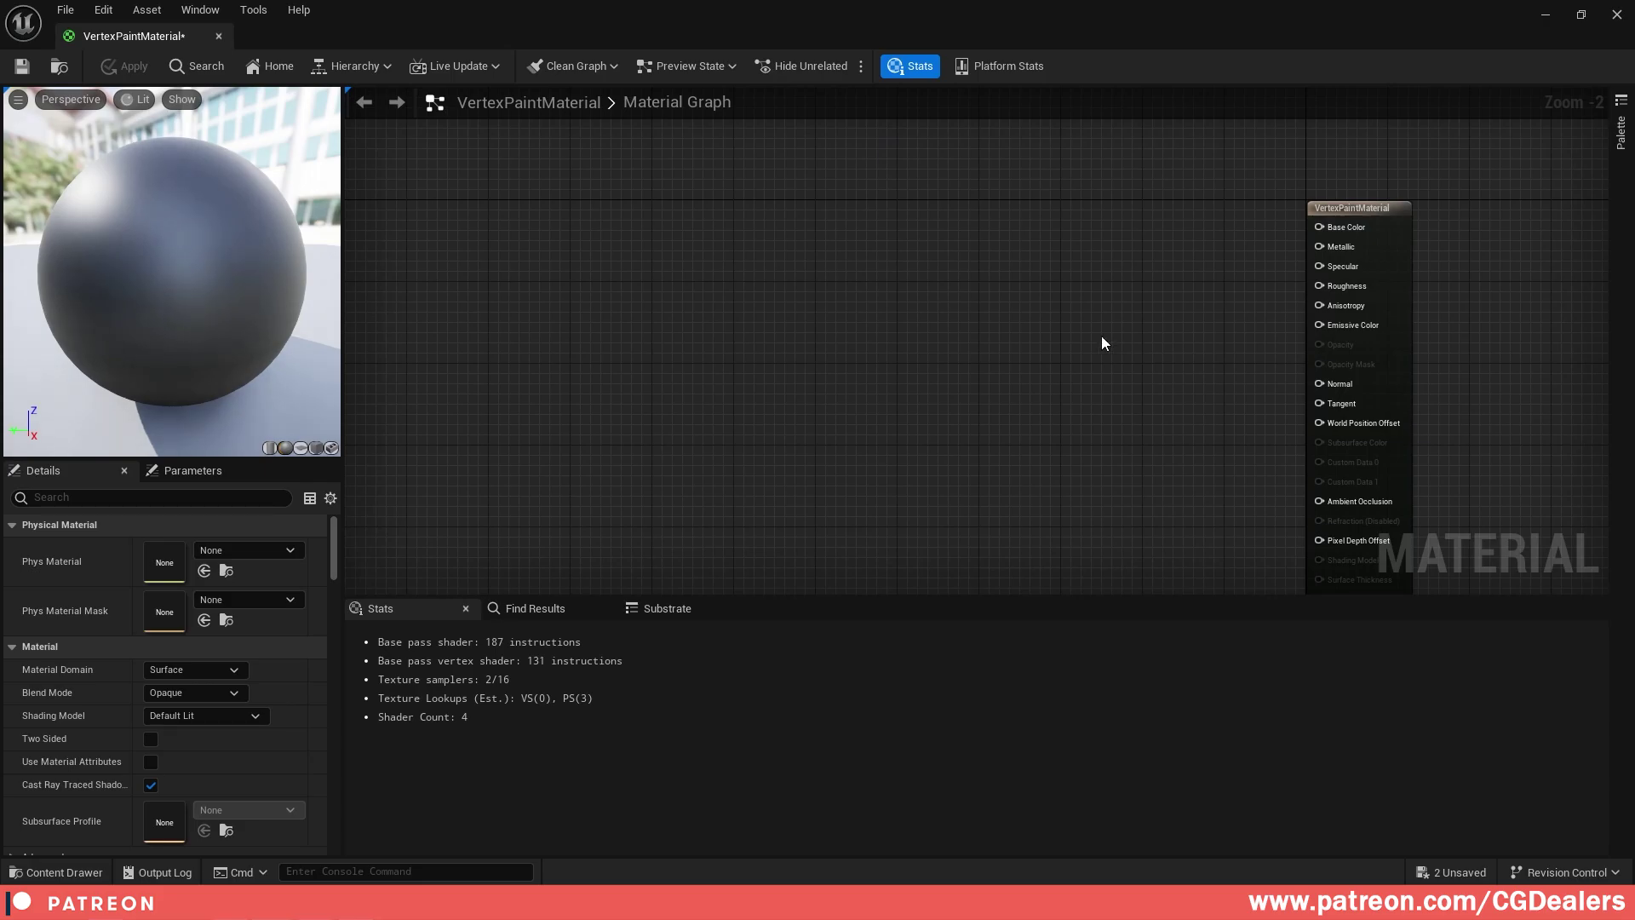
- Add a constant in an empty area of the graph and convert it to a parameter named UvScaleSize
right_drag(676, 310, 849, 351)
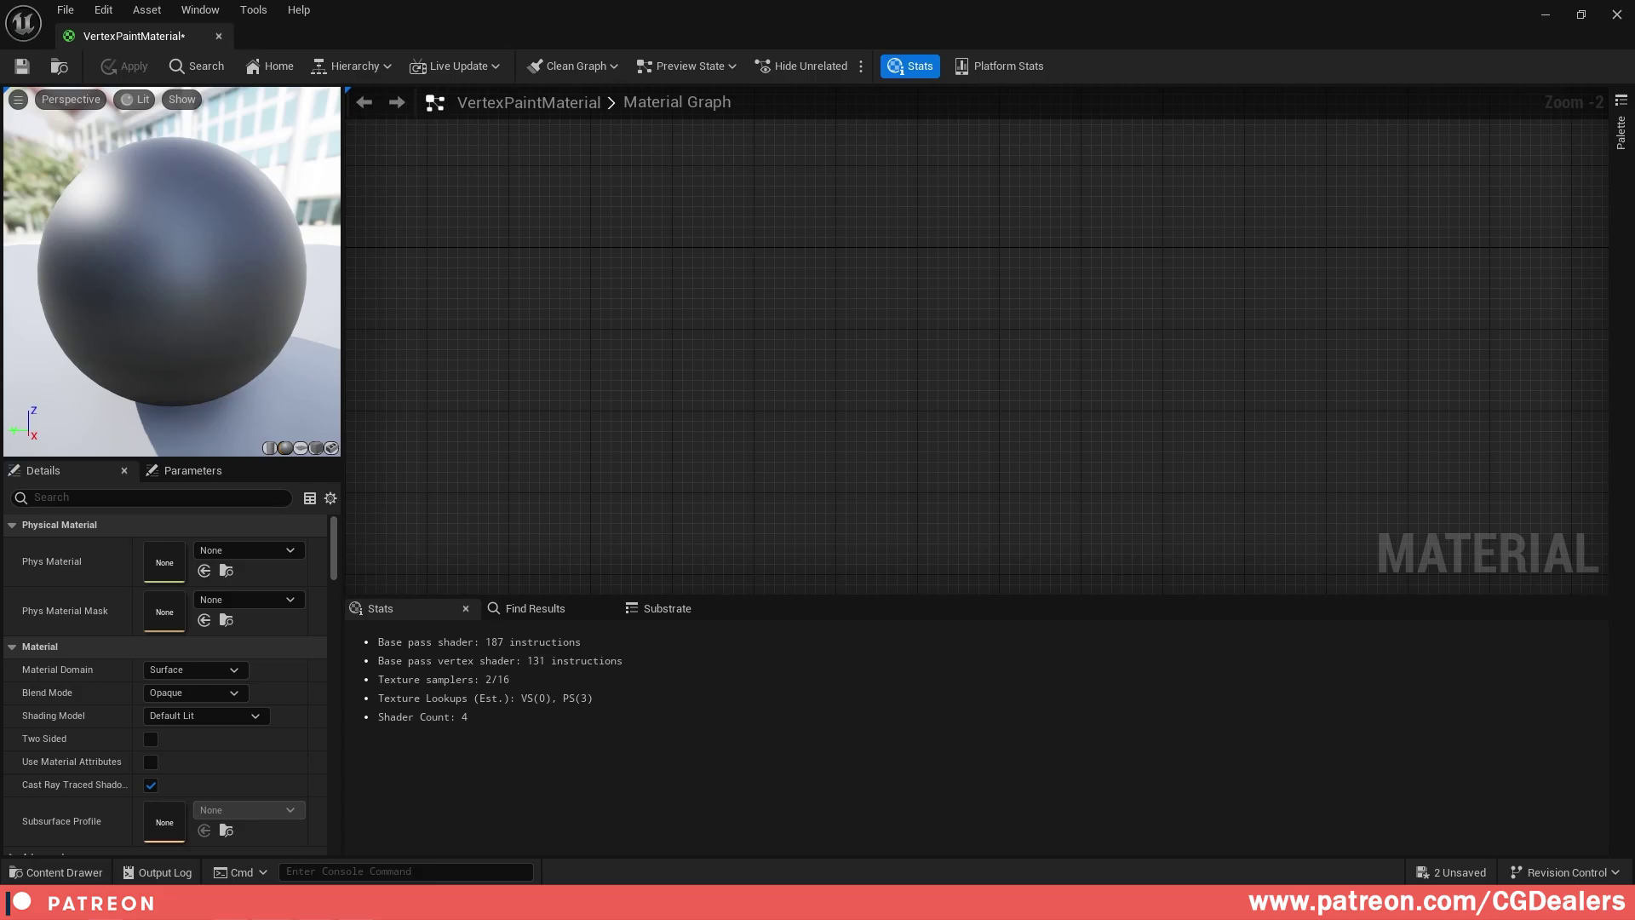
scroll(634, 279, up, 2)
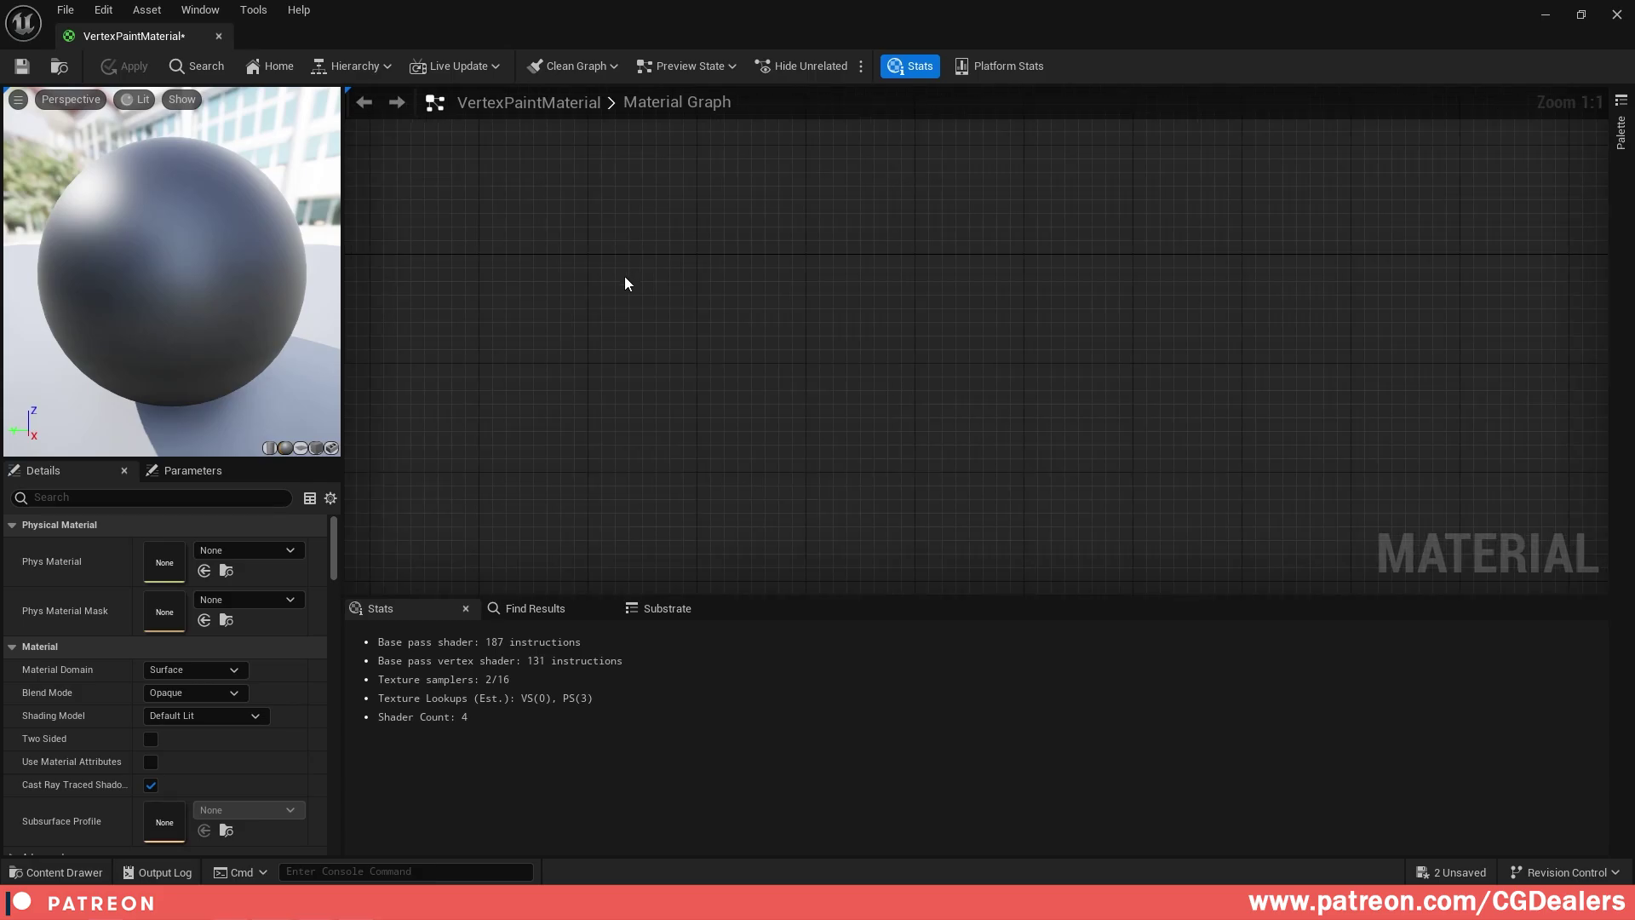
click(625, 276)
right_click(668, 280)
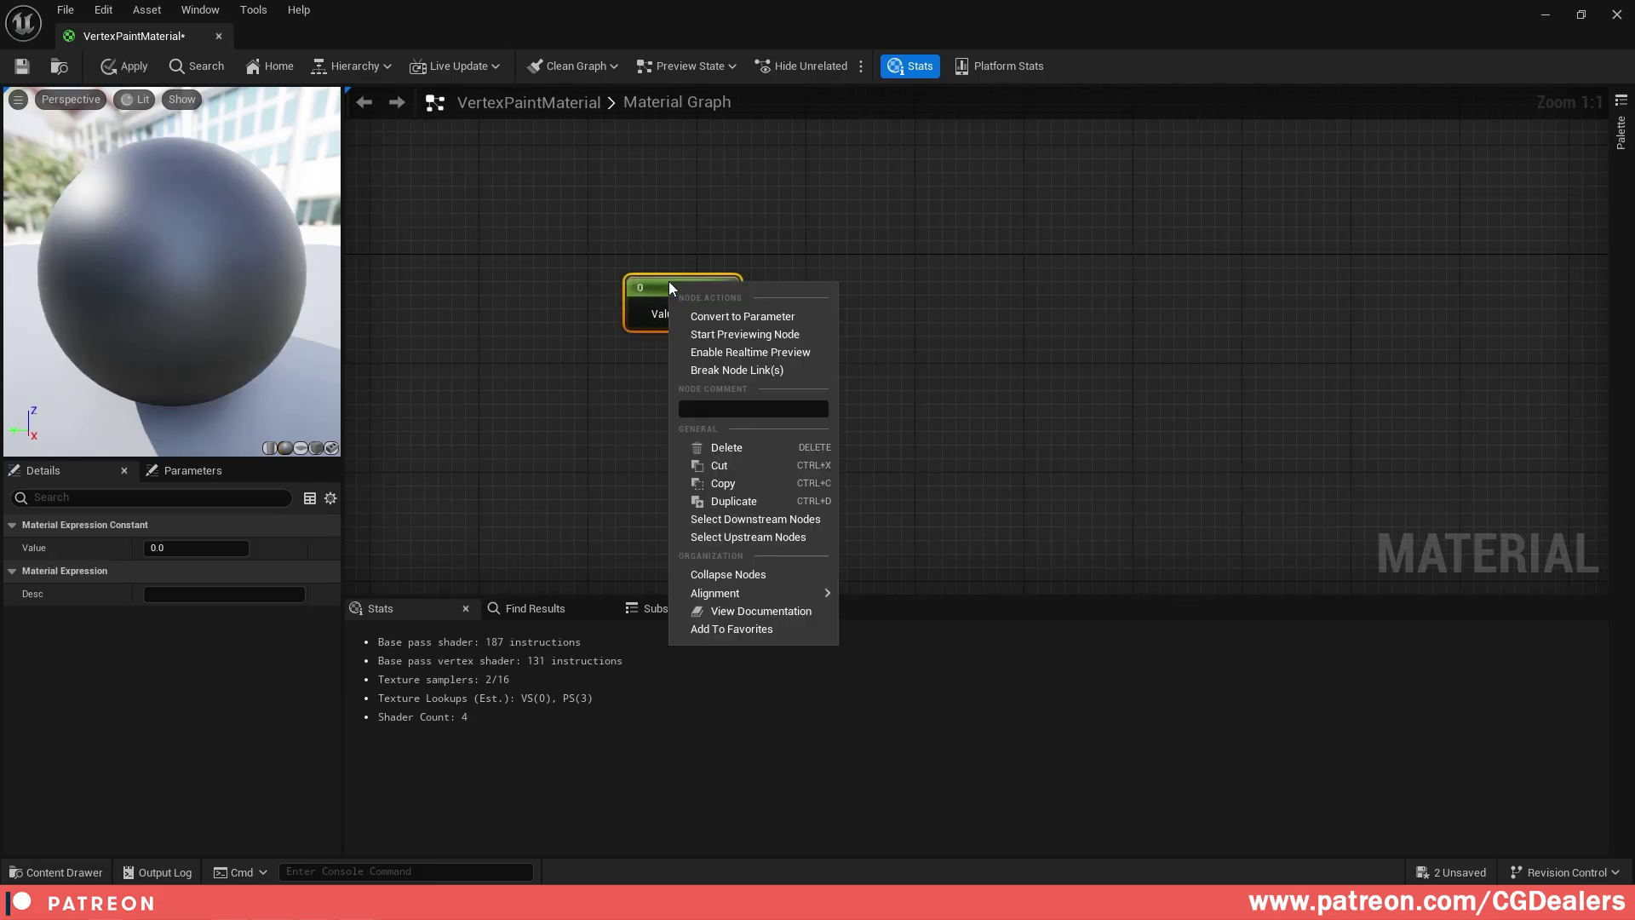
click(724, 318)
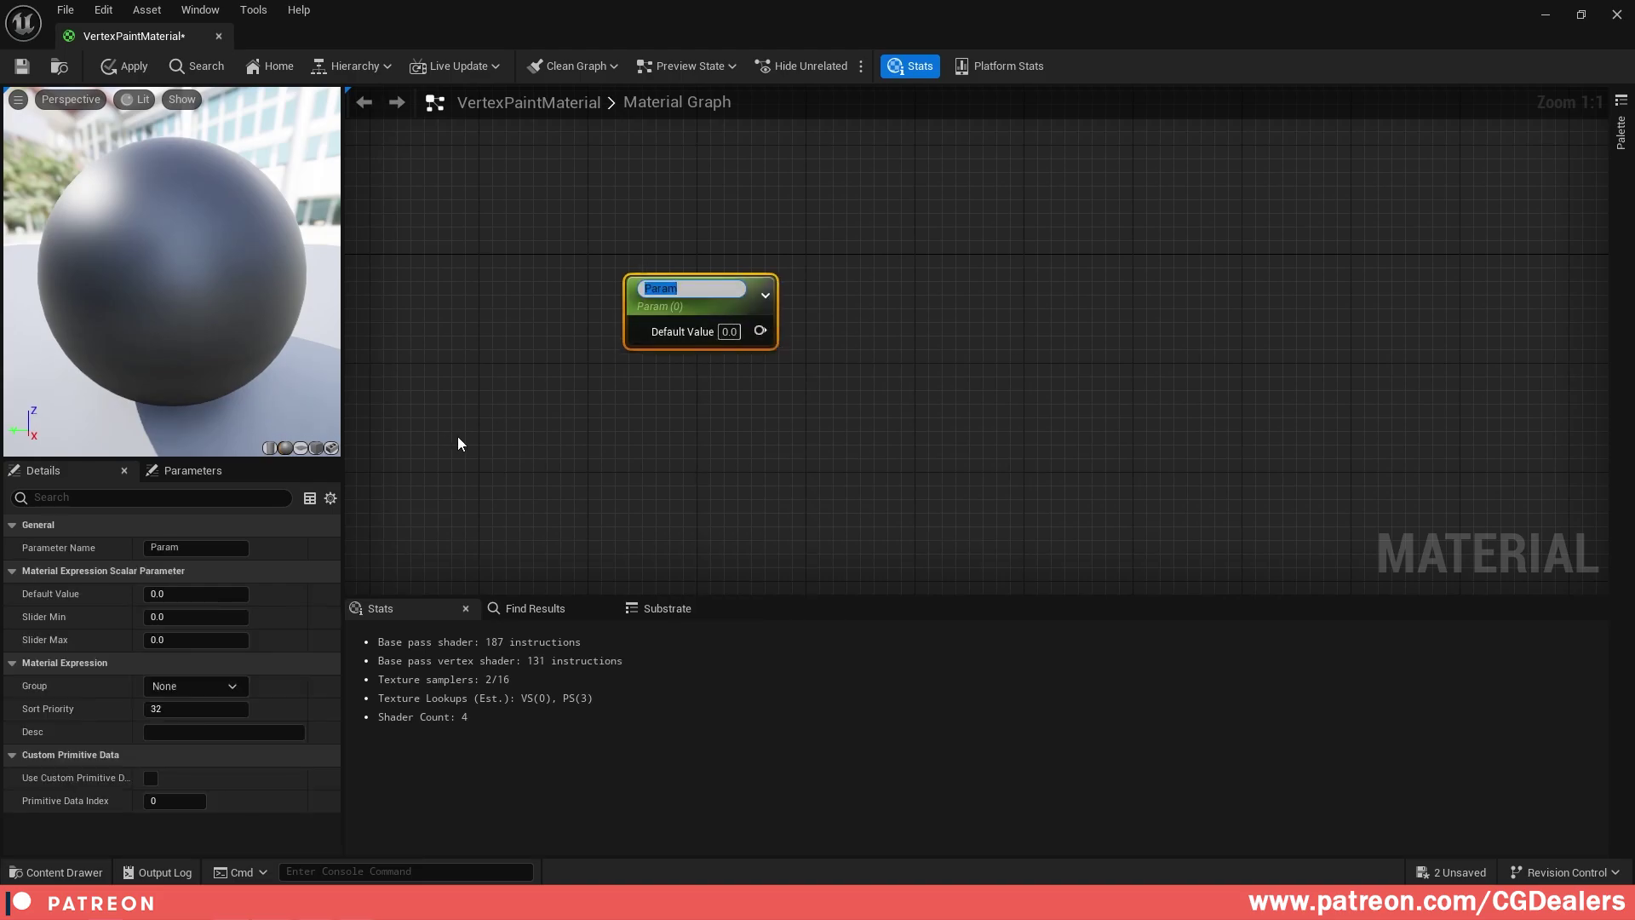
text(UvScaleSize)
key(Return)
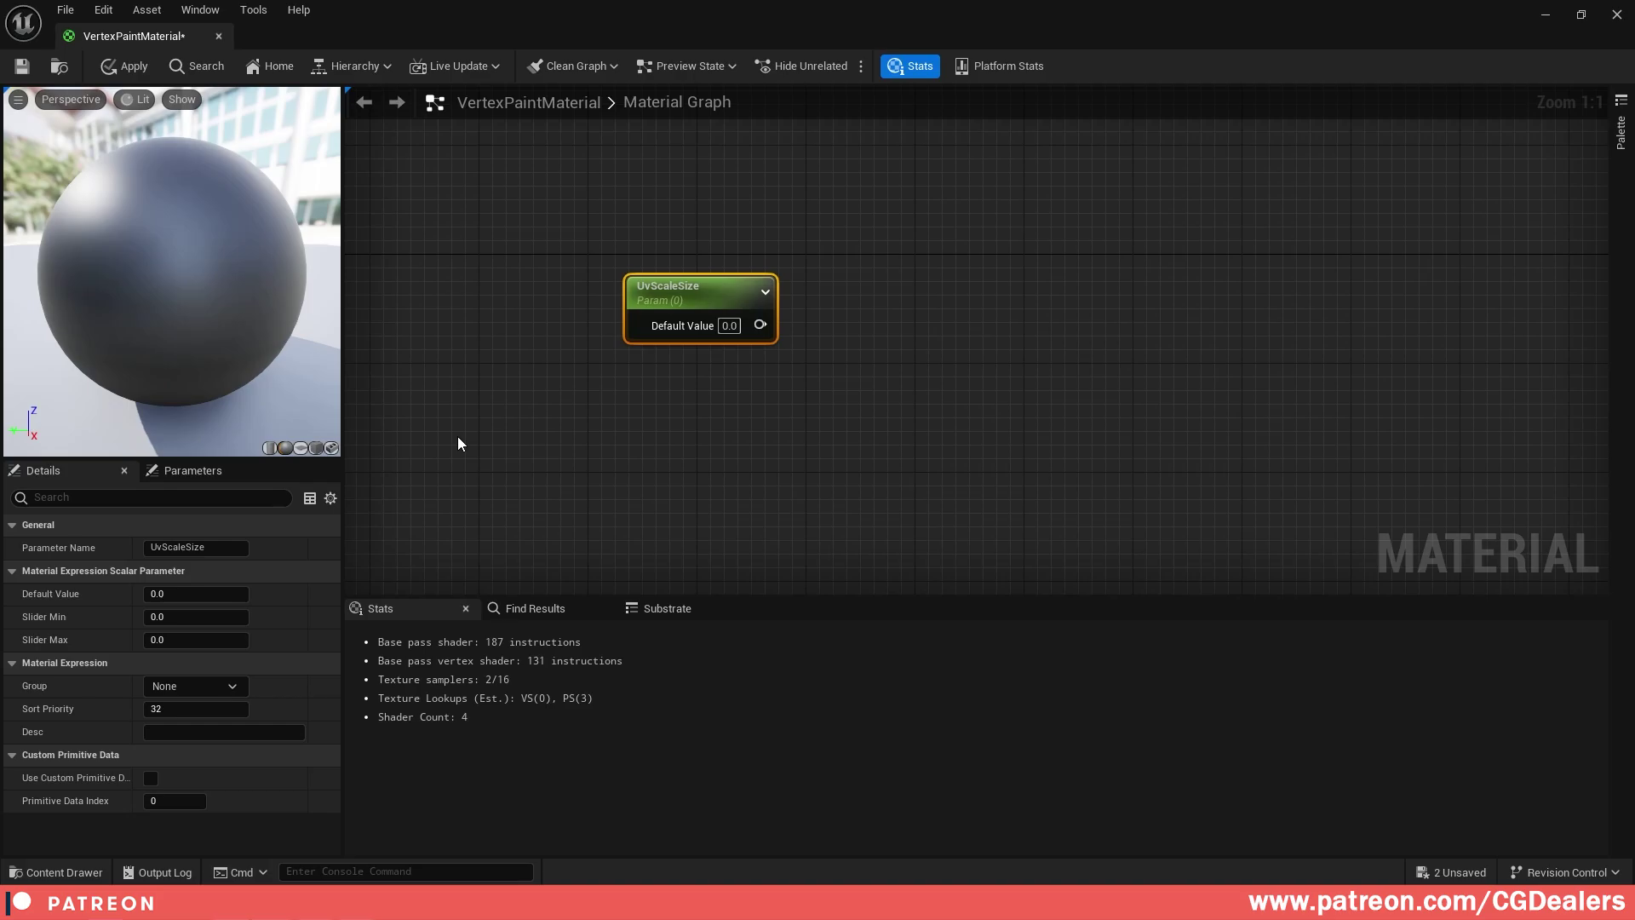
- Set the default value of the UvScaleSize parameter to 10
click(729, 326)
text(10)
key(Return)
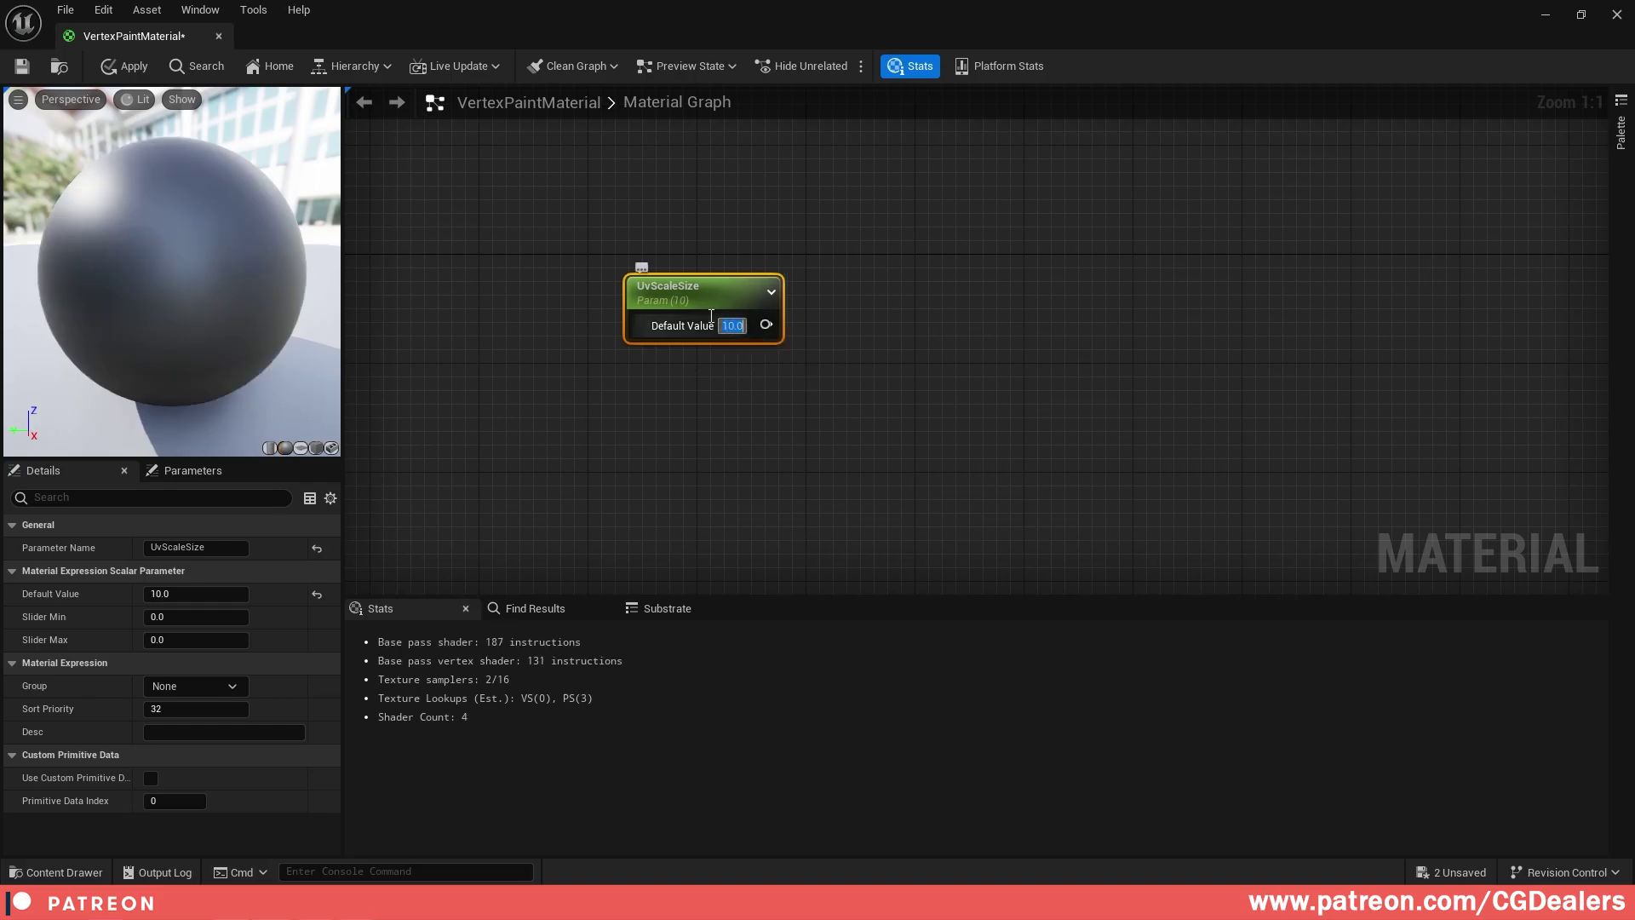
click(943, 334)
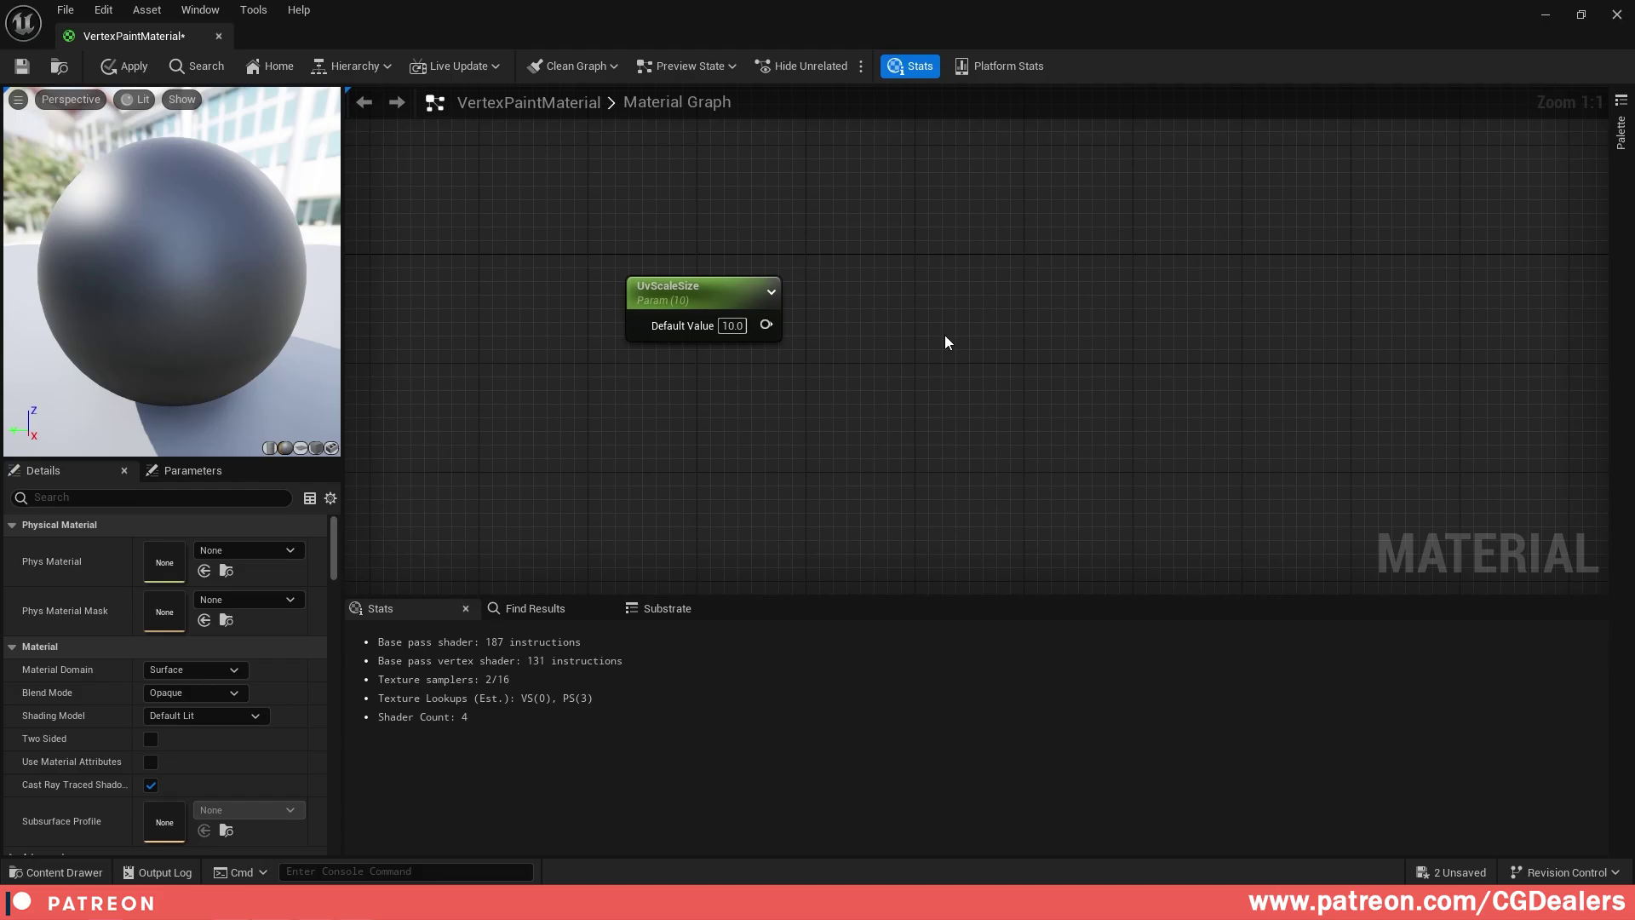
- Add a Multiply node, connect UvScaleSize to its A input and straighten the connection
click(943, 335)
drag(767, 324, 959, 372)
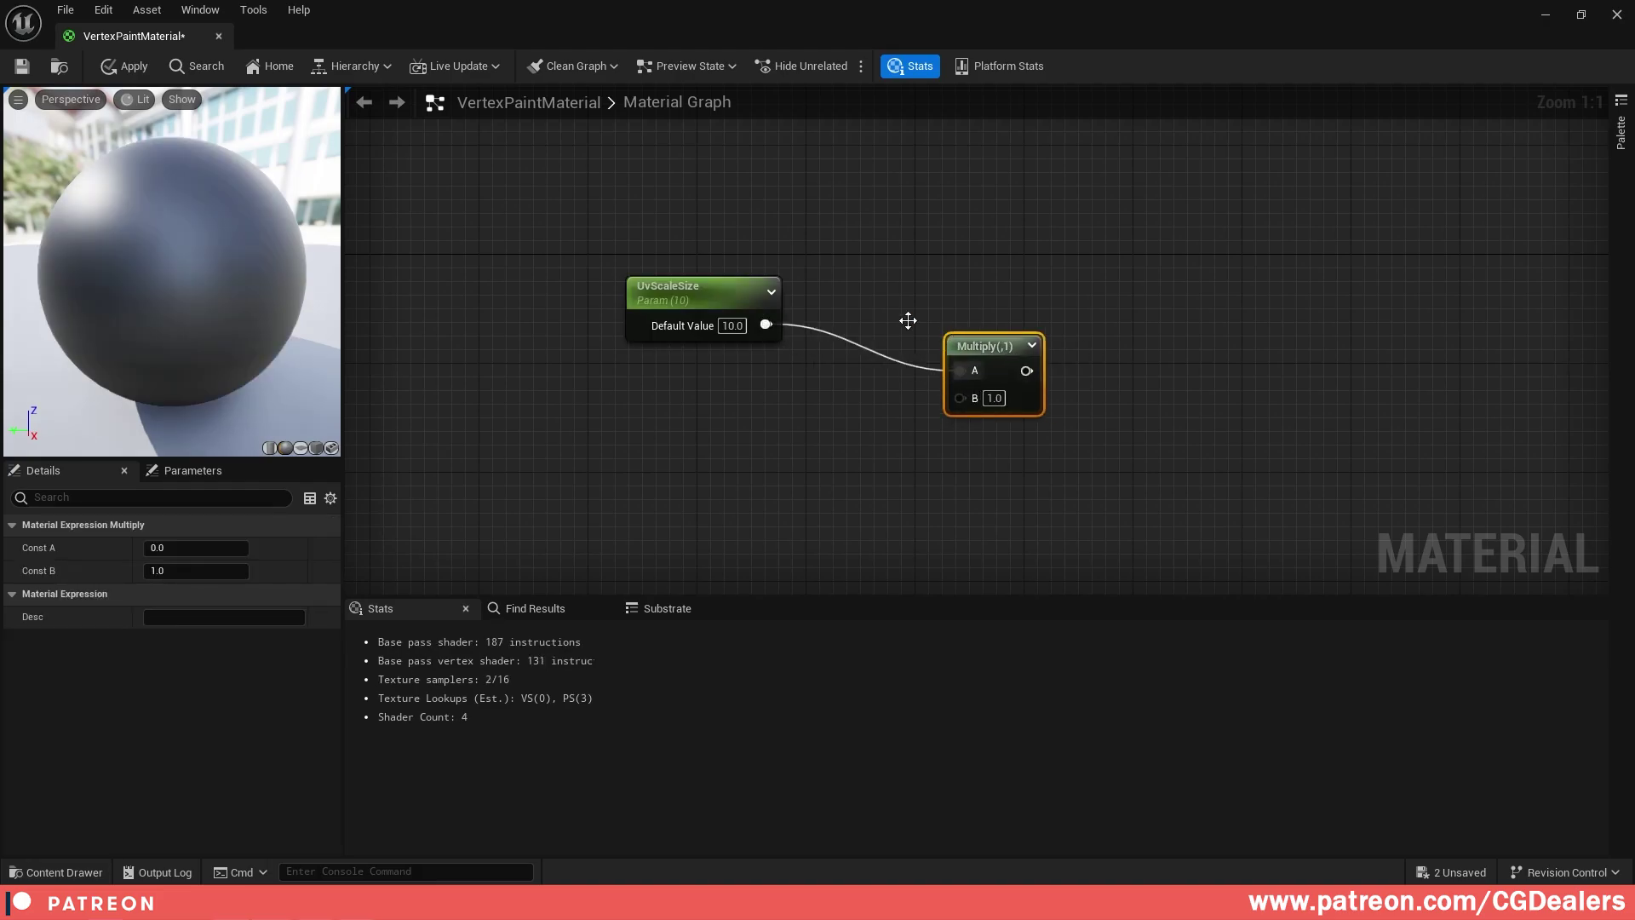
drag(749, 251, 949, 469)
key(q)
right_drag(938, 477, 974, 418)
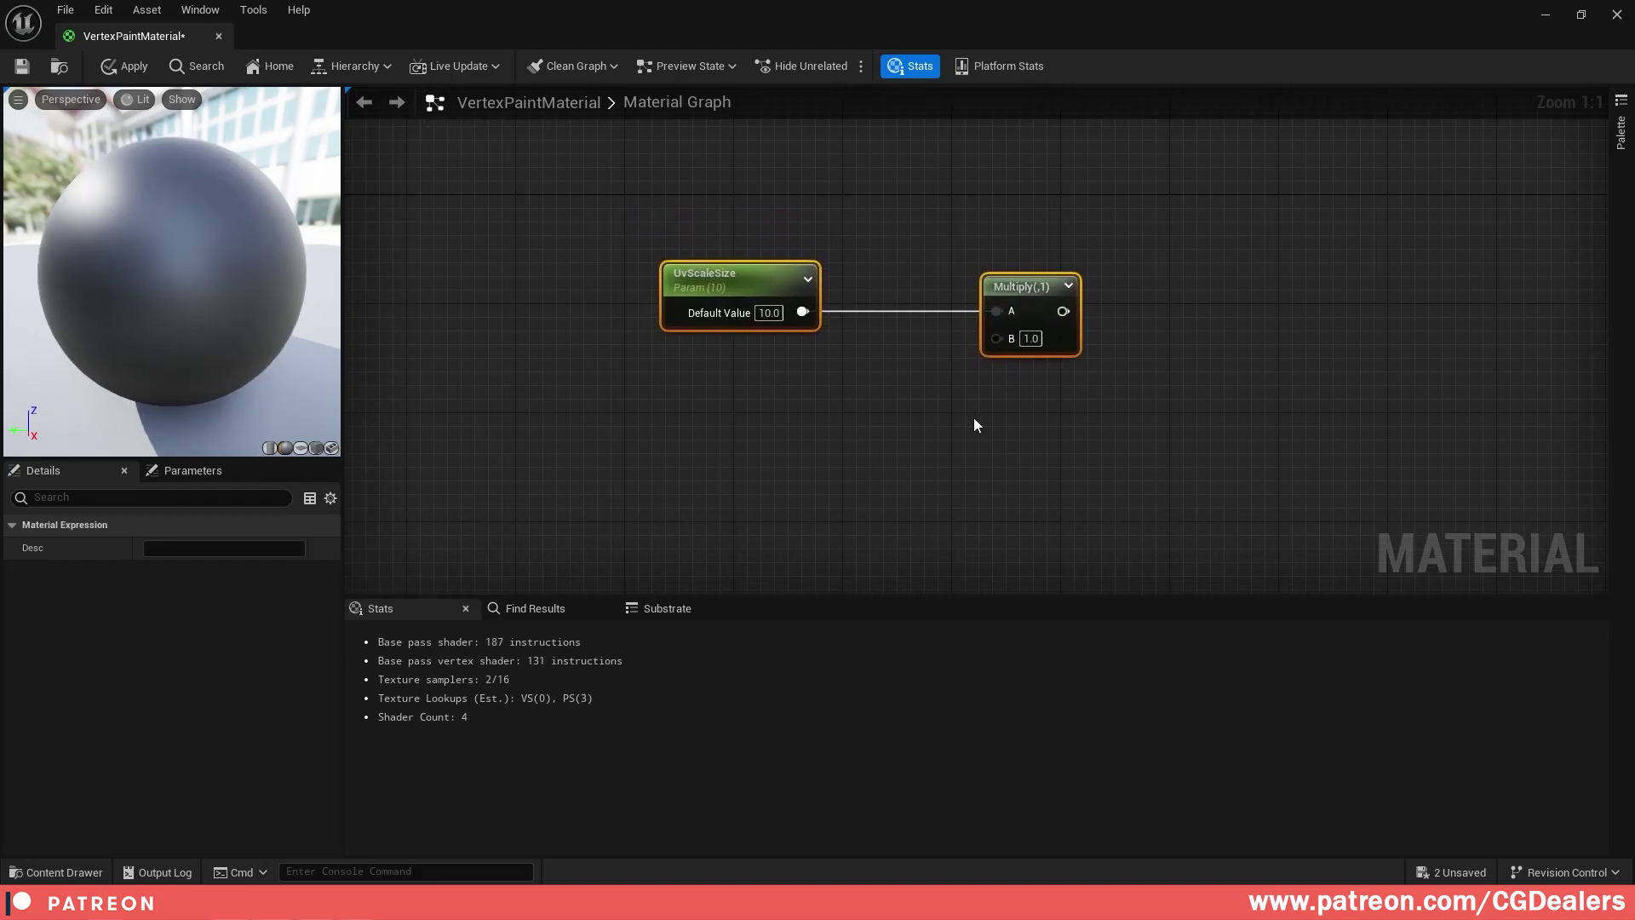
- Add a TextureCoordinate node below UvScaleSize and connect it to the B input of the Multiply node
click(707, 410)
right_click(707, 411)
text(textureco)
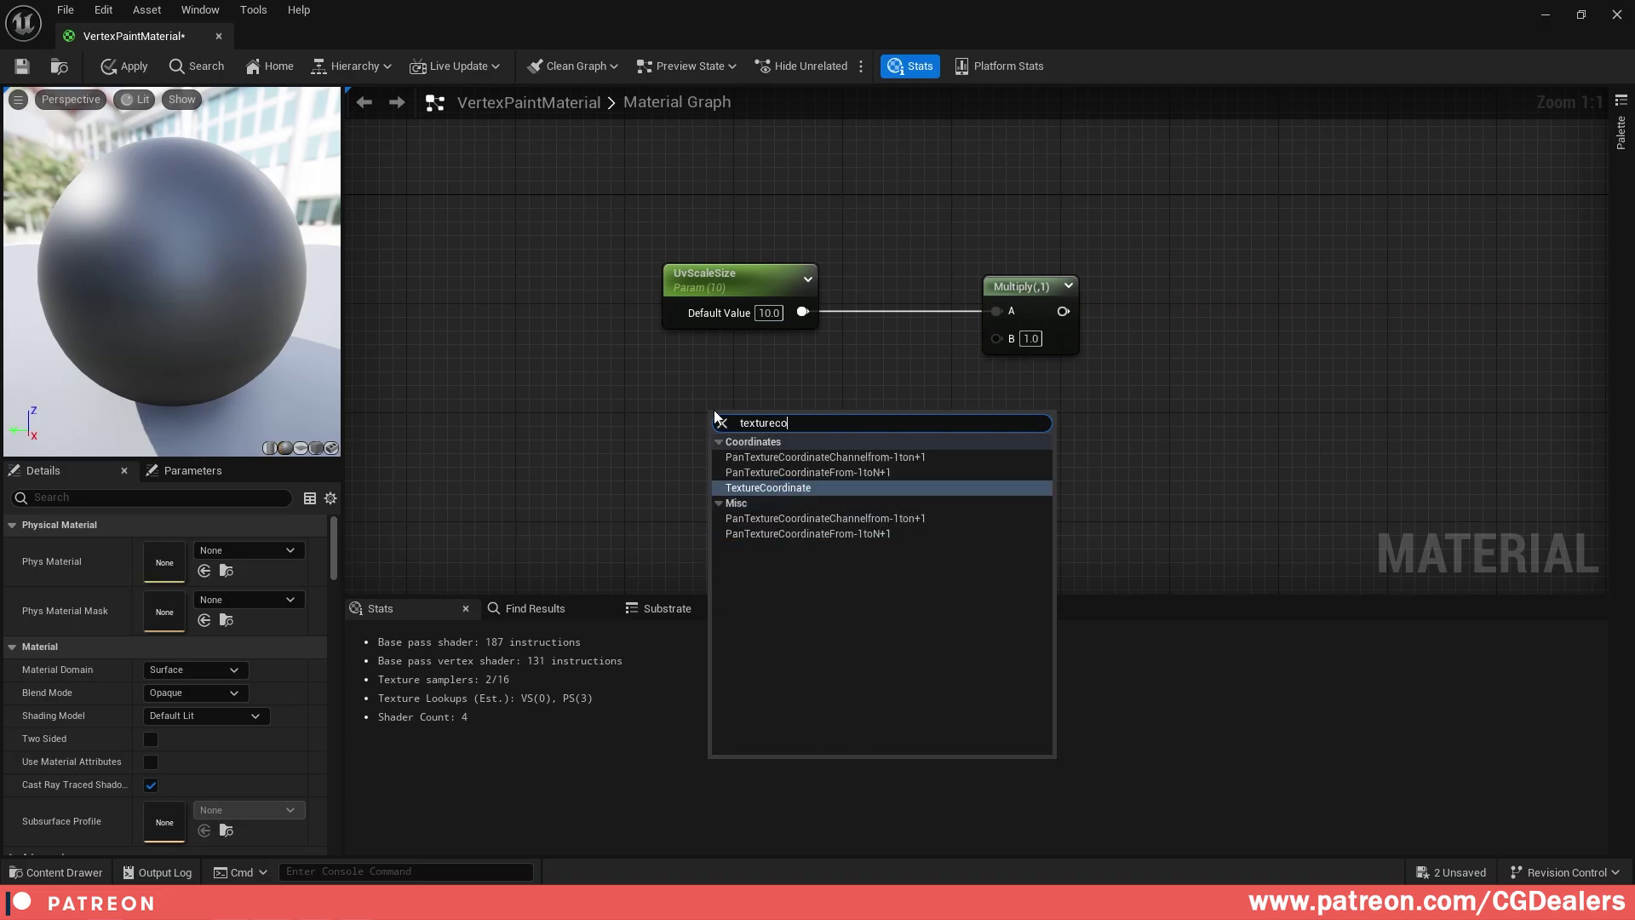
key(Return)
drag(719, 411, 664, 368)
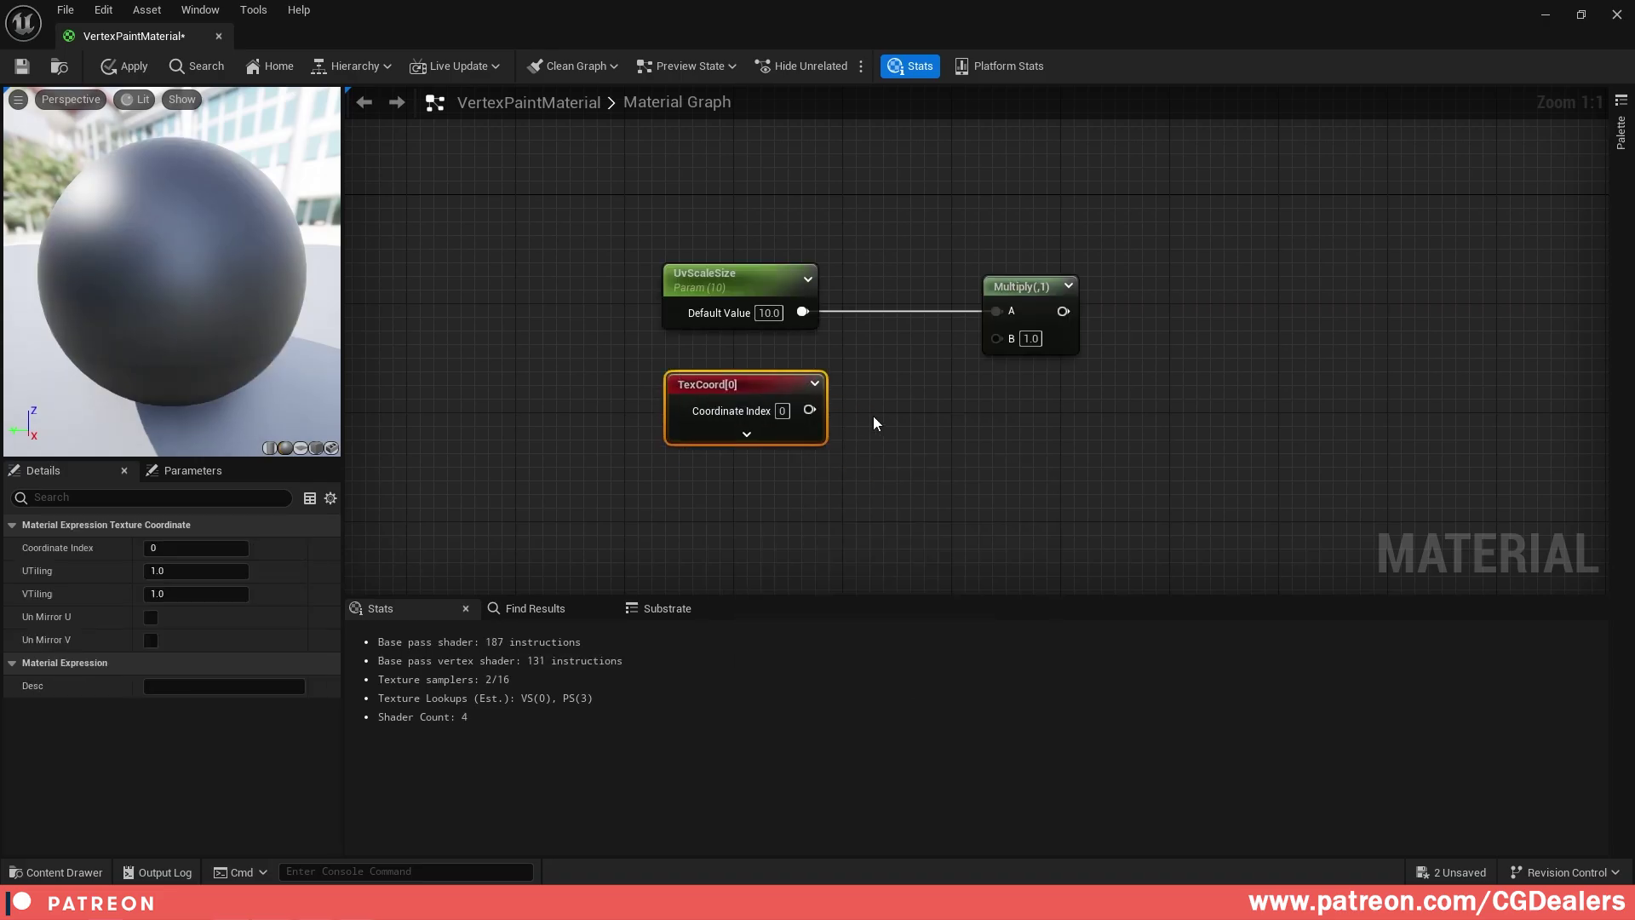
drag(809, 410, 995, 338)
drag(711, 241, 1169, 294)
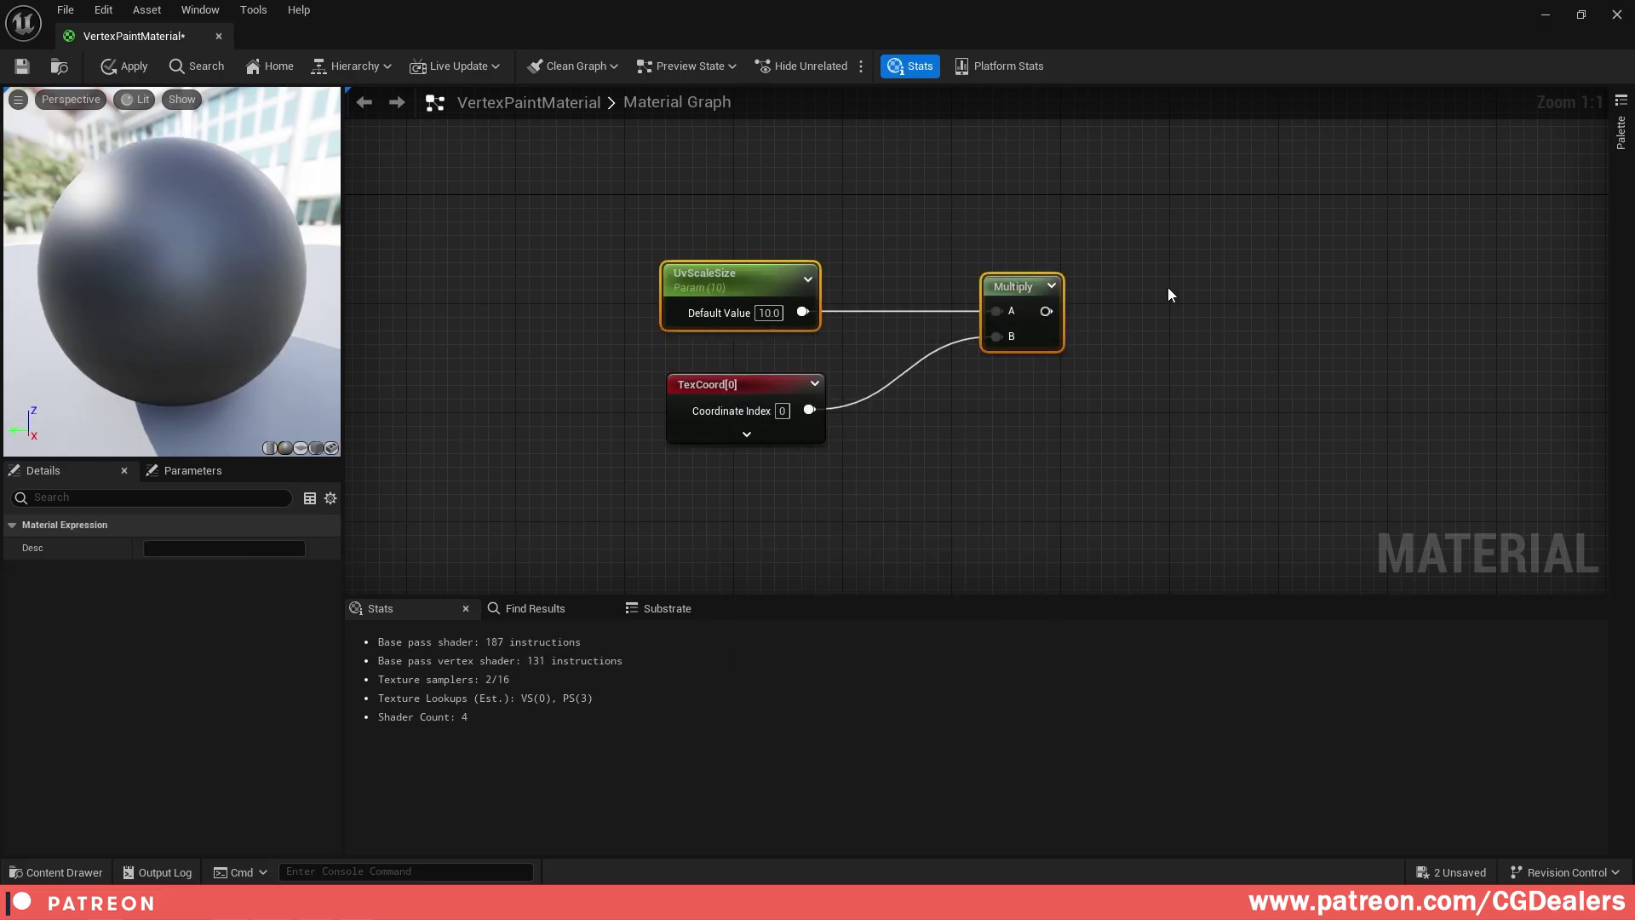
- Add a named reroute declaration fed by the Multiply output and name it TextureCoordinate
right_drag(1167, 295, 1049, 300)
drag(524, 198, 1063, 526)
drag(936, 325, 1039, 331)
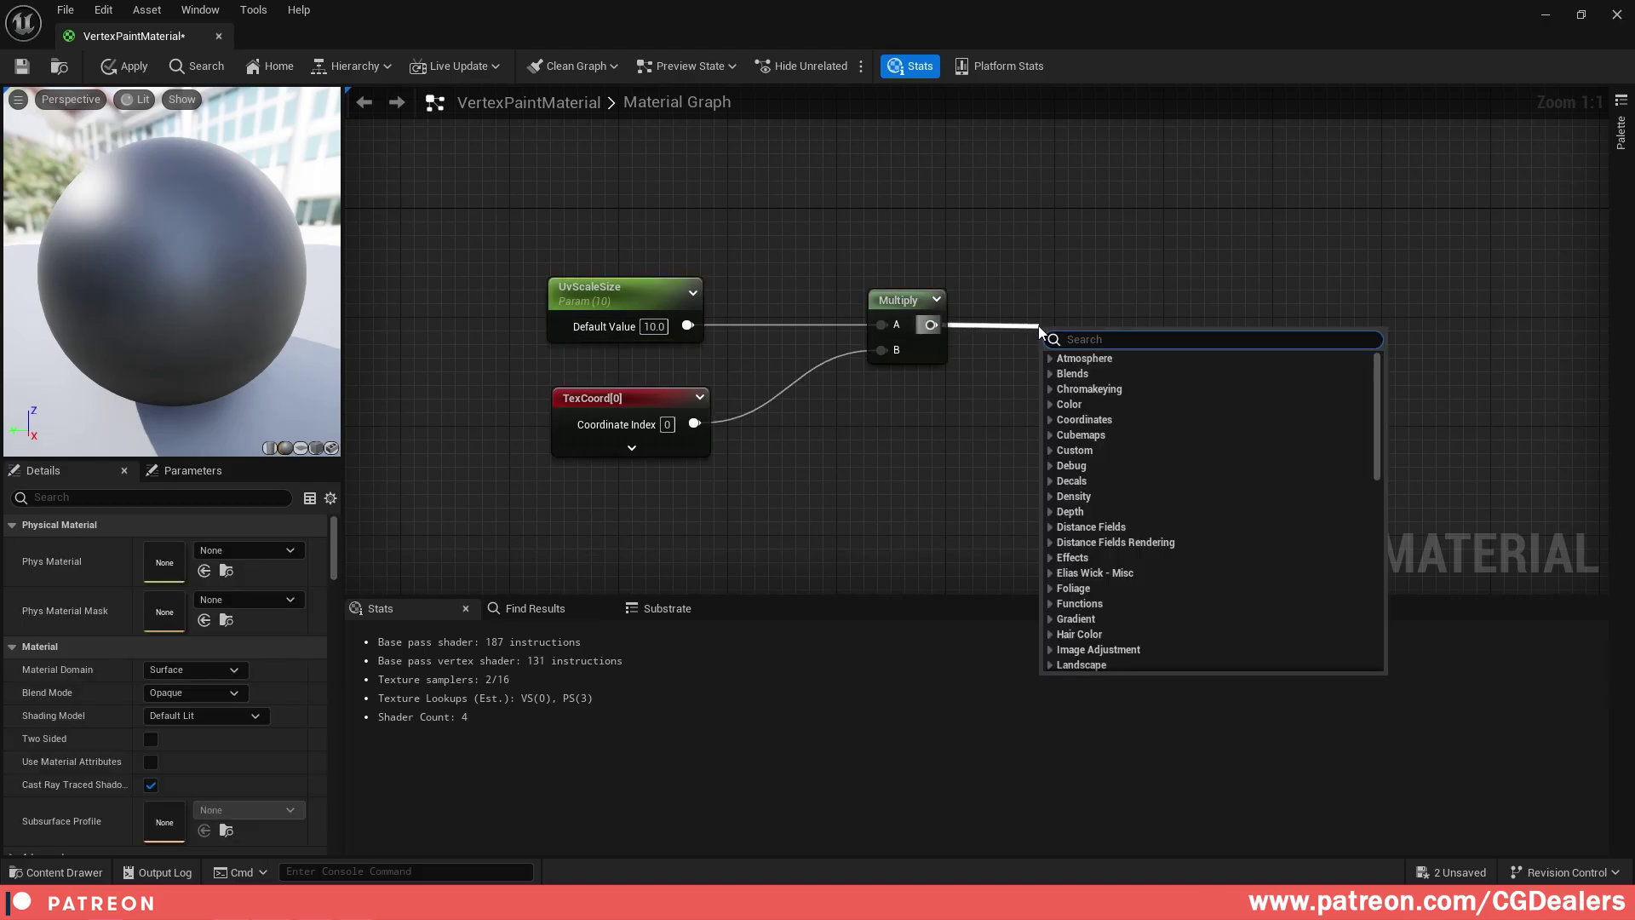
text(rerout)
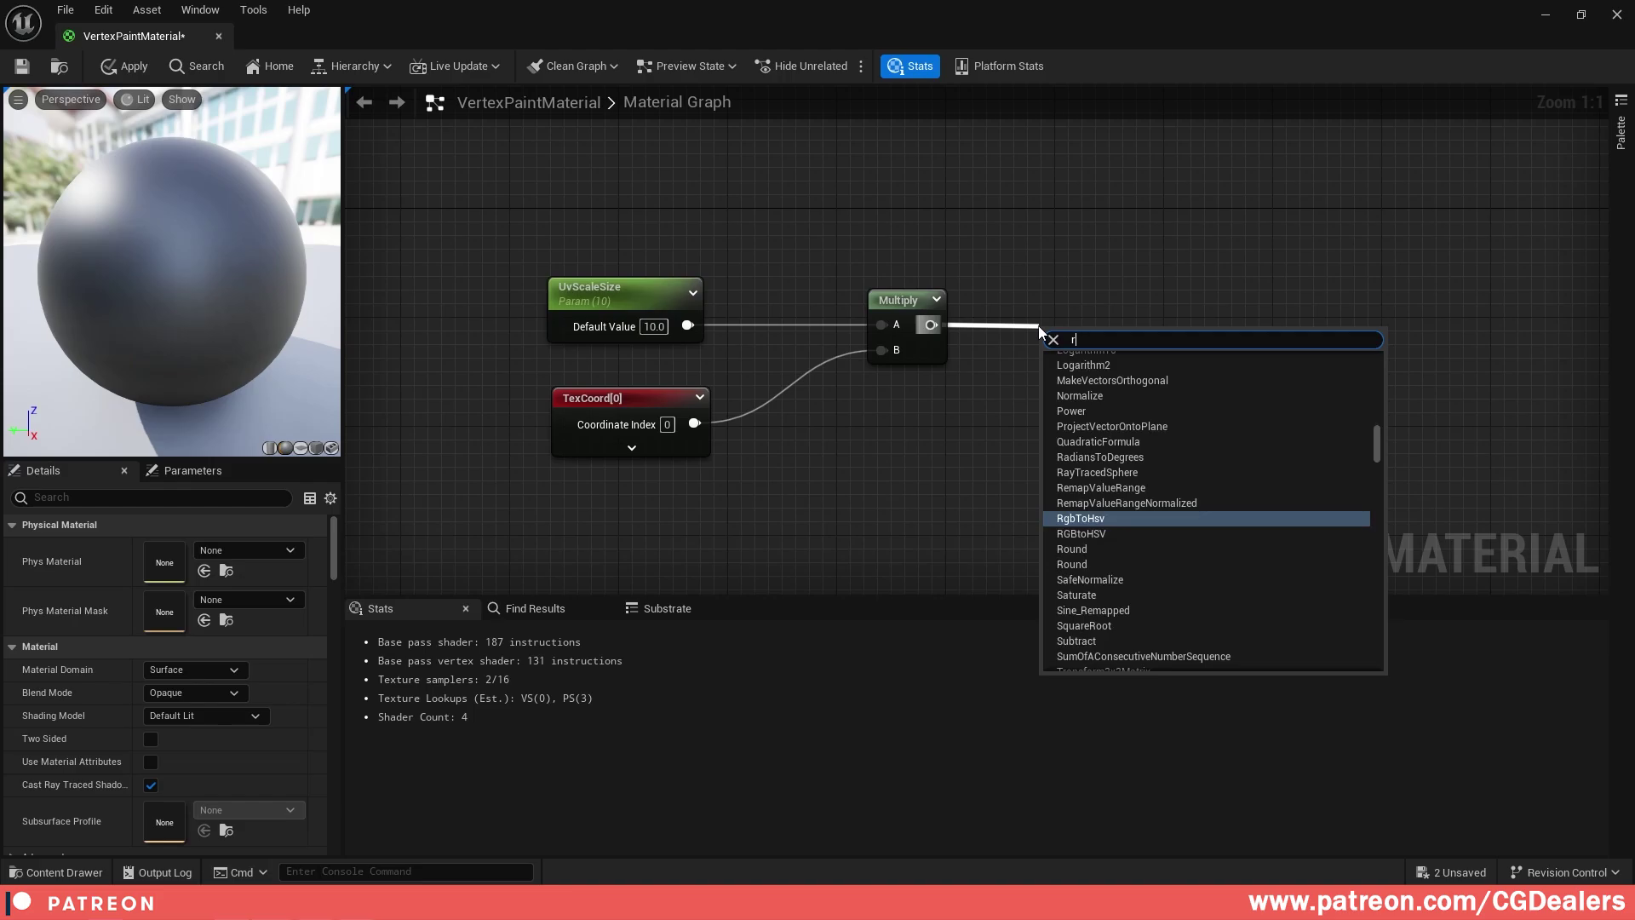
click(1270, 373)
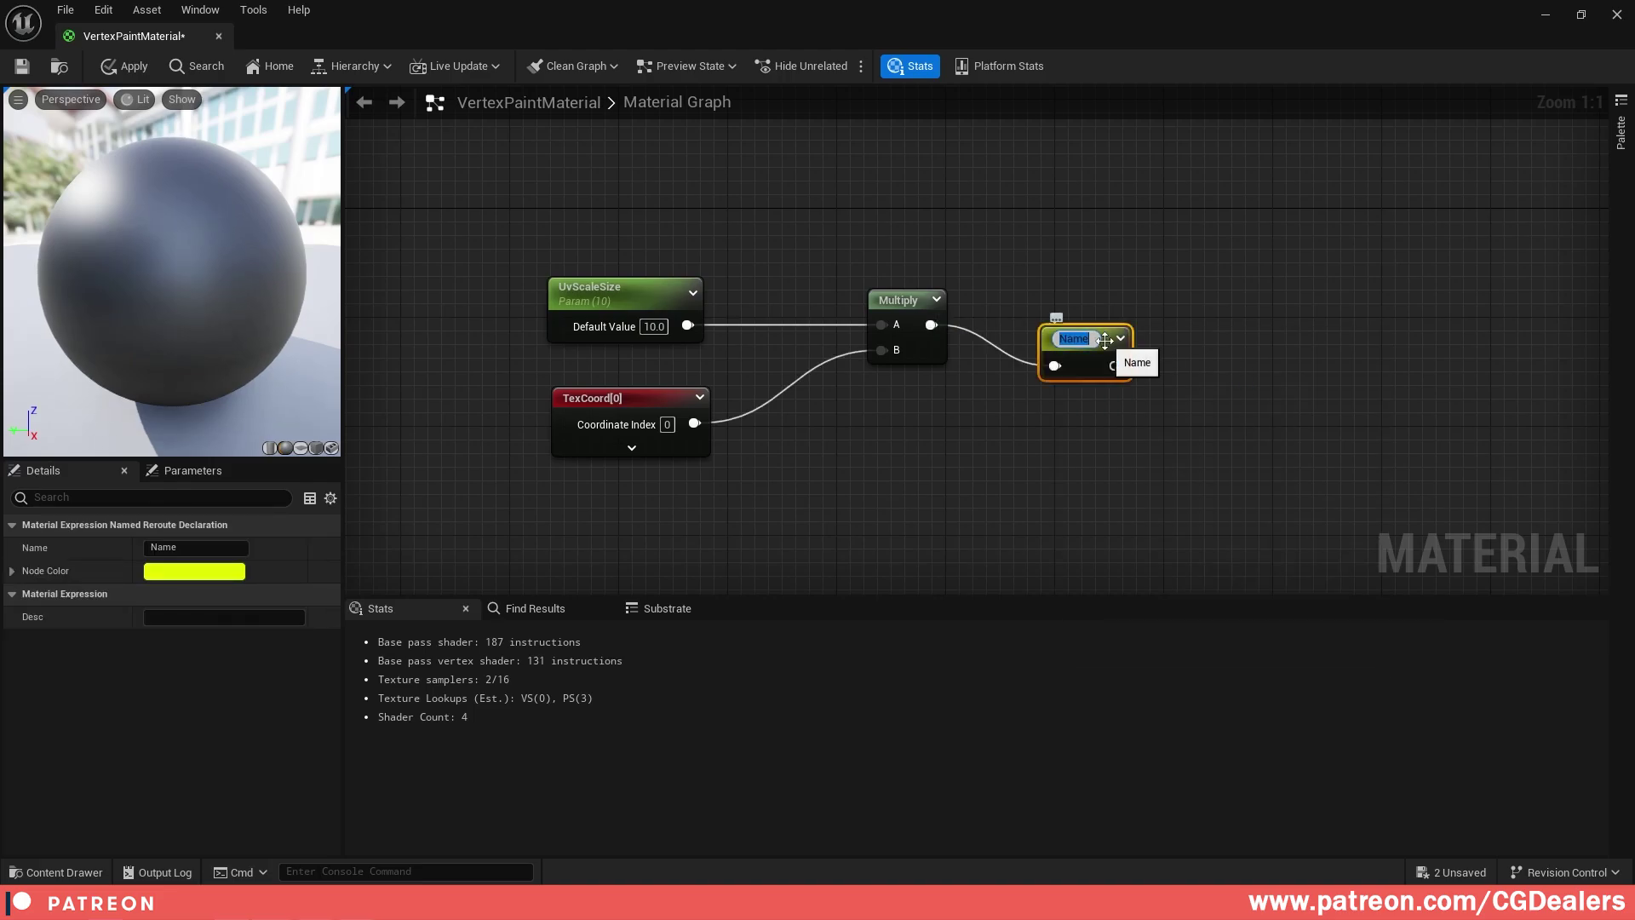
text(TextureCoordinate)
key(Return)
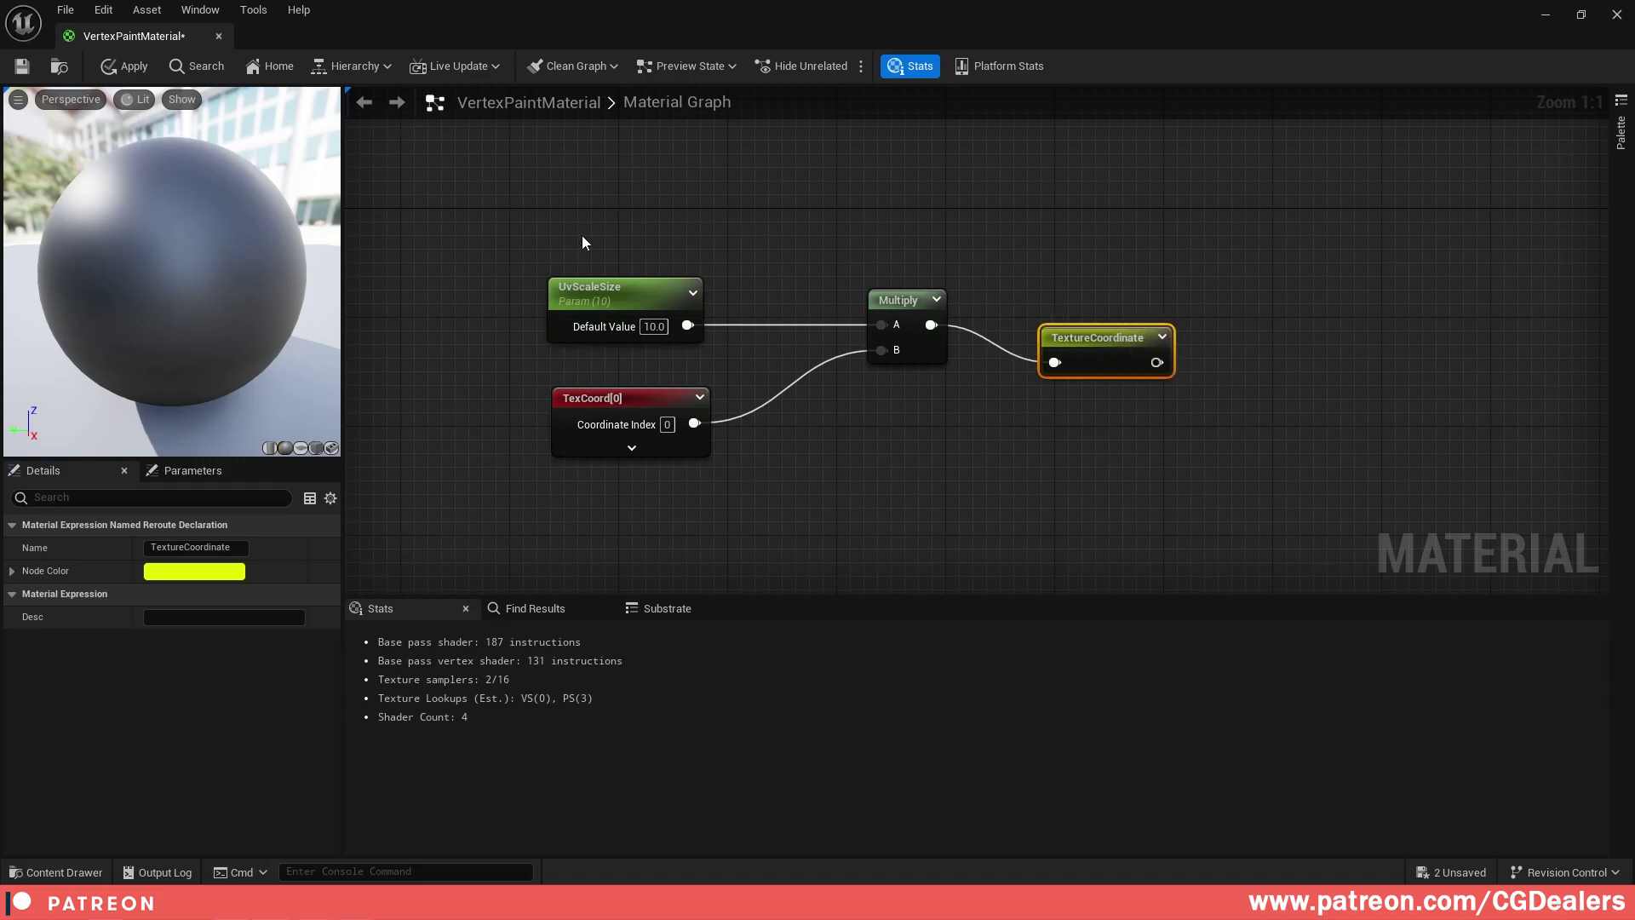
- Straighten the reroute connection and wrap the UV nodes in a comment box that also encloses the TexCoord node
drag(580, 235, 912, 341)
key(c)
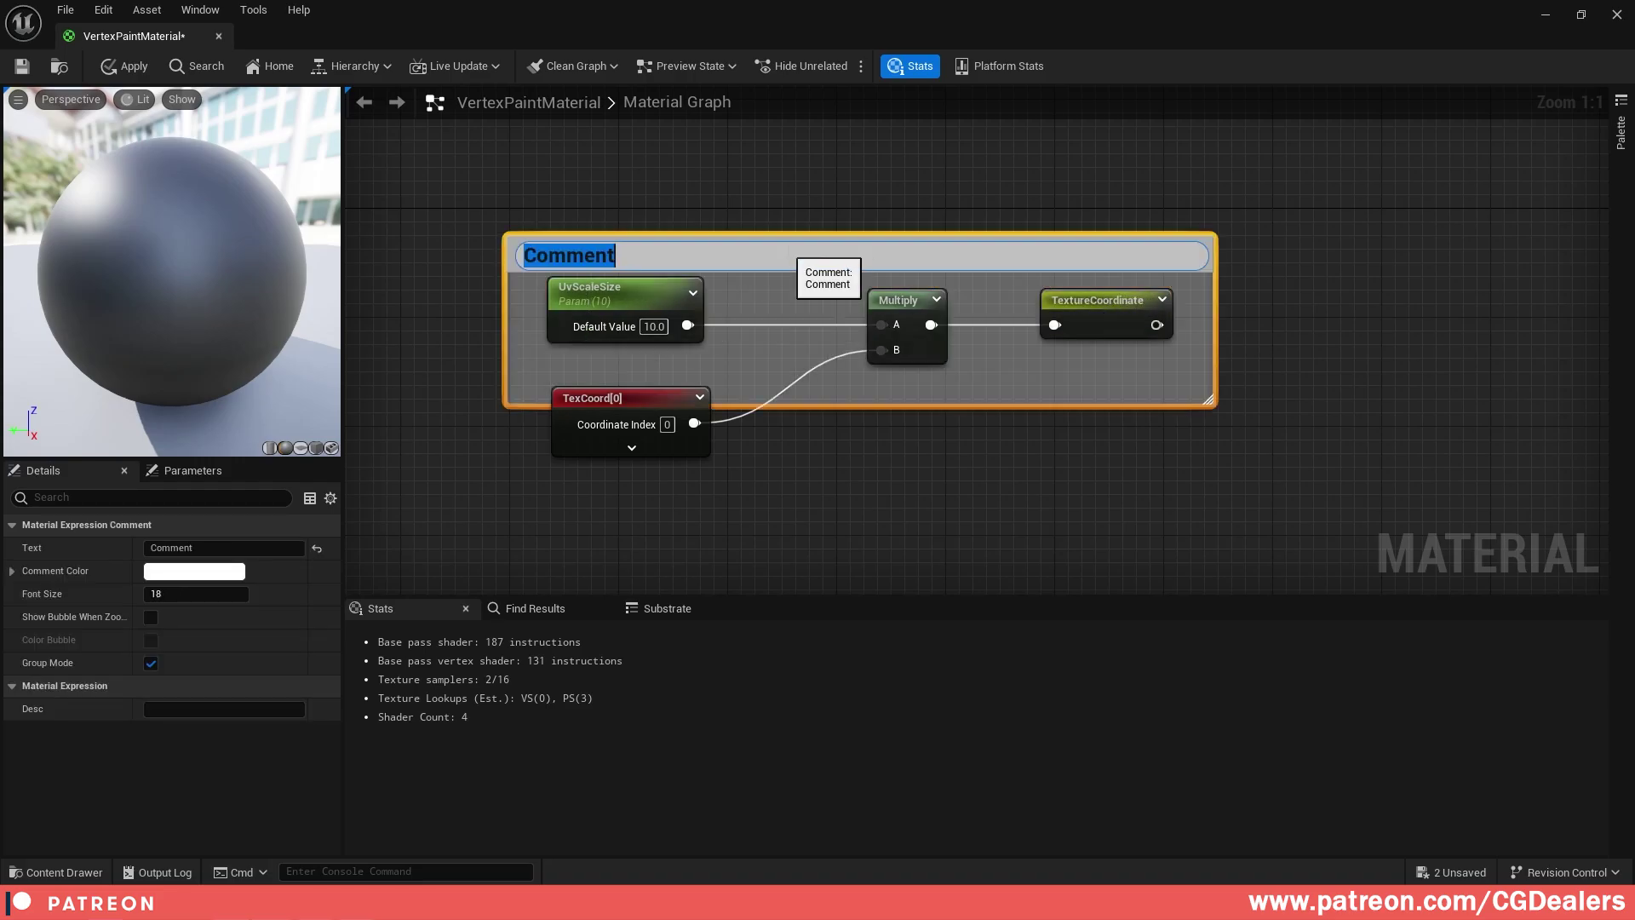
click(931, 400)
drag(944, 404, 941, 506)
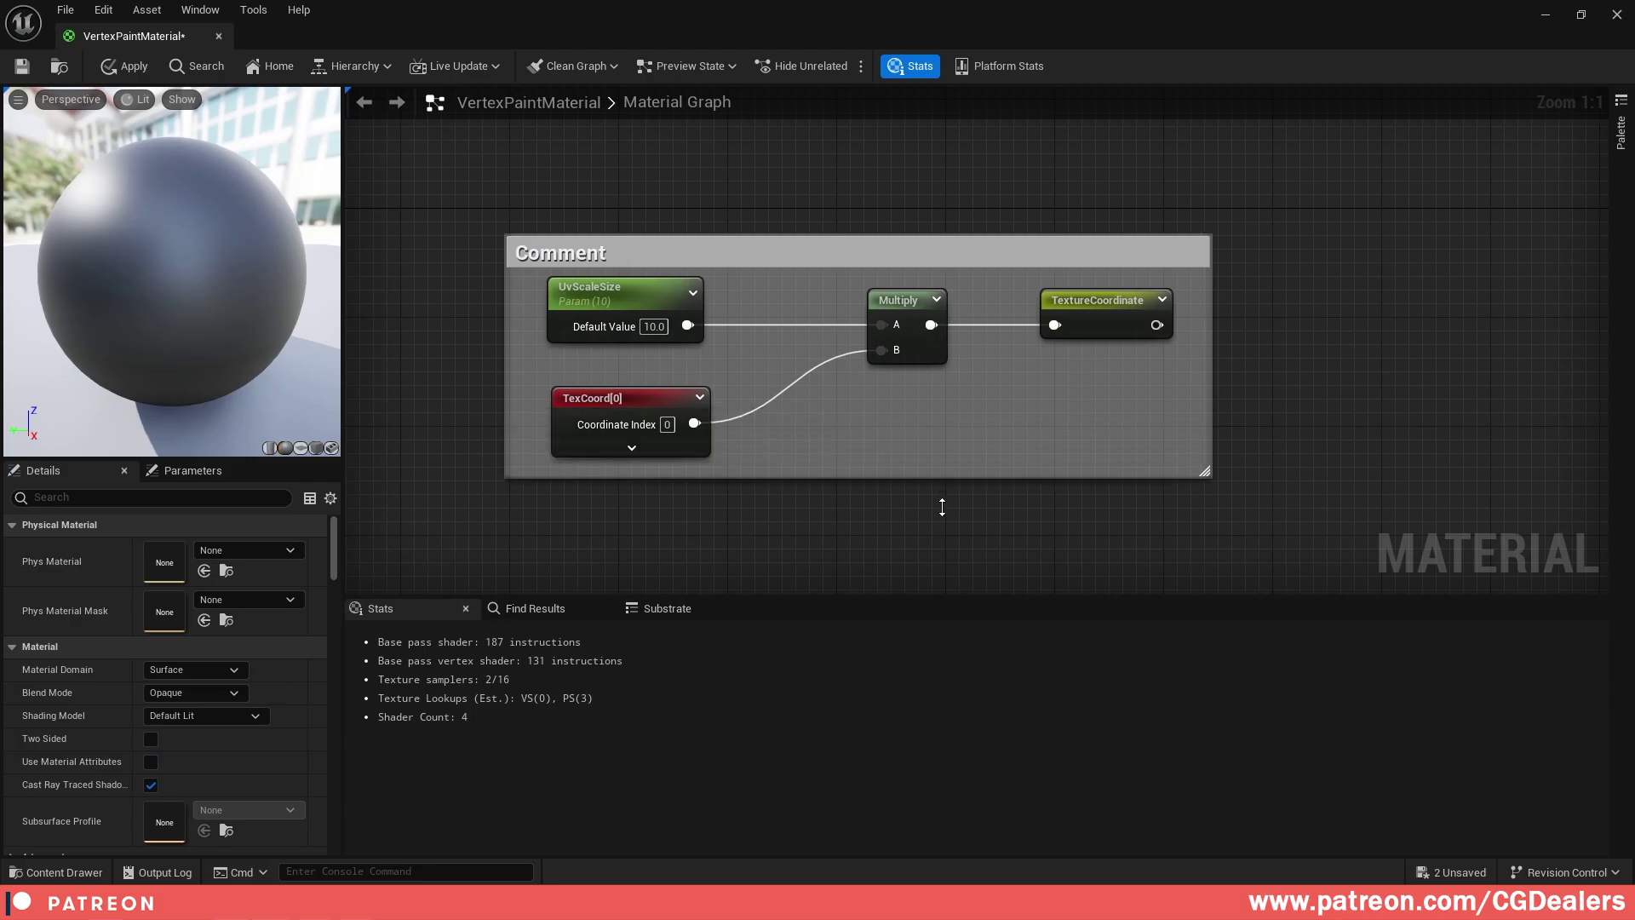
- Title the comment box UvTileOurTextures and enable its Show Bubble When Zoomed option
double_click(661, 256)
text(Uv)
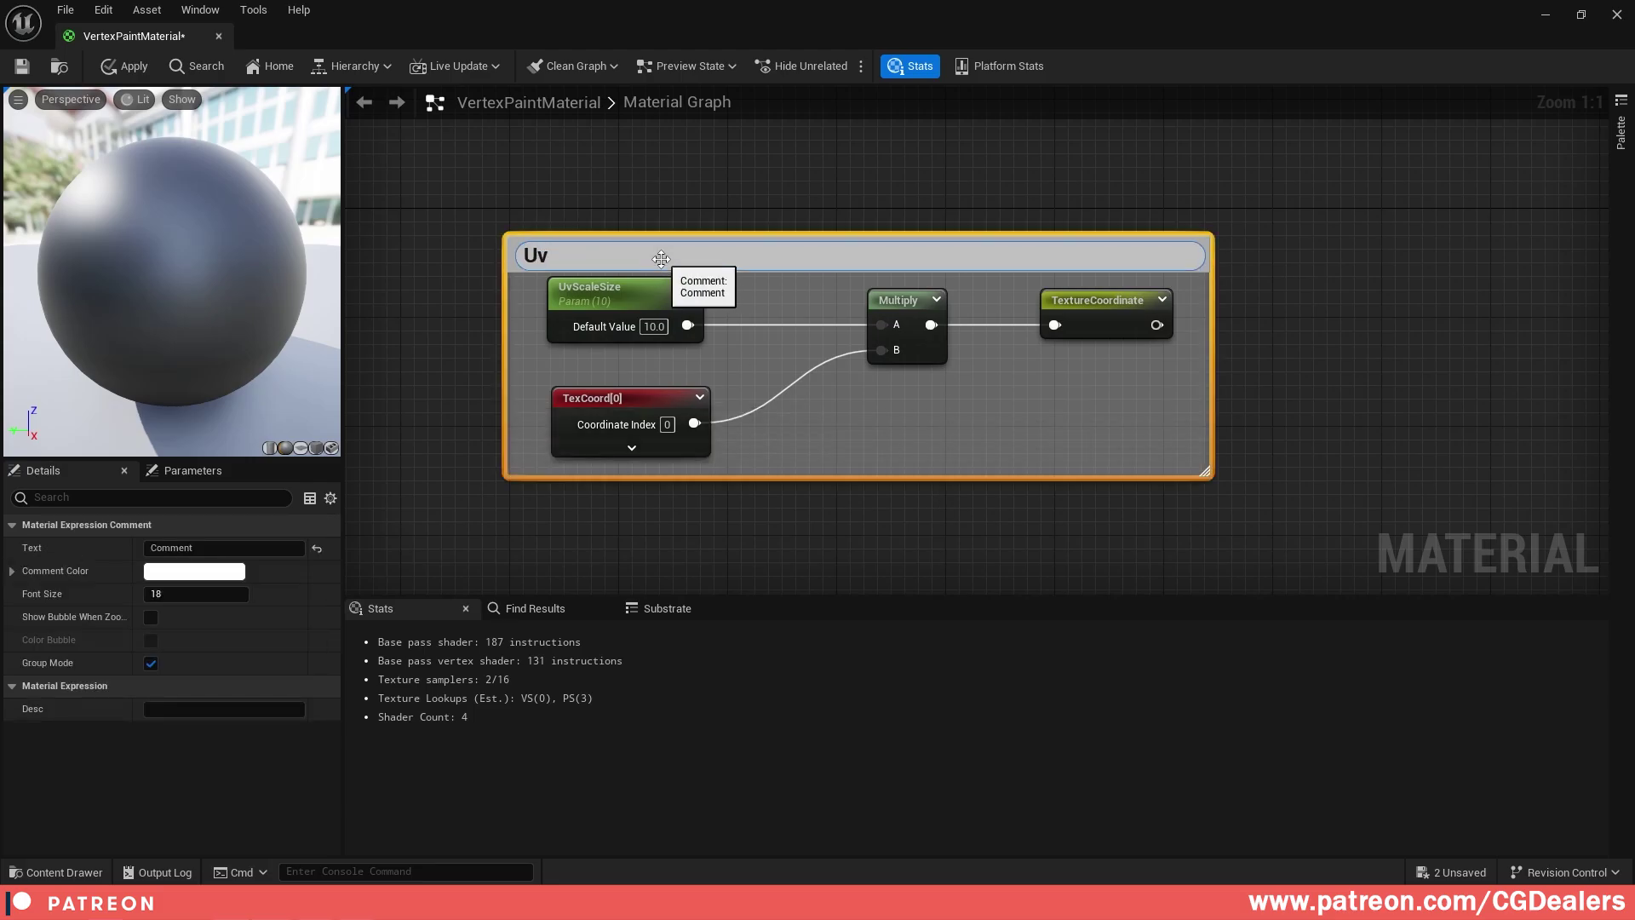
text(TileOurTextures)
key(Return)
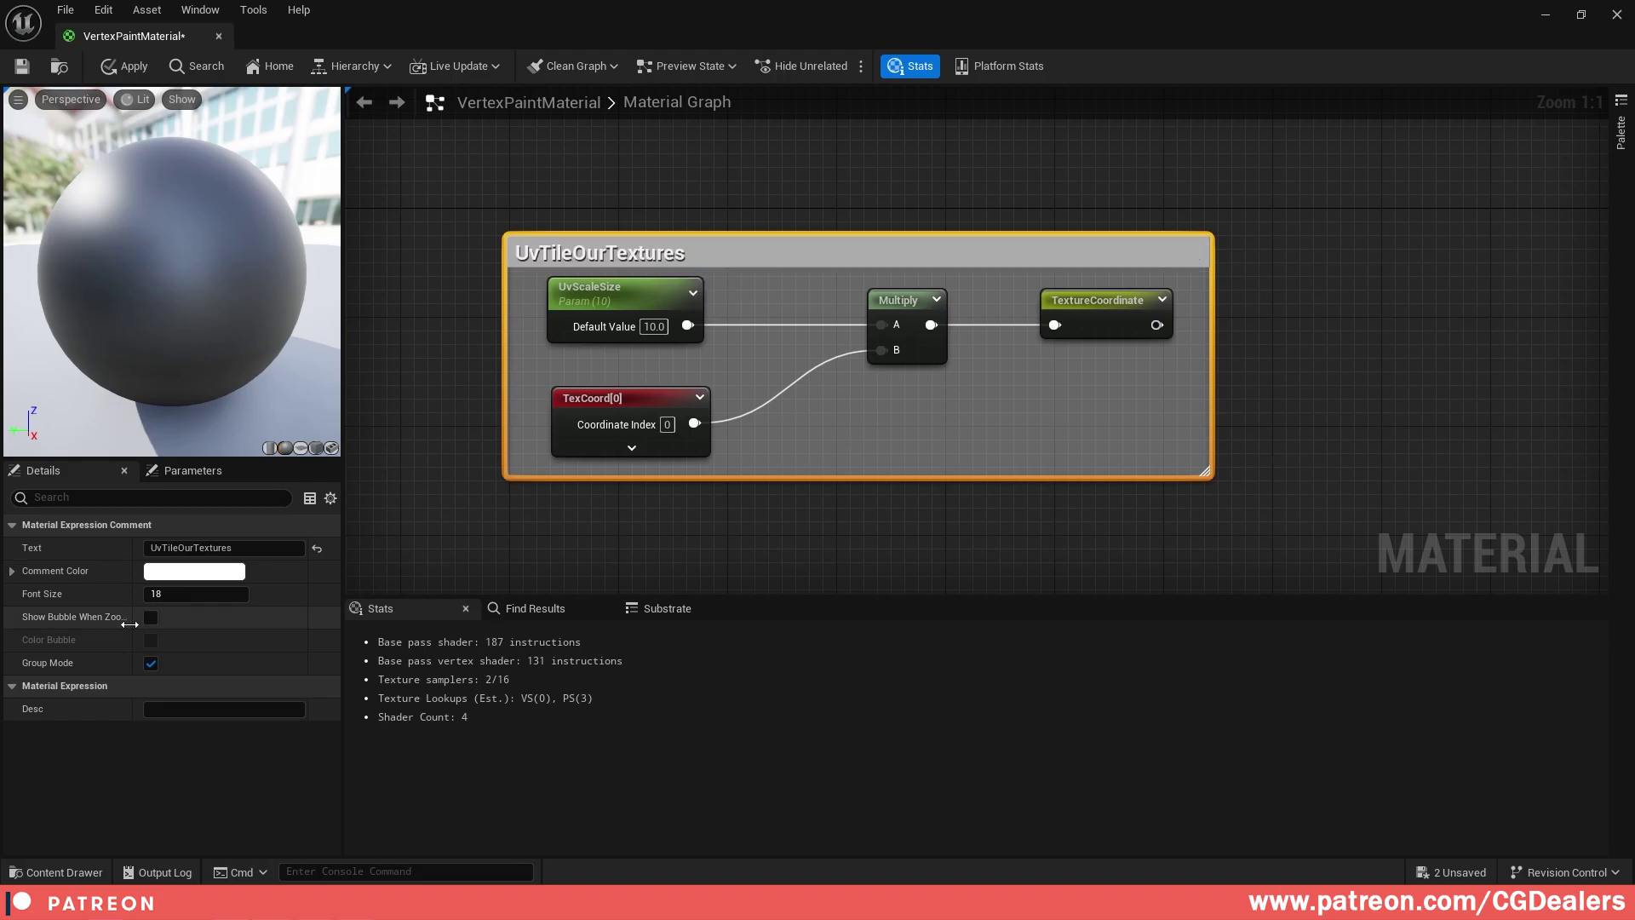
click(797, 532)
scroll(797, 537, down, 10)
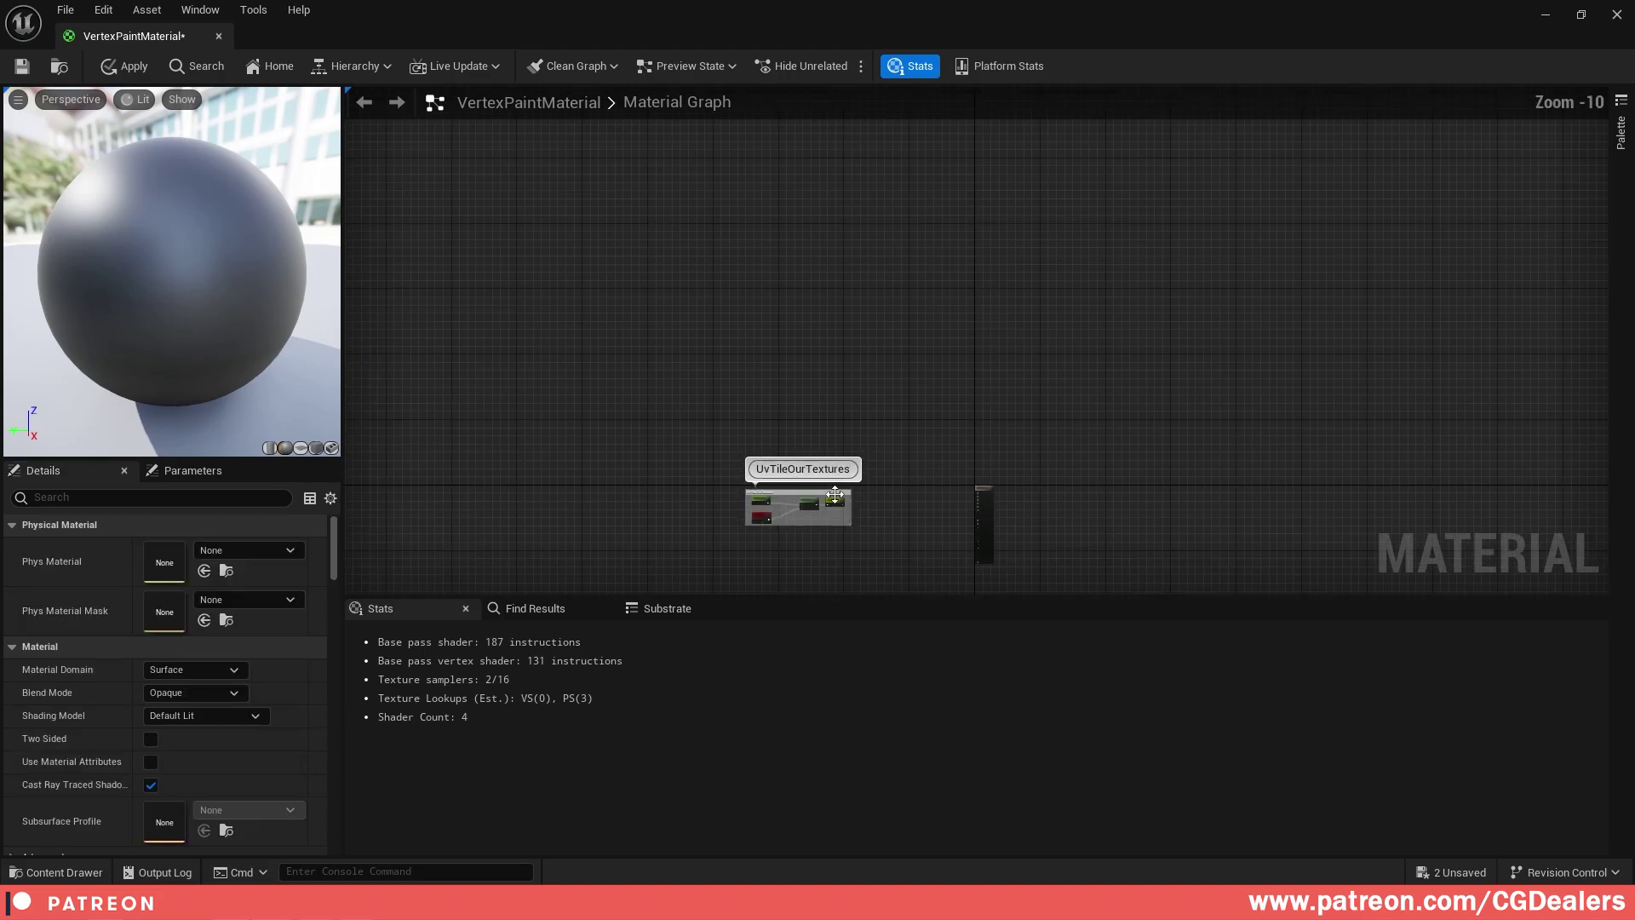
- Move the UvTileOurTextures comment group up and to the left, well away from the material output node
scroll(879, 323, up, 5)
drag(810, 399, 626, 123)
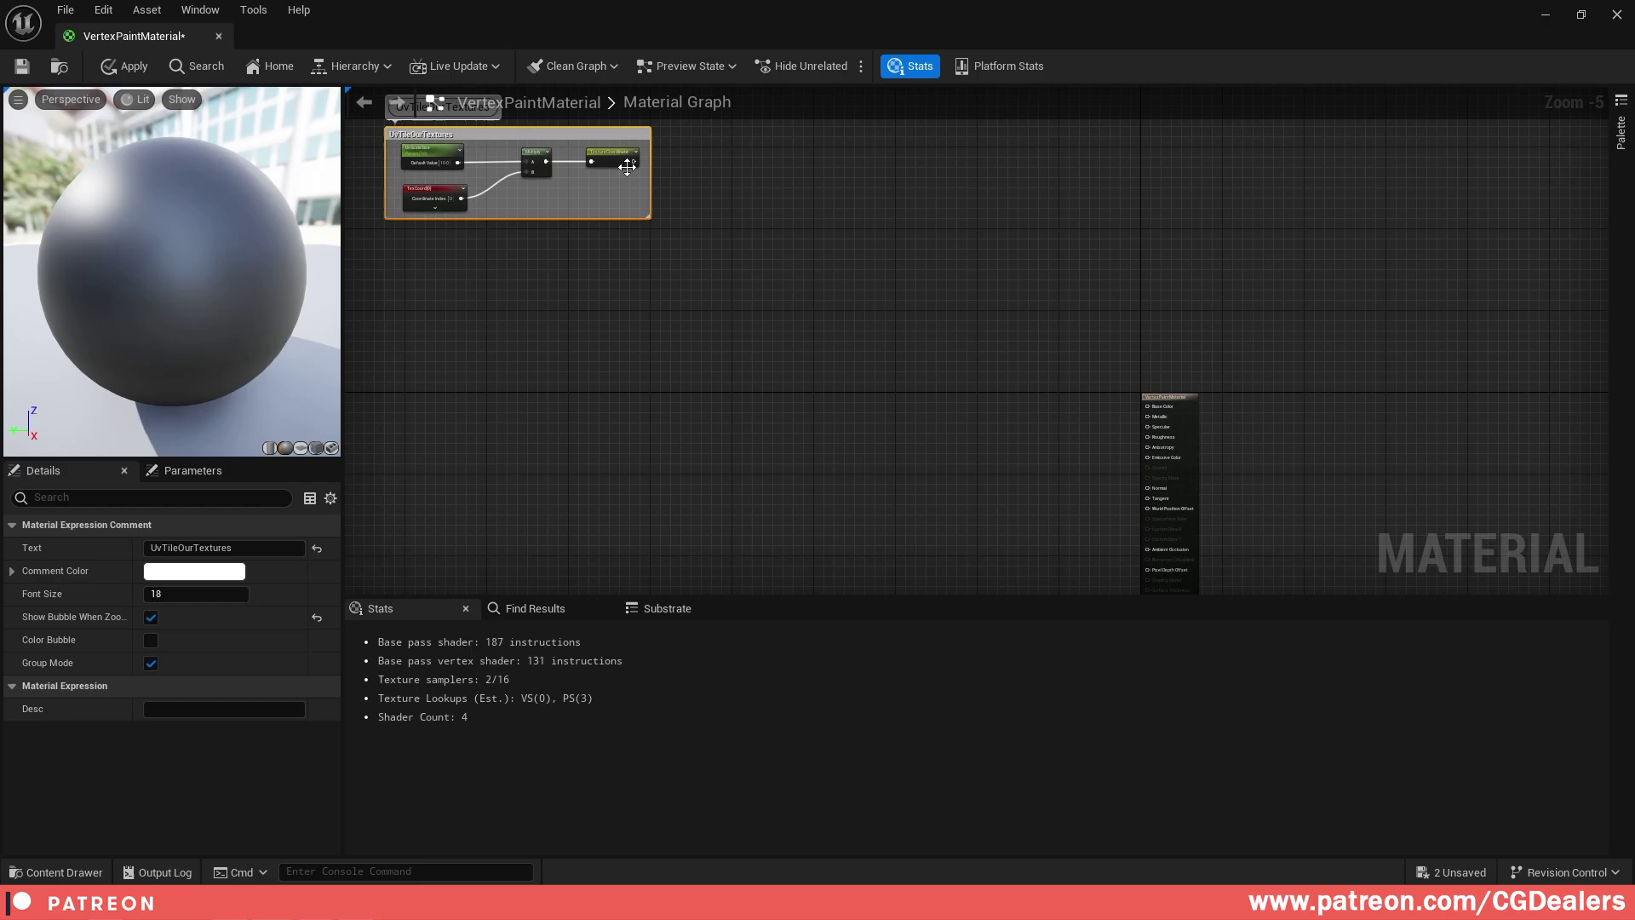
right_drag(585, 148, 813, 279)
drag(794, 252, 663, 199)
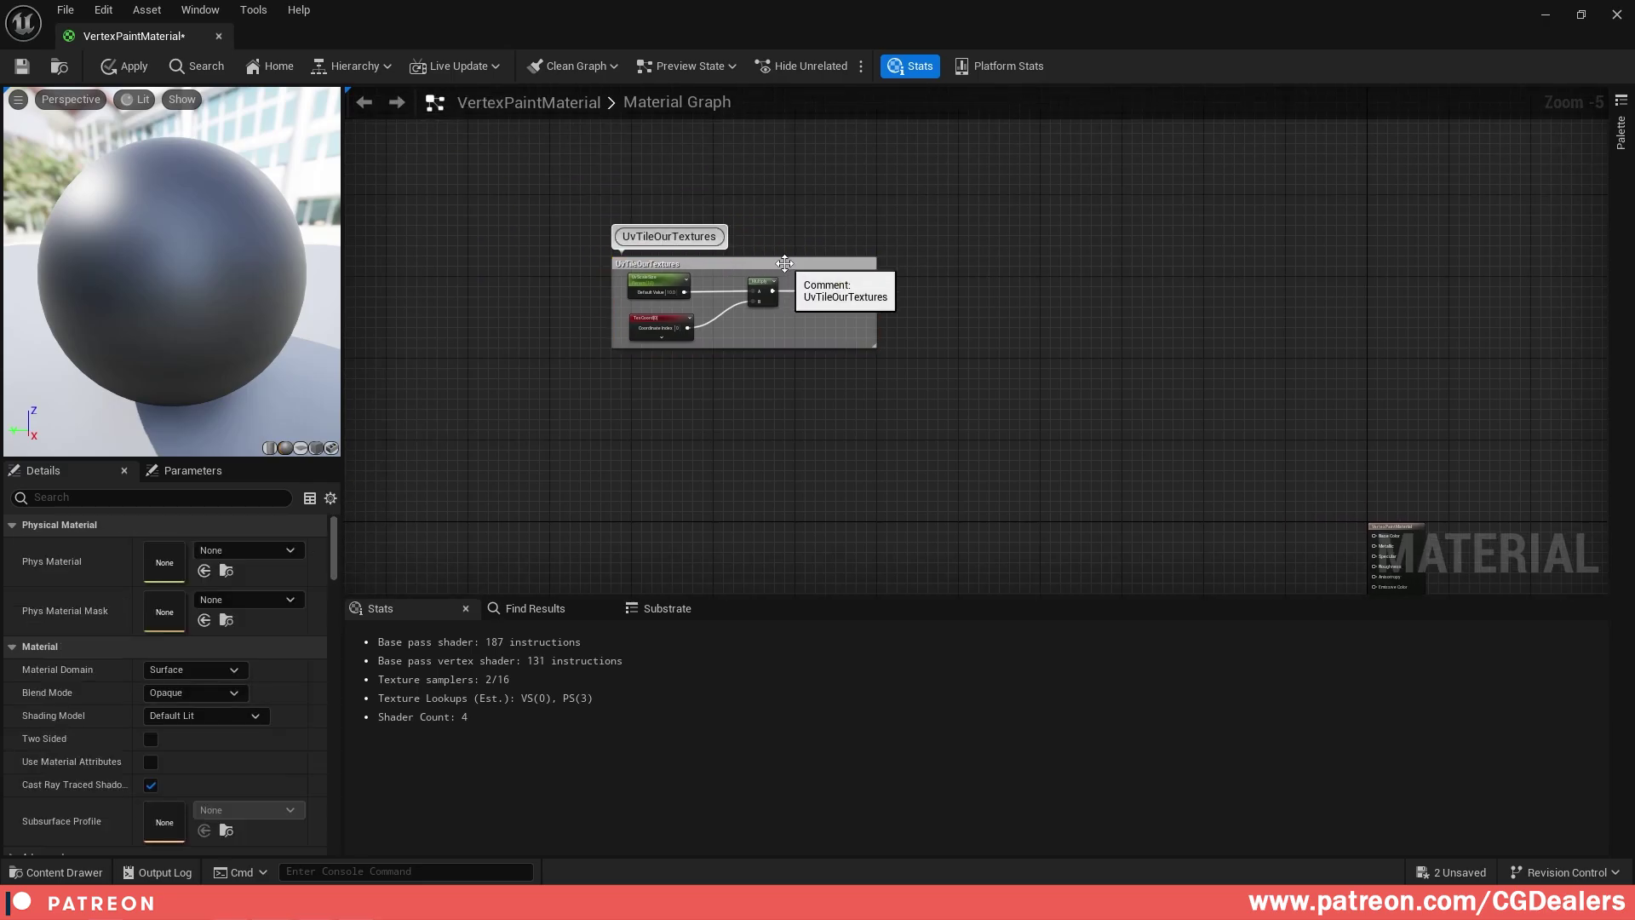
drag(767, 264, 534, 155)
click(1015, 270)
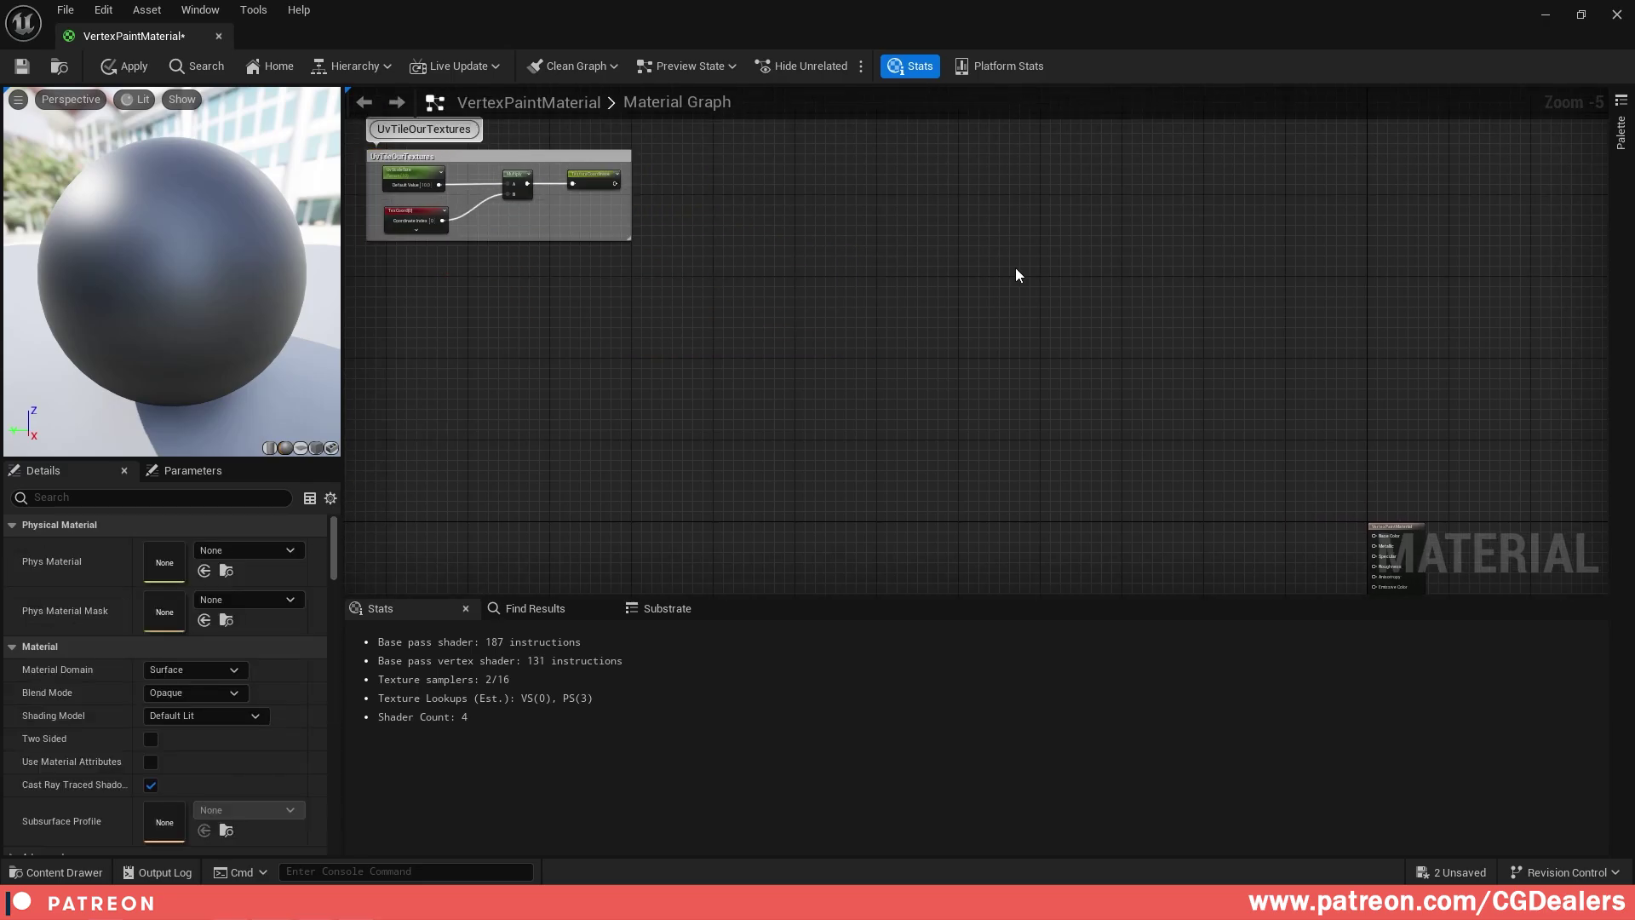
- Shrink the material editor window beside the content browser and open the Cobblestone_Road folder in Megascans > Surfaces
click(1582, 15)
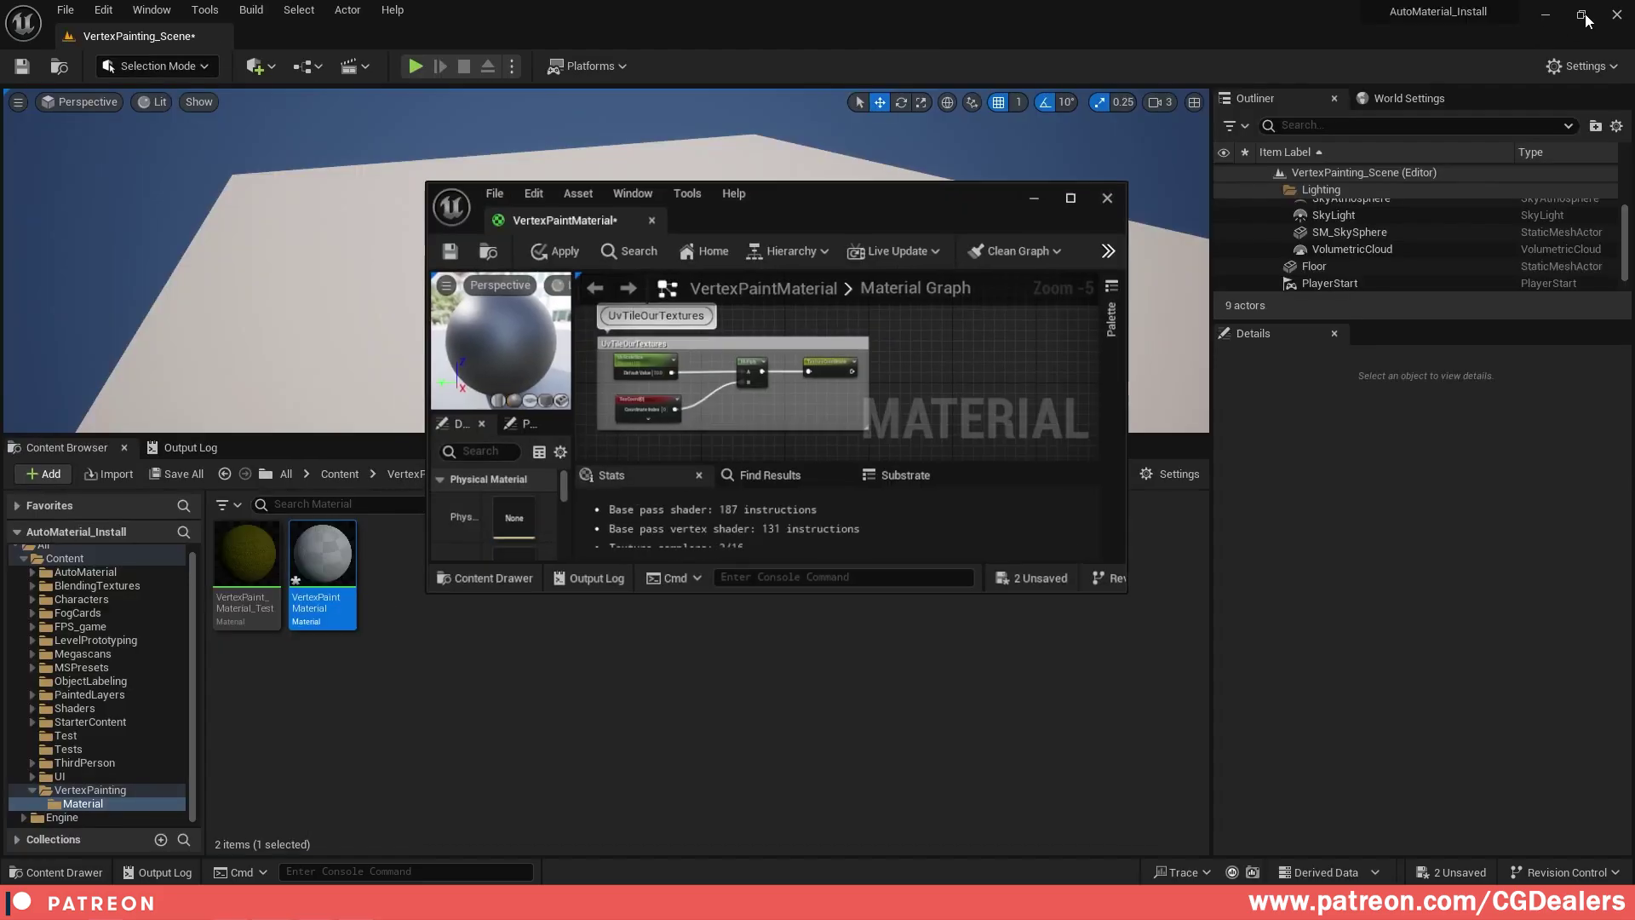
click(32, 653)
scroll(110, 701, down, 1)
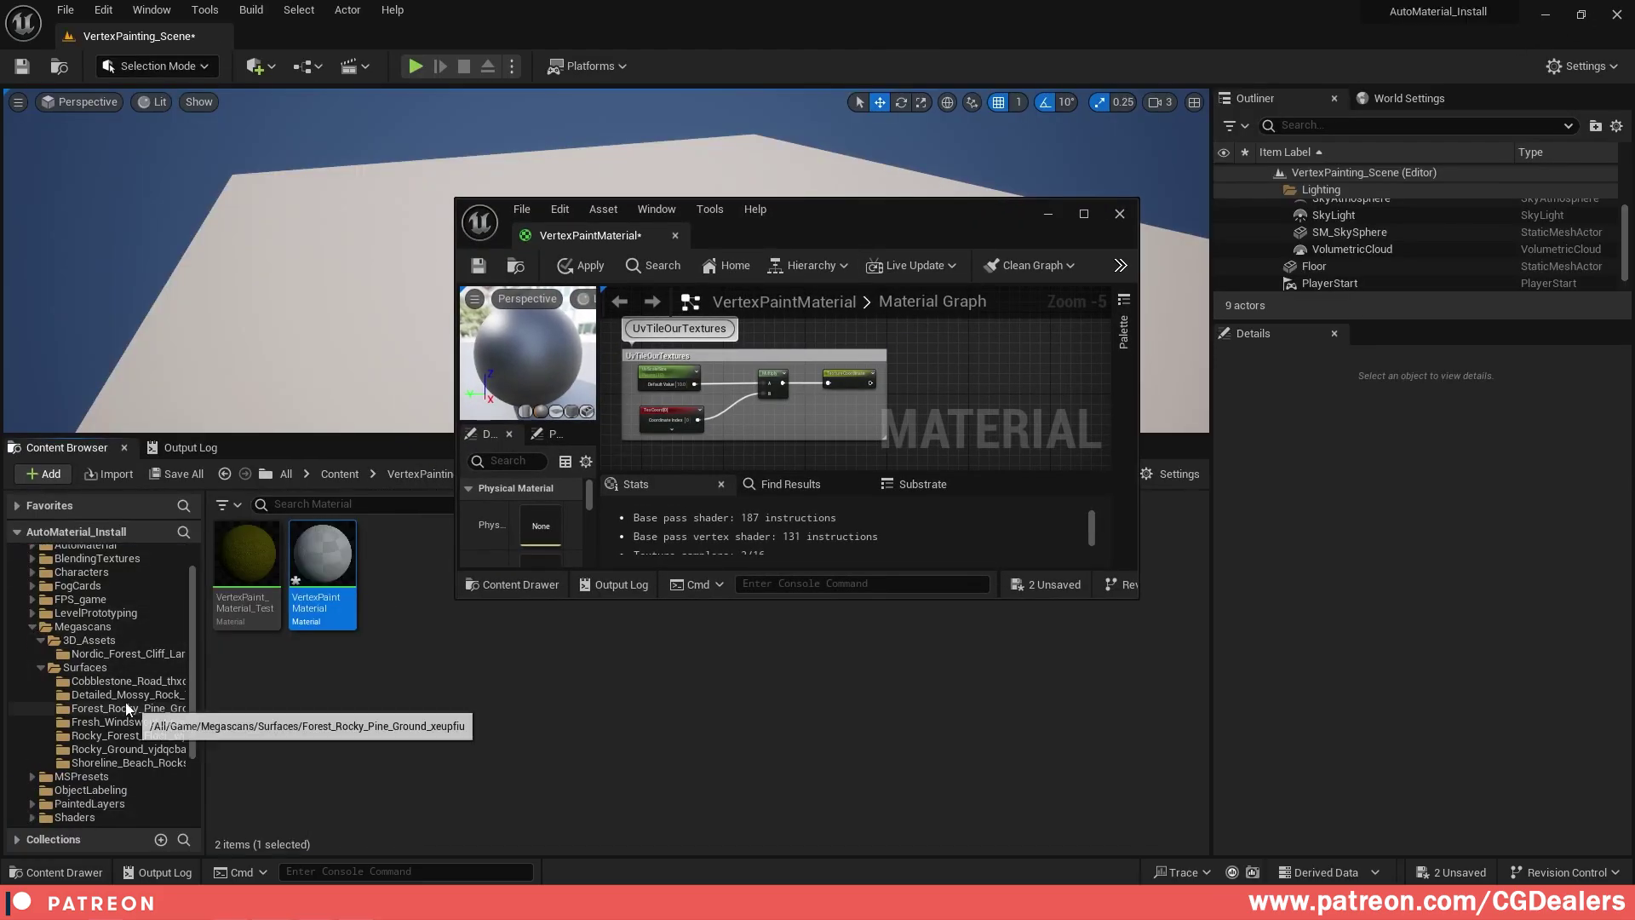
drag(203, 688, 229, 688)
click(171, 684)
drag(895, 216, 1025, 194)
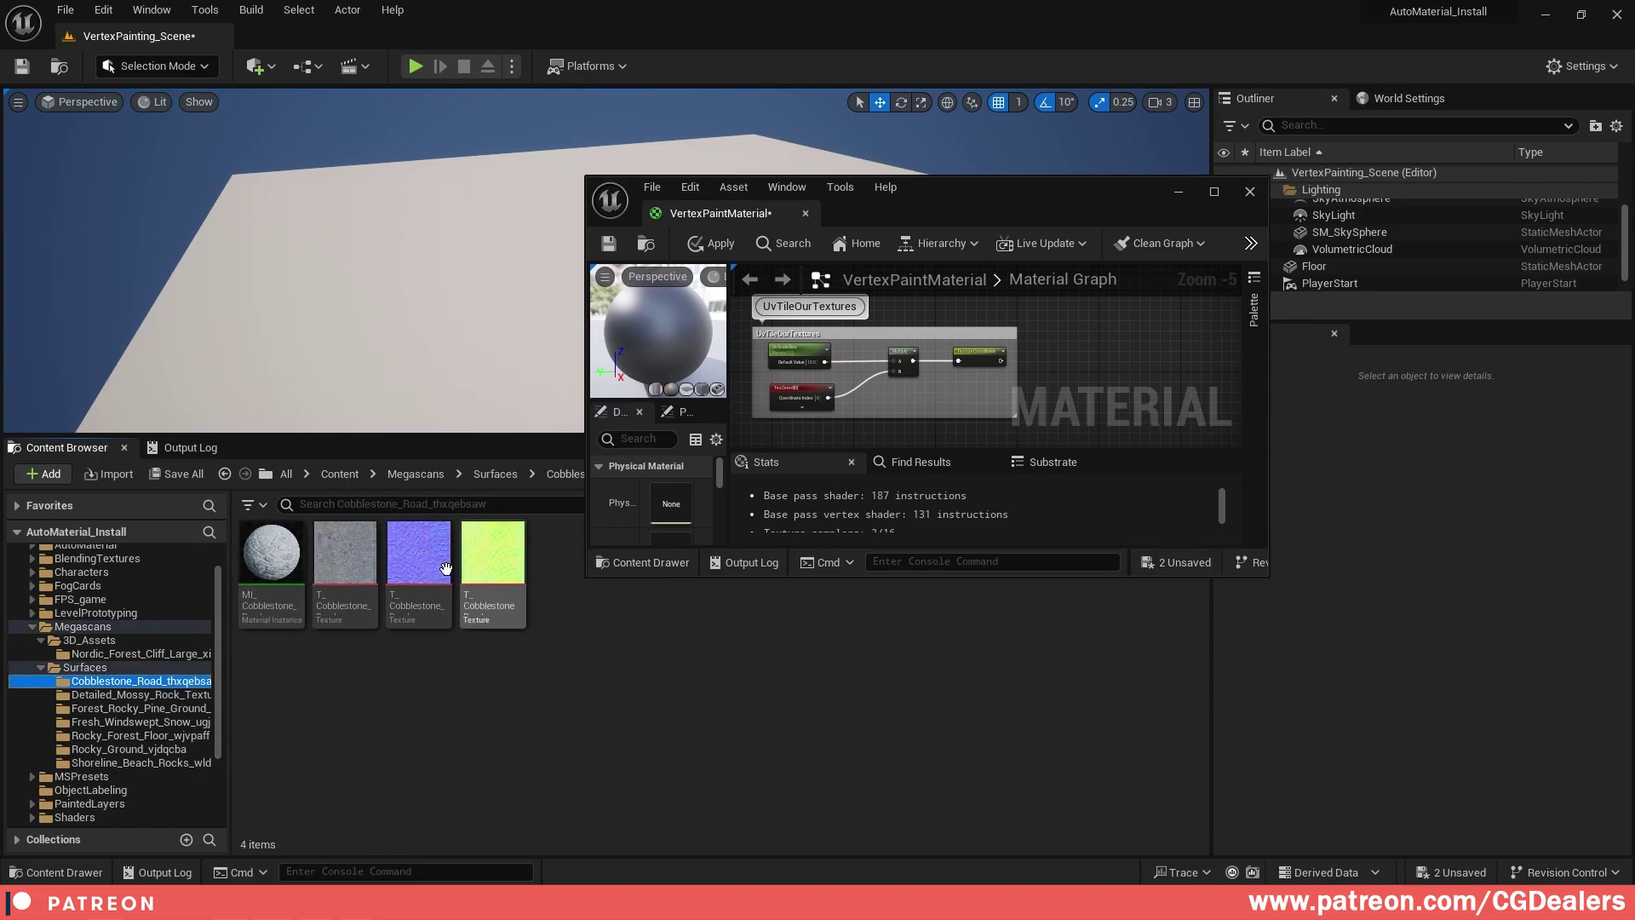
- Add the three Cobblestone_Road textures to the material graph beside the UvTileOurTextures group
click(354, 566)
shift+click(492, 562)
drag(419, 562, 1106, 329)
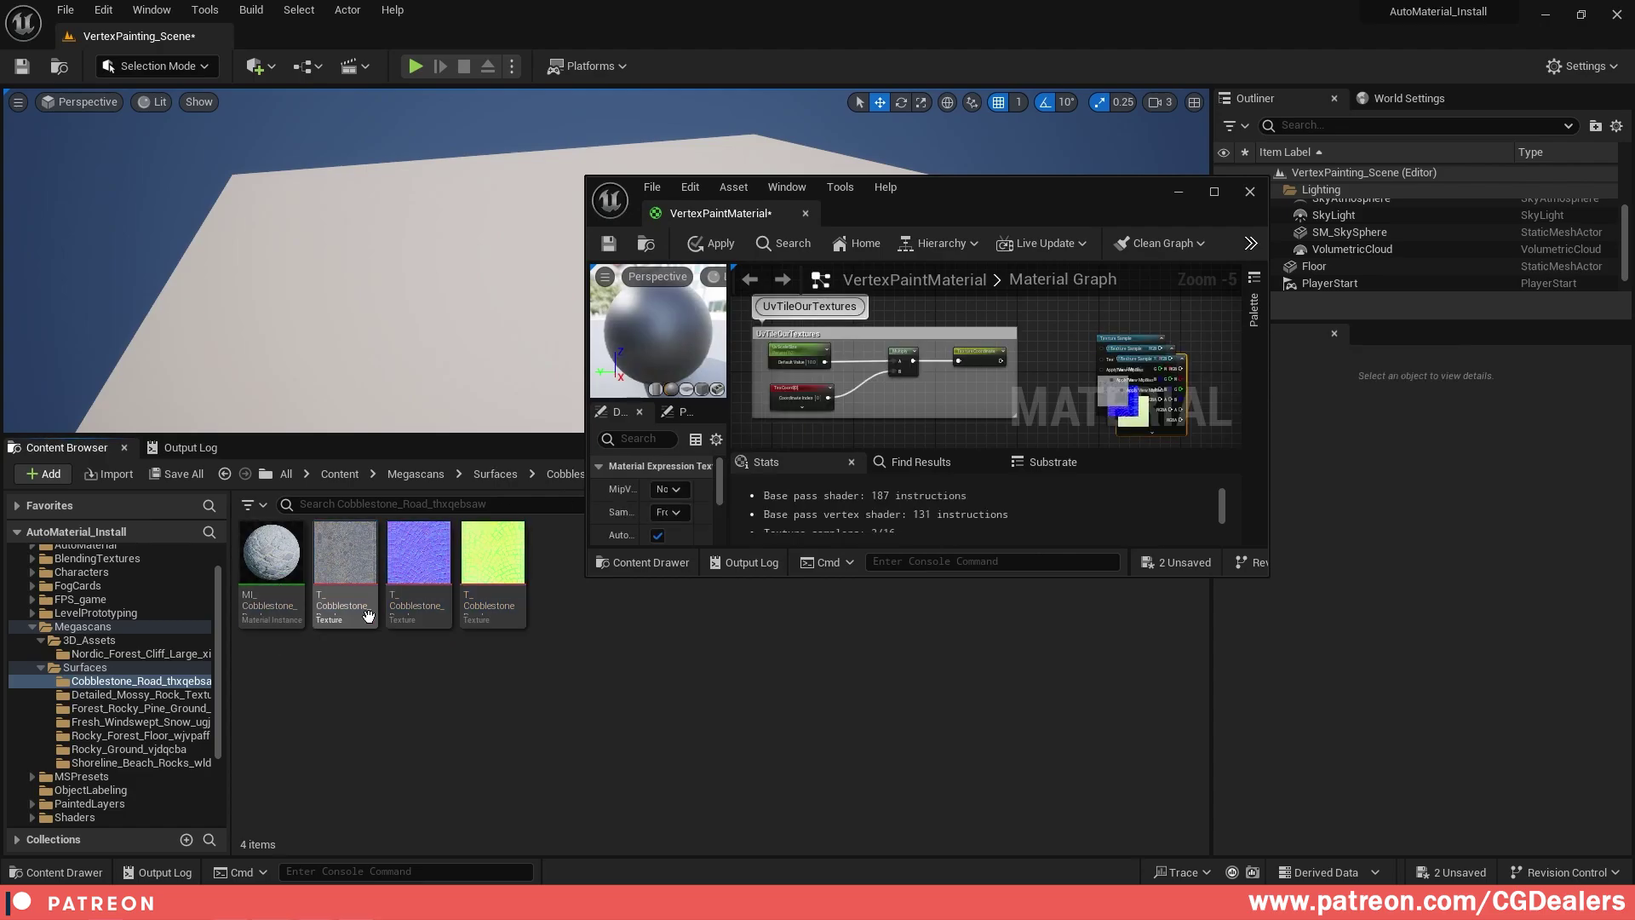
- Add the three textures from the Fresh_Windswept_Snow surface folder to the material graph
mouse_move(345, 566)
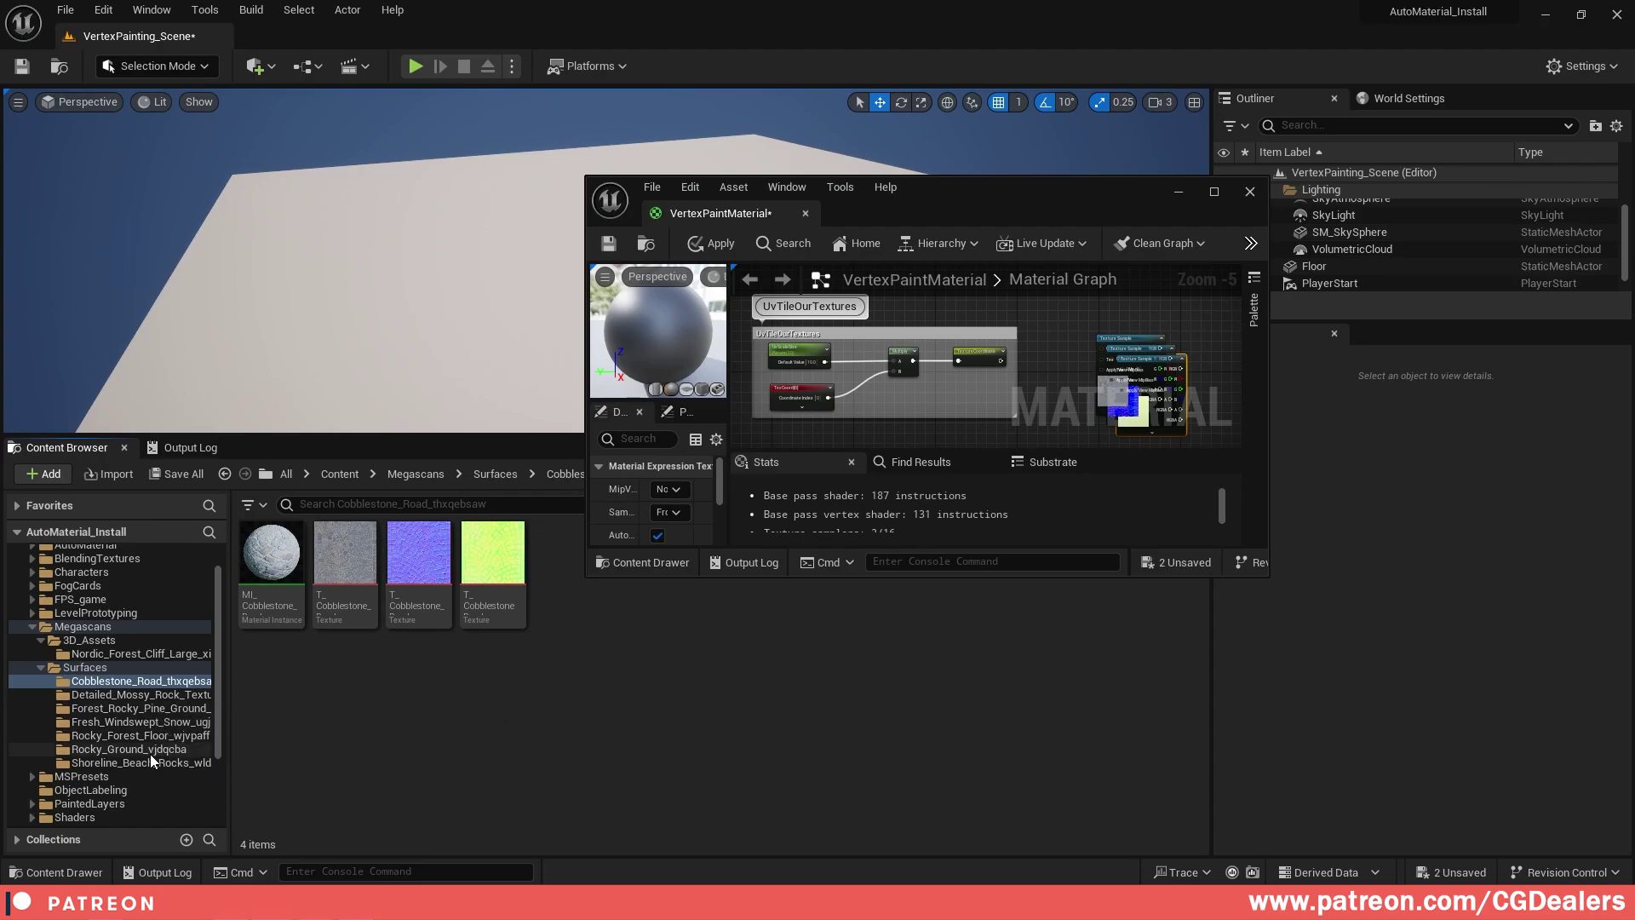
click(127, 722)
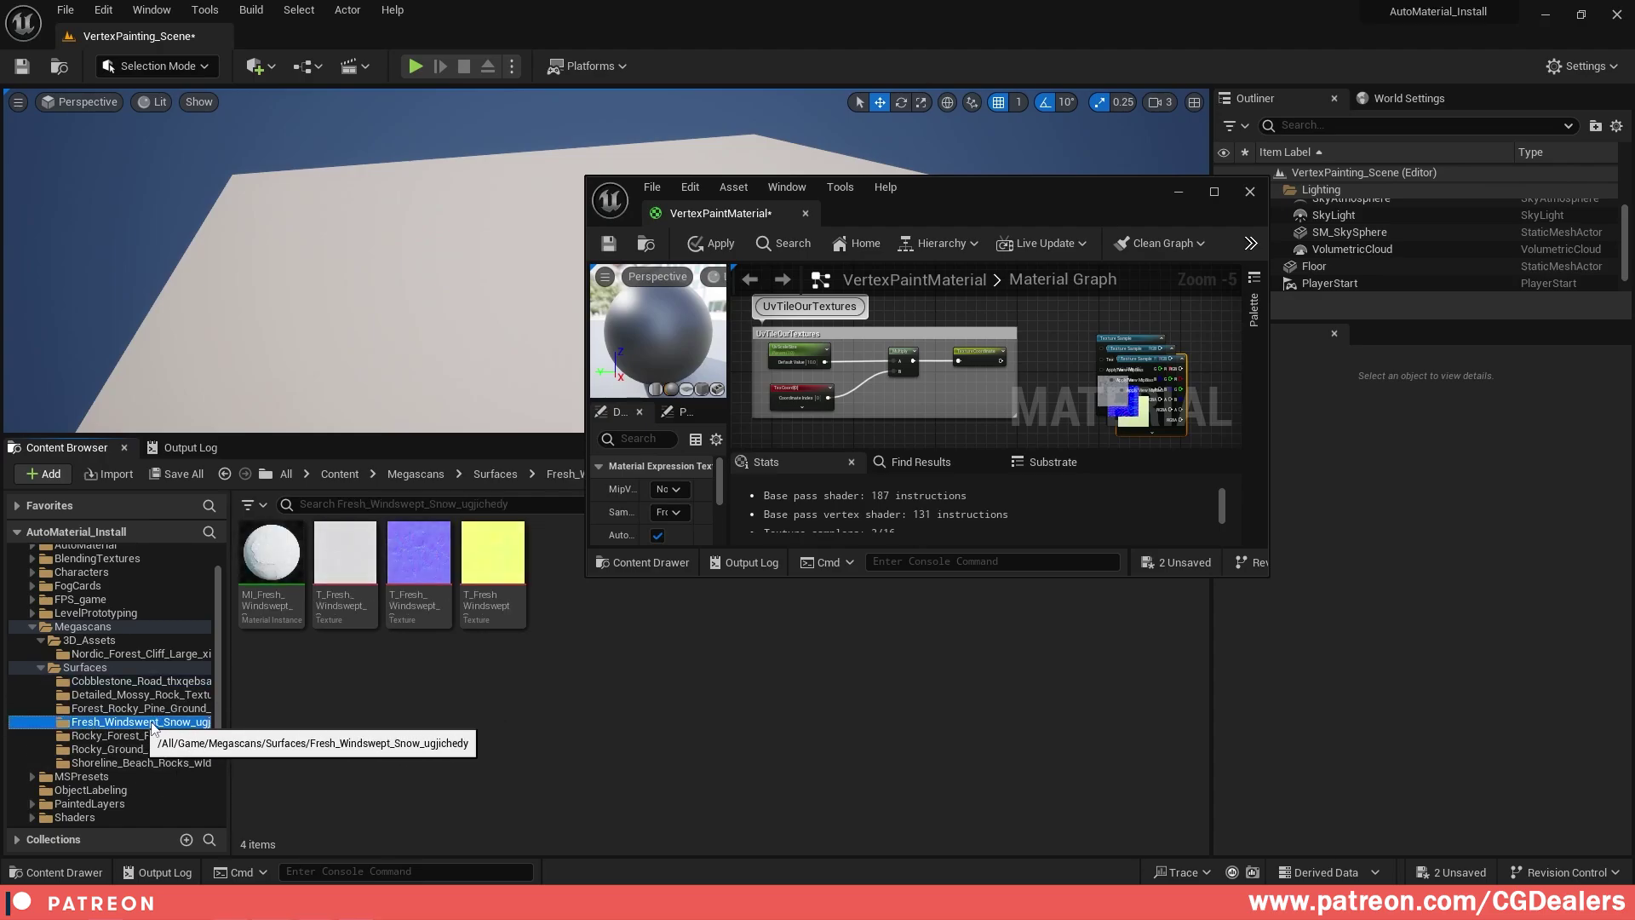
click(345, 553)
shift+click(501, 566)
drag(501, 566, 1063, 315)
- Maximize the material editor and spread the stacked texture samples into a column, with the cobblestone color texture directly above the snow color texture
click(1215, 192)
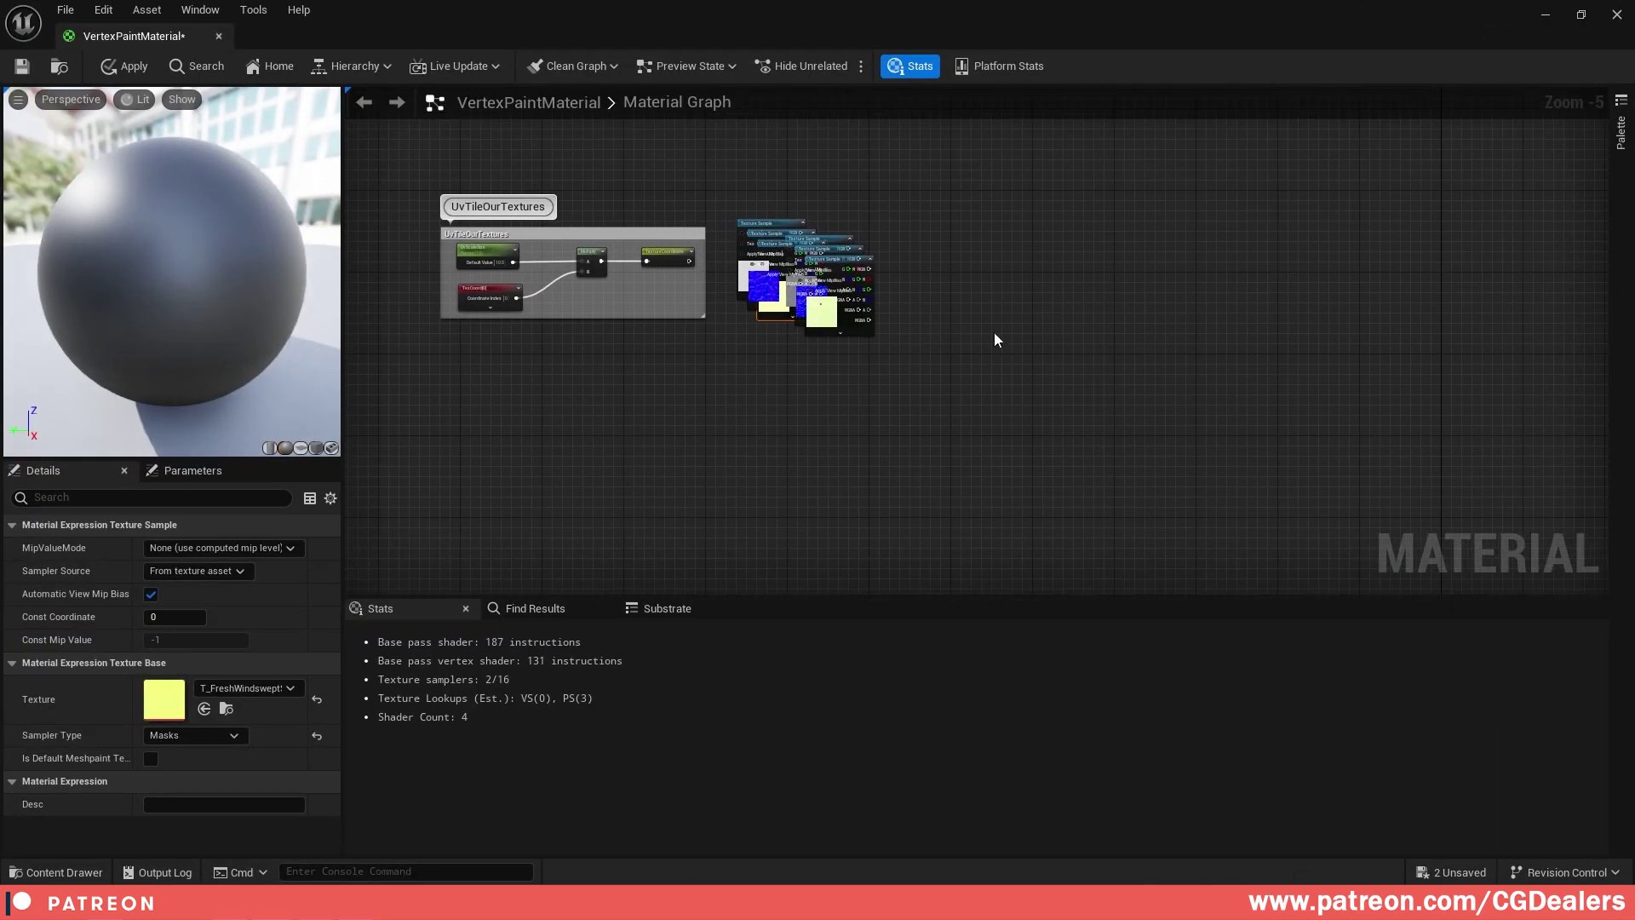
drag(863, 257, 849, 483)
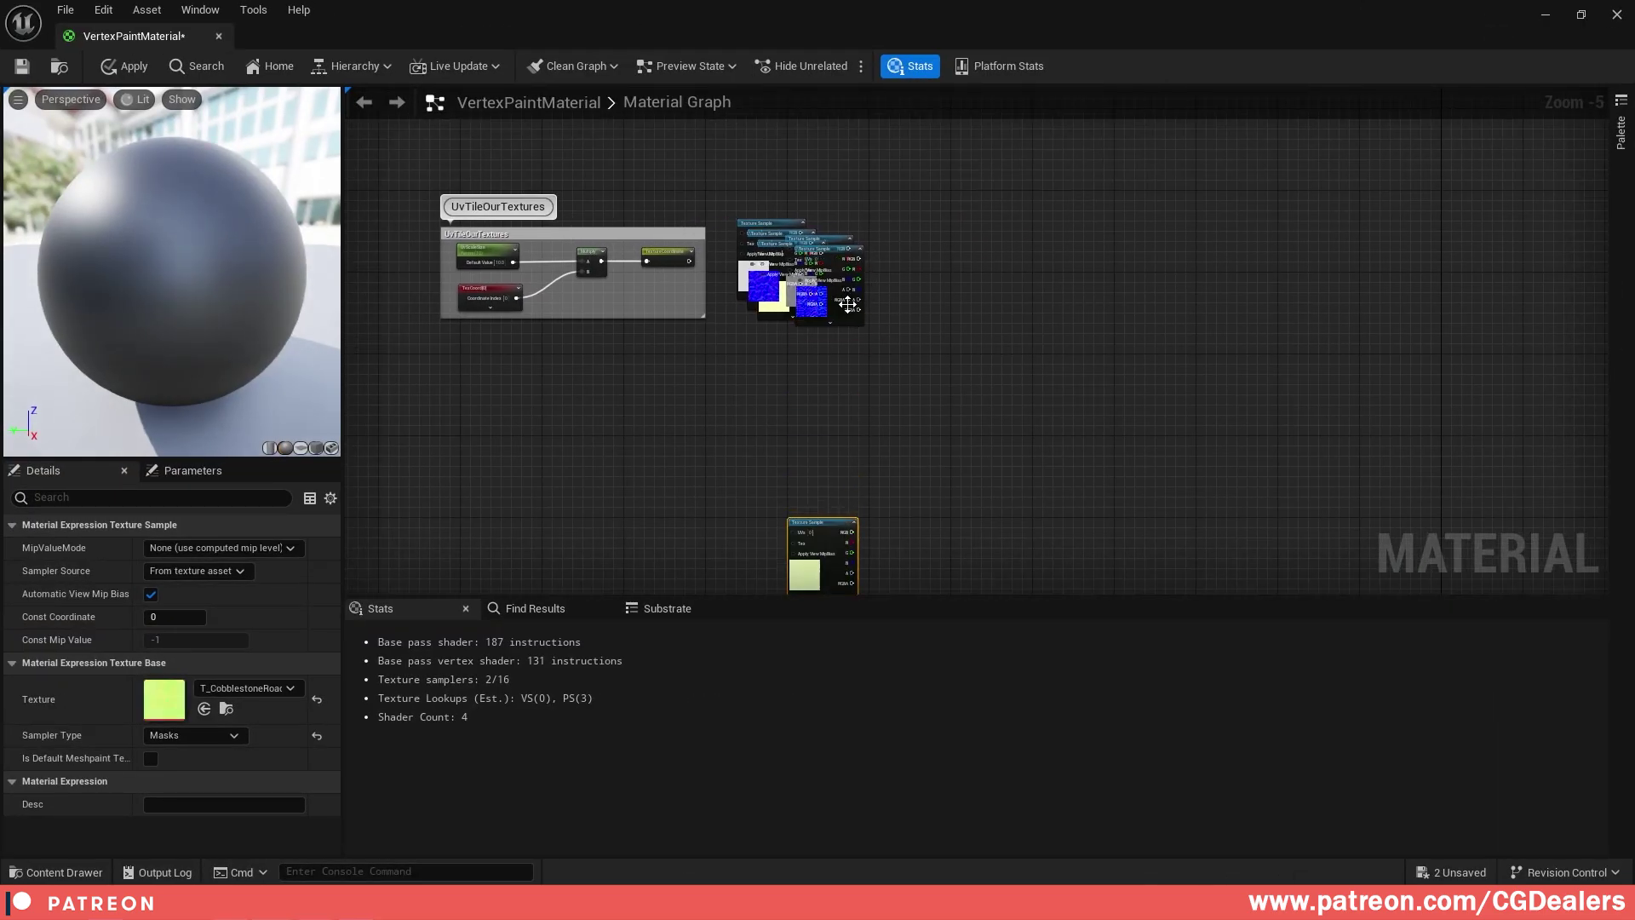
drag(848, 304, 833, 470)
drag(842, 266, 1056, 368)
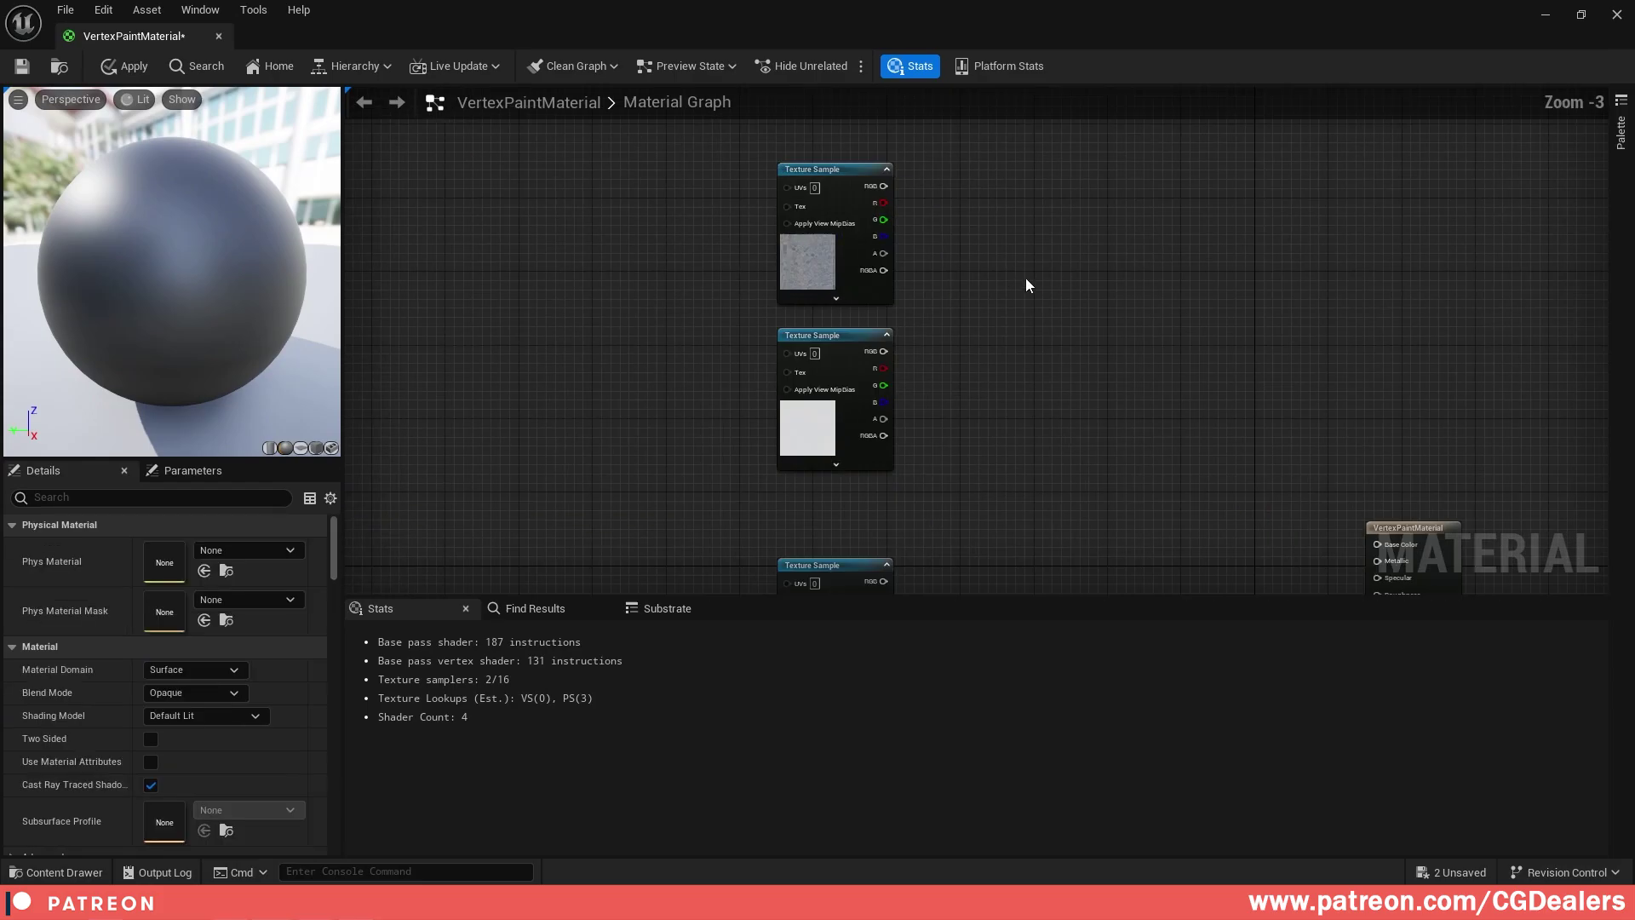
scroll(1026, 277, up, 2)
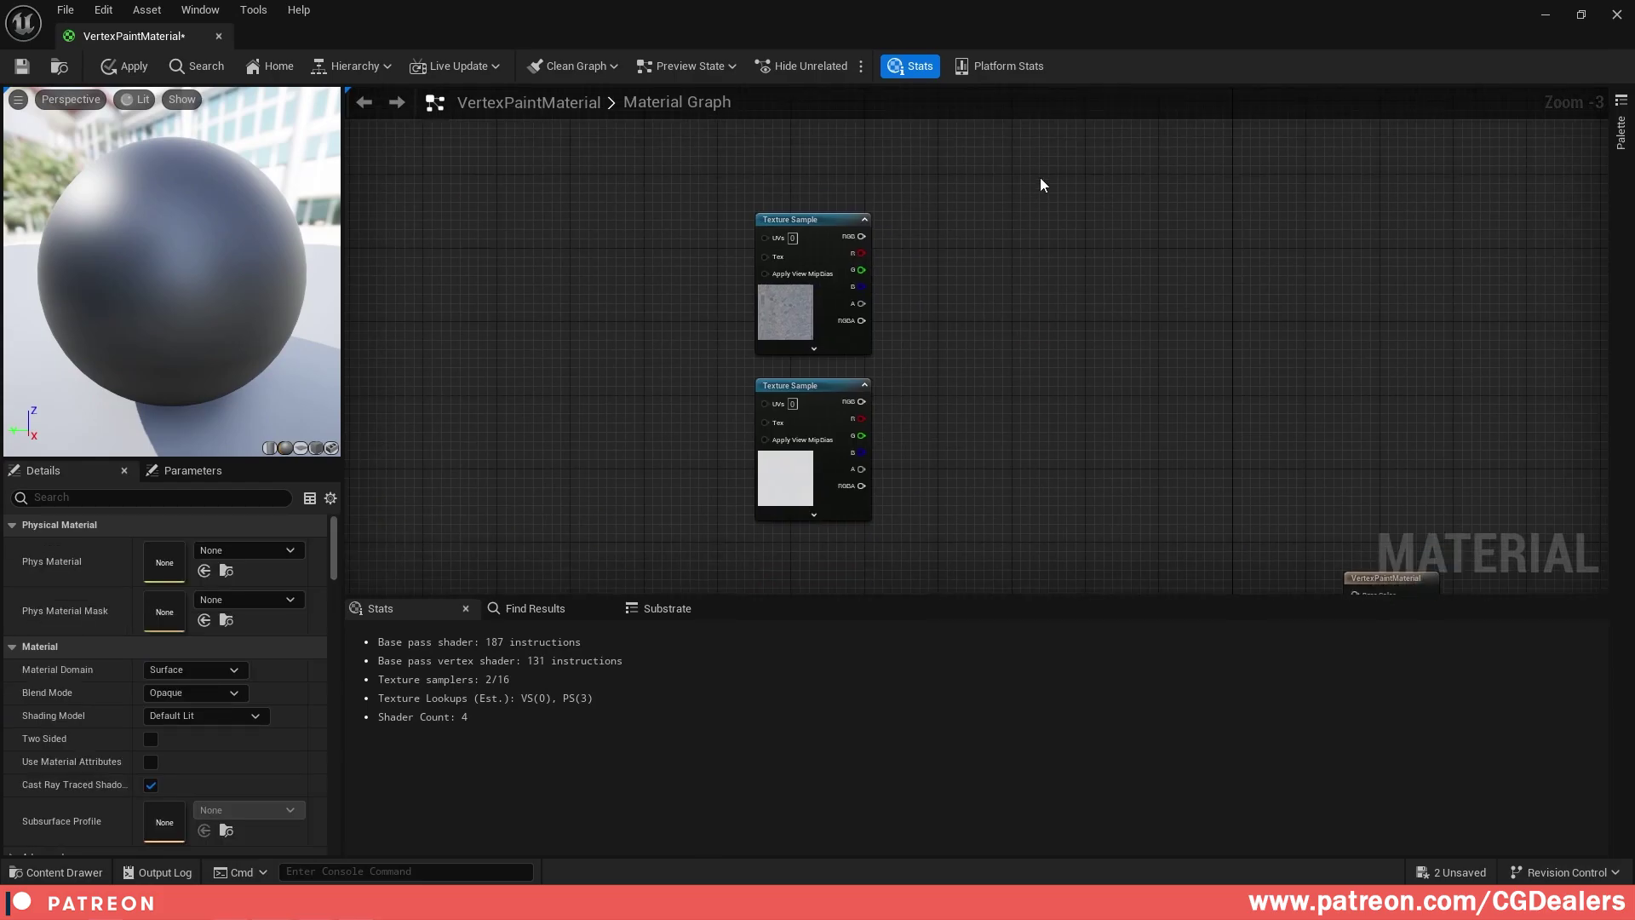
click(828, 265)
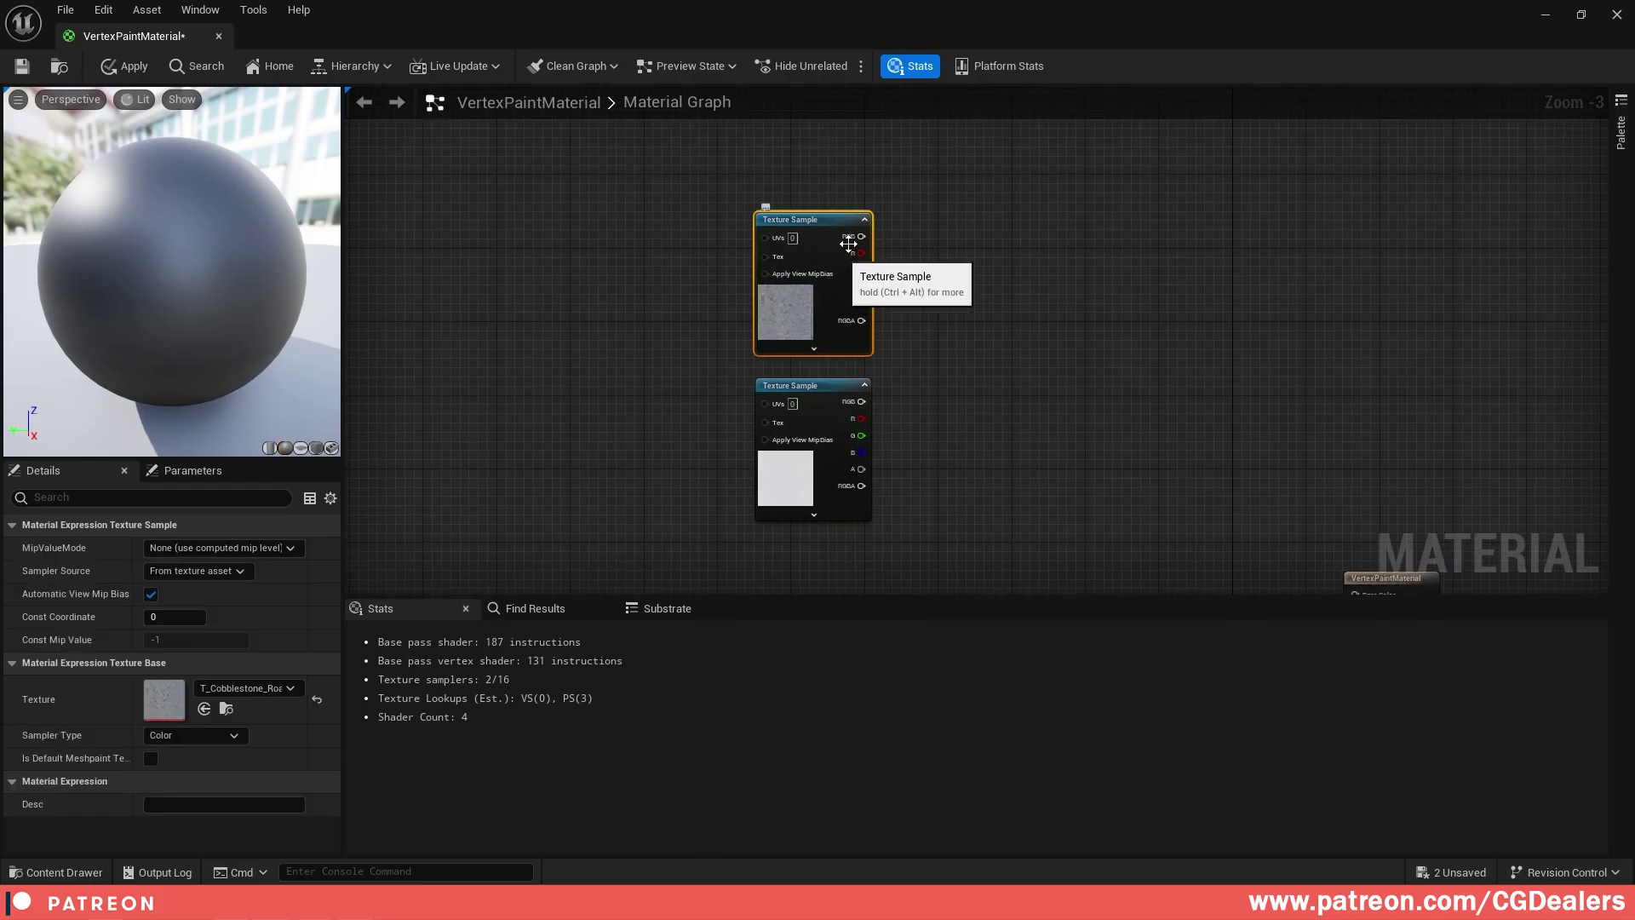
- Inspect each texture sample in the column to check how the cobblestone and snow color, normal and mask textures are paired
click(850, 387)
right_drag(877, 505, 826, 270)
click(826, 270)
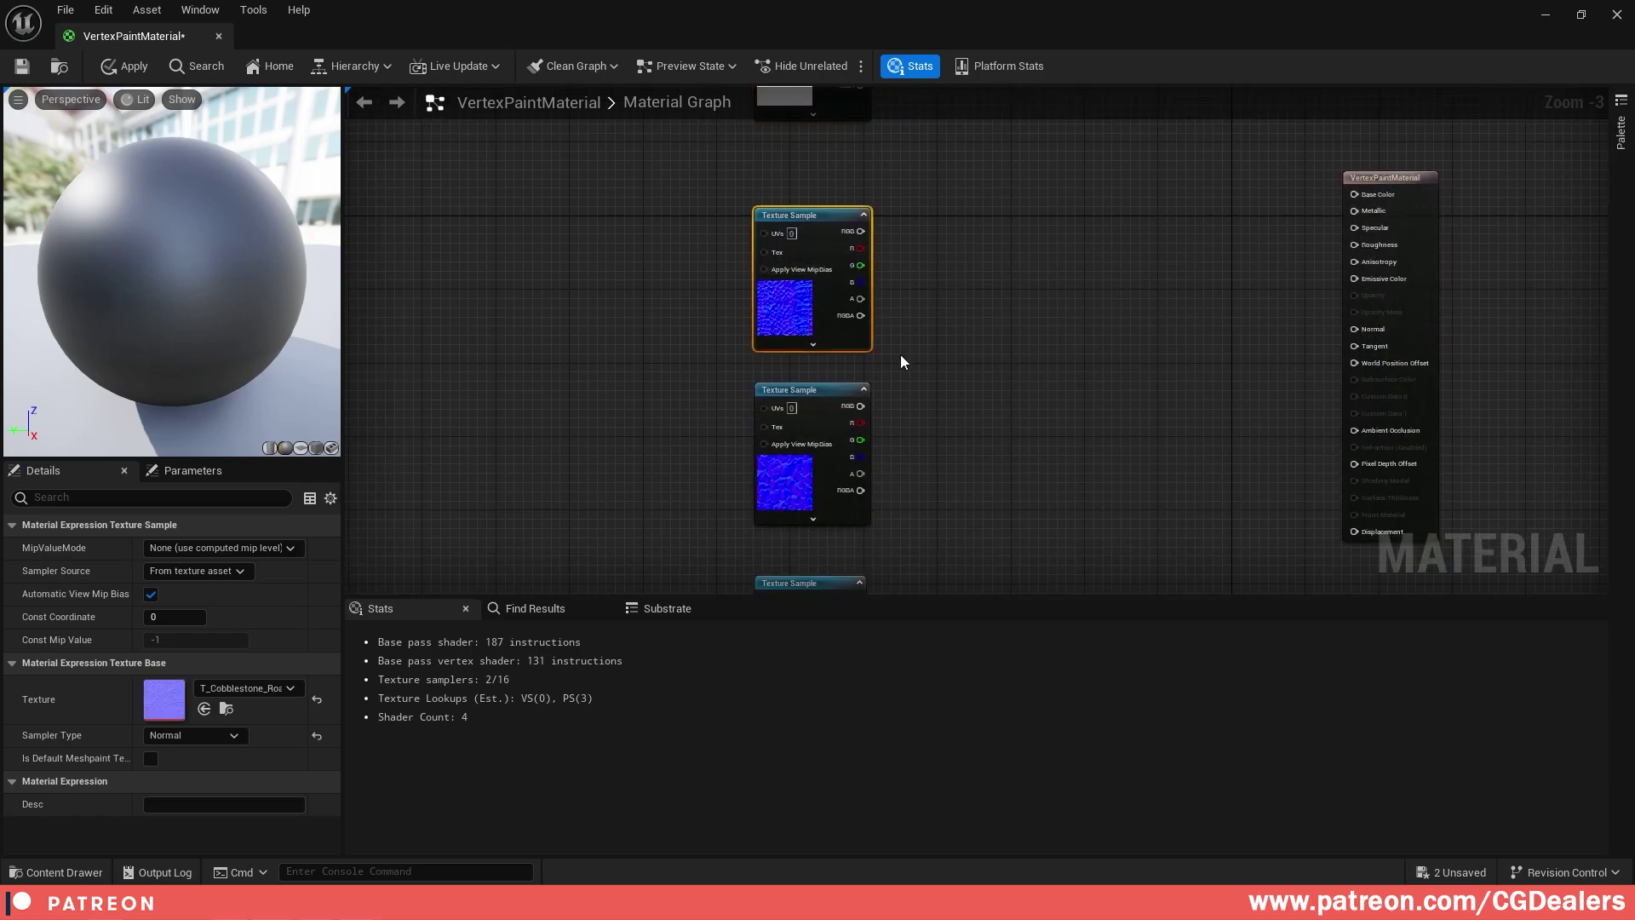
click(824, 392)
right_drag(869, 511, 826, 328)
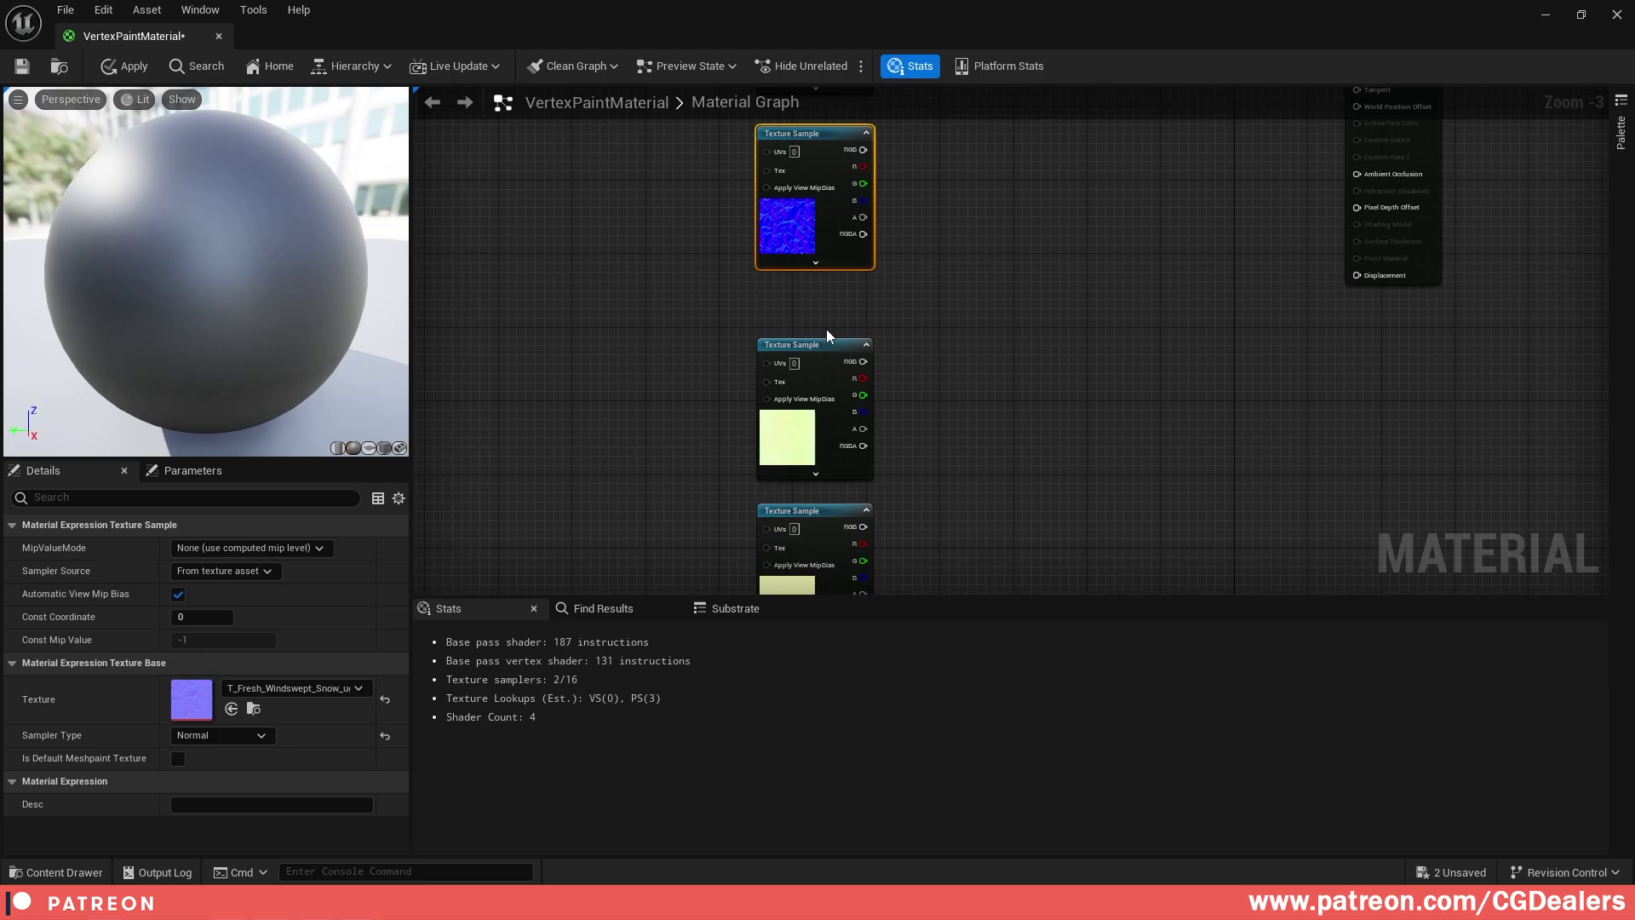
click(826, 350)
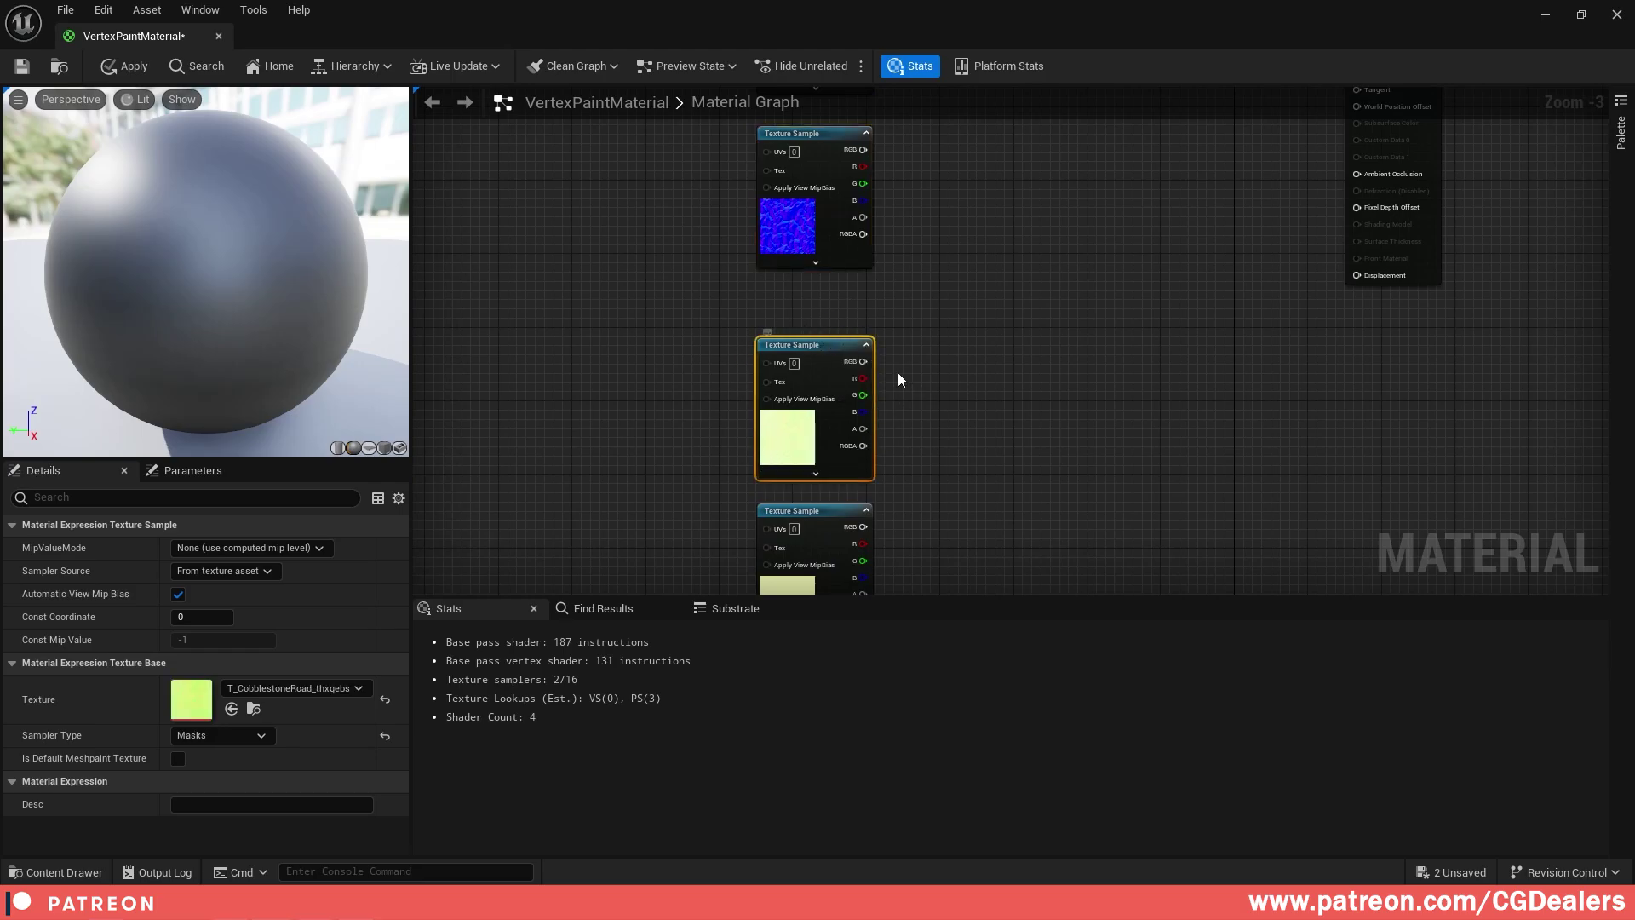
right_drag(887, 416, 869, 339)
click(839, 436)
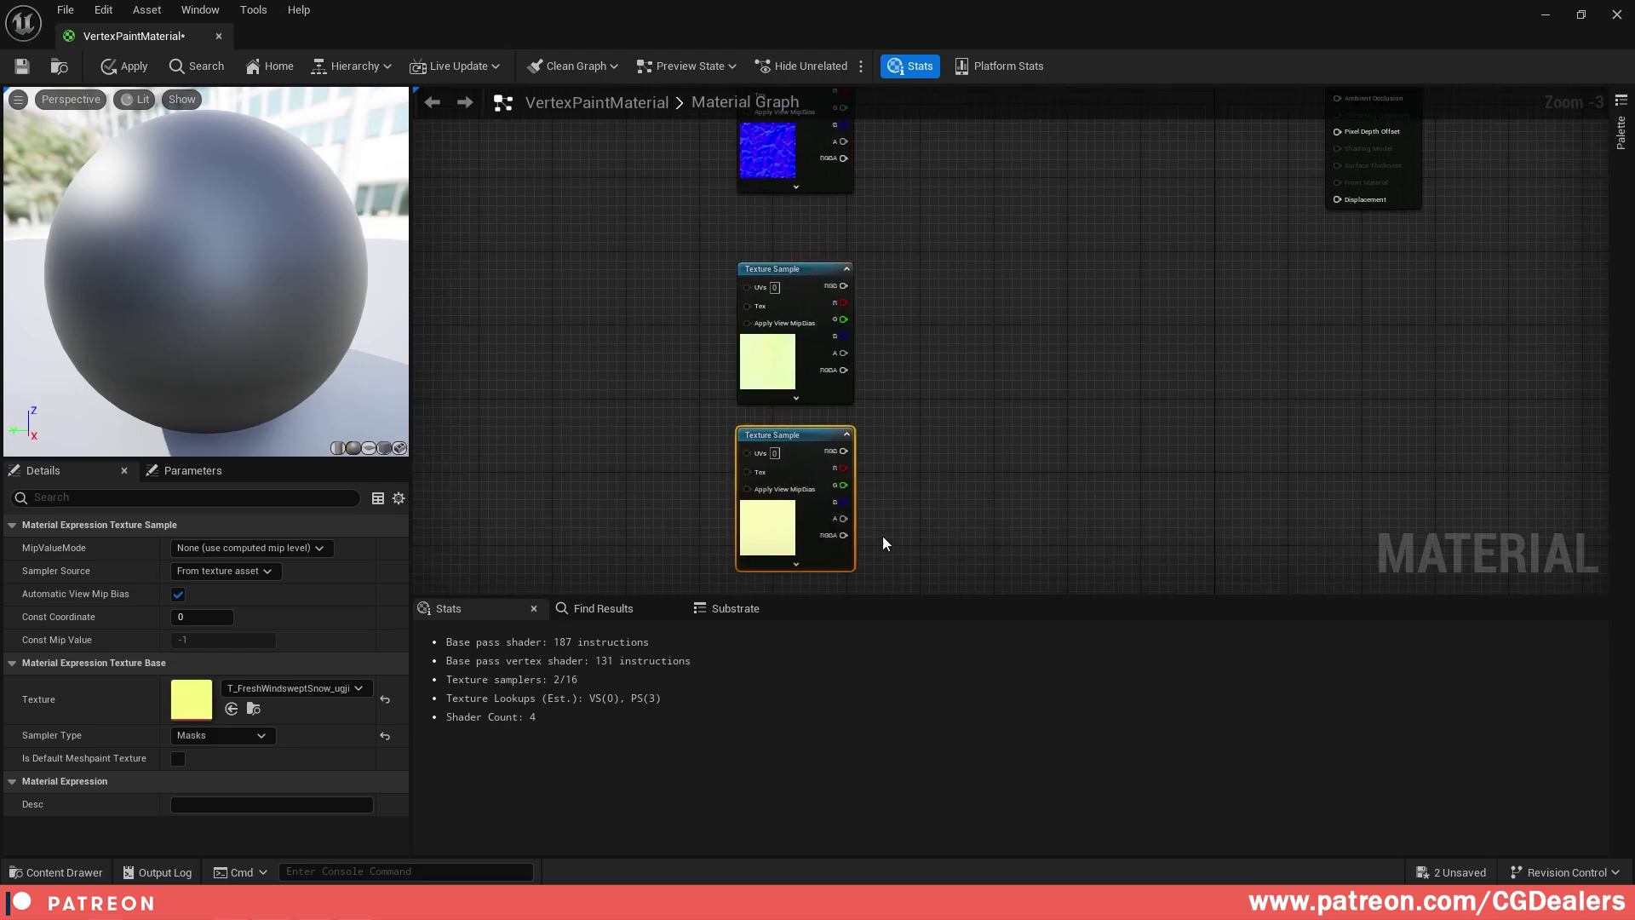
scroll(973, 285, down, 2)
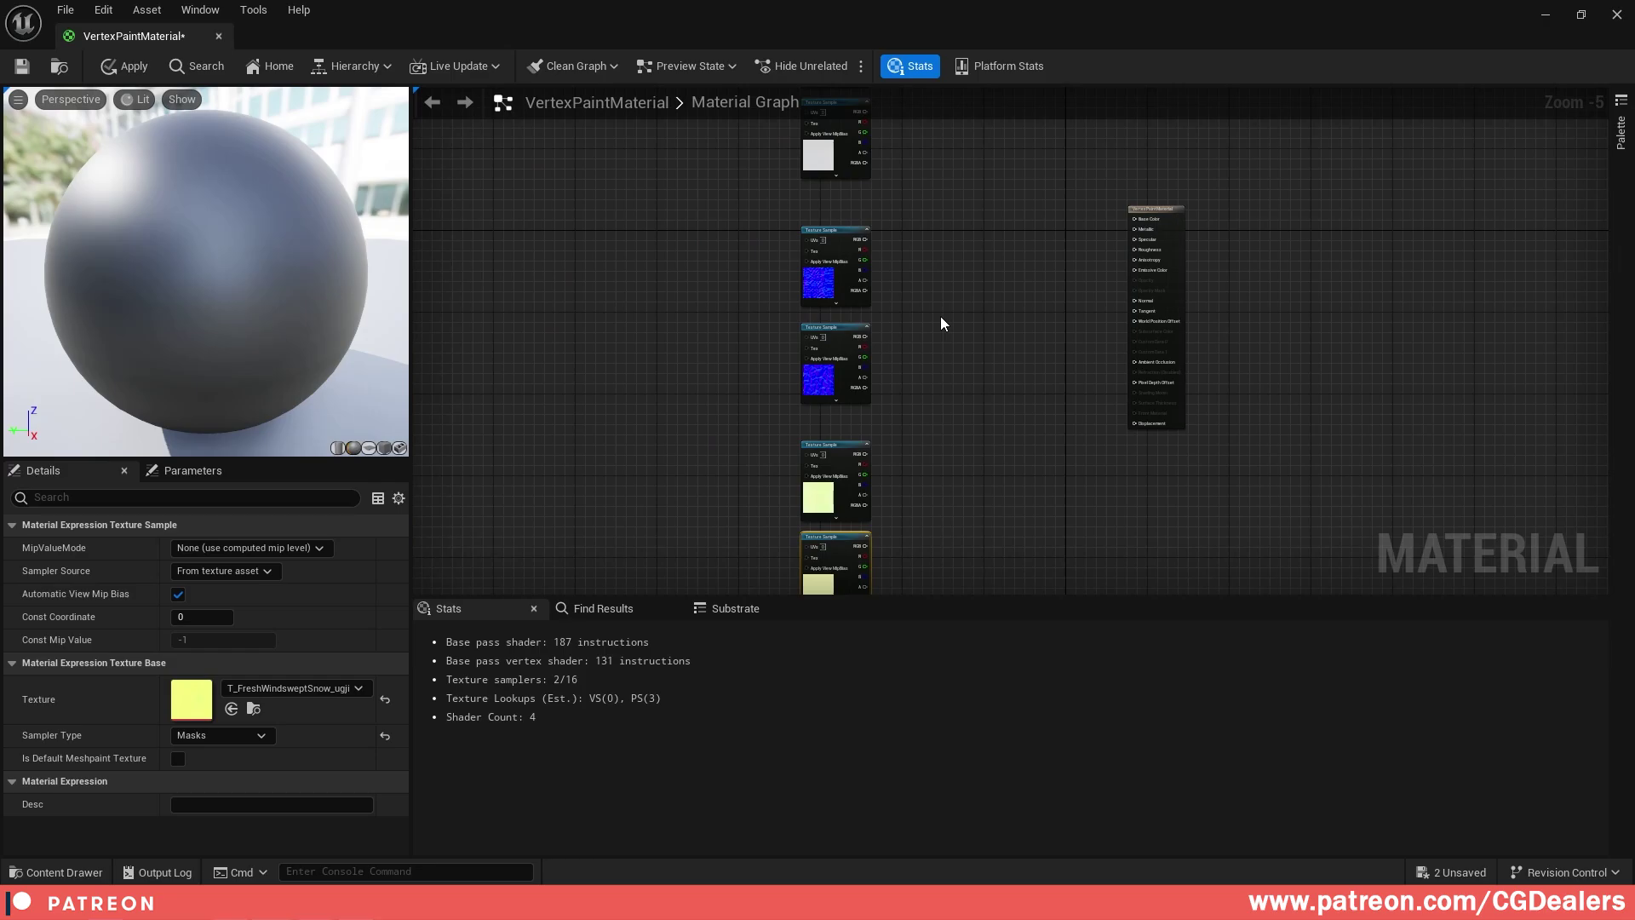
- Add a TextureCoordinate named reroute usage beside the cobblestone color texture sample
right_drag(932, 248, 972, 389)
right_drag(683, 218, 906, 477)
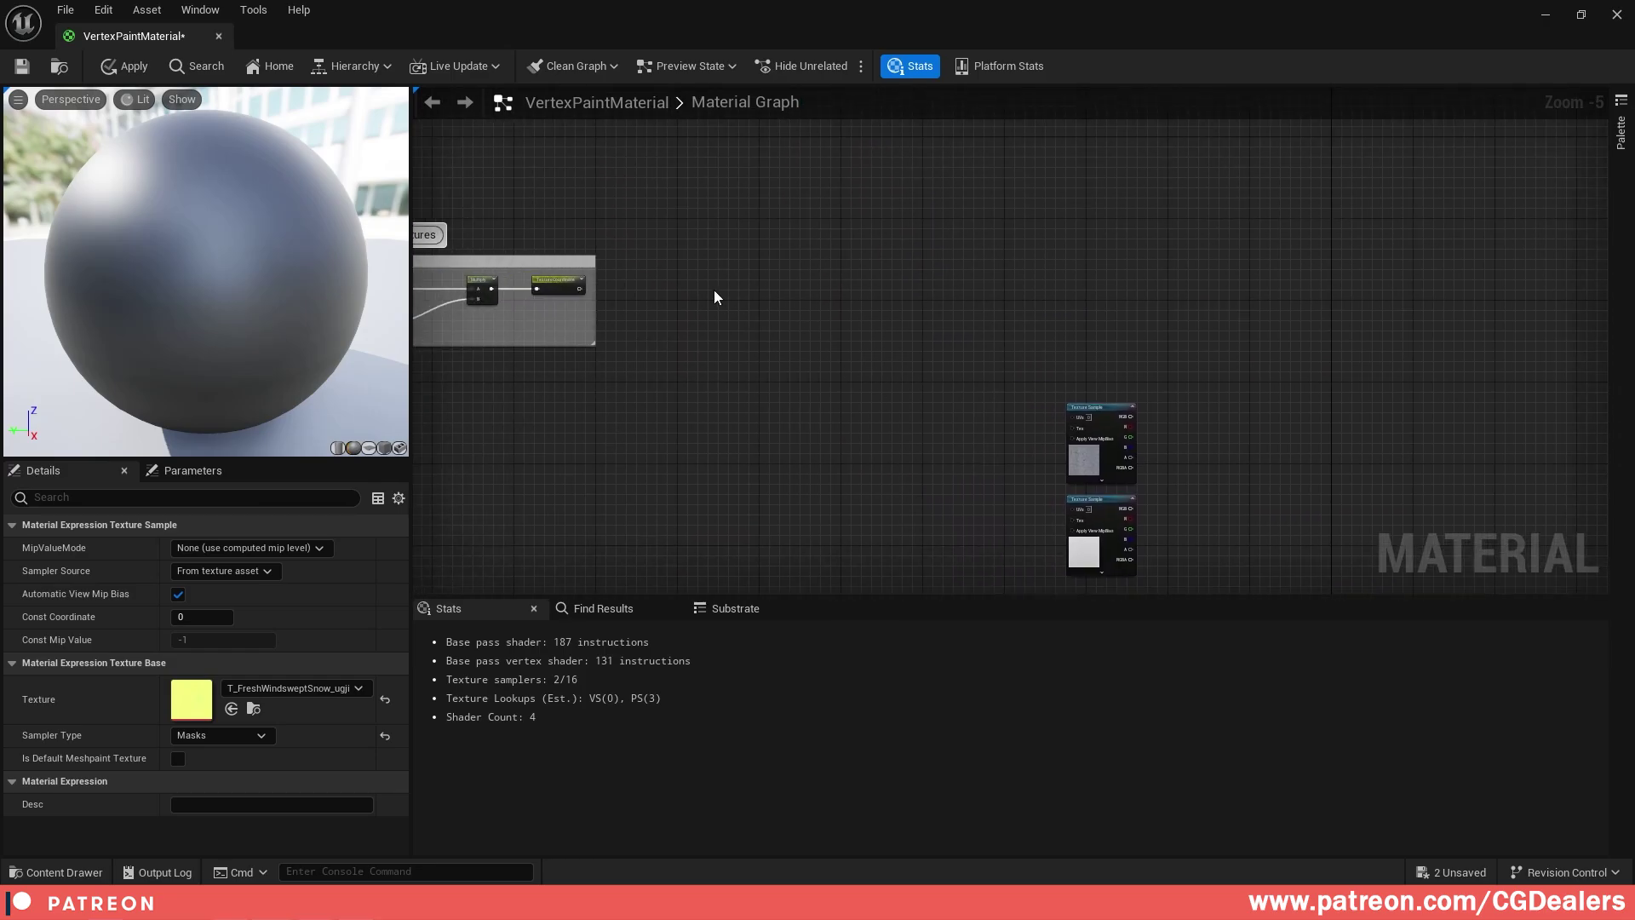
right_drag(714, 290, 948, 299)
scroll(740, 269, up, 2)
right_drag(1295, 372, 875, 314)
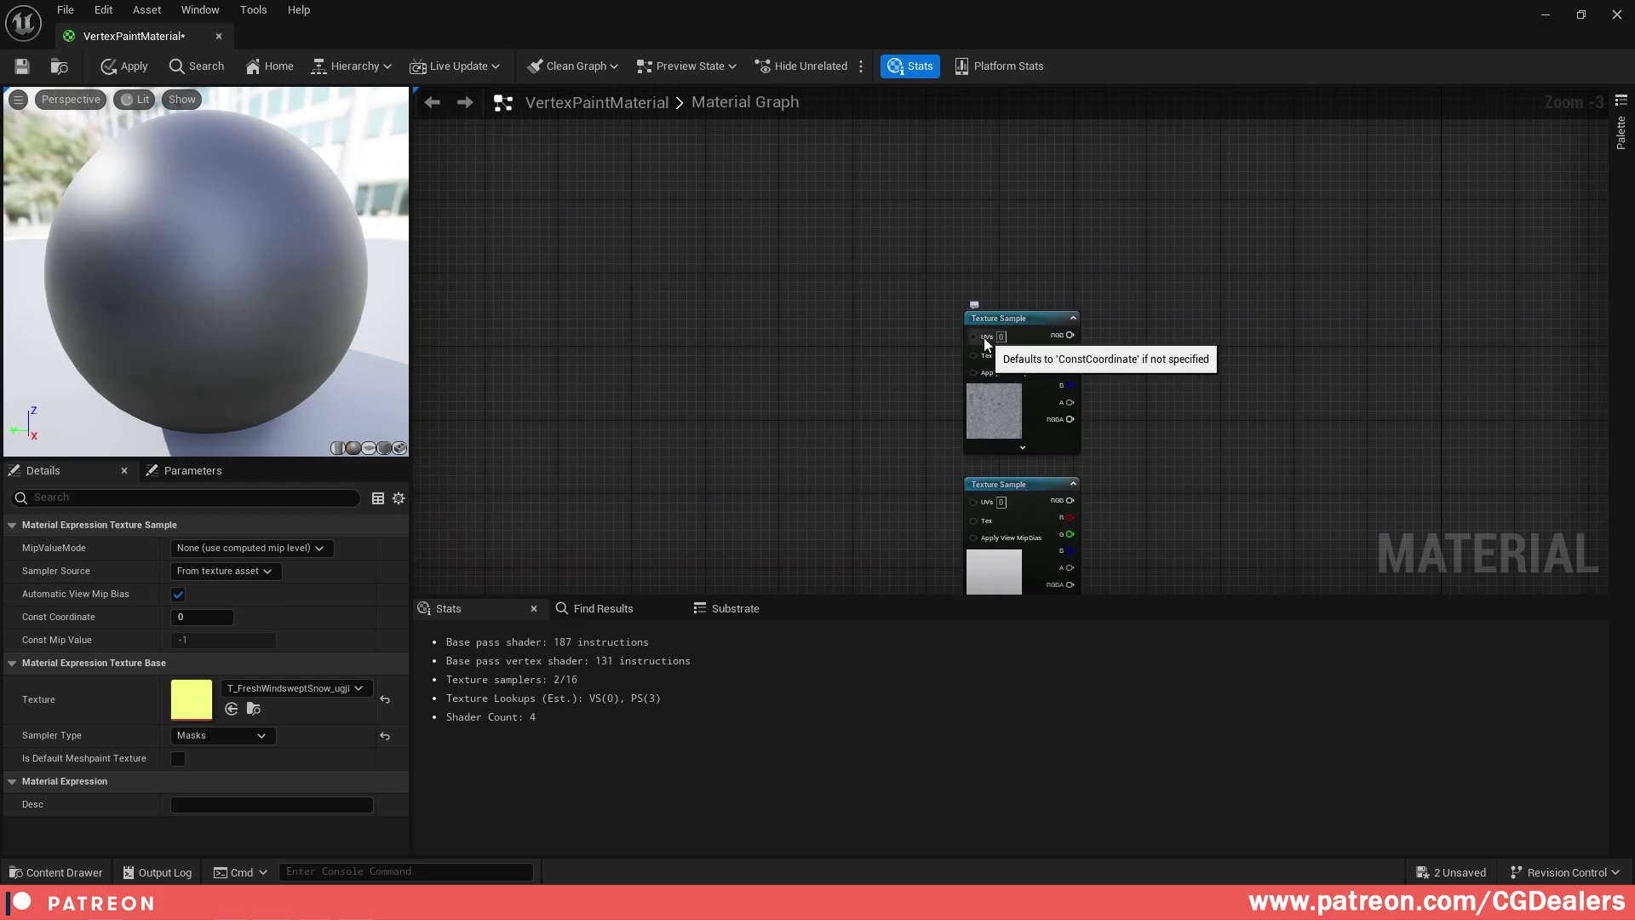
right_click(750, 344)
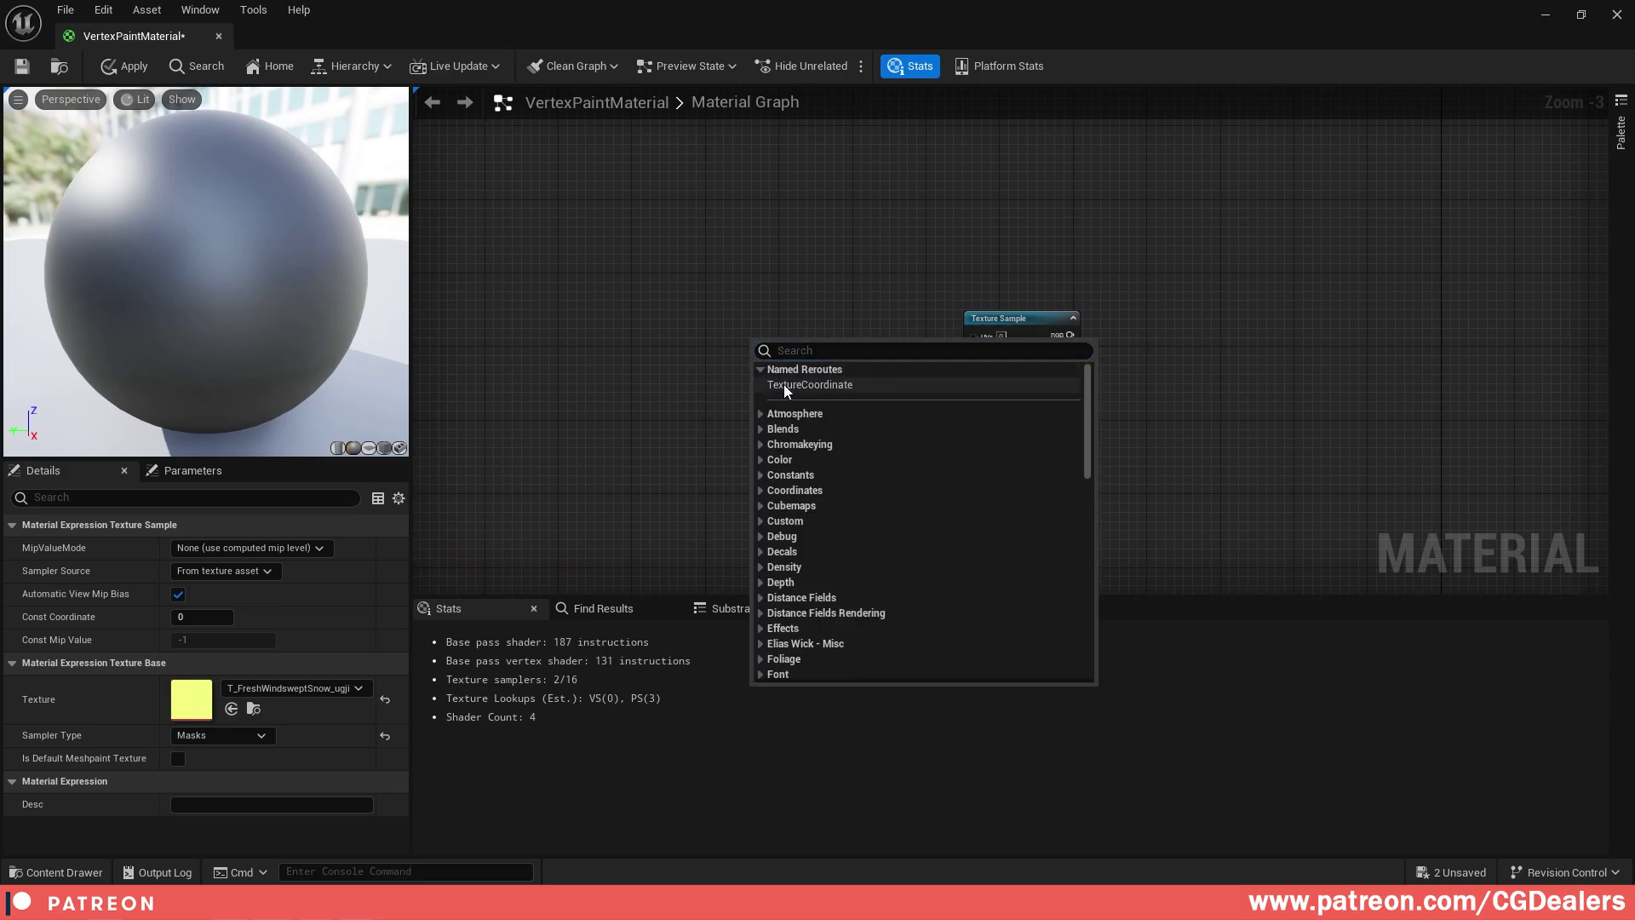
click(783, 385)
- Connect the TextureCoordinate reroute to the UVs of the cobblestone and snow color samples and place it midway between them
scroll(876, 354, up, 1)
scroll(875, 355, up, 2)
drag(775, 342, 992, 322)
shift+click(1106, 380)
click(815, 421)
right_drag(890, 414, 822, 309)
drag(683, 216, 953, 468)
drag(700, 396, 717, 359)
scroll(789, 395, down, 3)
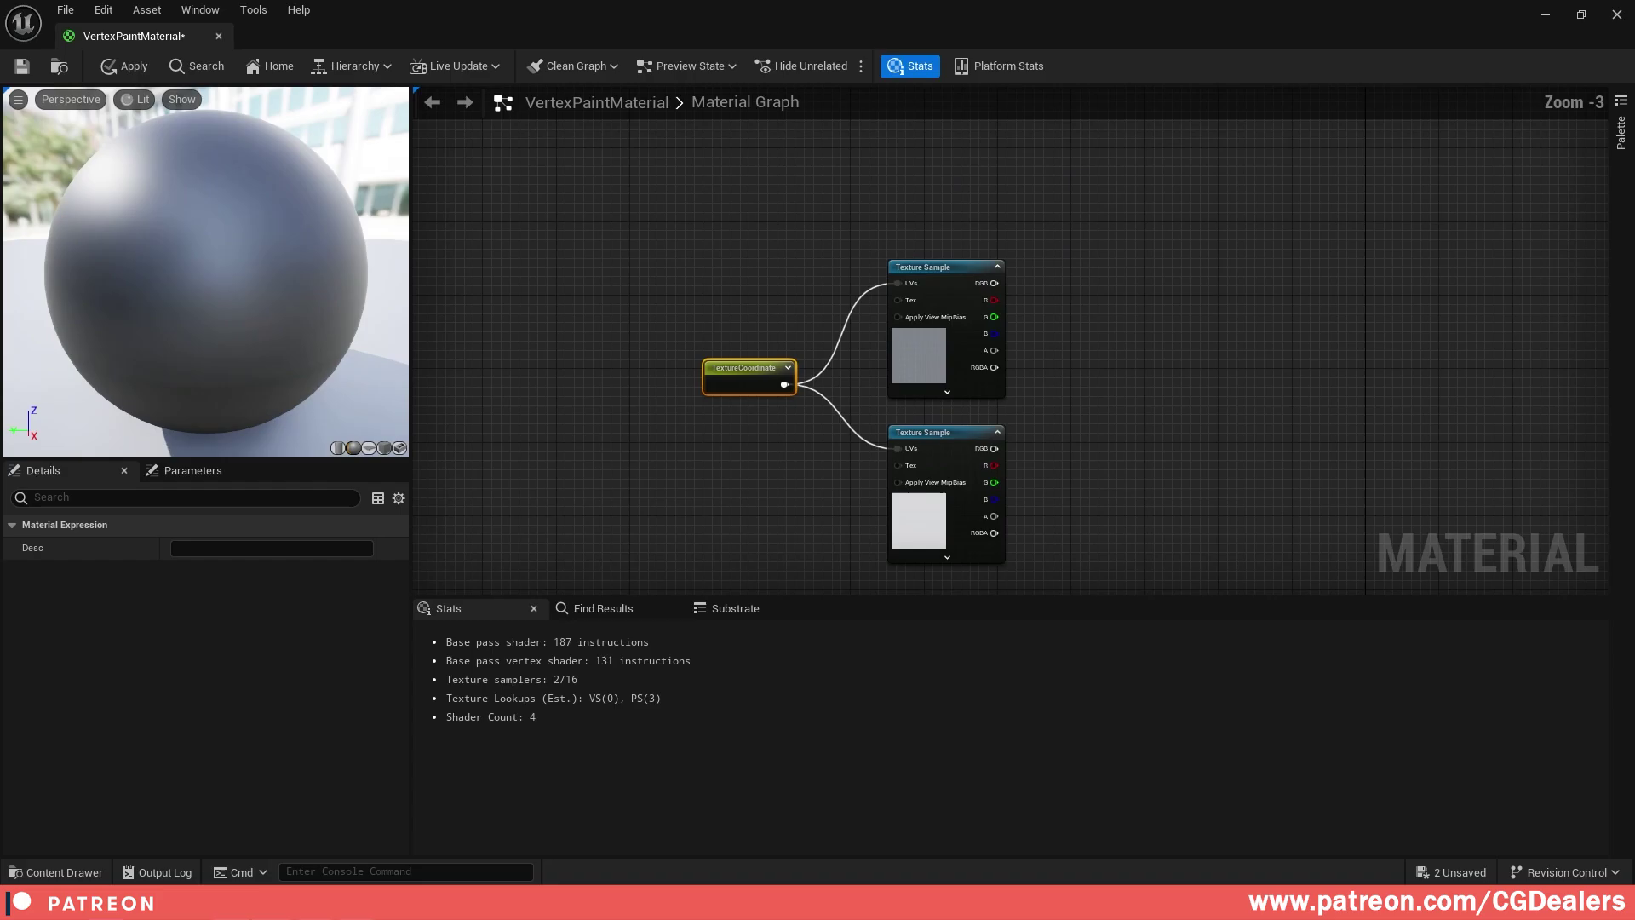
- Place another TextureCoordinate reroute beside the two normal map samples and connect it to both UVs inputs
right_drag(784, 384, 781, 346)
key(u)
click(739, 440)
drag(744, 446, 888, 365)
drag(749, 455, 887, 540)
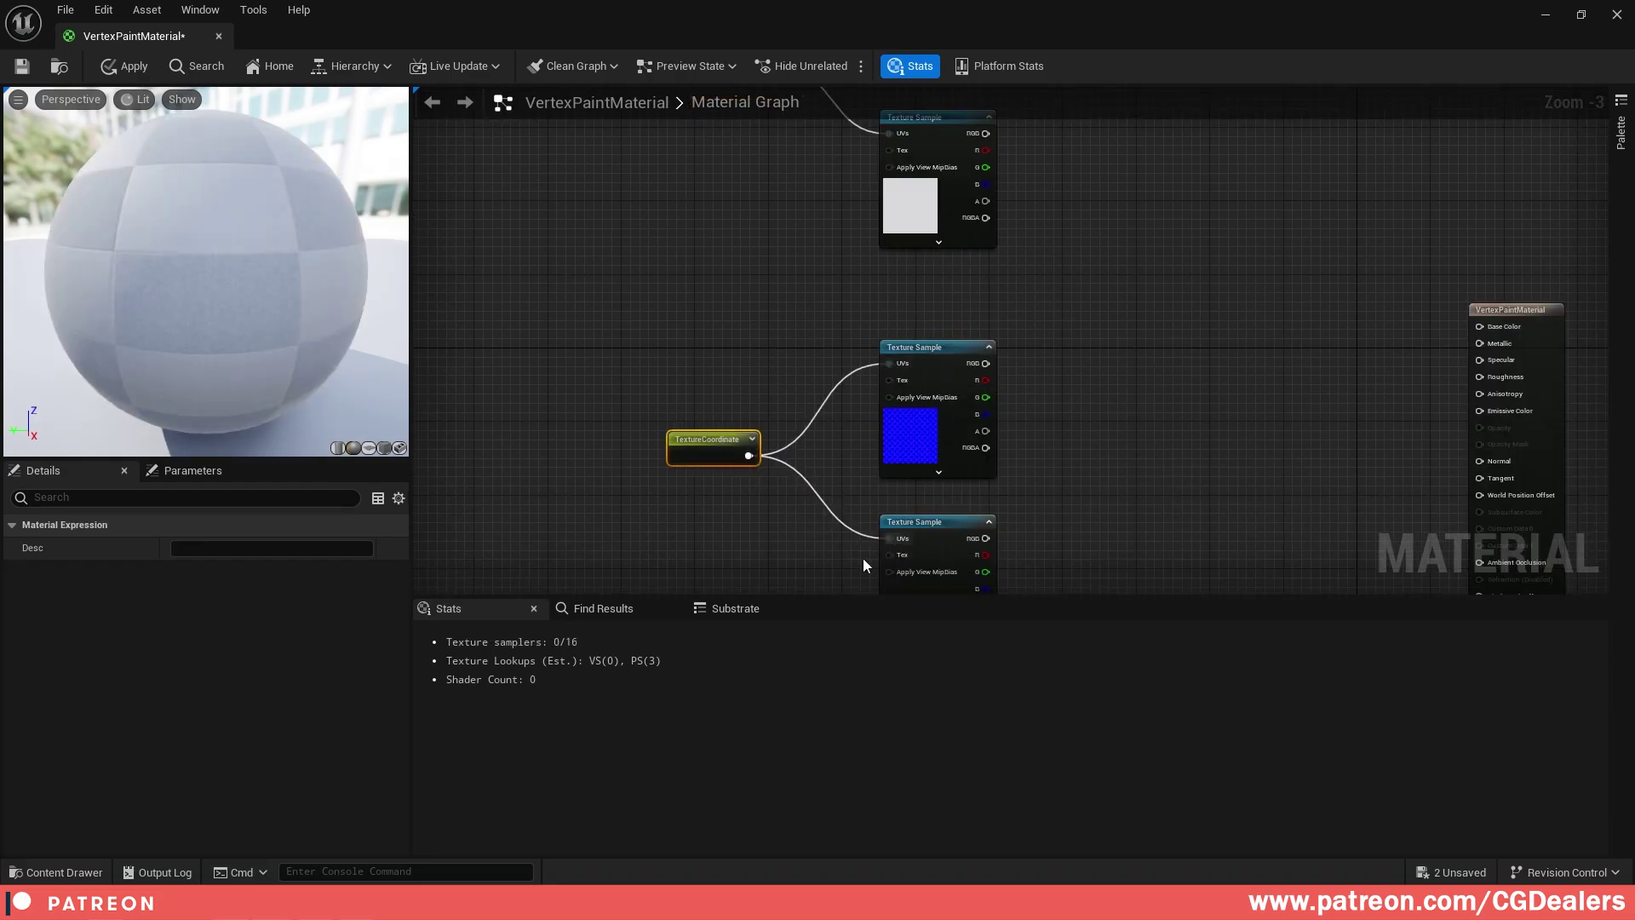
- Place another TextureCoordinate reroute beside the two mask texture samples and connect it to both UVs inputs
right_drag(862, 559, 829, 309)
key(u)
click(746, 434)
drag(786, 454, 885, 345)
drag(734, 460, 877, 525)
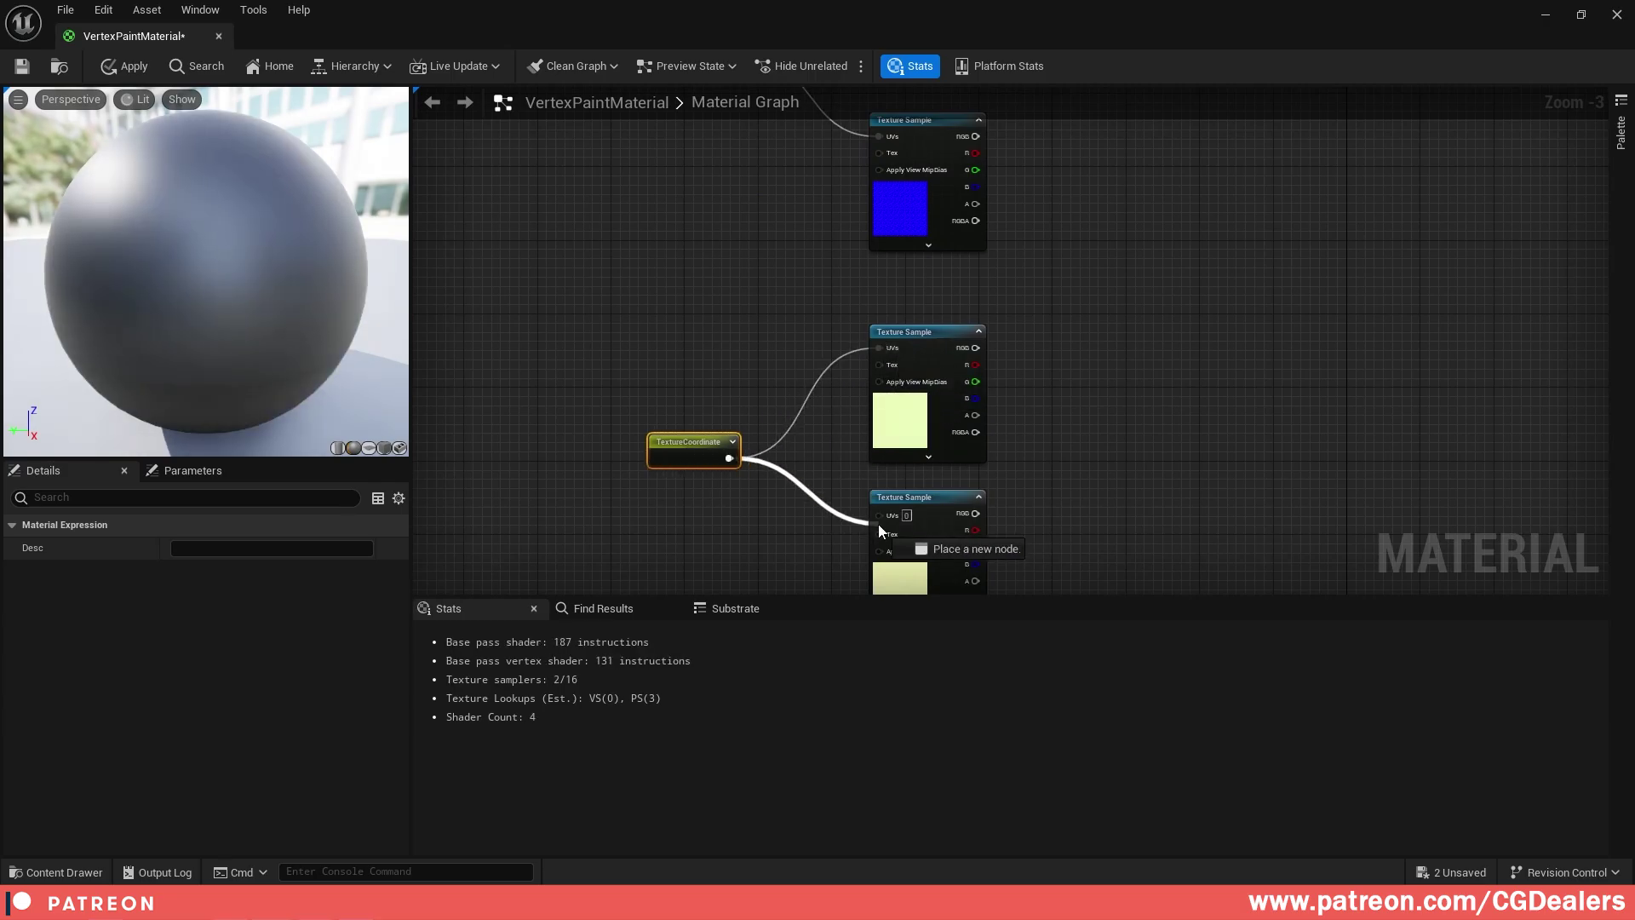
drag(877, 525, 885, 516)
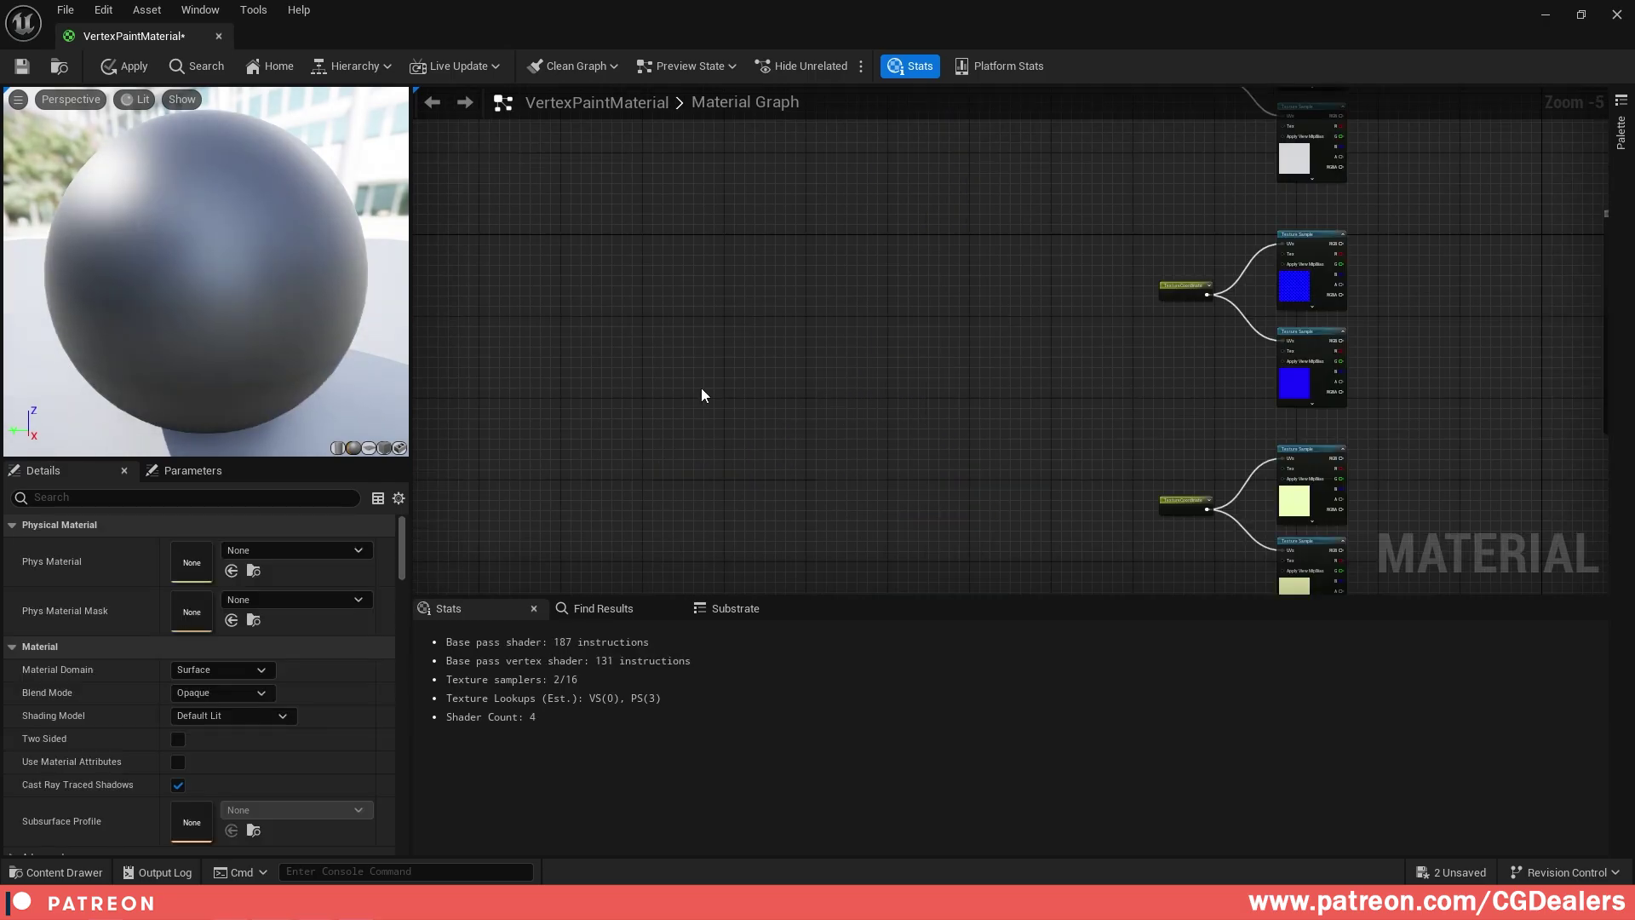
- Add a Vertex Color node in the empty graph area well before the texture samples
right_drag(715, 359, 748, 374)
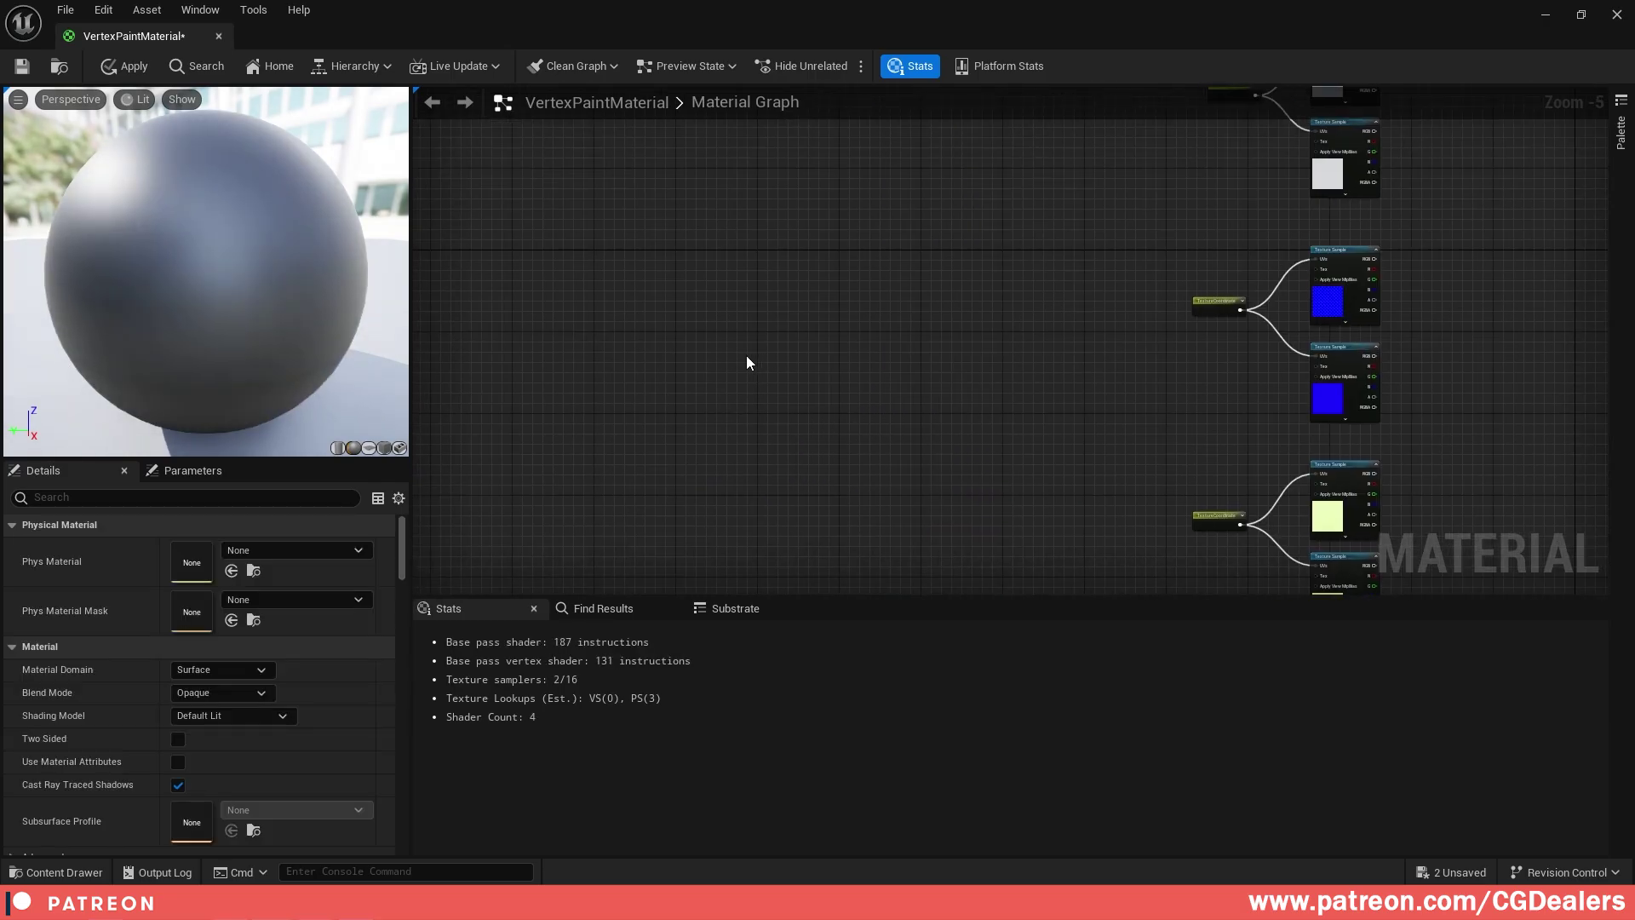
right_click(683, 359)
text(vertex)
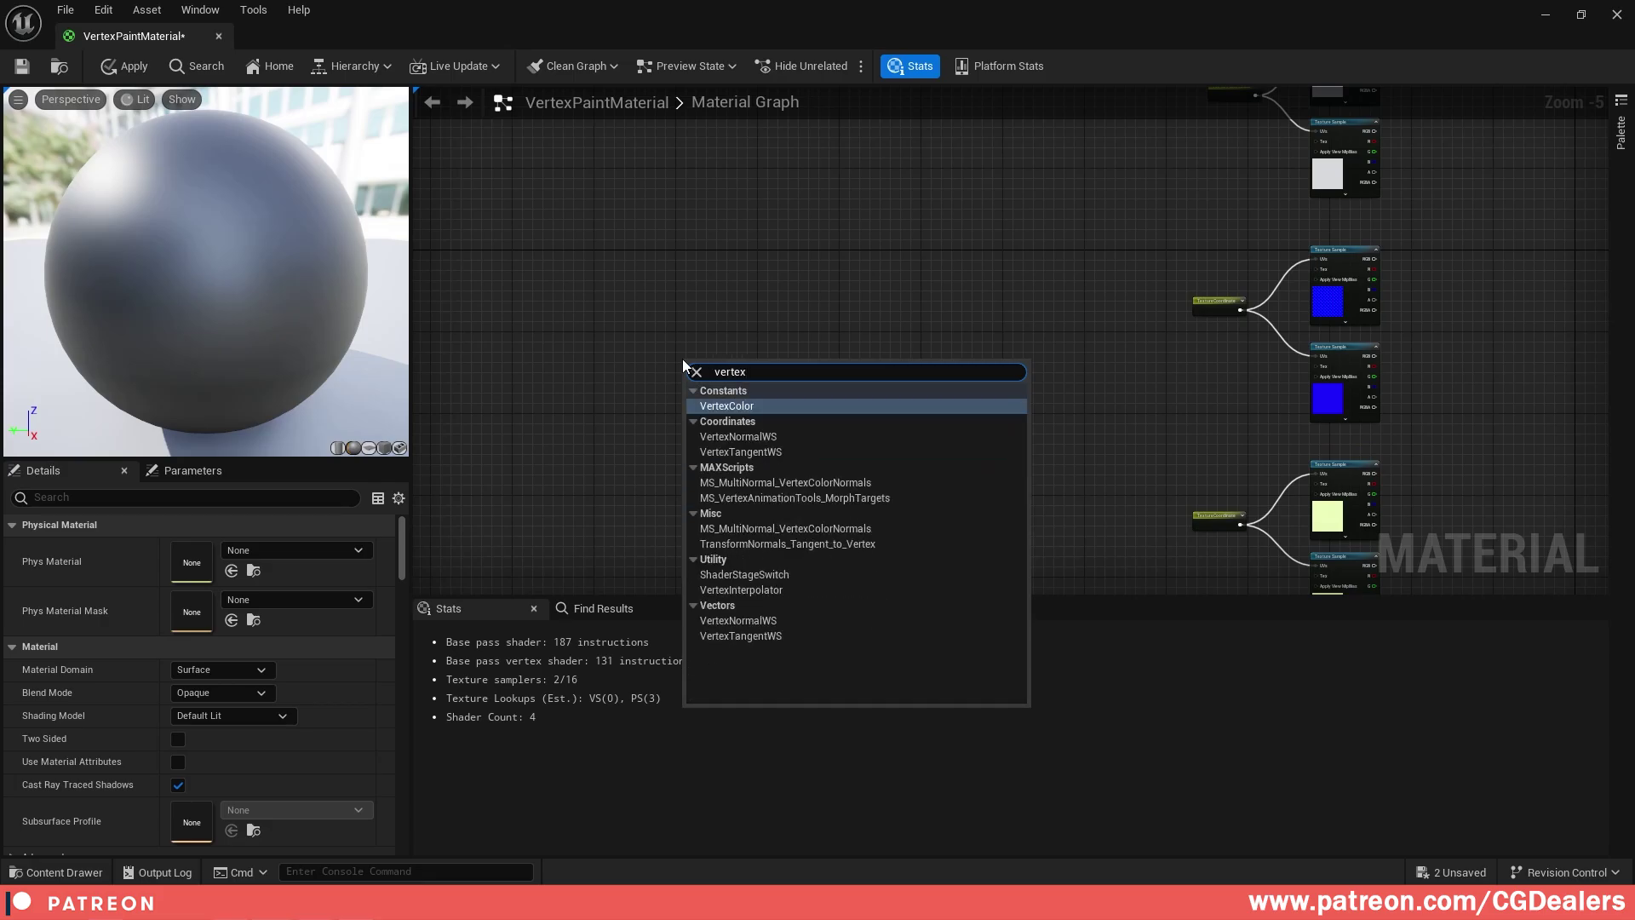
key(Return)
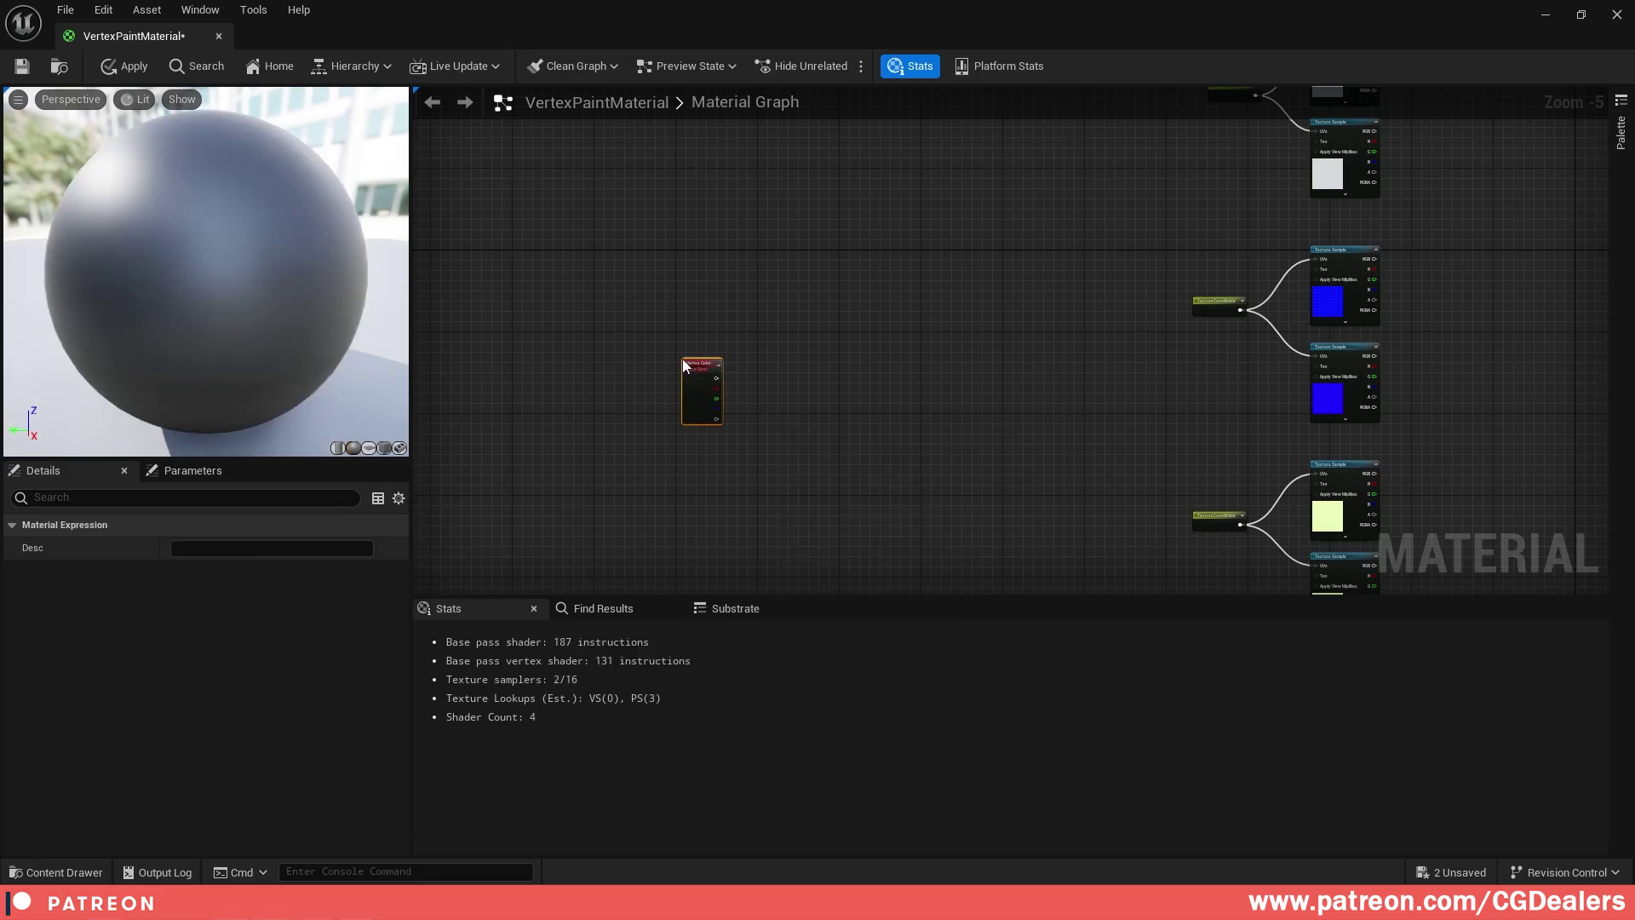
scroll(714, 342, up, 5)
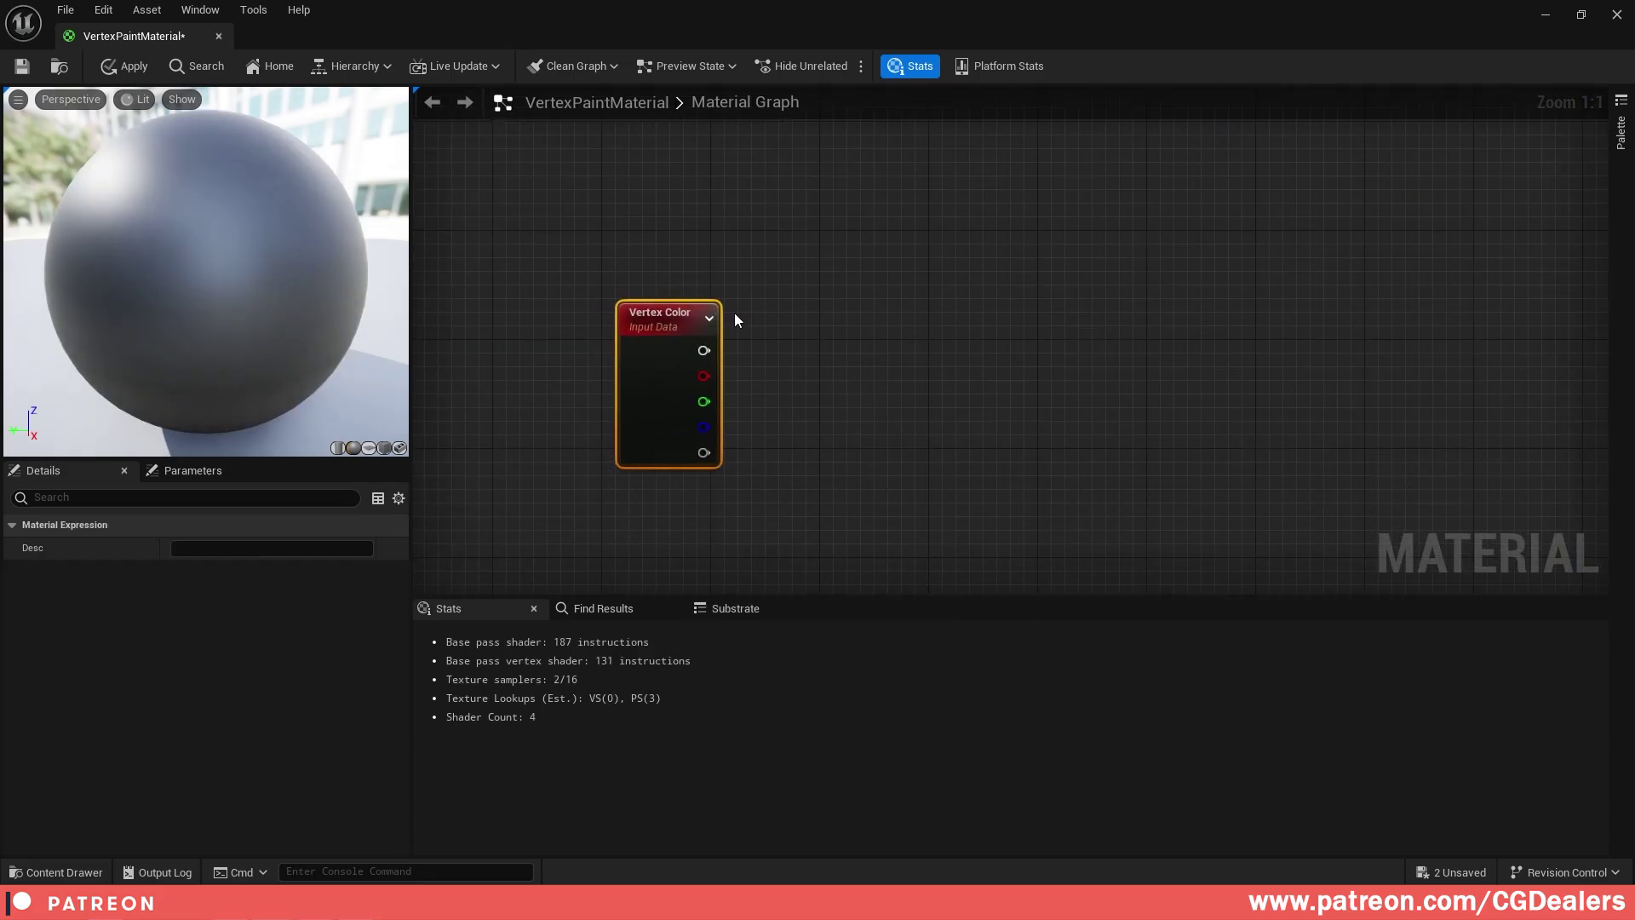
right_drag(801, 307, 790, 270)
scroll(753, 303, up, 1)
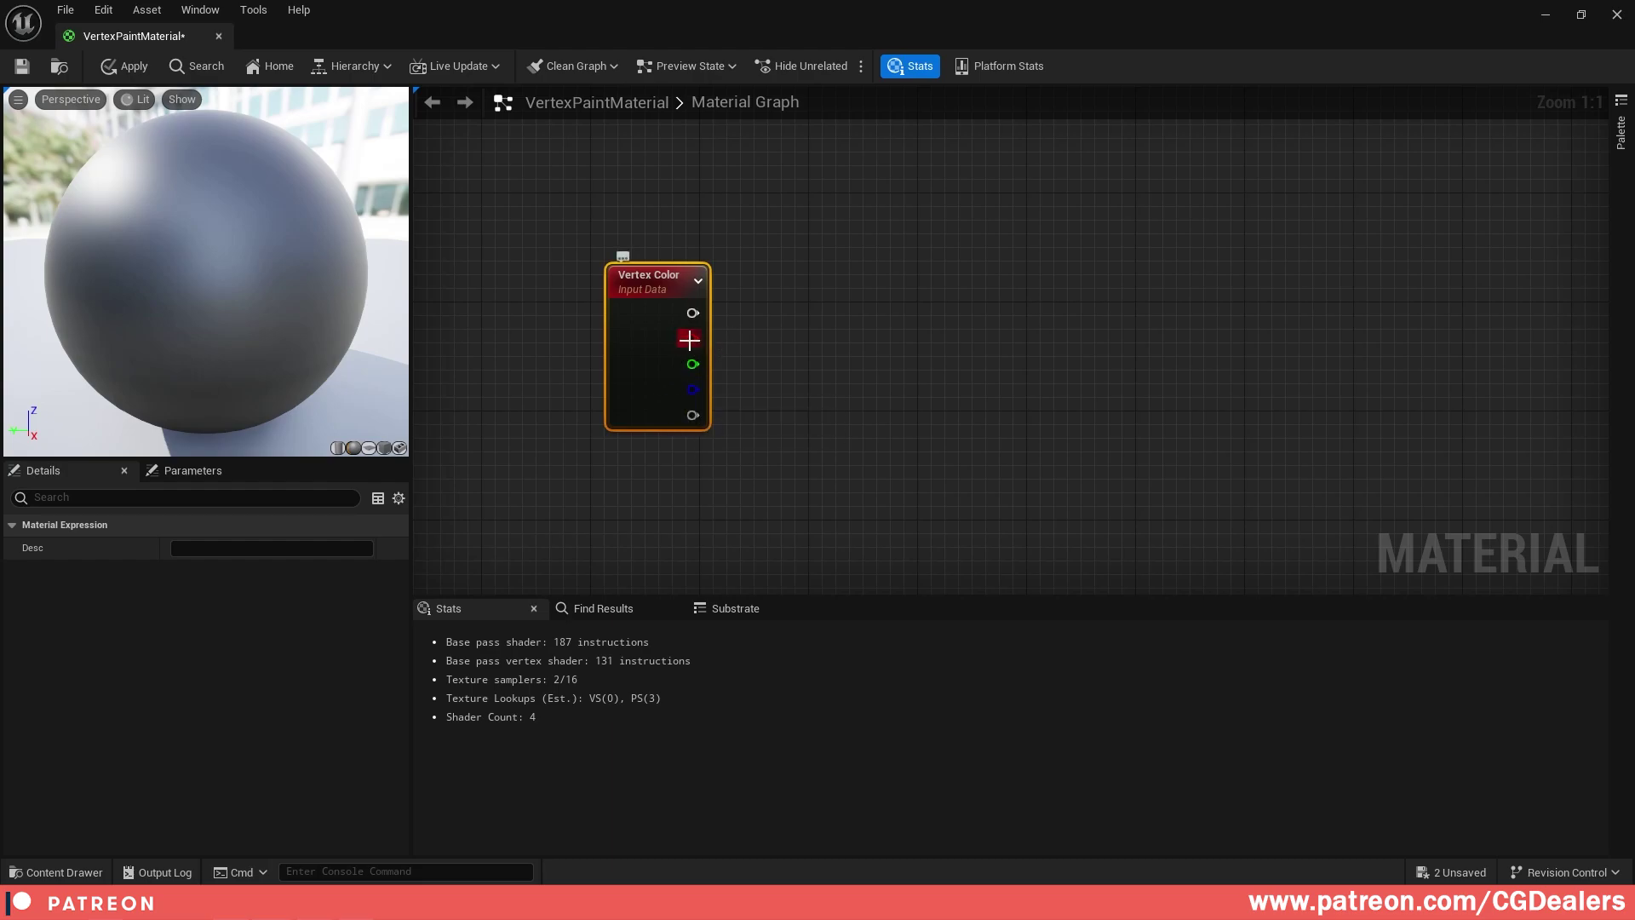
drag(798, 334, 716, 380)
mouse_move(669, 345)
mouse_down()
mouse_move(717, 422)
mouse_move(664, 353)
mouse_up()
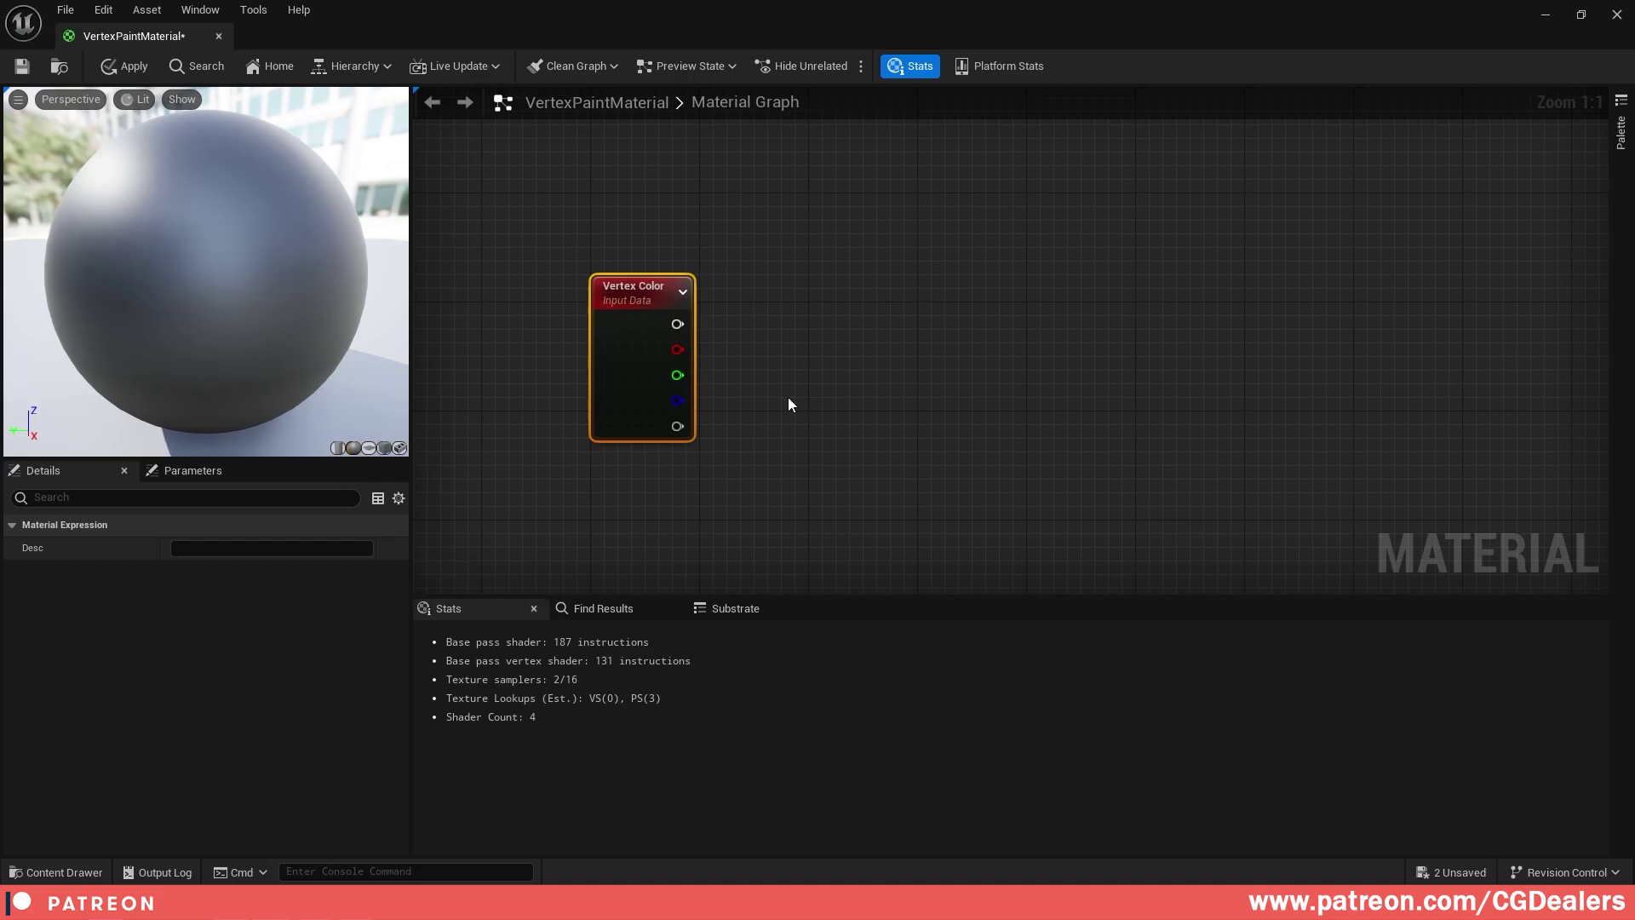
- Create a named reroute declaration called R_VertexColor from the Vertex Color node's red output
right_drag(796, 357, 807, 381)
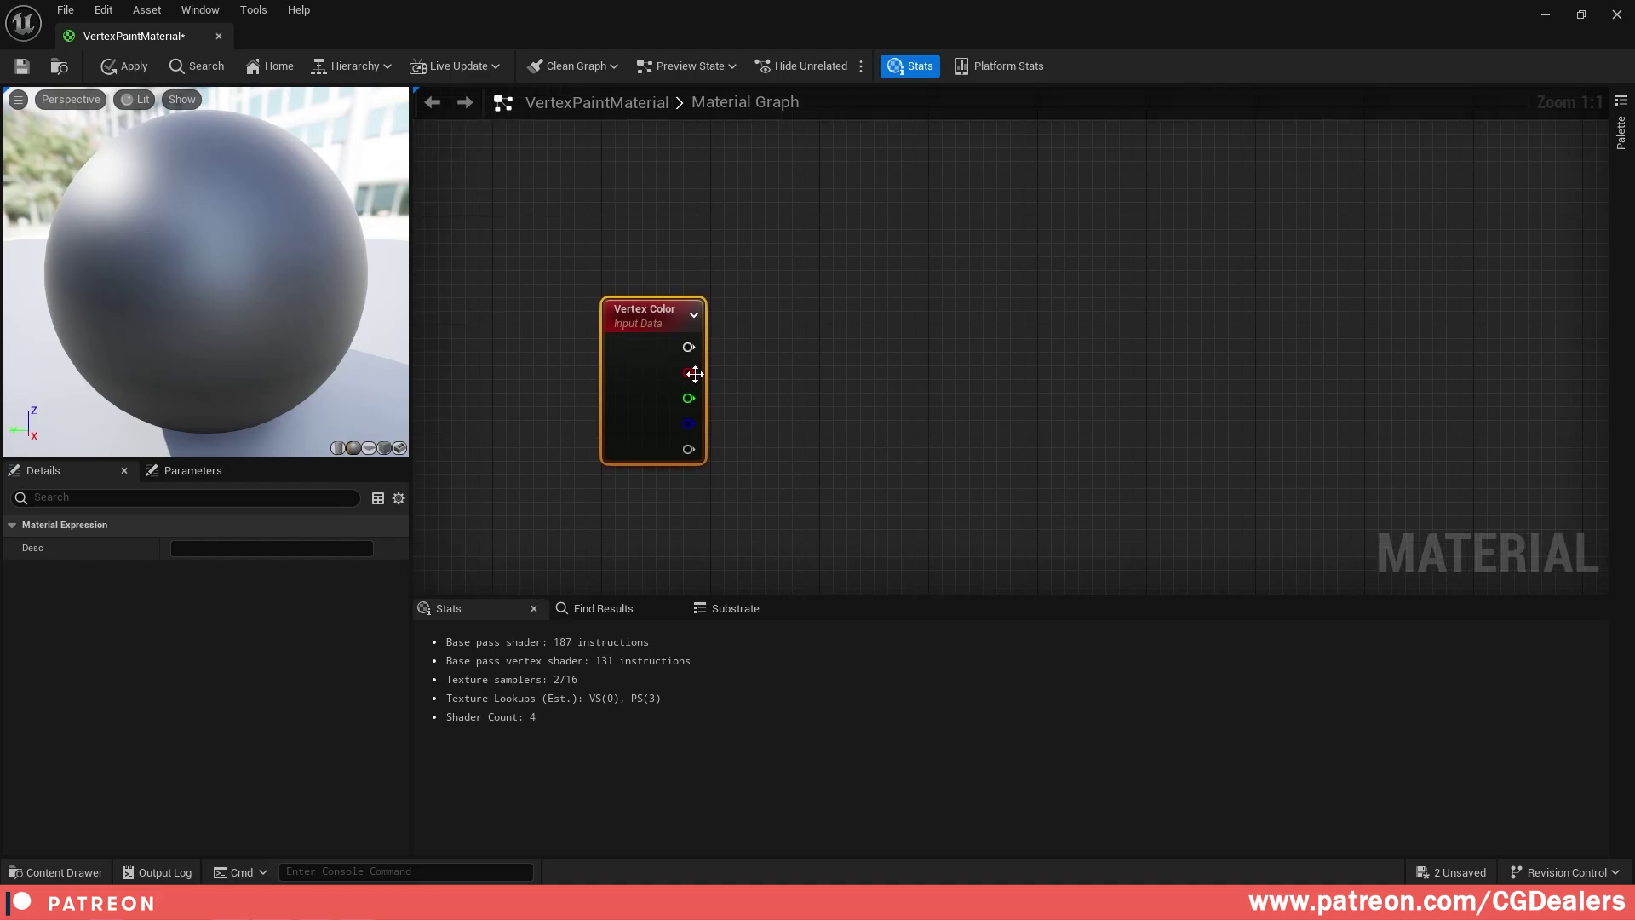
drag(689, 372, 756, 375)
text(rerou)
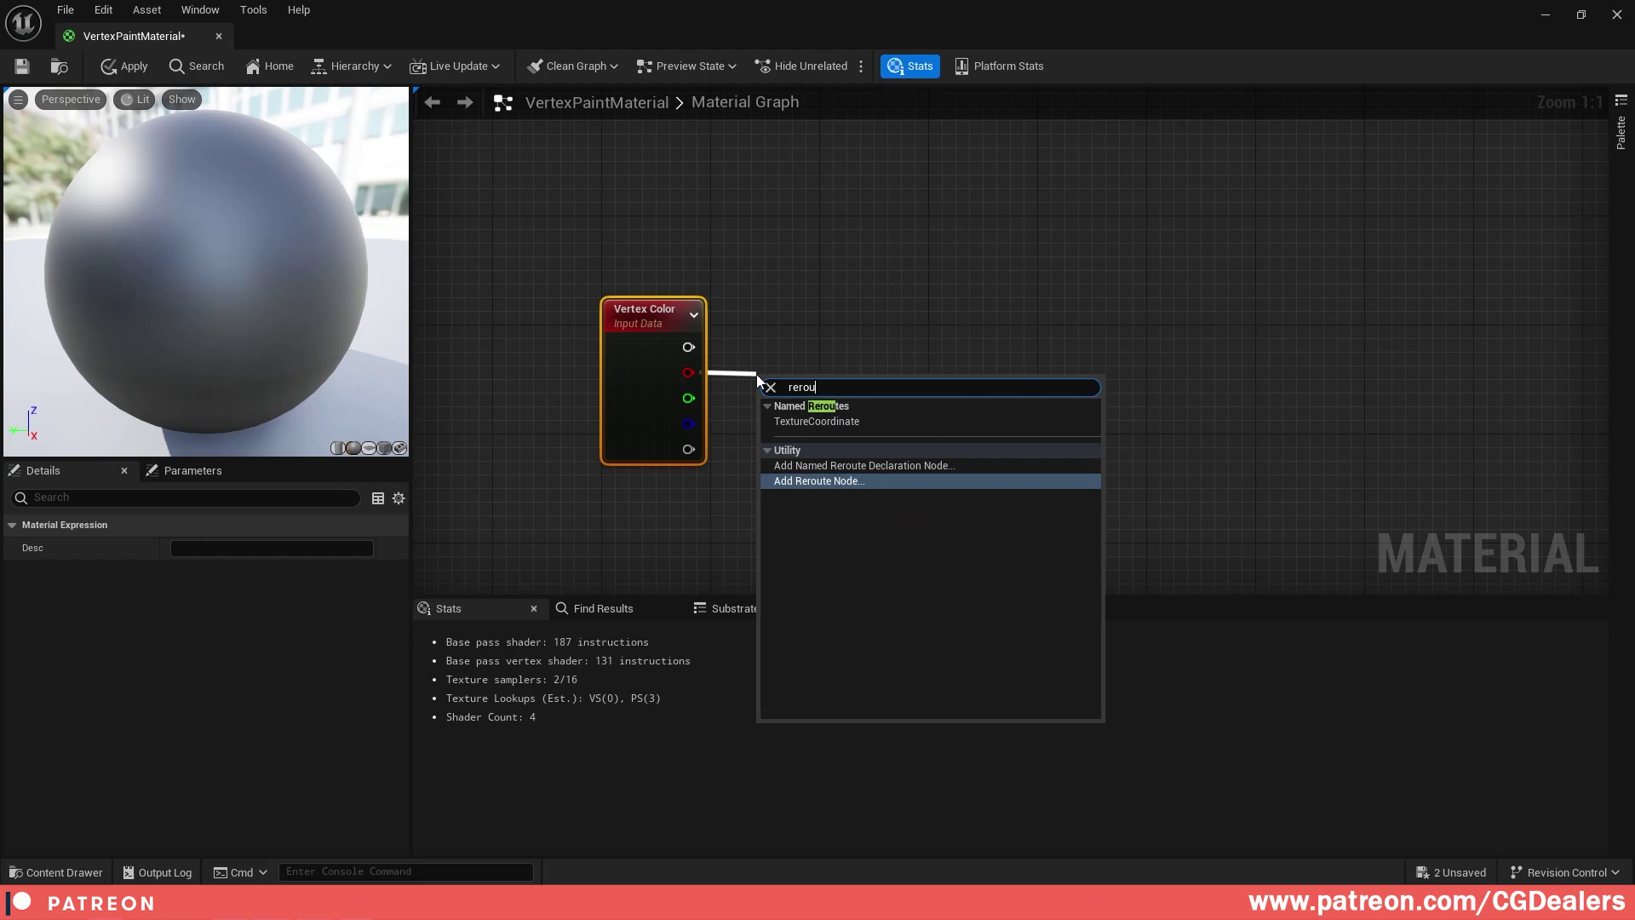
click(862, 464)
text(R_)
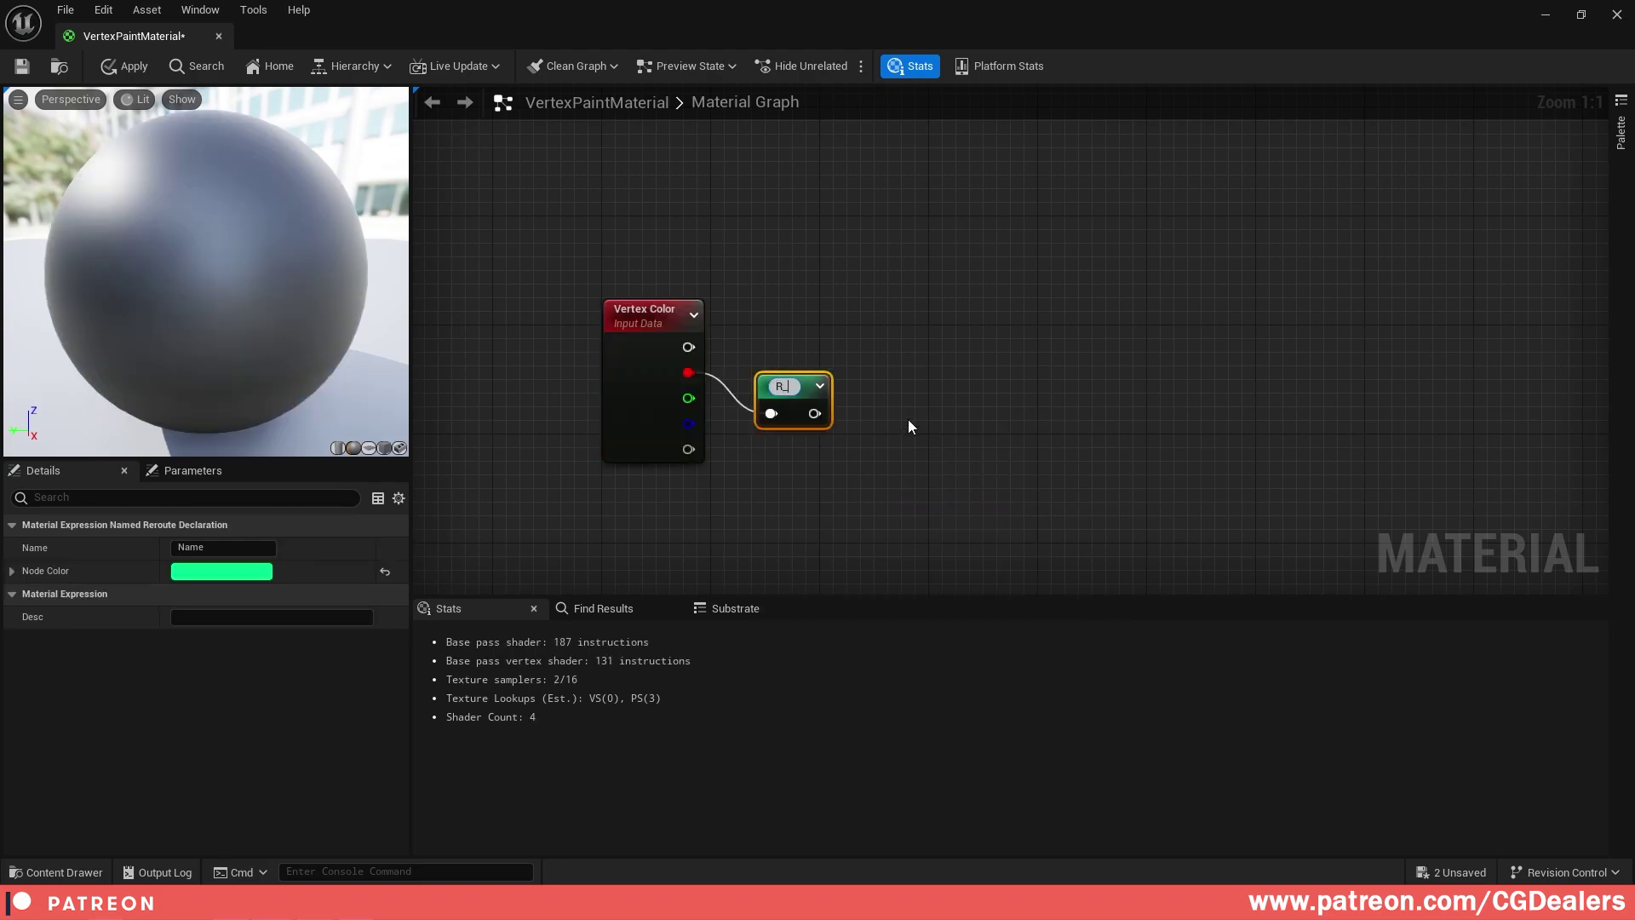
text(VertexColor)
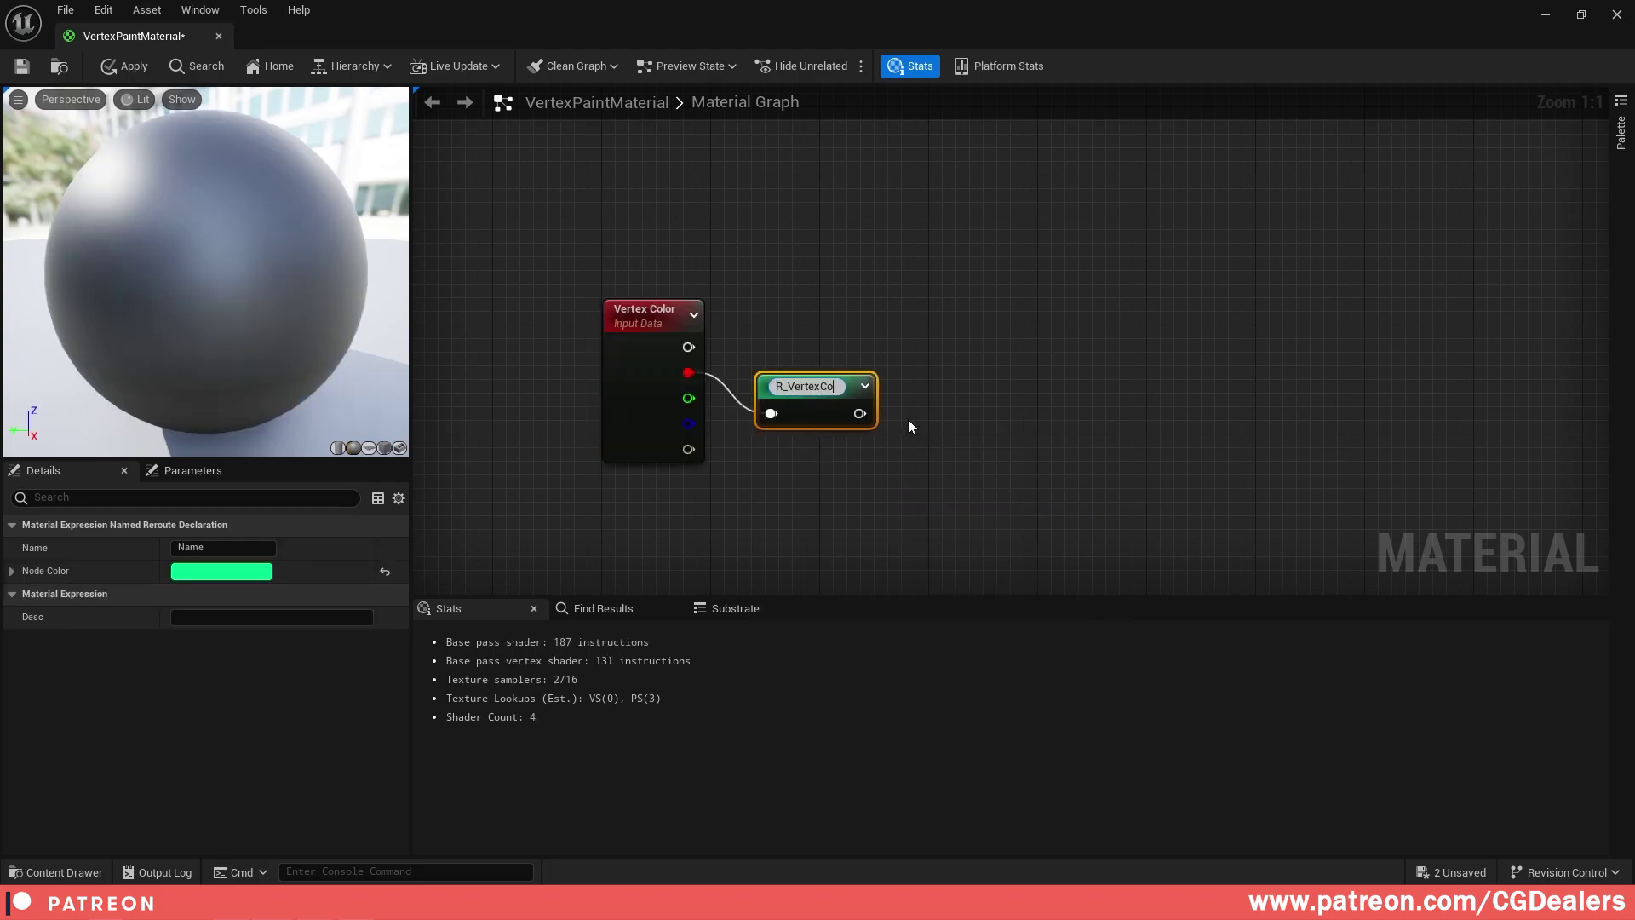
key(Return)
- Move R_VertexColor farther from the Vertex Color node and straighten the connection between them
drag(847, 378, 935, 329)
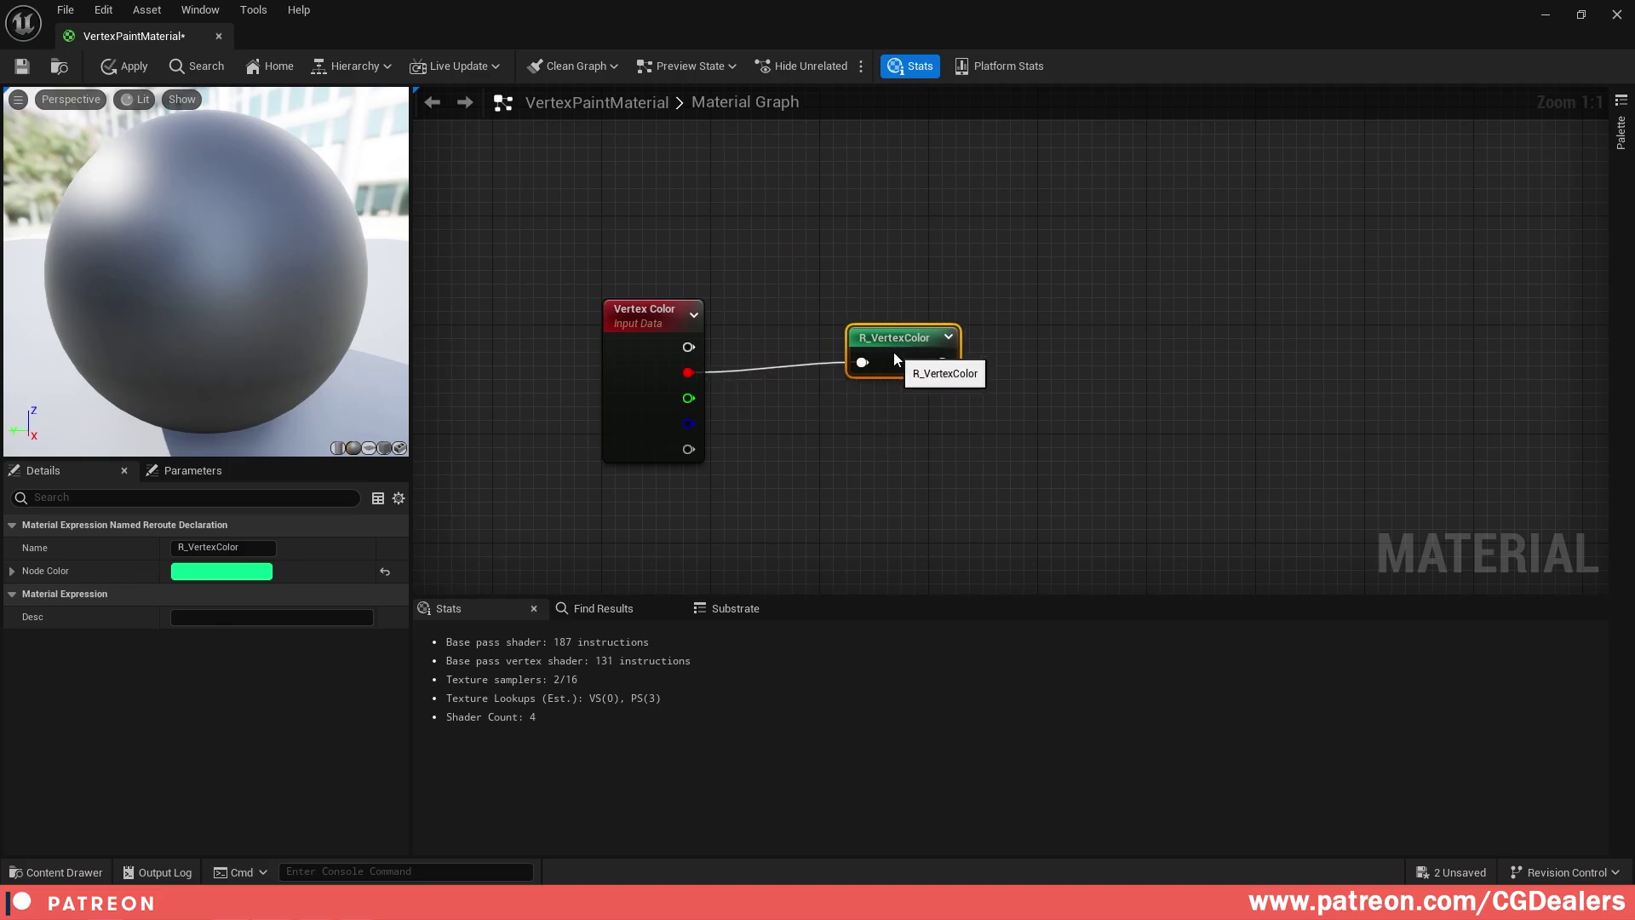
drag(620, 275, 867, 433)
key(q)
click(865, 433)
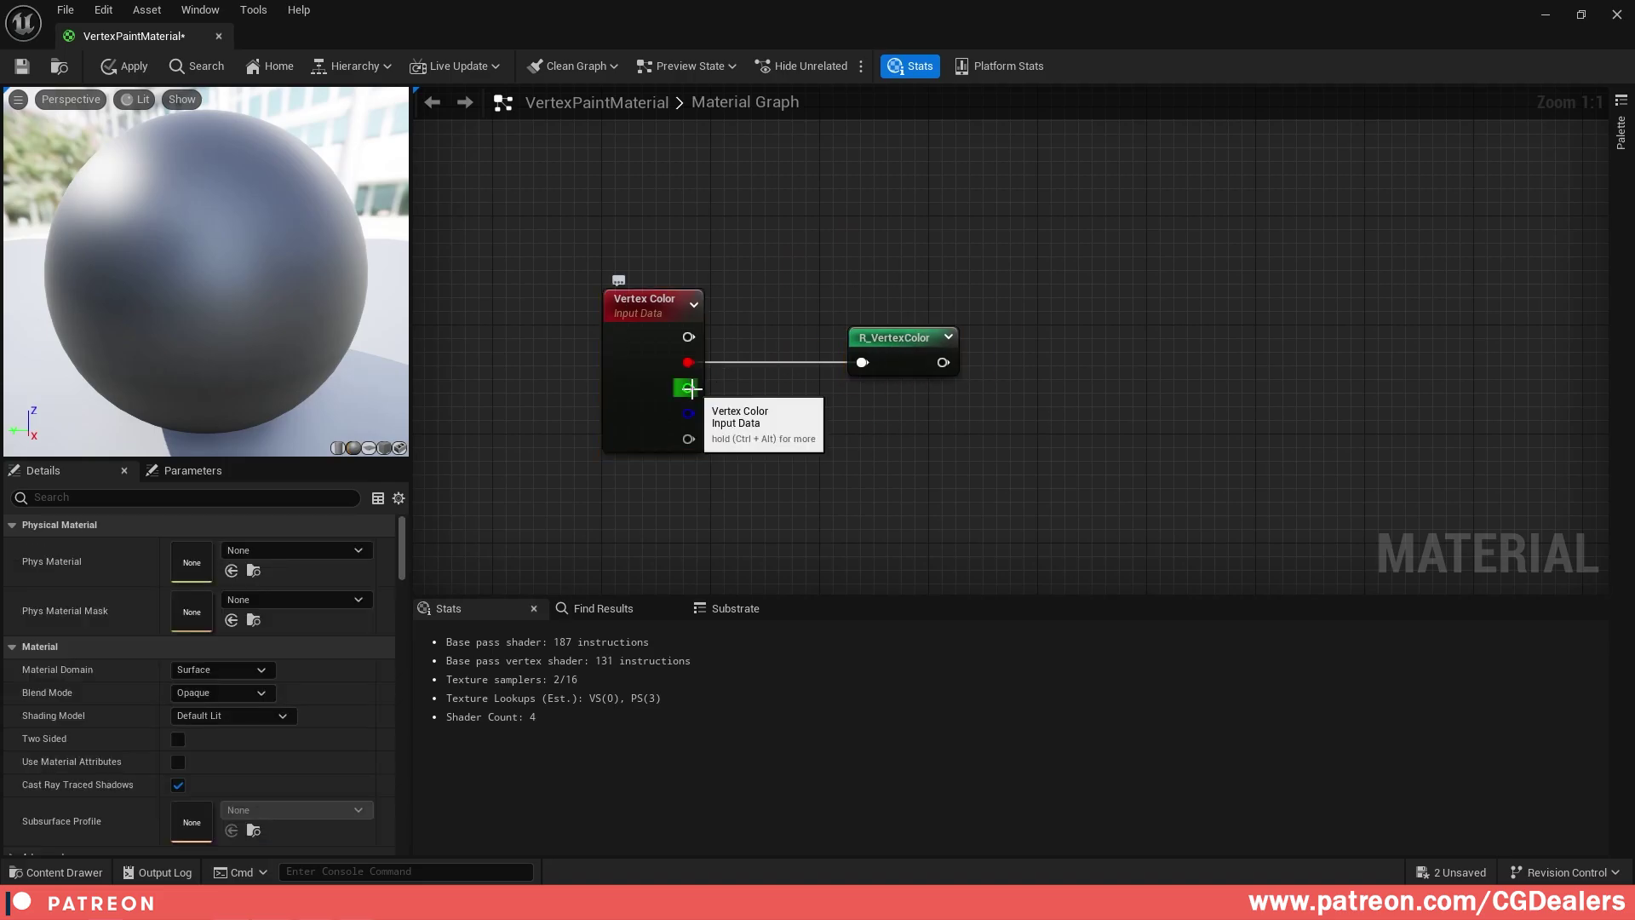
- Create a named reroute declaration called G_VertexColor from the Vertex Color node's green output and place it directly below R_VertexColor
drag(692, 388, 857, 438)
text(rerout)
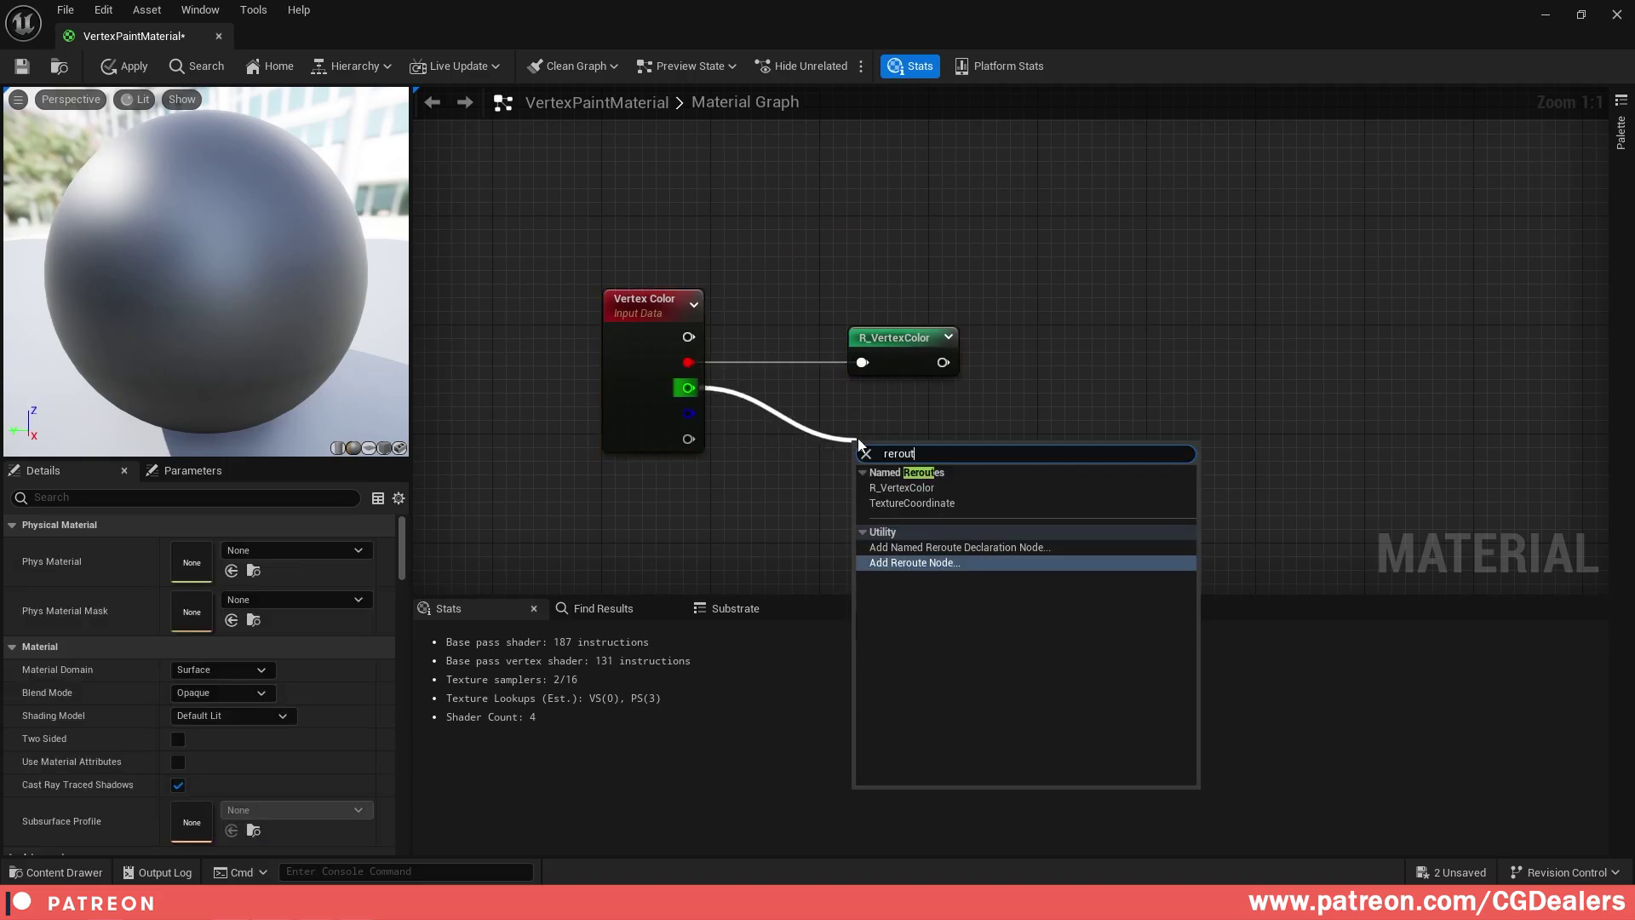
click(954, 547)
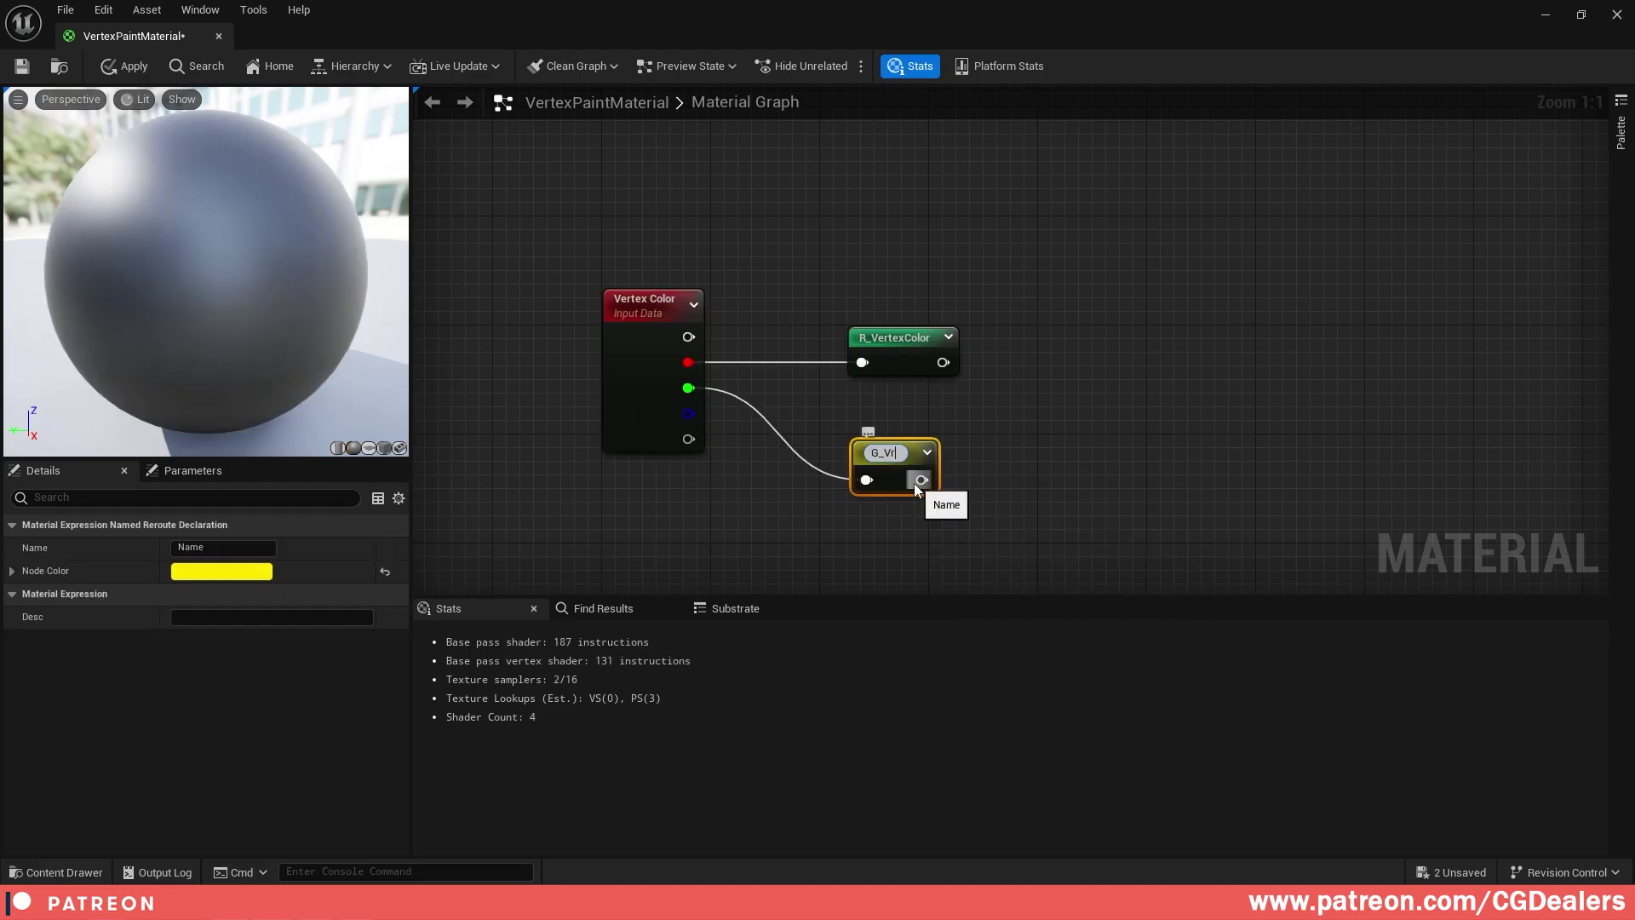
text(G_VertexColor)
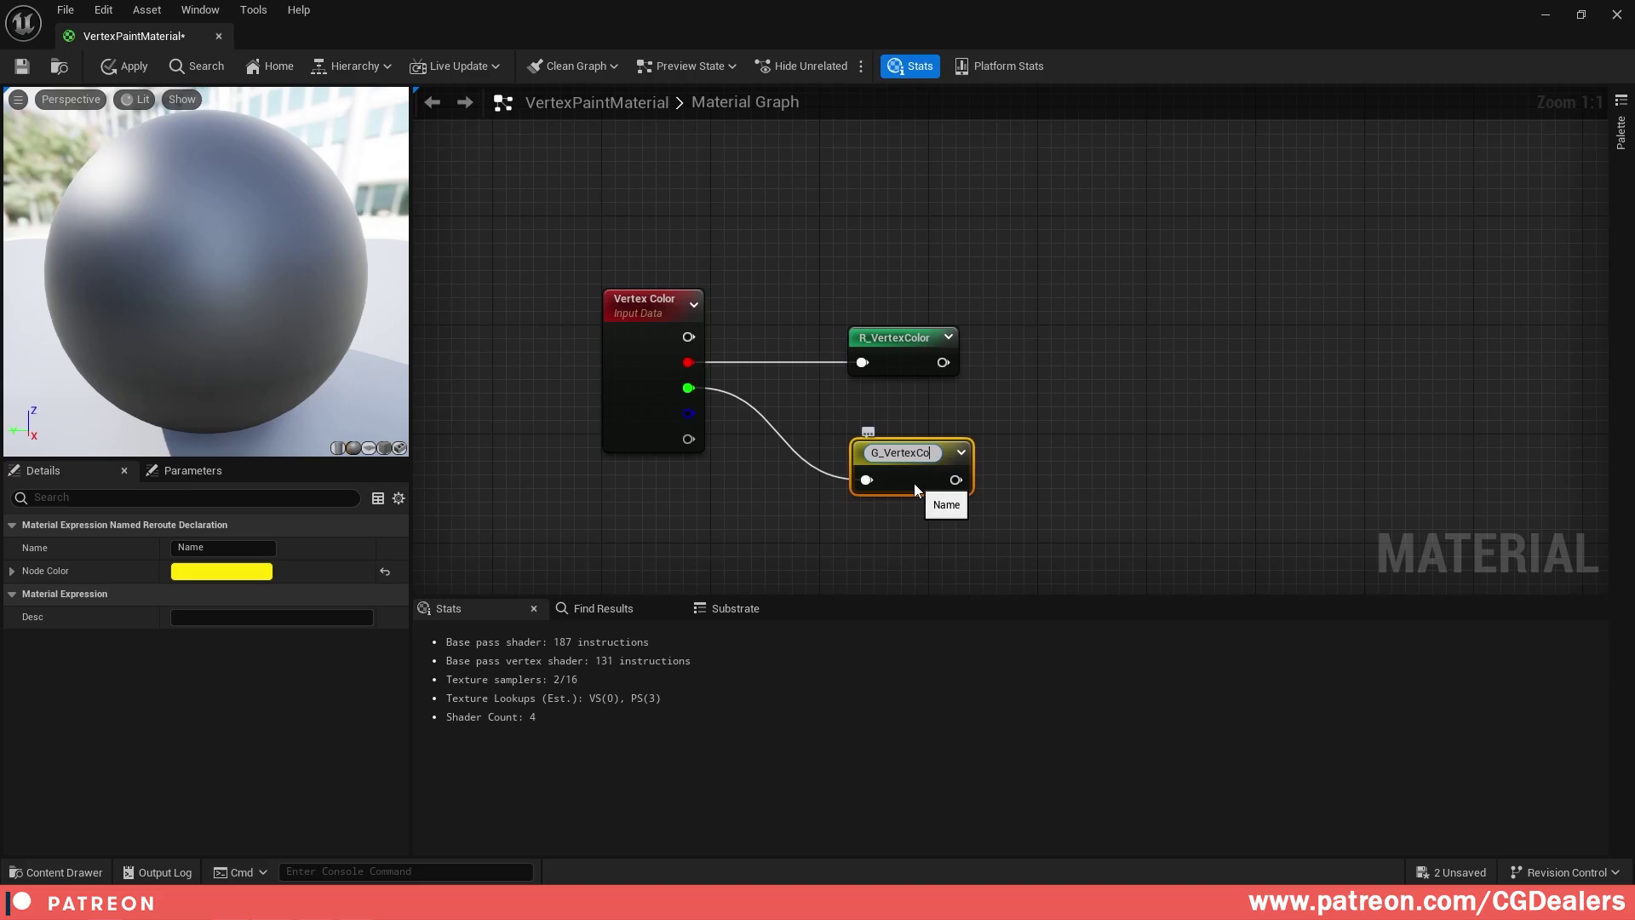
key(Return)
drag(896, 481, 895, 431)
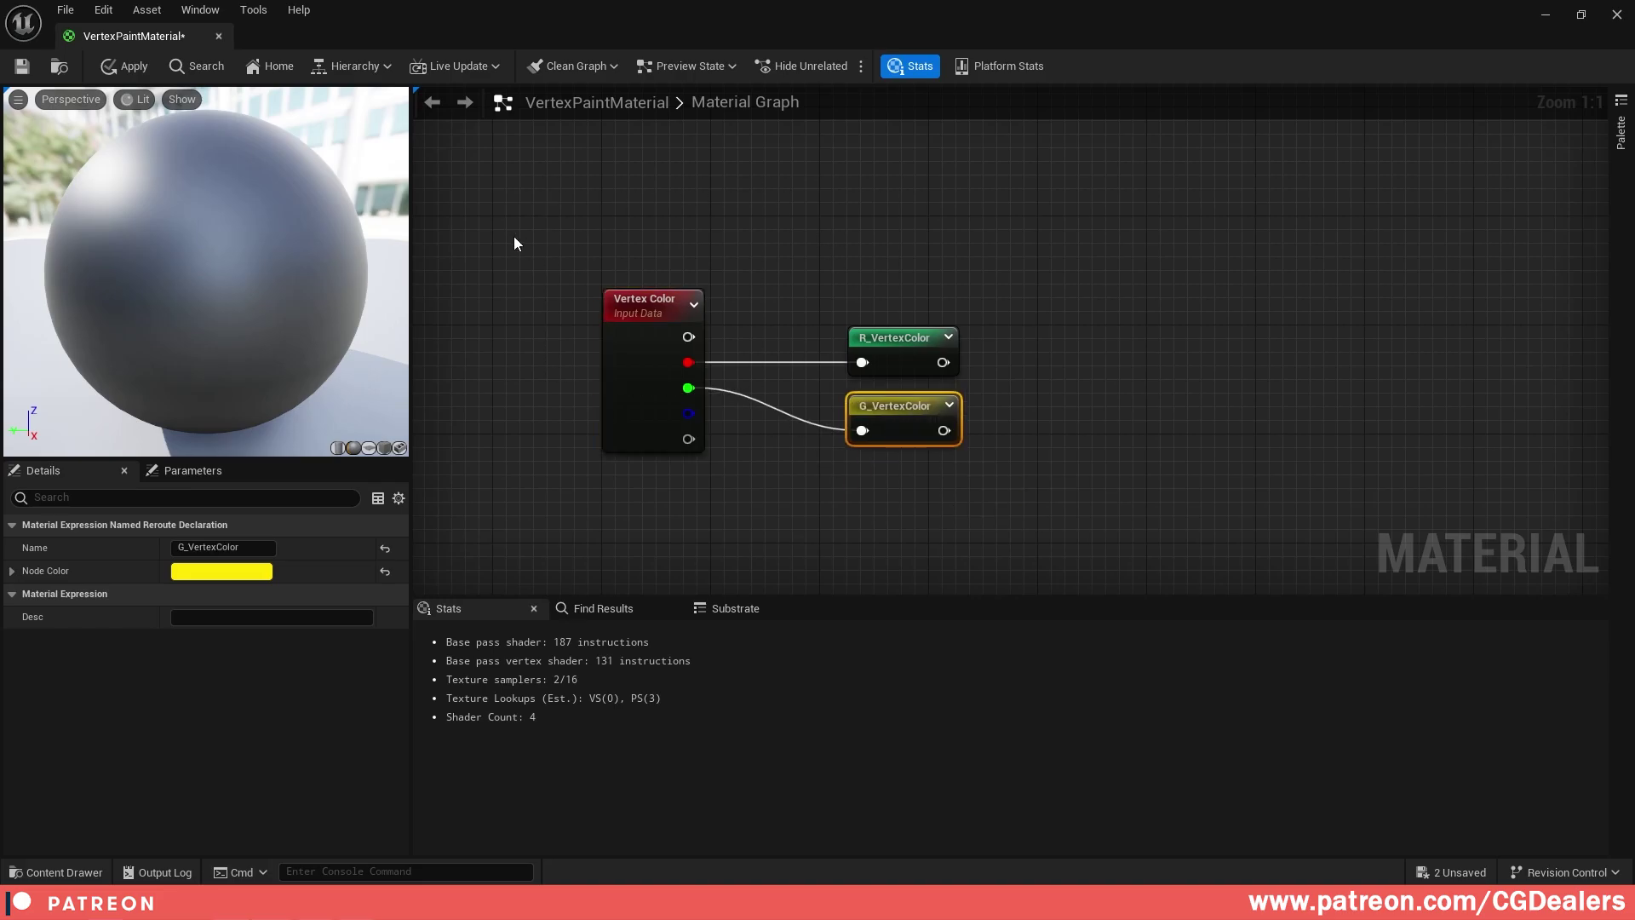
- Group the Vertex Color node and both reroutes in a comment titled VertexColor Node, with its bubble shown when zoomed
drag(514, 237, 1047, 564)
text(c)
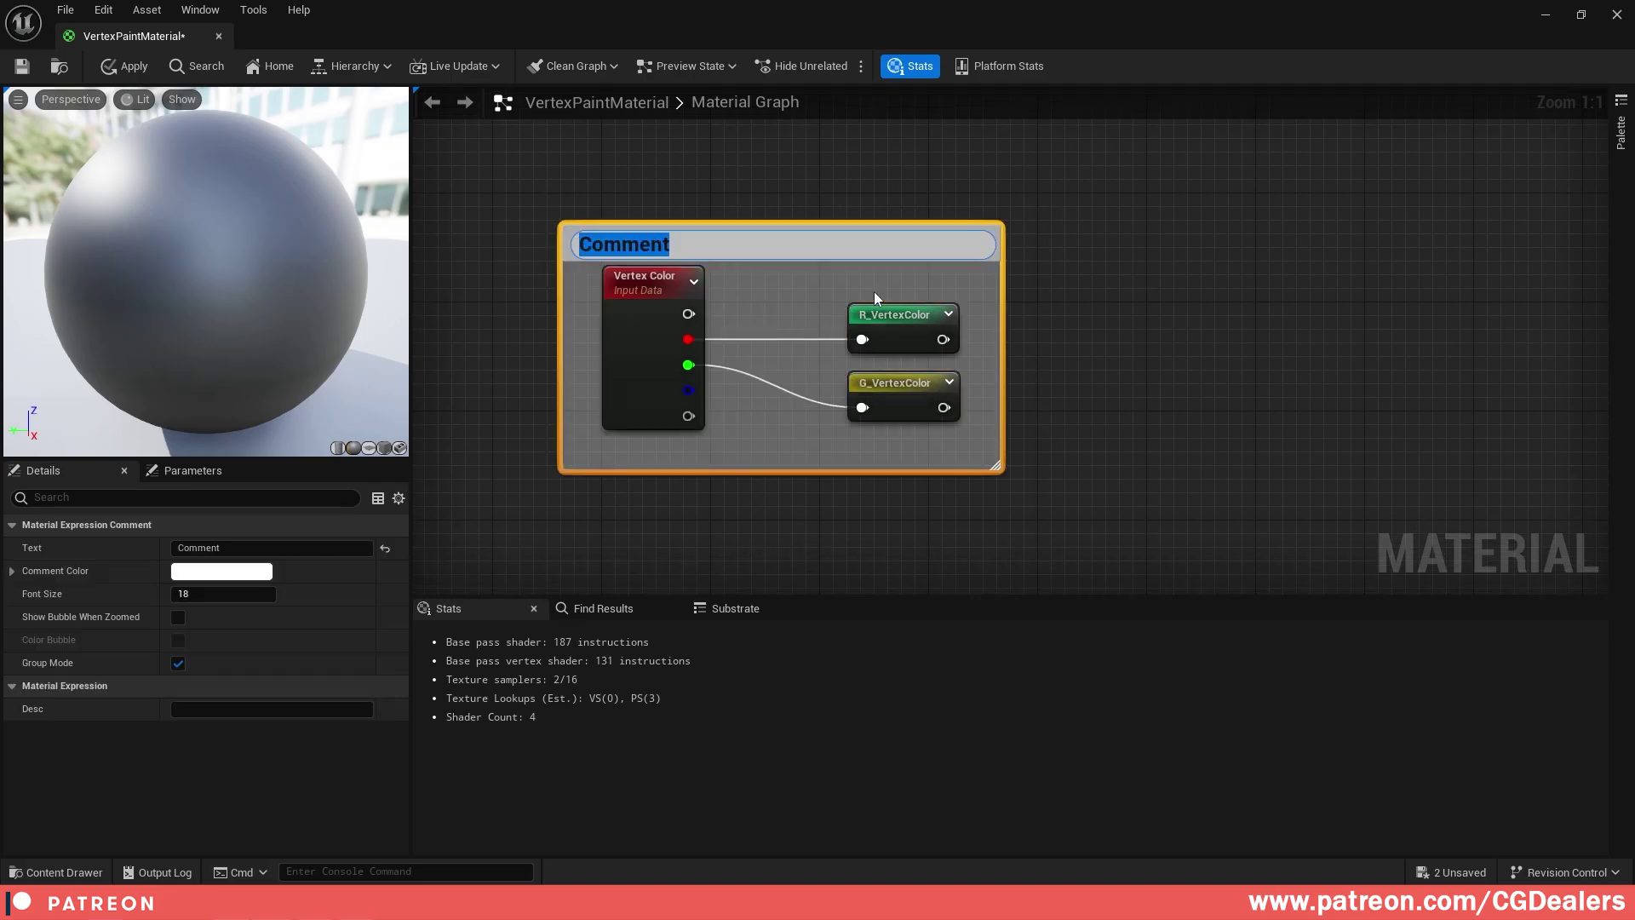
text(VertexCol)
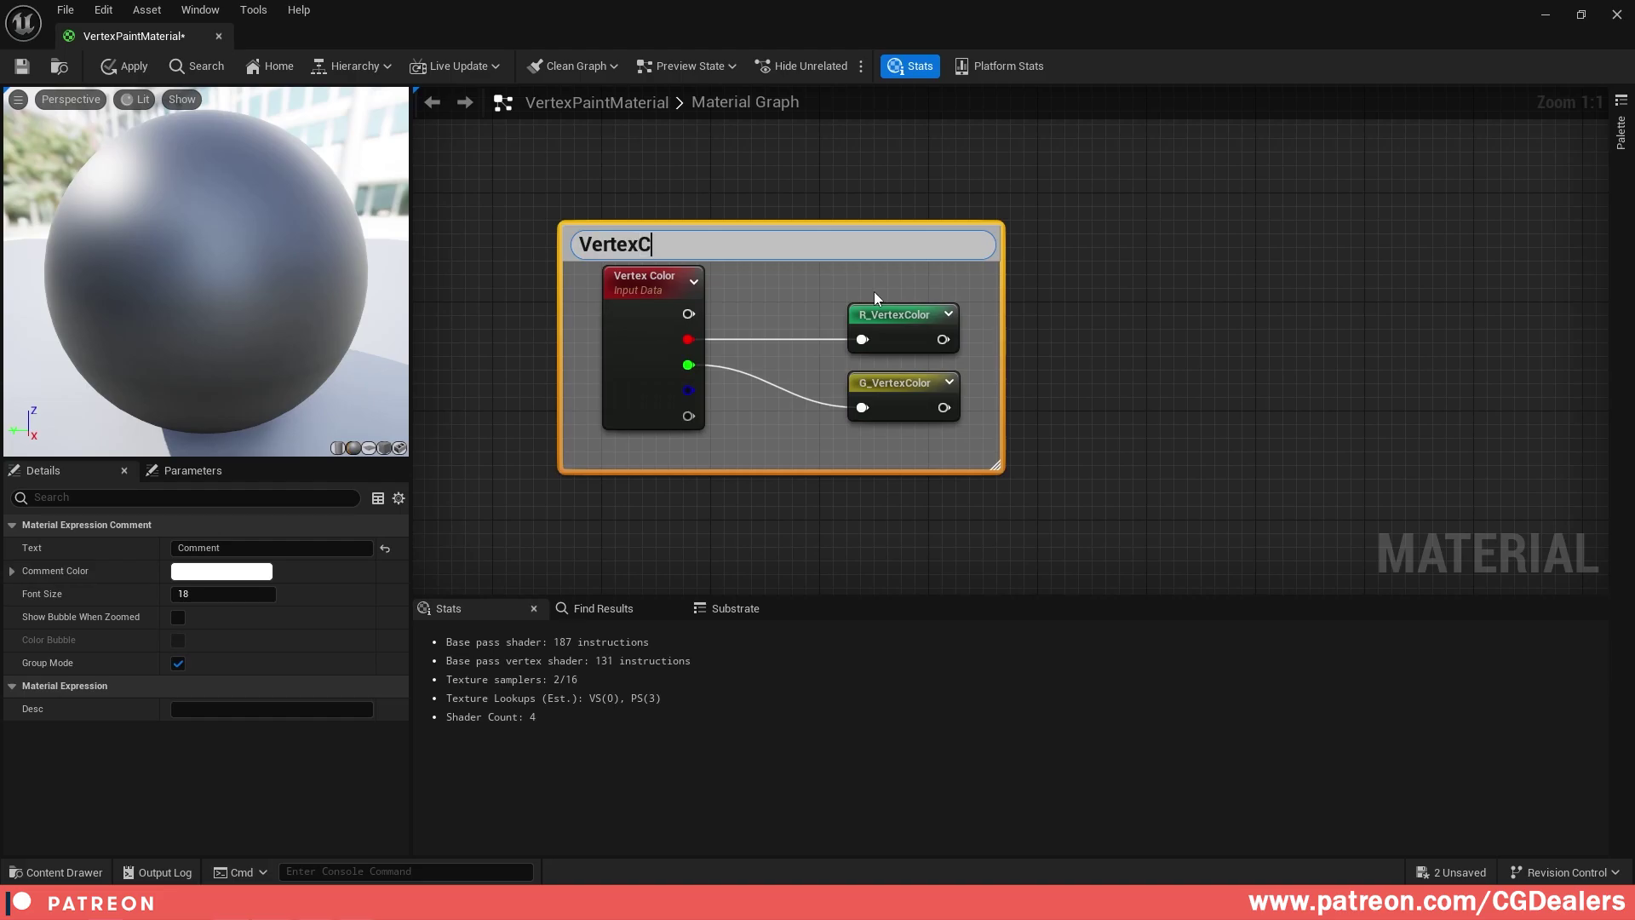
key(BackSpace)
key(BackSpace)
text(Node)
key(Return)
scroll(968, 440, down, 8)
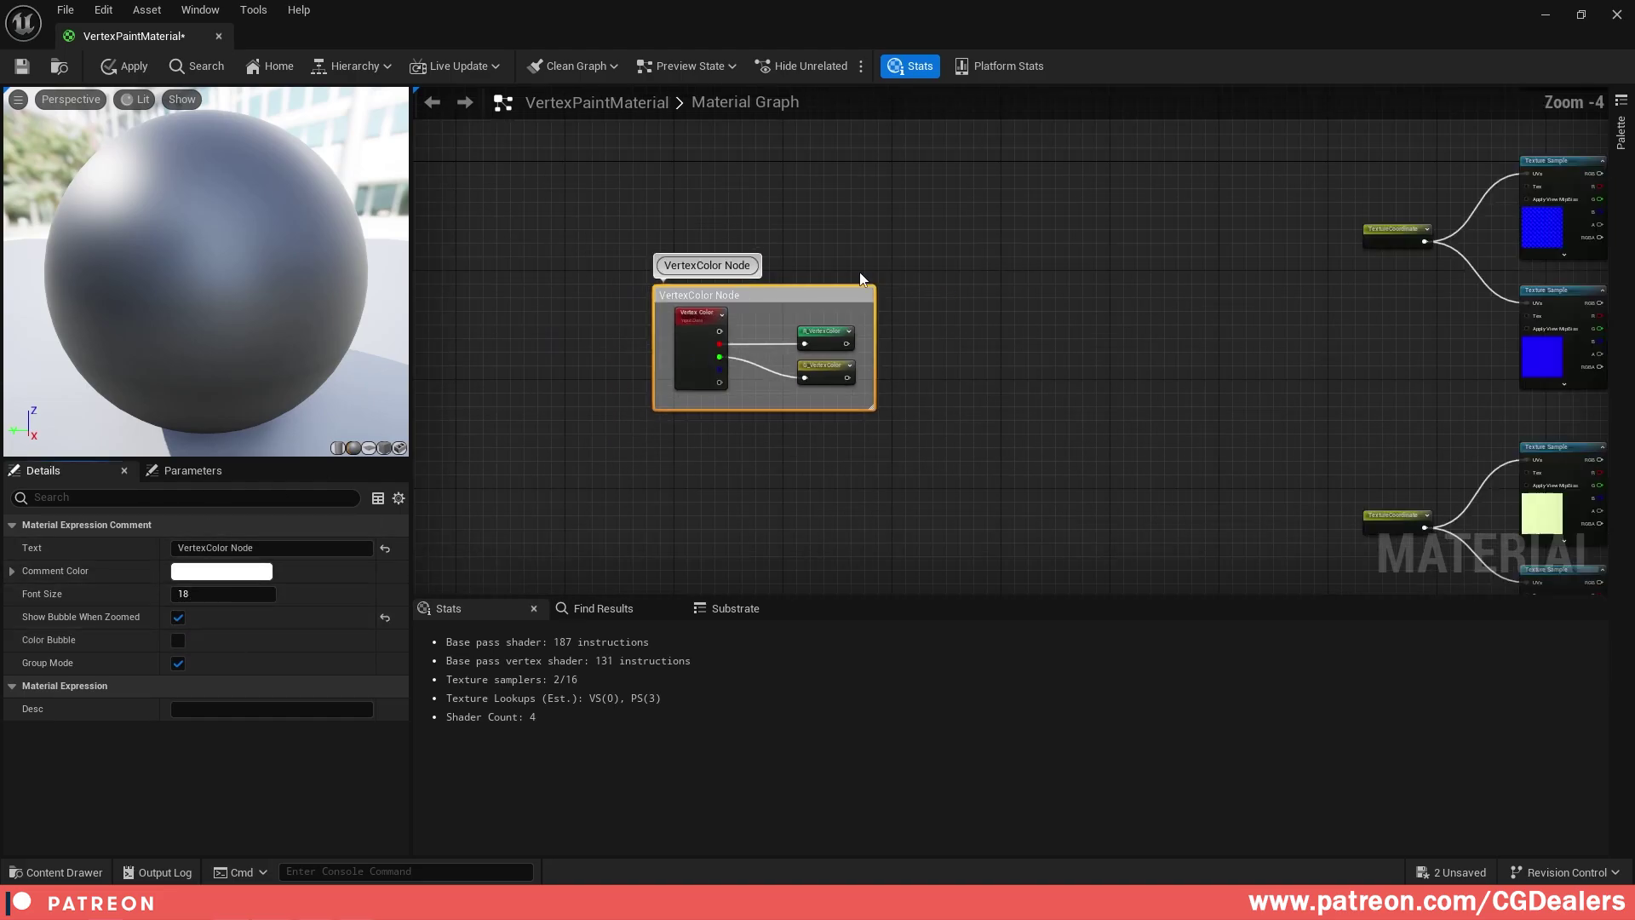
- Move the VertexColor Node comment group directly beneath the UvTileOurTextures group
click(978, 401)
drag(942, 404, 886, 226)
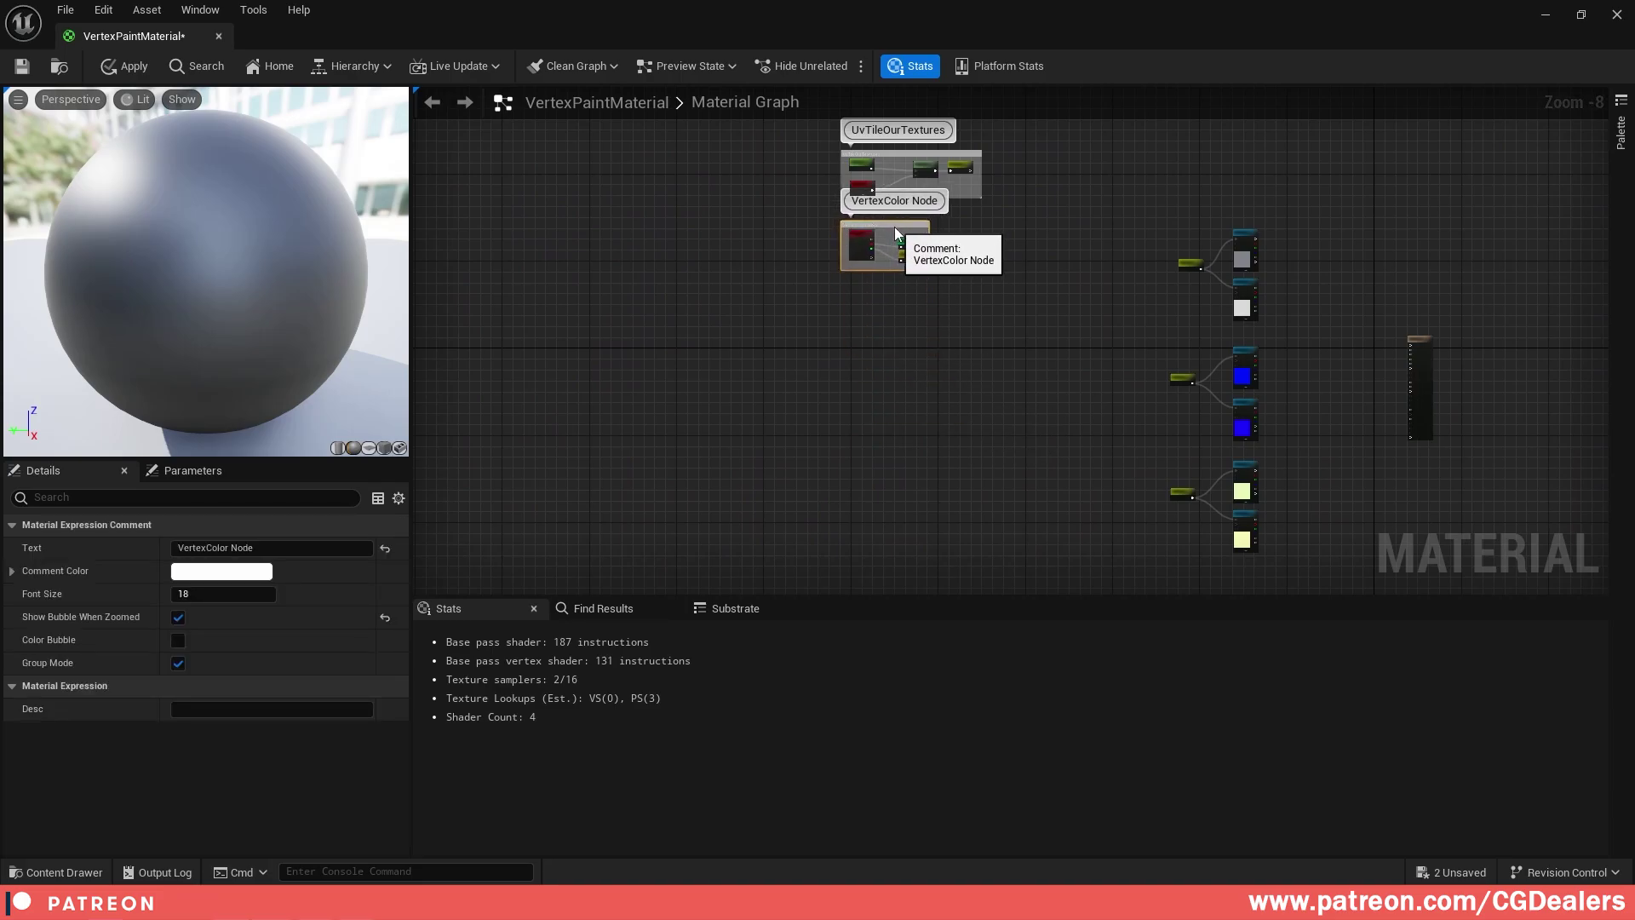
right_drag(1103, 243, 926, 260)
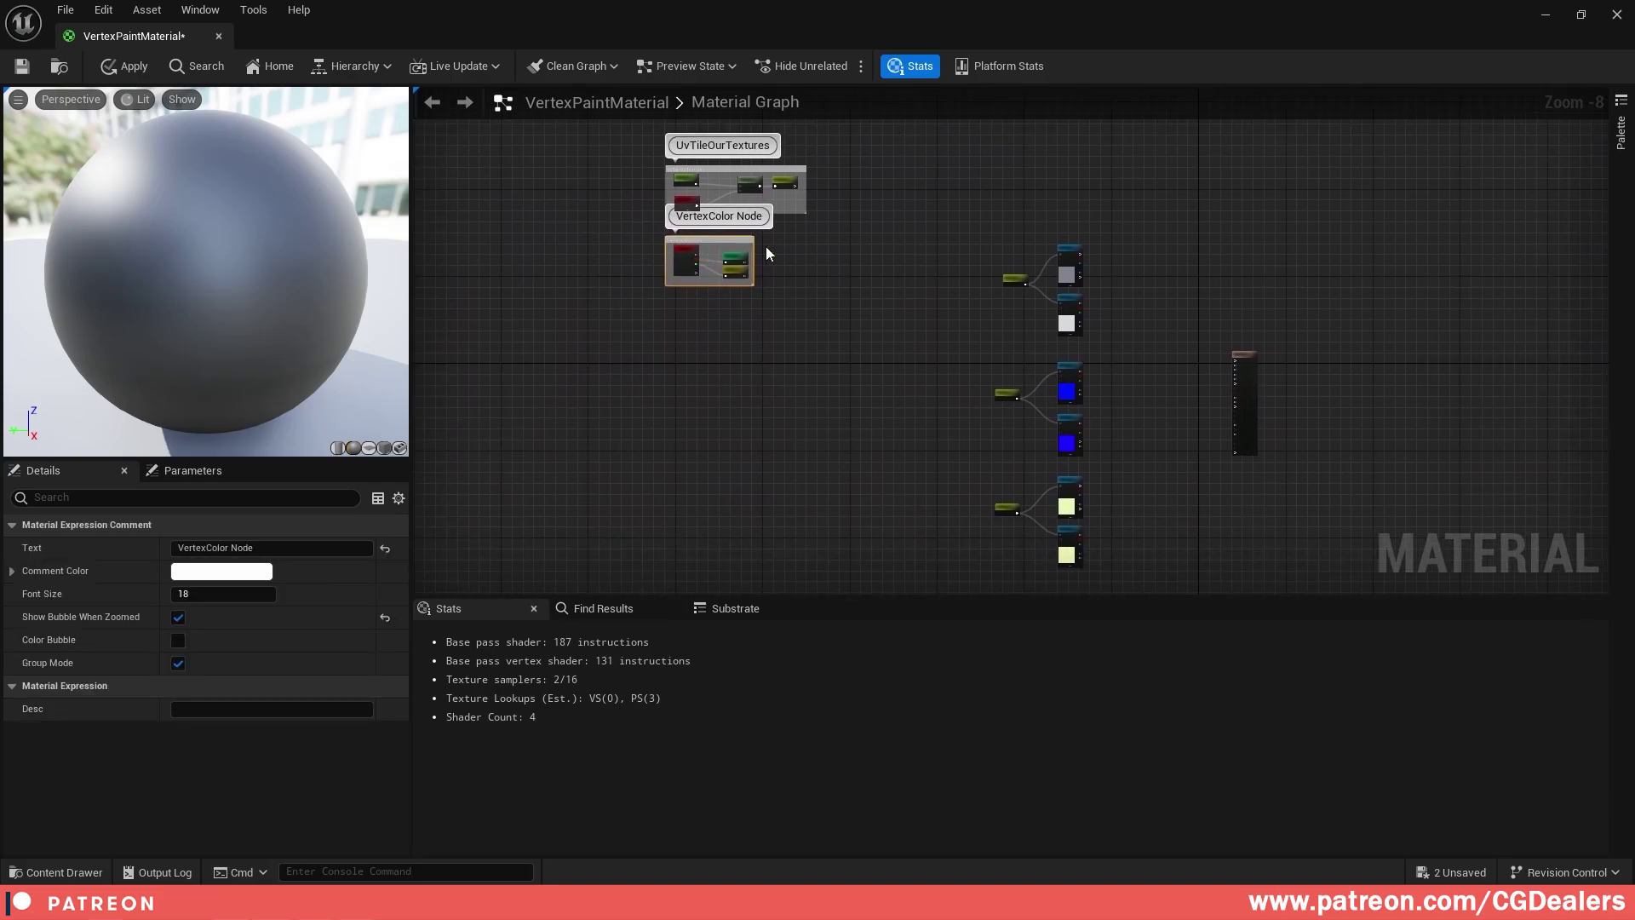
click(870, 267)
scroll(1142, 277, up, 5)
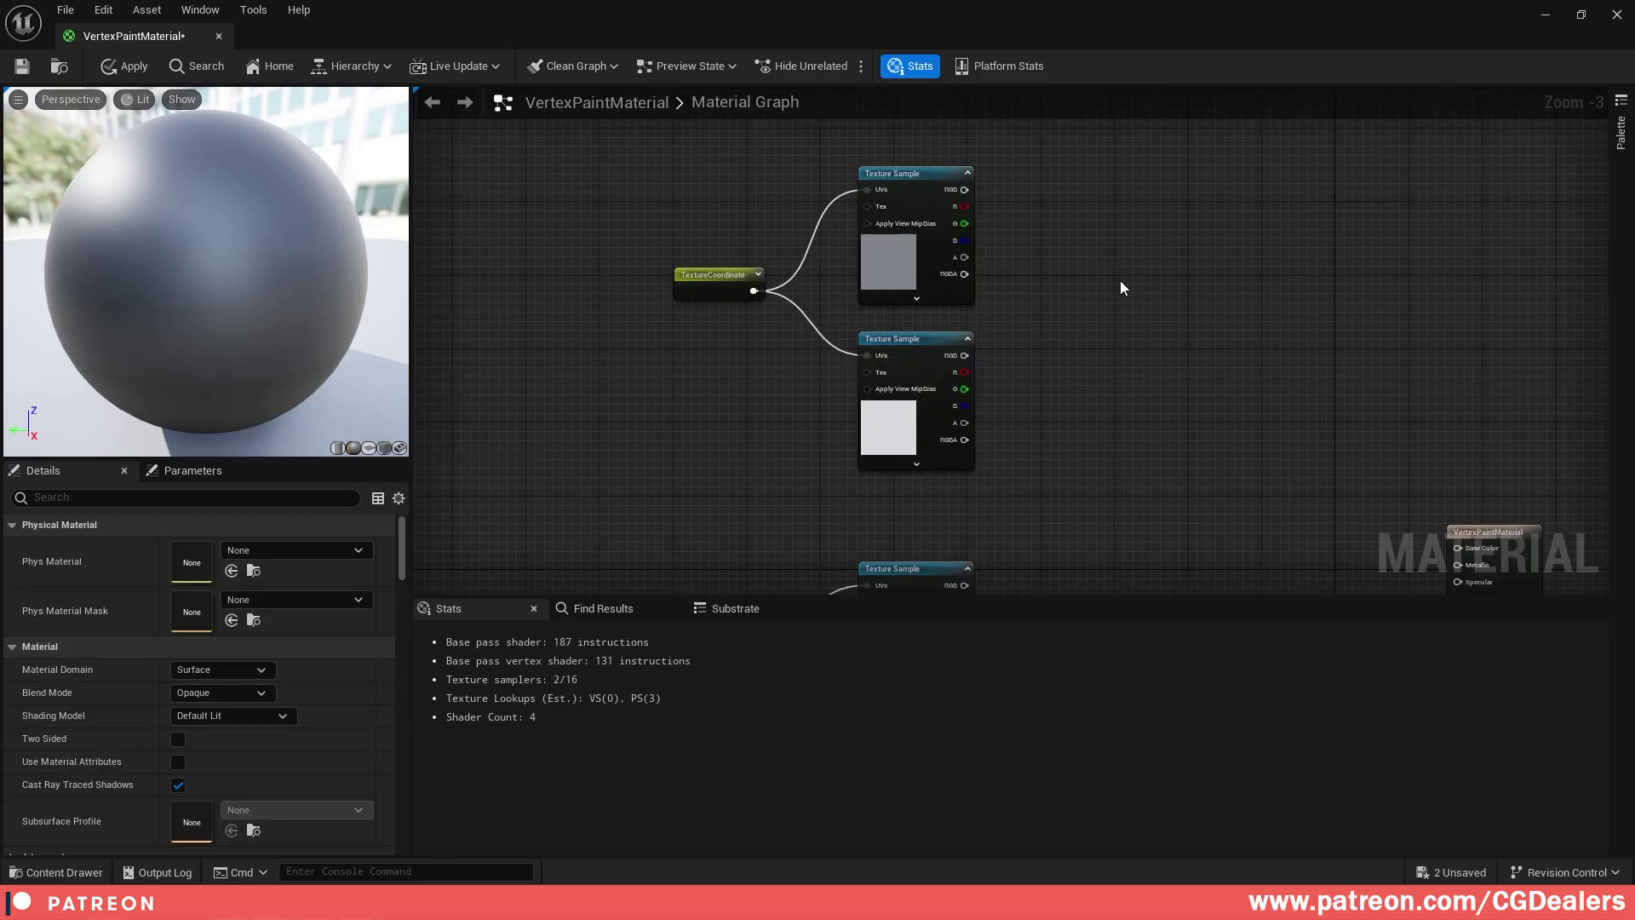
right_drag(1121, 279, 997, 310)
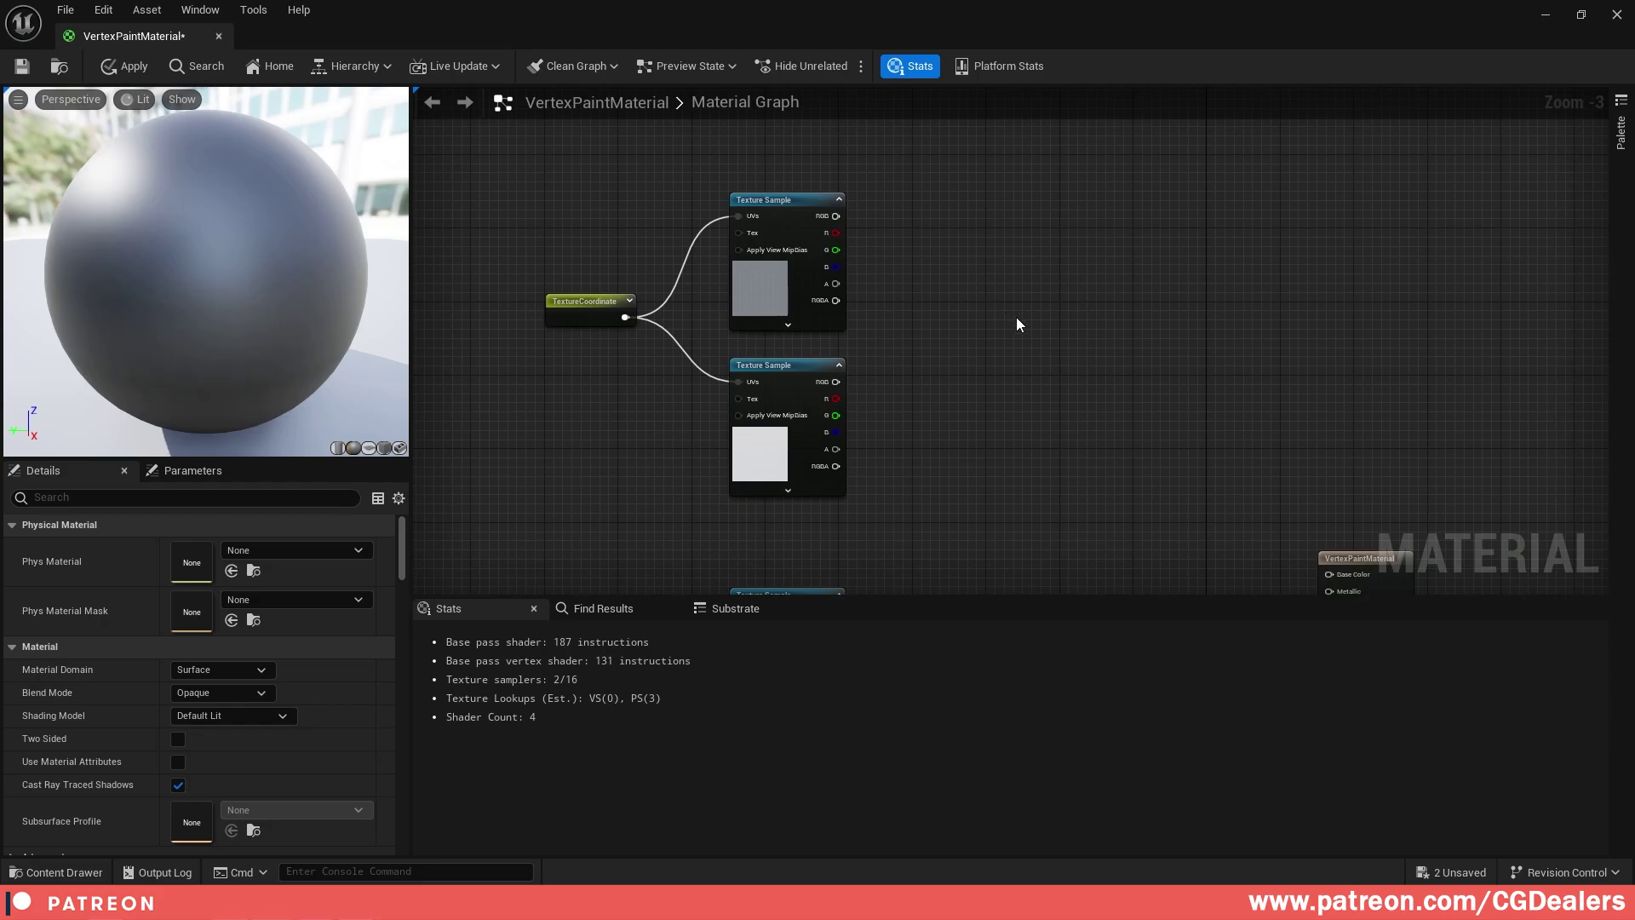
- Add a Lerp node beside the two colour Texture Samples and connect the cobblestone RGB to A and the snow RGB to B
right_click(1016, 319)
text(lerp)
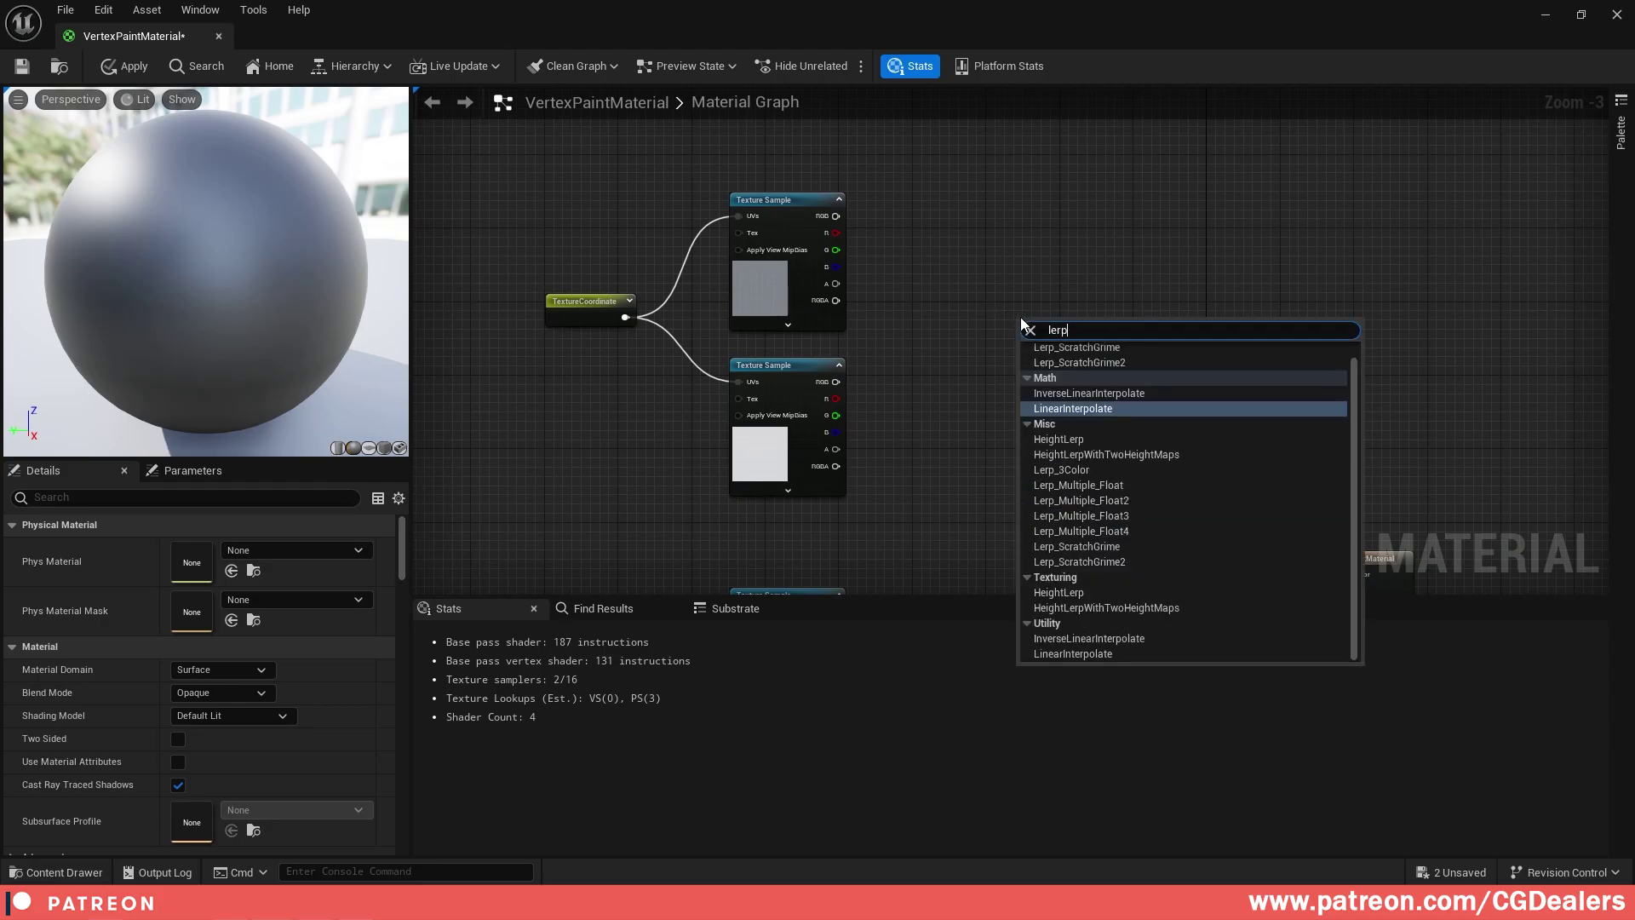
key(Return)
scroll(1020, 316, up, 3)
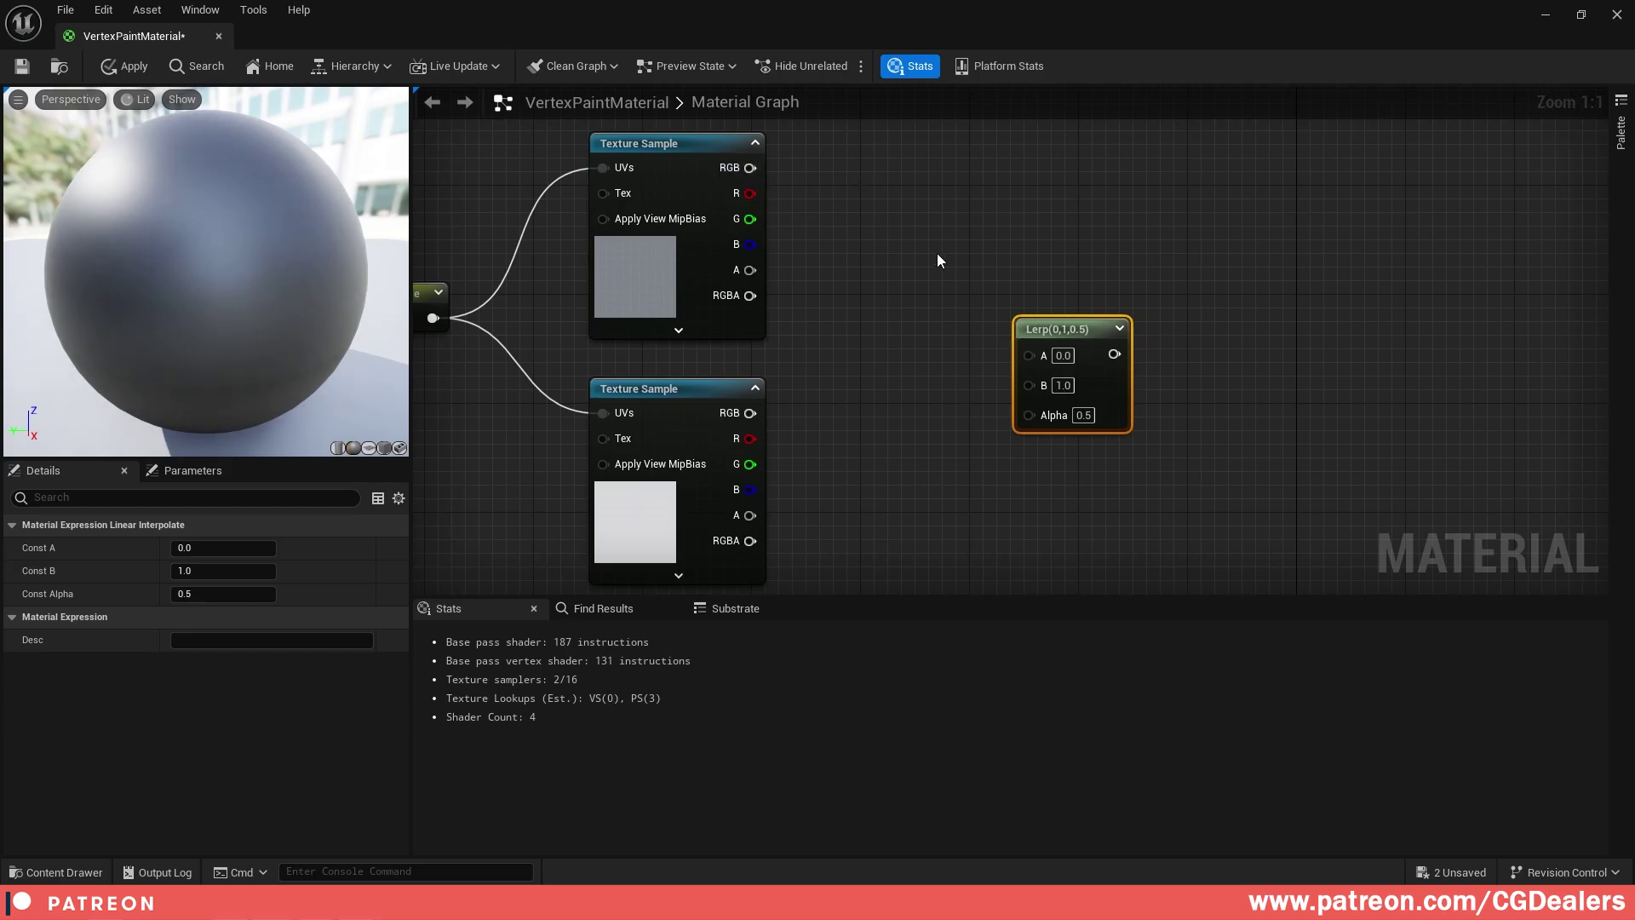
right_drag(939, 254, 961, 260)
drag(1096, 336, 1107, 299)
drag(771, 173, 1075, 334)
drag(771, 419, 1062, 351)
right_drag(1066, 405, 1097, 374)
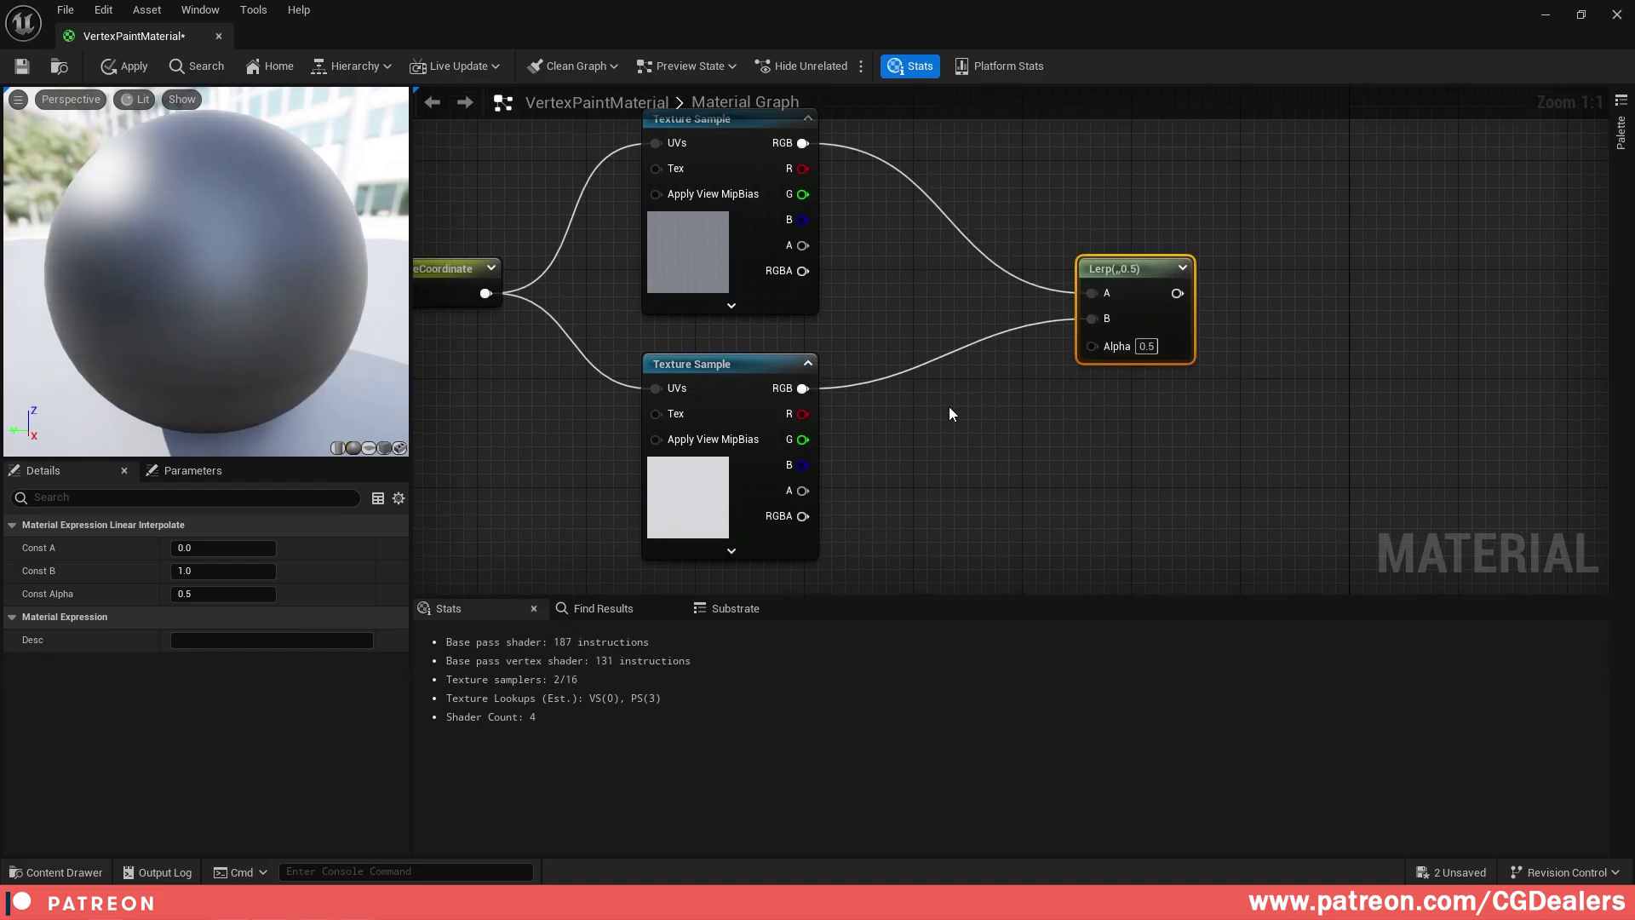
scroll(949, 407, down, 5)
right_drag(663, 377, 807, 369)
scroll(807, 369, up, 2)
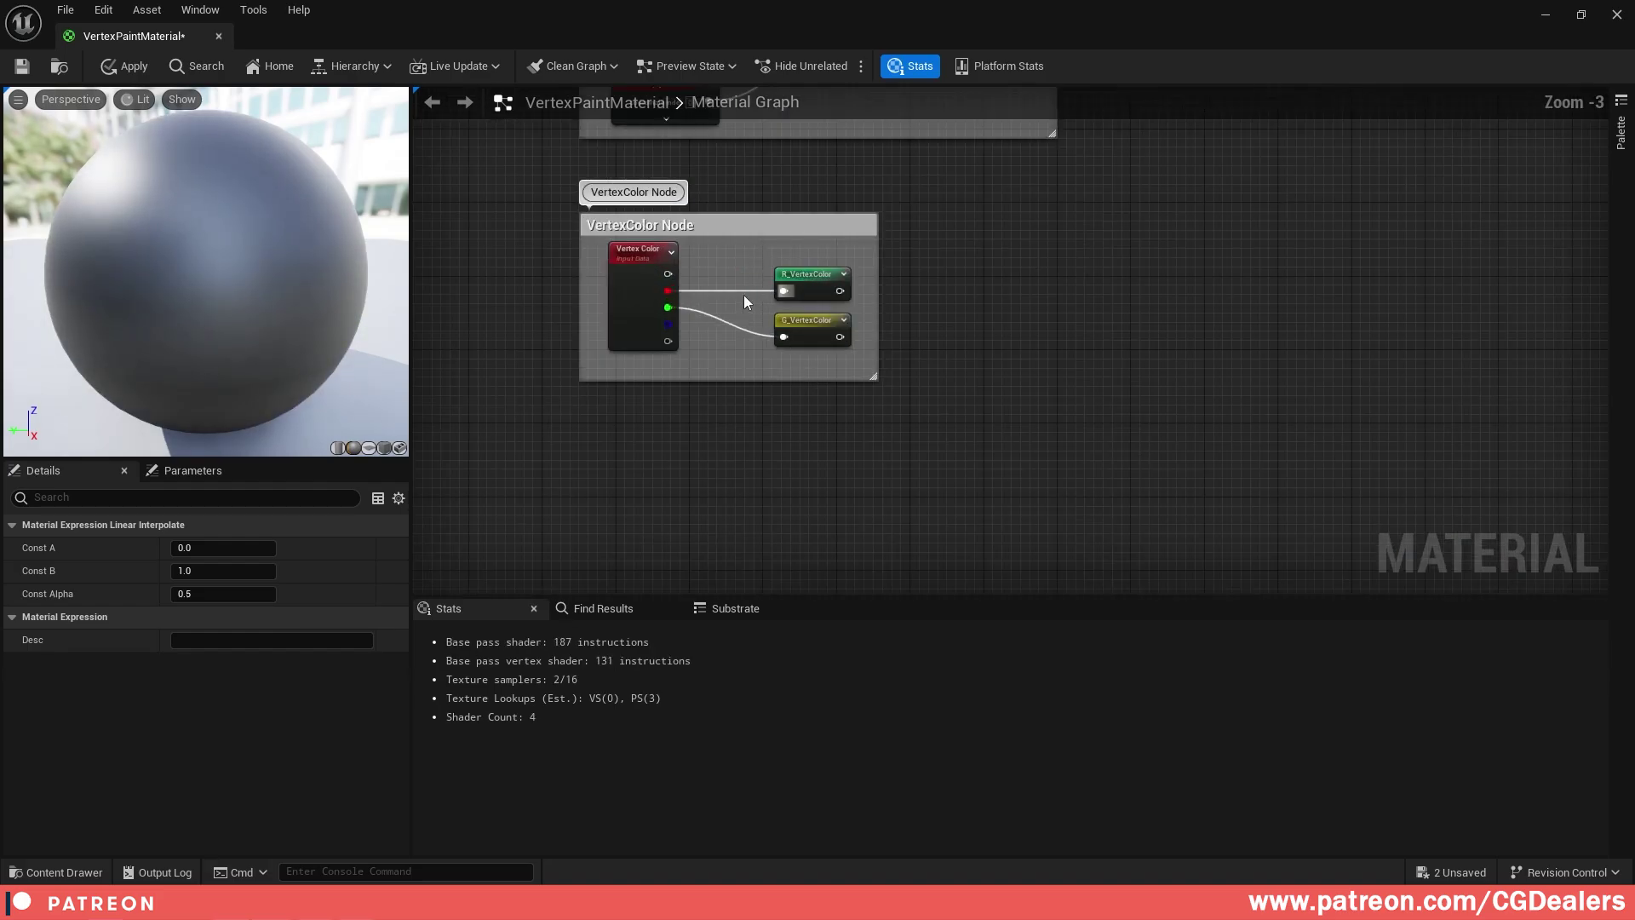
right_drag(768, 265, 193, 252)
right_drag(1394, 433, 875, 417)
scroll(1022, 393, up, 2)
right_click(949, 441)
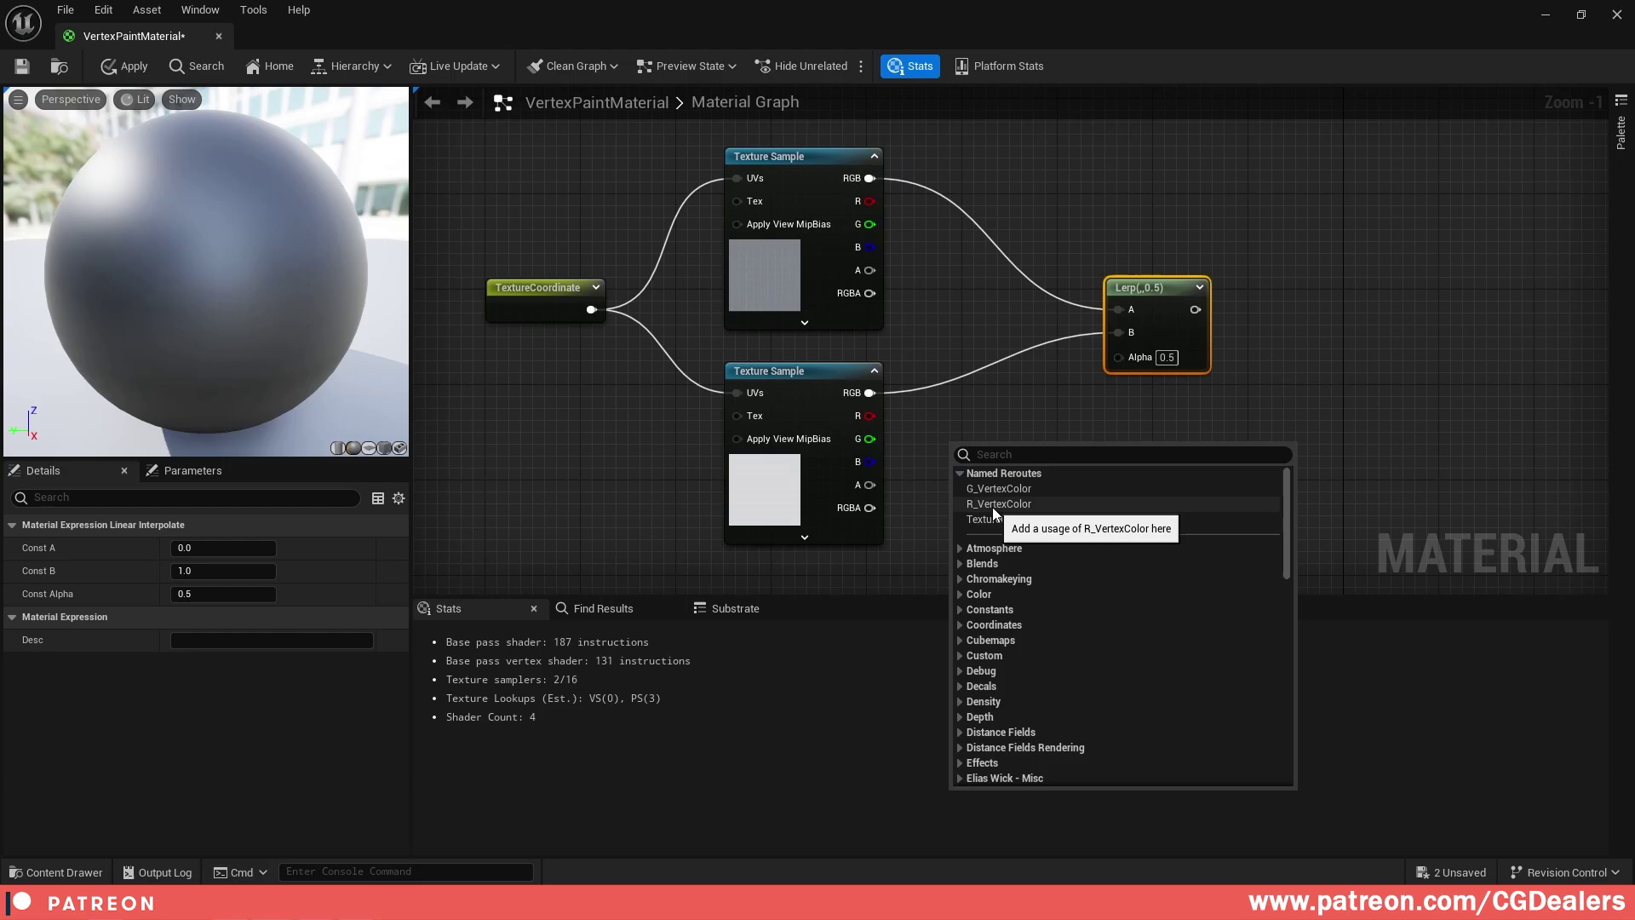
click(993, 505)
drag(1036, 473, 1119, 355)
click(952, 463)
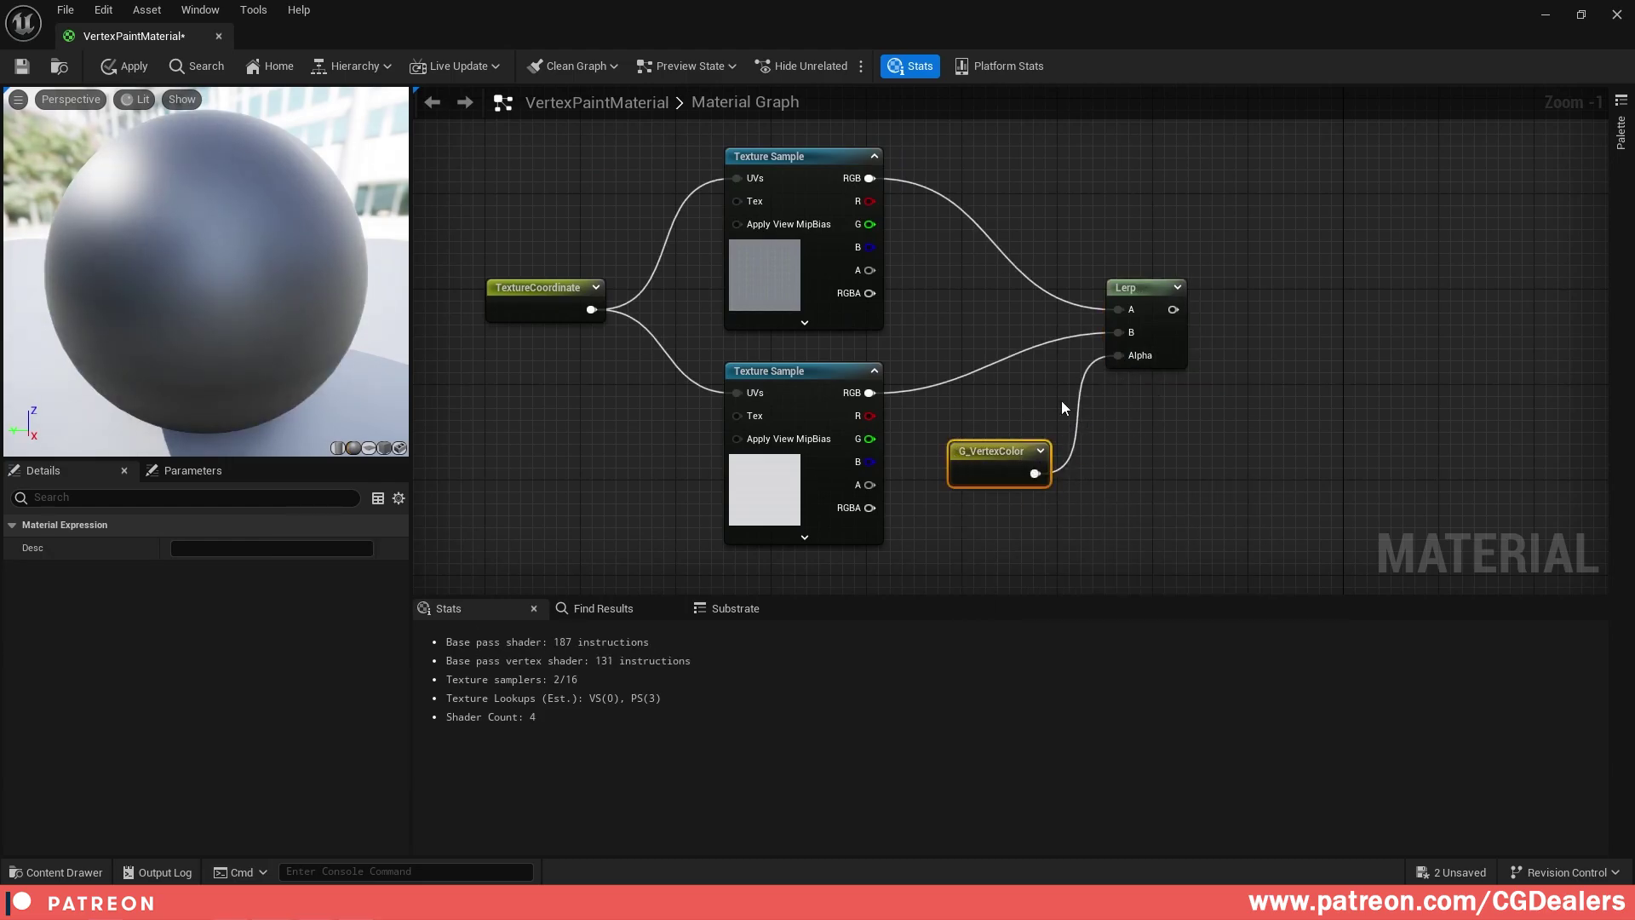
key(Delete)
- Add a usage of the R_VertexColor named reroute beside the snow Texture Sample and connect it to the Lerp's Alpha
right_click(959, 412)
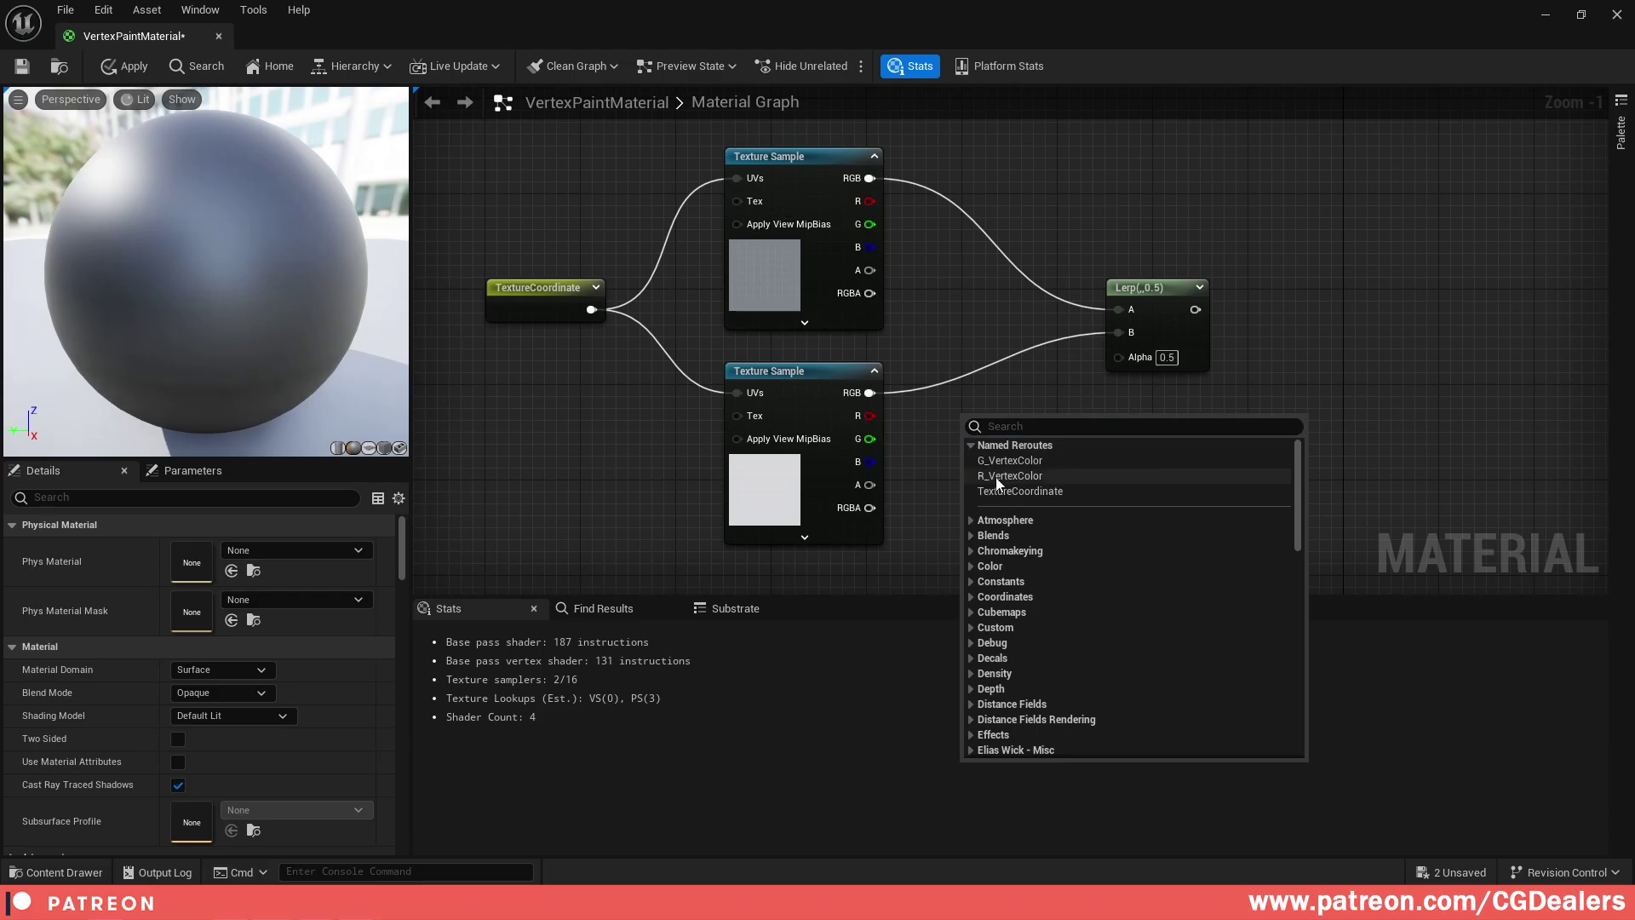
click(996, 477)
drag(1012, 440, 1115, 361)
right_drag(1002, 283, 985, 340)
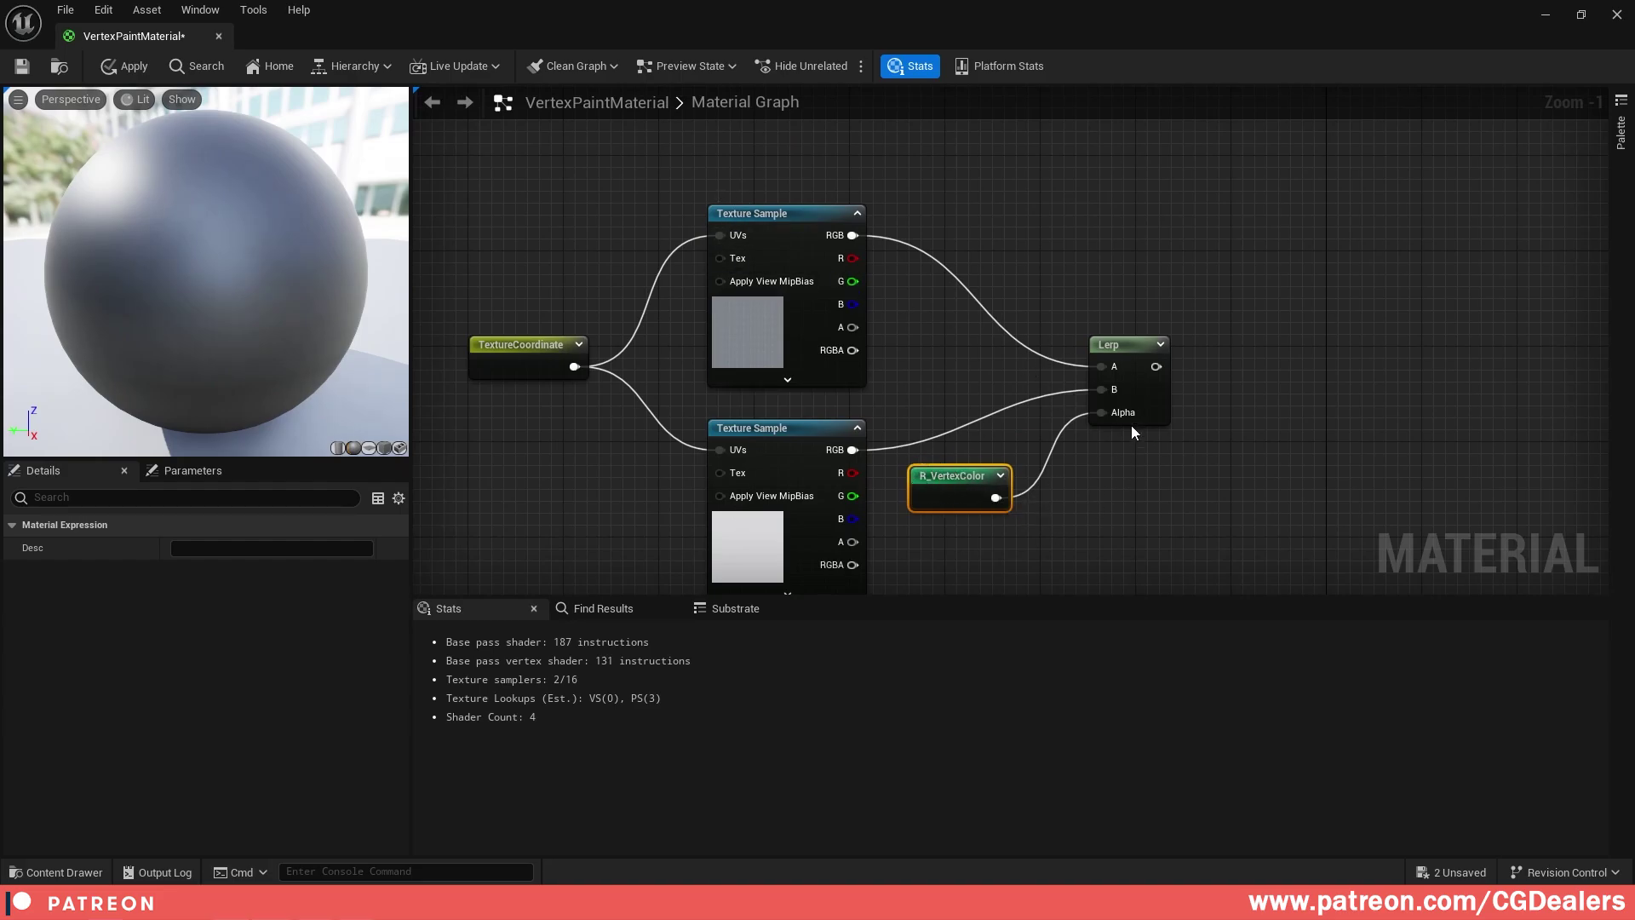
mouse_move(1137, 474)
right_down()
mouse_move(1119, 418)
mouse_move(1165, 475)
right_up()
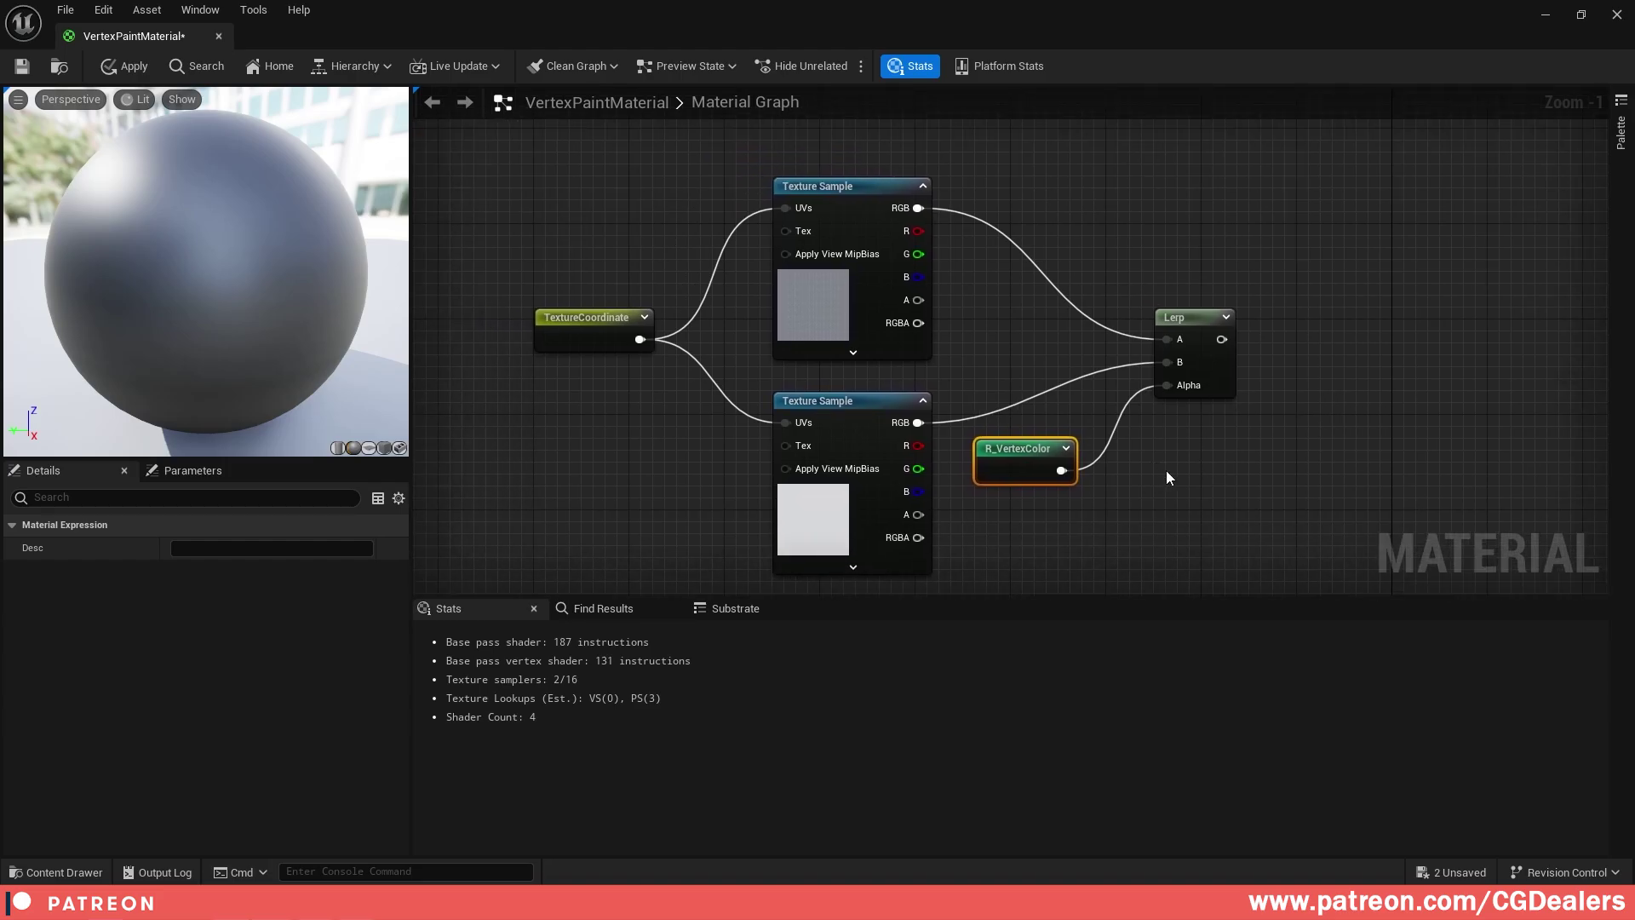
- Replace the Lerp node with a HeightLerp node
click(824, 185)
click(838, 398)
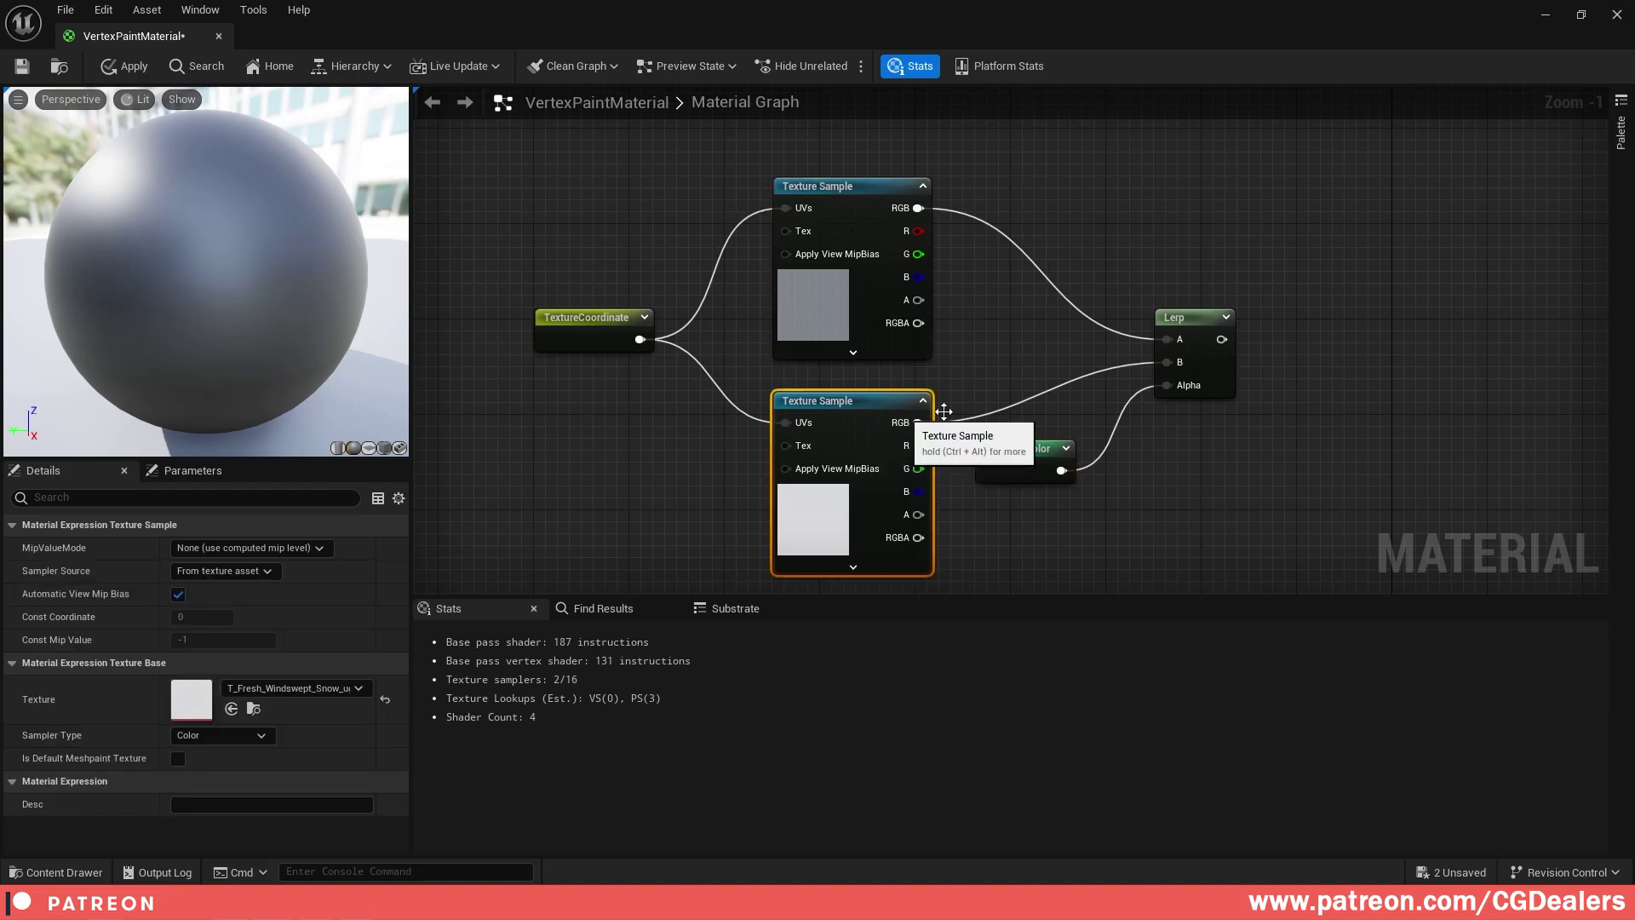
right_drag(1244, 431, 1145, 434)
drag(1124, 248, 1014, 442)
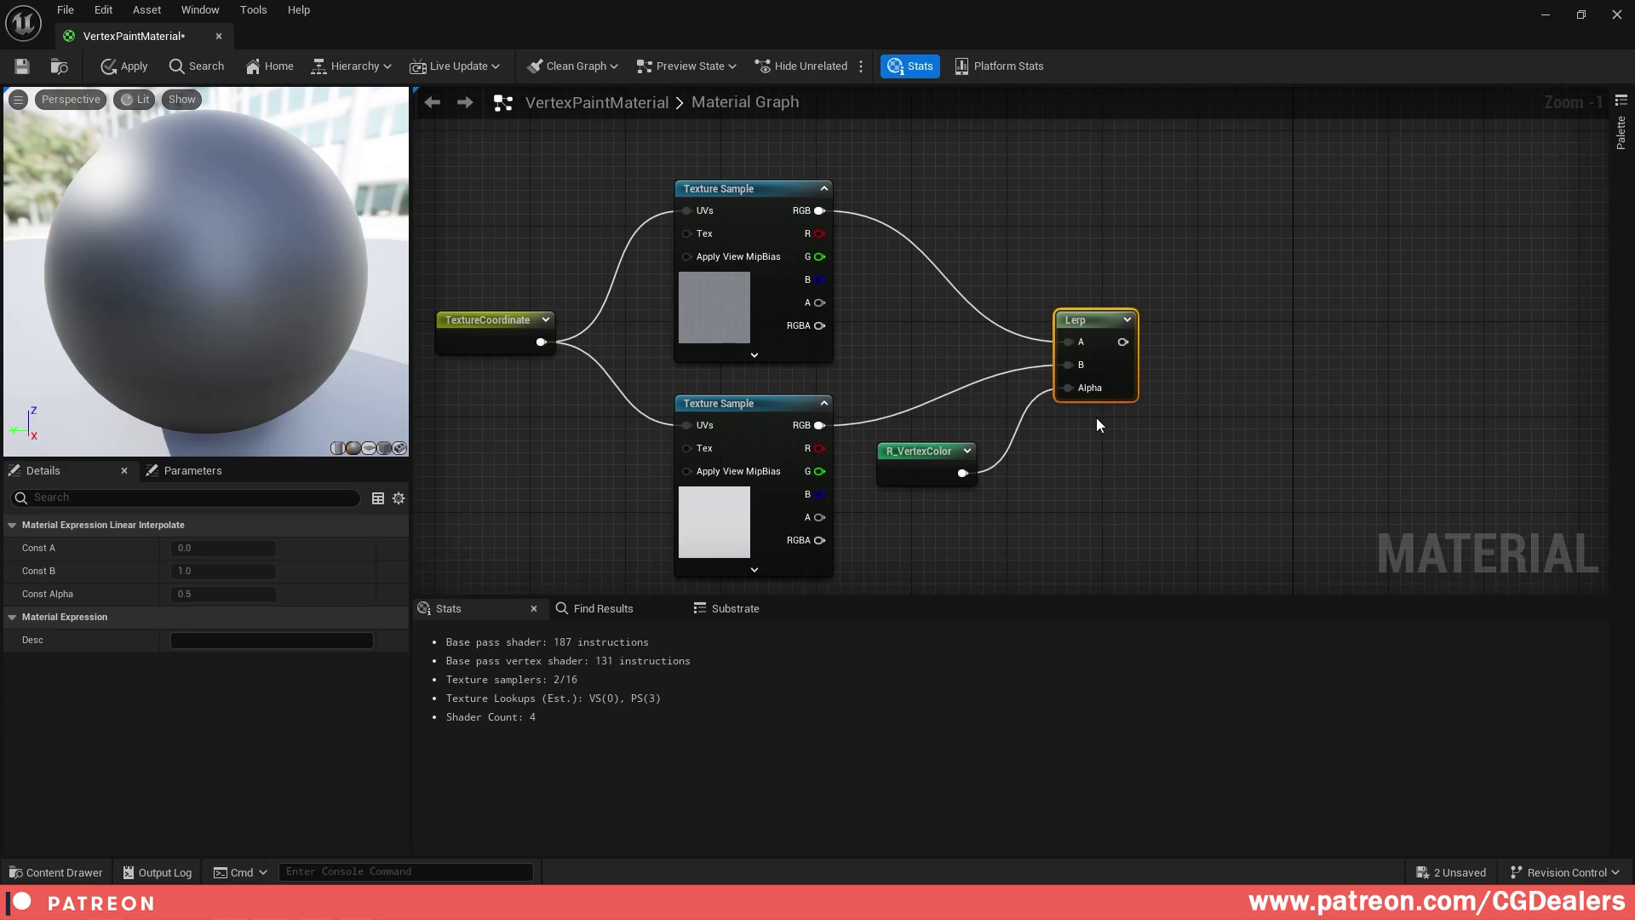
key(Delete)
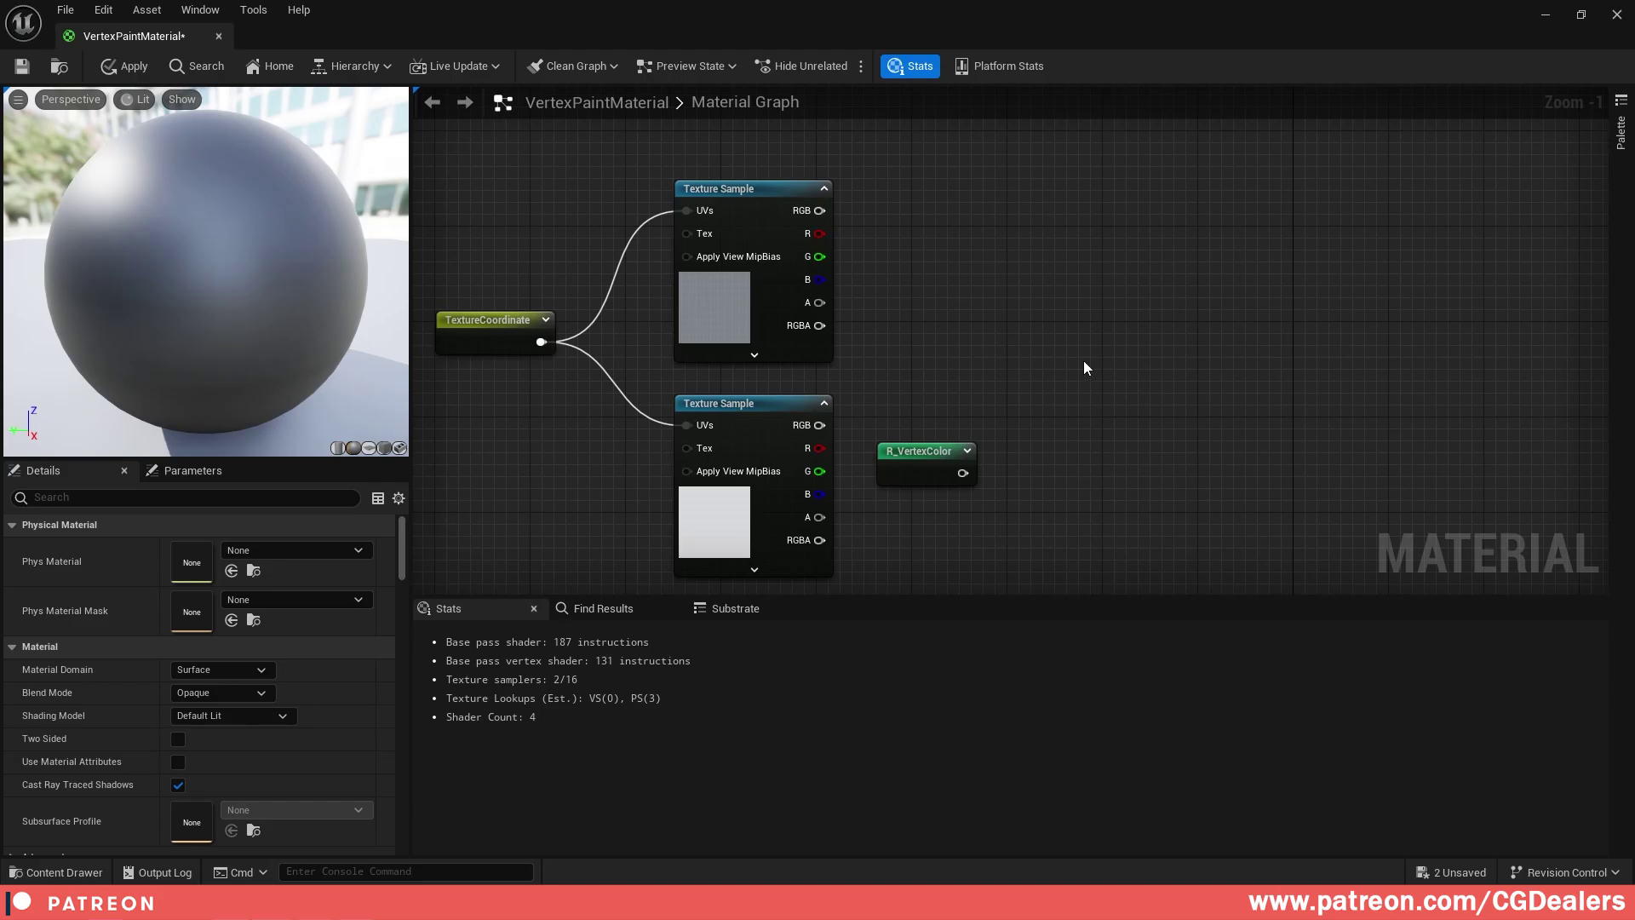
right_click(1084, 362)
text(height)
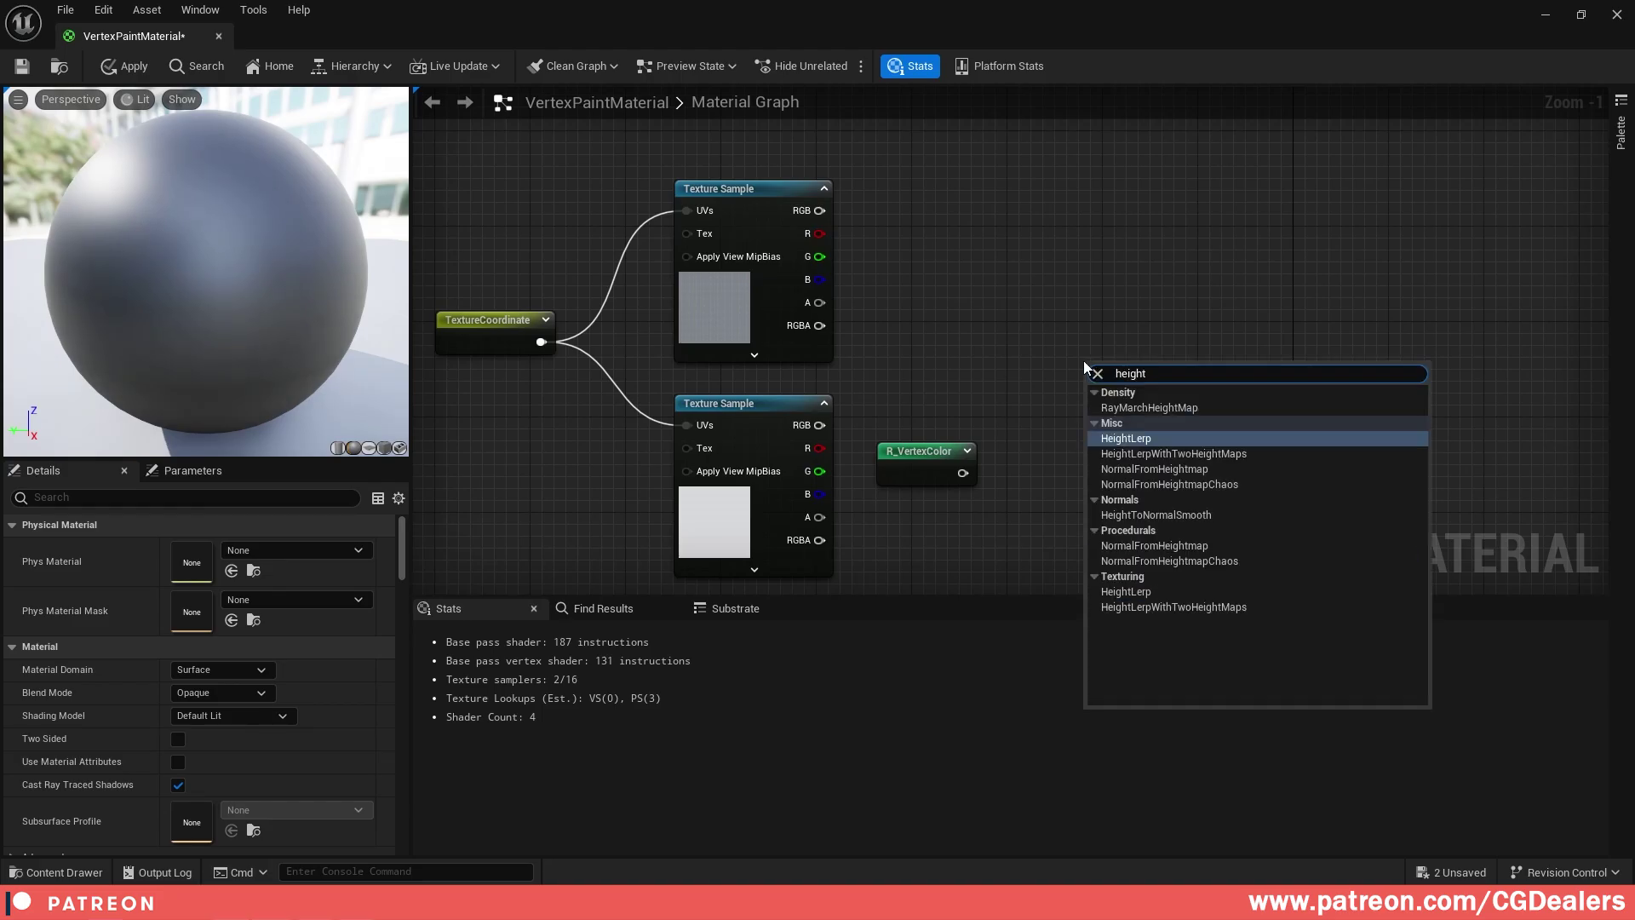
key(Return)
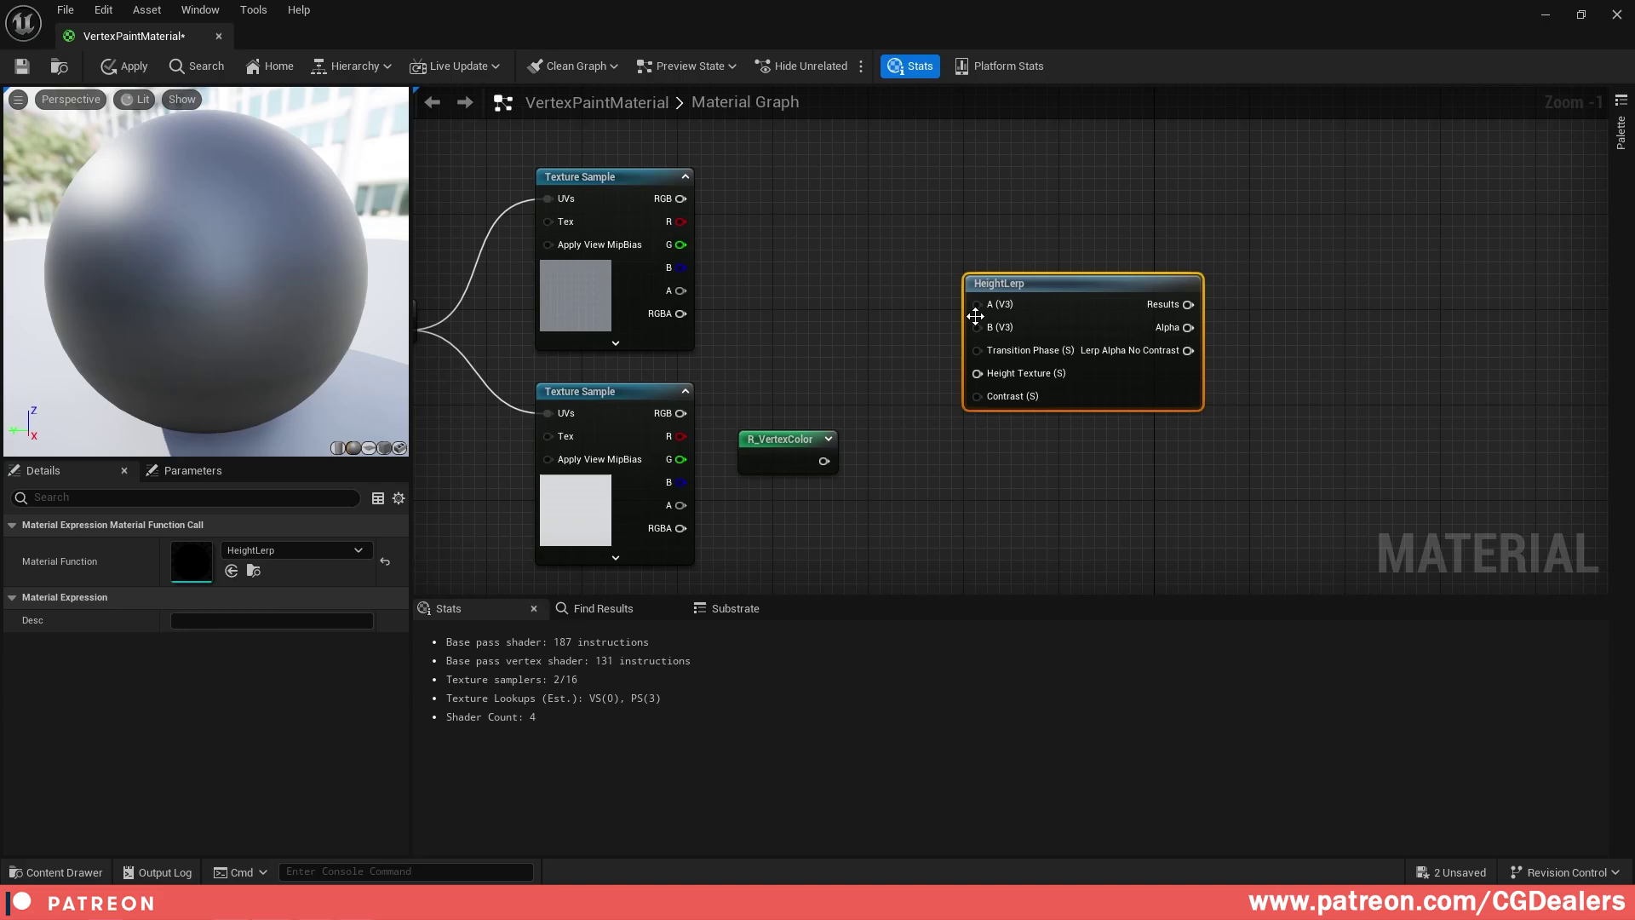
- Connect the cobblestone RGB to the HeightLerp's A, the snow RGB to B, and R_VertexColor to Transition Phase
drag(681, 198, 977, 304)
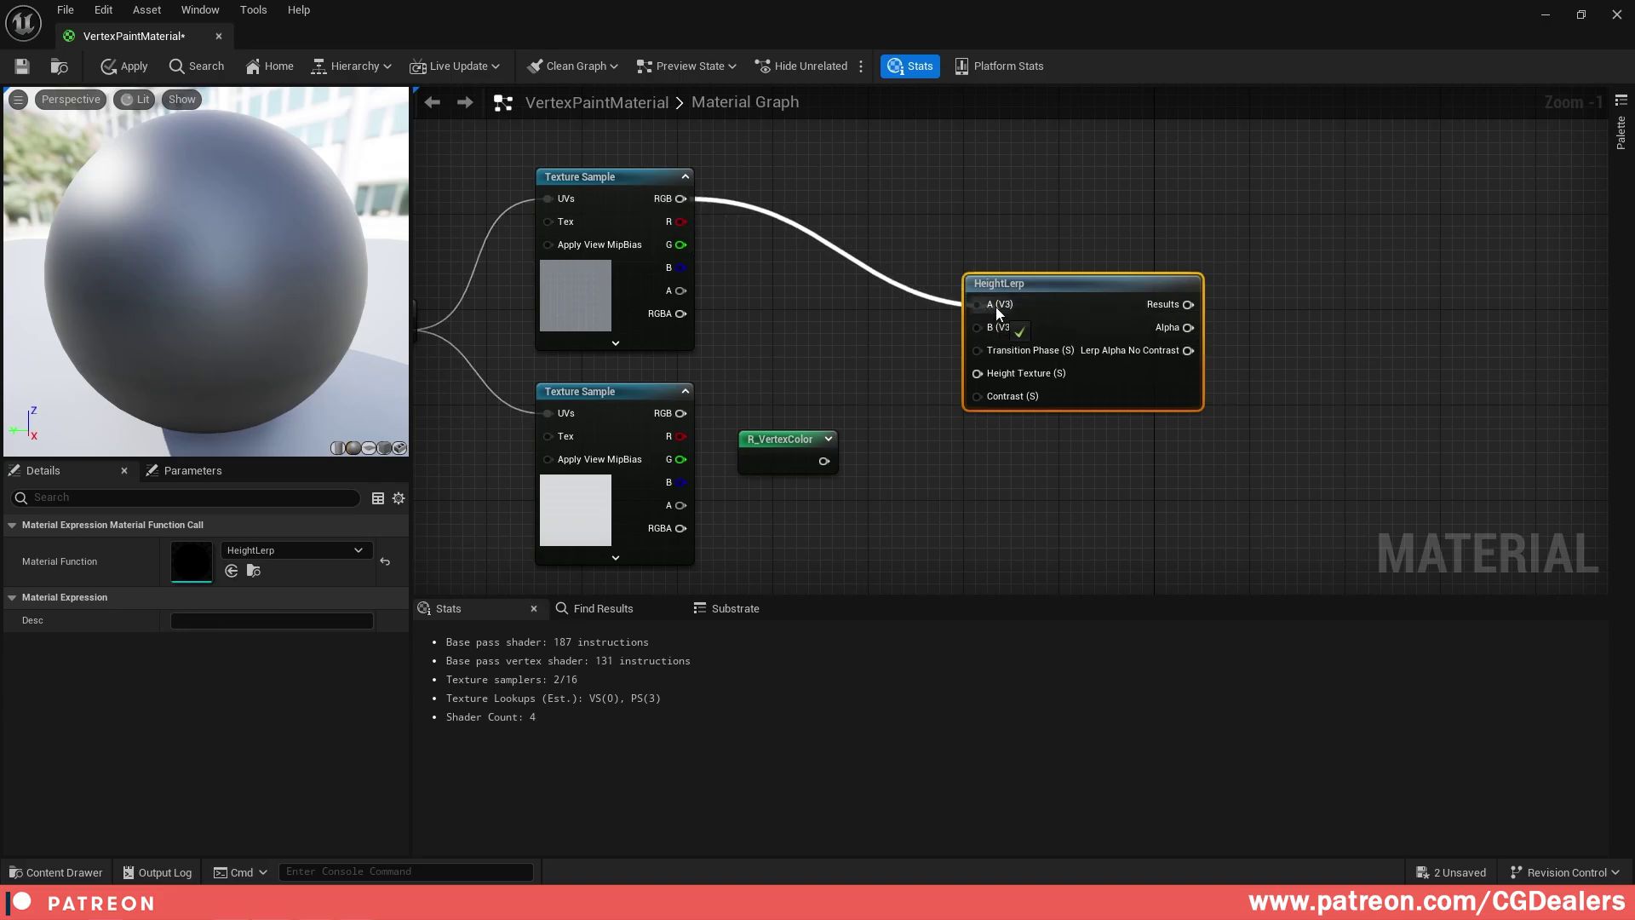
drag(680, 413, 977, 327)
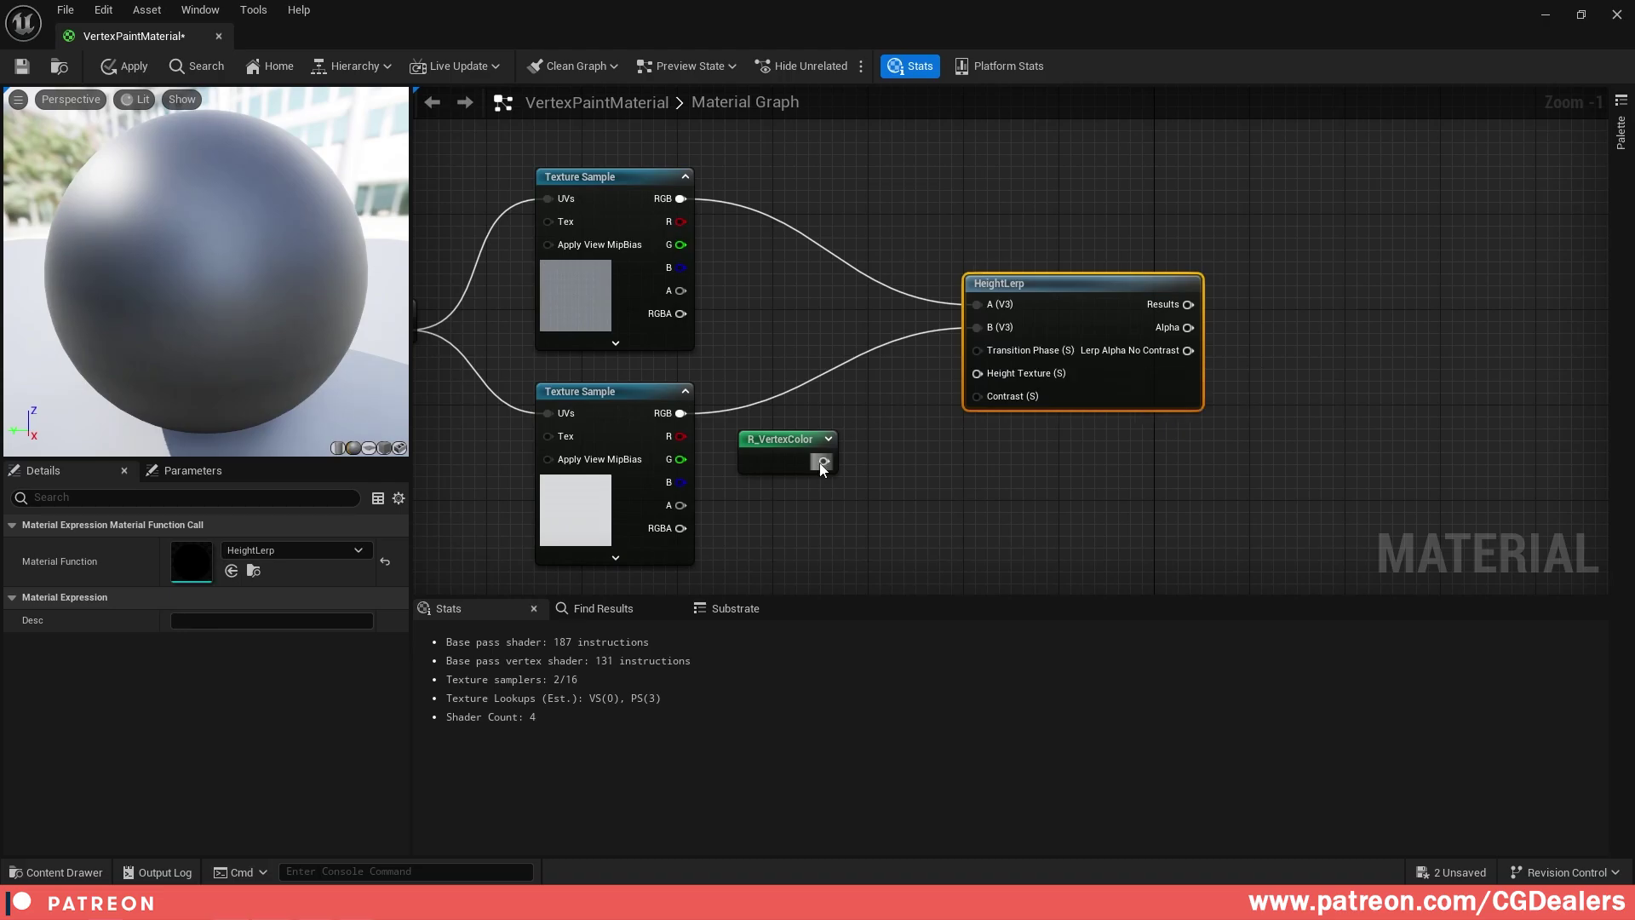
drag(824, 461, 977, 350)
right_drag(1020, 470, 991, 479)
click(991, 479)
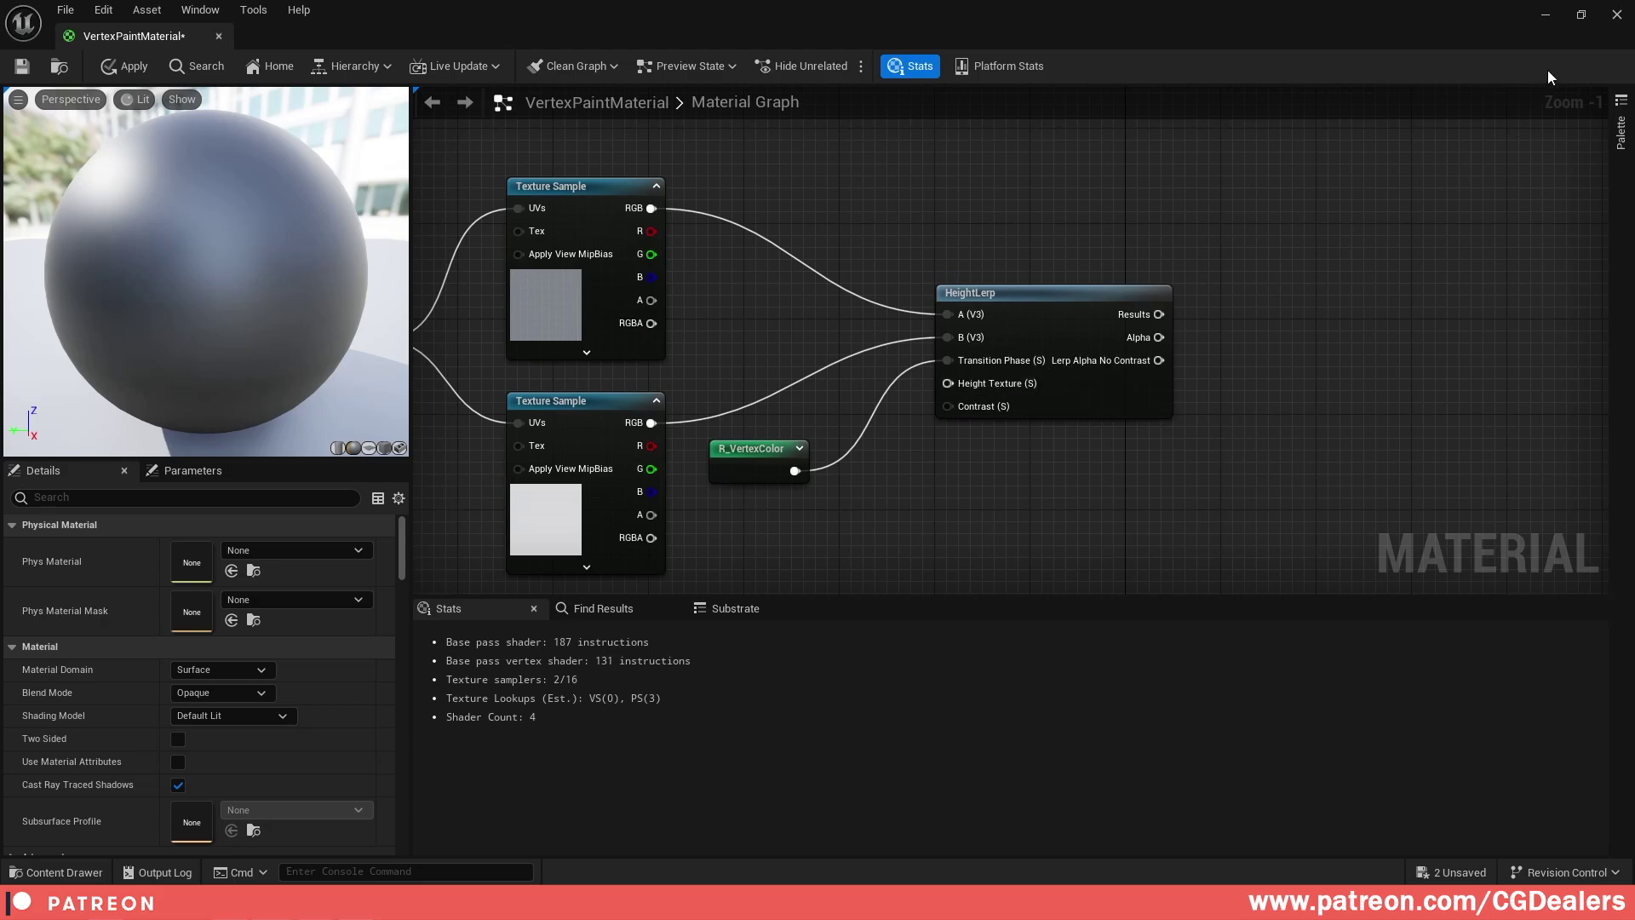
- Open the T_CobblestoneRoad_thxqebsaw_2K_ORDp texture from the Cobblestone_Road surface folder in a maximized texture editor
click(1581, 17)
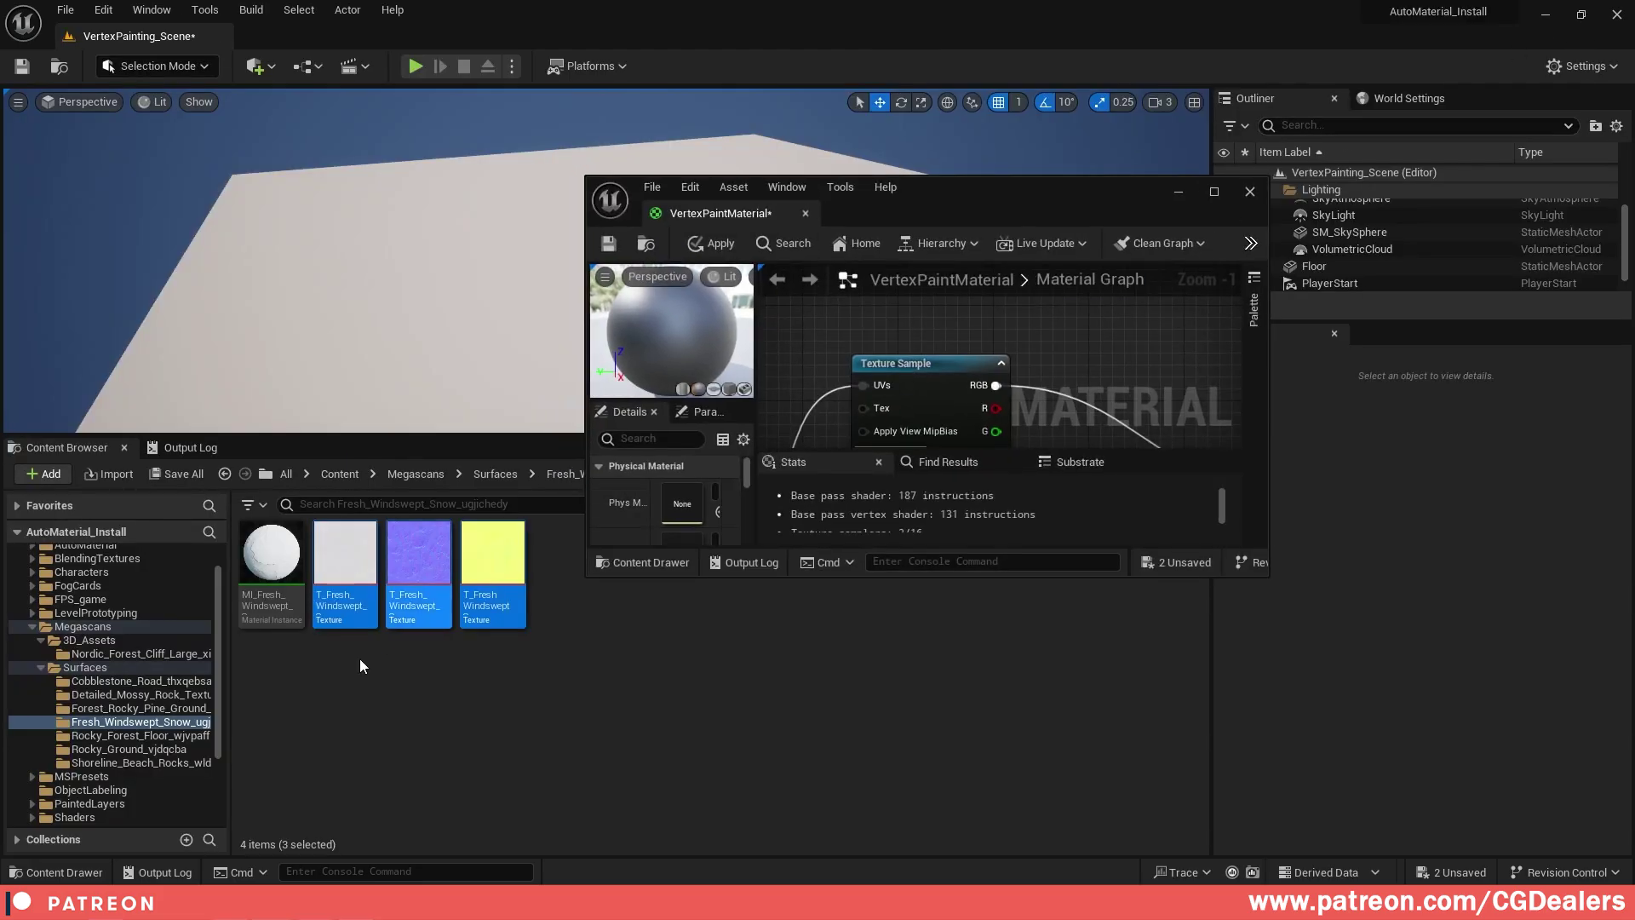
click(119, 681)
click(494, 620)
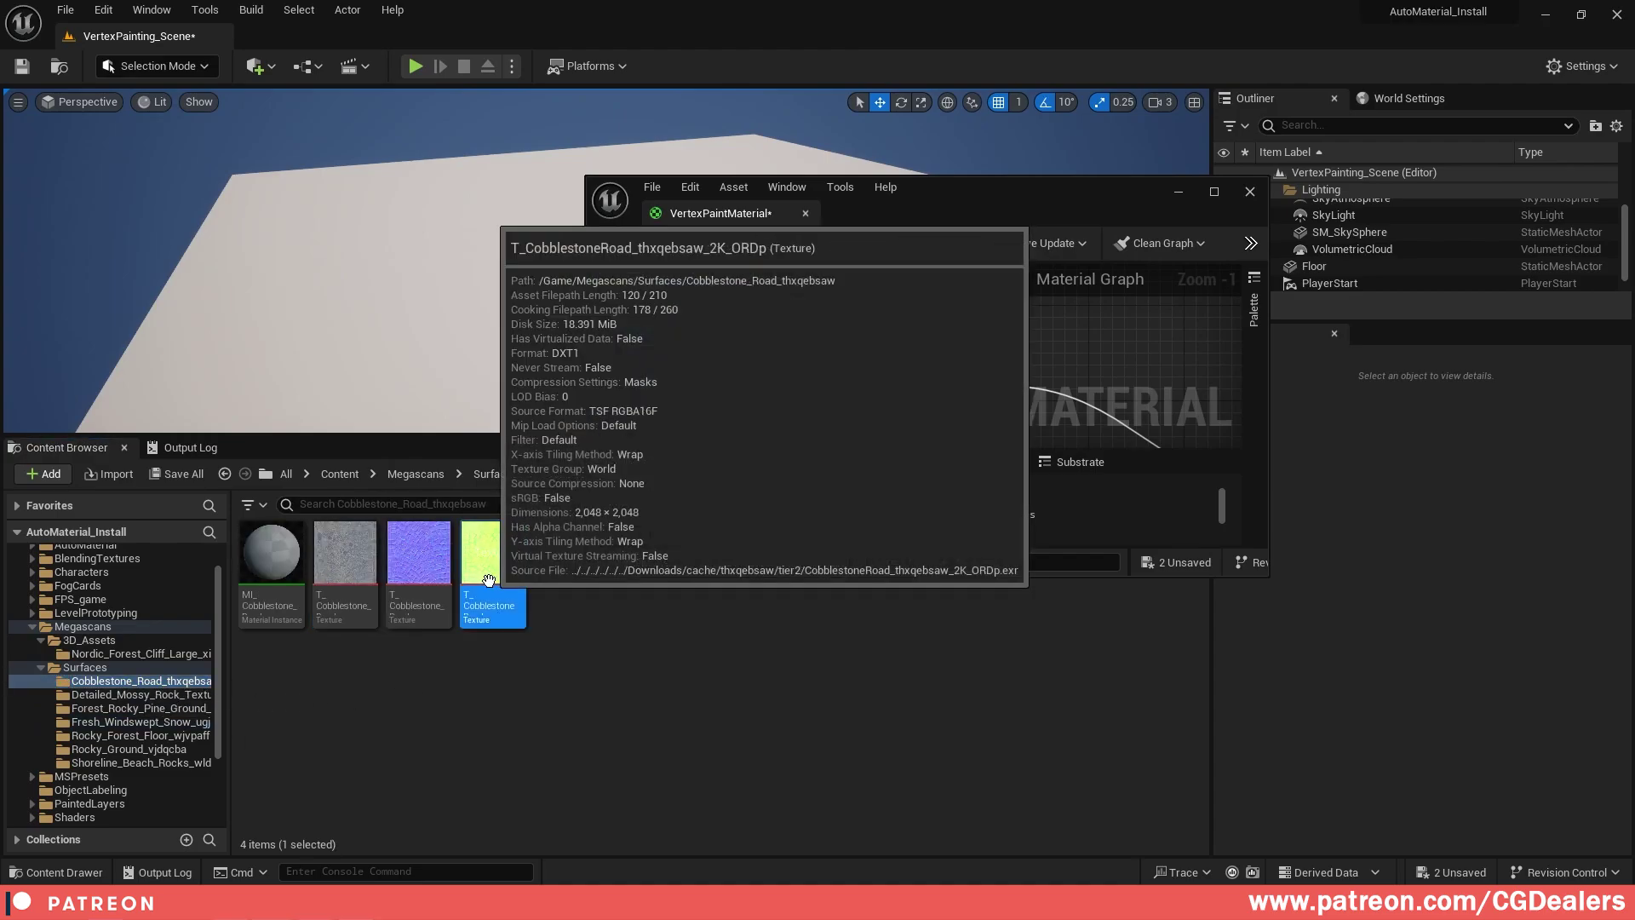
drag(676, 174, 262, 248)
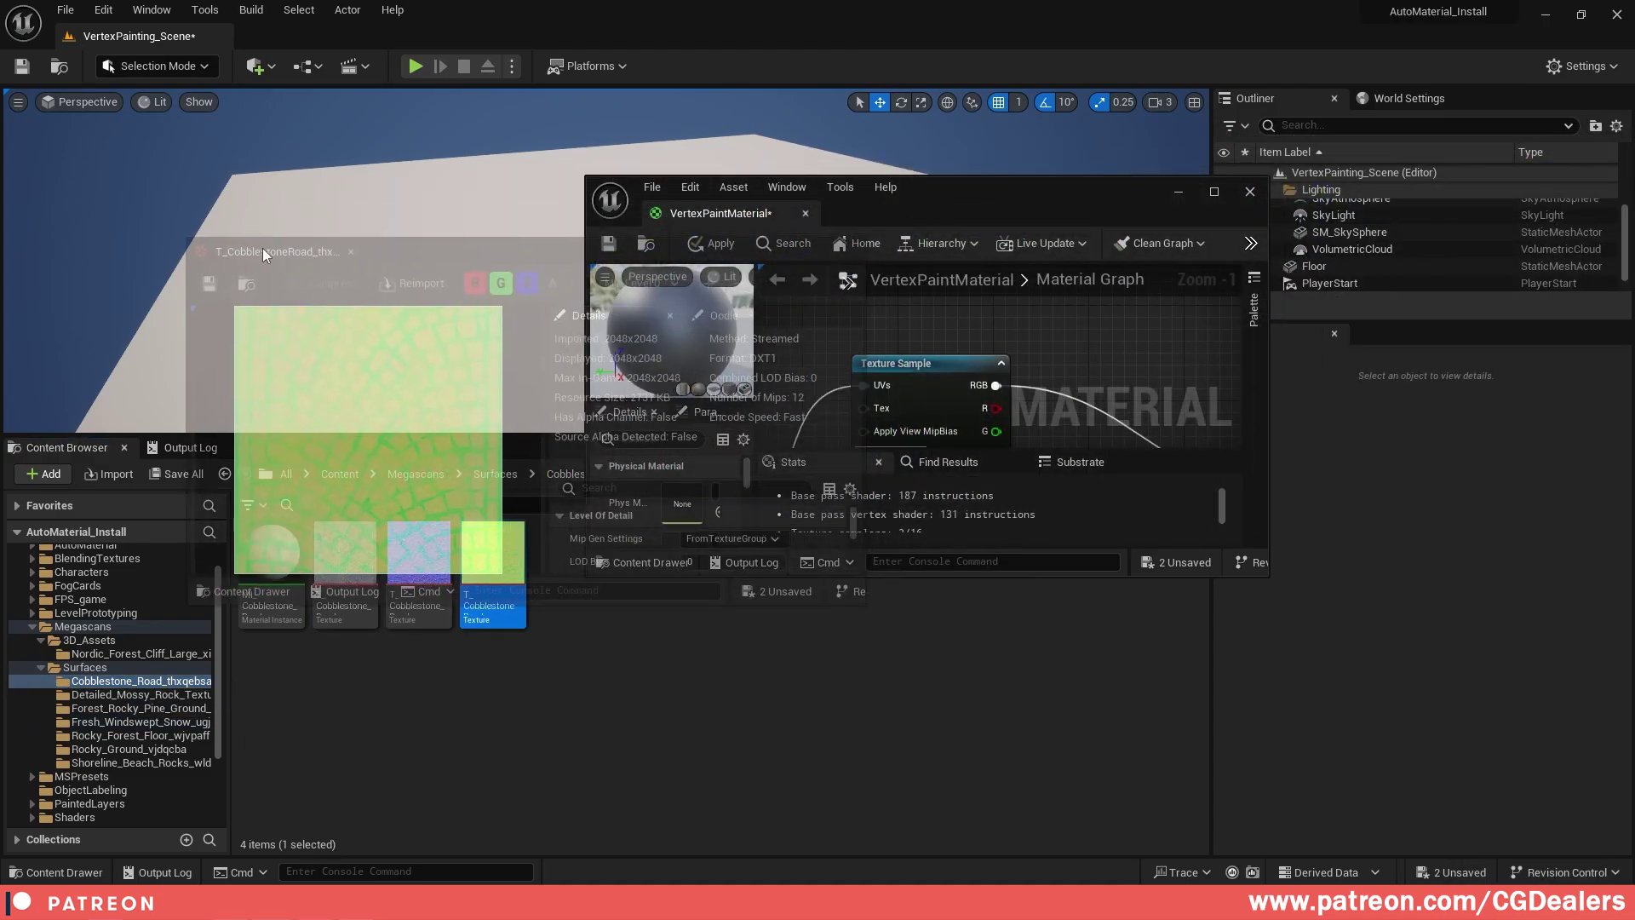
click(815, 254)
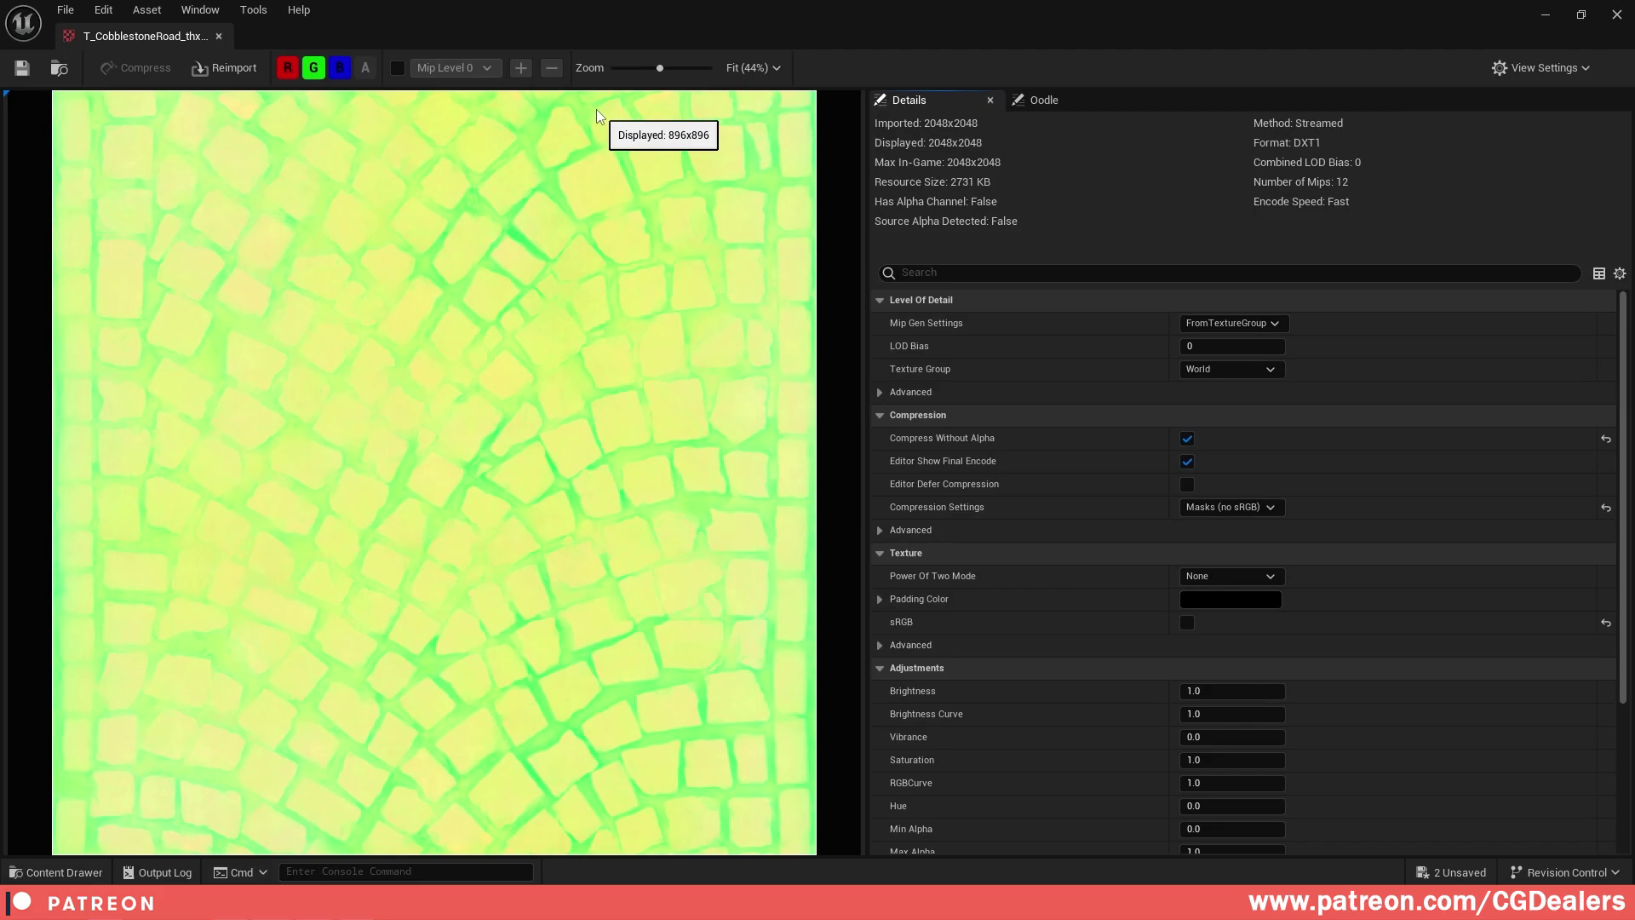
- Examine the red, green and blue channels of the cobblestone ORDp texture one at a time, and close the texture editor
click(341, 68)
click(322, 71)
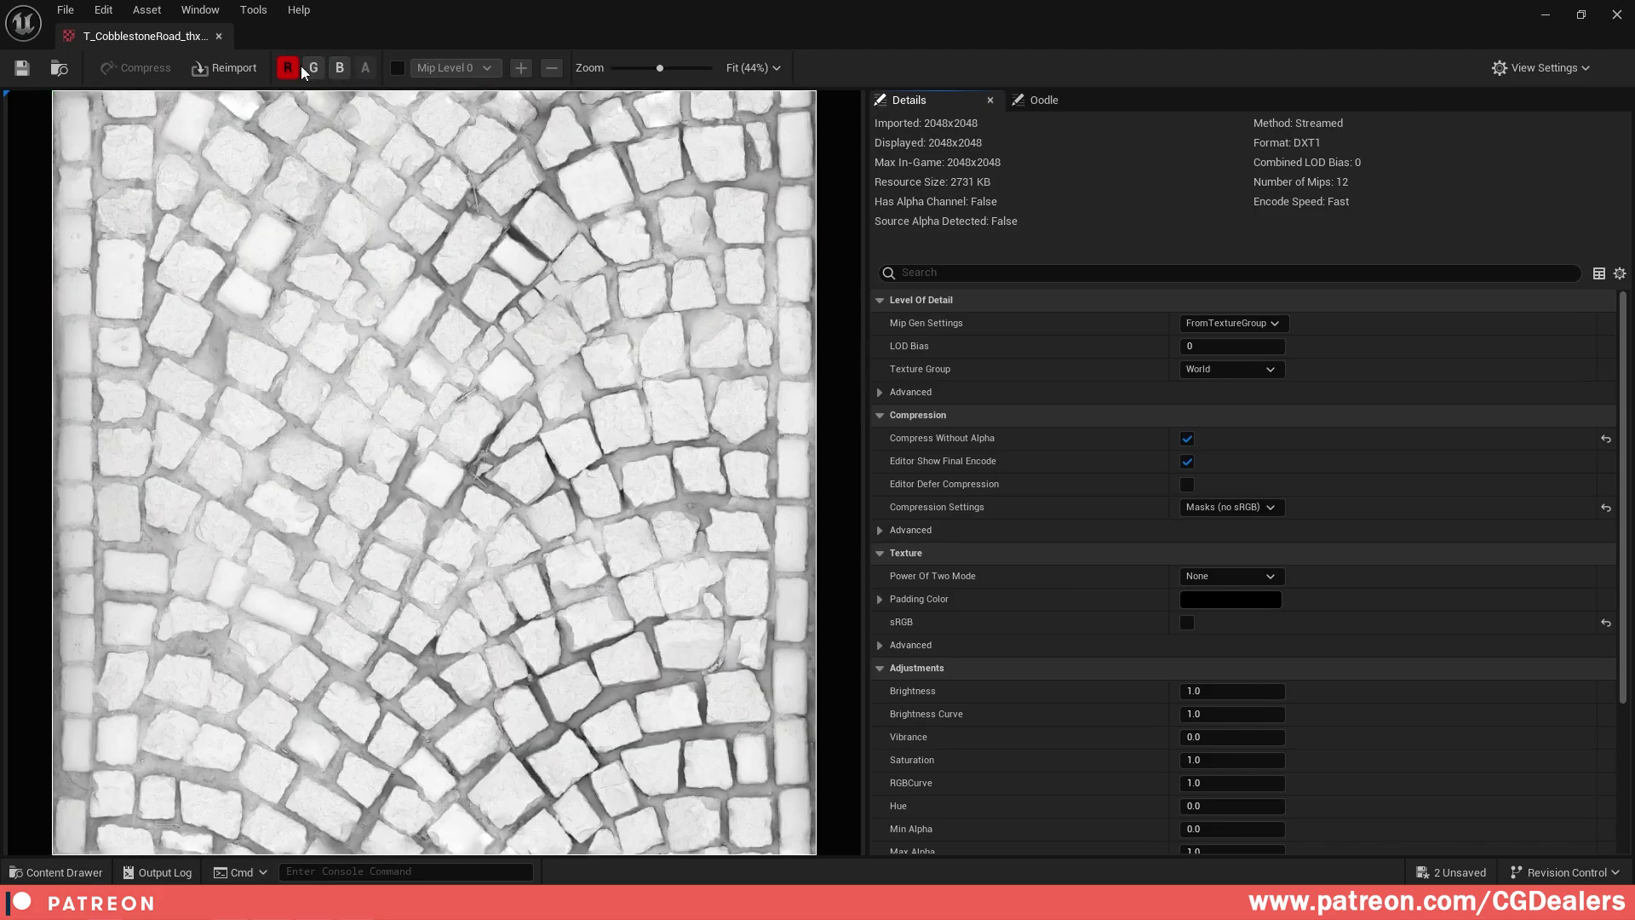
click(288, 68)
click(314, 68)
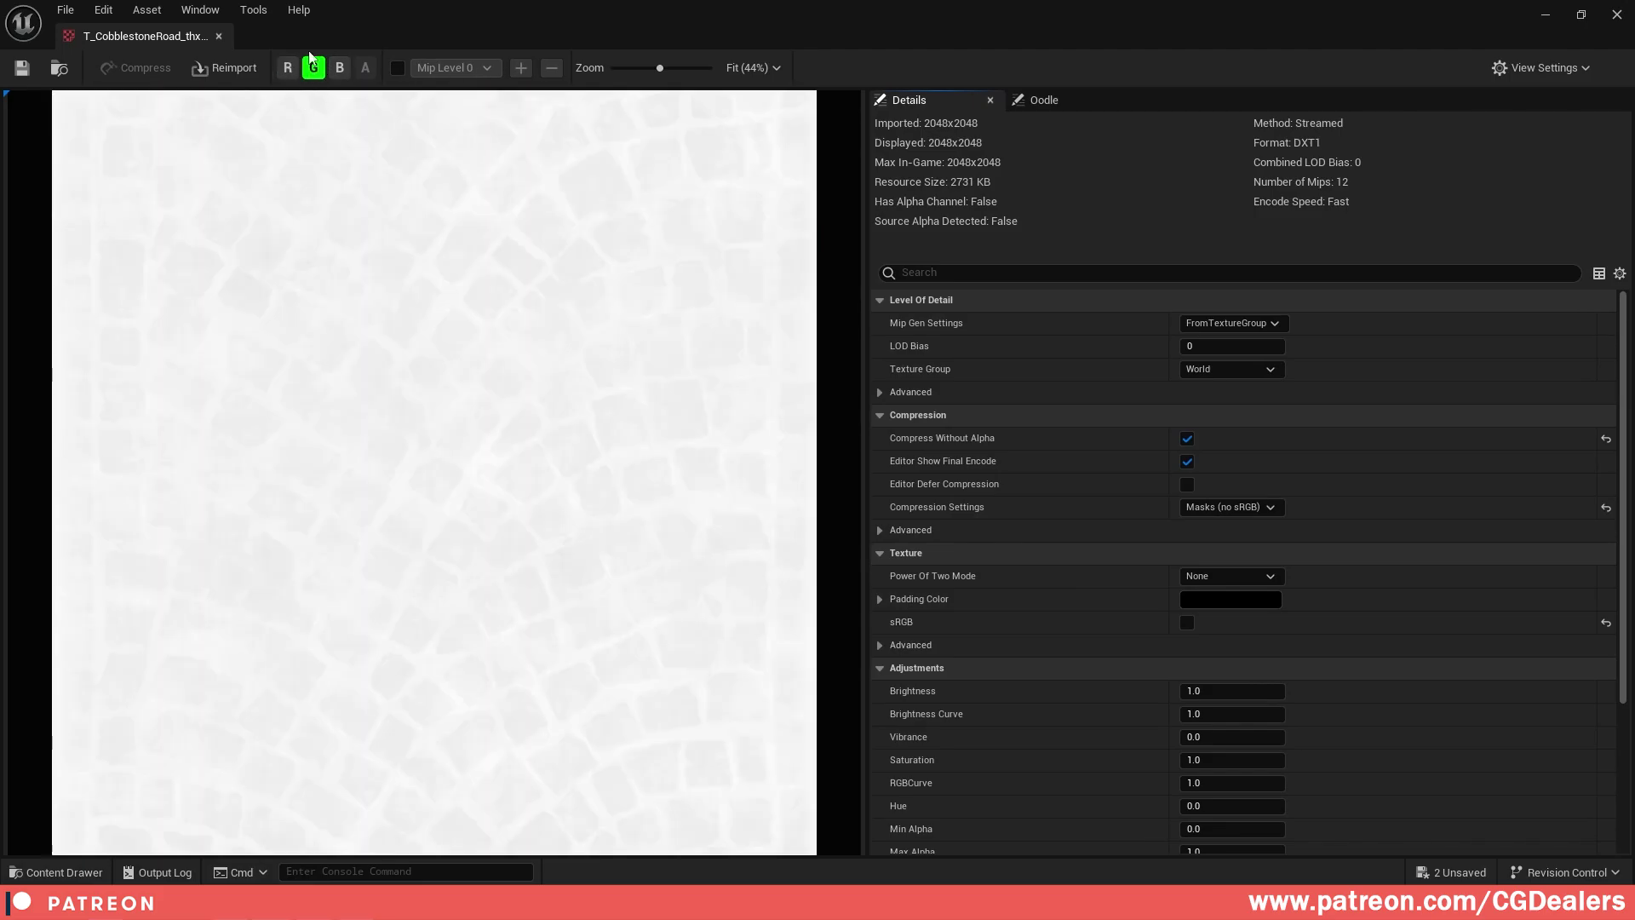
click(314, 68)
click(340, 69)
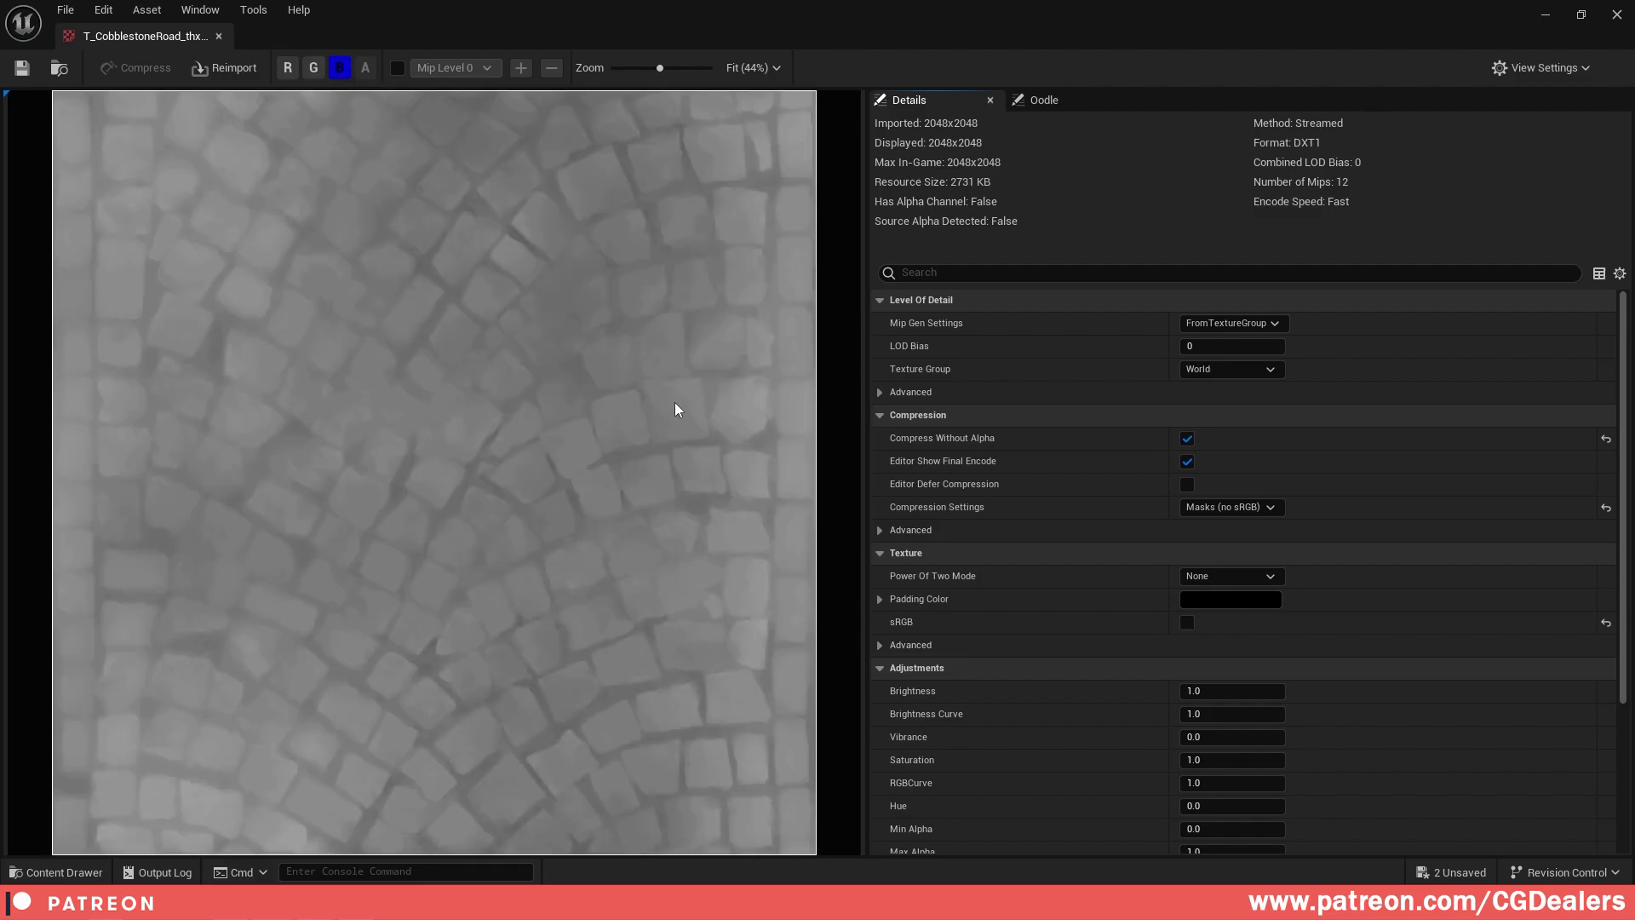
click(340, 69)
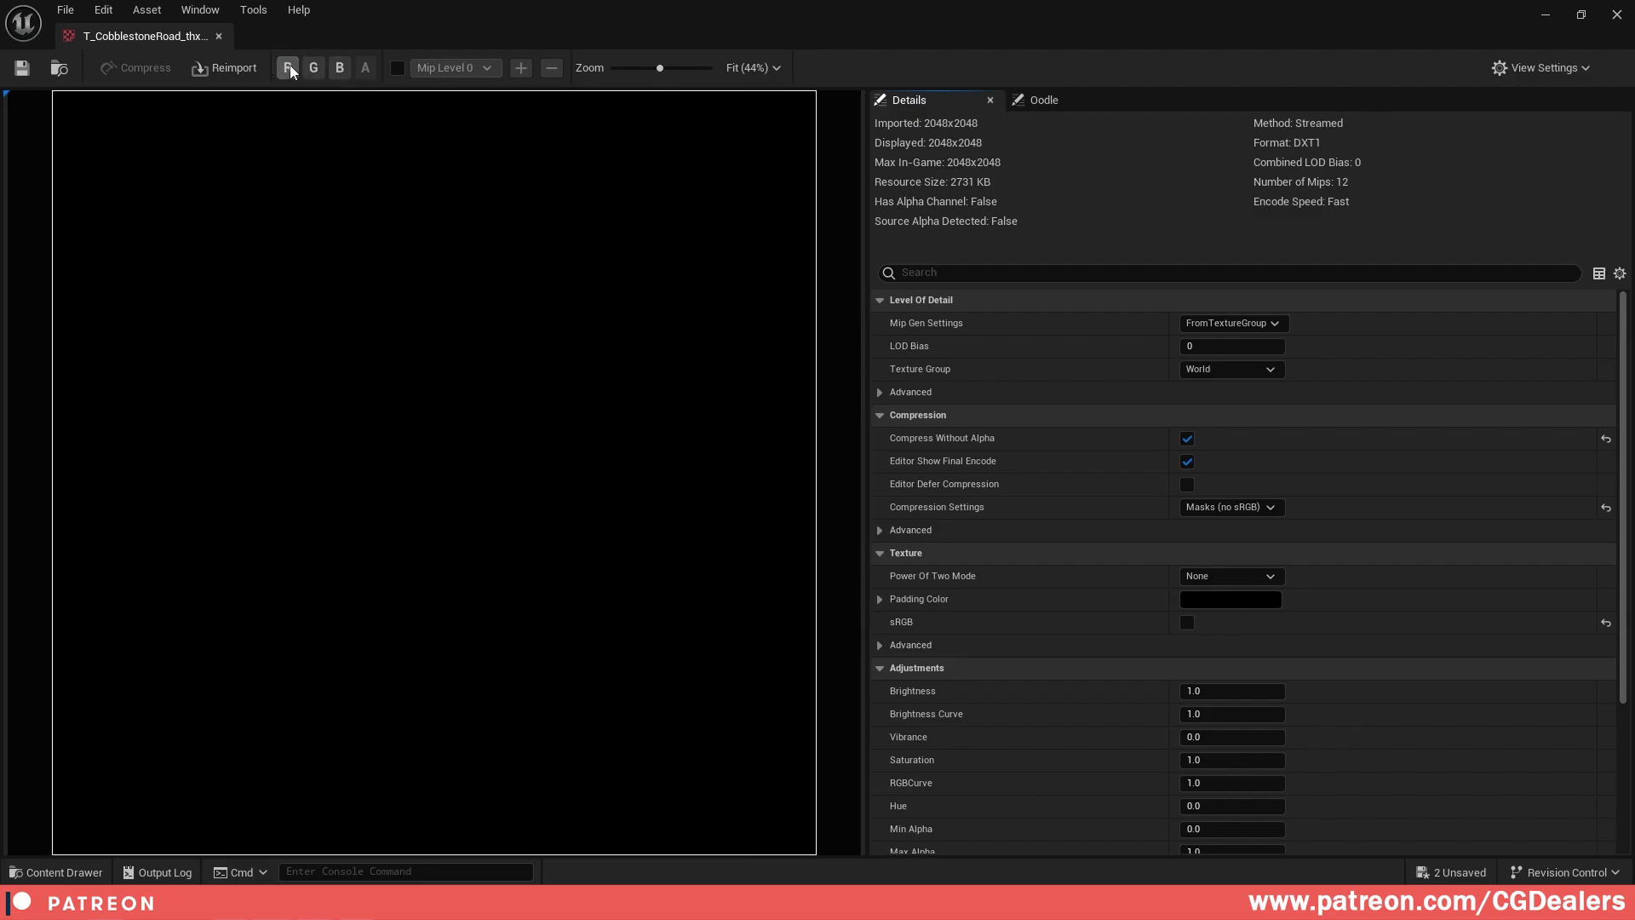
click(288, 68)
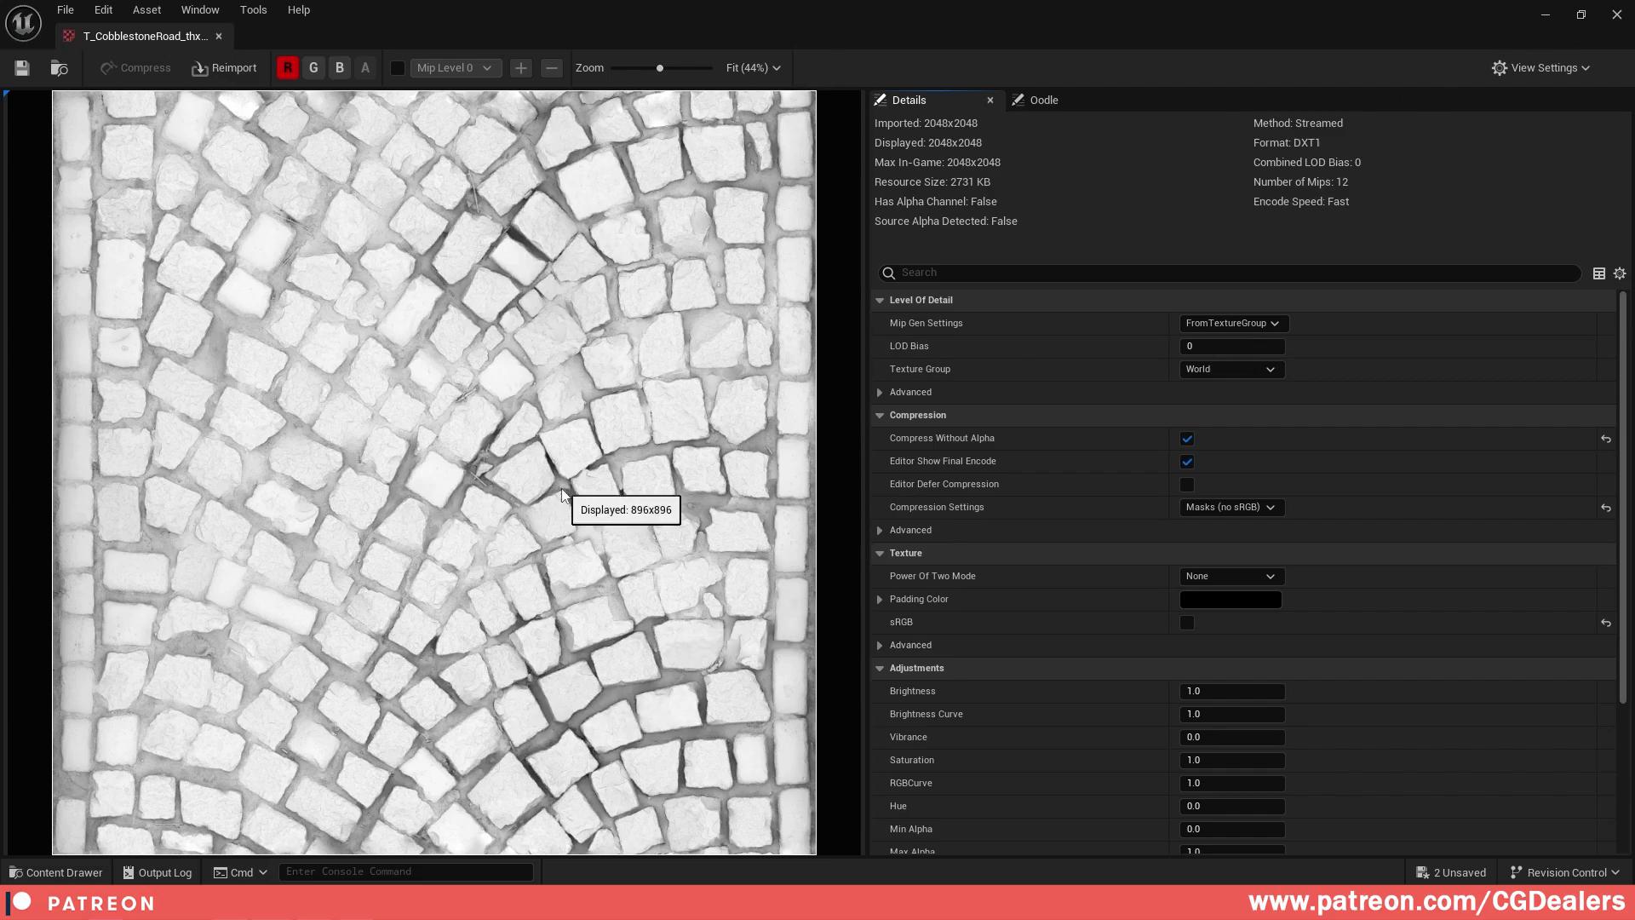
click(1616, 15)
- Back in the VertexPaintMaterial graph, add a OneMinus node fed by the red output of the cobblestone mask Texture Sample
click(1218, 196)
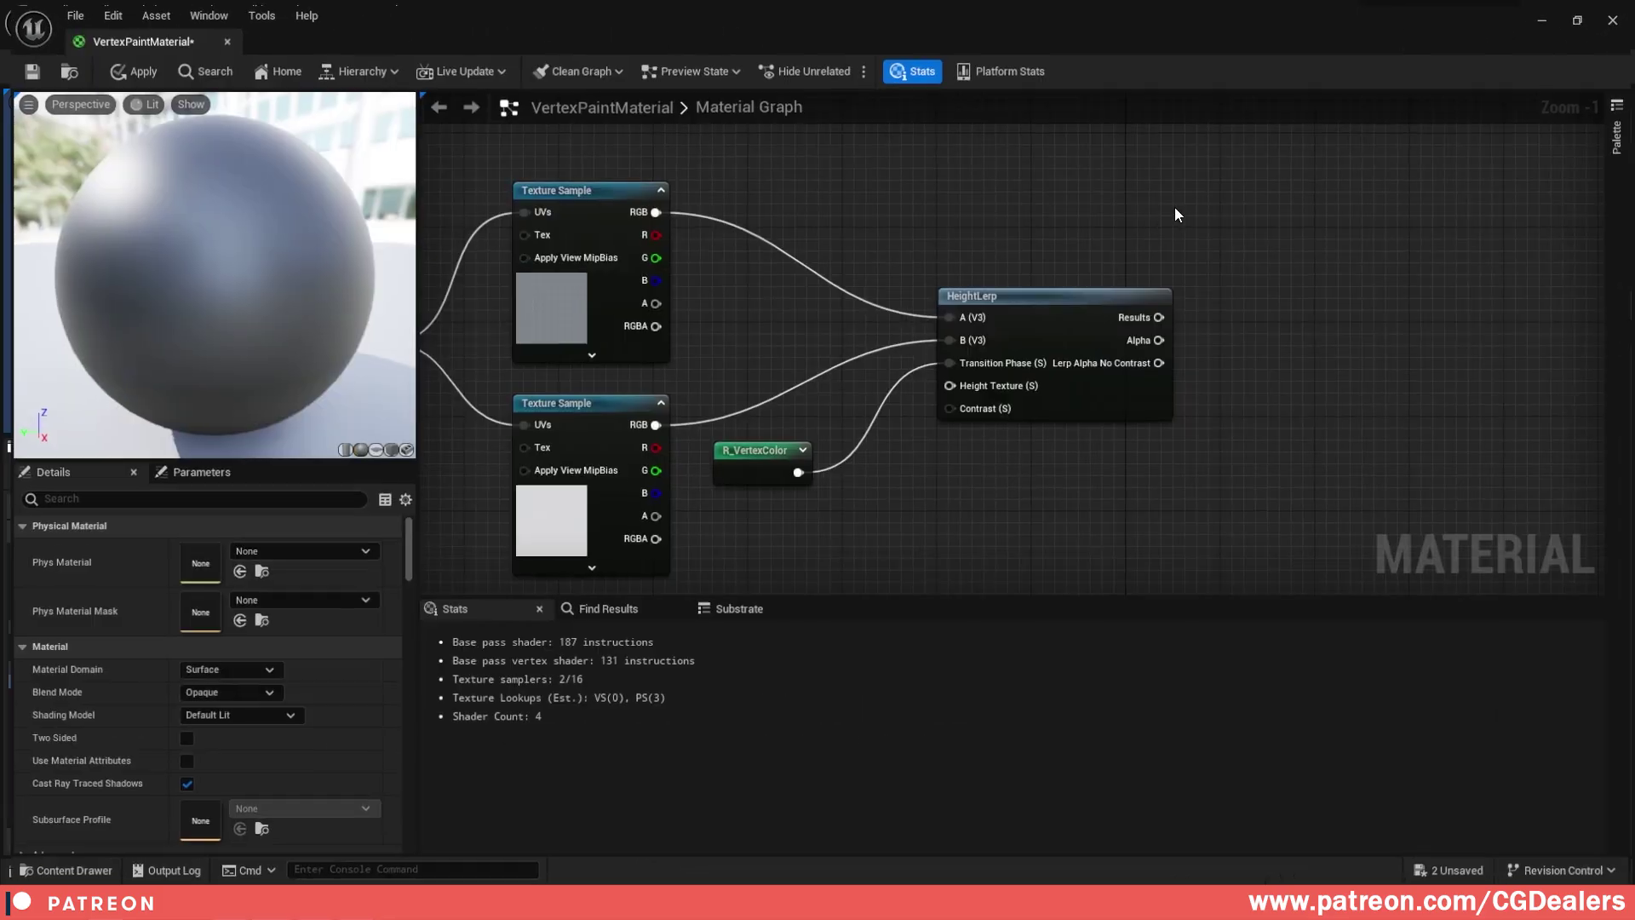
scroll(811, 528, down, 4)
right_drag(811, 530, 830, 237)
scroll(807, 387, up, 6)
right_drag(887, 286, 838, 322)
click(724, 301)
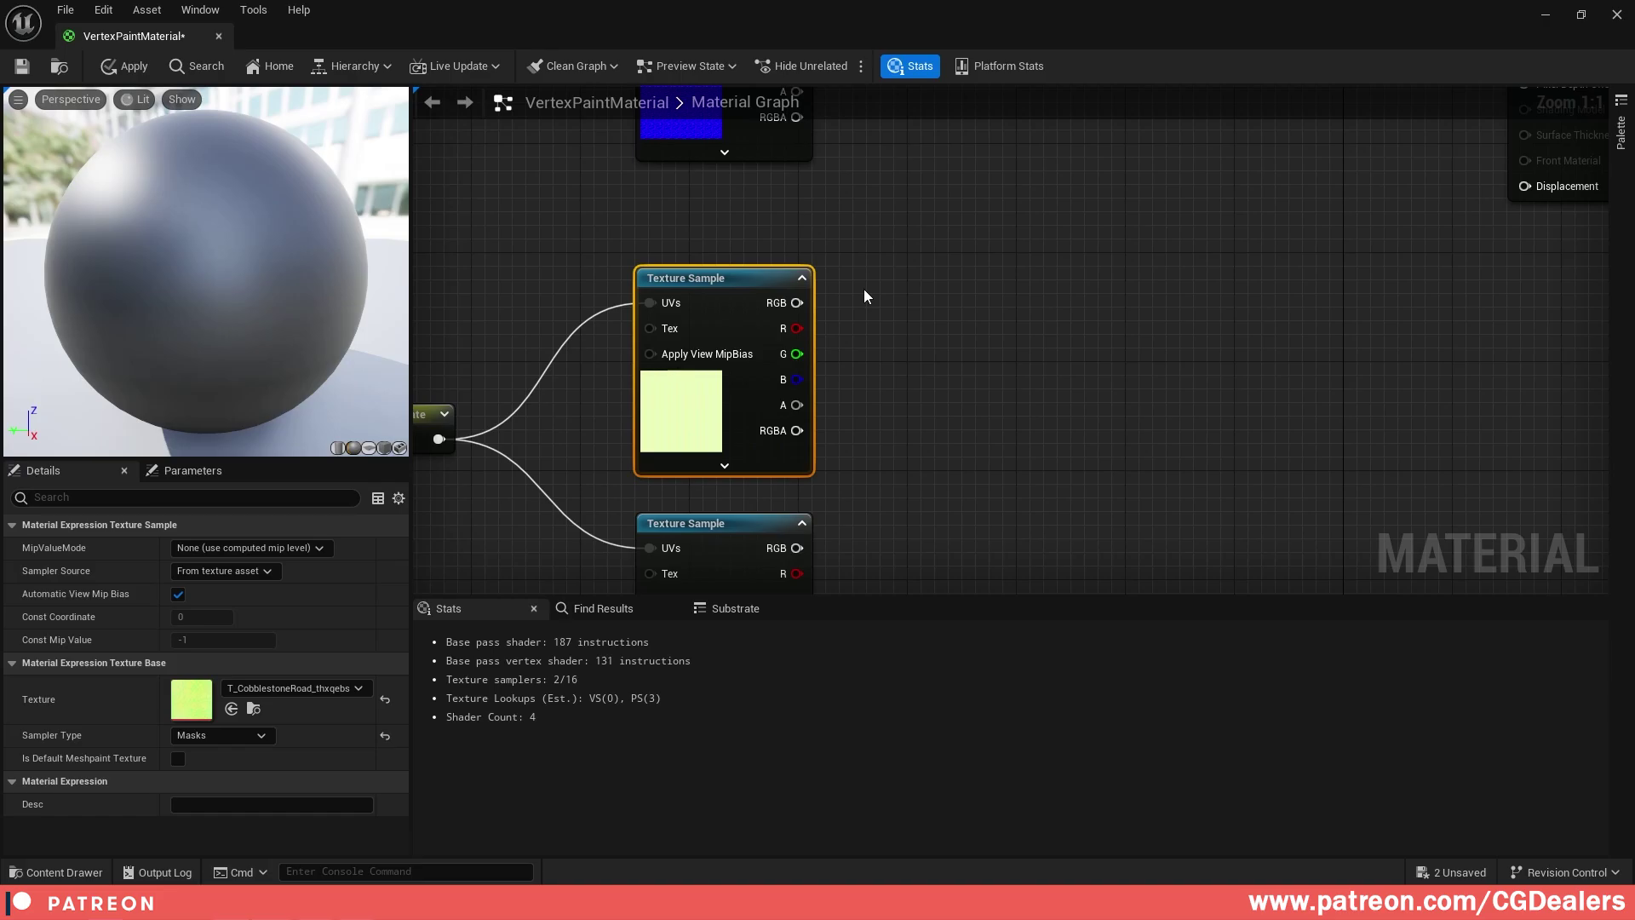
right_drag(864, 289, 863, 312)
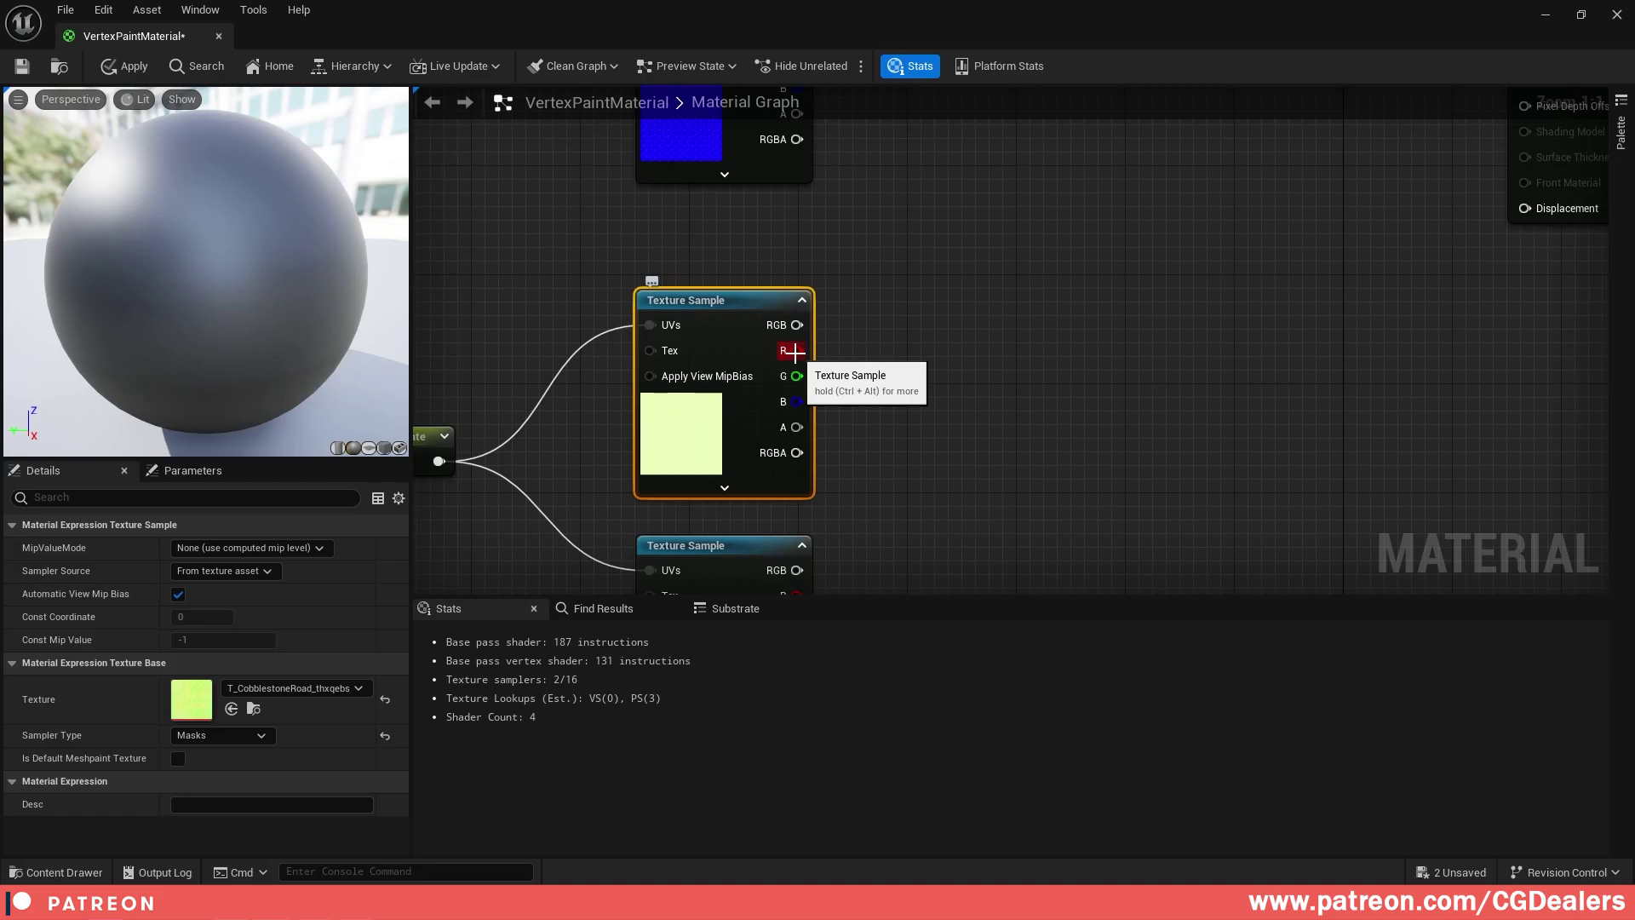
drag(794, 352, 903, 317)
text(onemi)
key(Return)
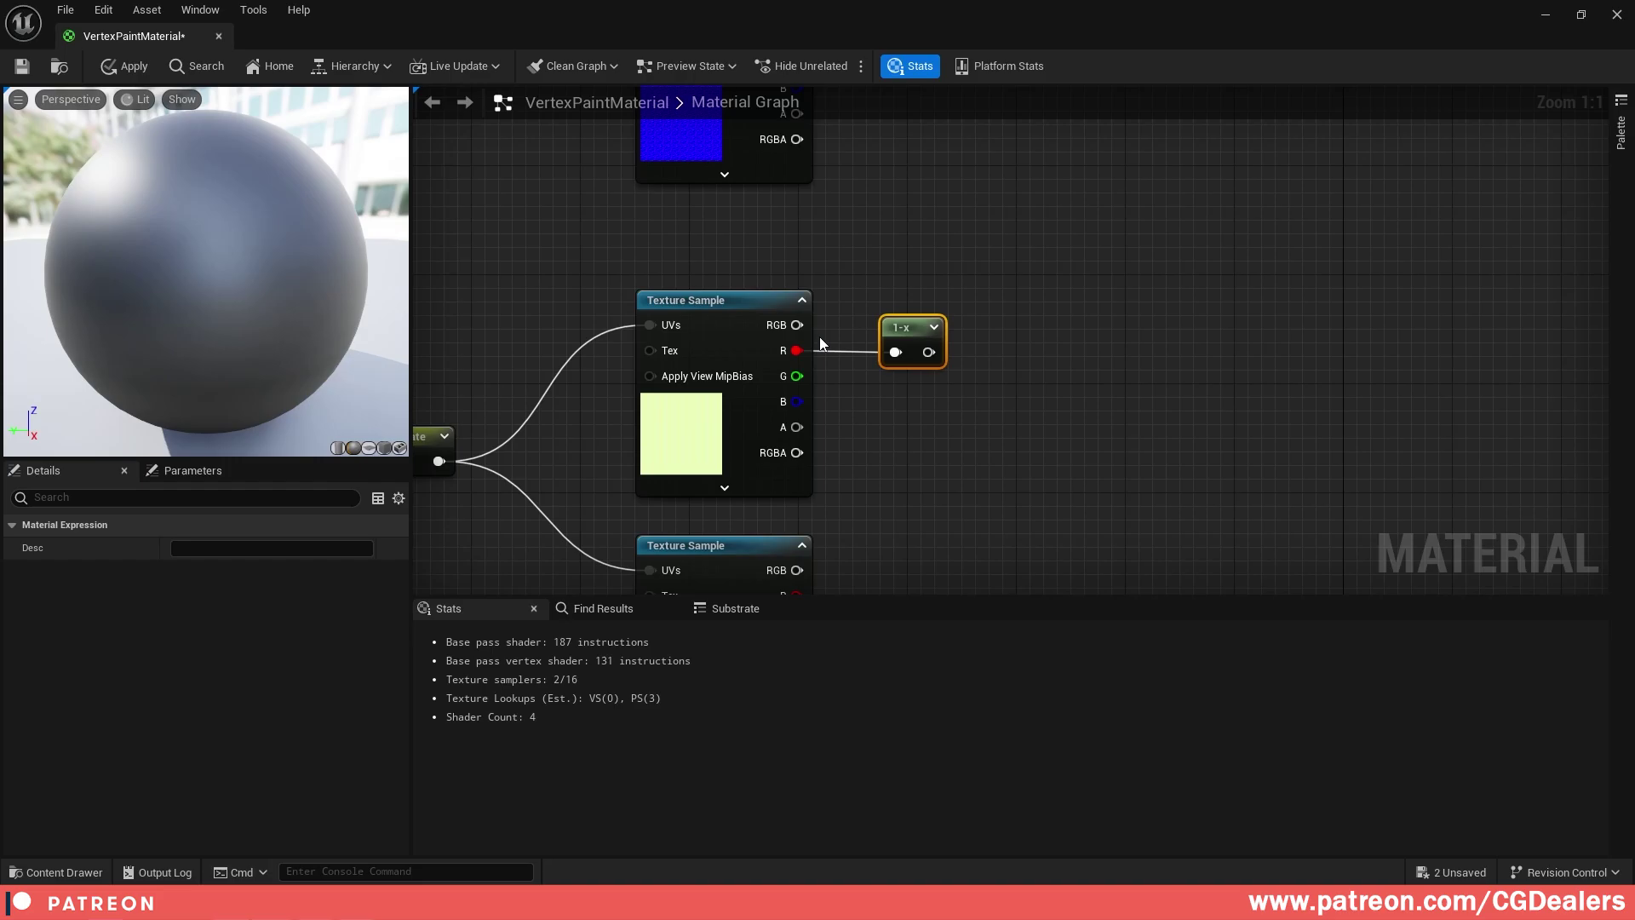
- Create a named reroute declaration called Road_heightmap from the OneMinus node's output
drag(918, 328, 1088, 342)
text(named)
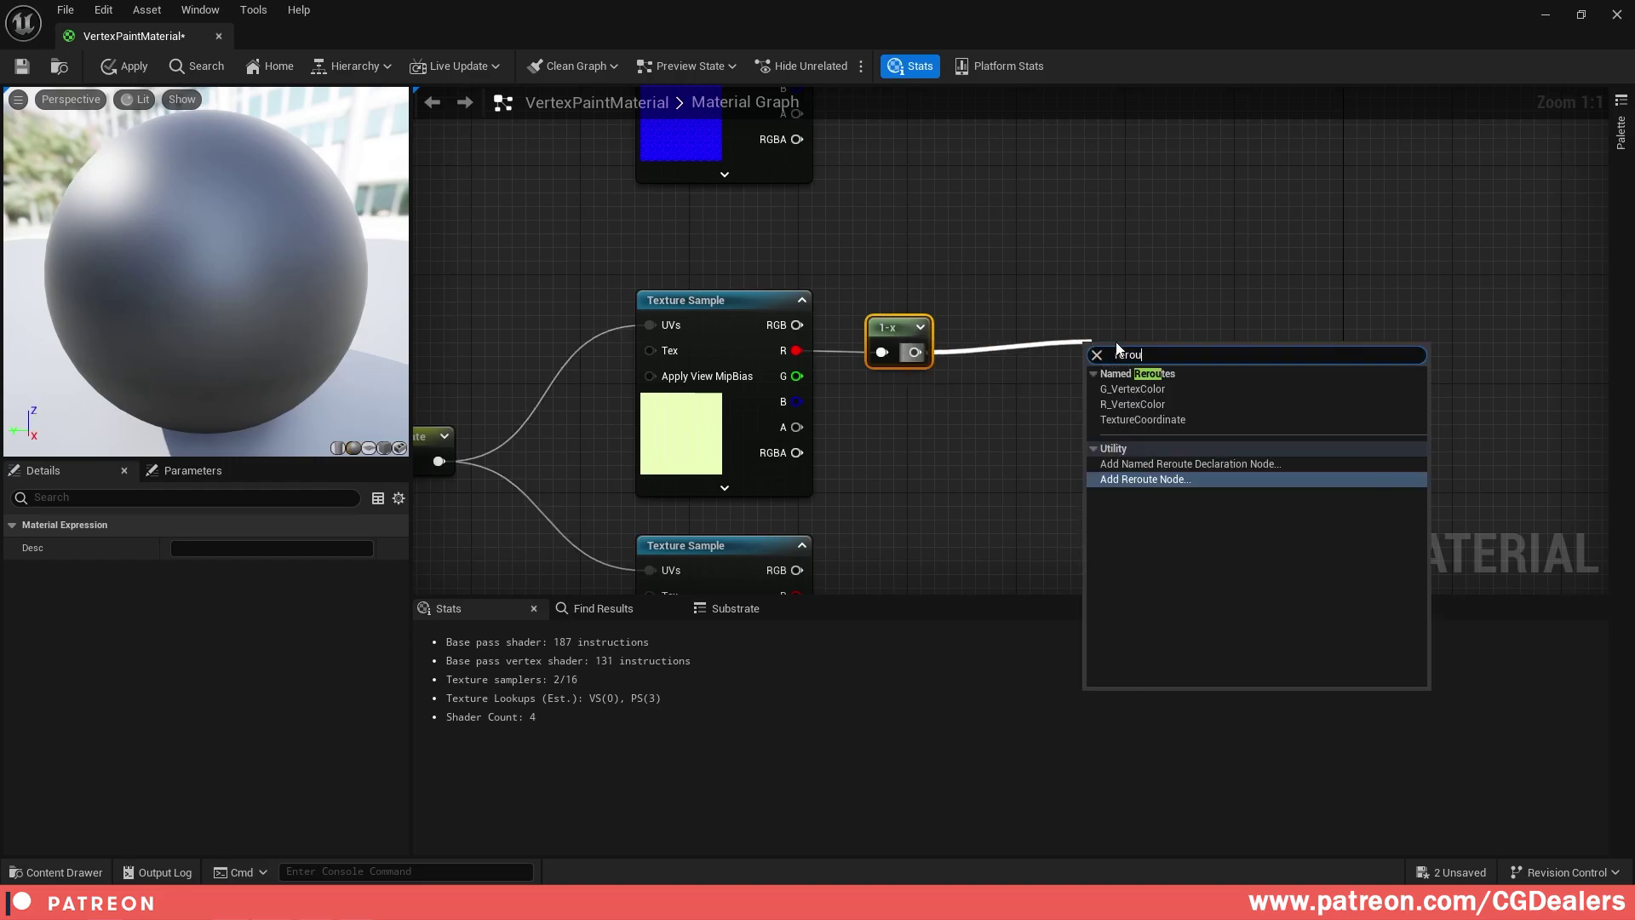
key(Return)
text(RoadHeight)
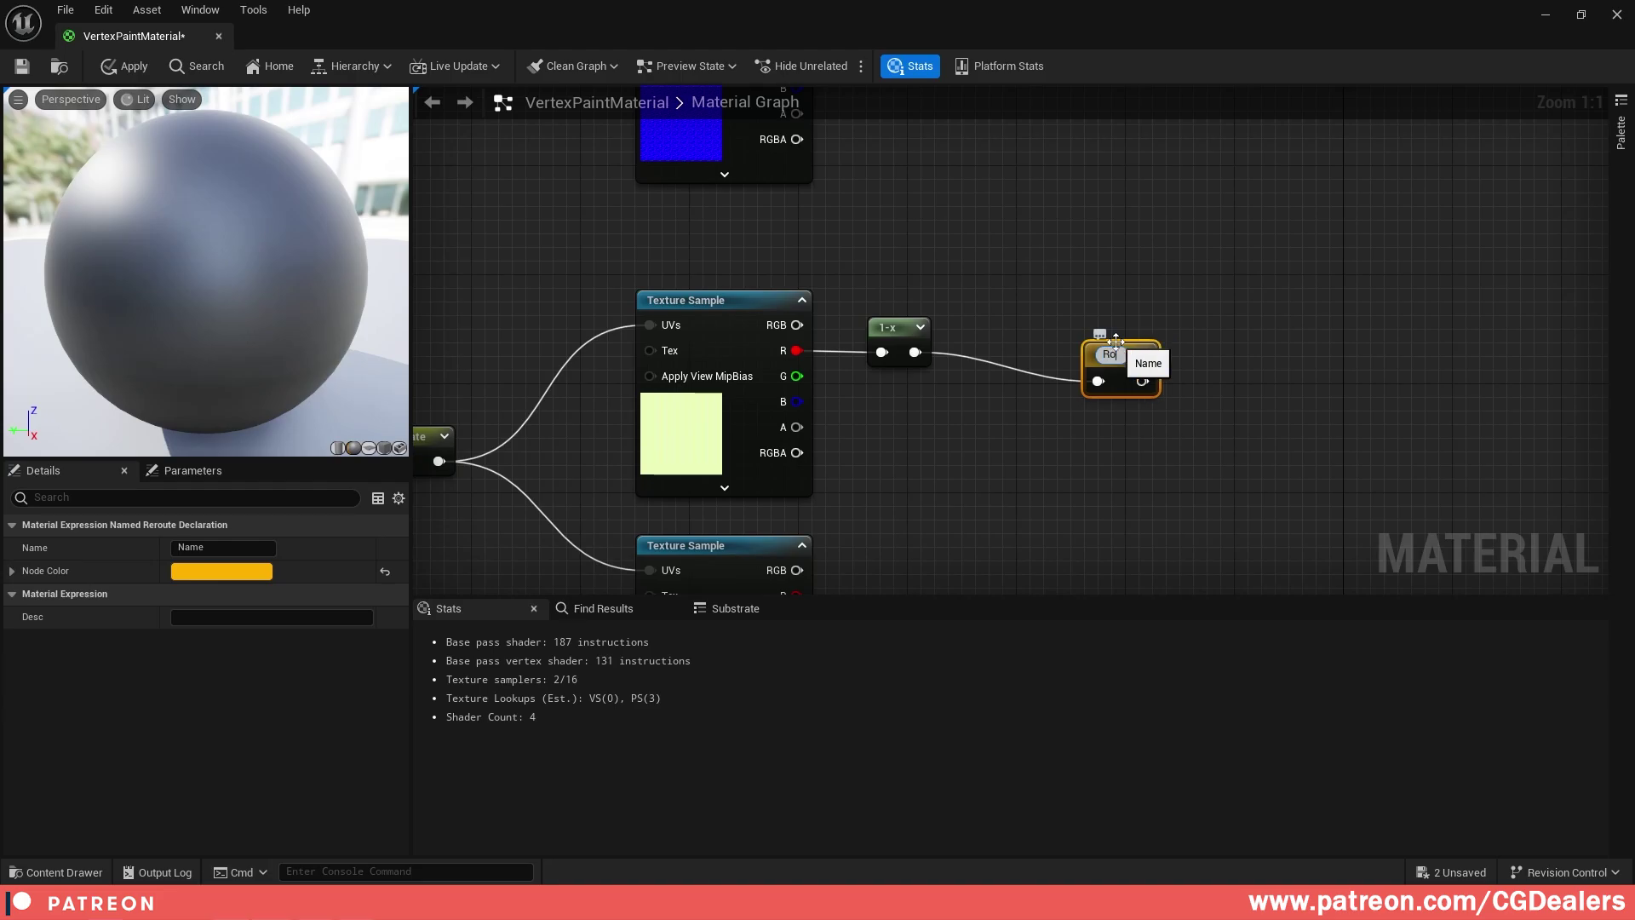
key(Return)
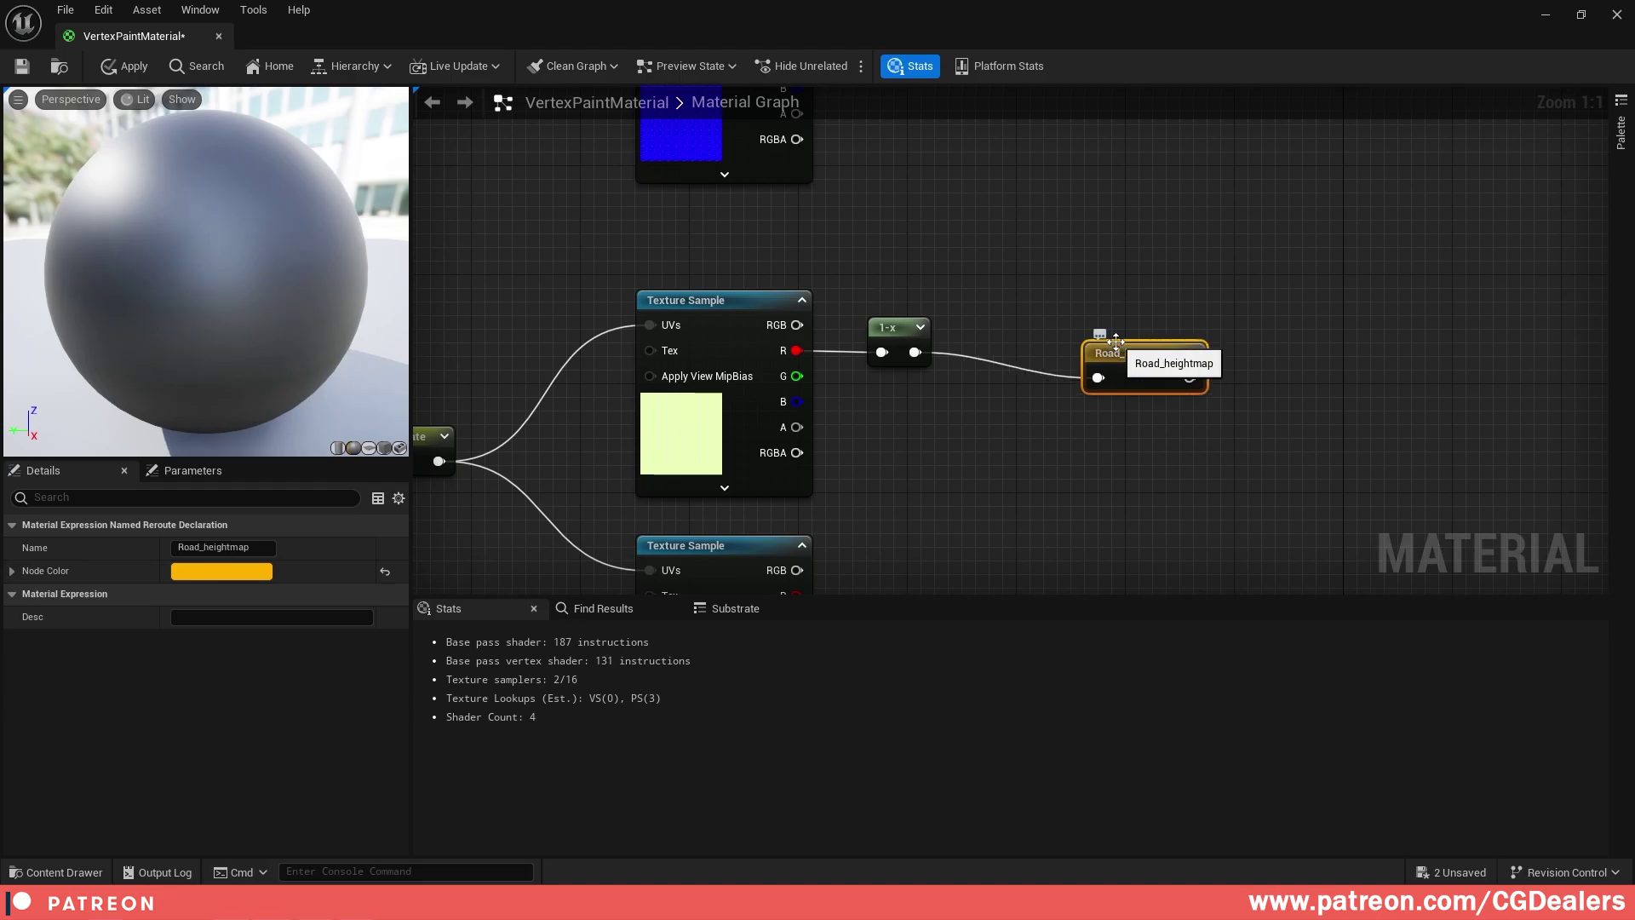
- Move Road_heightmap closer to the OneMinus node and straighten the connections between the mask Texture Sample, OneMinus and Road_heightmap
drag(1113, 353, 1020, 325)
drag(696, 262, 1167, 416)
key(q)
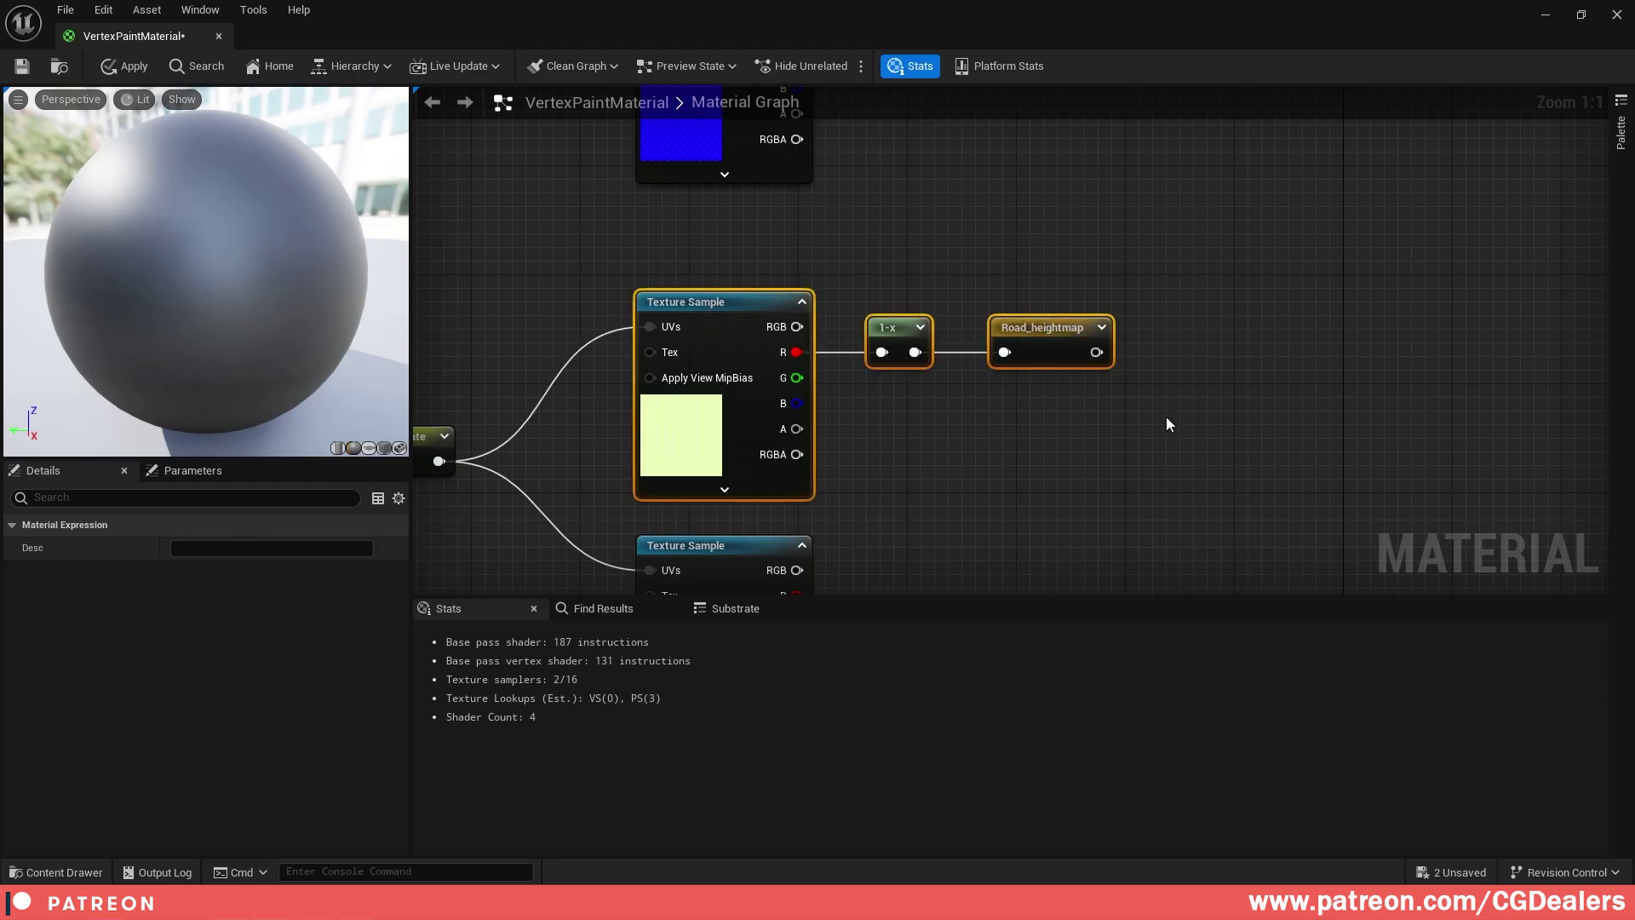
click(959, 272)
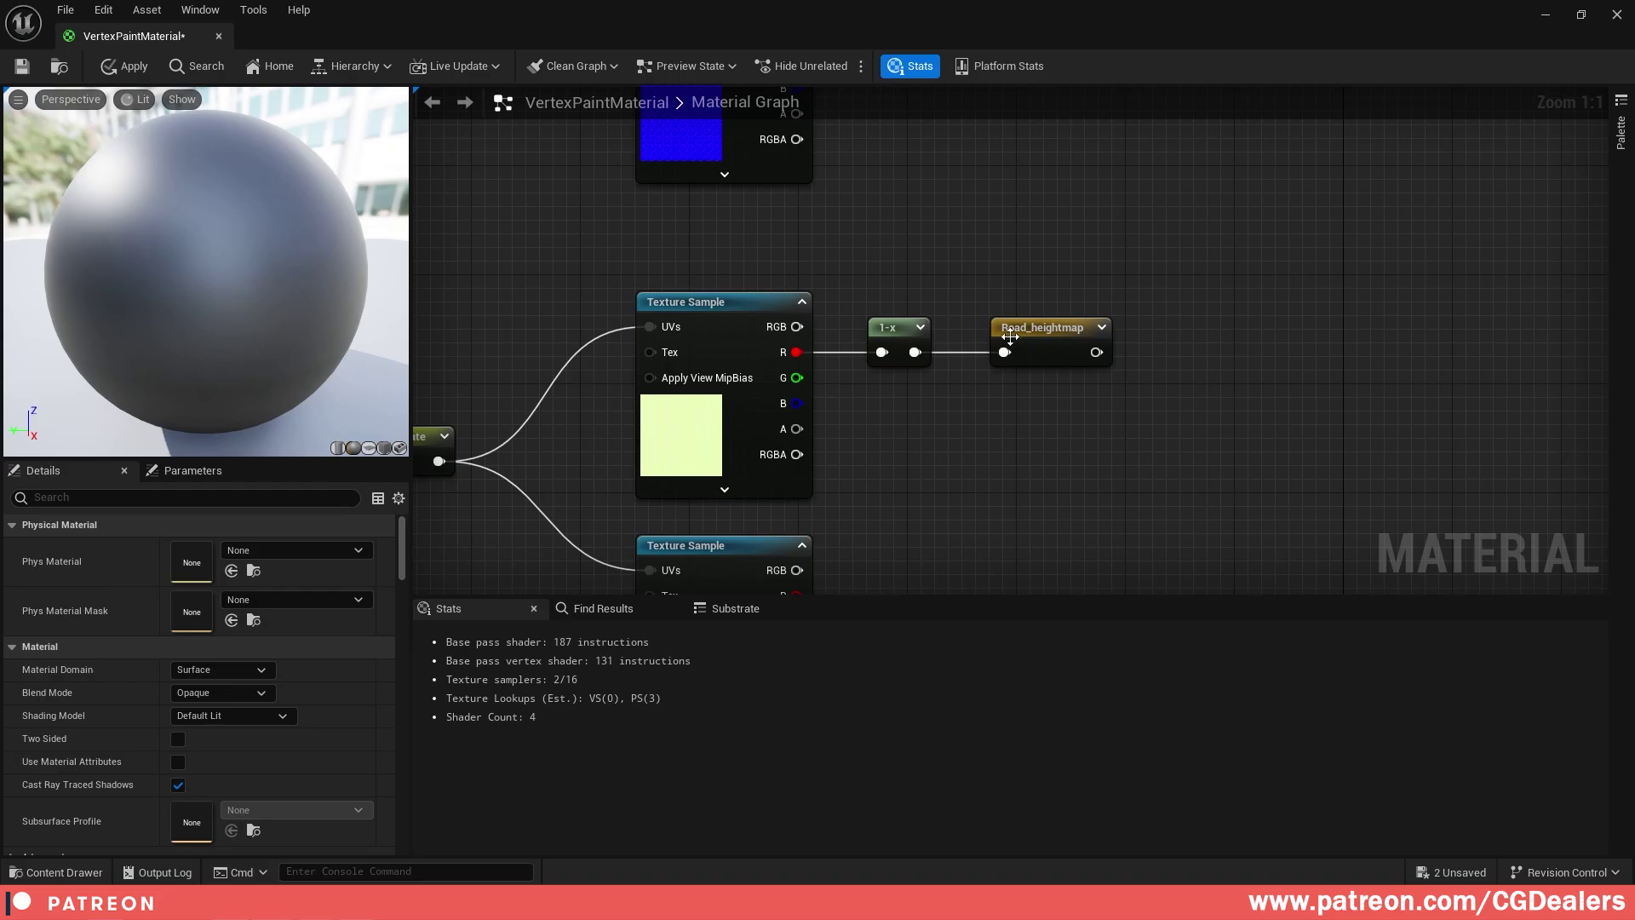
- Add a Road_heightmap named reroute below R_VertexColor and connect it to the HeightLerp's Height Texture input
scroll(1061, 309, down, 5)
scroll(943, 293, up, 5)
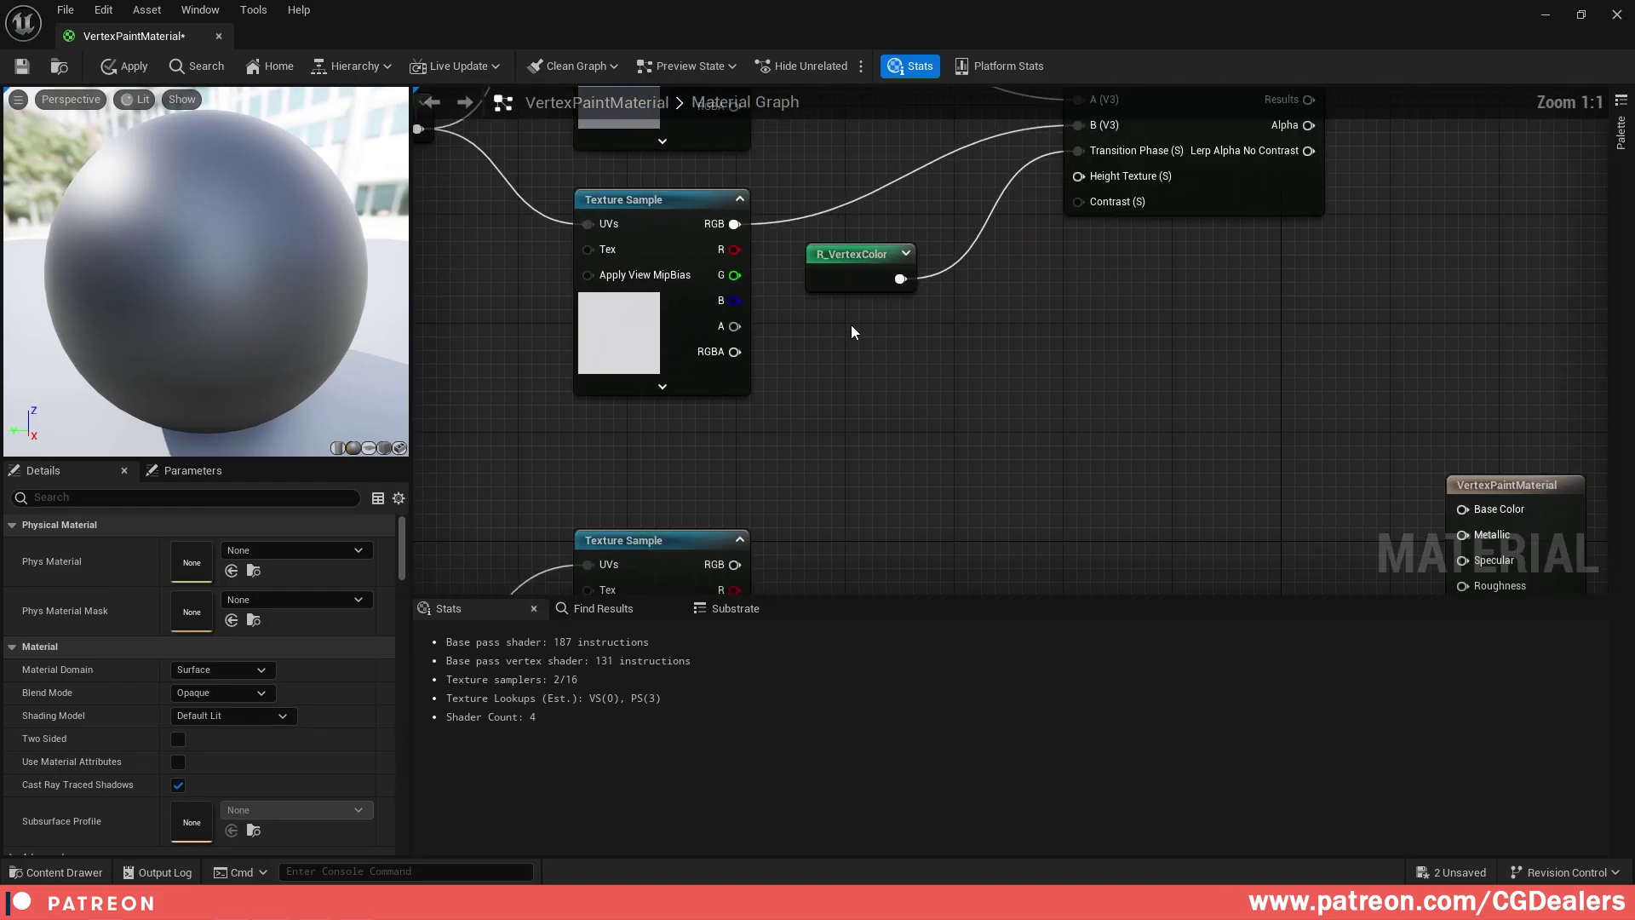
right_click(852, 327)
click(919, 402)
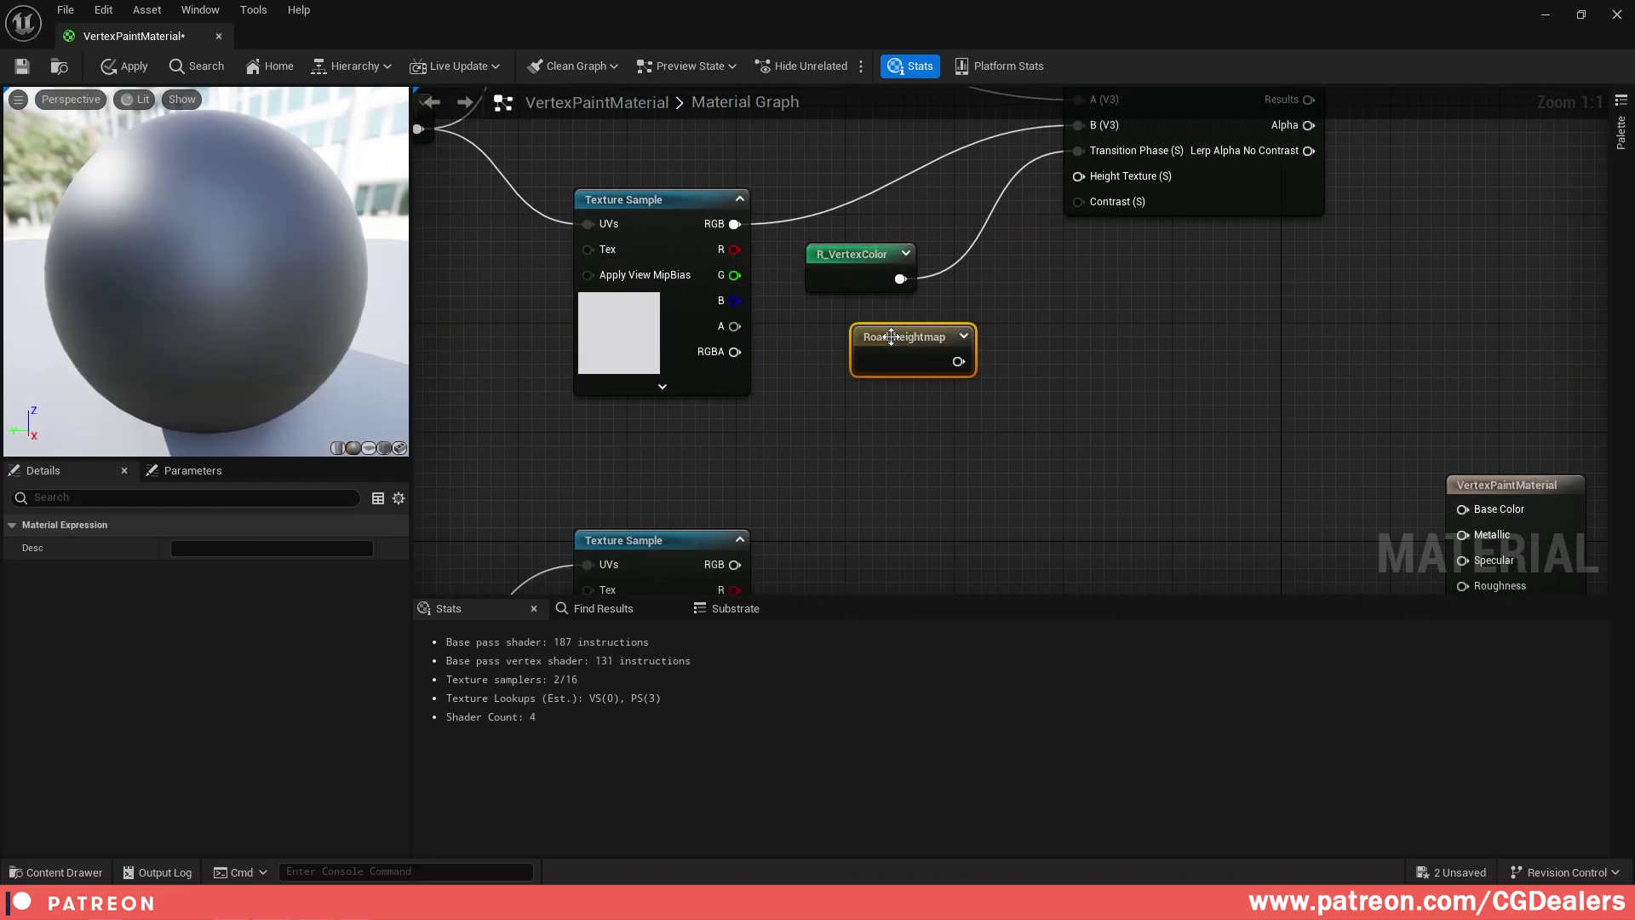
drag(891, 336, 1079, 184)
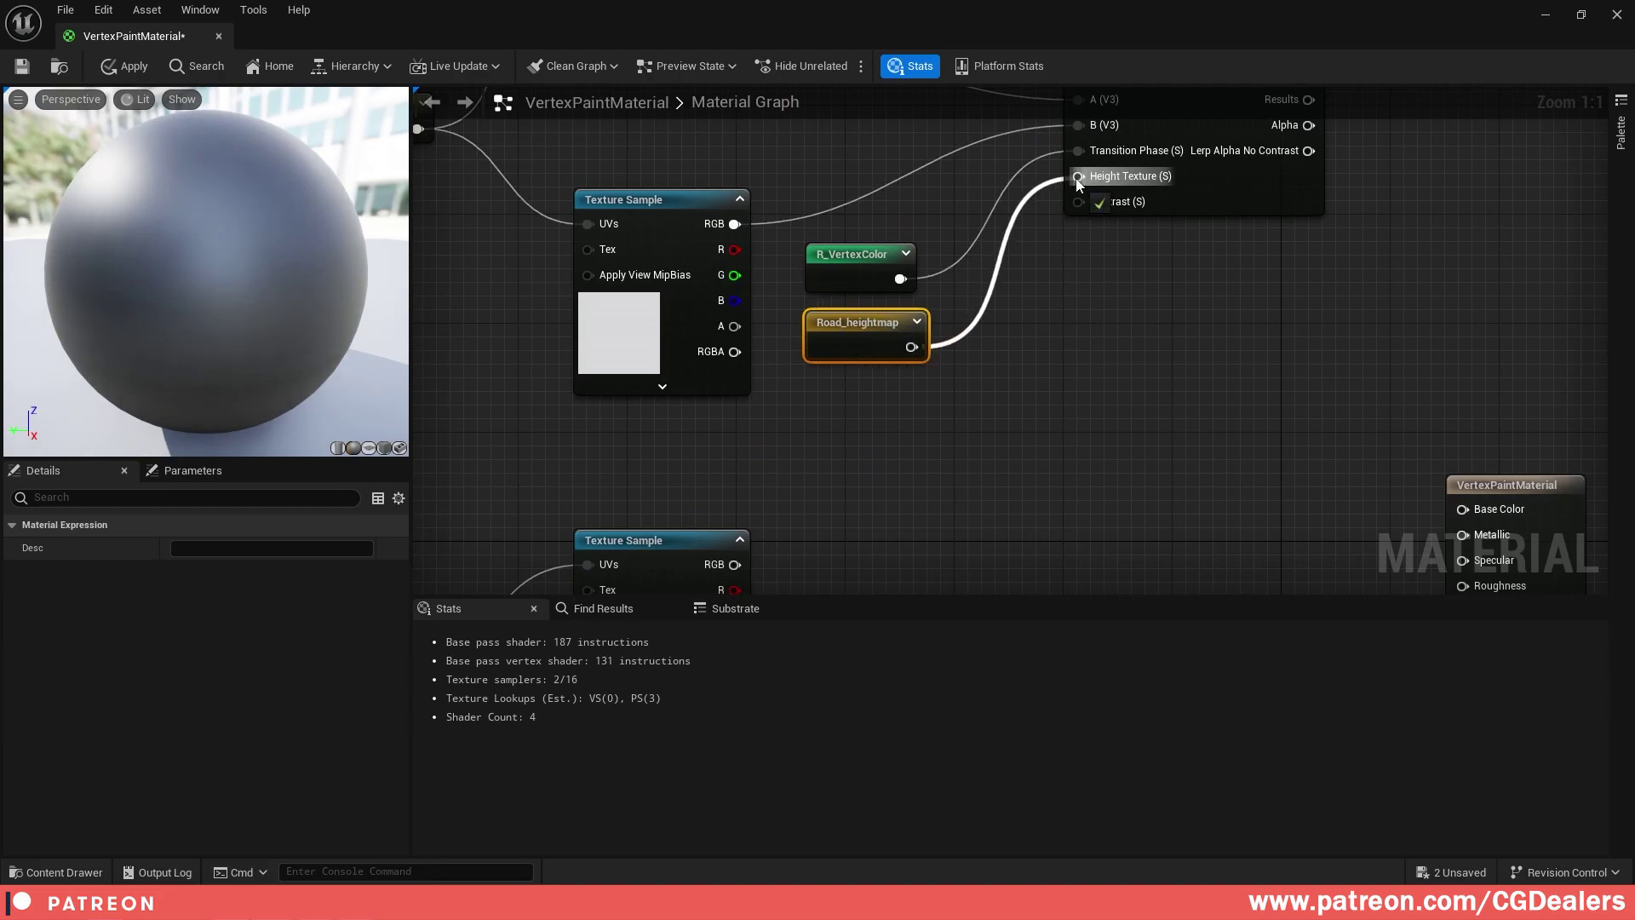
- Move the base color Texture Samples, TextureCoordinate, HeightLerp and its reroutes up, away from the normal map nodes
scroll(1069, 247, down, 3)
right_drag(843, 167, 927, 288)
scroll(927, 287, down, 2)
drag(731, 173, 1165, 390)
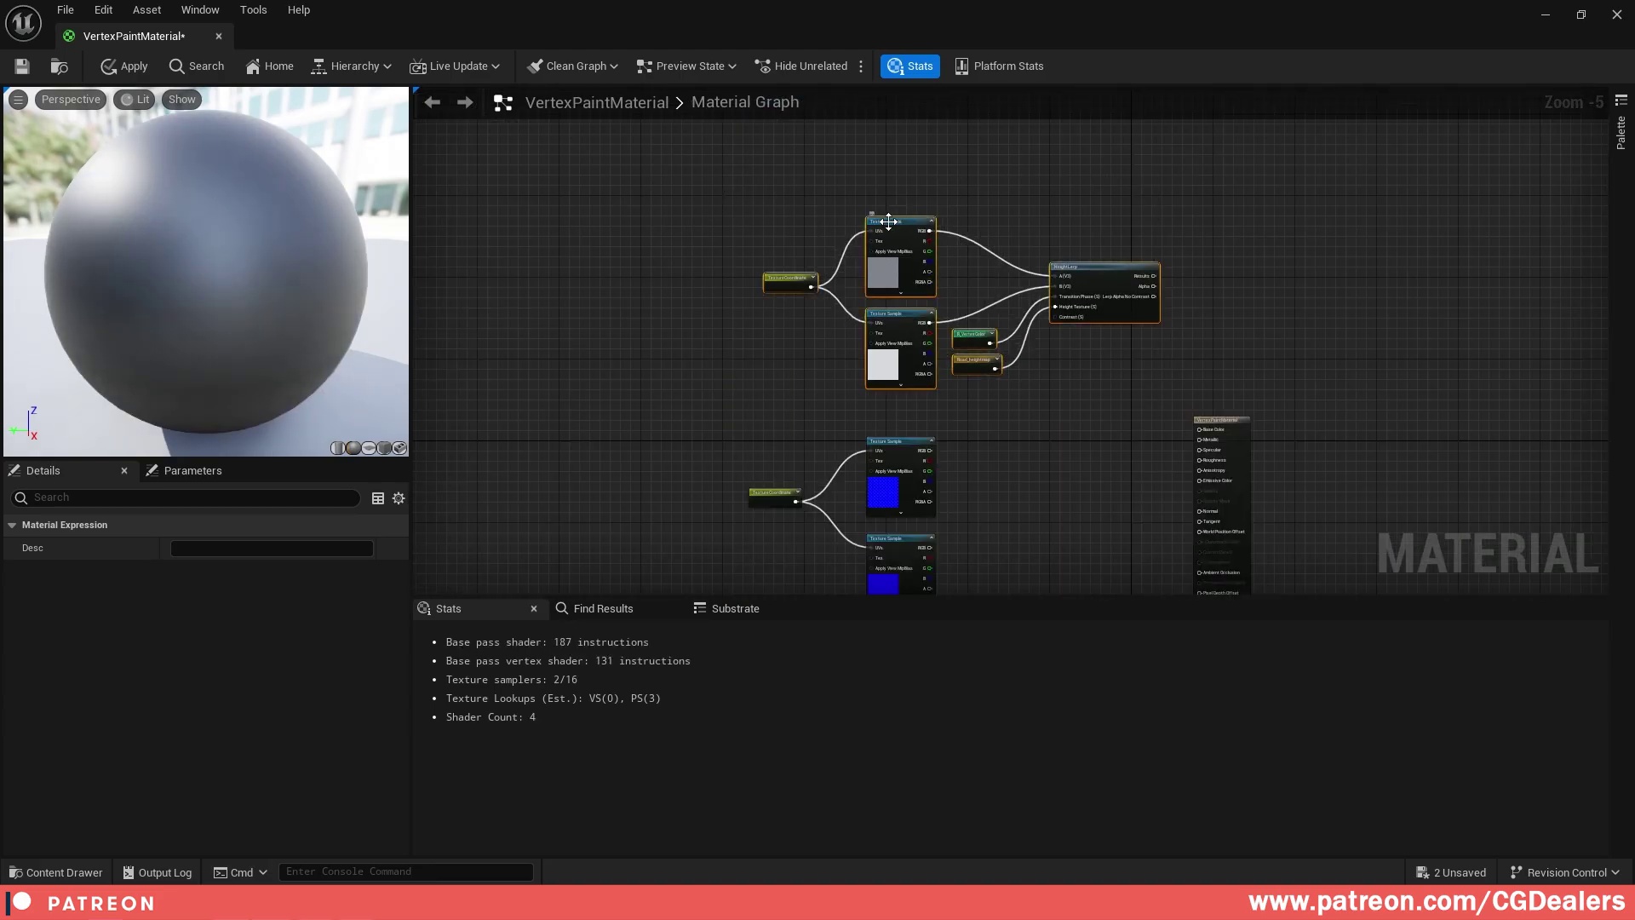
drag(889, 222, 886, 143)
scroll(1054, 235, up, 4)
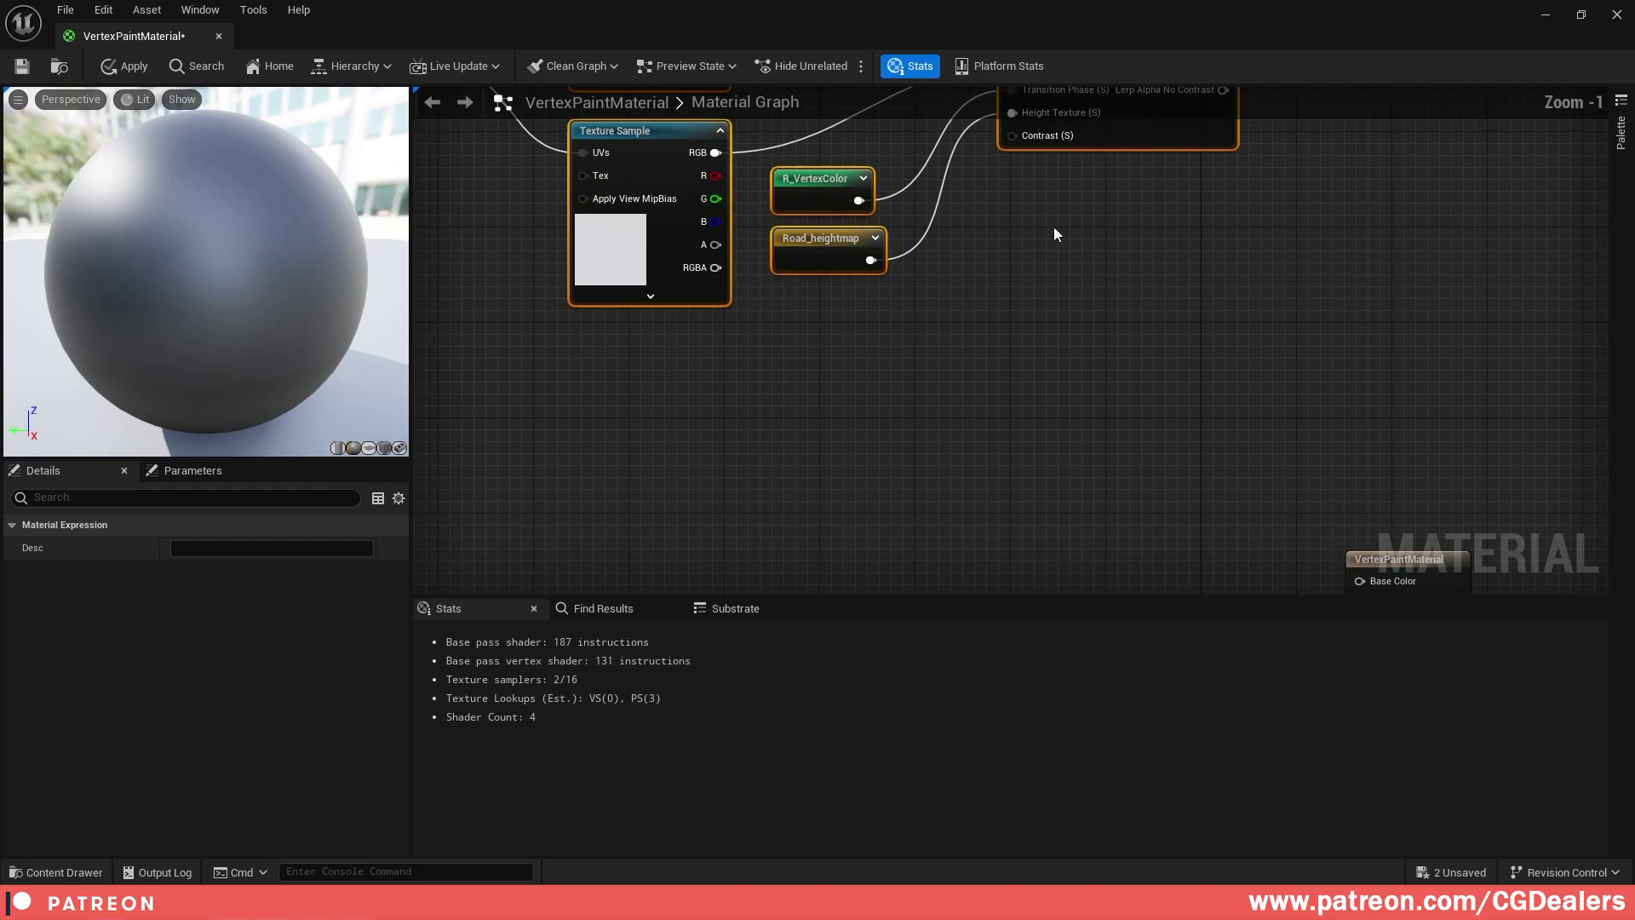
right_drag(1054, 228, 1049, 345)
- Add a constant below the VertexColor Node comment and convert it to a parameter named Textures_Contrast
scroll(1044, 256, down, 3)
right_drag(547, 289, 1367, 266)
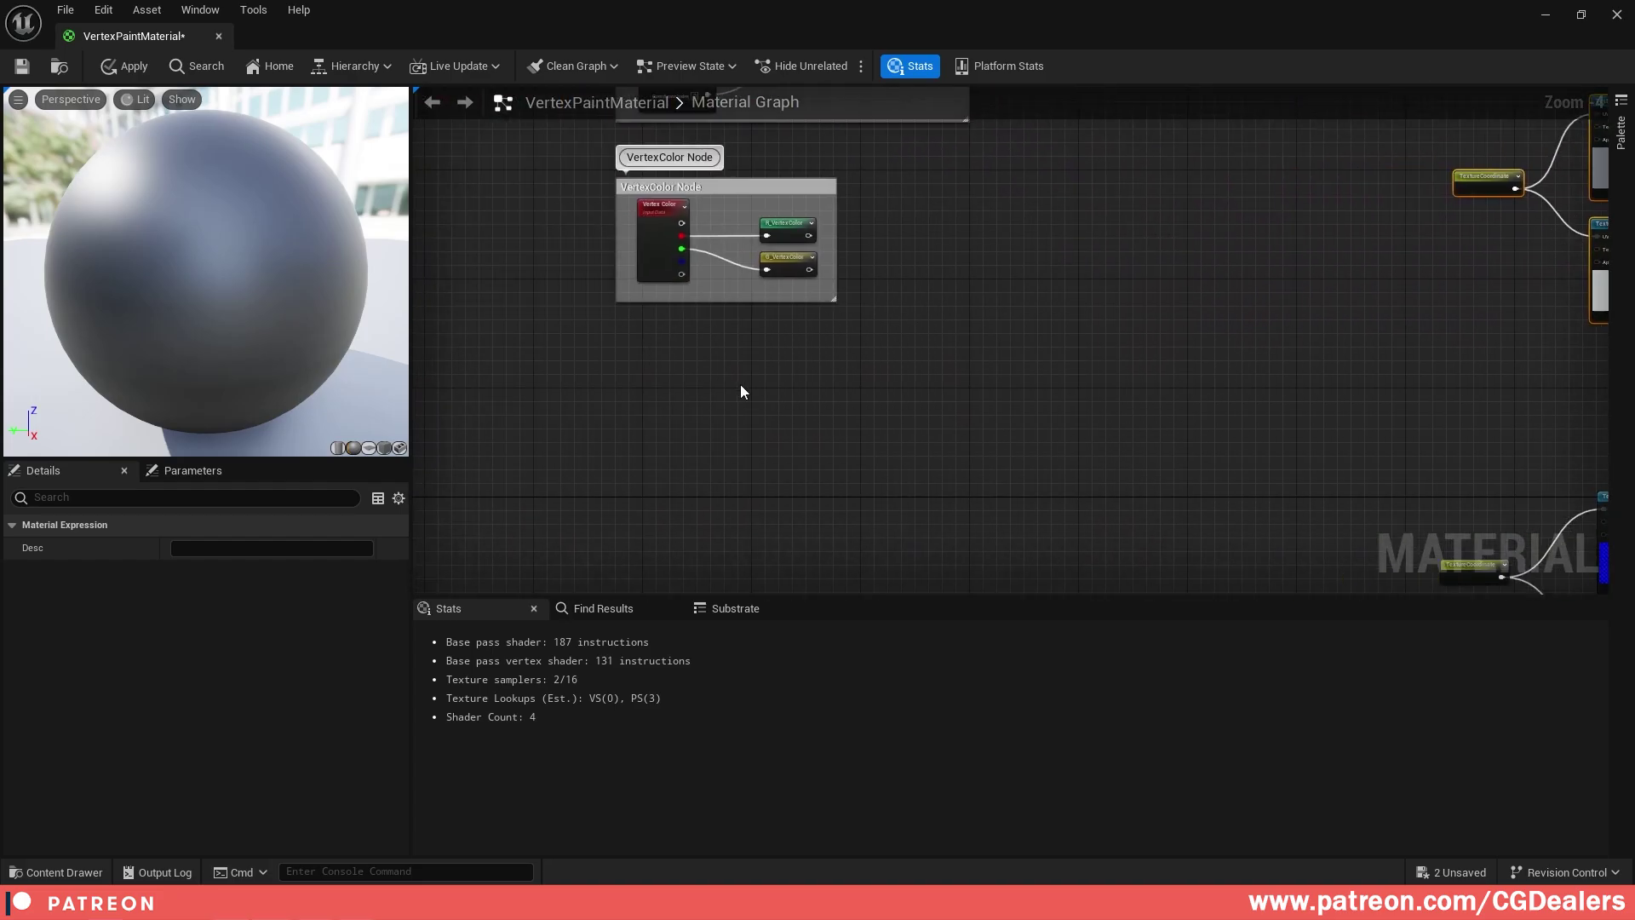
click(665, 364)
scroll(673, 366, up, 4)
right_click(688, 373)
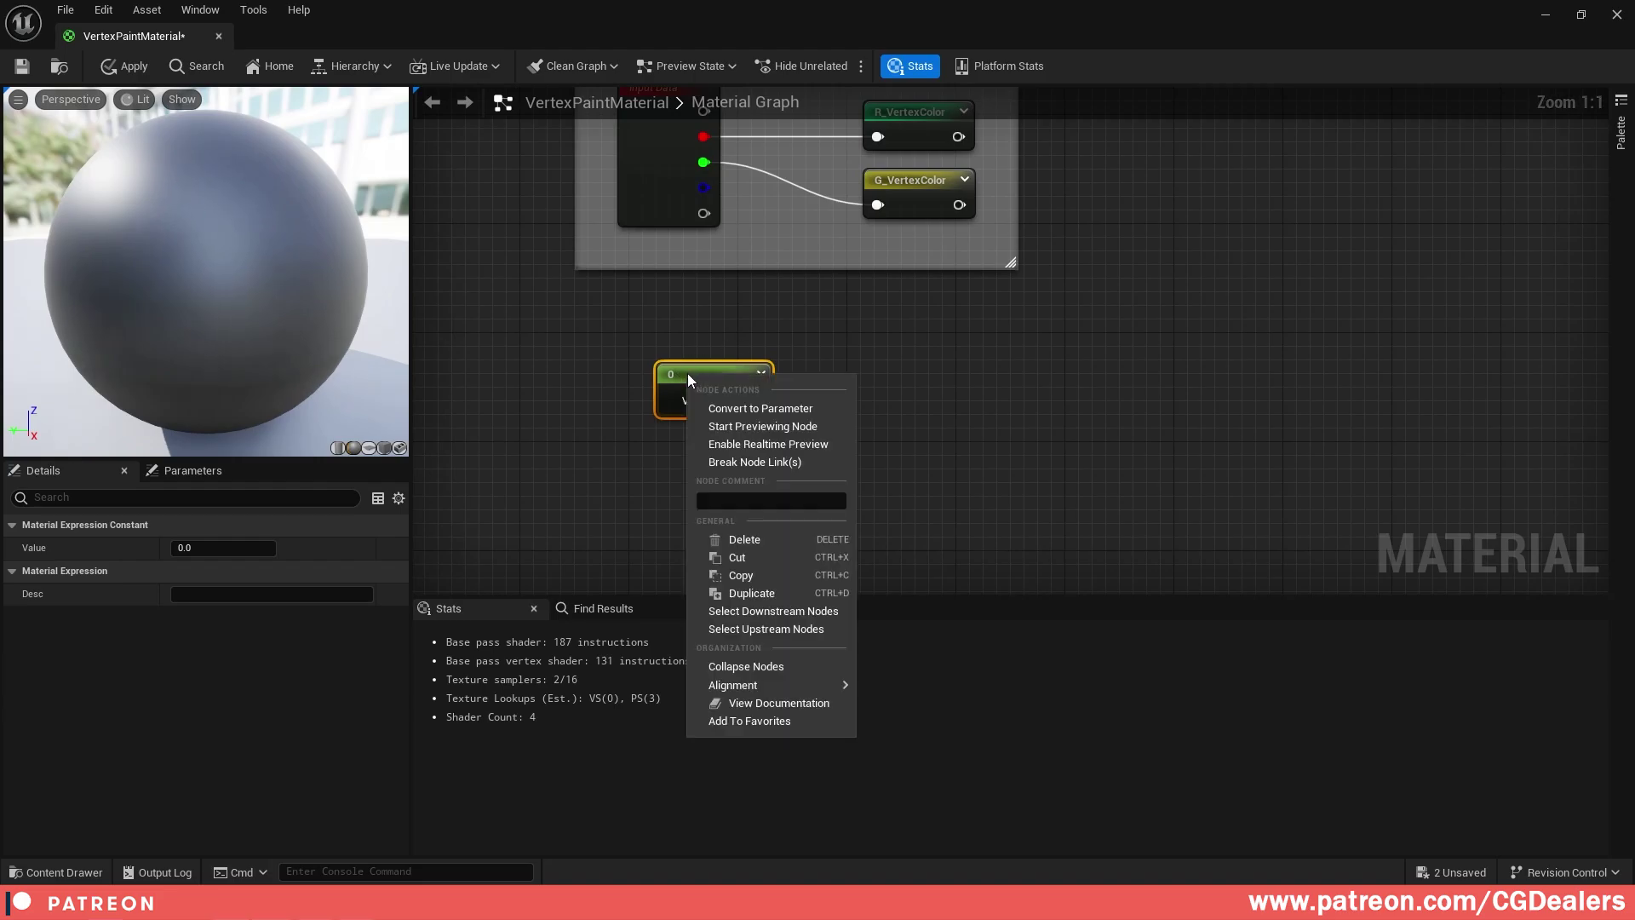
click(760, 408)
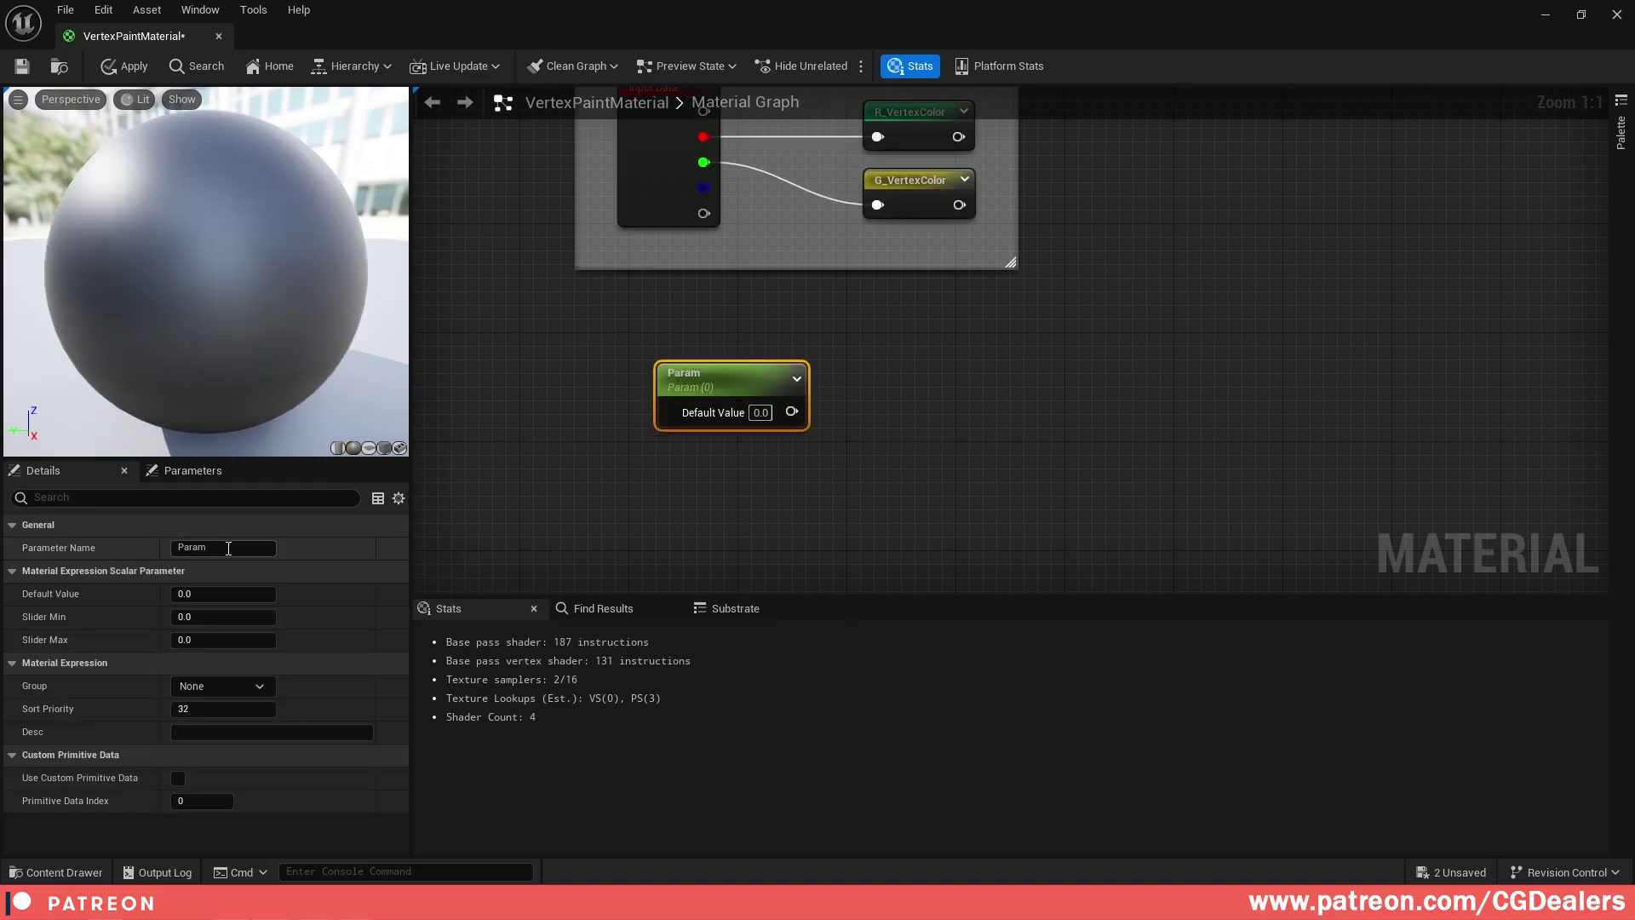
click(251, 547)
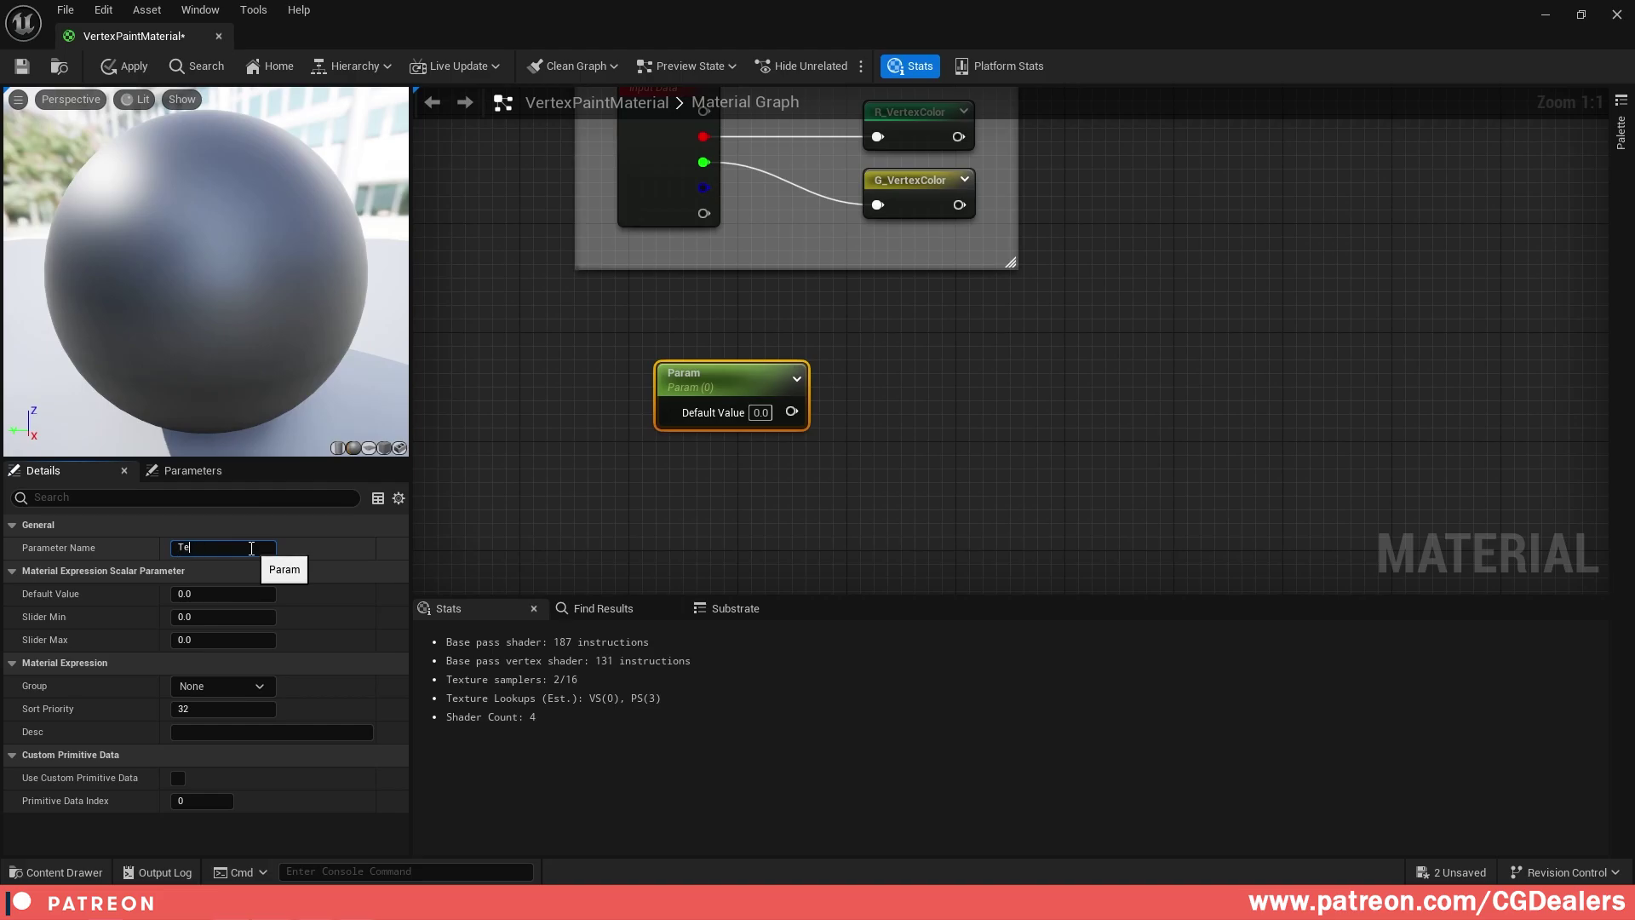
text(st)
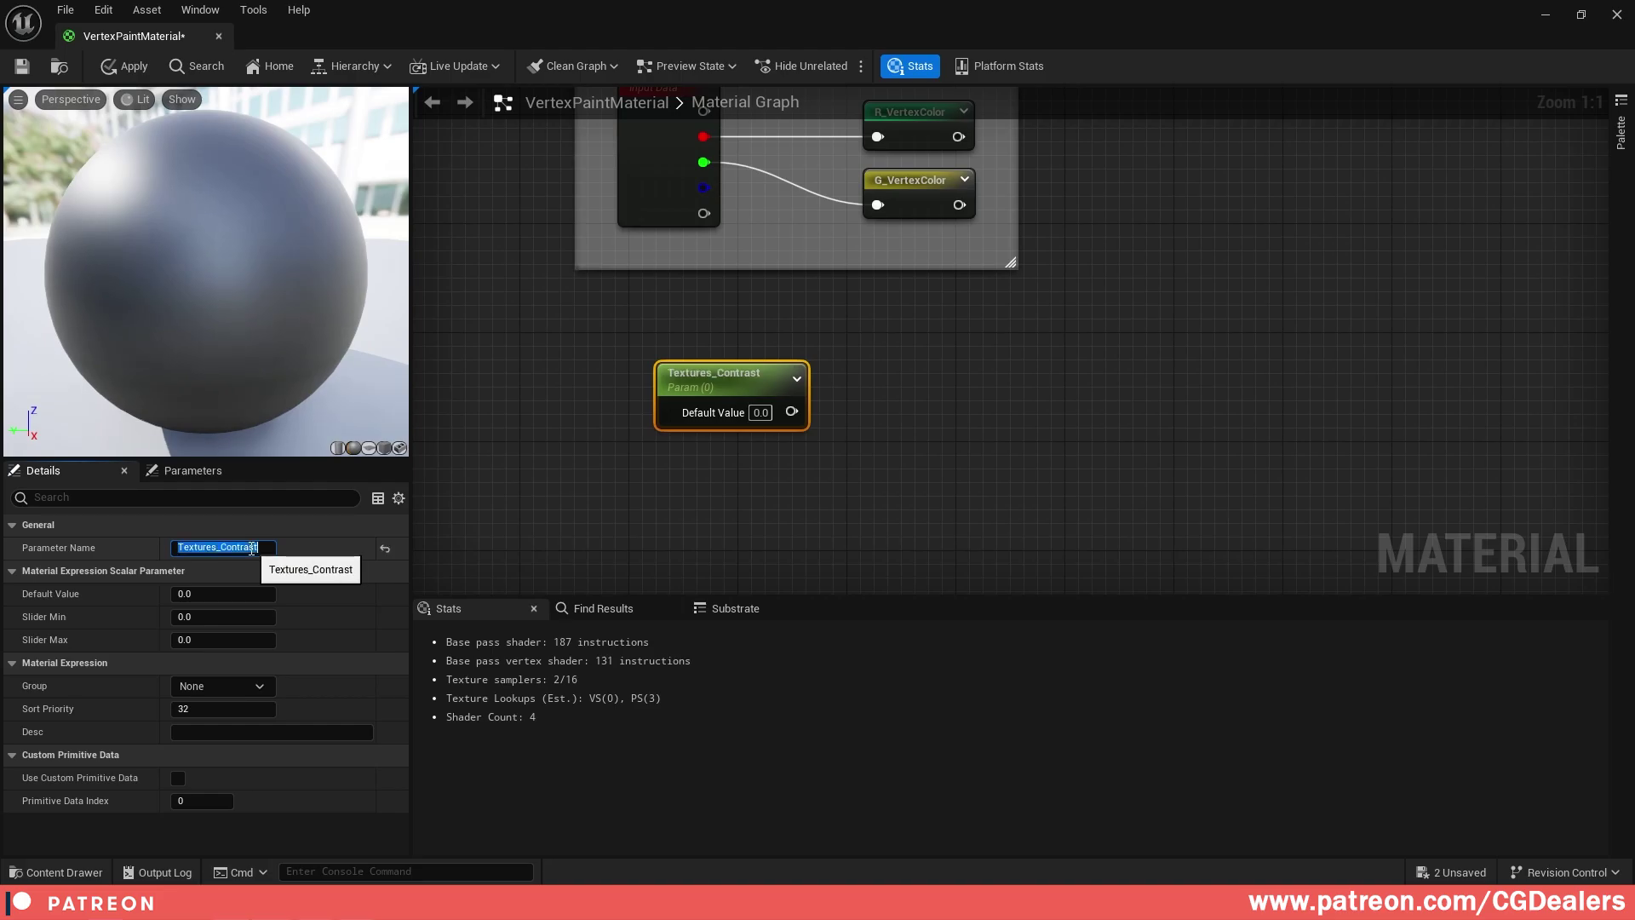
- Reposition the Textures_Contrast parameter slightly and set its default value to 2
drag(739, 385, 712, 356)
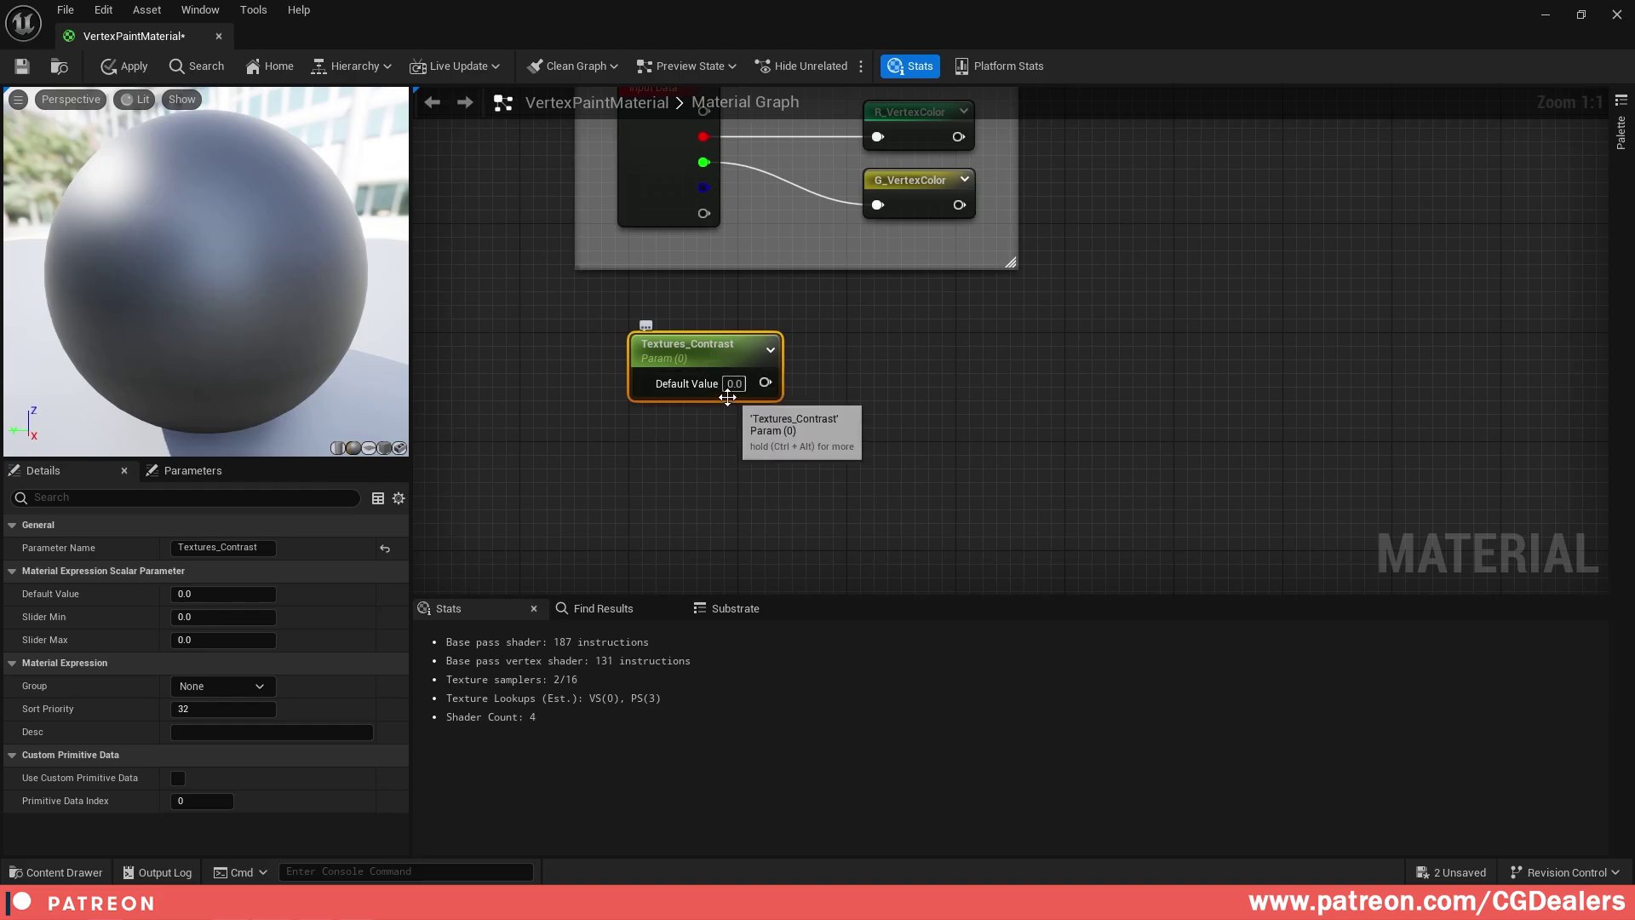
click(735, 389)
text(2)
key(Return)
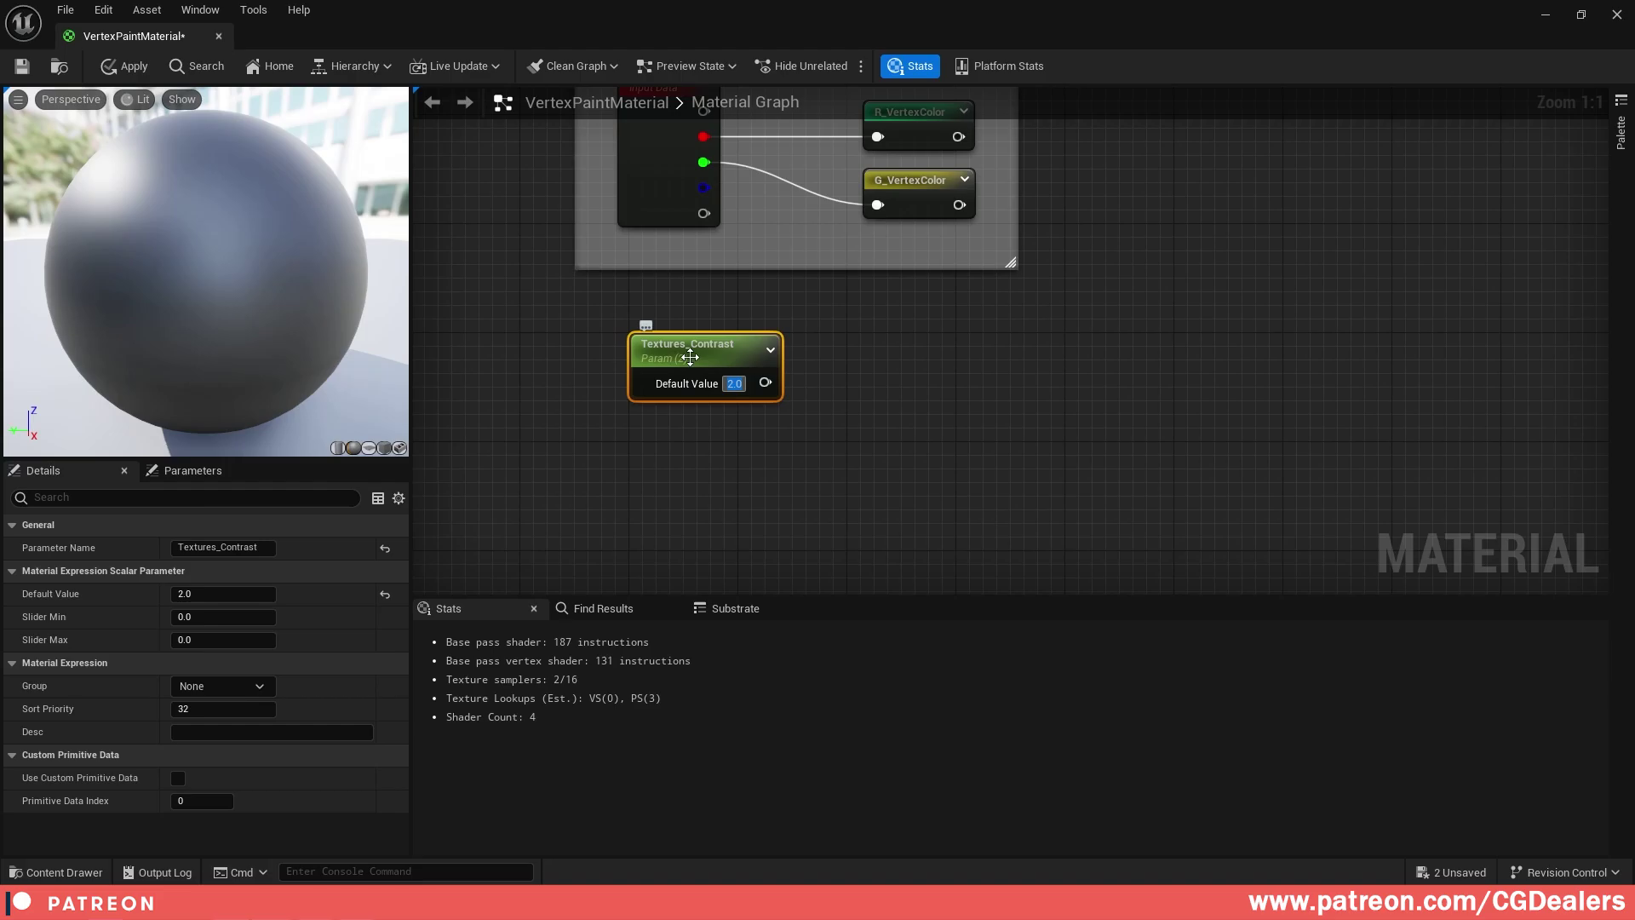
- Lower the Textures_Contrast node and create a named reroute declaration called Contract from its output
drag(691, 356, 874, 472)
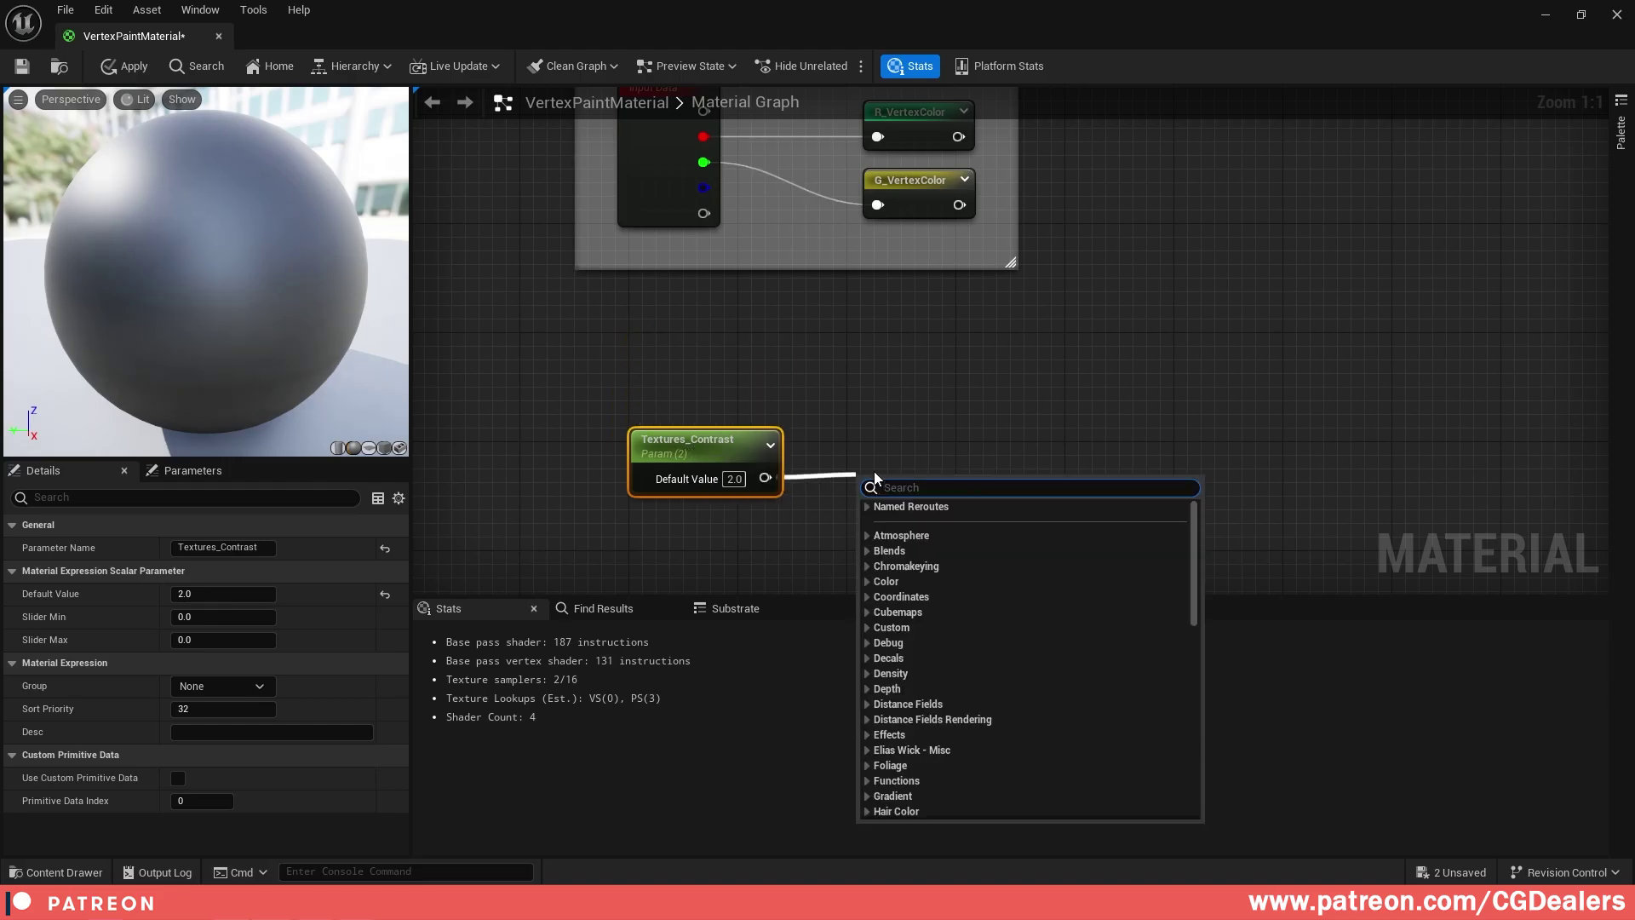
text(rerout)
key(Up)
key(Return)
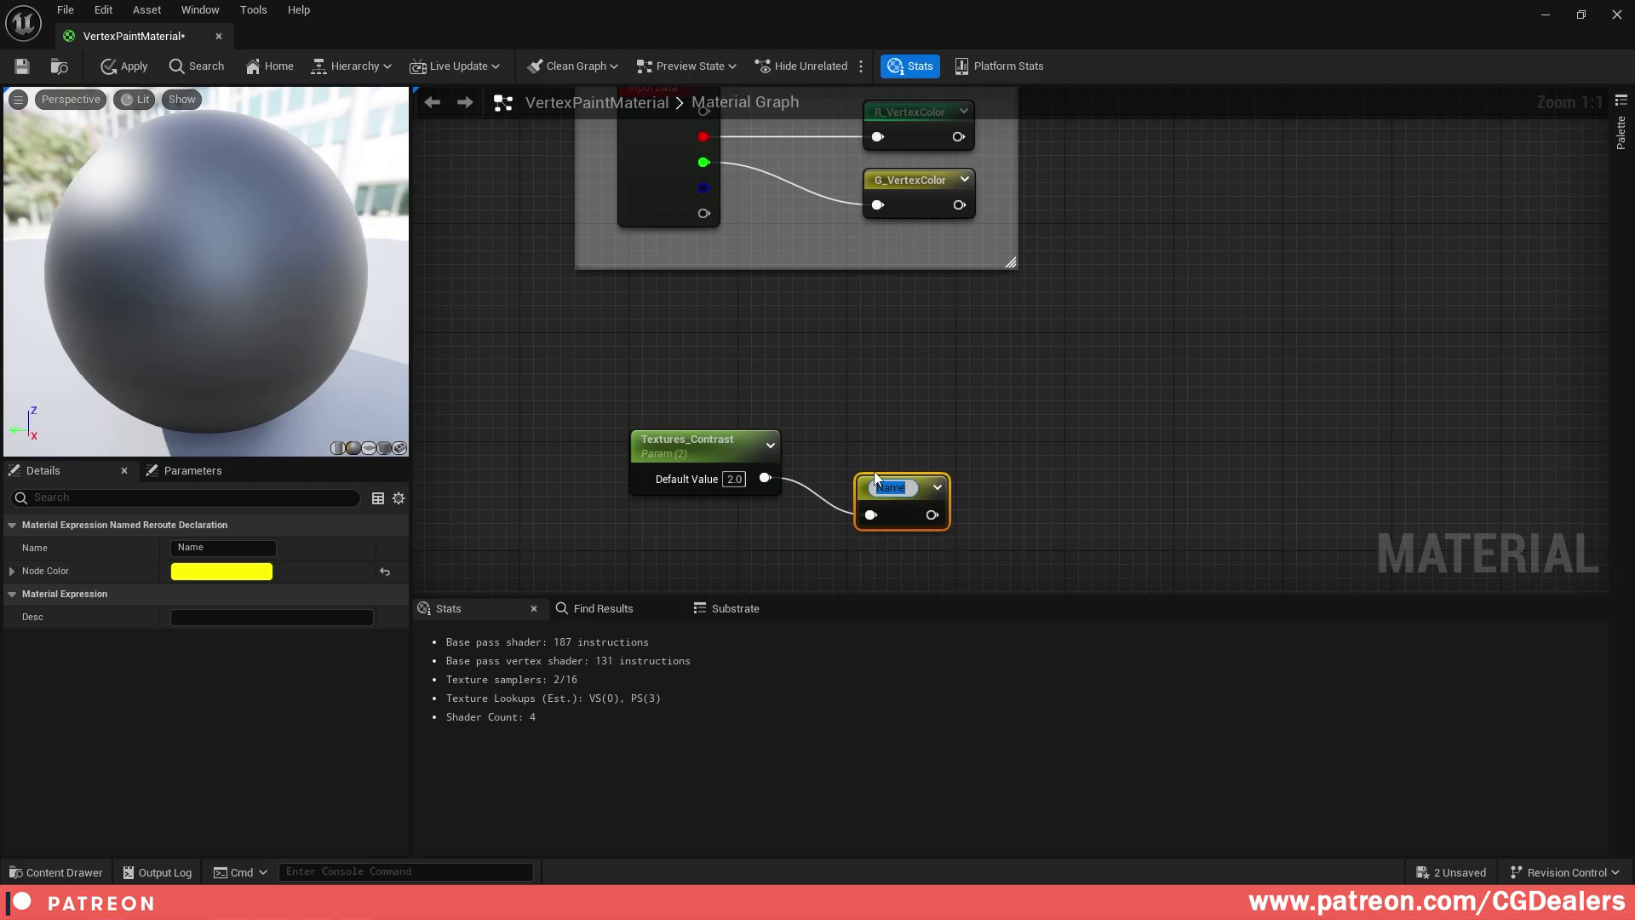
text(Contract)
key(Return)
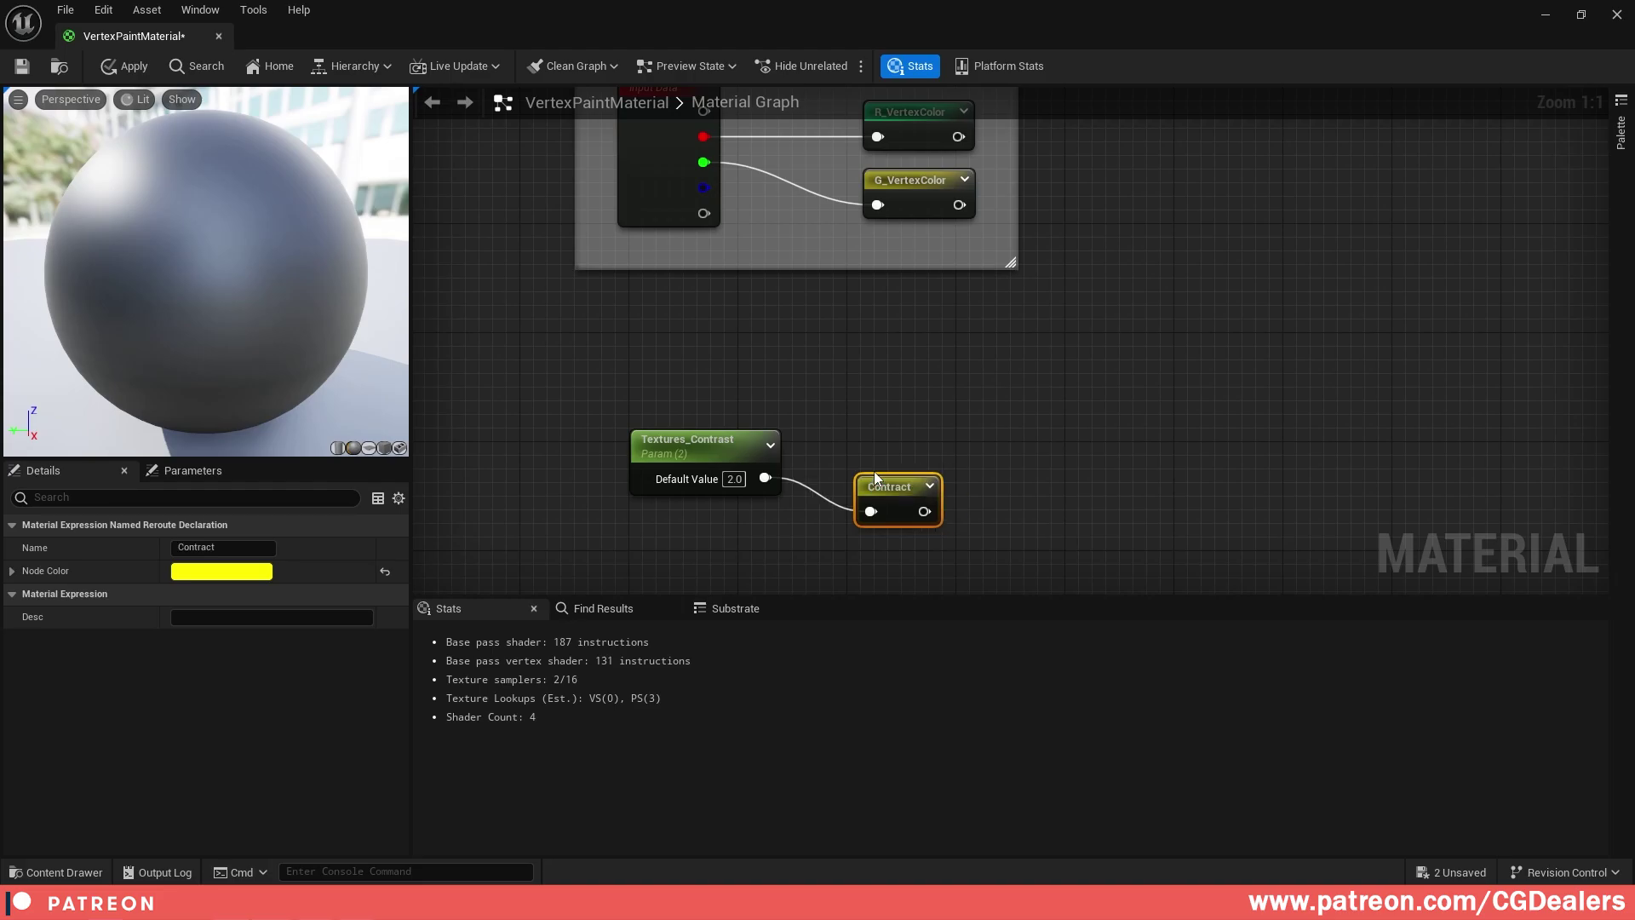
- Align Textures_Contrast with the Contract reroute and enclose both in a comment titled Textures Contrast
drag(746, 390, 901, 500)
text(c)
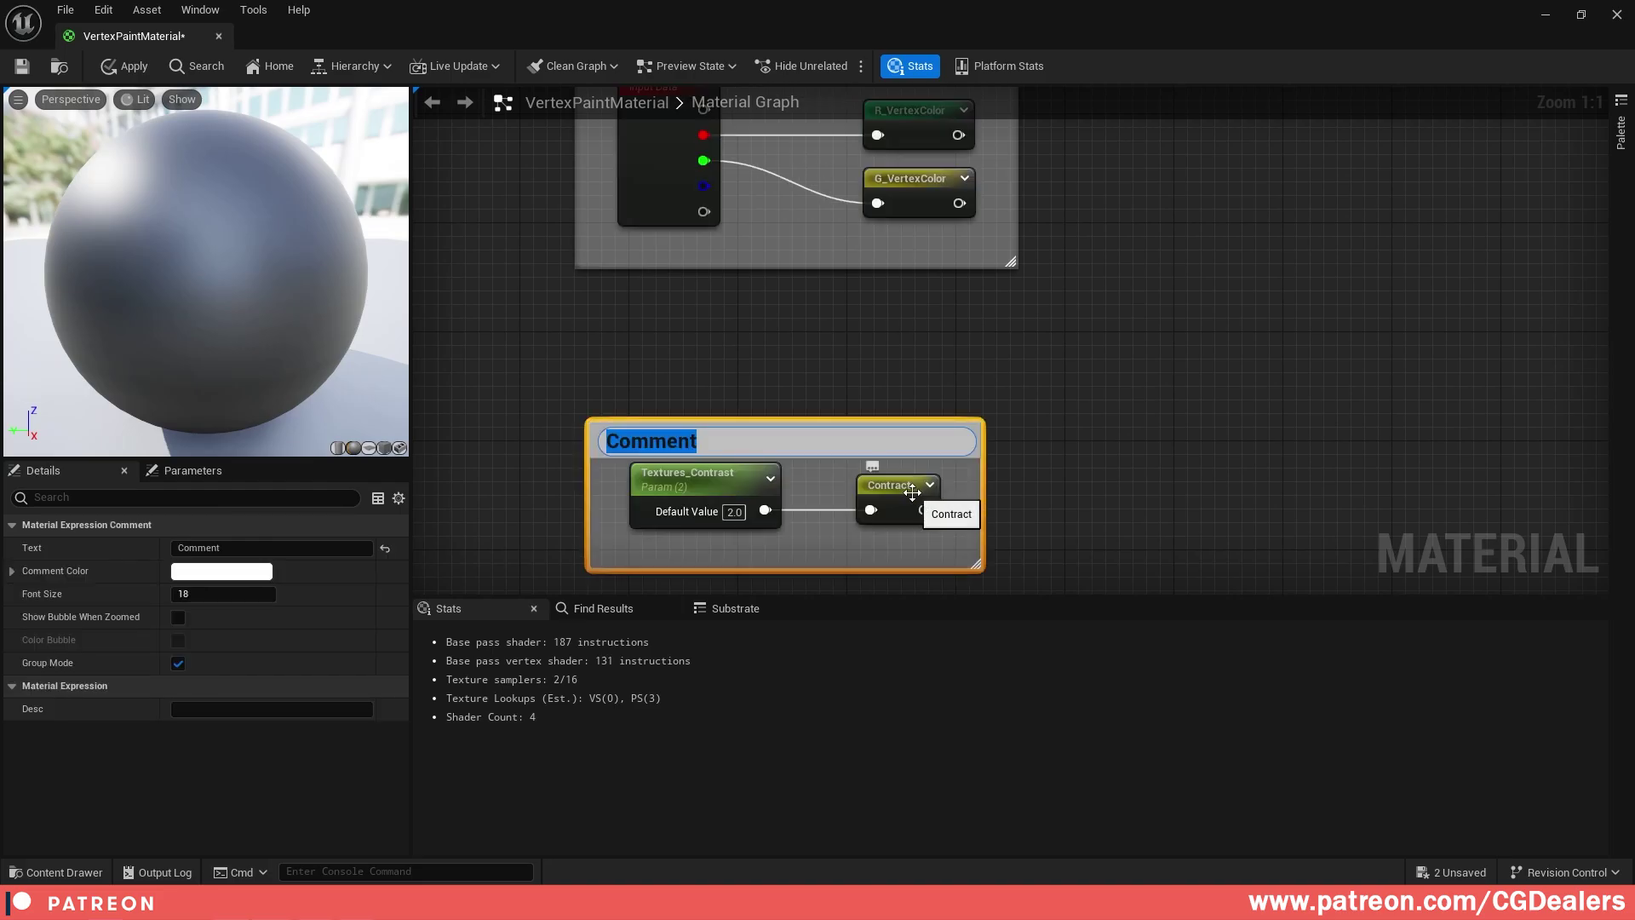
text(Textures Contra)
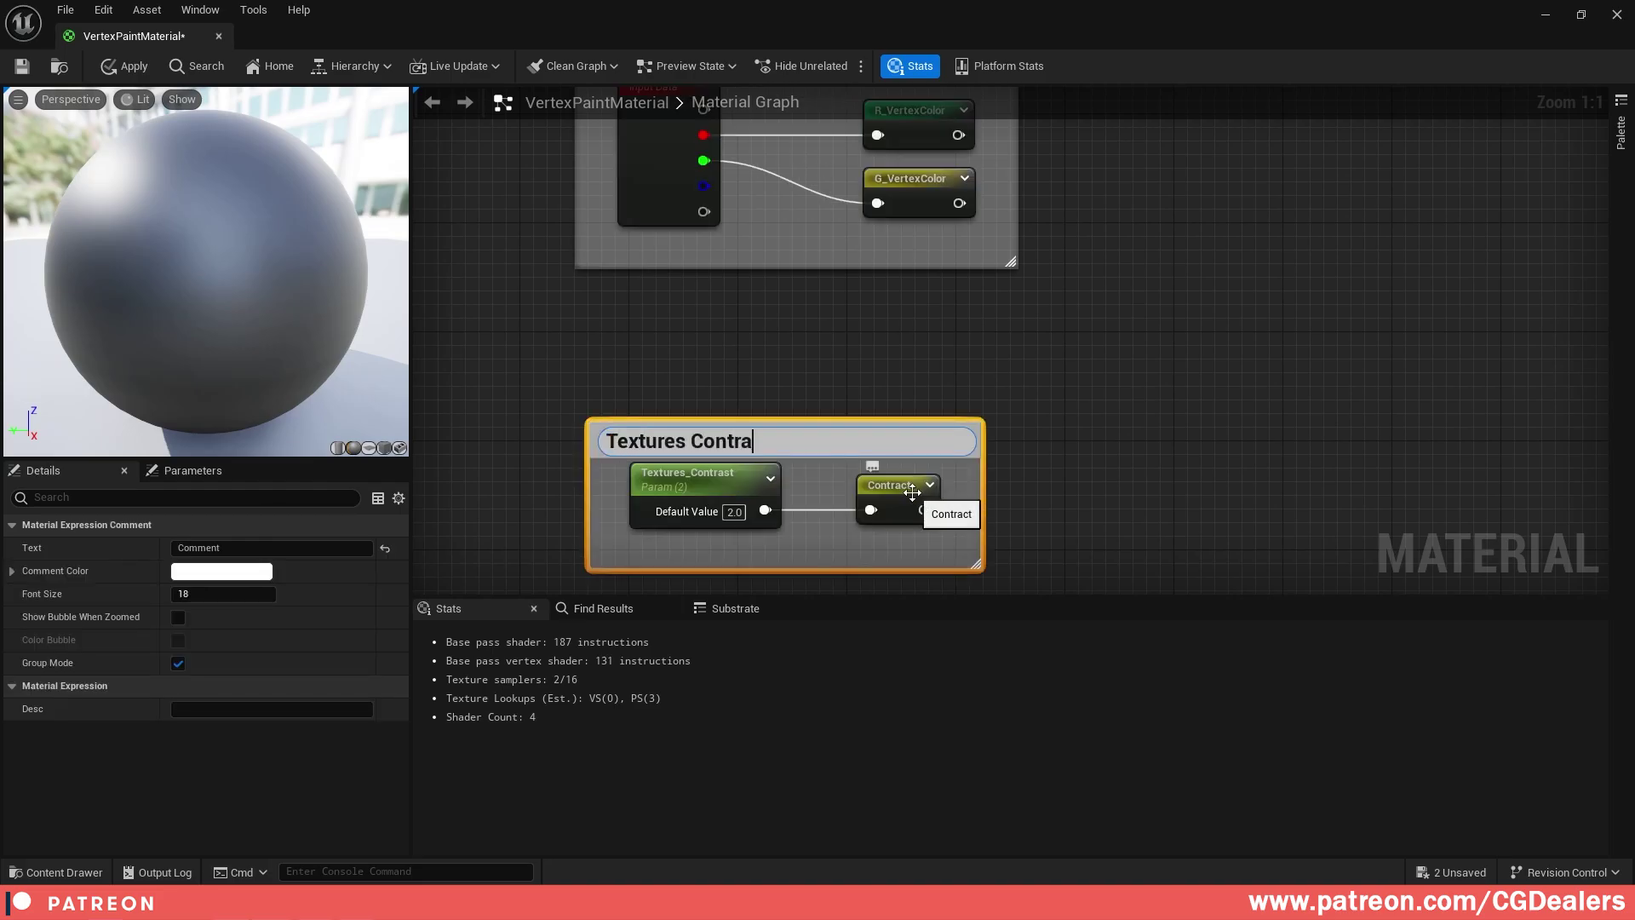
text(st)
key(Return)
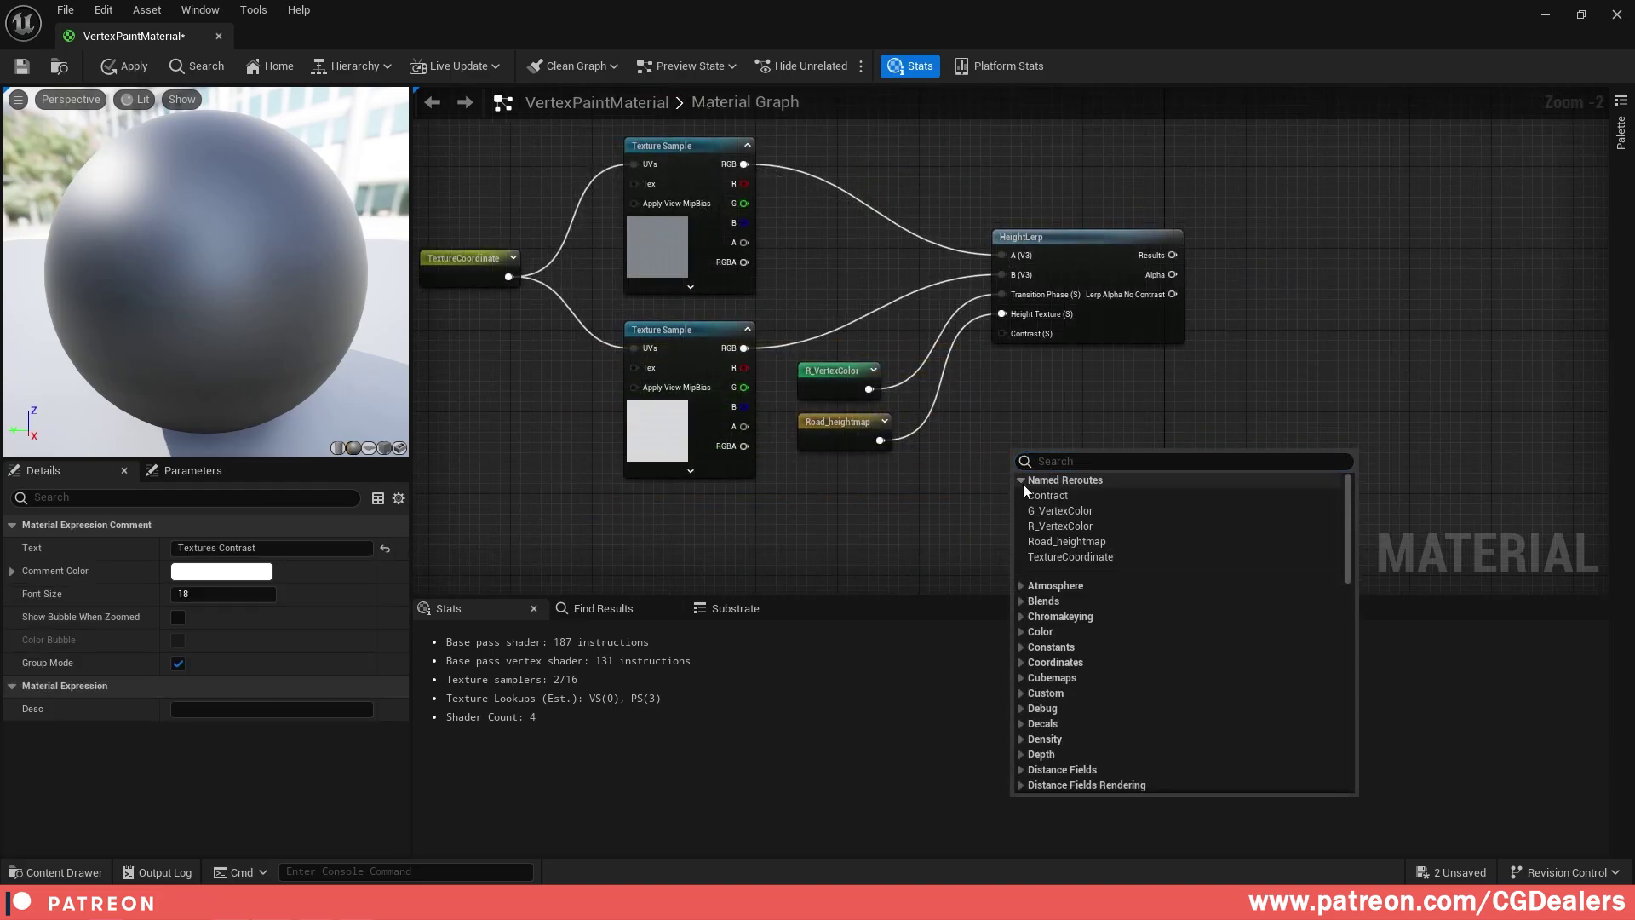
- Add a Contract reroute below Road_heightmap, connect it to the HeightLerp's Contrast input, and line it up with the other reroutes
click(1051, 495)
drag(1033, 468, 1001, 333)
drag(848, 472, 824, 475)
scroll(963, 447, down, 3)
right_drag(962, 447, 981, 387)
click(980, 388)
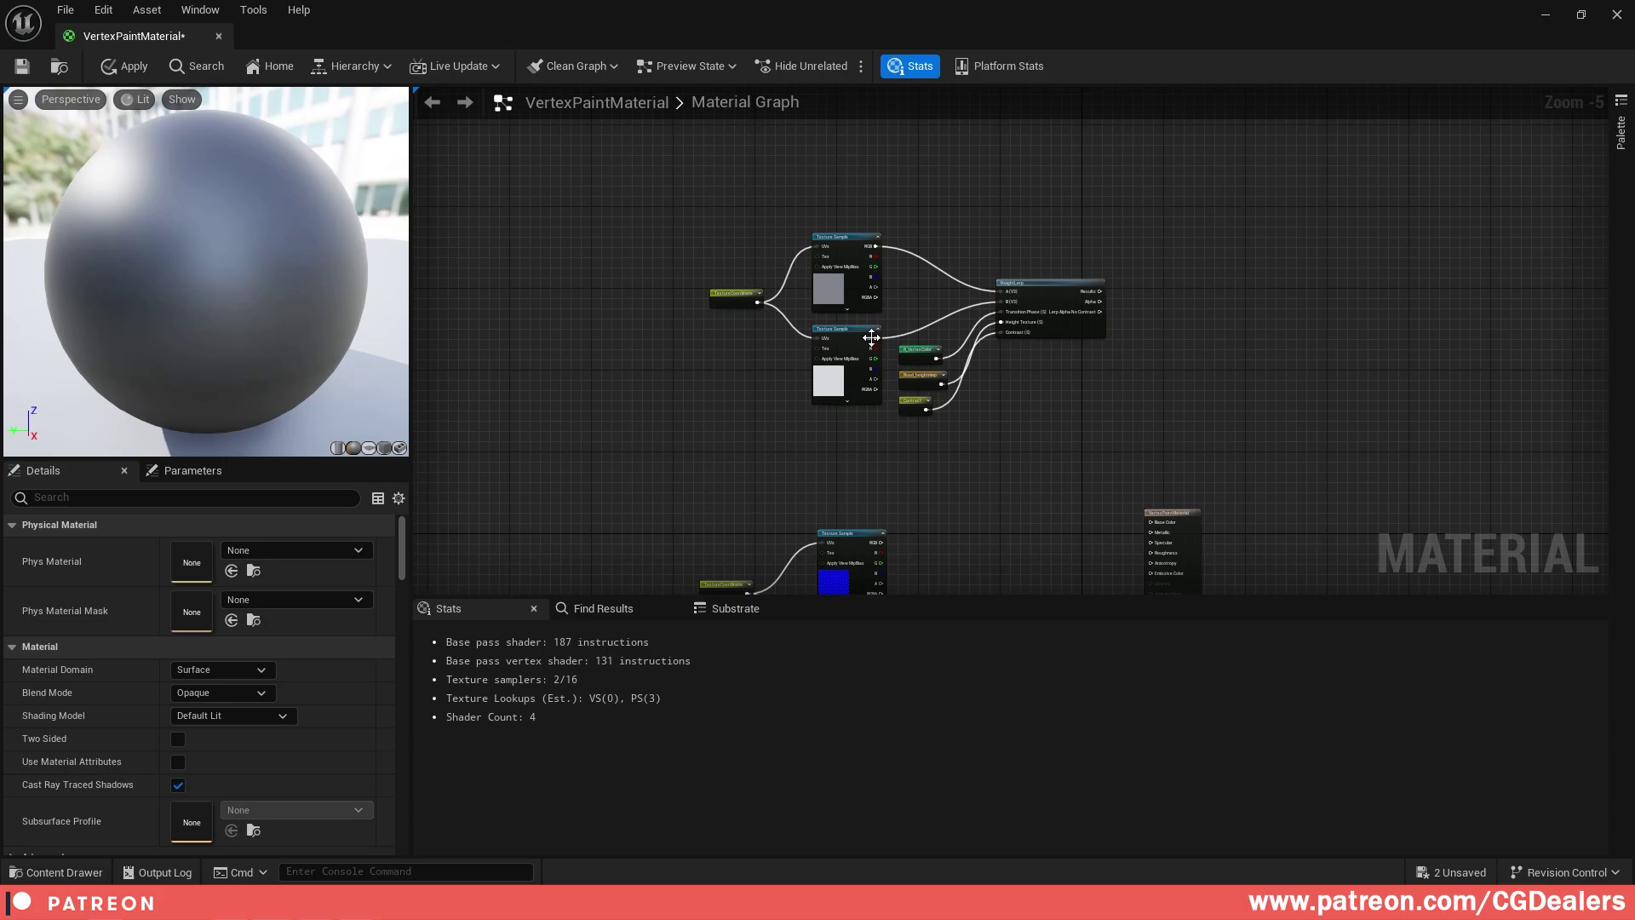
drag(661, 212, 1026, 424)
scroll(1032, 343, up, 2)
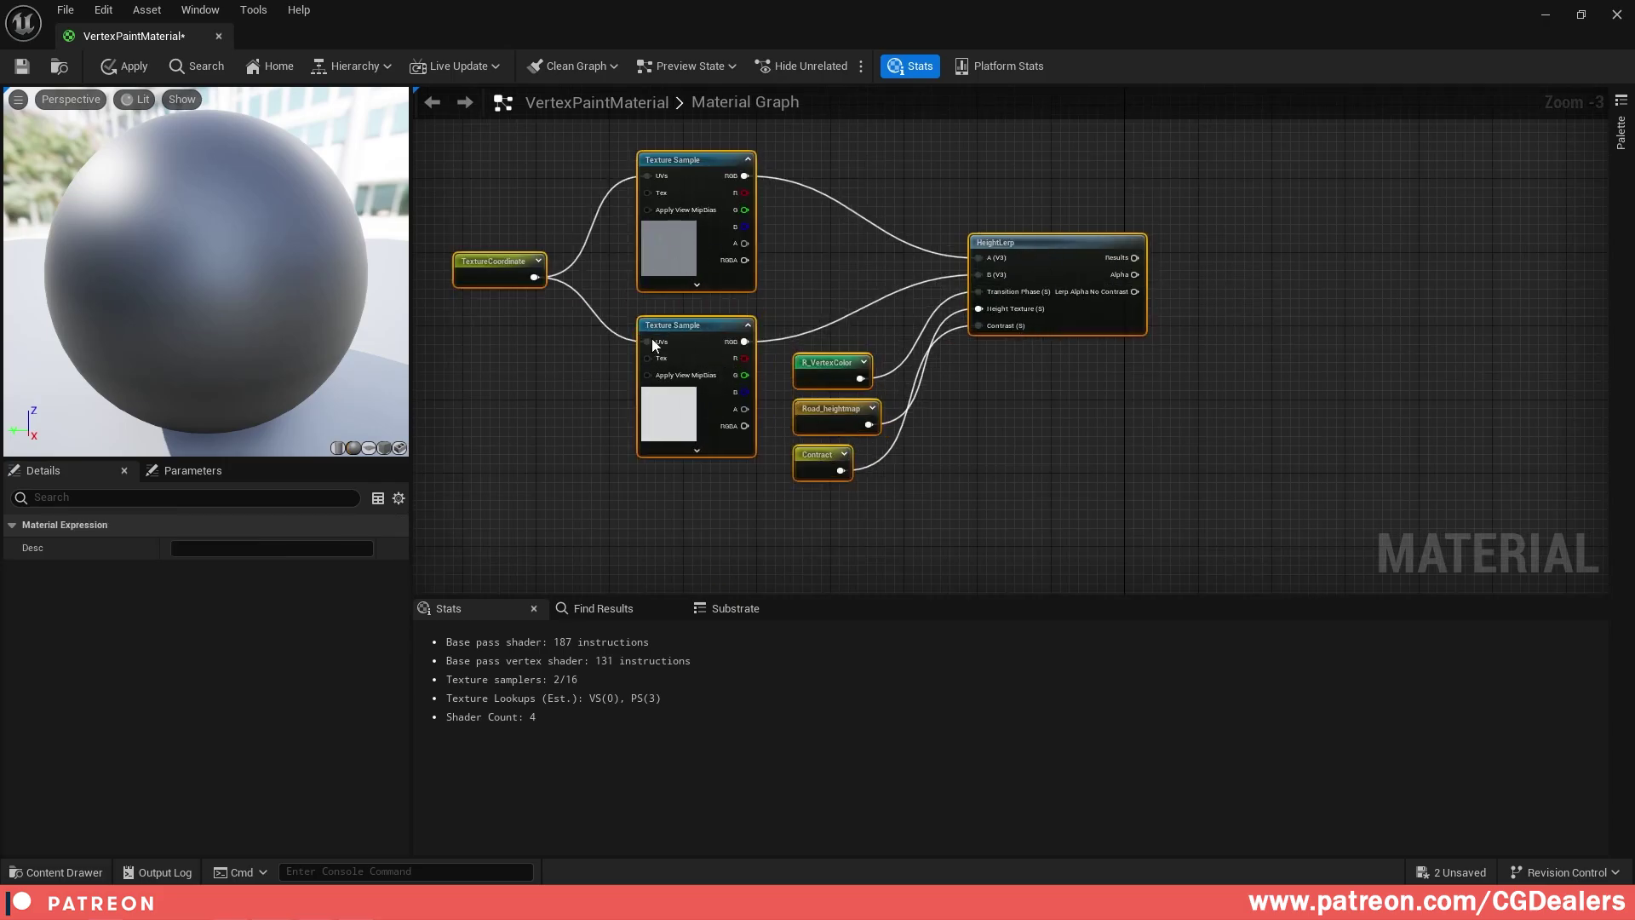
click(487, 326)
drag(501, 277, 477, 266)
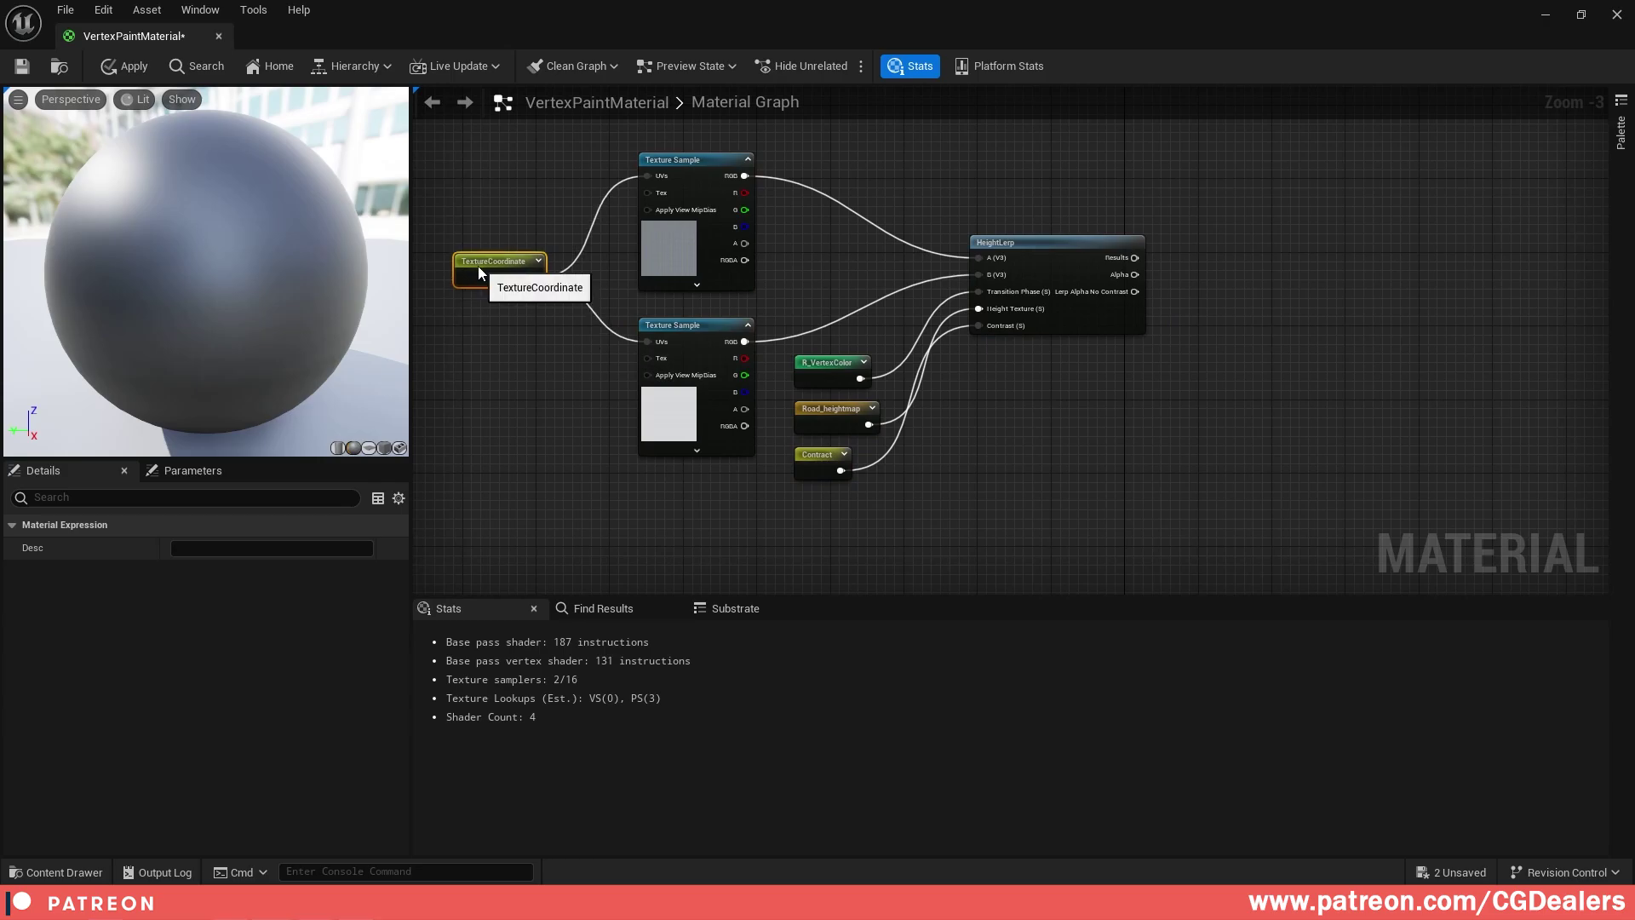
- Move the mask Texture Samples with their TextureCoordinate, OneMinus and Road_heightmap nodes down, away from the normal map nodes
scroll(781, 513, down, 2)
right_drag(814, 521, 819, 247)
right_drag(838, 563, 765, 357)
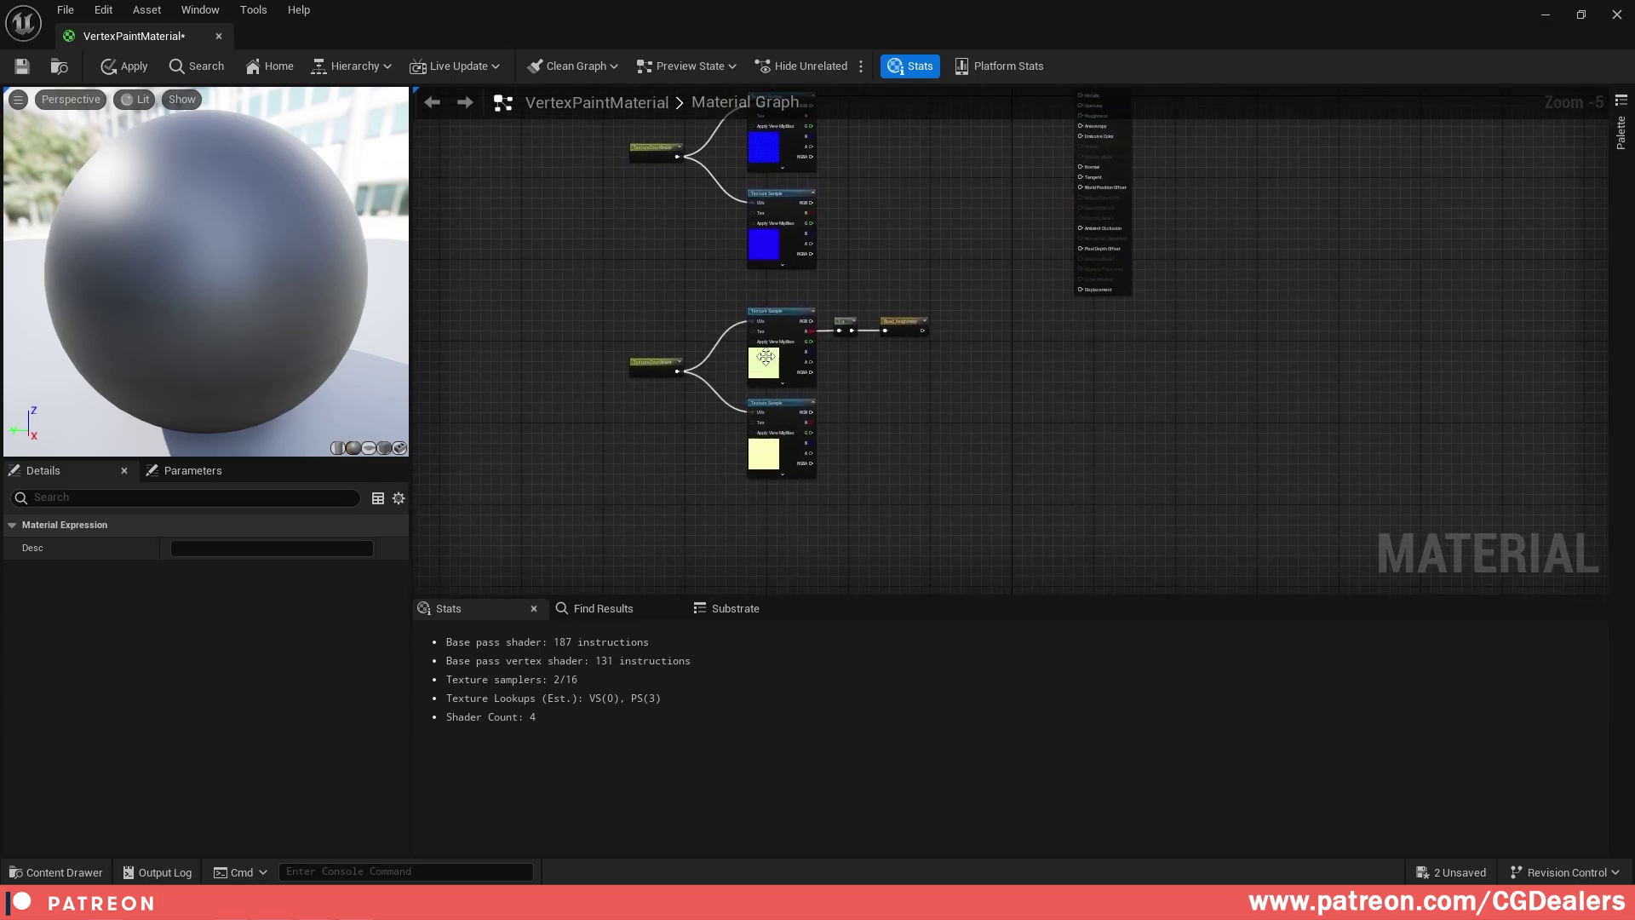
drag(696, 511, 862, 356)
ctrl+click(632, 363)
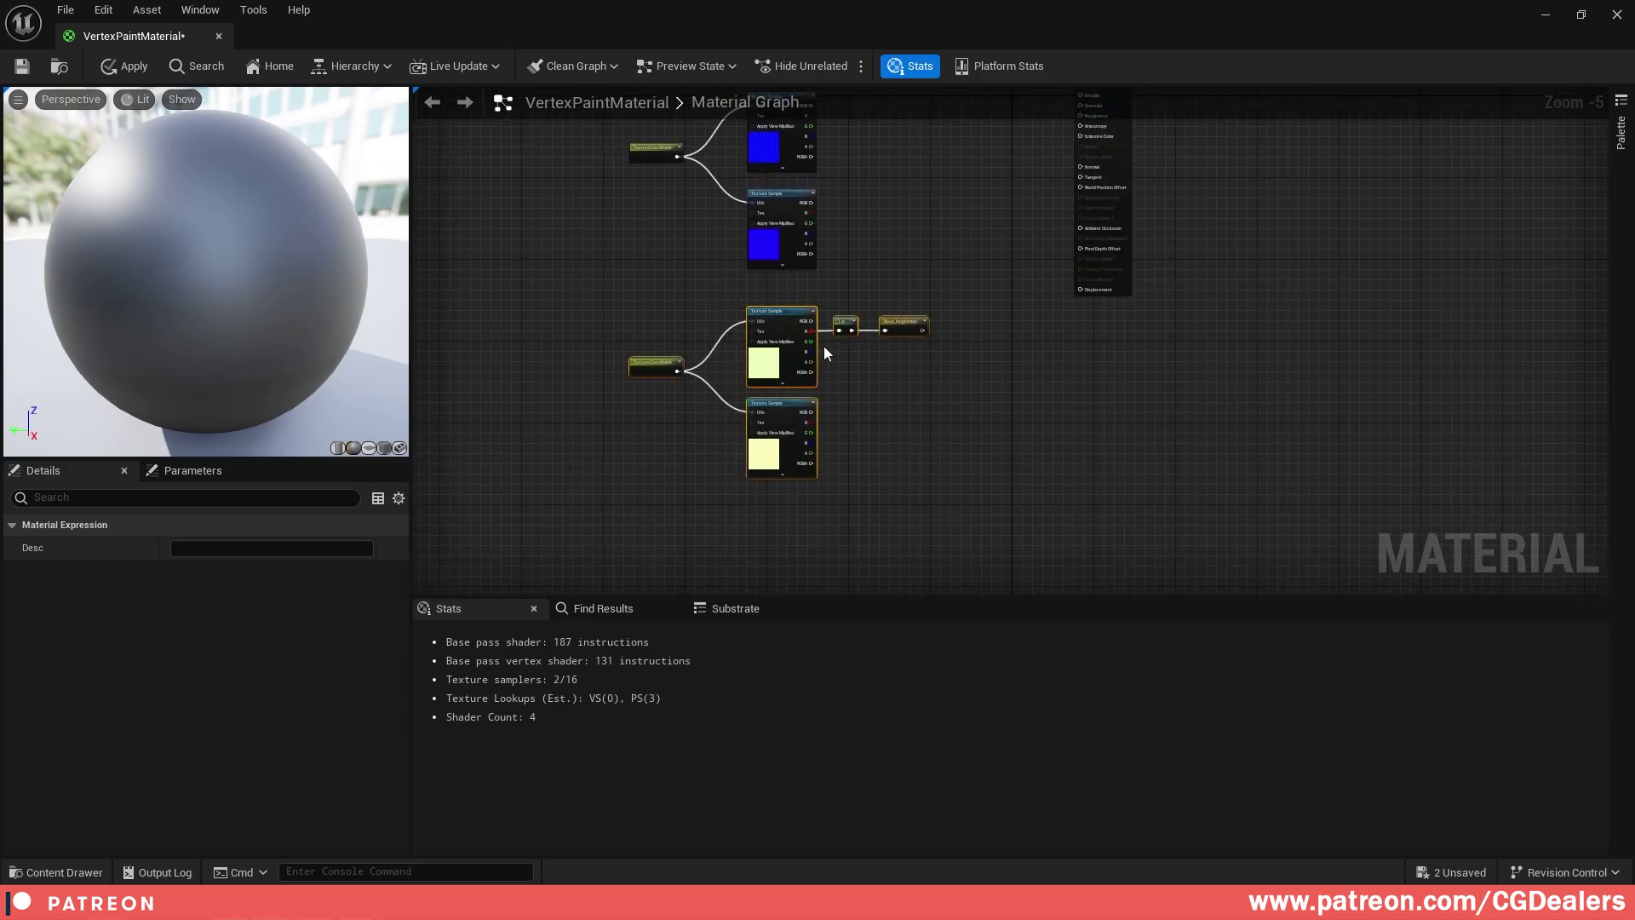
drag(772, 312, 769, 348)
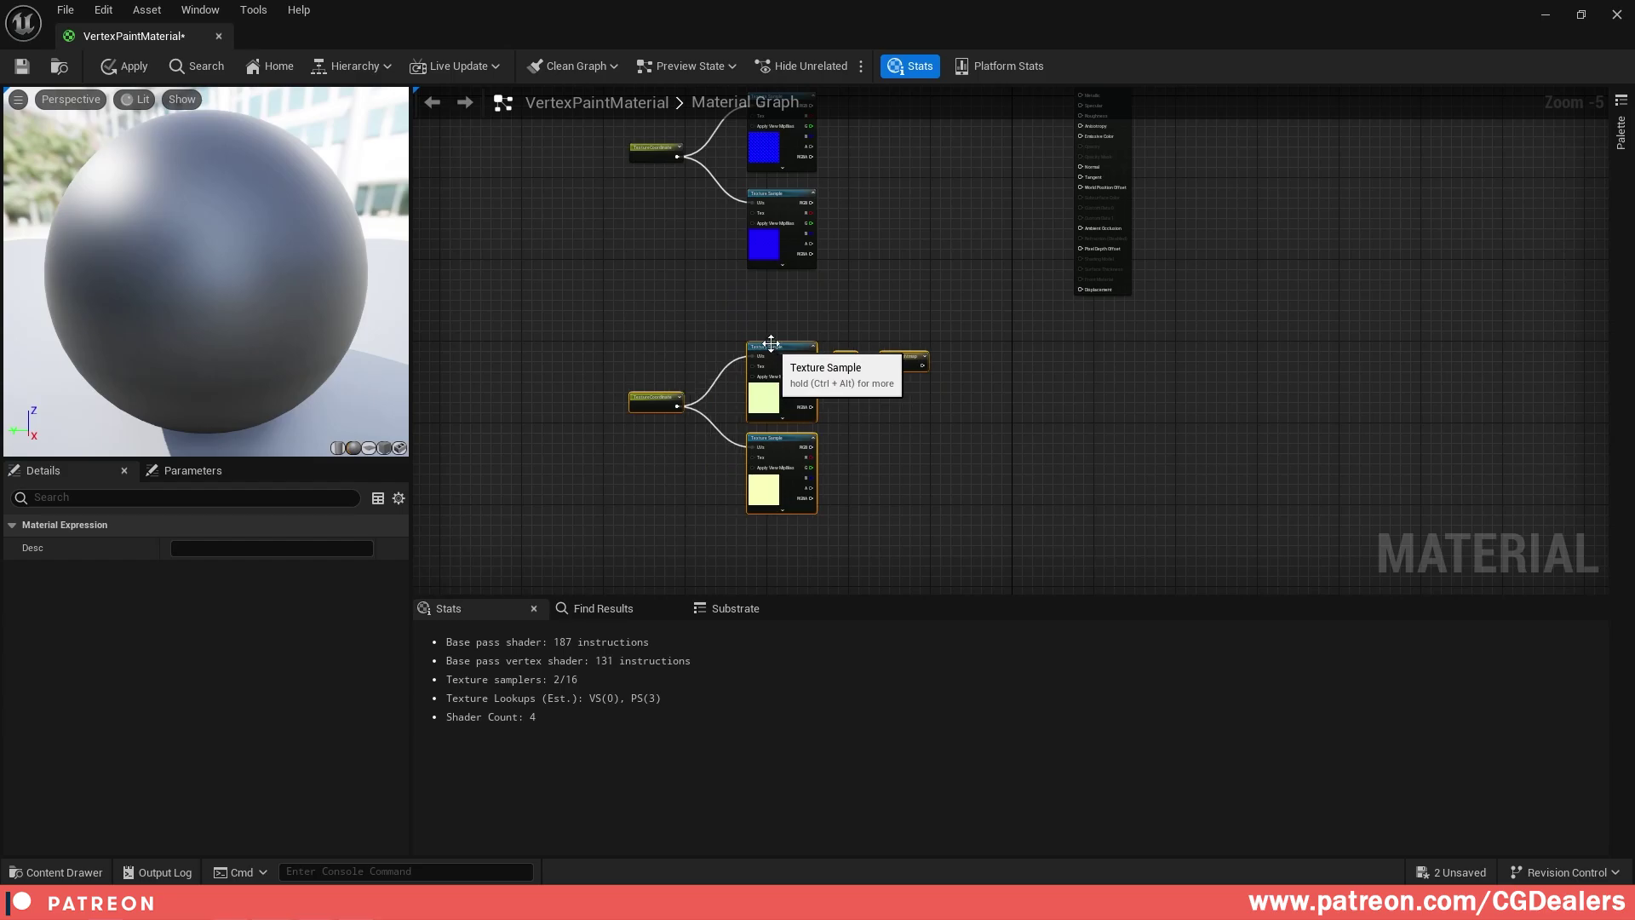
- Duplicate the HeightLerp with its R_VertexColor, Road_heightmap and Contract reroutes and place the copy beside the normal map Texture Samples
click(922, 204)
right_drag(921, 205, 873, 471)
drag(1036, 176, 788, 426)
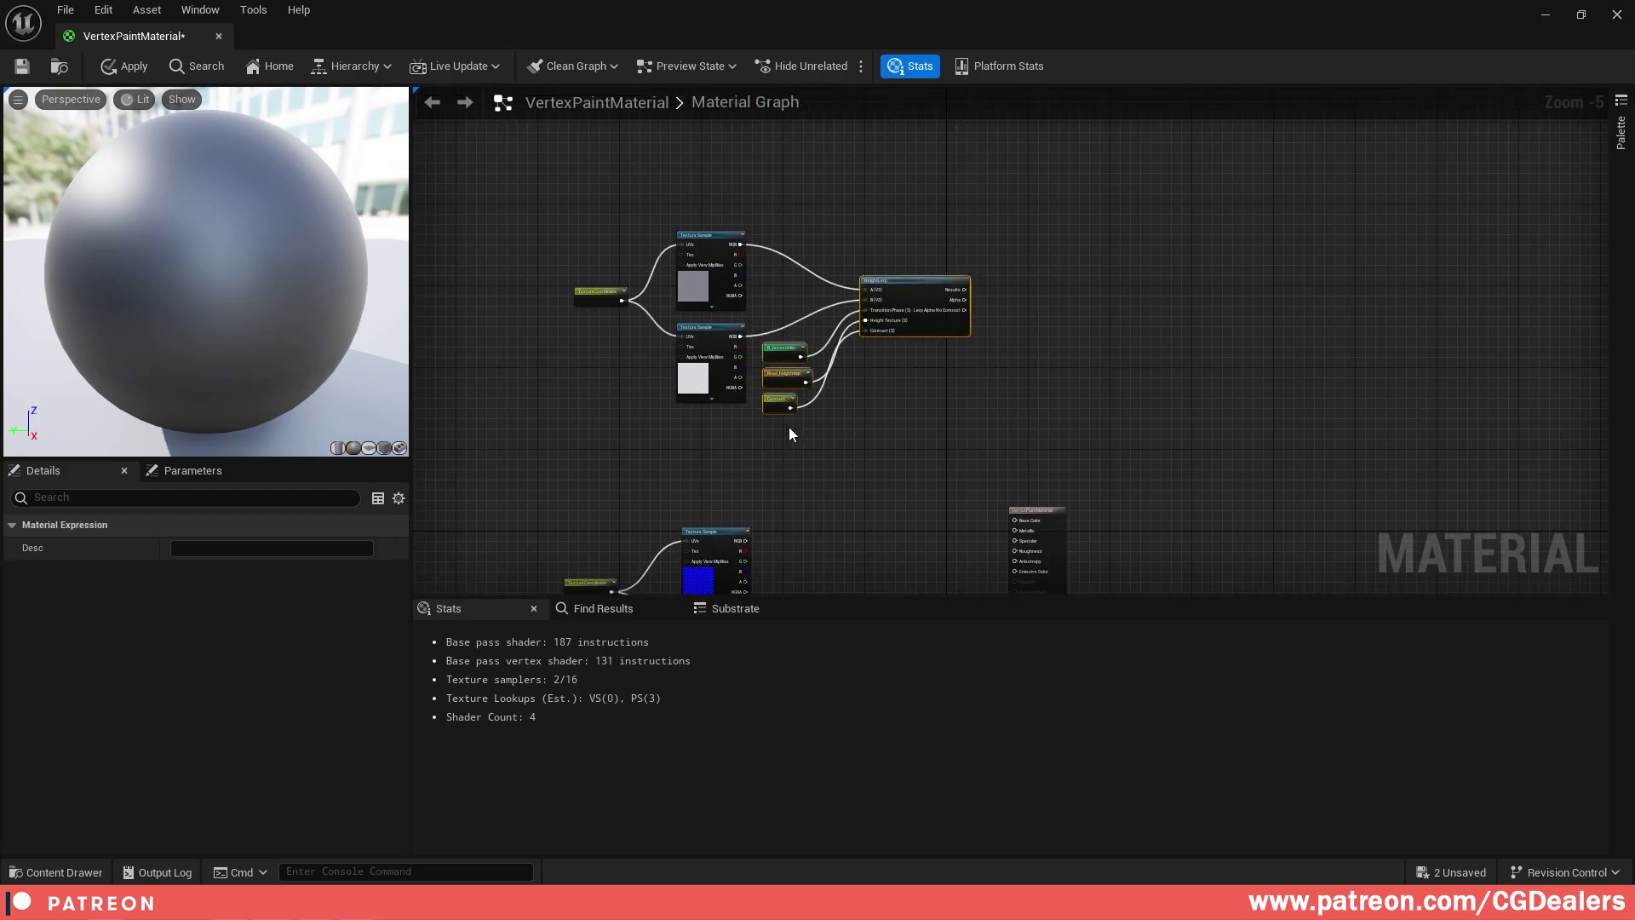
key(ctrl+c)
right_drag(859, 499, 867, 243)
click(845, 345)
key(ctrl+v)
drag(1041, 267, 1158, 267)
- Connect the RGB outputs of the two normal map Texture Samples to inputs A and B of the duplicated HeightLerp
scroll(877, 345, up, 2)
drag(652, 232, 958, 241)
drag(650, 408, 960, 258)
- Rearrange the duplicated HeightLerp and its three reroutes, keeping the reroutes close to the lower normal map Texture Sample
drag(796, 189, 1035, 451)
drag(1010, 234, 927, 223)
click(901, 352)
drag(796, 472, 686, 432)
right_drag(847, 482, 887, 411)
drag(944, 328, 766, 509)
scroll(944, 427, down, 3)
right_drag(638, 295, 971, 315)
right_drag(1206, 441, 932, 336)
scroll(932, 337, up, 4)
right_drag(1082, 396, 1033, 374)
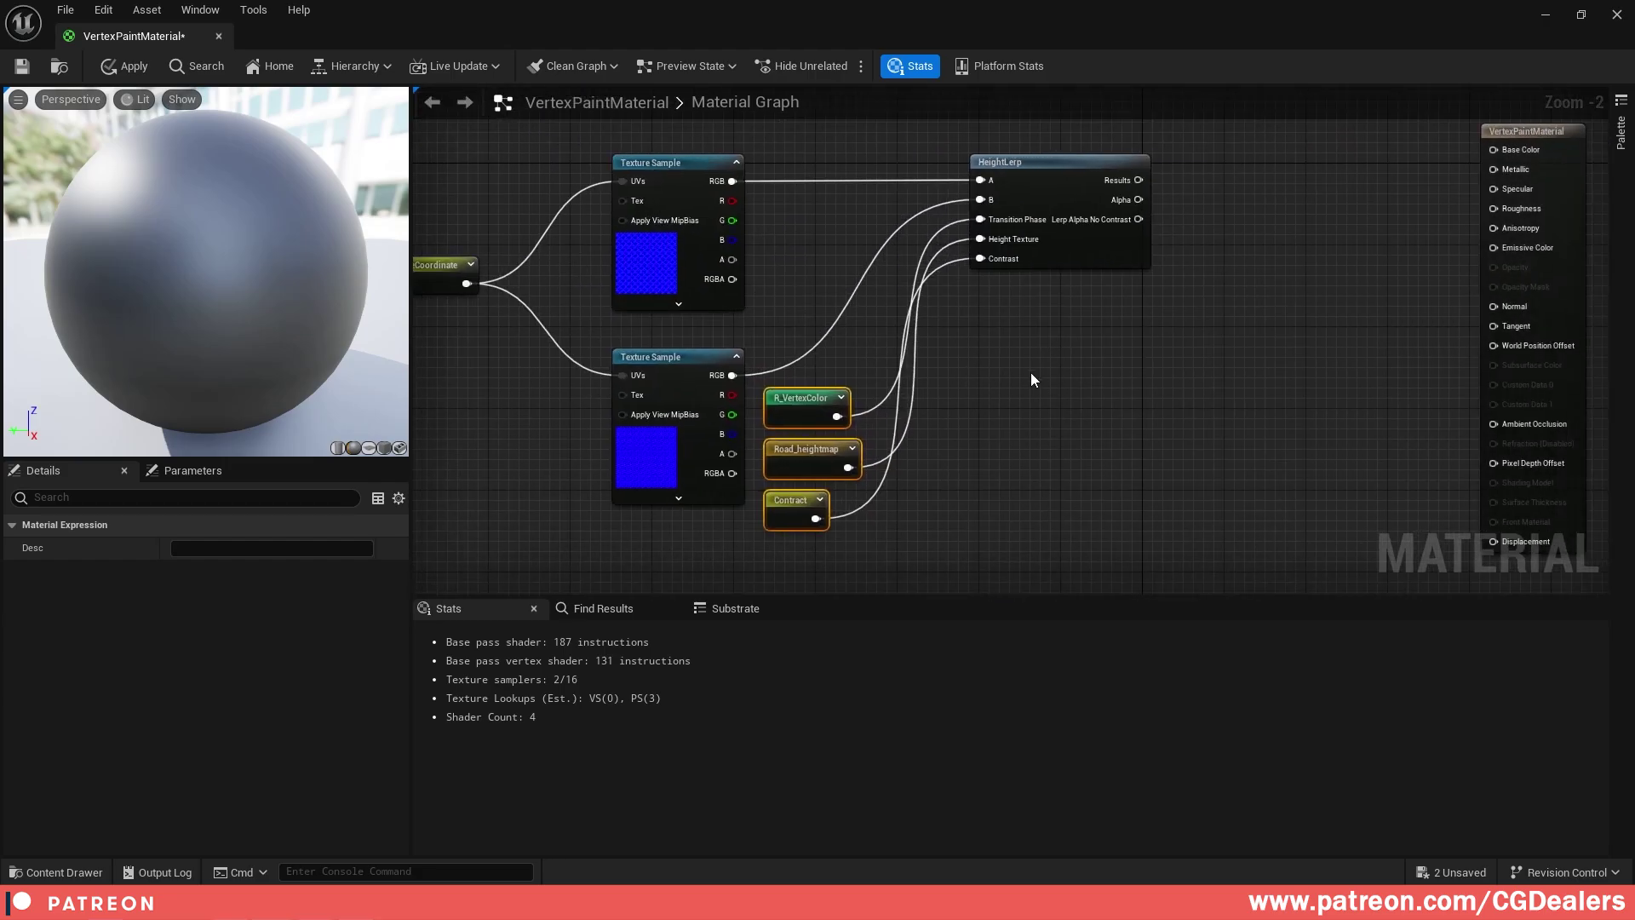
- Shift the Contract reroute slightly right and move the normal map HeightLerp farther right of its inputs
click(1006, 411)
click(862, 492)
drag(861, 494, 839, 503)
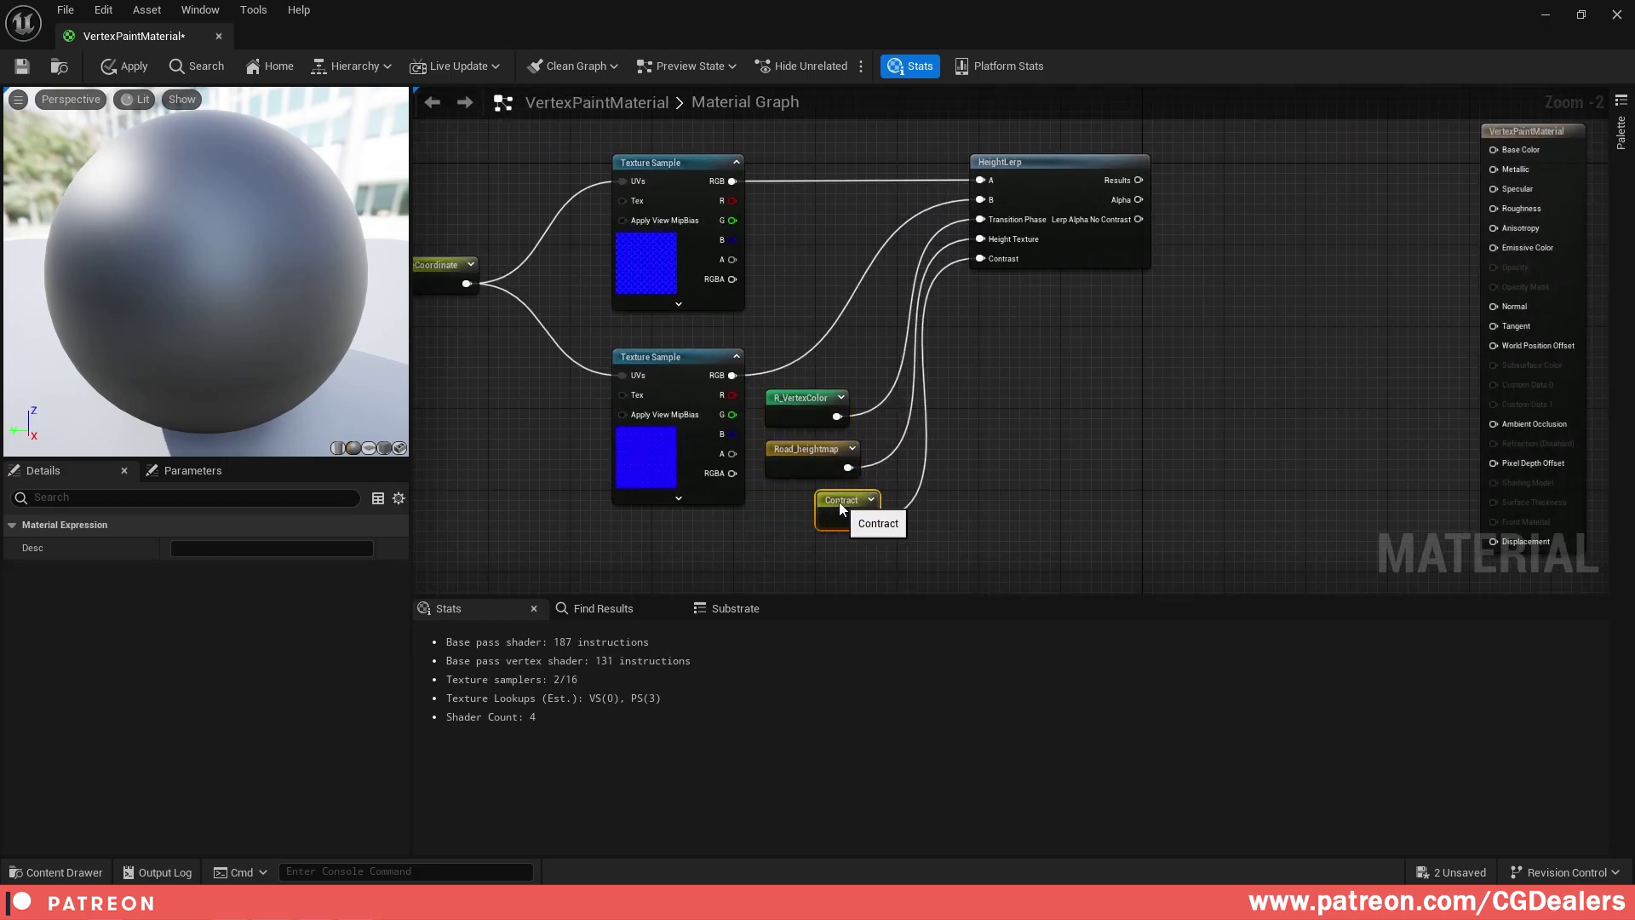
right_drag(1029, 340, 992, 365)
drag(1021, 193, 1123, 193)
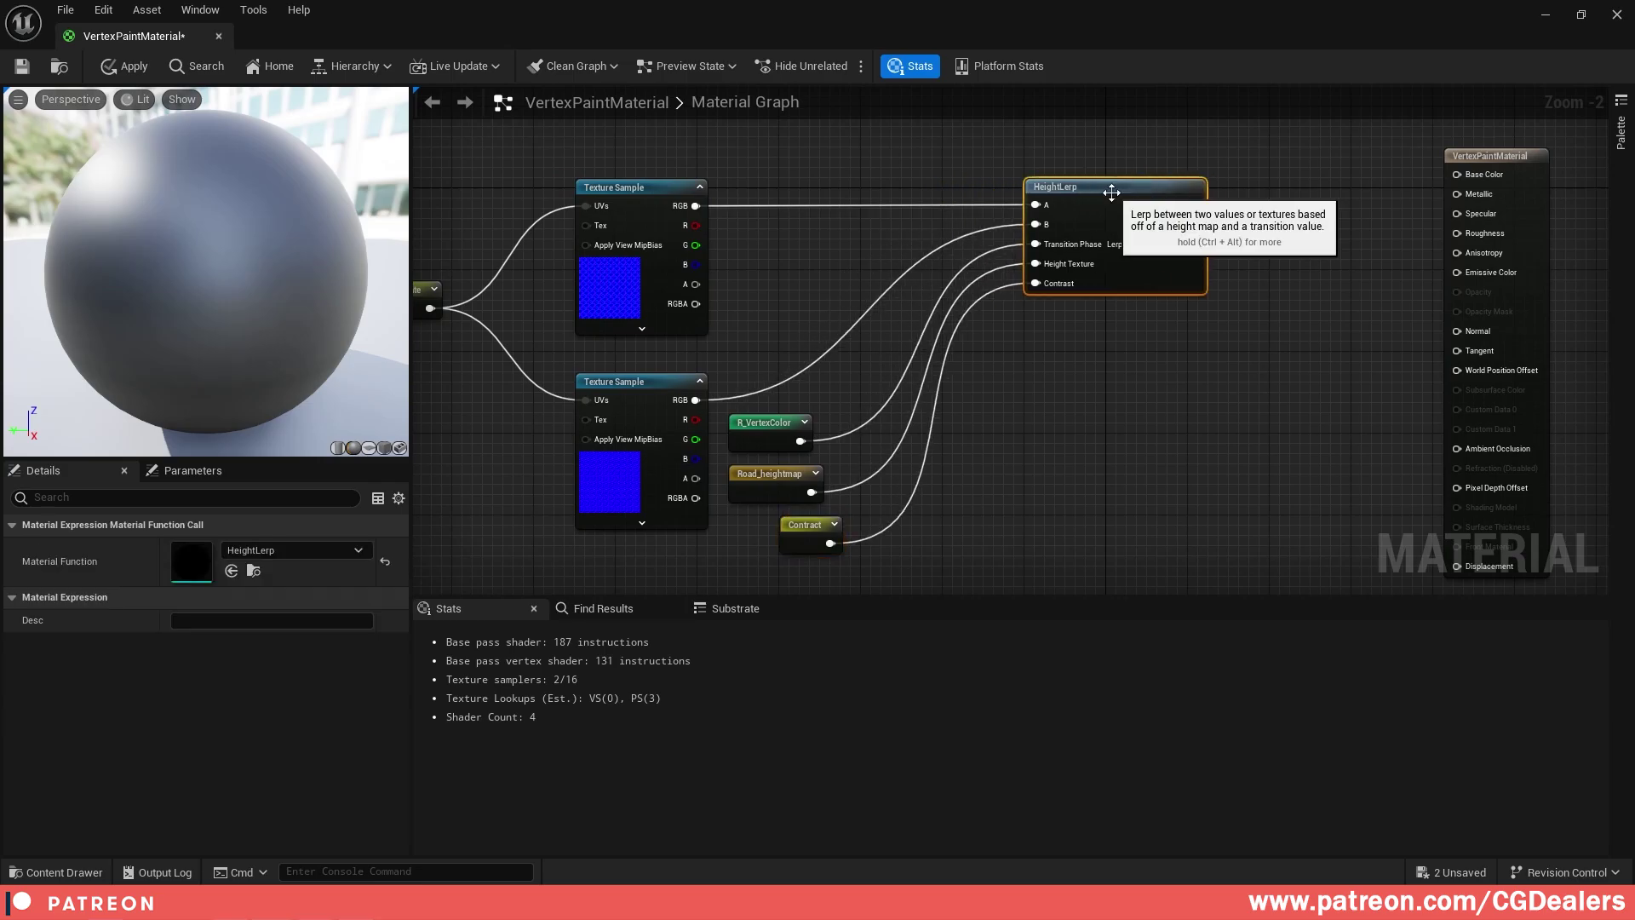
- Duplicate the normal map HeightLerp with its three reroutes and place the copy beside the mask Texture Samples
click(987, 423)
scroll(986, 422, down, 1)
right_drag(986, 422, 1014, 380)
drag(891, 484, 1183, 140)
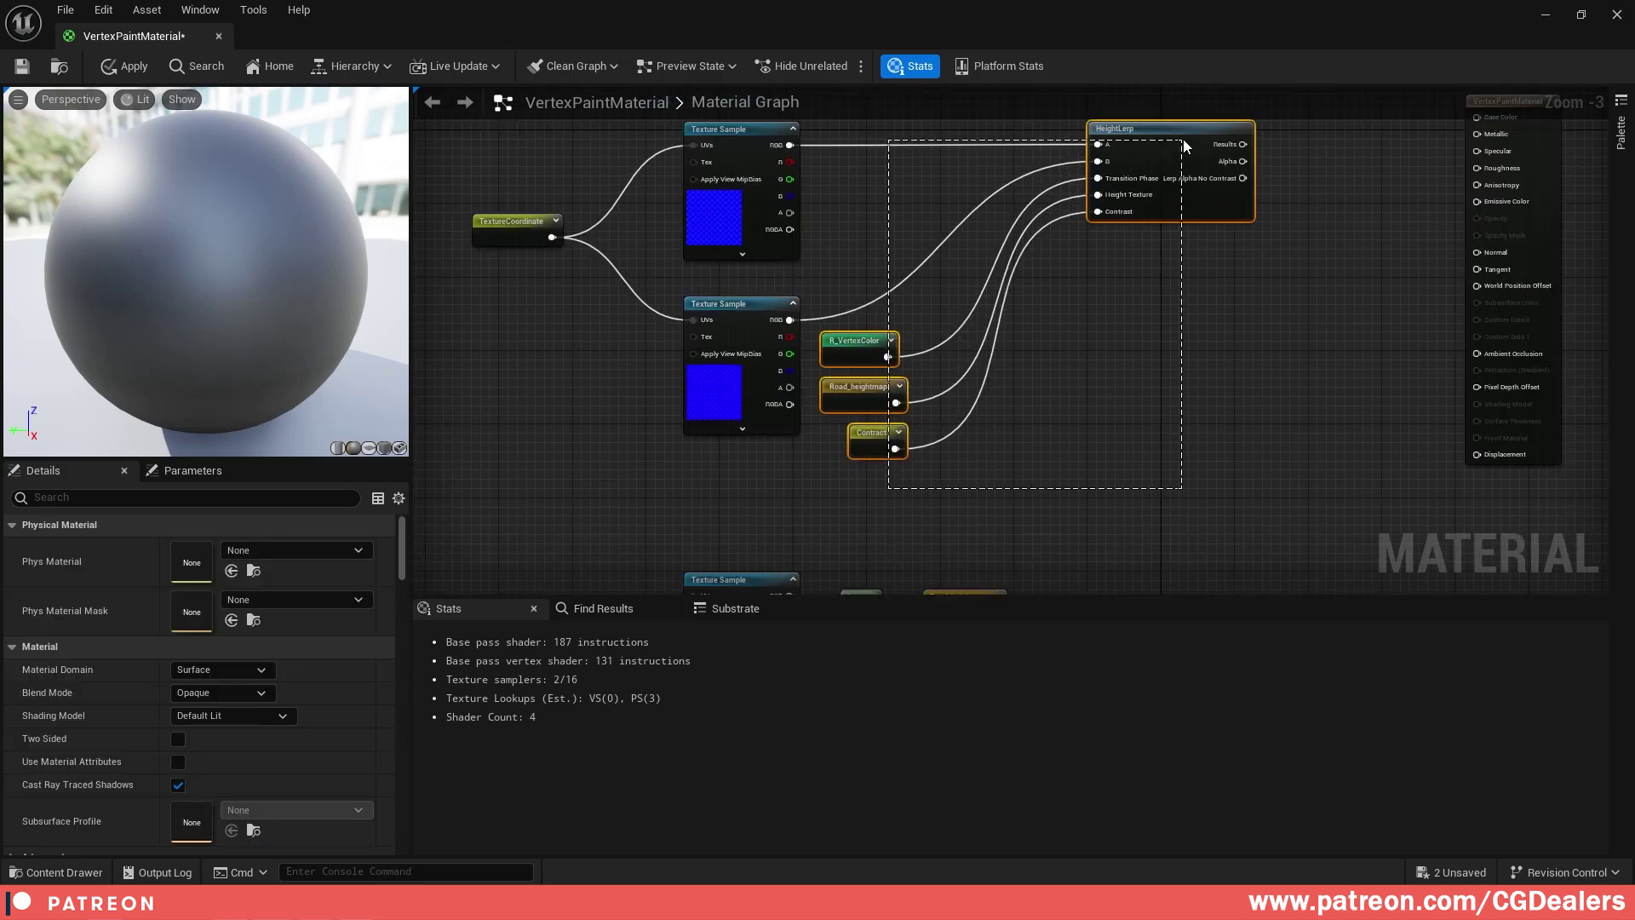
key(ctrl+c)
right_drag(1123, 420, 1100, 118)
key(ctrl+v)
right_drag(1117, 344, 987, 351)
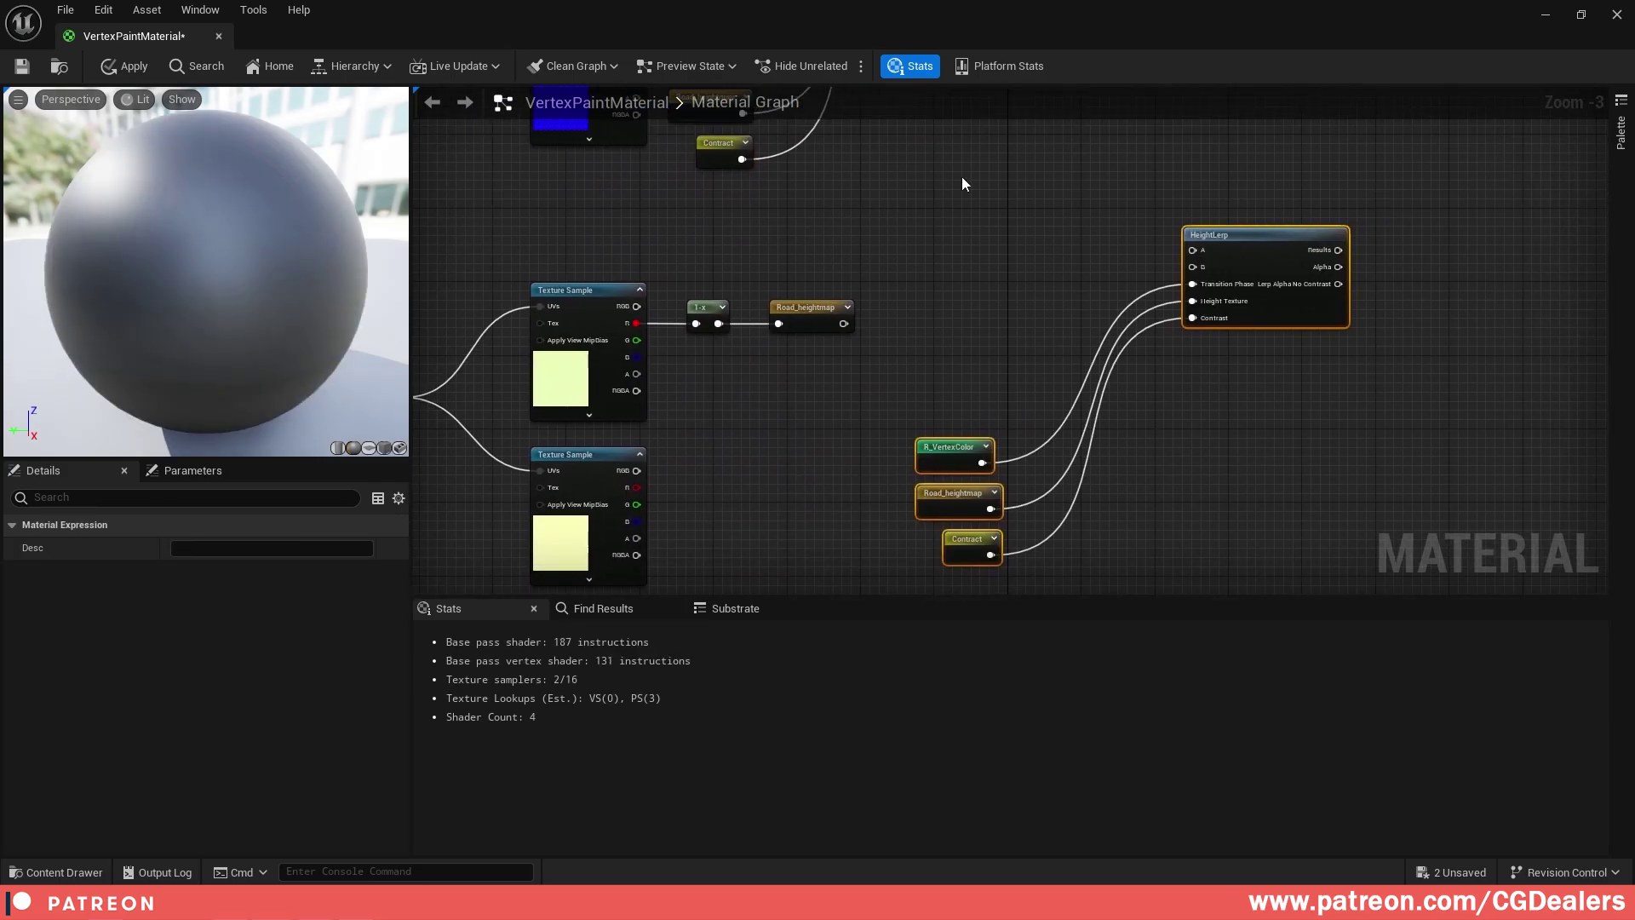
right_drag(963, 176, 1010, 88)
drag(1316, 155, 1107, 250)
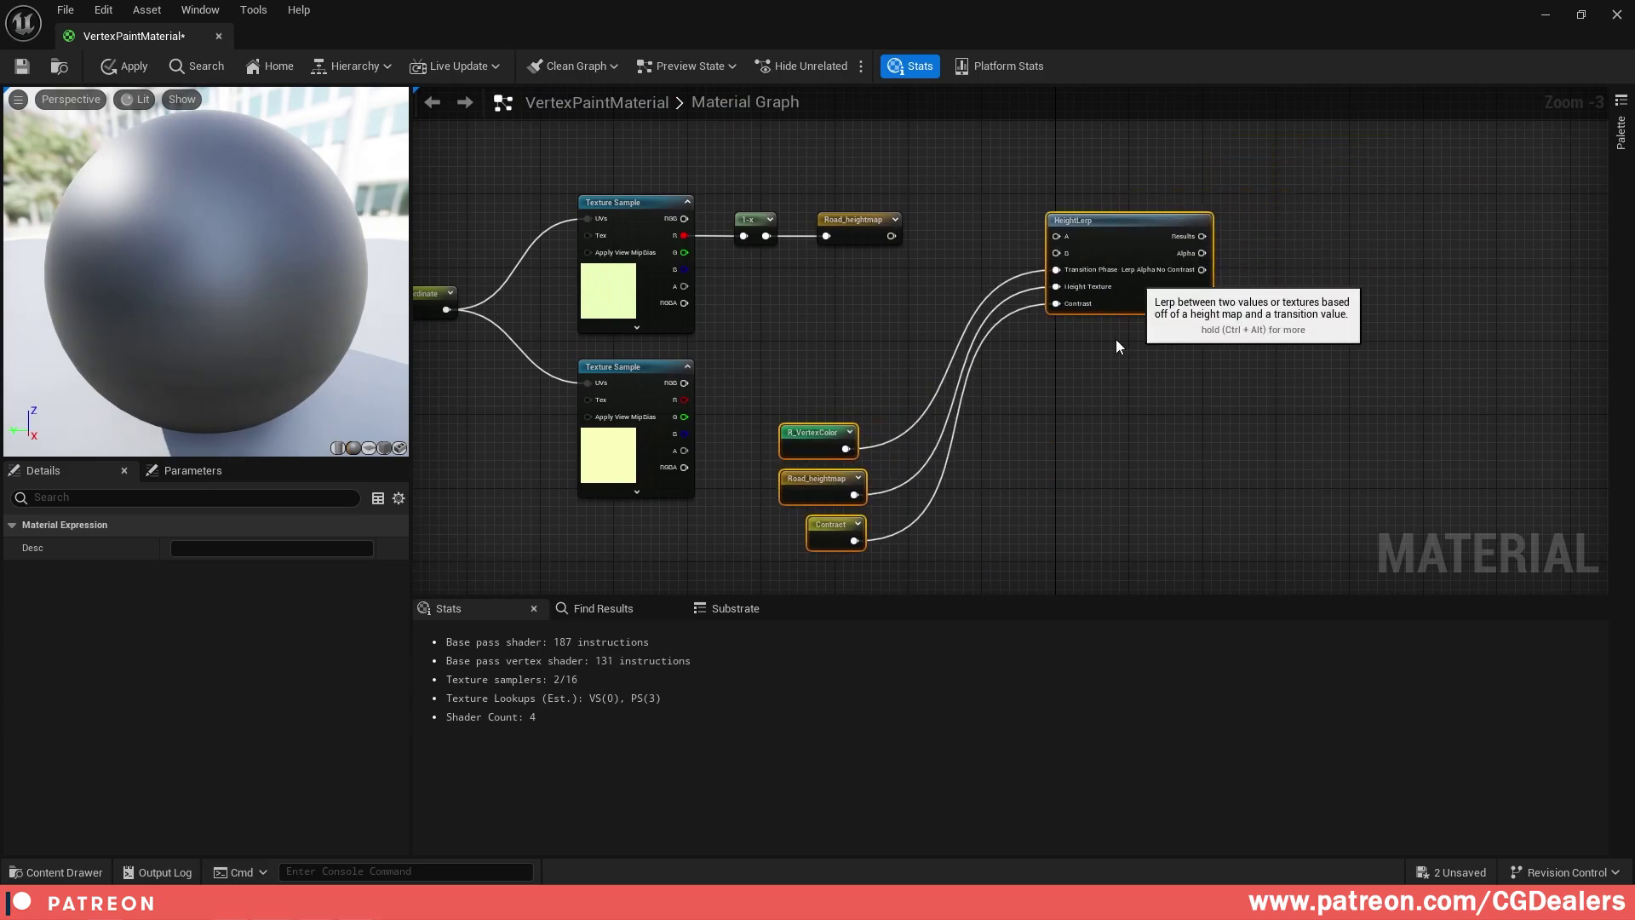
- Move the R_VertexColor, Road_heightmap and Contract reroutes of the mask HeightLerp farther down
click(1116, 341)
drag(767, 389, 911, 577)
drag(799, 431, 772, 505)
right_drag(785, 325, 846, 422)
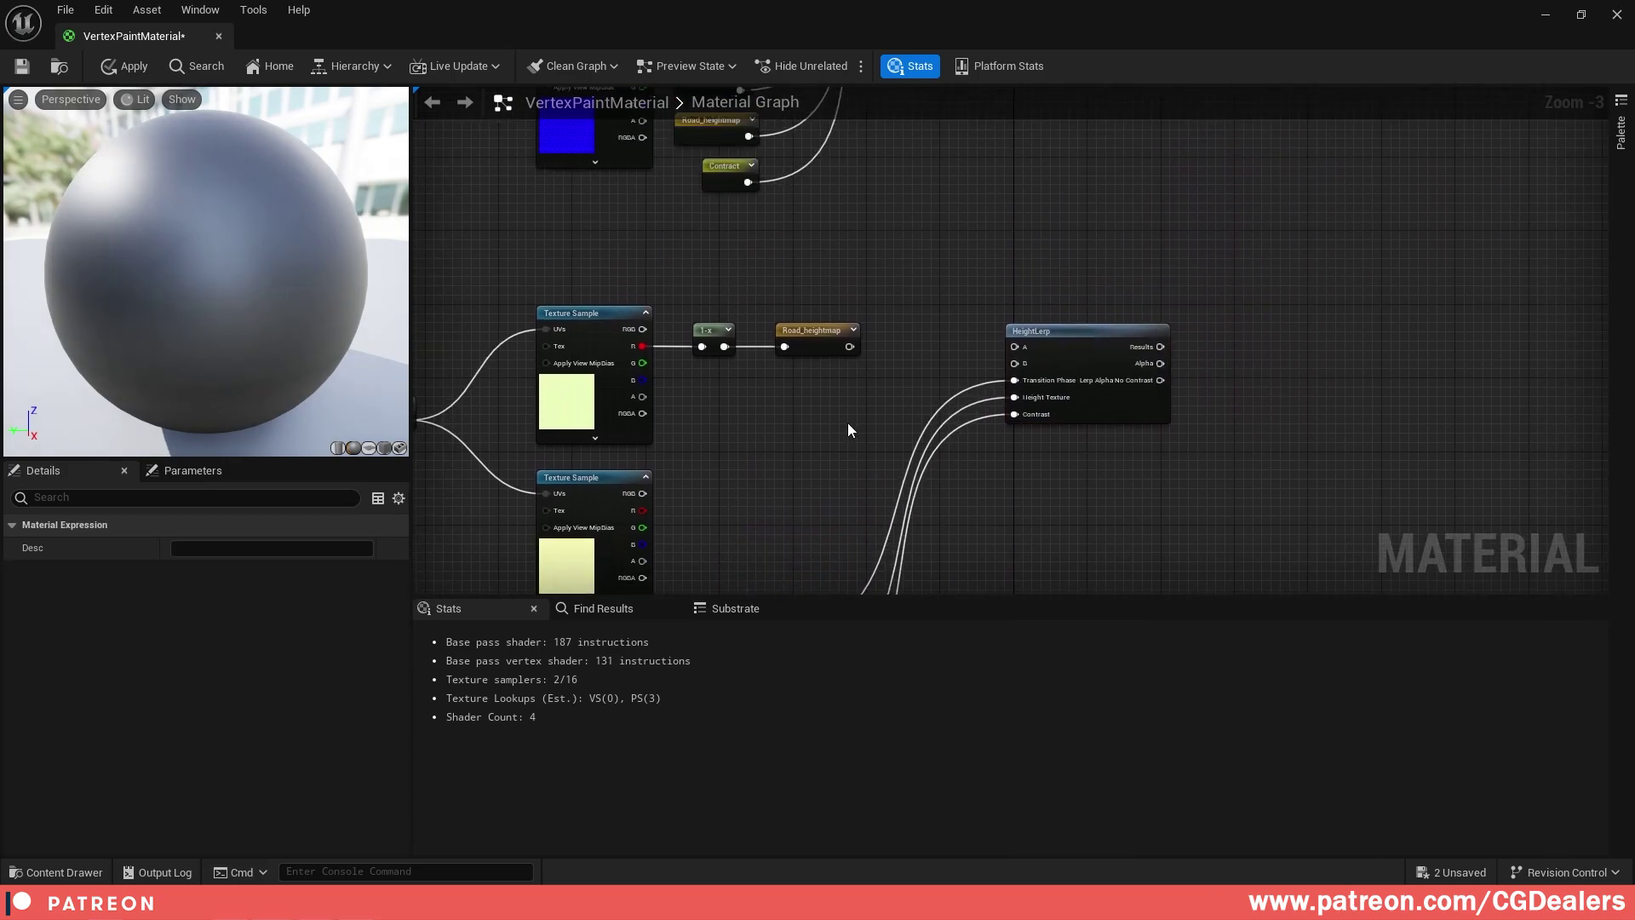
- Select the lower mask Texture Sample and widen its details to read the full name of the assigned texture
scroll(850, 421, up, 1)
click(572, 492)
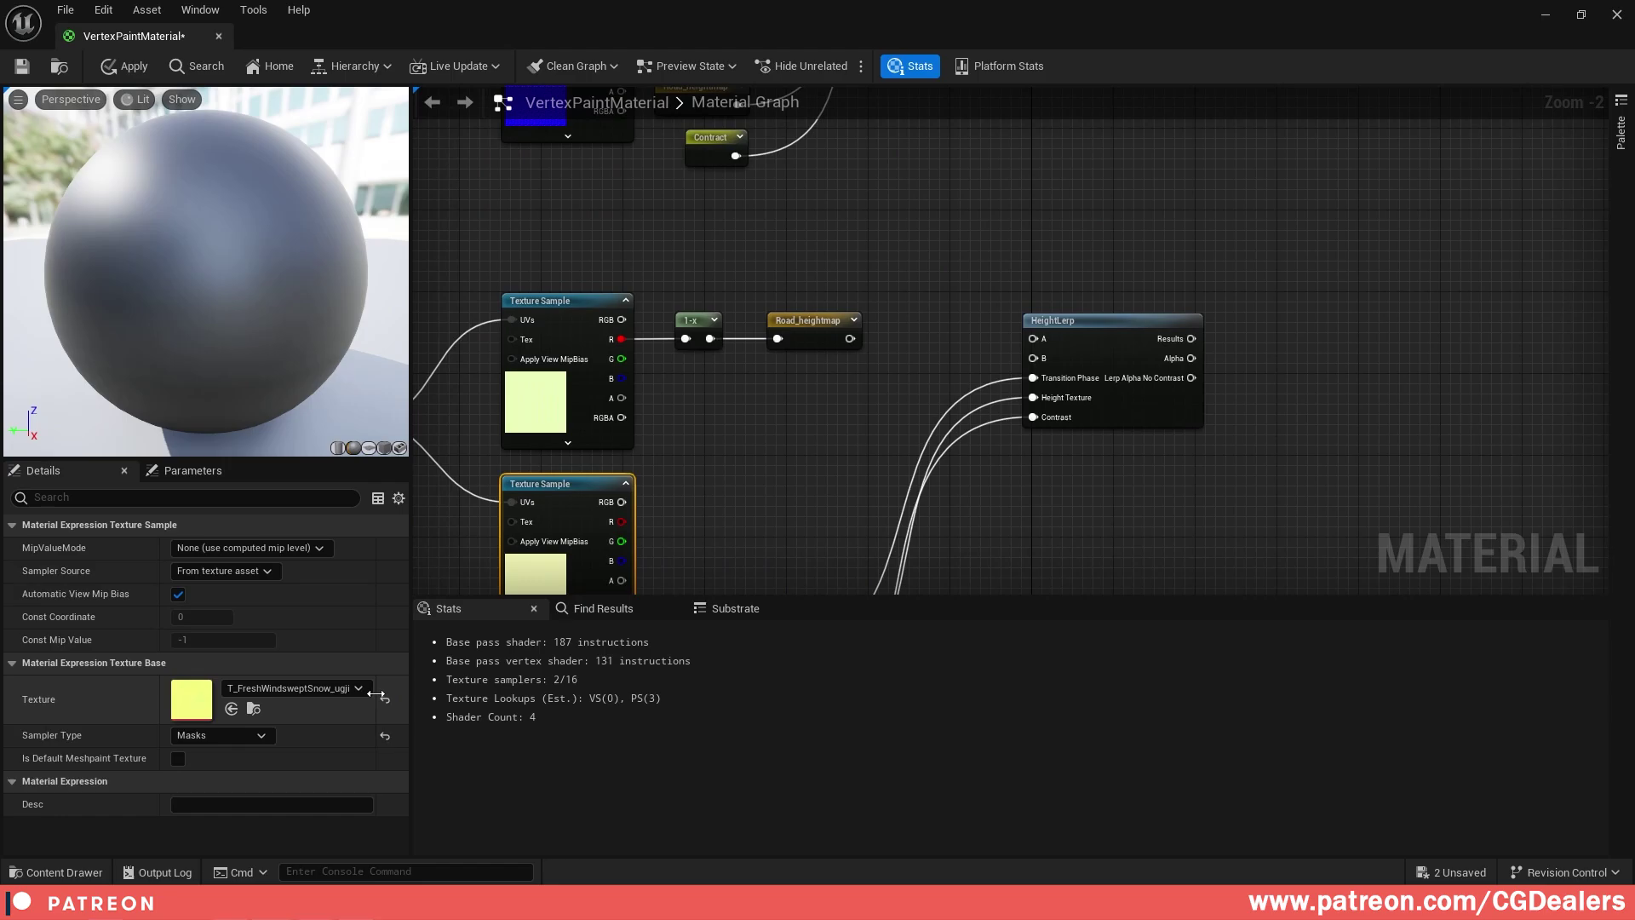
drag(411, 677, 564, 687)
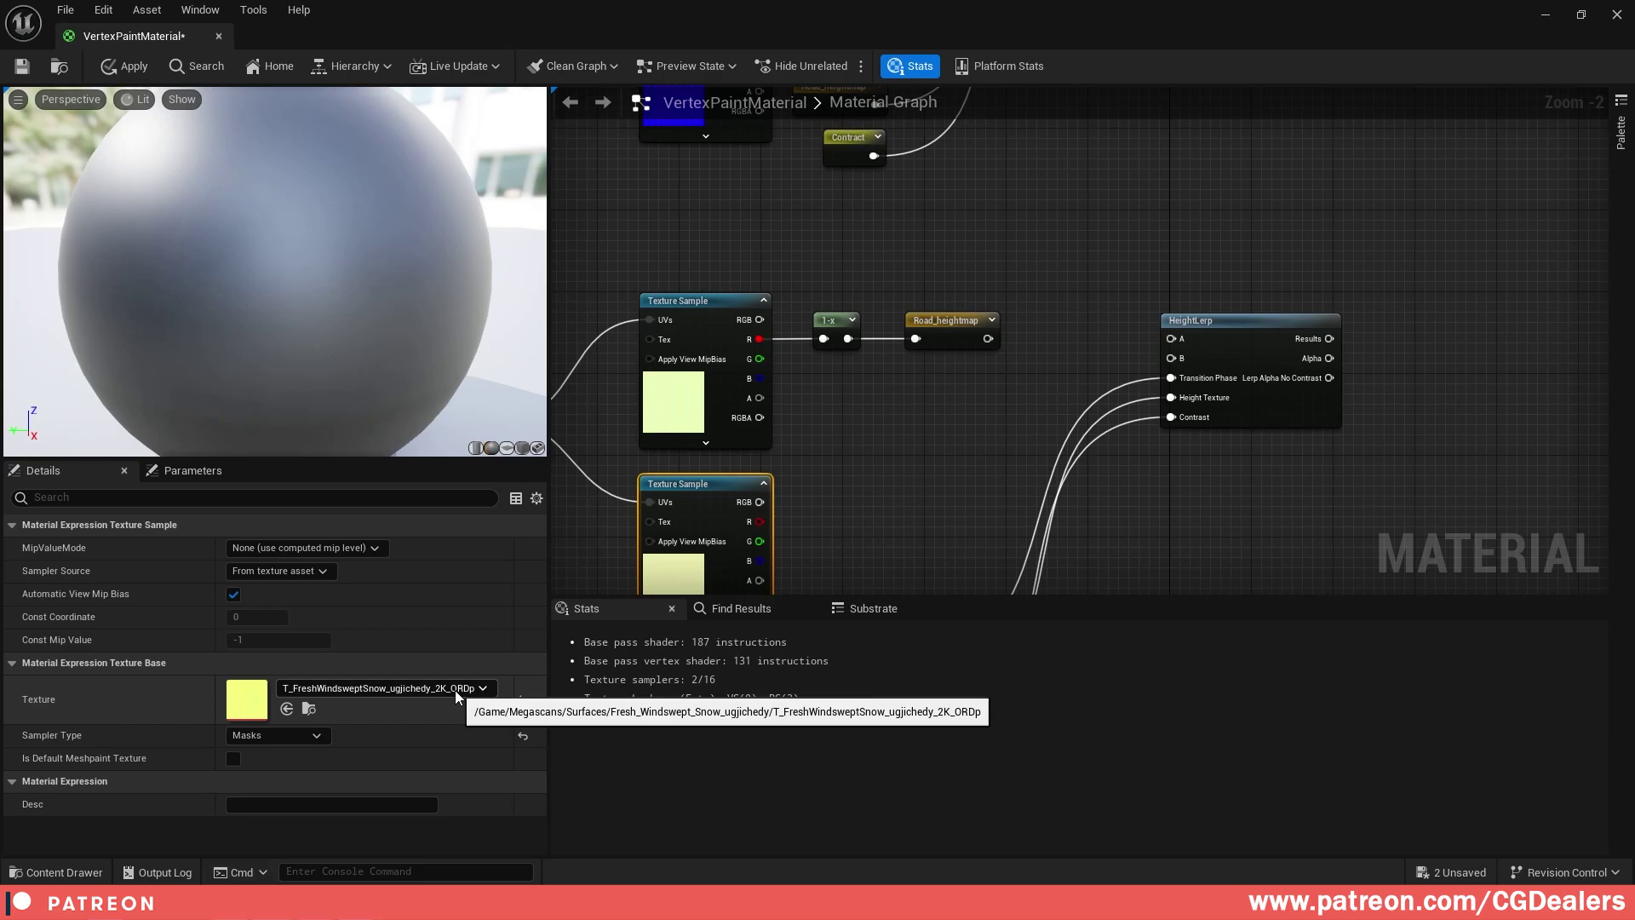
scroll(819, 434, up, 2)
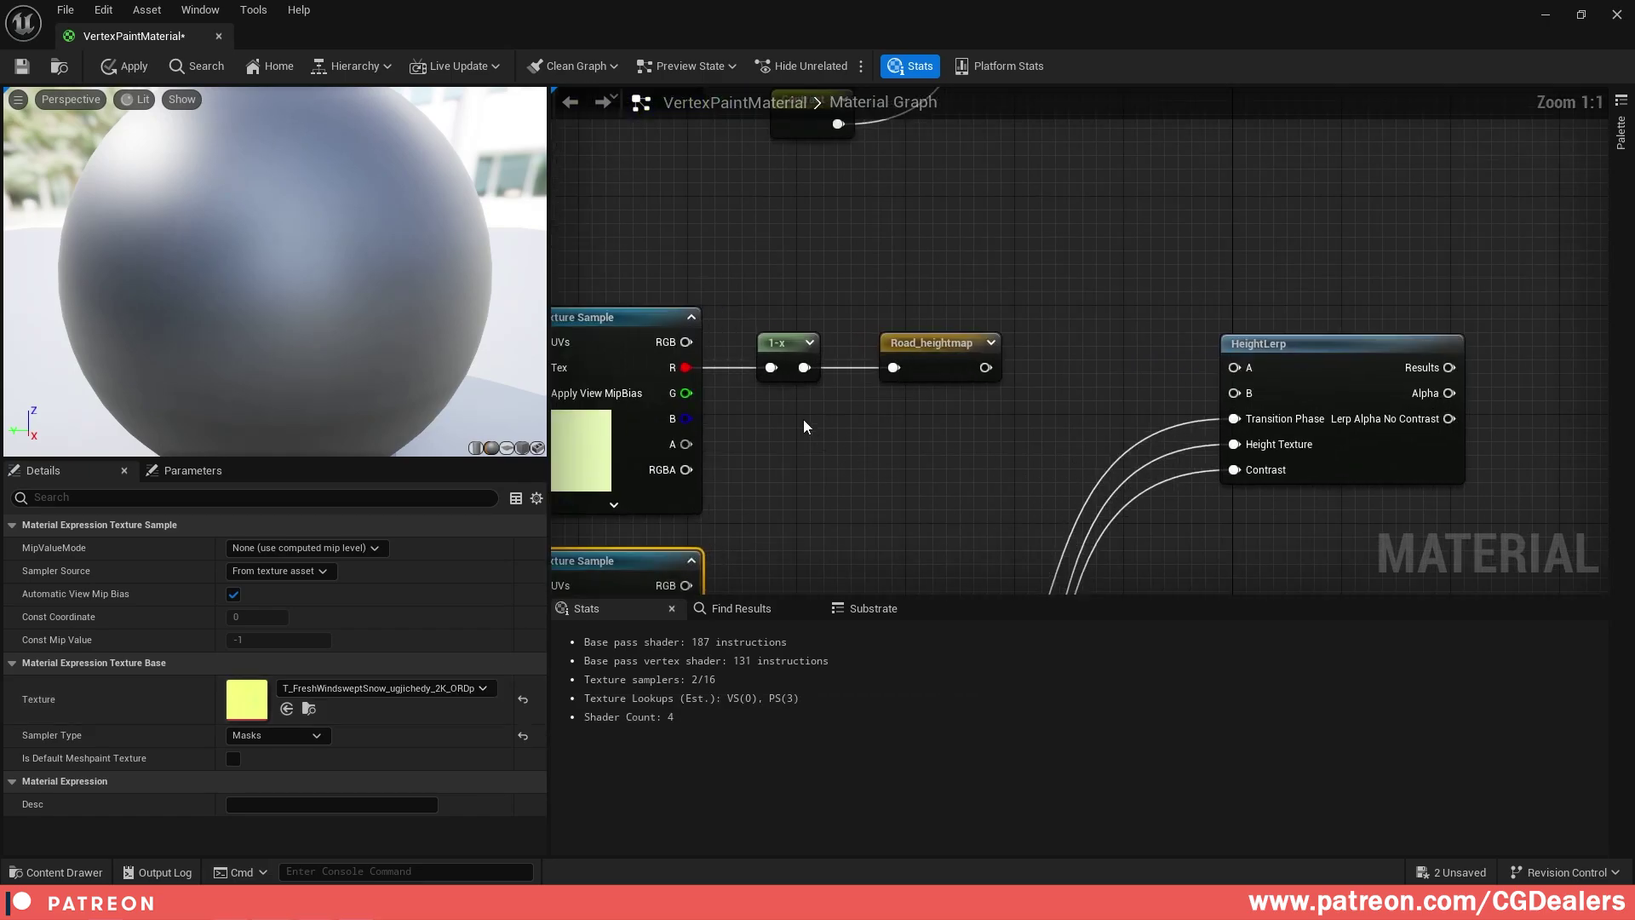
- Connect the upper mask Texture Sample's red channel to HeightLerp A, routing the wire above the 1-x and Road_heightmap nodes with two reroute points
drag(743, 257, 882, 409)
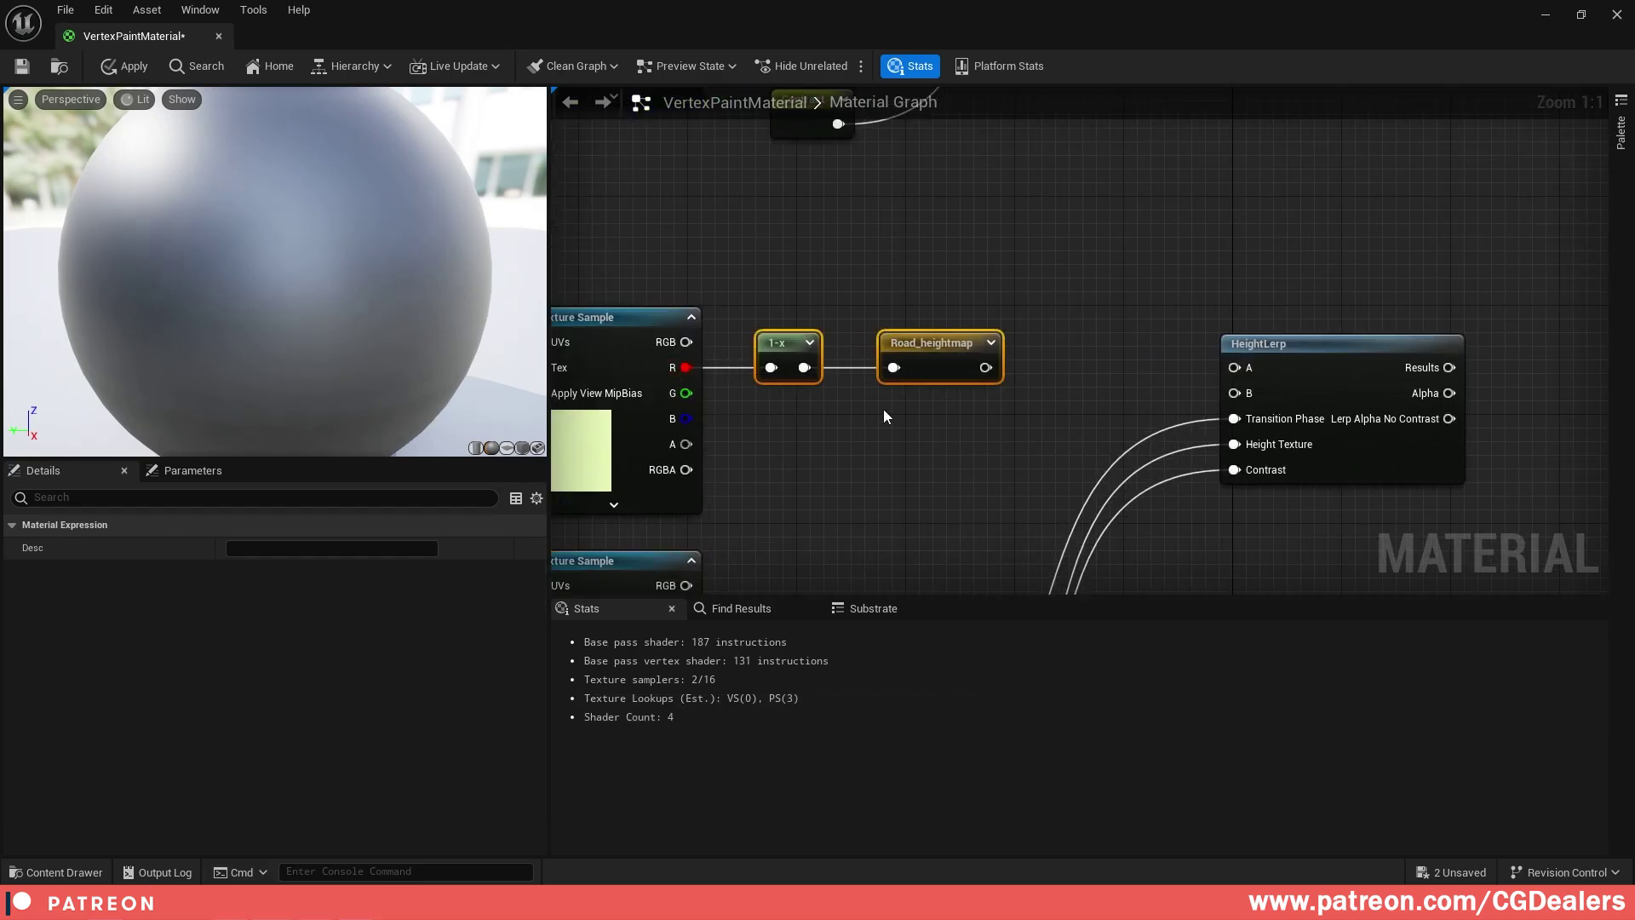
drag(686, 370, 1157, 324)
double_click(1173, 368)
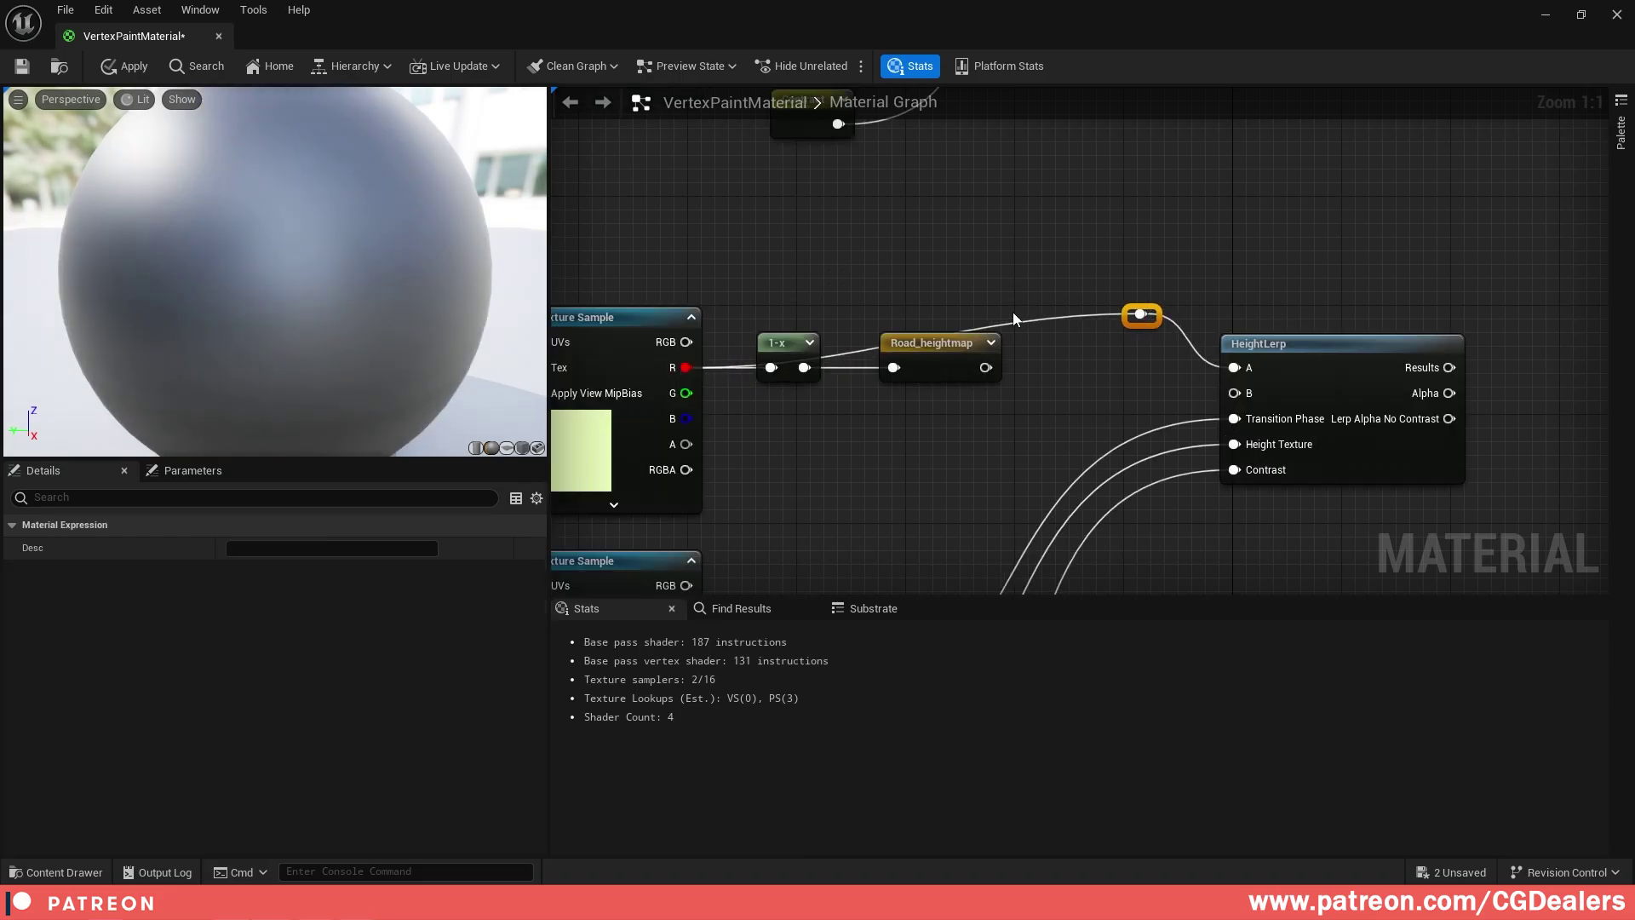
click(1026, 315)
double_click(1035, 319)
drag(1034, 317, 766, 318)
shift+click(1140, 313)
click(917, 430)
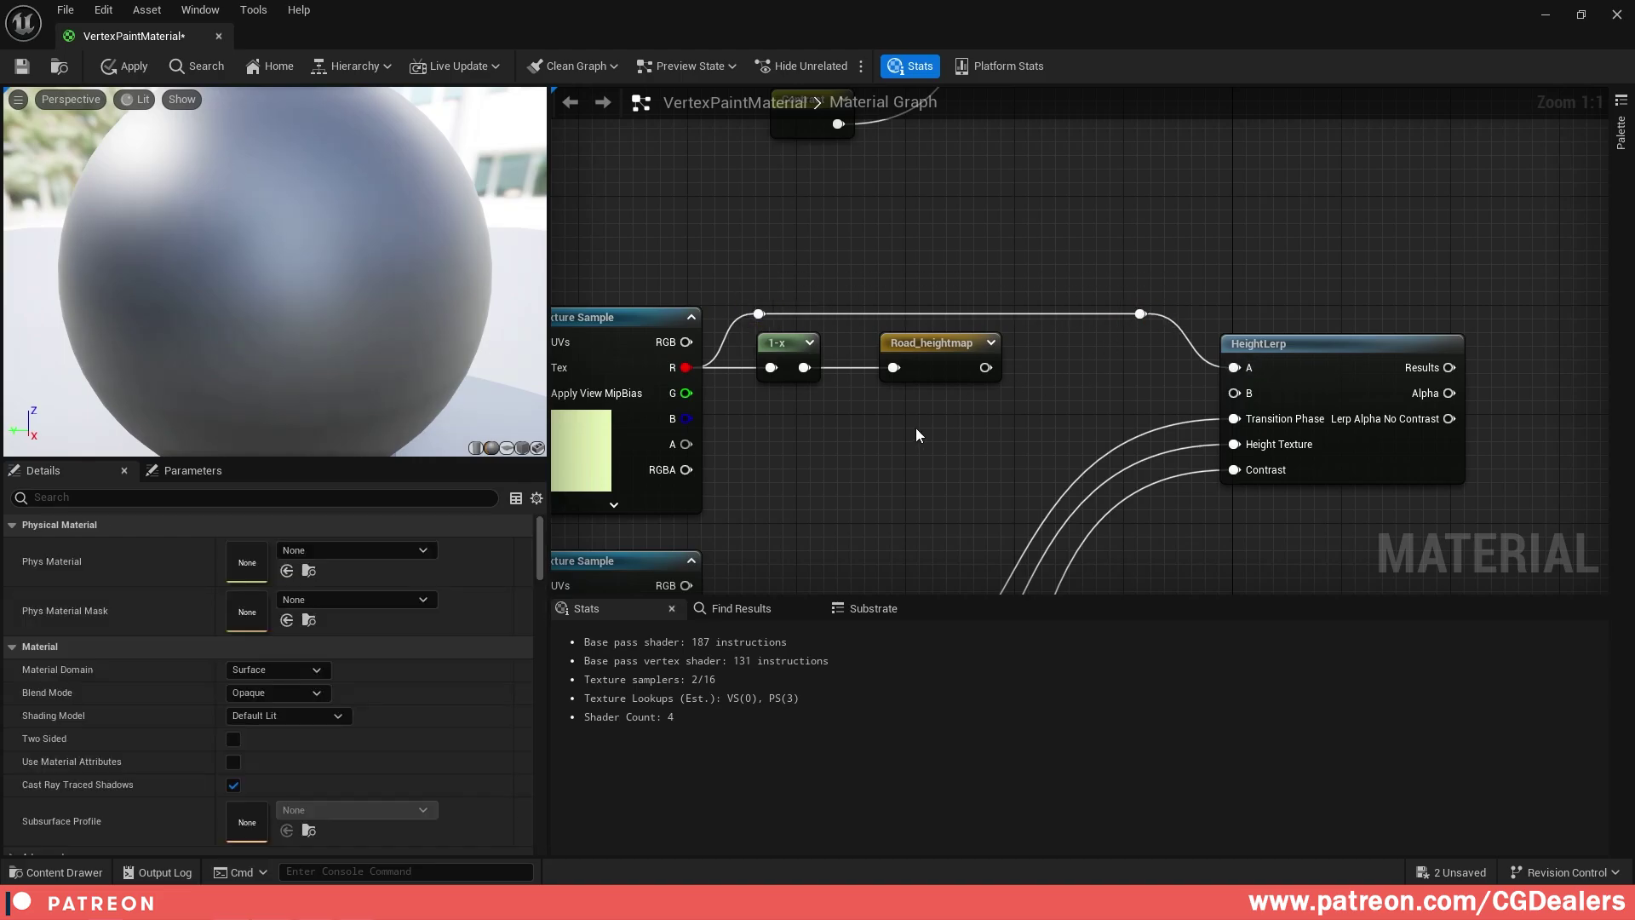
- Connect the lower mask Texture Sample's red channel to HeightLerp B and this HeightLerp's Results to Ambient Occlusion
right_drag(916, 430, 917, 349)
drag(731, 521, 1279, 302)
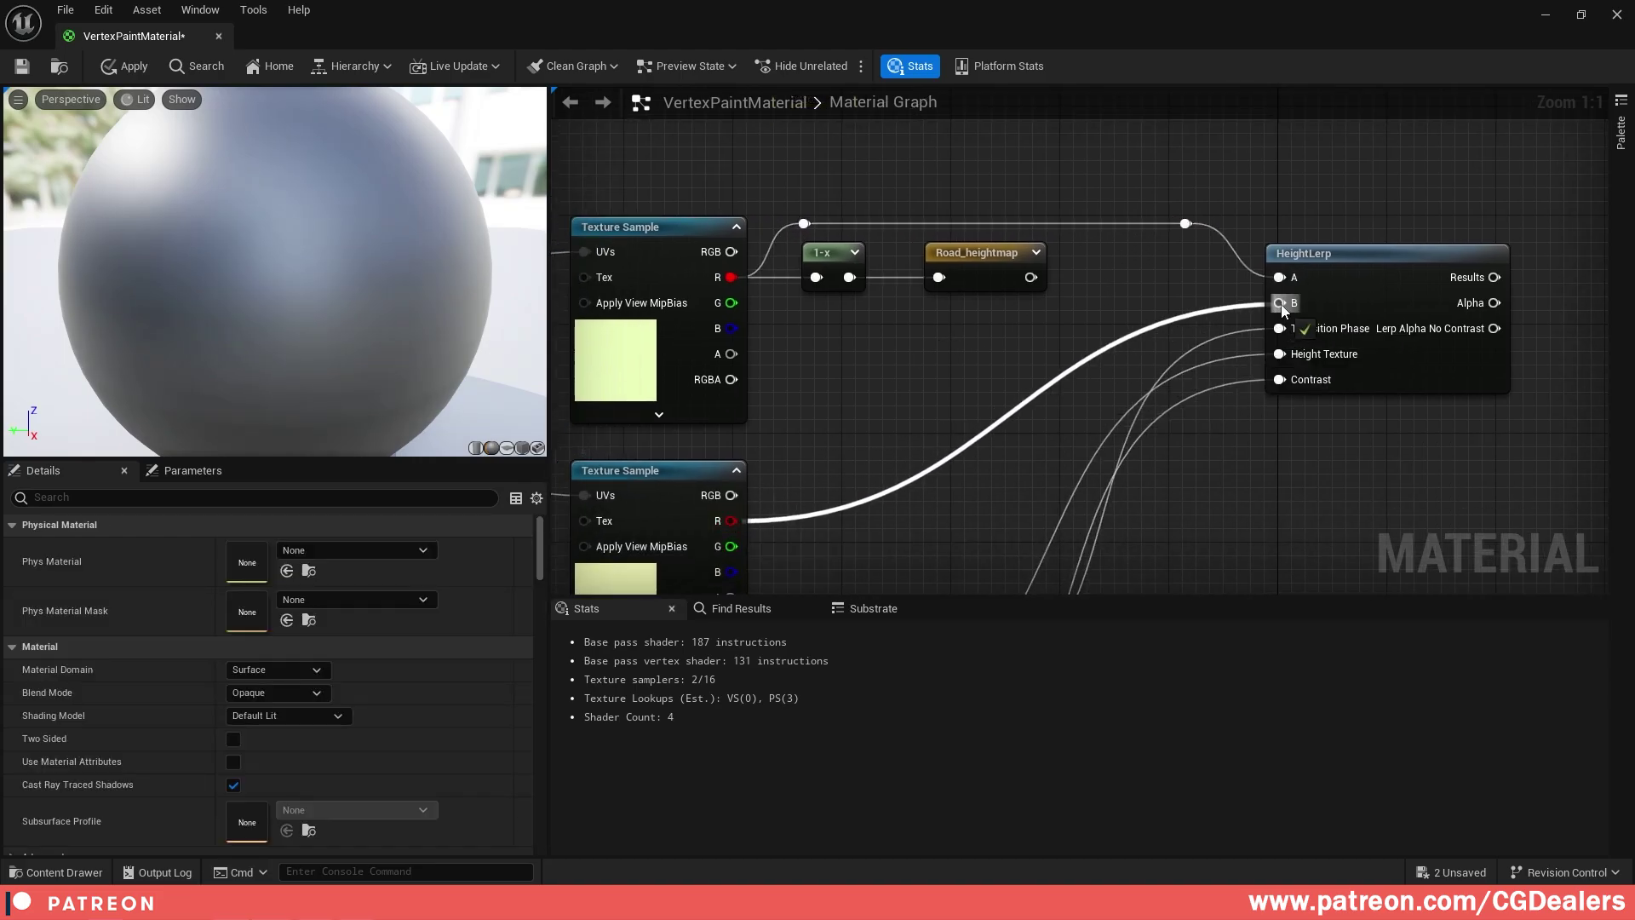
scroll(1083, 383, down, 2)
right_drag(1075, 383, 1042, 250)
click(734, 328)
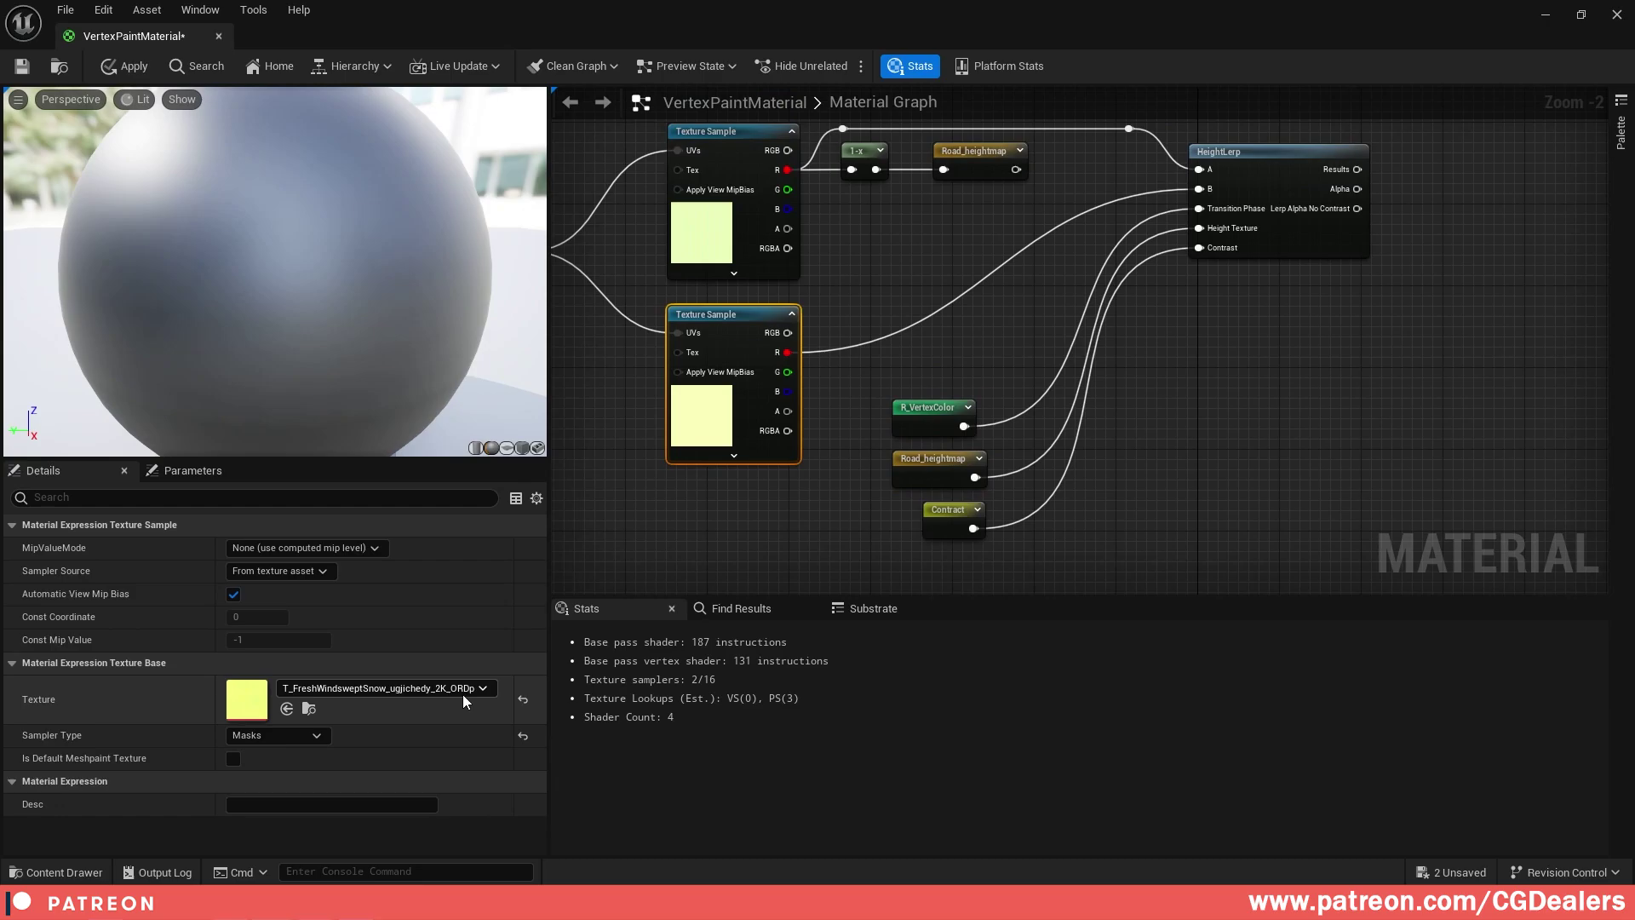
scroll(1013, 392, down, 2)
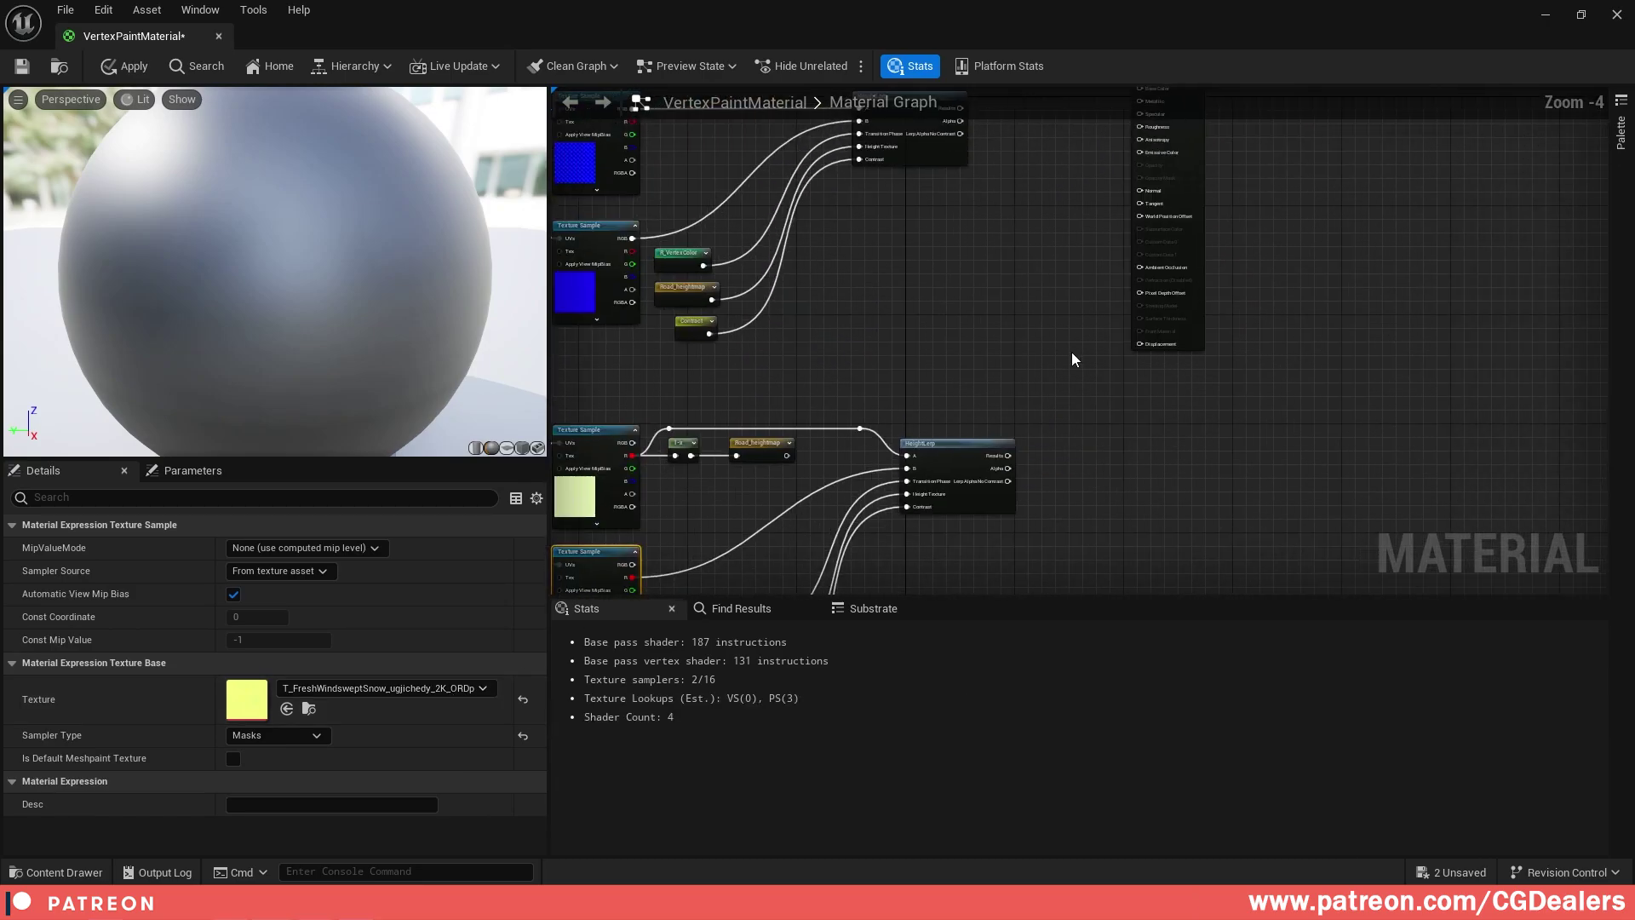
drag(1007, 455, 1139, 268)
- Connect the normal map HeightLerp's Results to Normal and the color HeightLerp's Results to Base Color
right_drag(1223, 191, 1209, 346)
scroll(945, 259, up, 2)
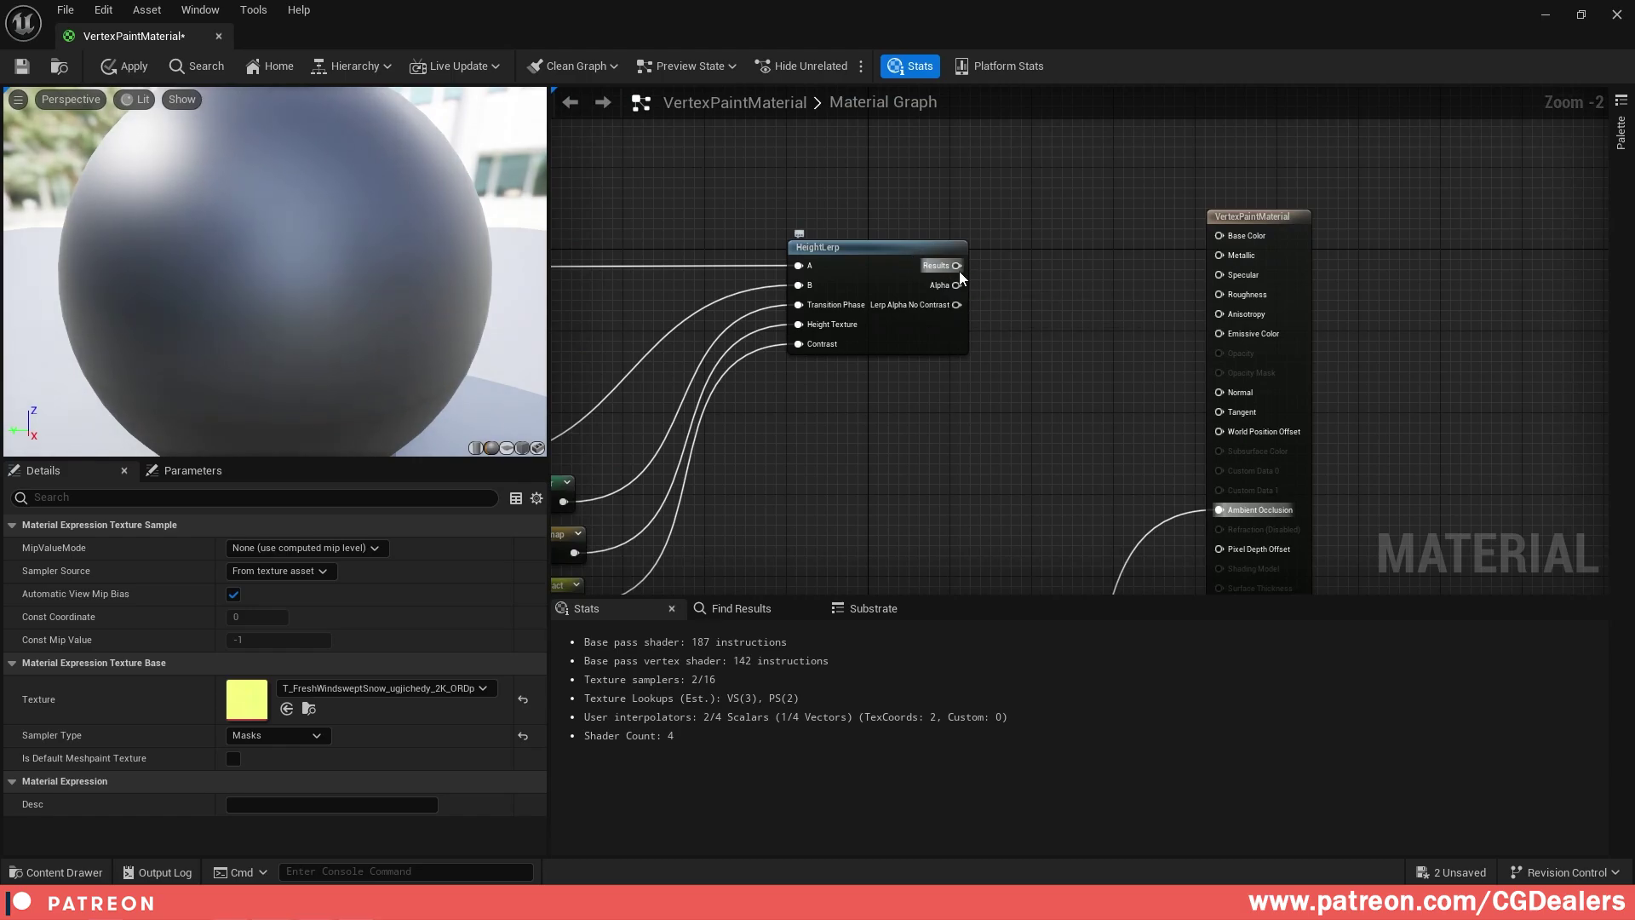
drag(957, 267, 1233, 396)
scroll(1030, 257, down, 2)
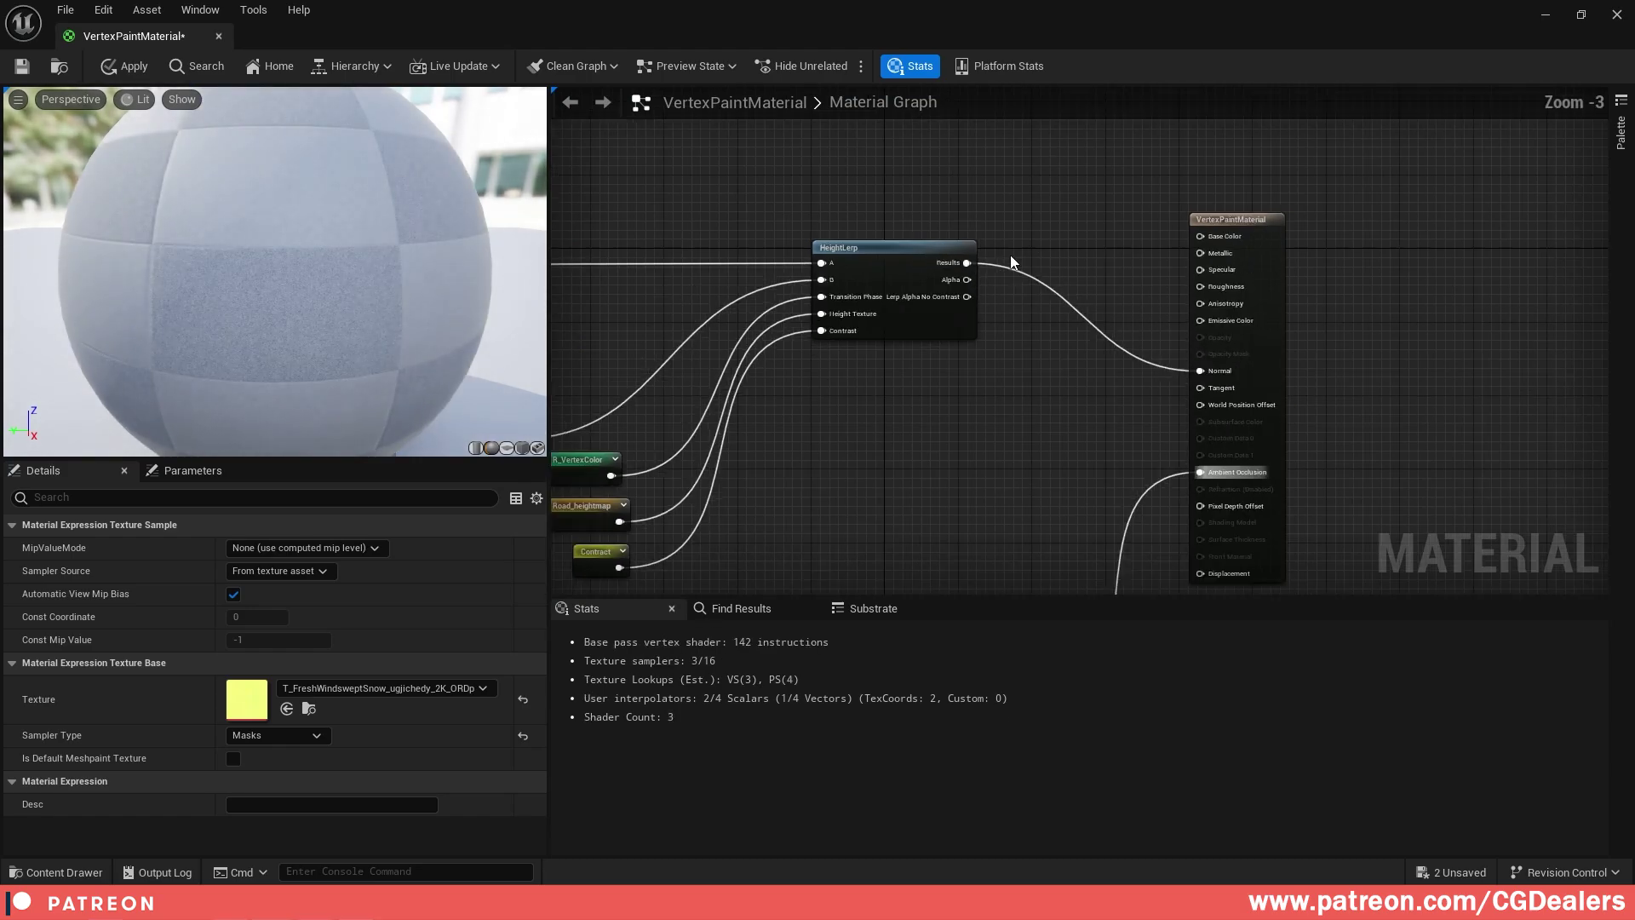
right_drag(949, 134, 971, 400)
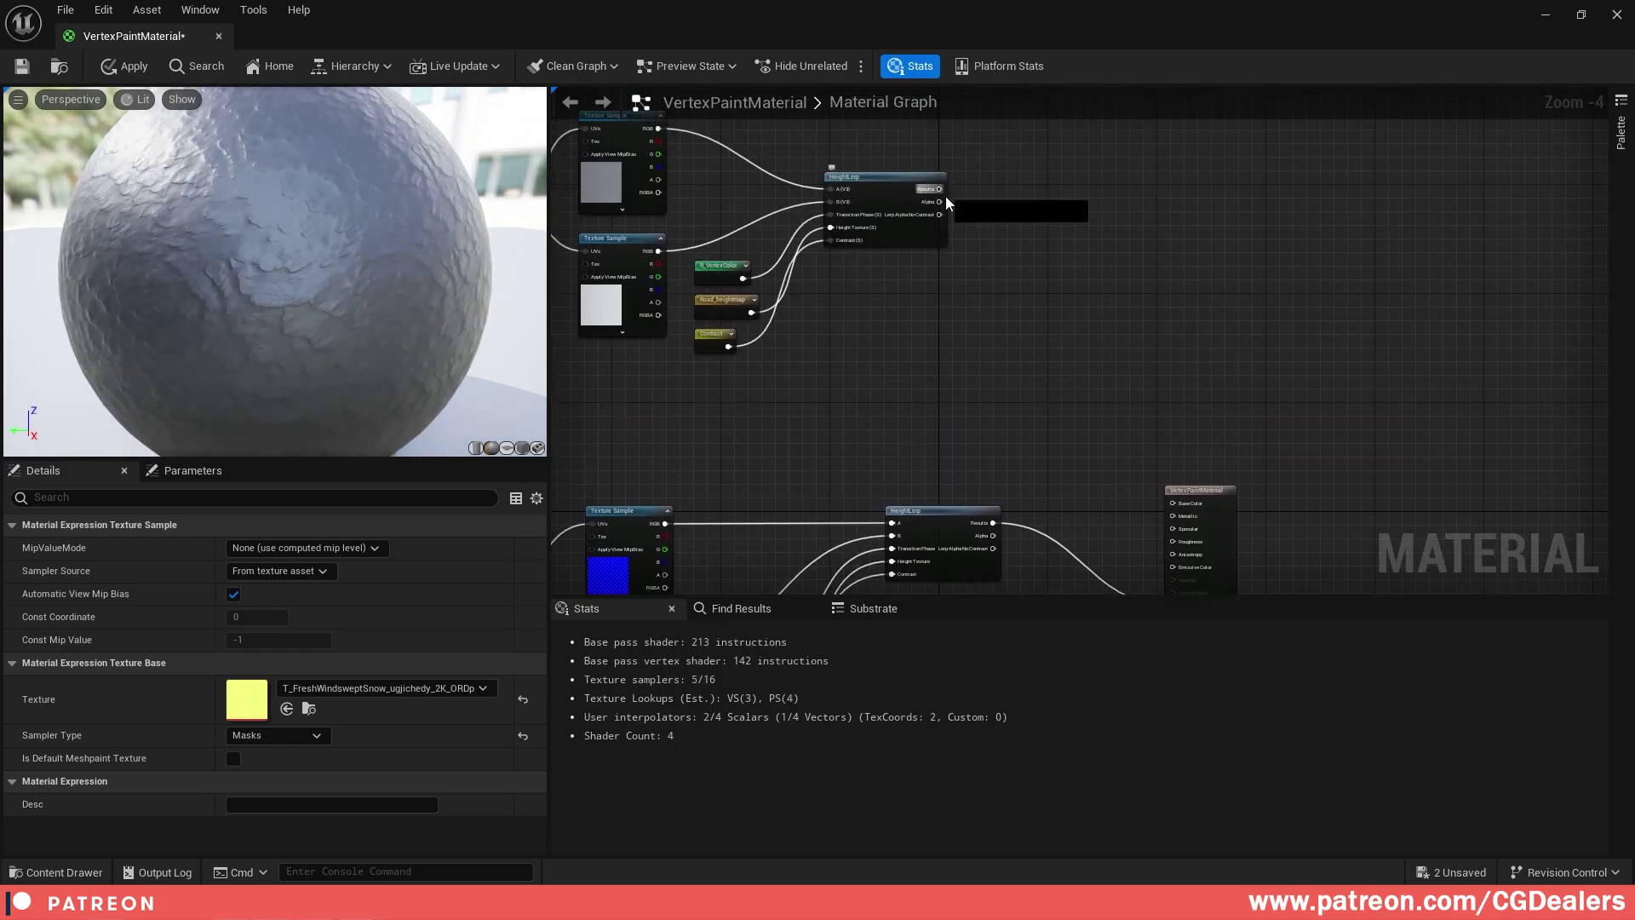
drag(940, 189, 1174, 504)
- Move the R_VertexColor, Road_heightmap and Contract reroutes of the mask HeightLerp slightly up
right_drag(1175, 507, 1040, 217)
scroll(1076, 487, up, 1)
right_drag(1076, 488, 1094, 388)
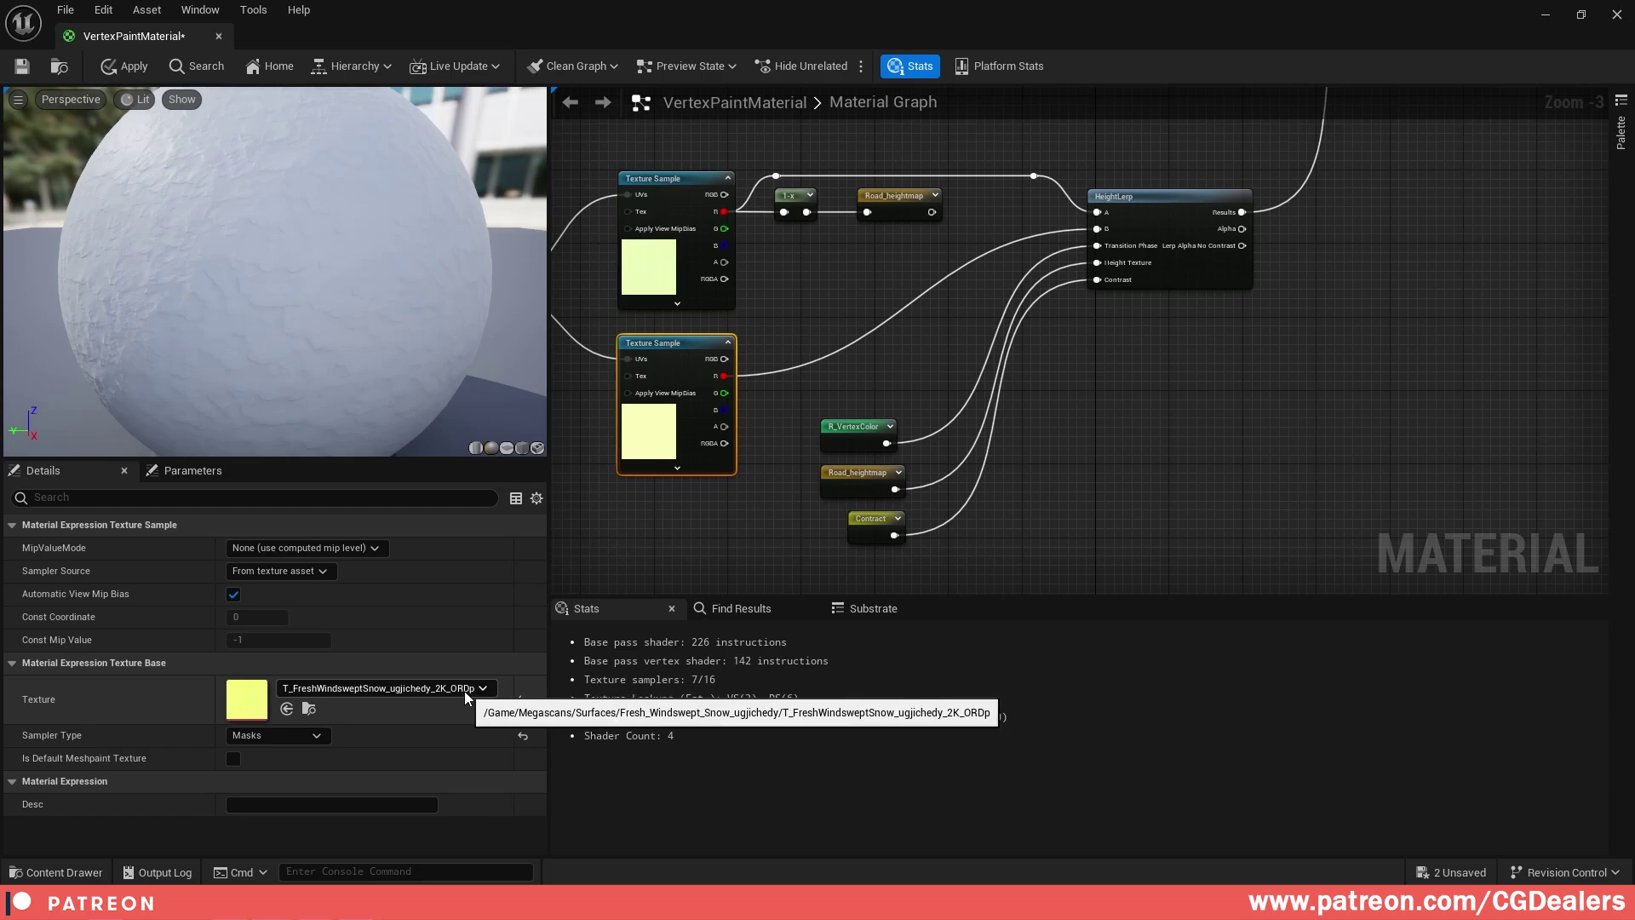
drag(818, 411, 913, 549)
drag(876, 426, 885, 399)
- Duplicate the mask HeightLerp below itself and connect R_VertexColor, Road_heightmap and Contract to its Transition Phase, Height Texture and Contrast
click(1107, 197)
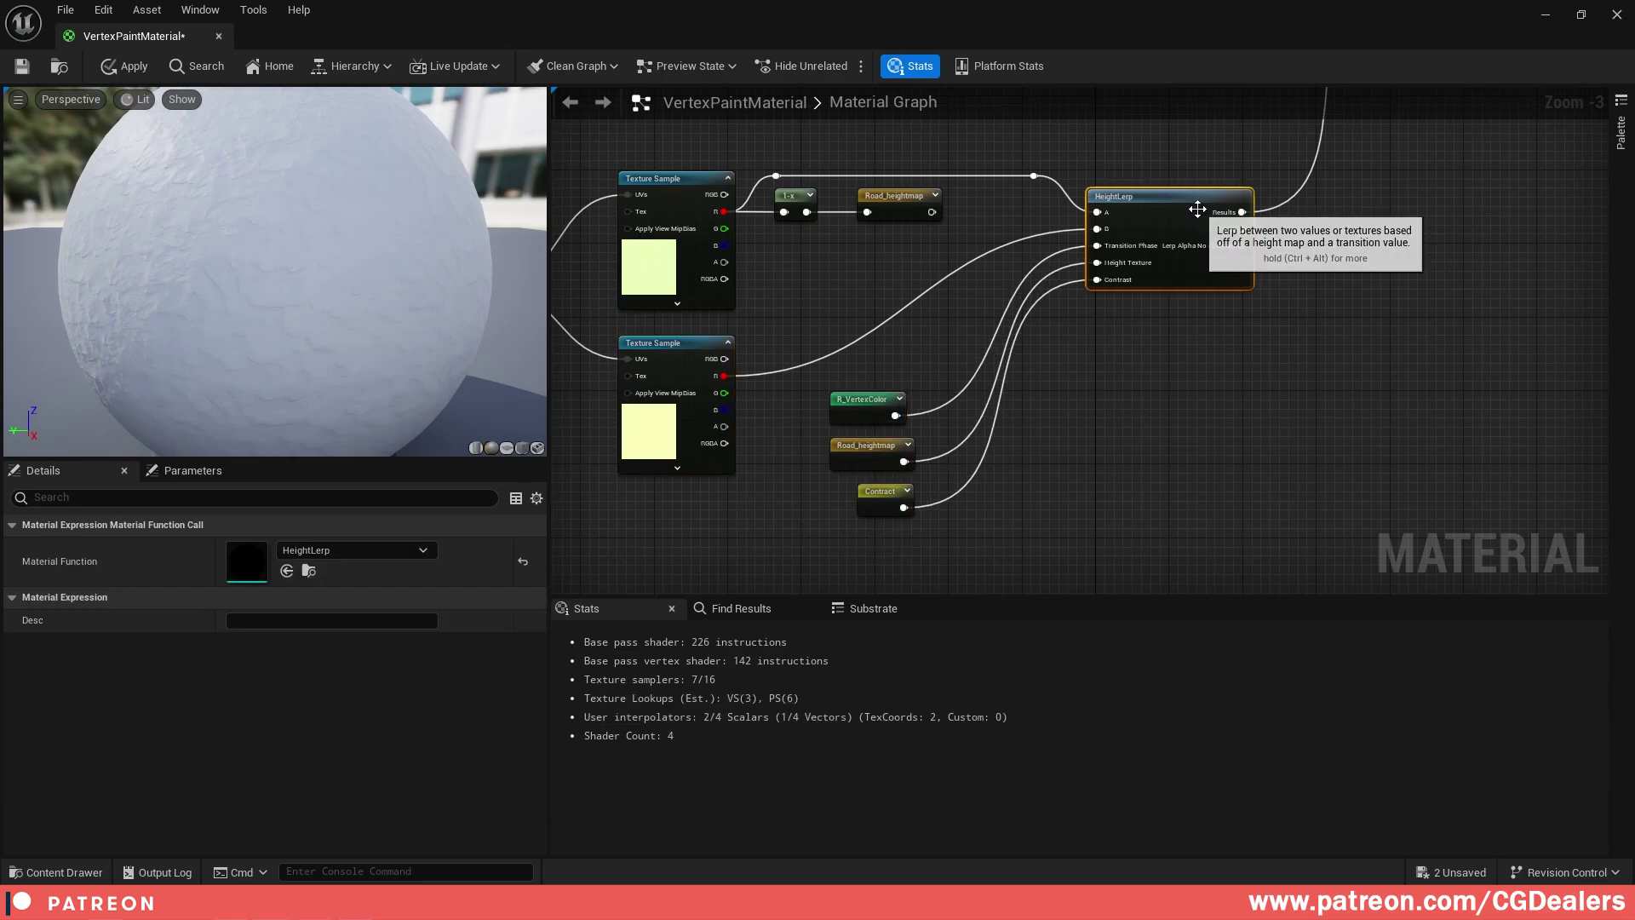
key(ctrl+c)
key(ctrl+v)
scroll(995, 478, up, 1)
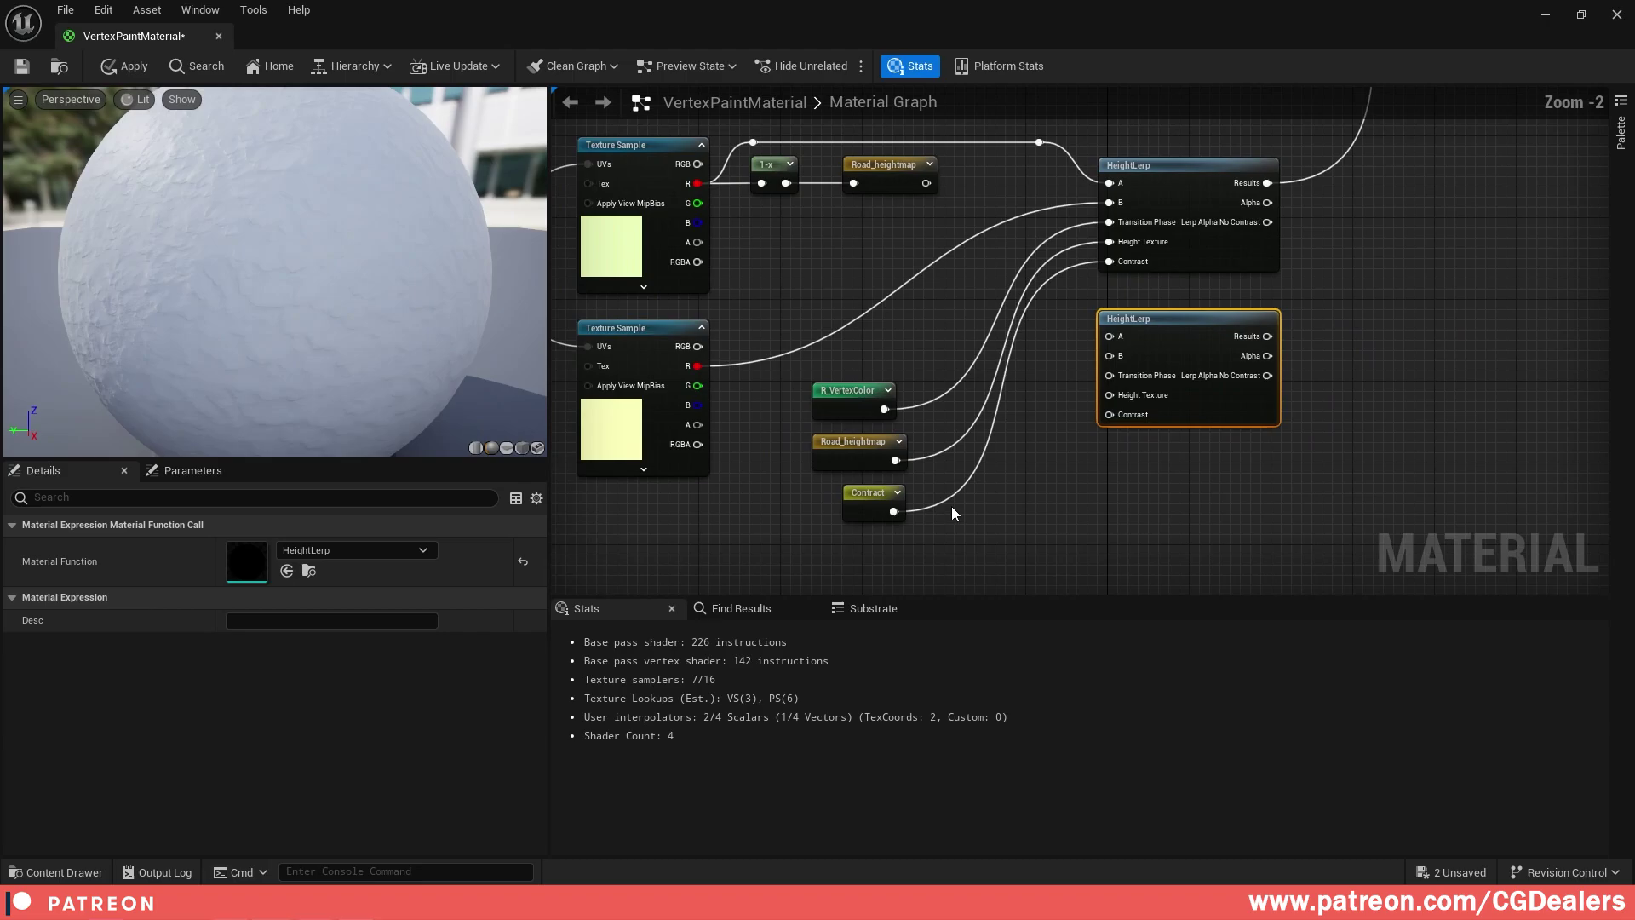
drag(894, 511, 1107, 415)
drag(895, 459, 1108, 396)
drag(884, 408, 1110, 375)
drag(1184, 313, 1182, 322)
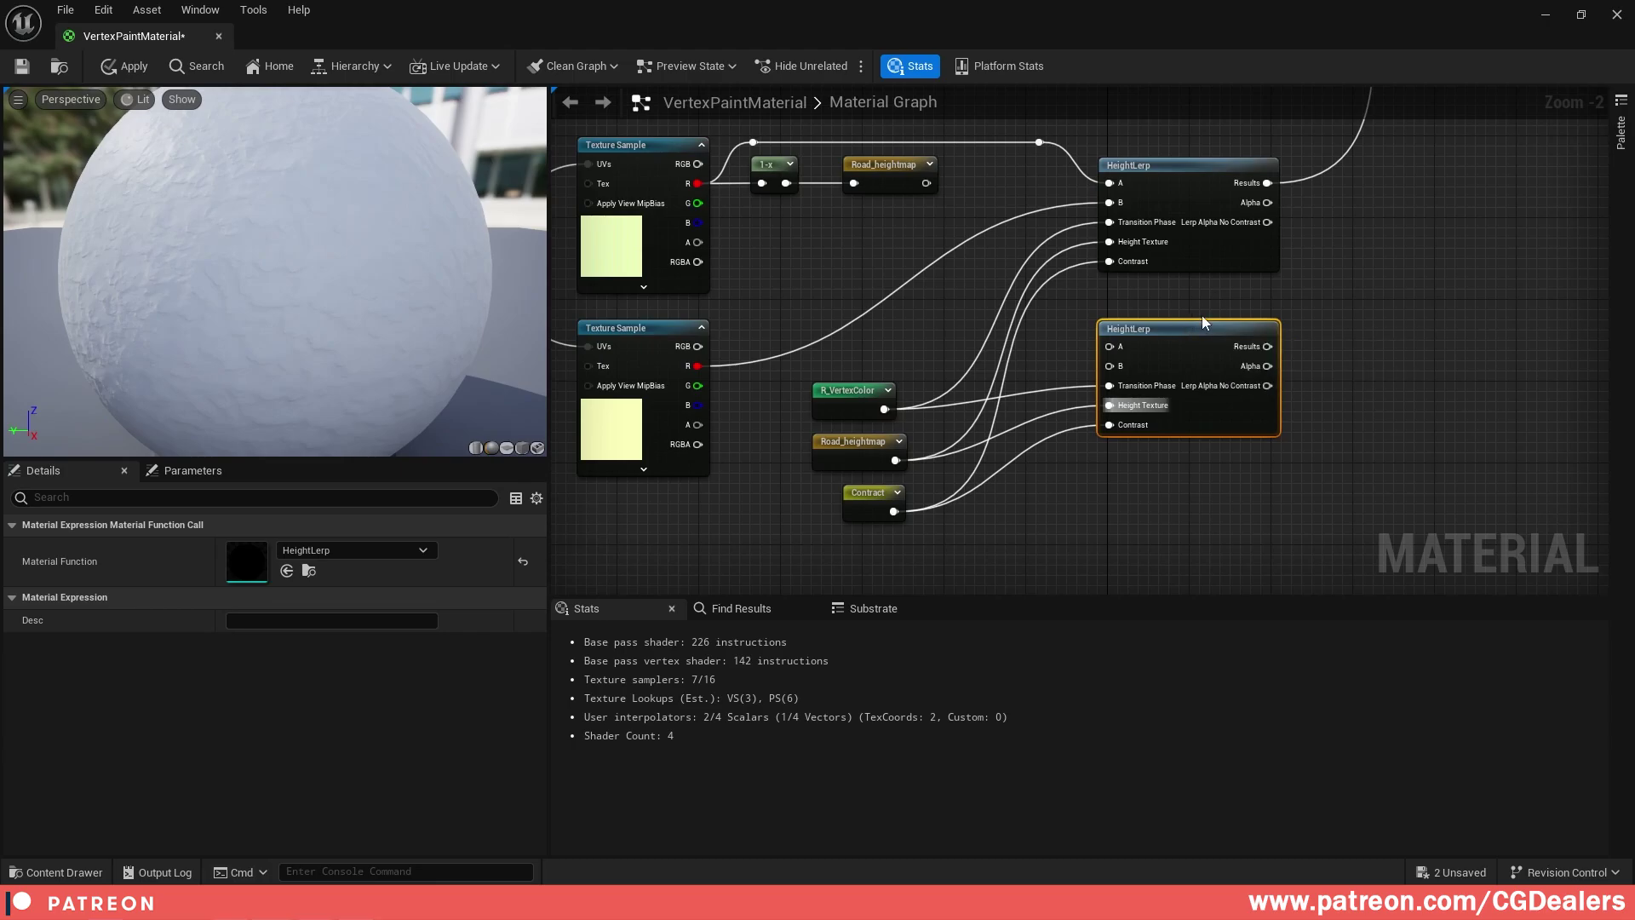
- Connect the green channels of the upper and lower mask Texture Samples to A and B of the second mask HeightLerp
right_drag(751, 230, 731, 287)
drag(693, 261, 1107, 404)
drag(680, 443, 1091, 423)
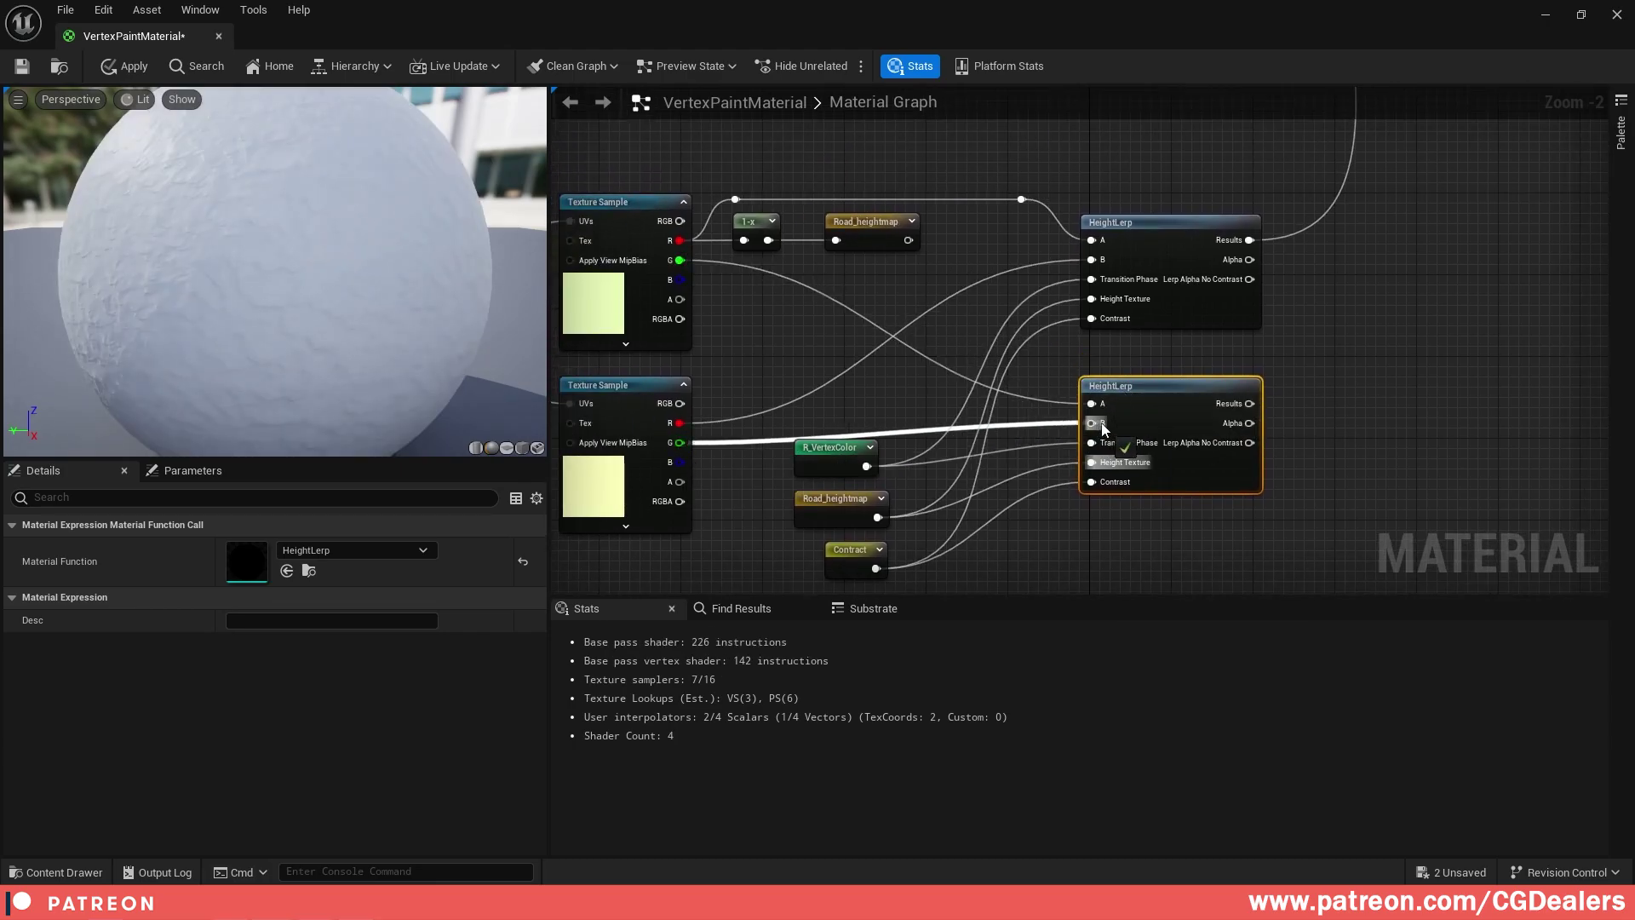
- Connect the second mask HeightLerp's Results to Roughness and move the material output node farther right
scroll(1090, 430, down, 3)
right_drag(1085, 438, 1029, 481)
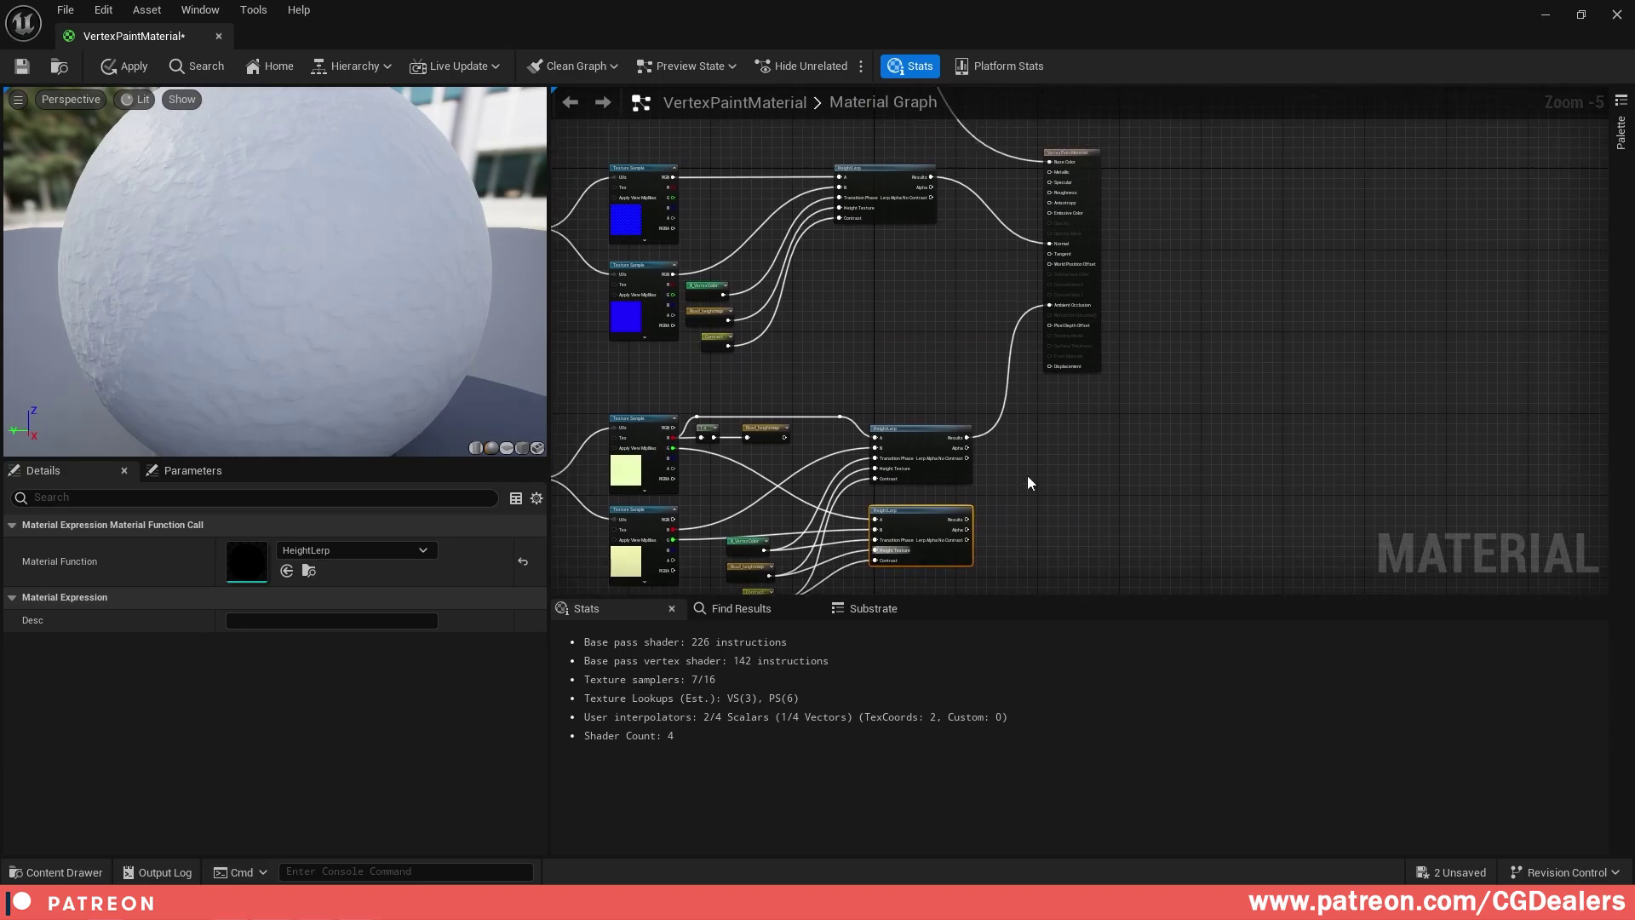
drag(968, 519, 1239, 168)
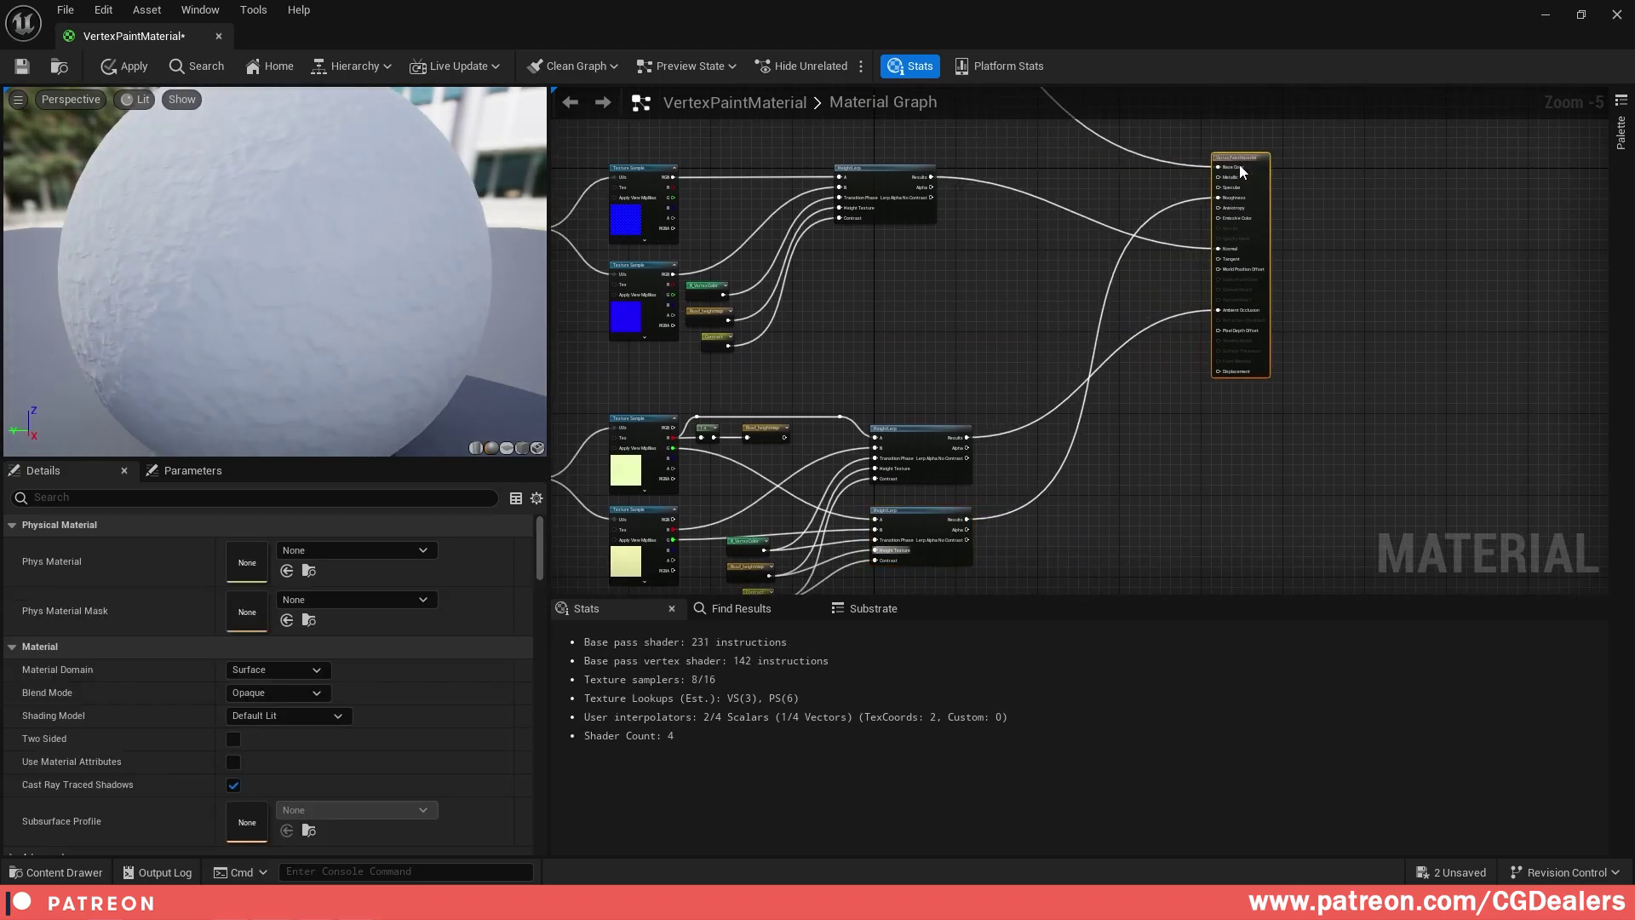
- Add a reroute point to the Roughness wire and move it up level with the Roughness input
right_drag(1161, 304, 1205, 258)
scroll(1136, 410, up, 1)
right_drag(1114, 436, 1077, 528)
double_click(1104, 349)
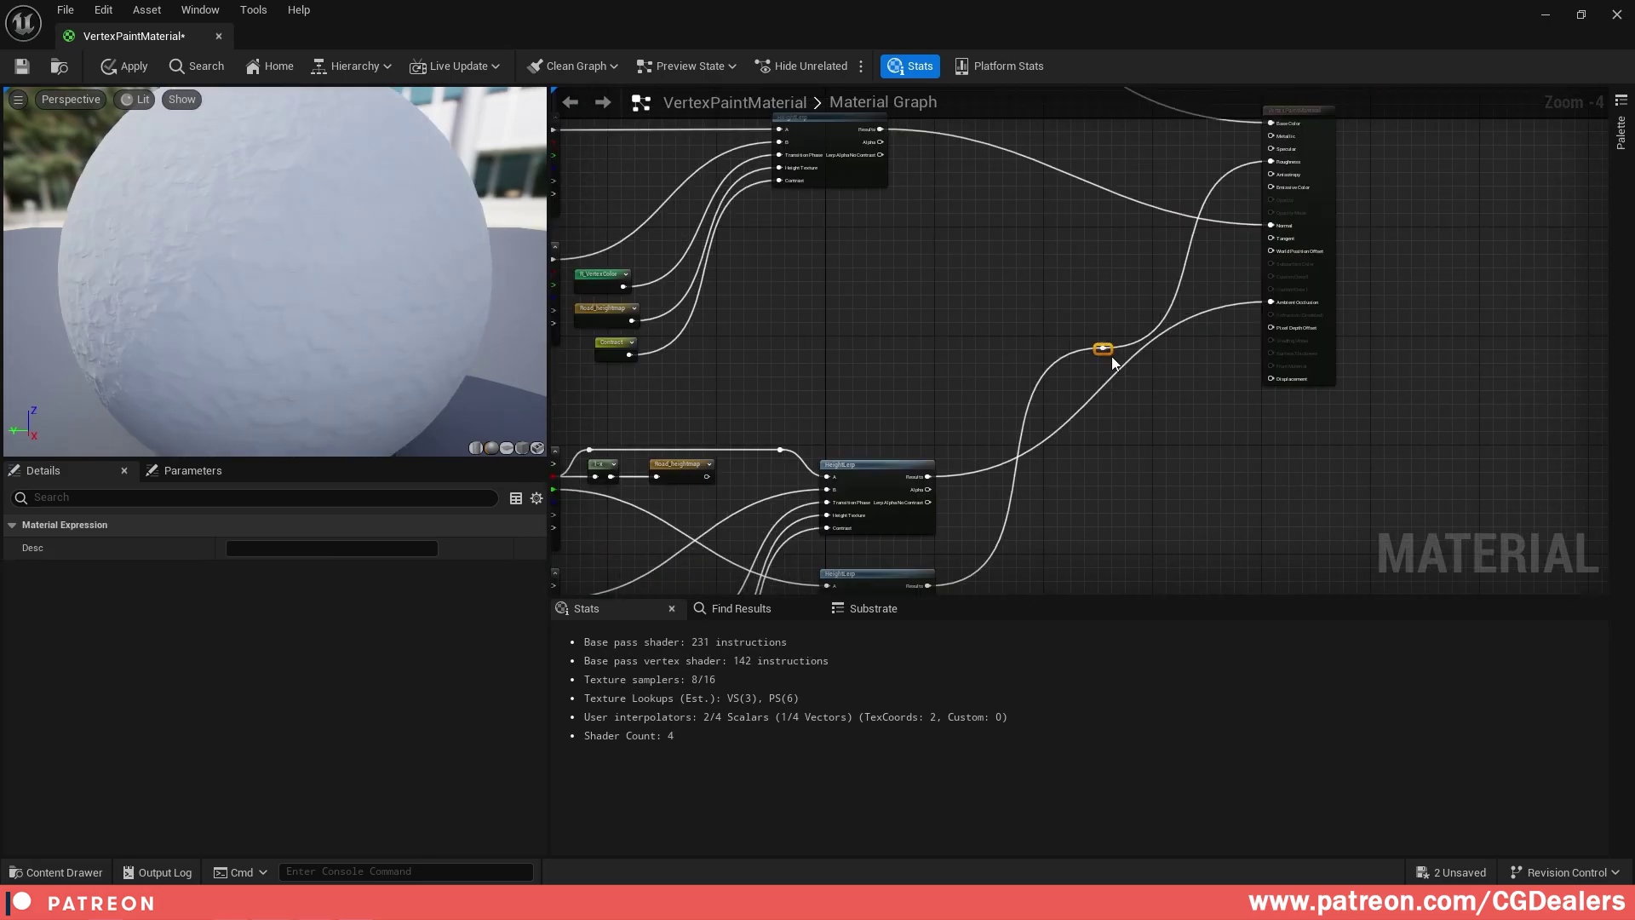
drag(1104, 348, 1087, 157)
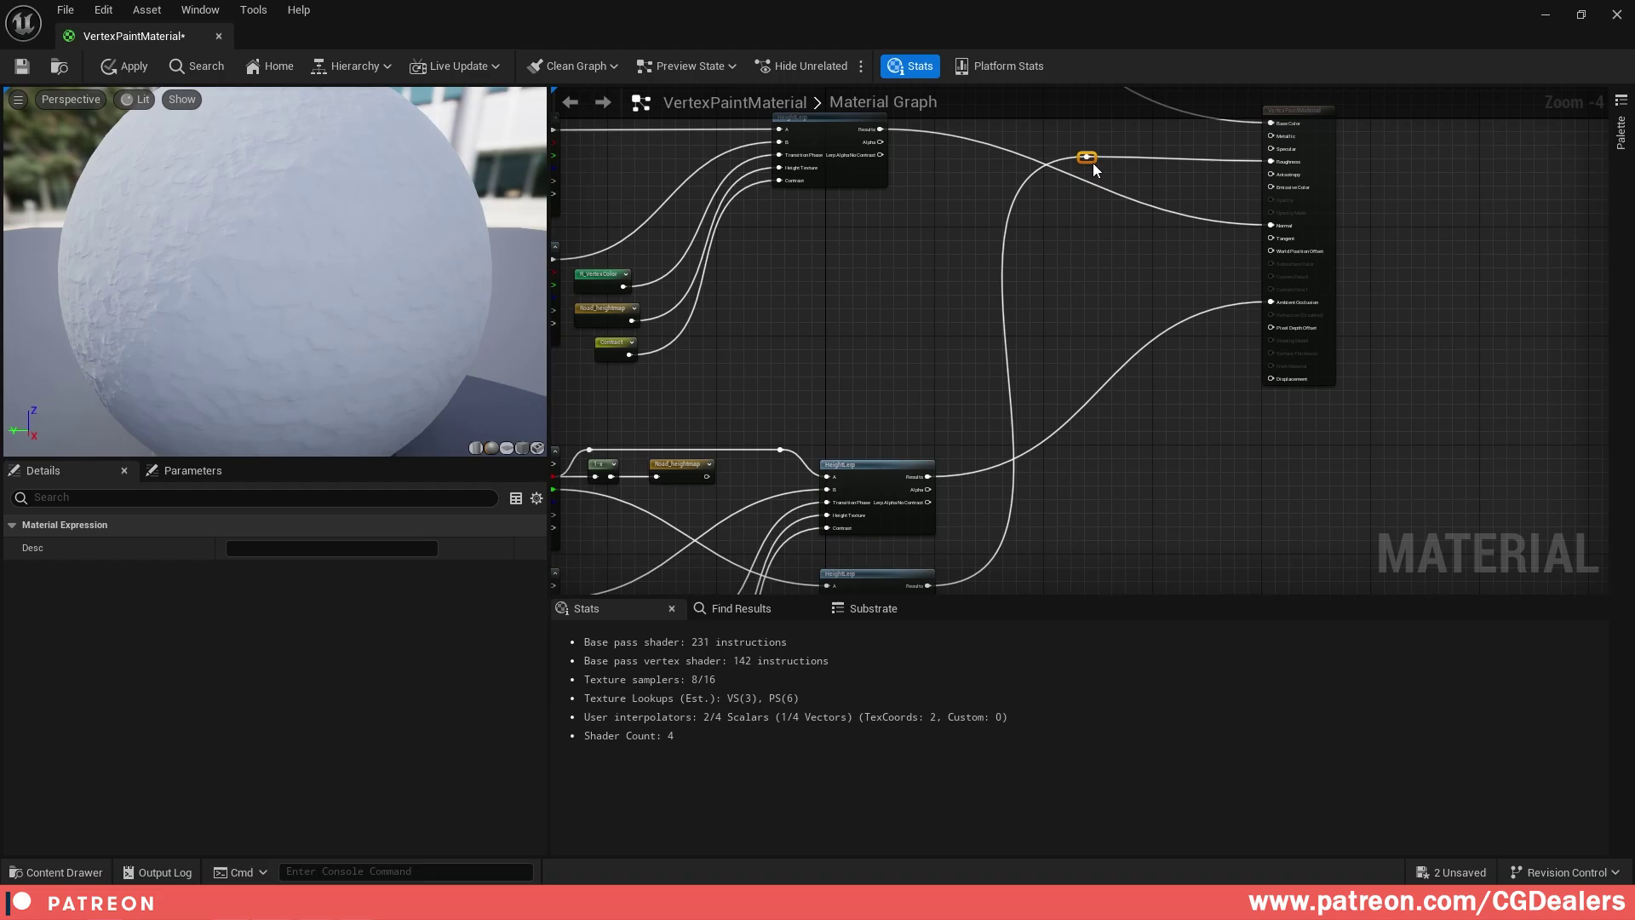
- Duplicate the HeightLerp as a third mask copy below and connect Contract, Road_heightmap and R_VertexColor to Contrast, Height Texture and Transition Phase
right_drag(1066, 373, 1136, 239)
right_drag(1027, 484, 1235, 338)
drag(1122, 472, 1189, 312)
scroll(1143, 384, up, 2)
key(ctrl+w)
drag(1204, 441, 1135, 402)
drag(866, 414, 1083, 494)
drag(868, 363, 1081, 472)
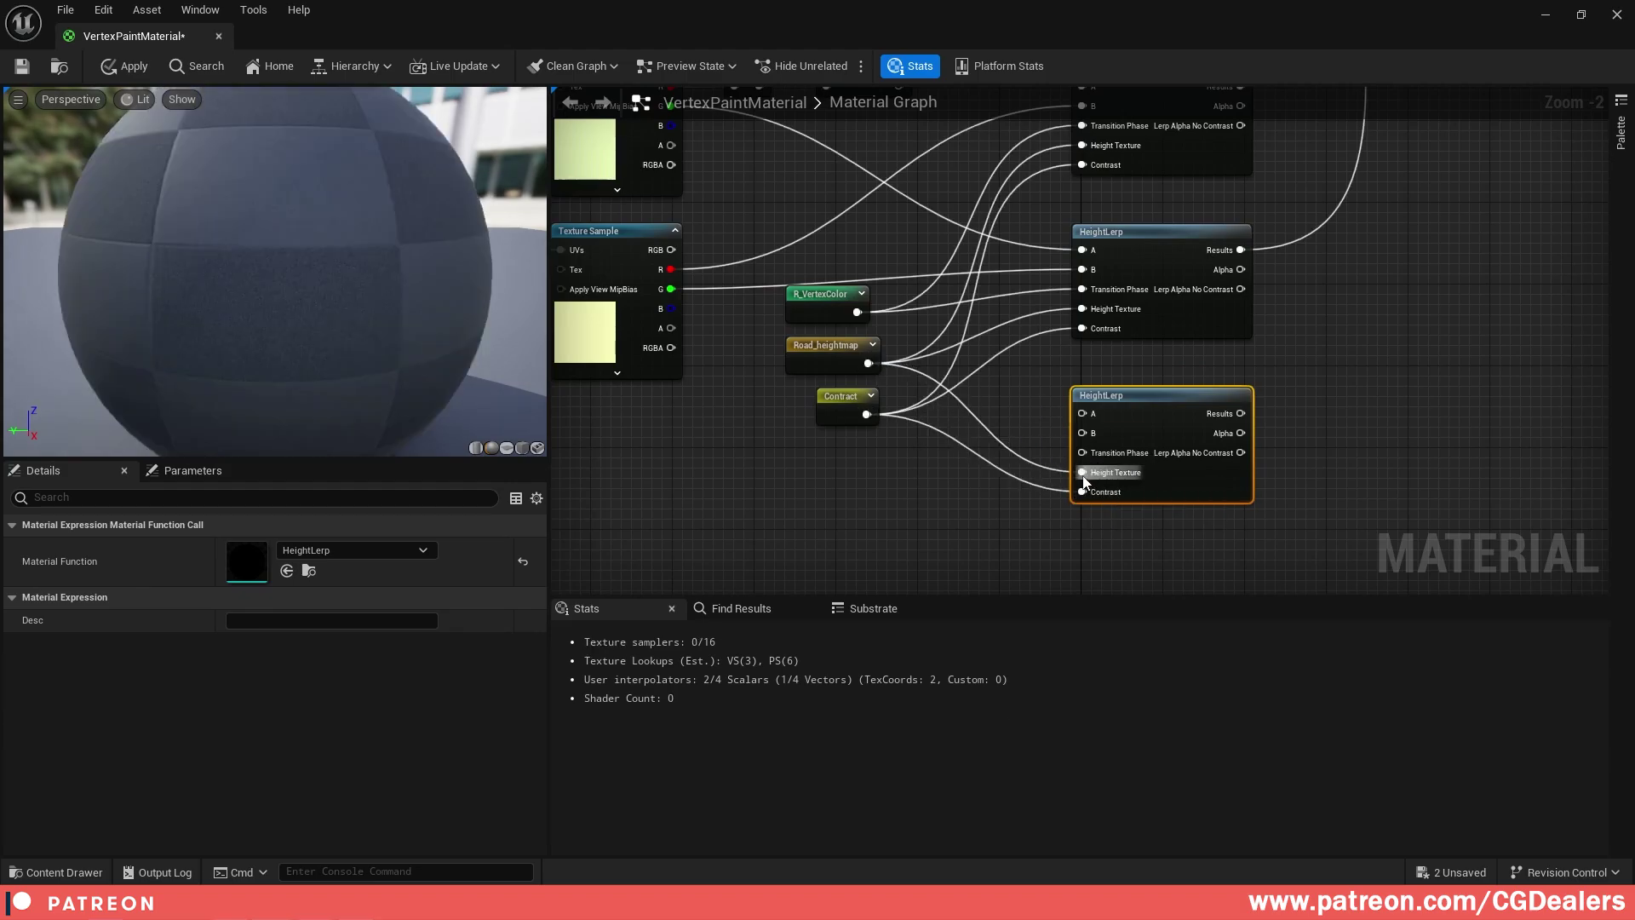
drag(858, 311, 1083, 452)
- Connect the blue channels of the upper and lower mask Texture Samples to A and B of the third mask HeightLerp
right_drag(841, 301, 968, 359)
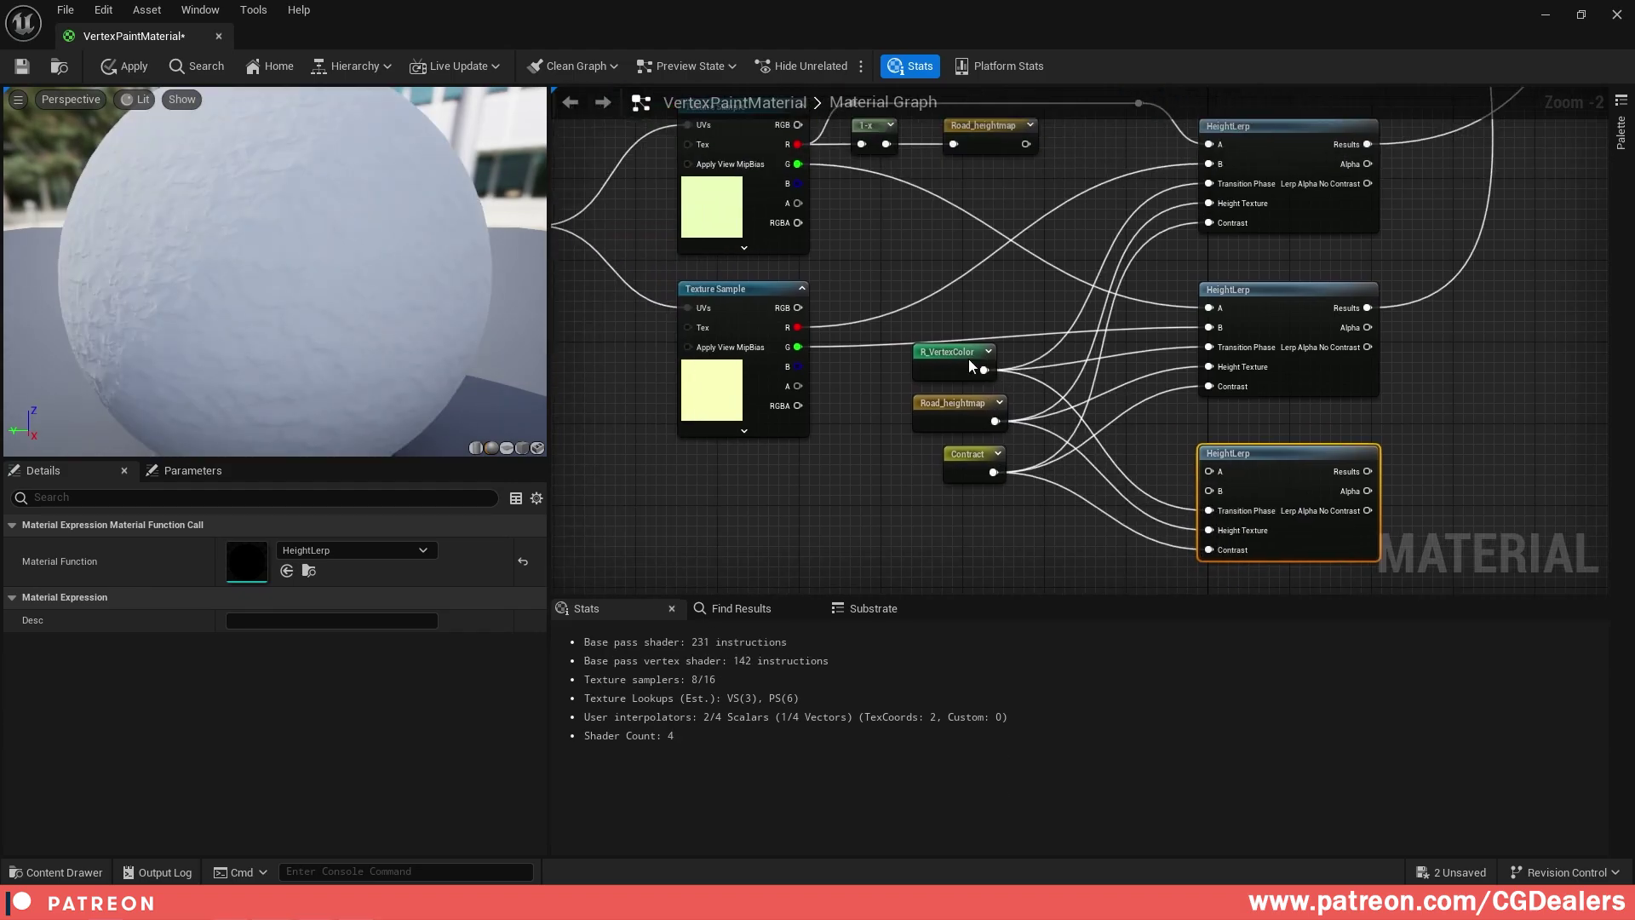
drag(798, 183, 1210, 471)
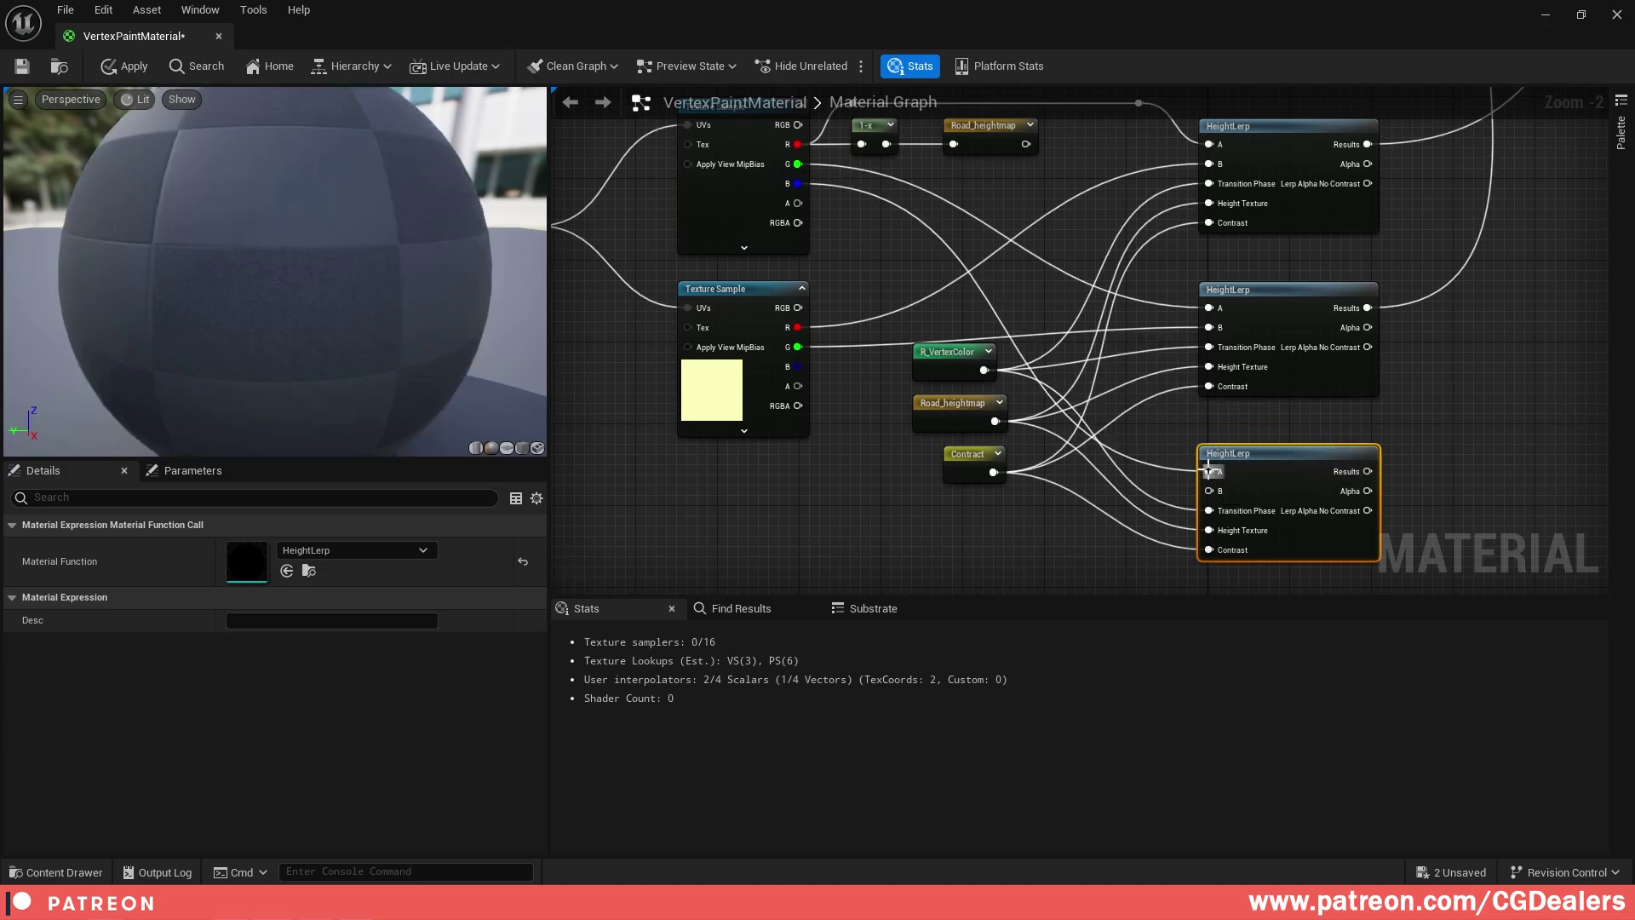
drag(797, 366, 1210, 492)
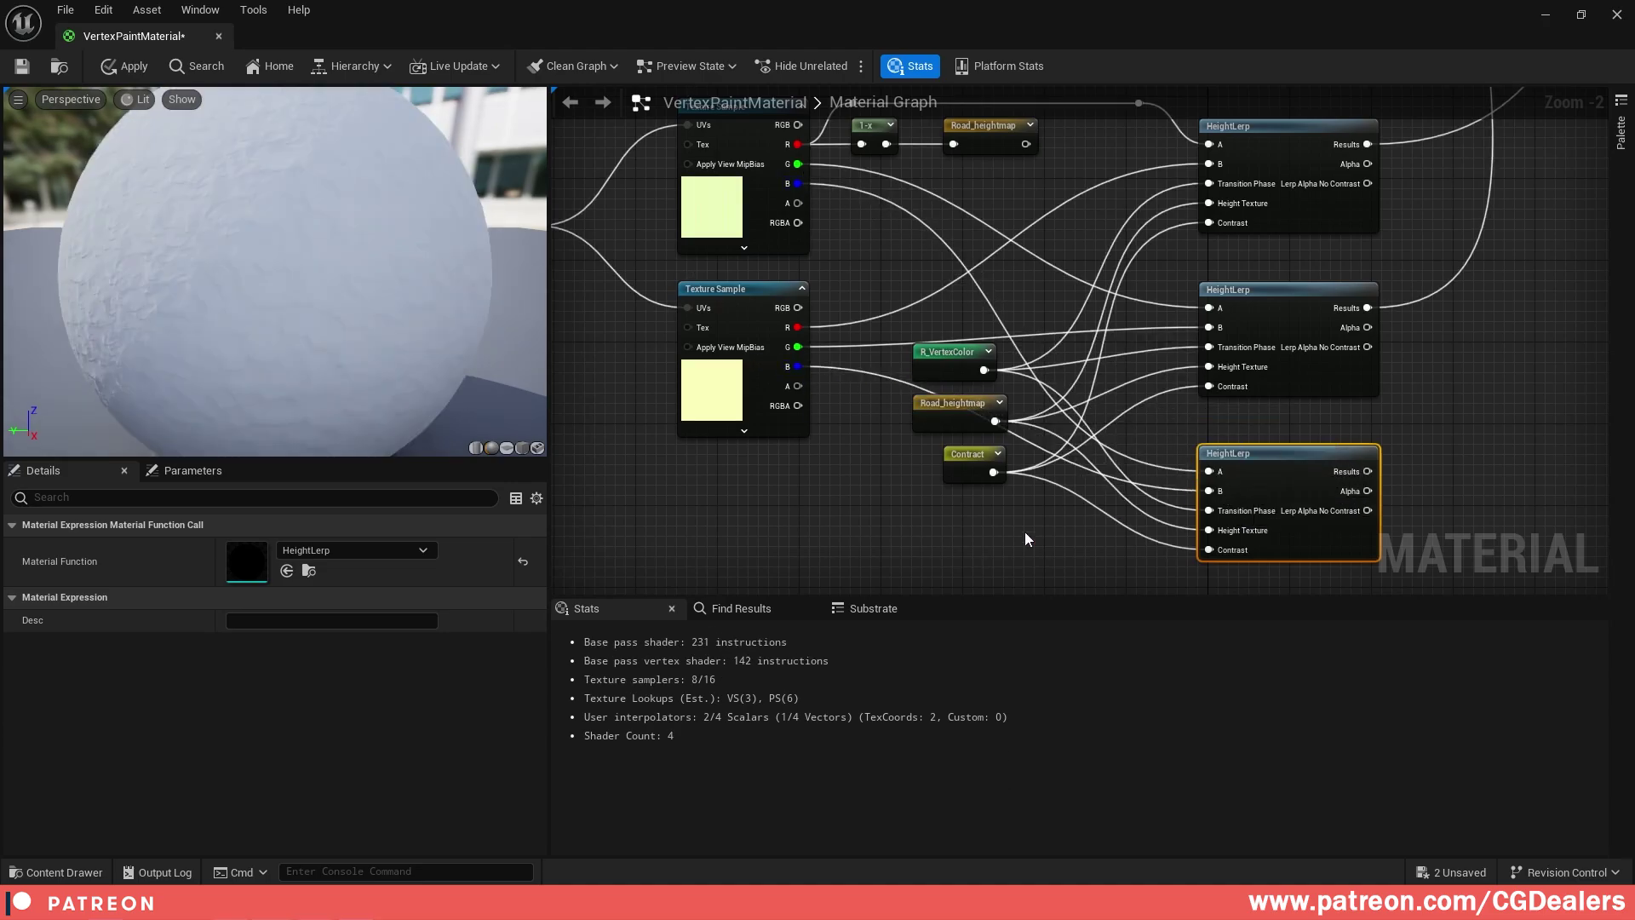
- Move the R_VertexColor, Road_heightmap and Contract reroutes below the lower mask Texture Sample and align their left edges
drag(1021, 536, 754, 482)
right_drag(813, 447, 825, 356)
click(756, 448)
ctrl+click(754, 395)
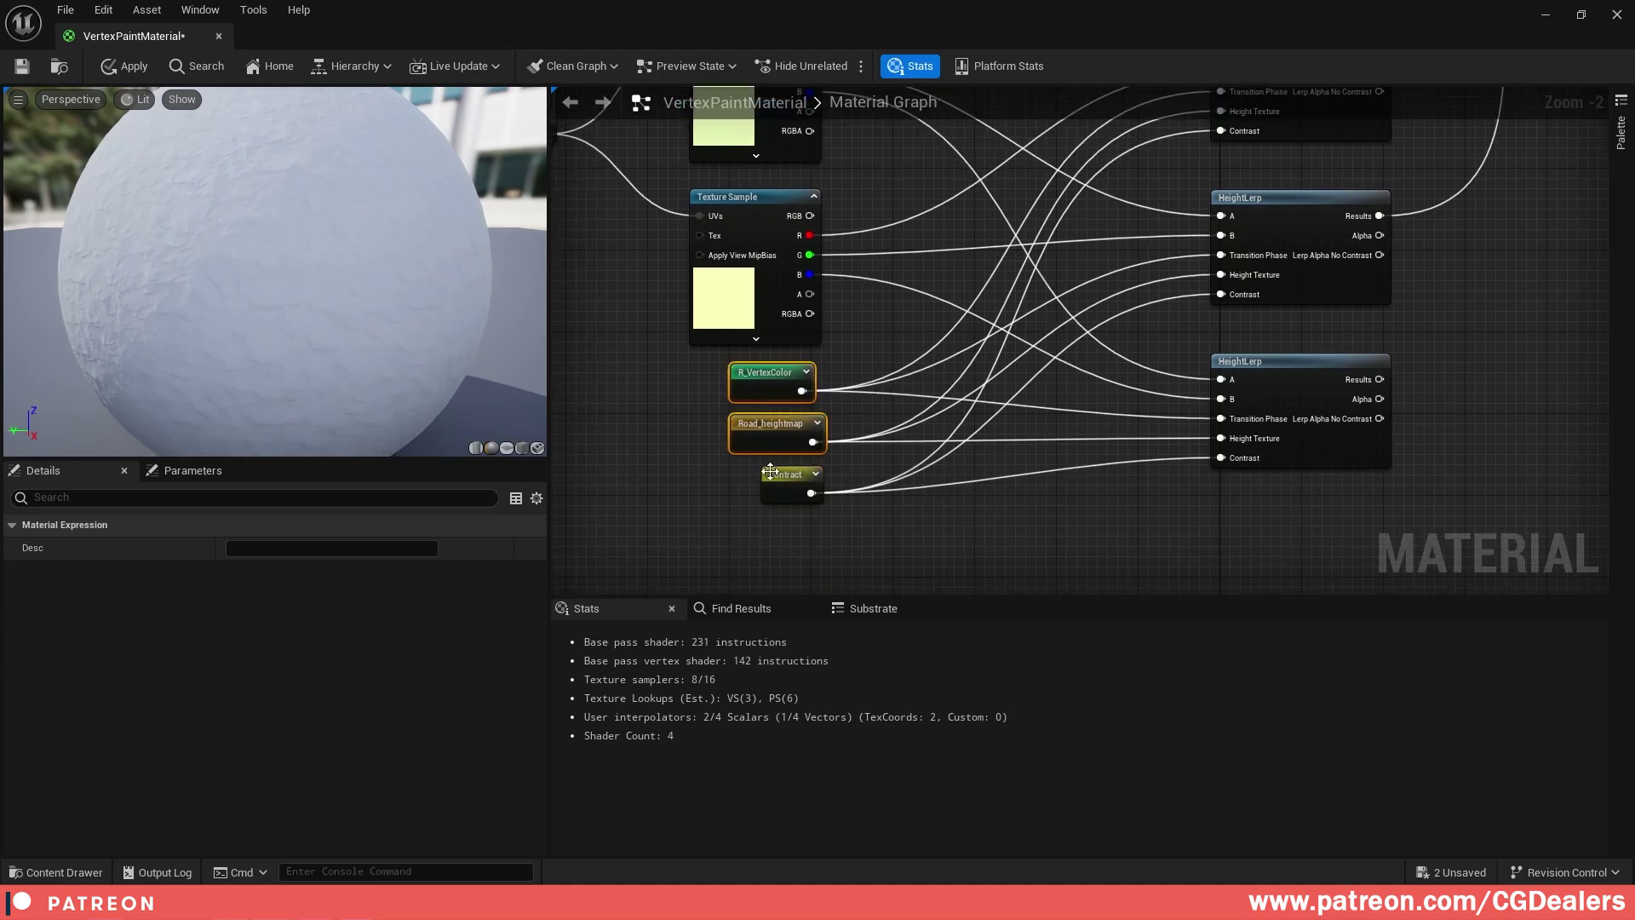
drag(774, 554, 769, 363)
key(shift+a)
- Connect the third mask HeightLerp's Results to Displacement on the material output node
right_drag(1204, 384, 1062, 442)
right_drag(1026, 373, 1005, 424)
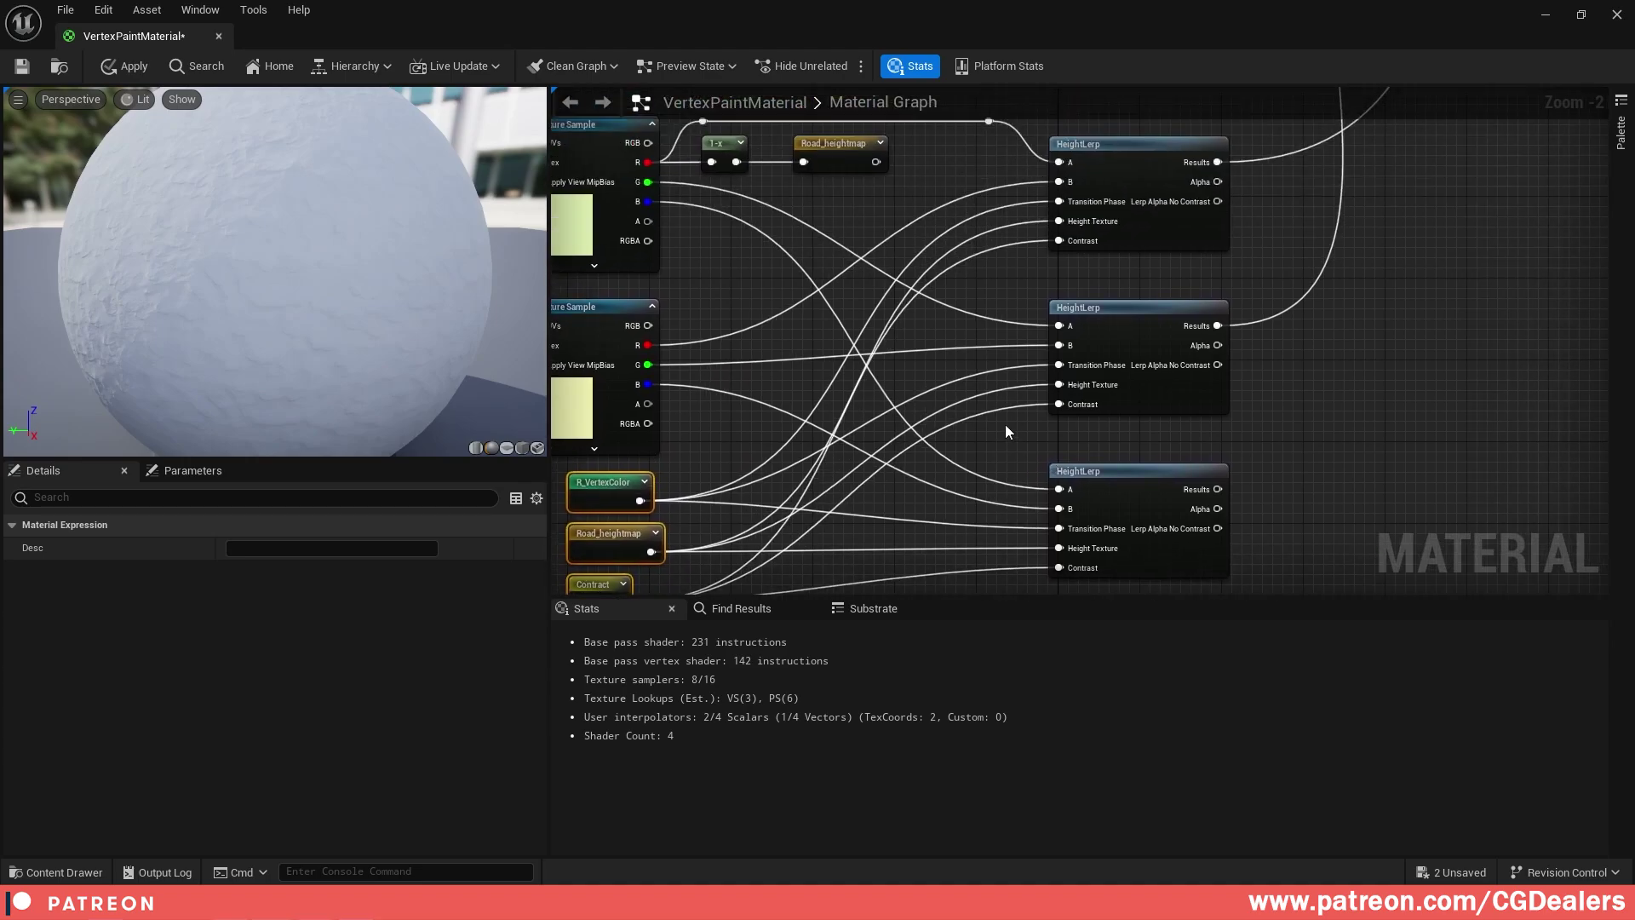
right_drag(885, 496, 954, 411)
right_drag(1343, 285, 1233, 347)
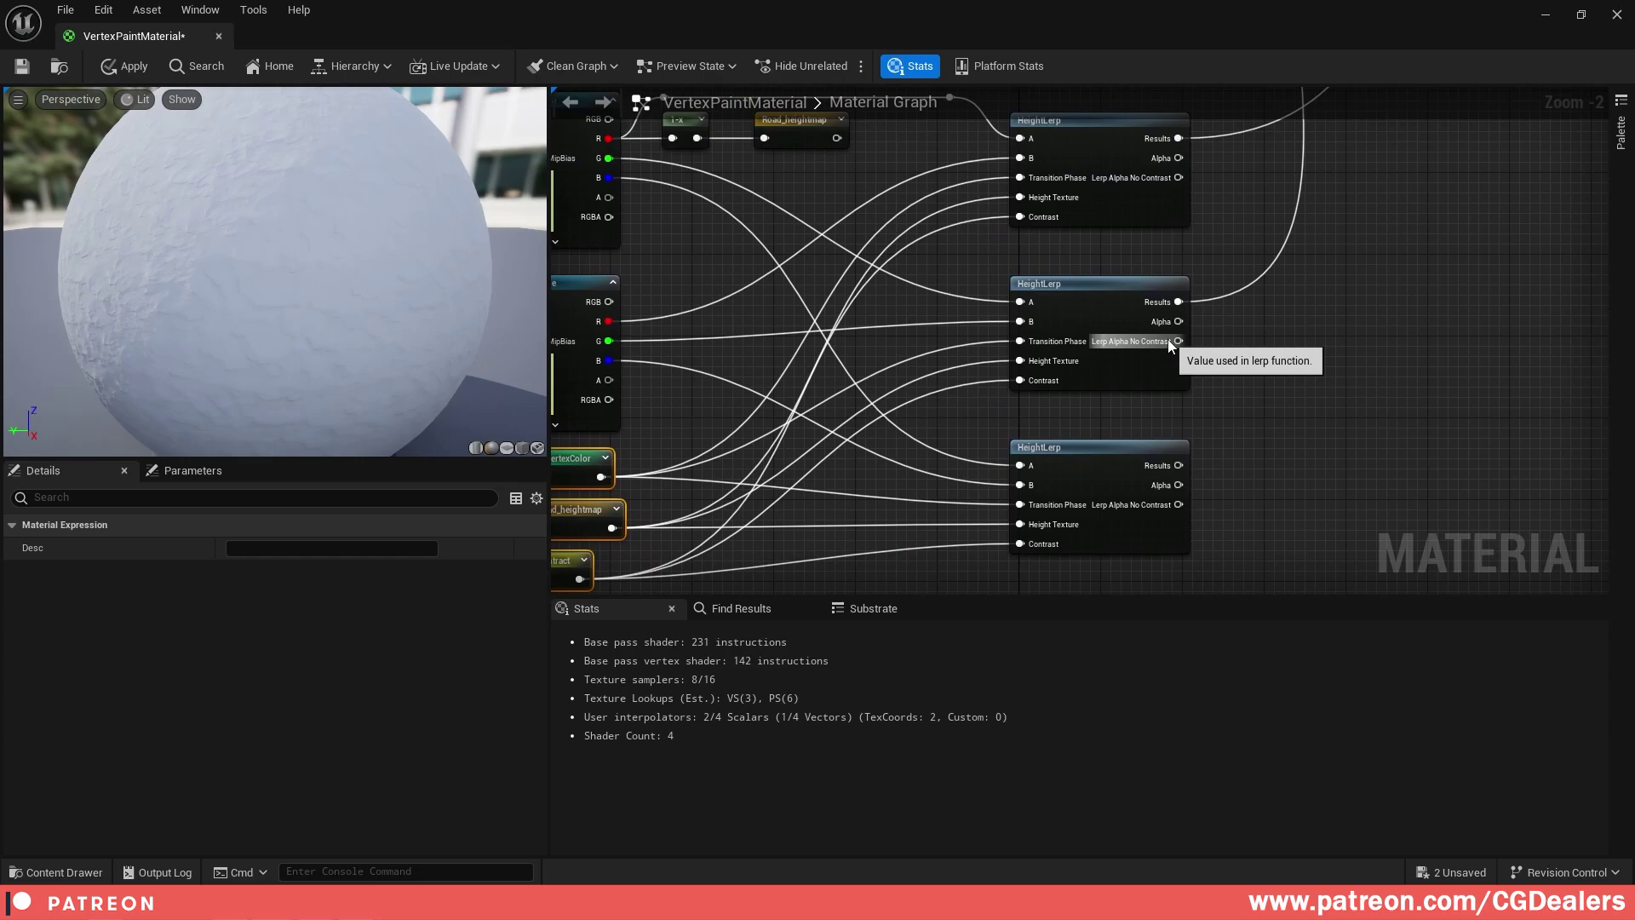
scroll(1168, 343, down, 2)
right_drag(1299, 263, 1020, 408)
scroll(1105, 372, down, 2)
scroll(971, 458, up, 2)
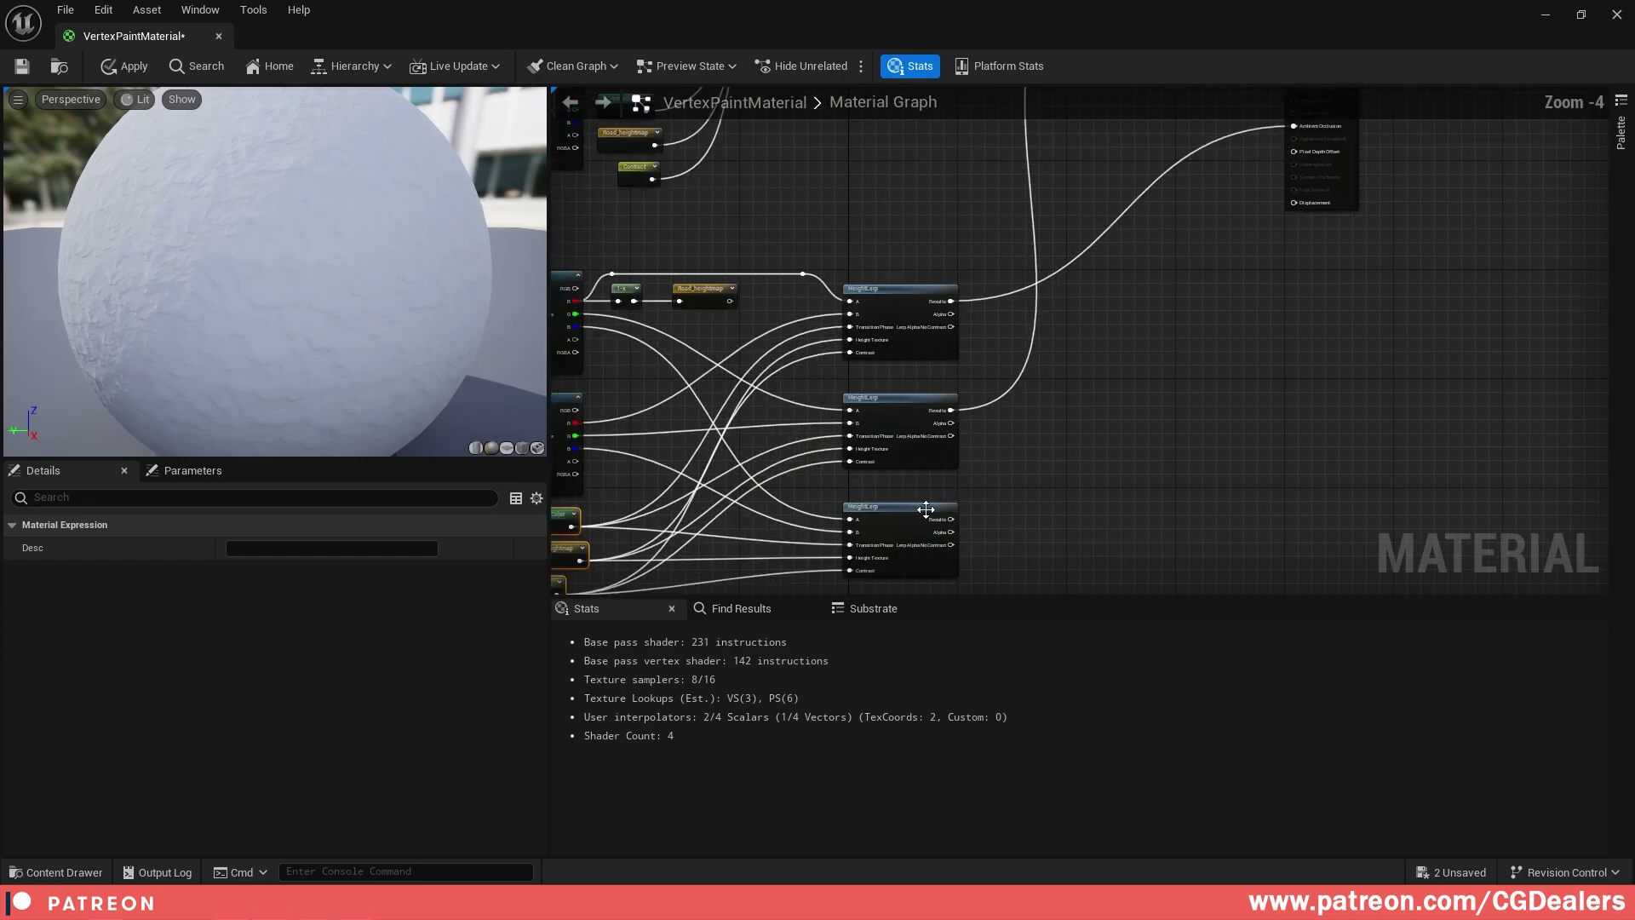
drag(953, 519, 1308, 207)
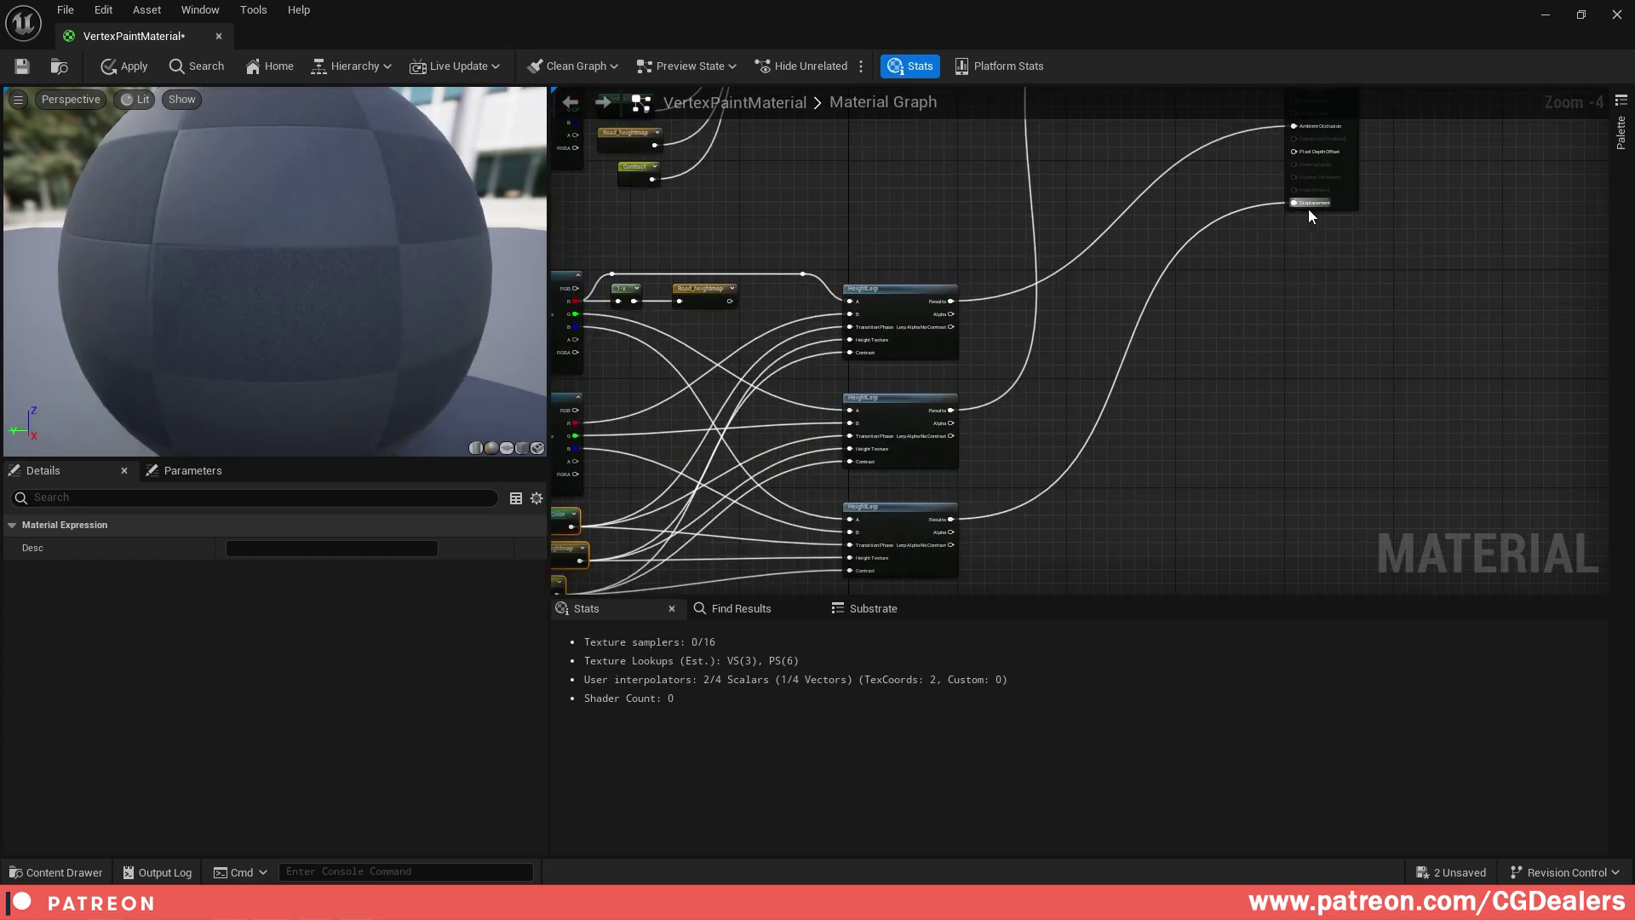
- Move the whole base color node group down, closer to the normal map group
scroll(1203, 278, down, 3)
right_drag(1203, 277, 1225, 408)
right_drag(1122, 156, 1126, 269)
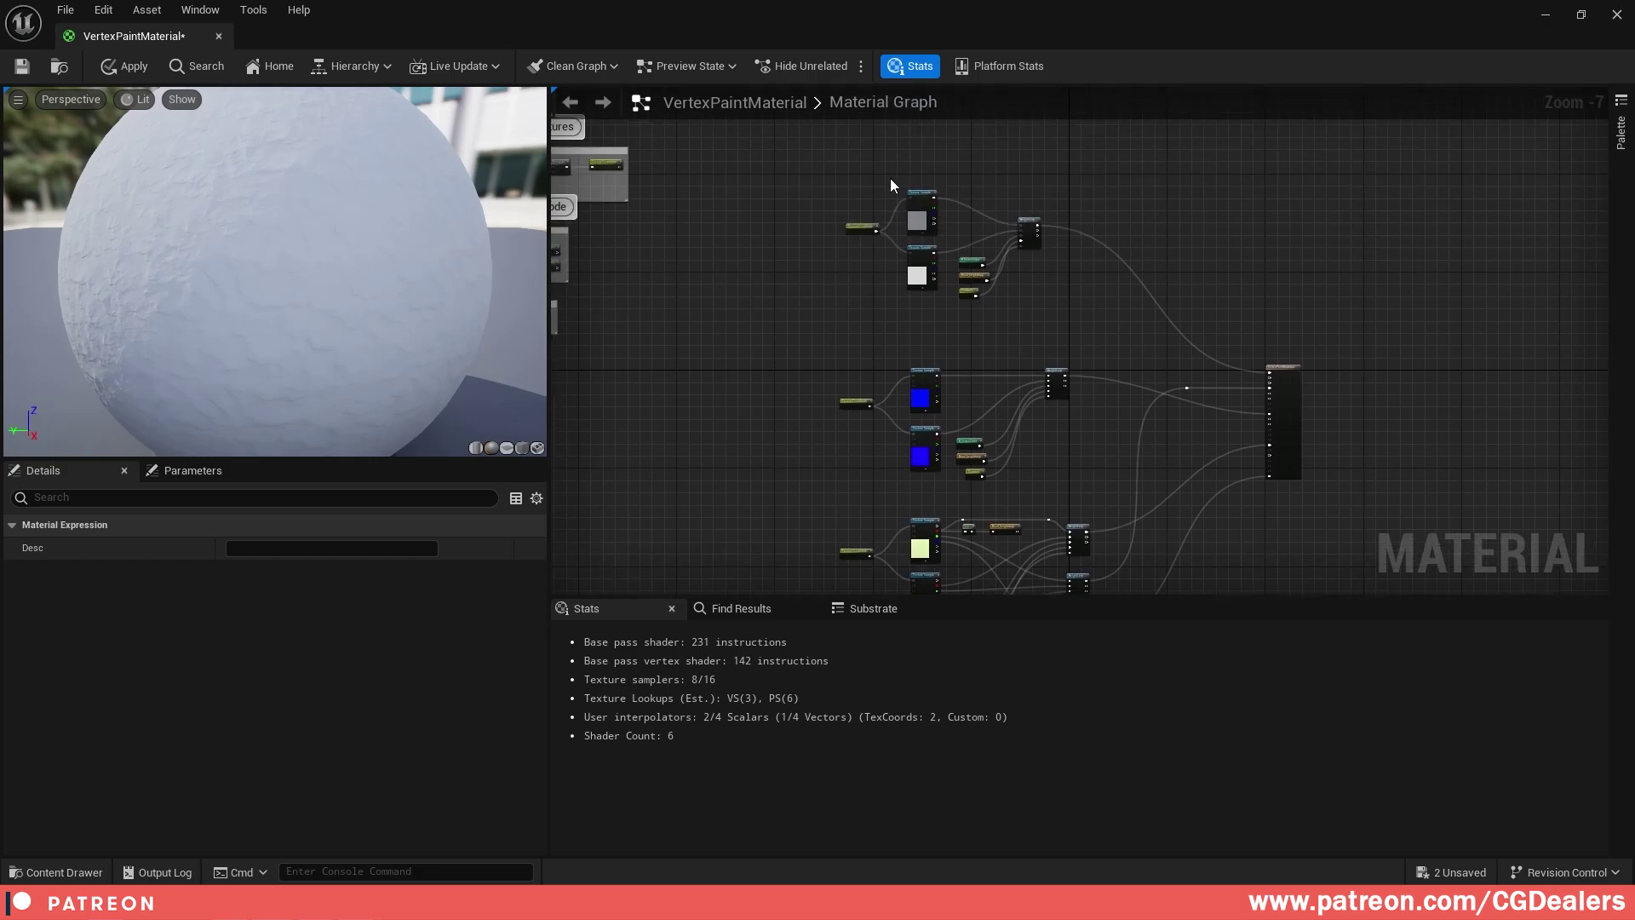
drag(819, 161, 1052, 311)
drag(914, 206, 916, 247)
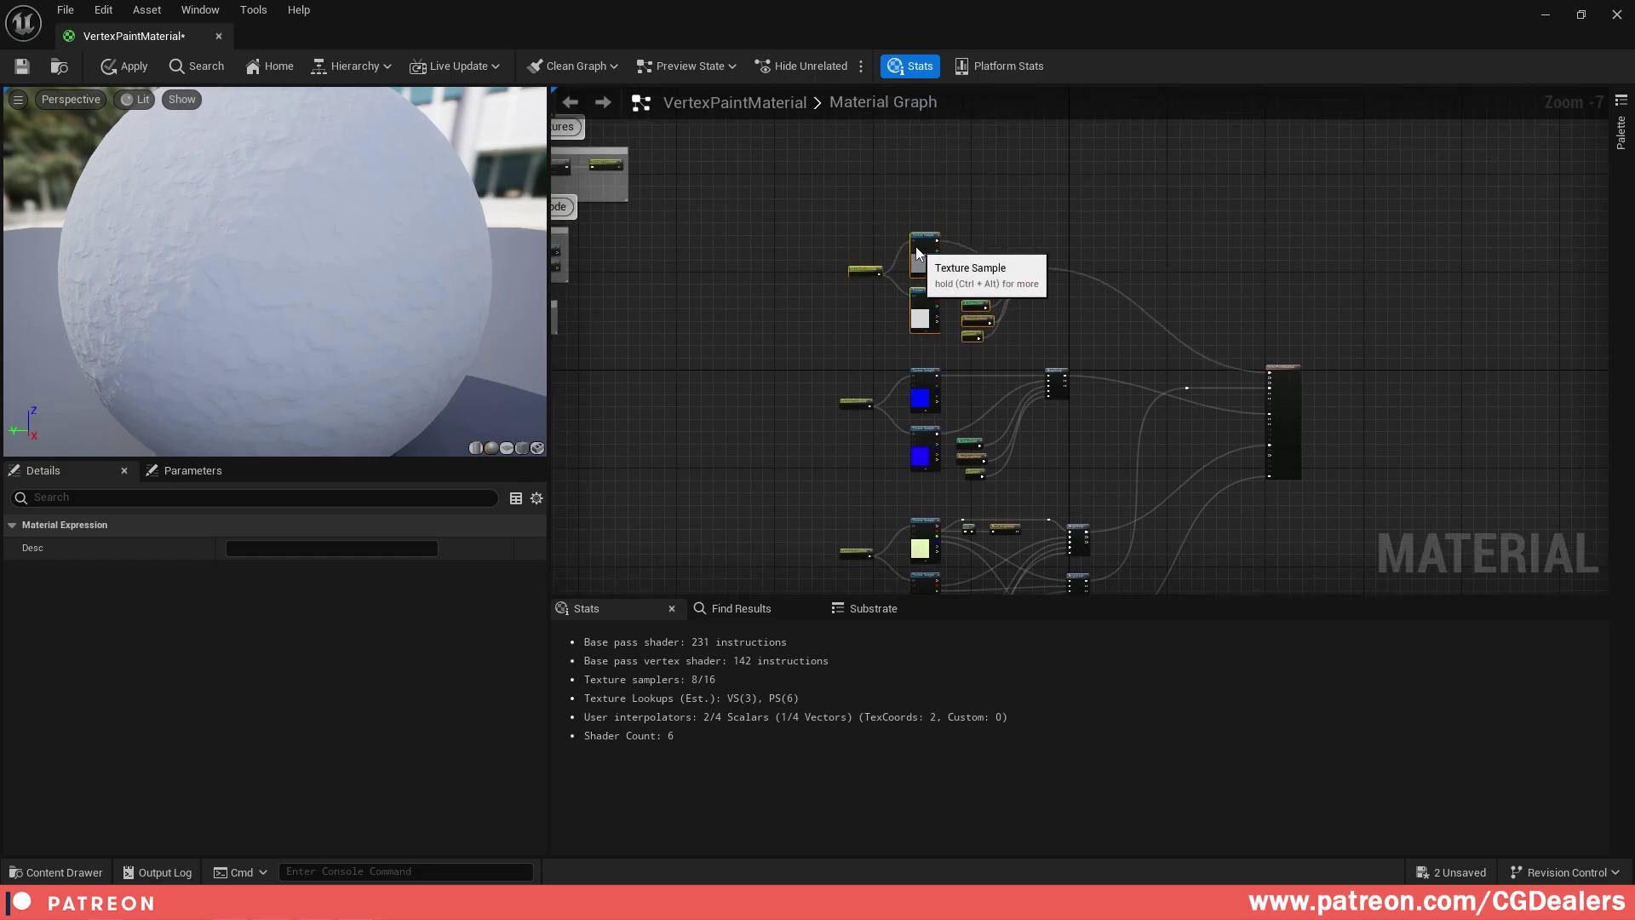
- Review the finished node layout and save the VertexPaintMaterial
right_drag(1099, 358, 1120, 277)
right_drag(787, 324, 857, 302)
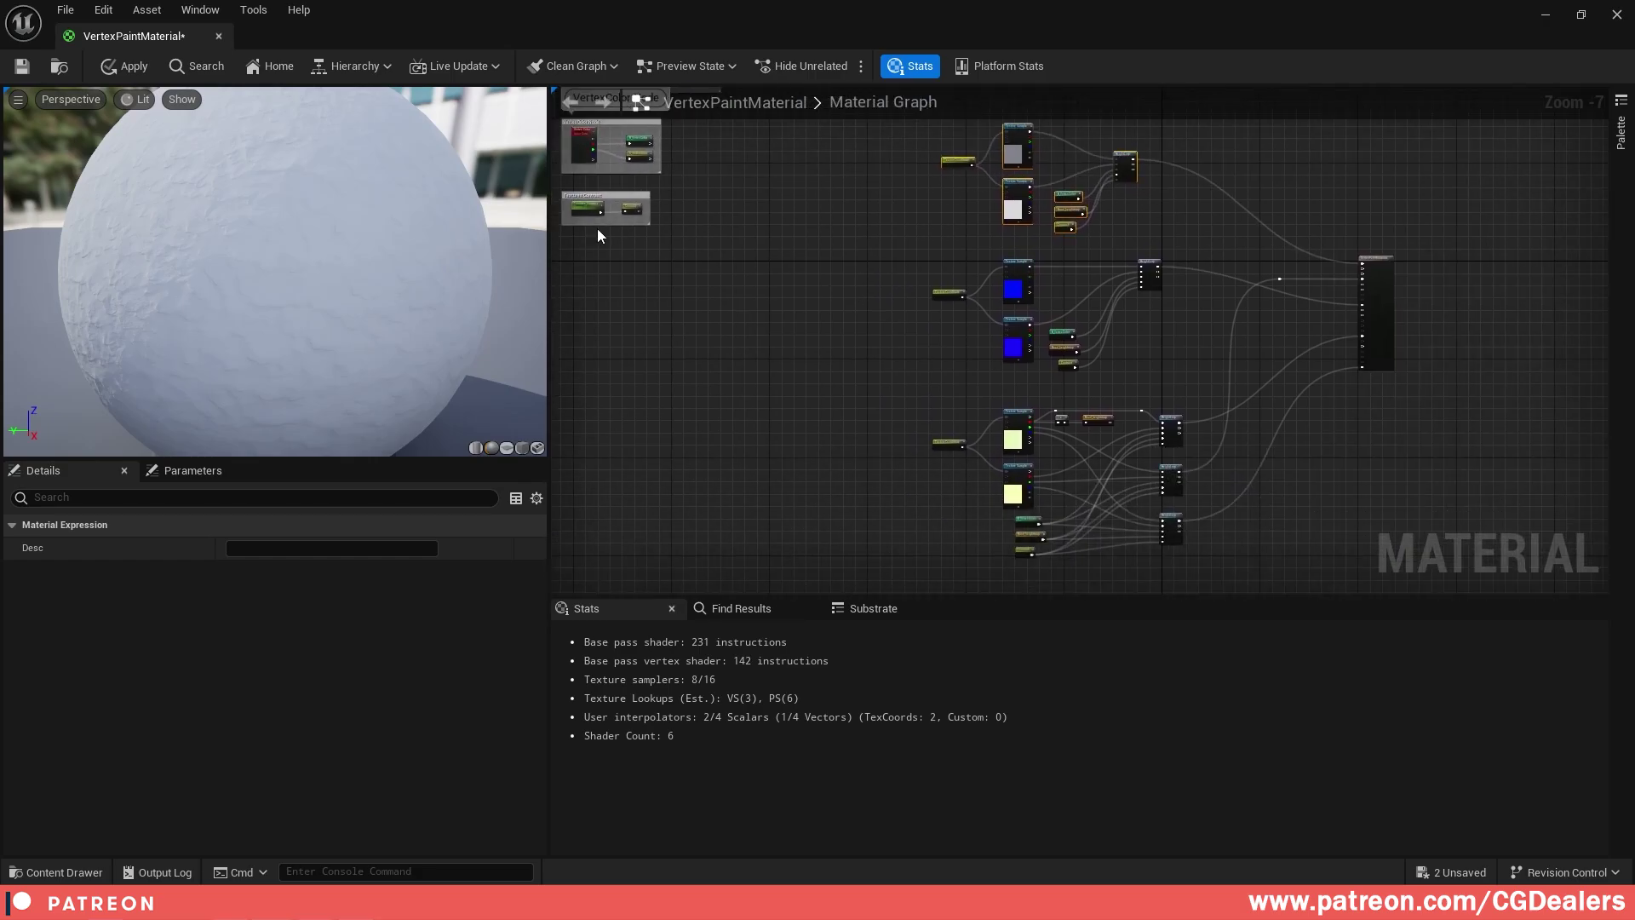
click(21, 68)
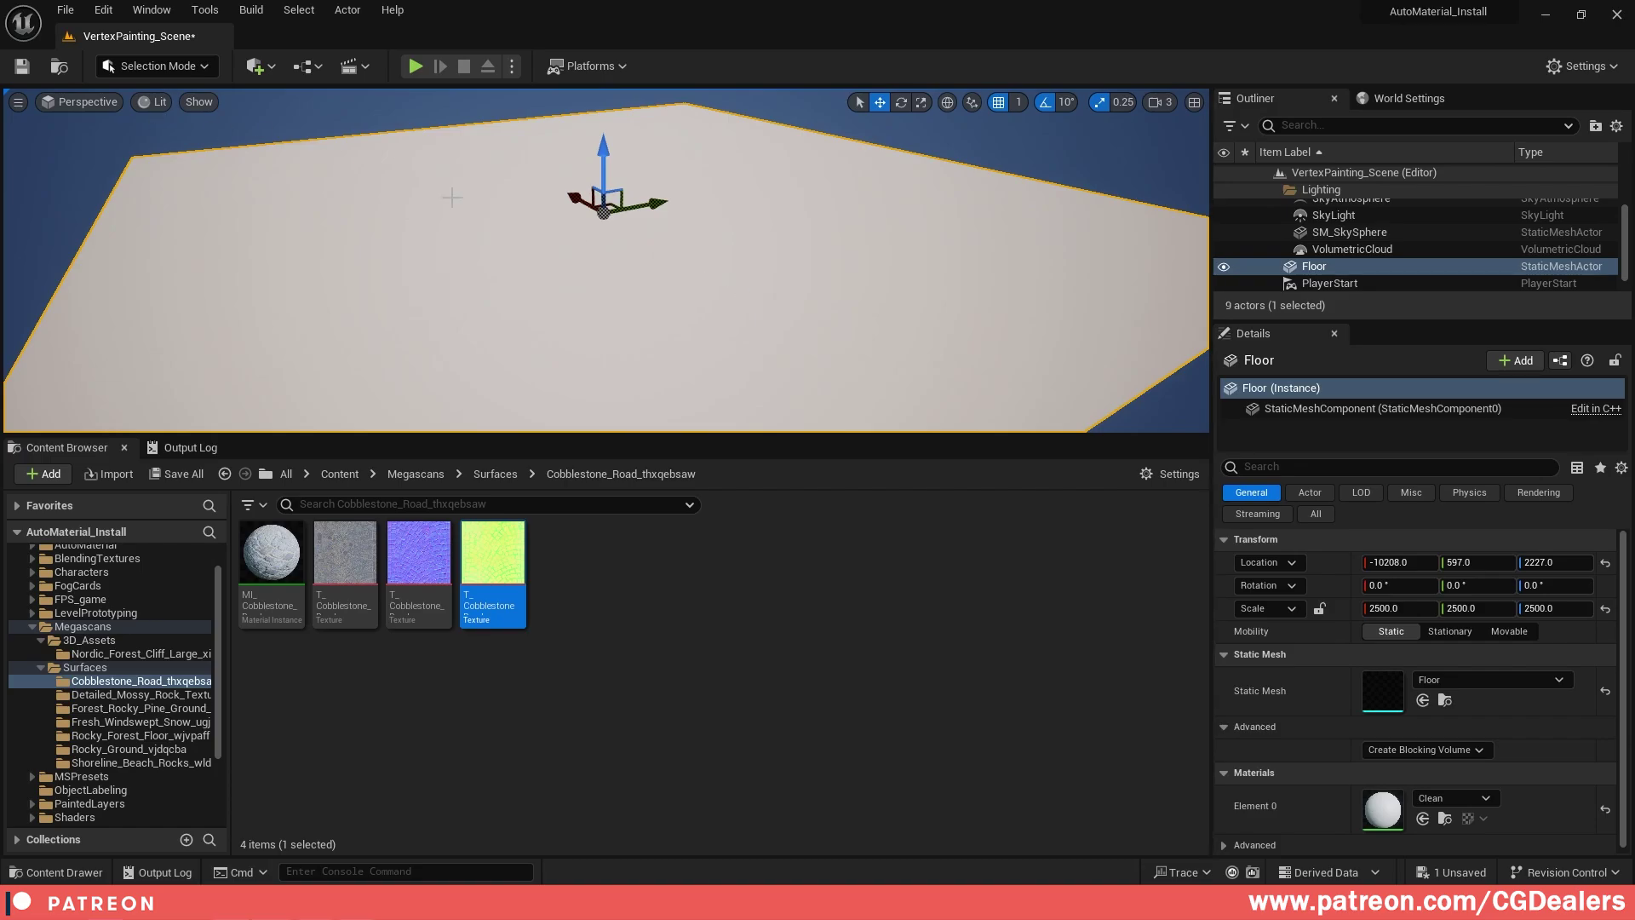
- Look up Mesh Paint in the level editor's list of modes
click(197, 68)
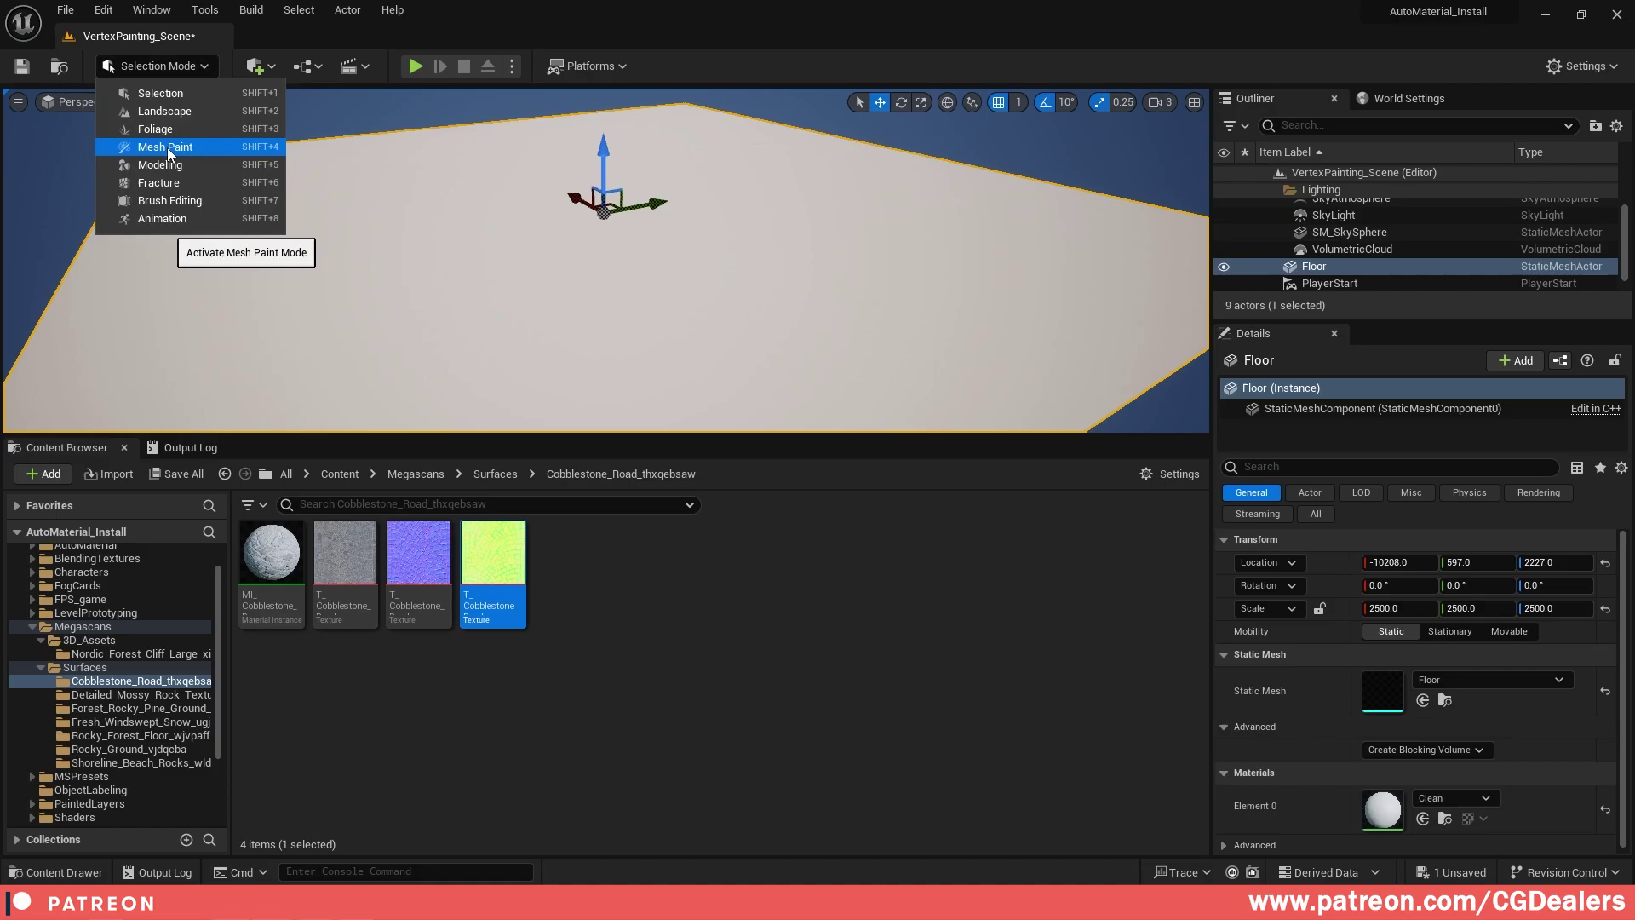
click(162, 66)
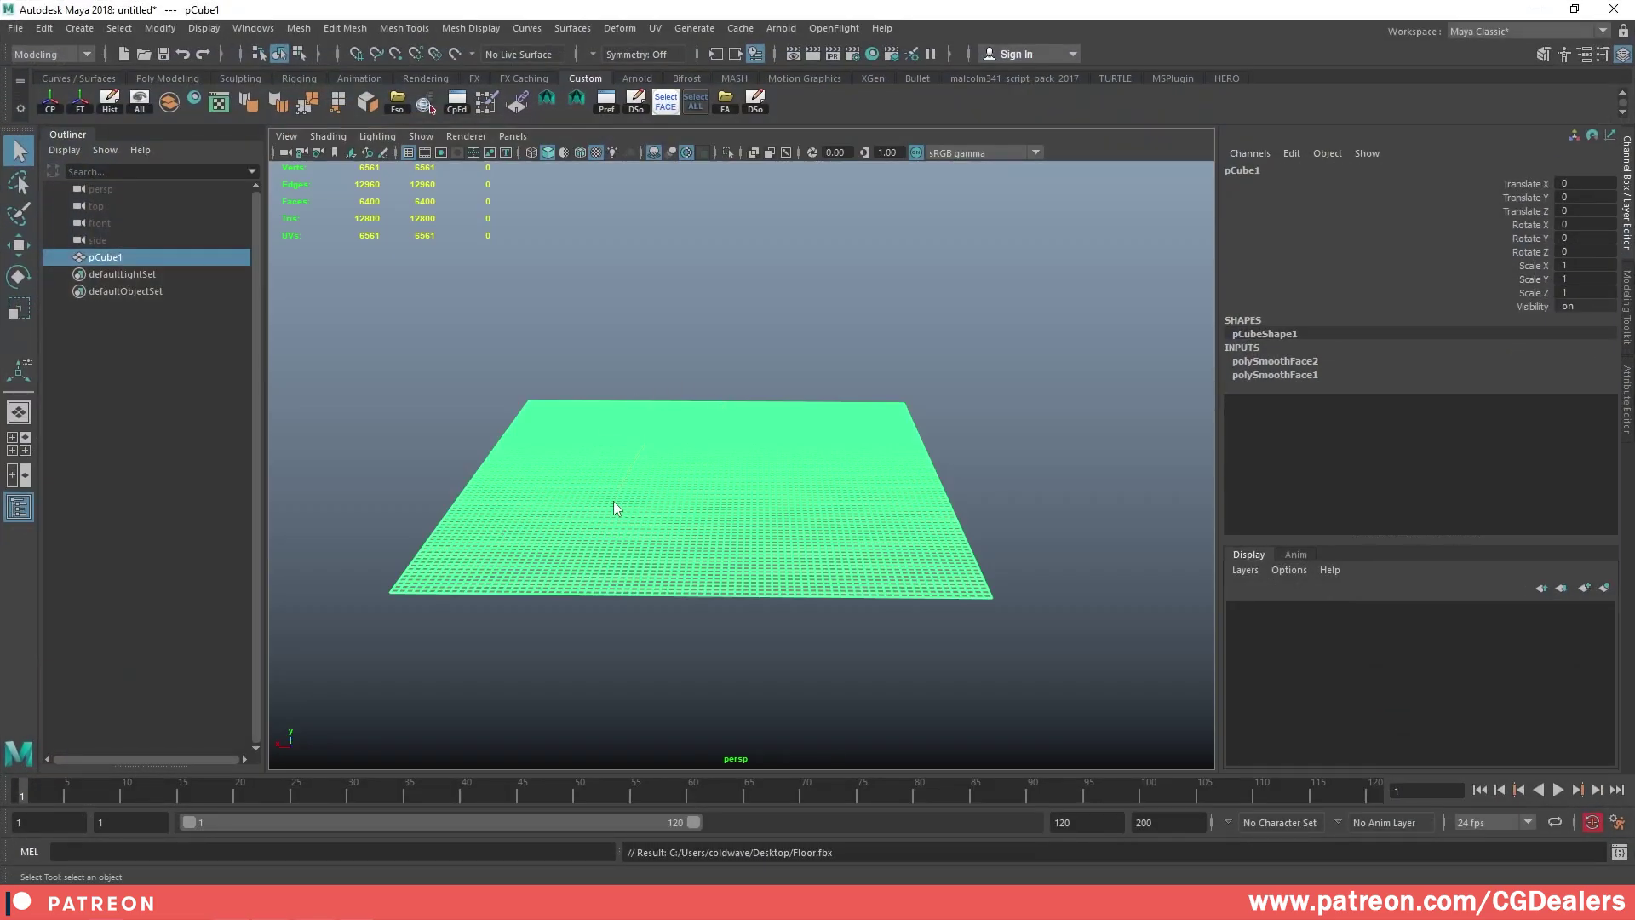
- Switch to Maya and examine the subdivision density of the pCube1 floor mesh up close with its wireframe shown
right_drag(614, 501, 647, 413)
click(822, 312)
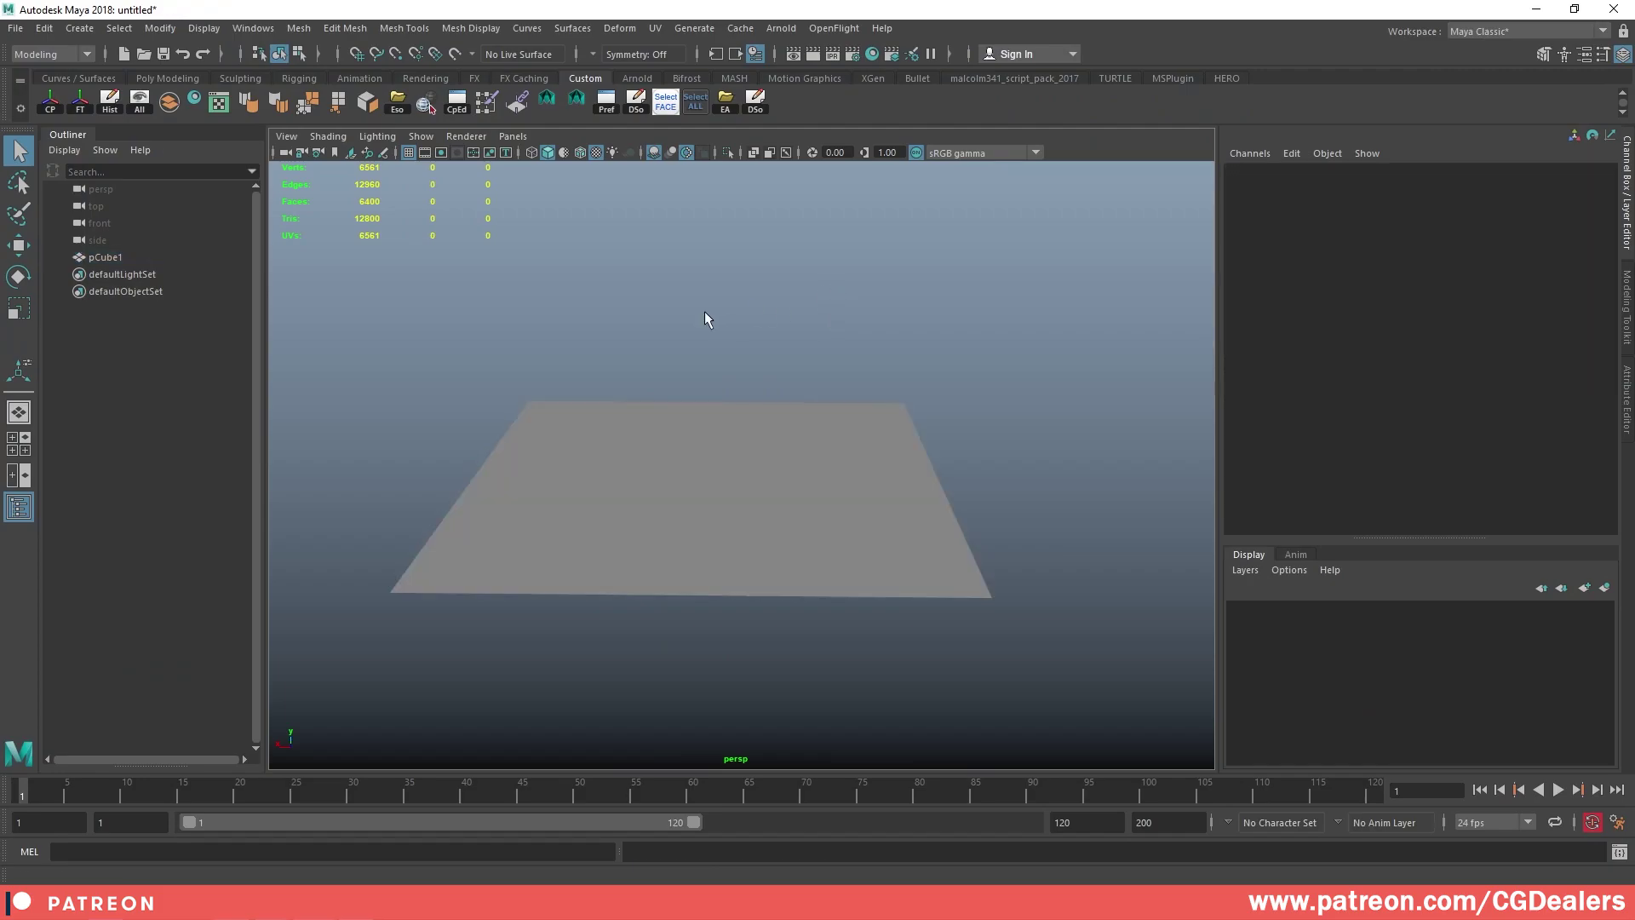
alt+drag(1016, 569, 1090, 609)
scroll(745, 500, up, 6)
scroll(781, 391, up, 2)
click(794, 353)
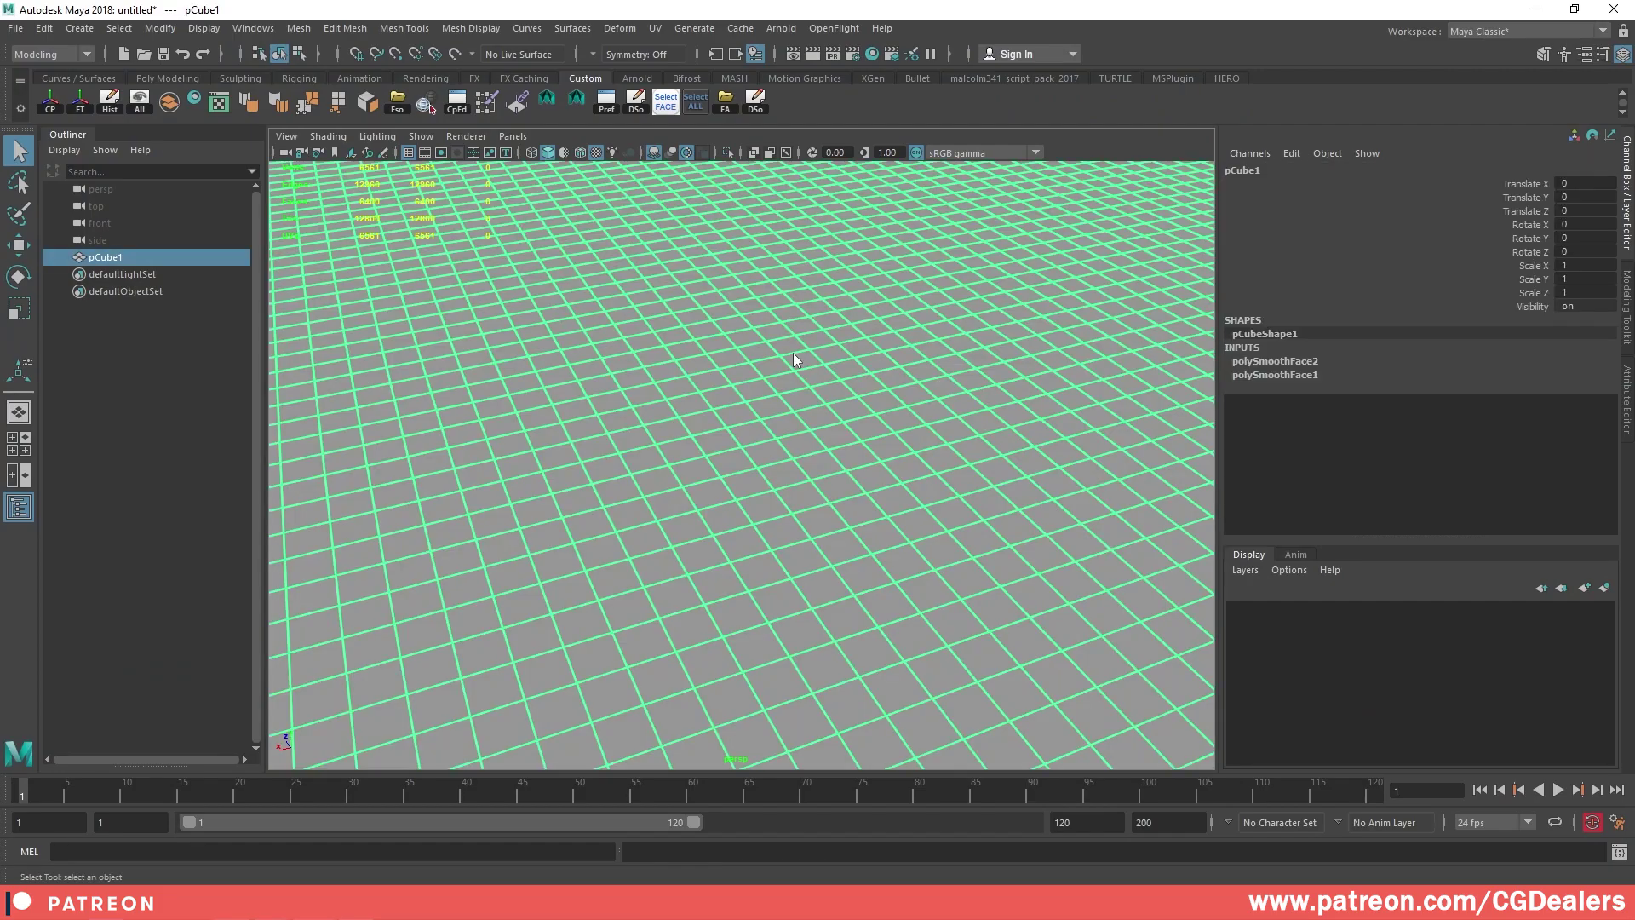
- Switch to Unreal Editor and assign the VertexPaintMaterial from the VertexPainting Material folder to the Floor's material Element 0
right_drag(794, 353, 783, 298)
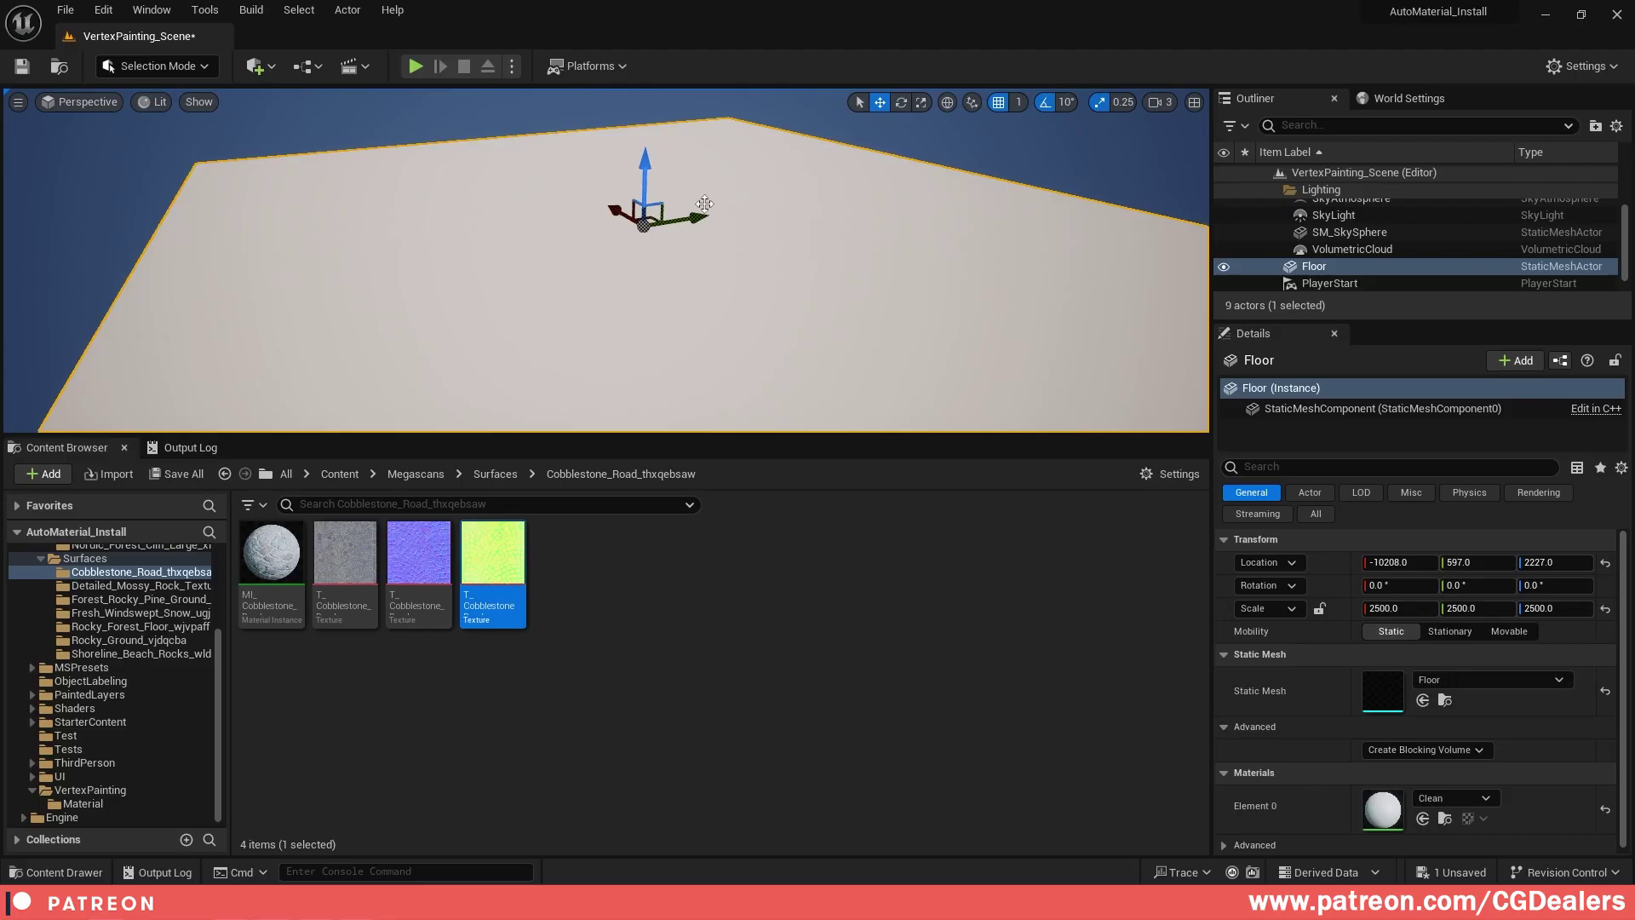
click(97, 799)
drag(345, 554, 1383, 799)
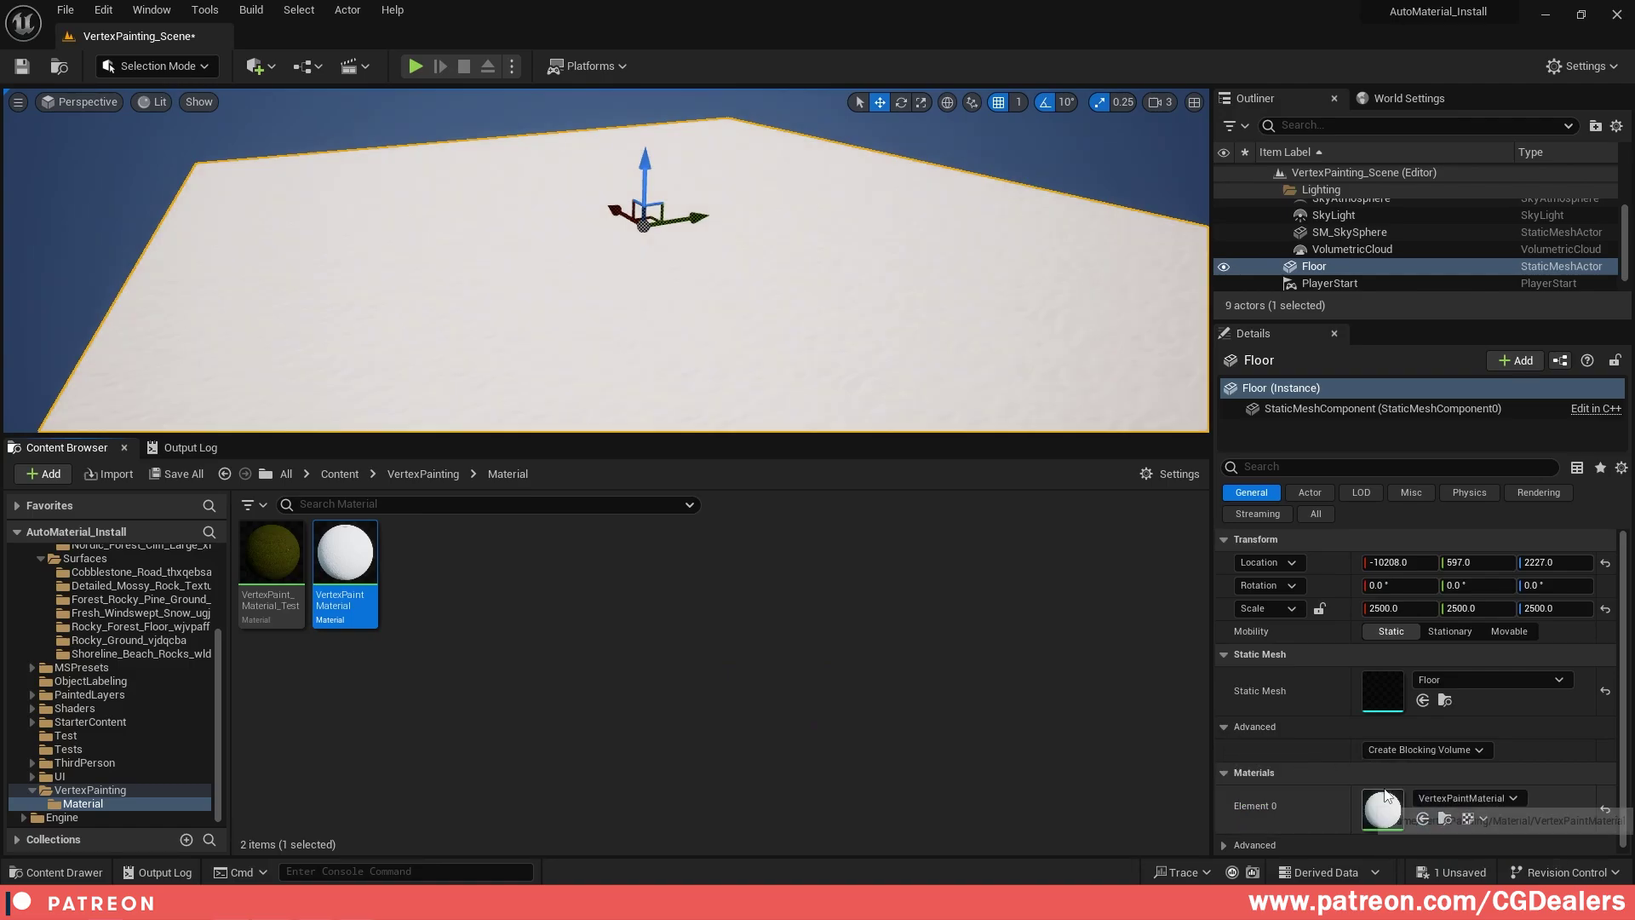
- Inspect the snow surface on the floor up close and briefly play-test the level with the third-person character
right_drag(767, 281, 788, 323)
key(w)
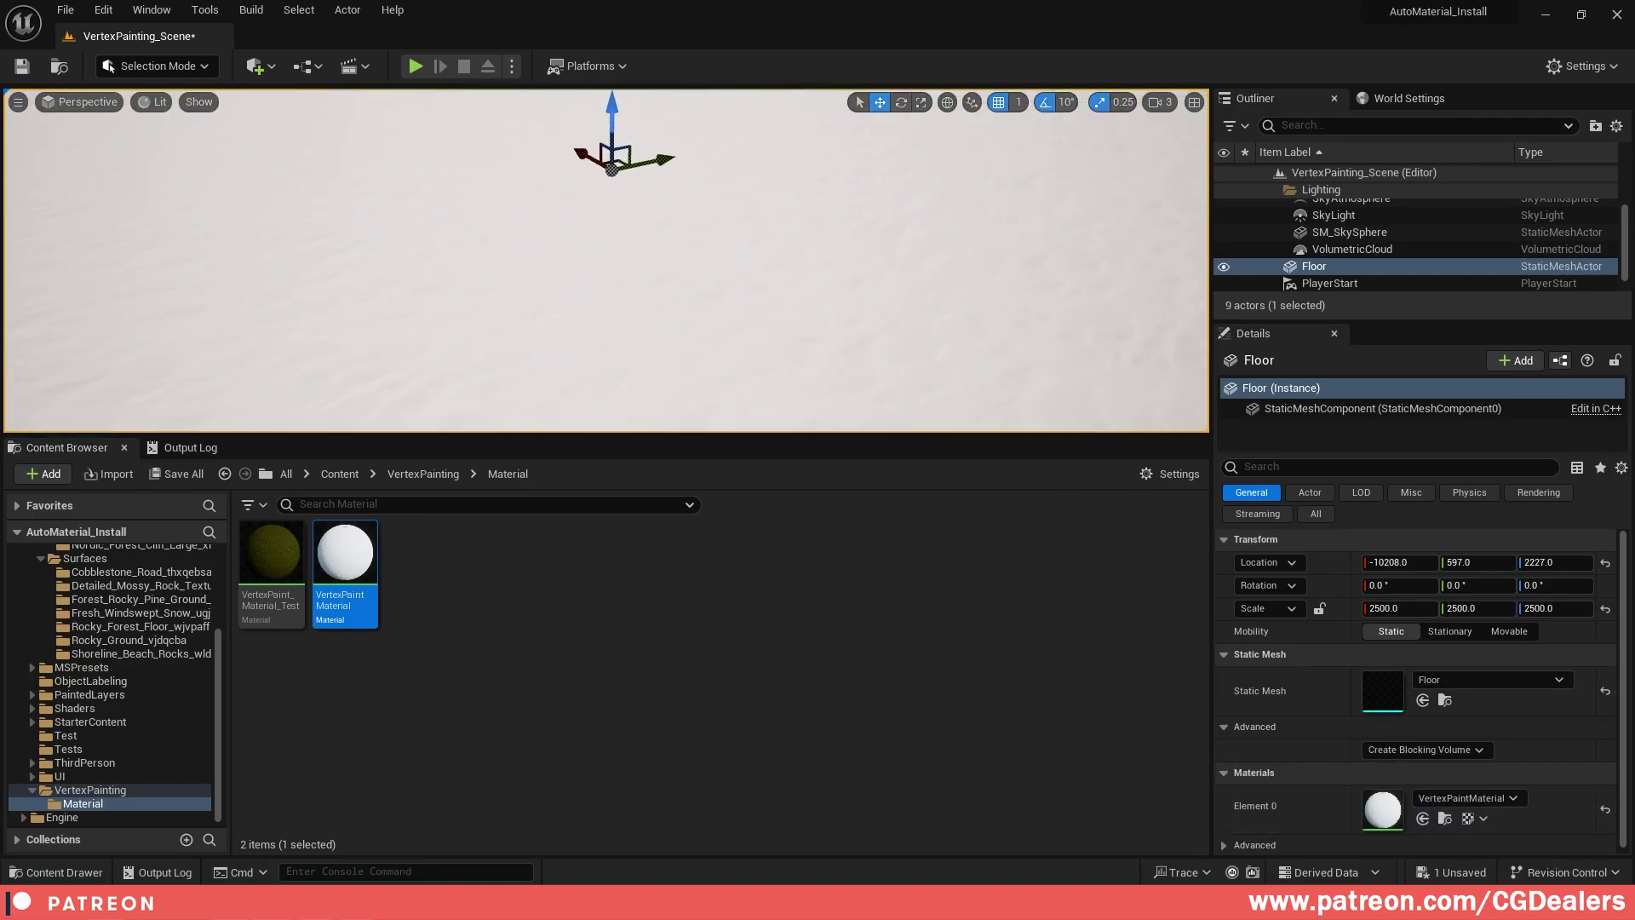
click(414, 66)
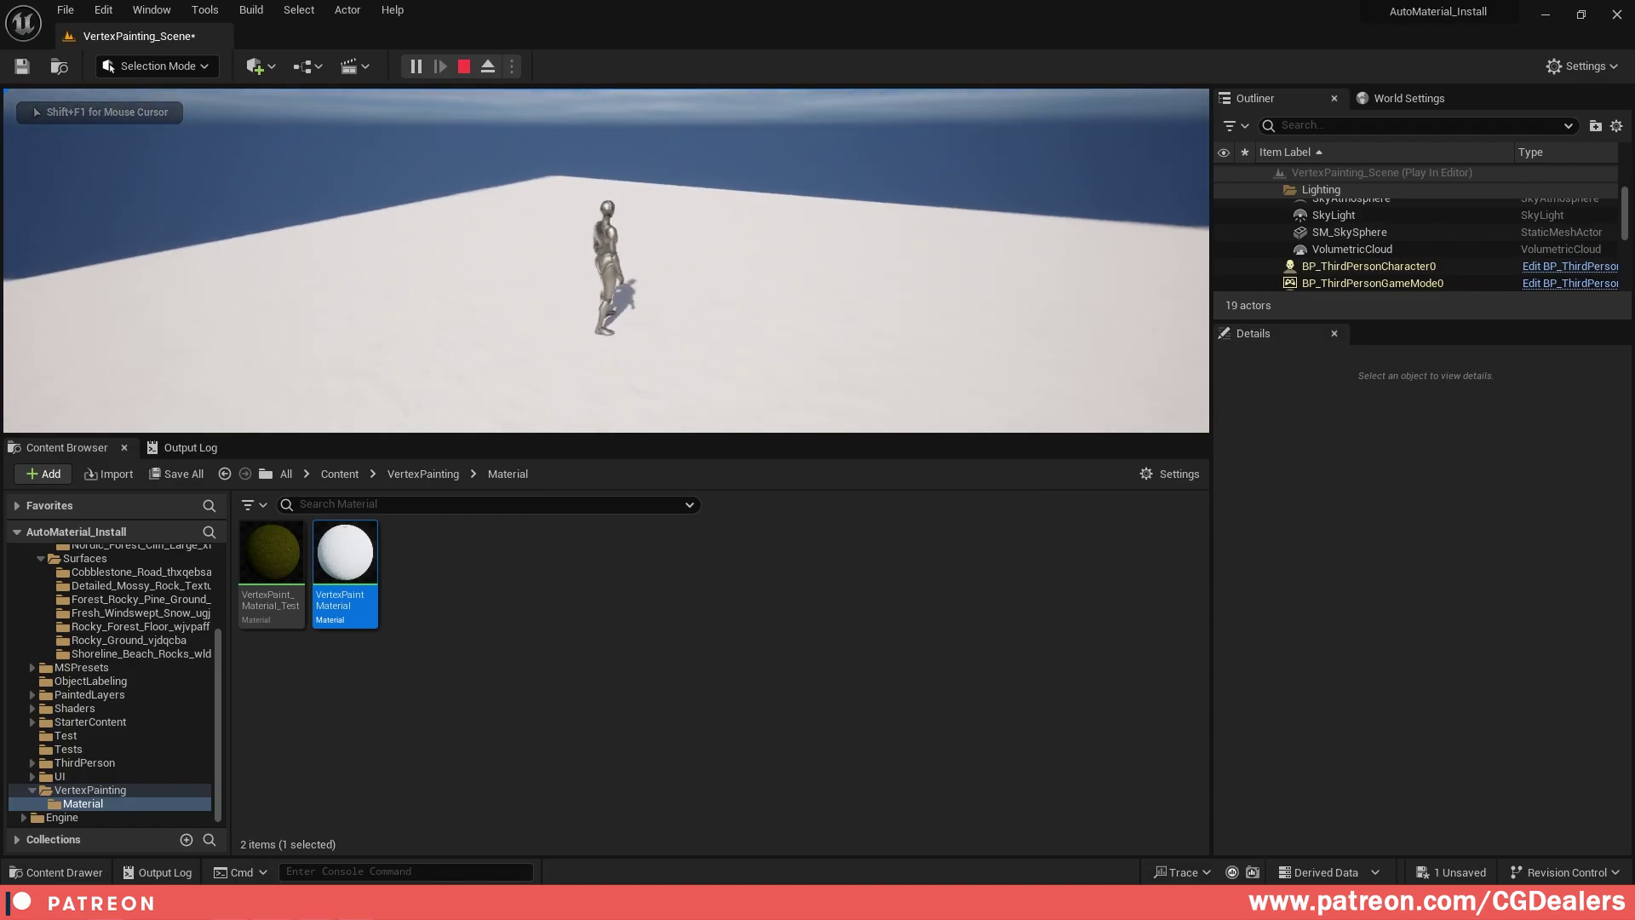
key(Escape)
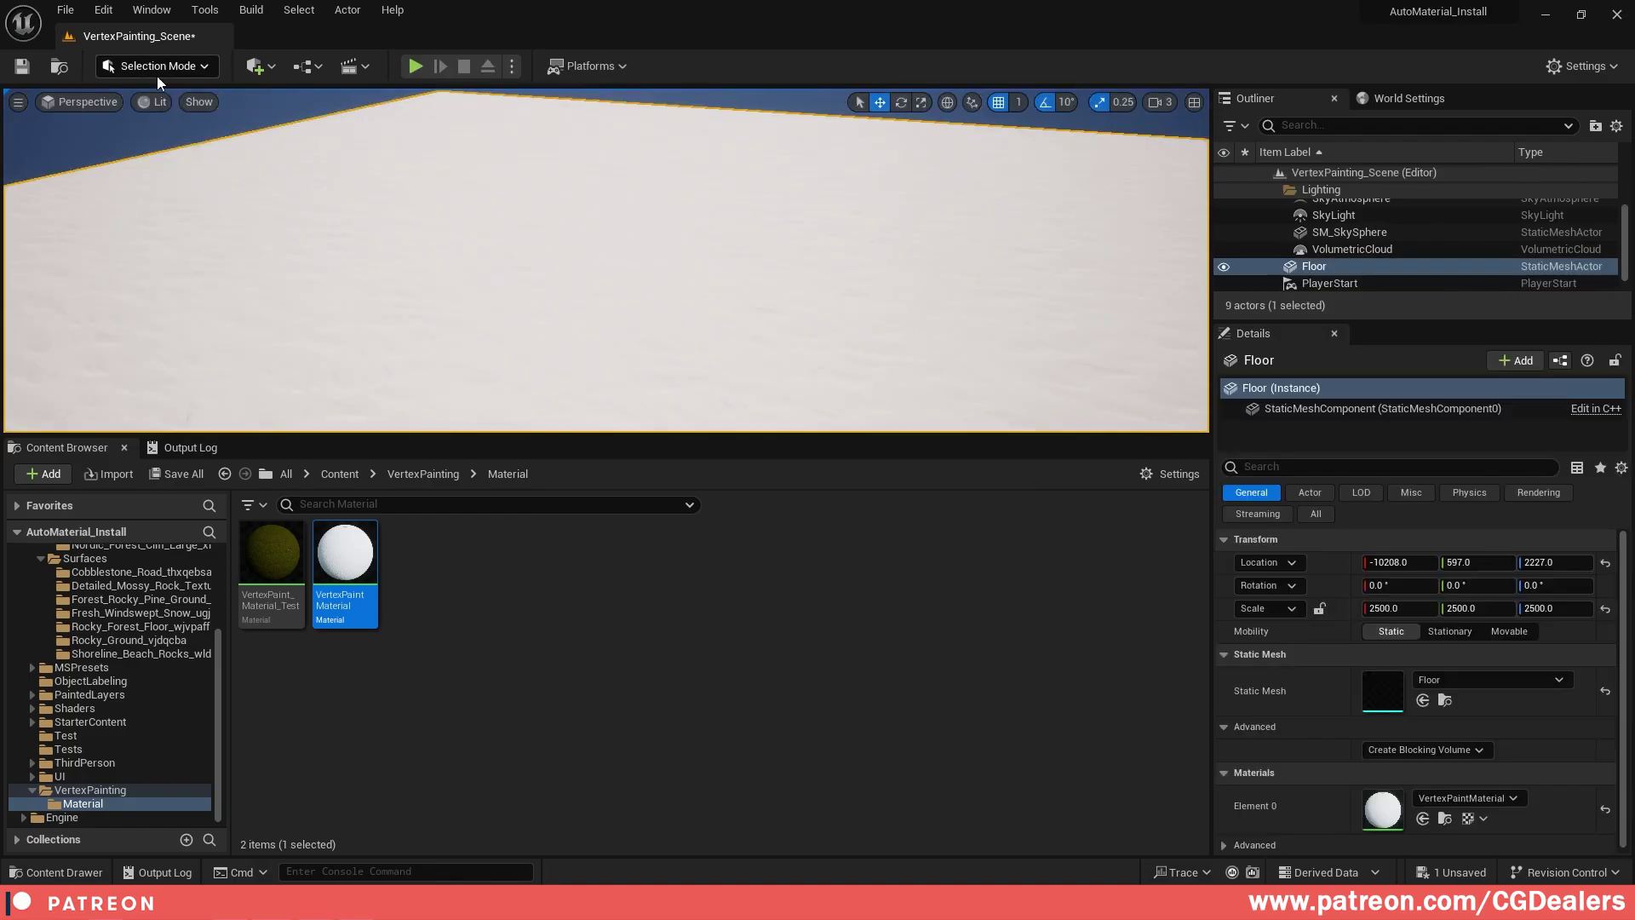
- Enter Mesh Paint mode with the Paint tool, enlarge the viewport, and set brush size 0.373, strength 0.28 and falloff 0.544
click(180, 74)
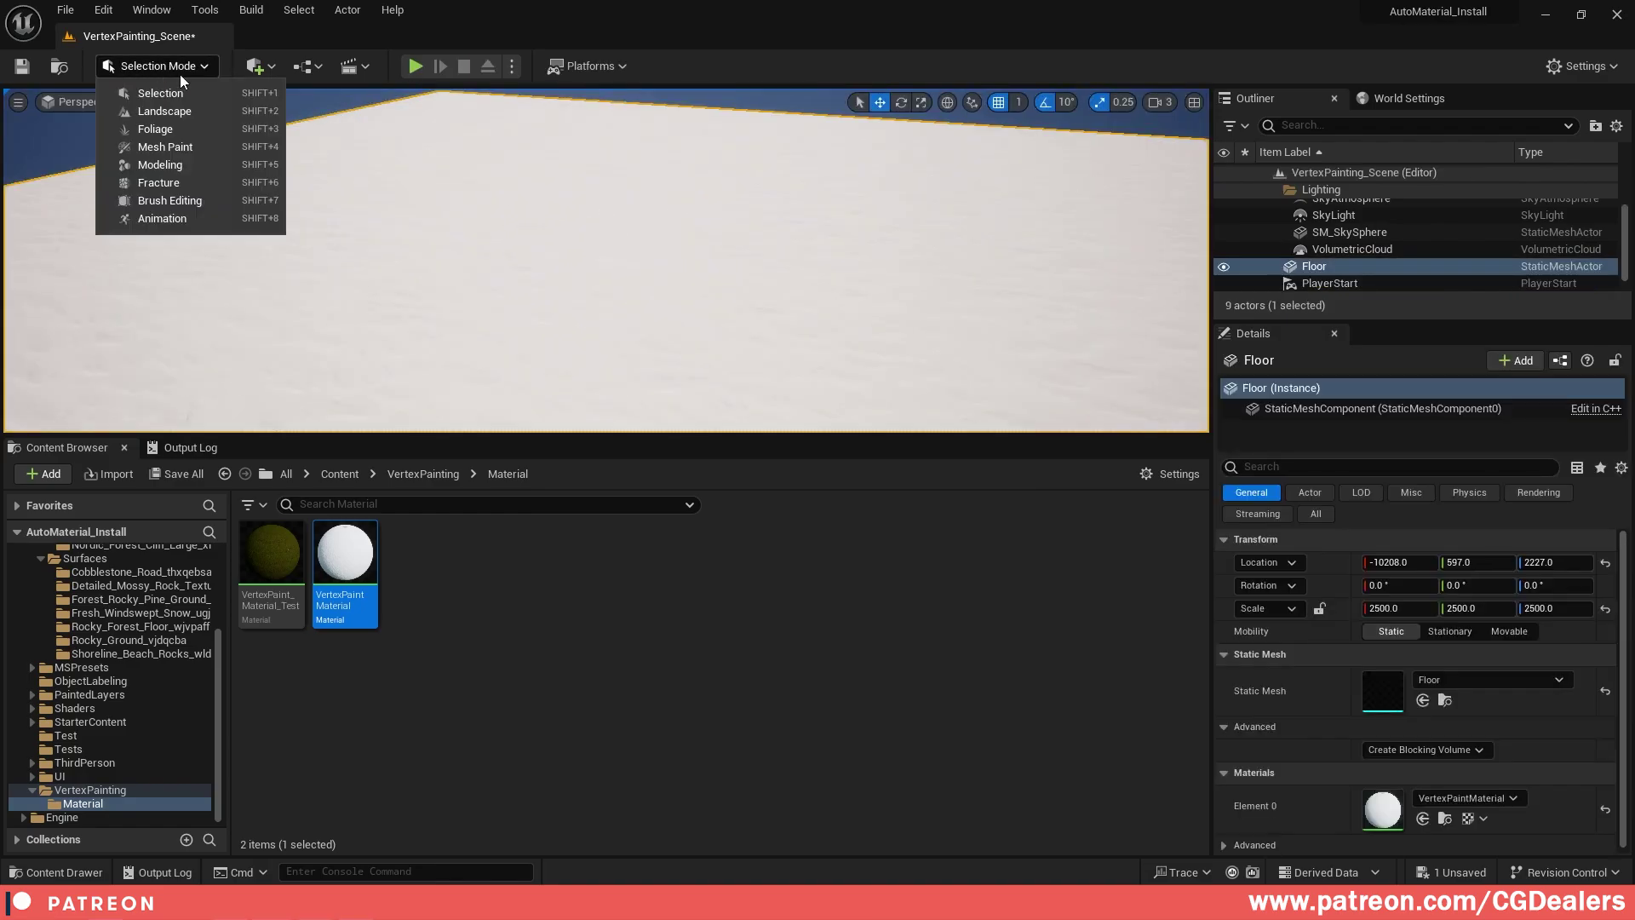
click(161, 147)
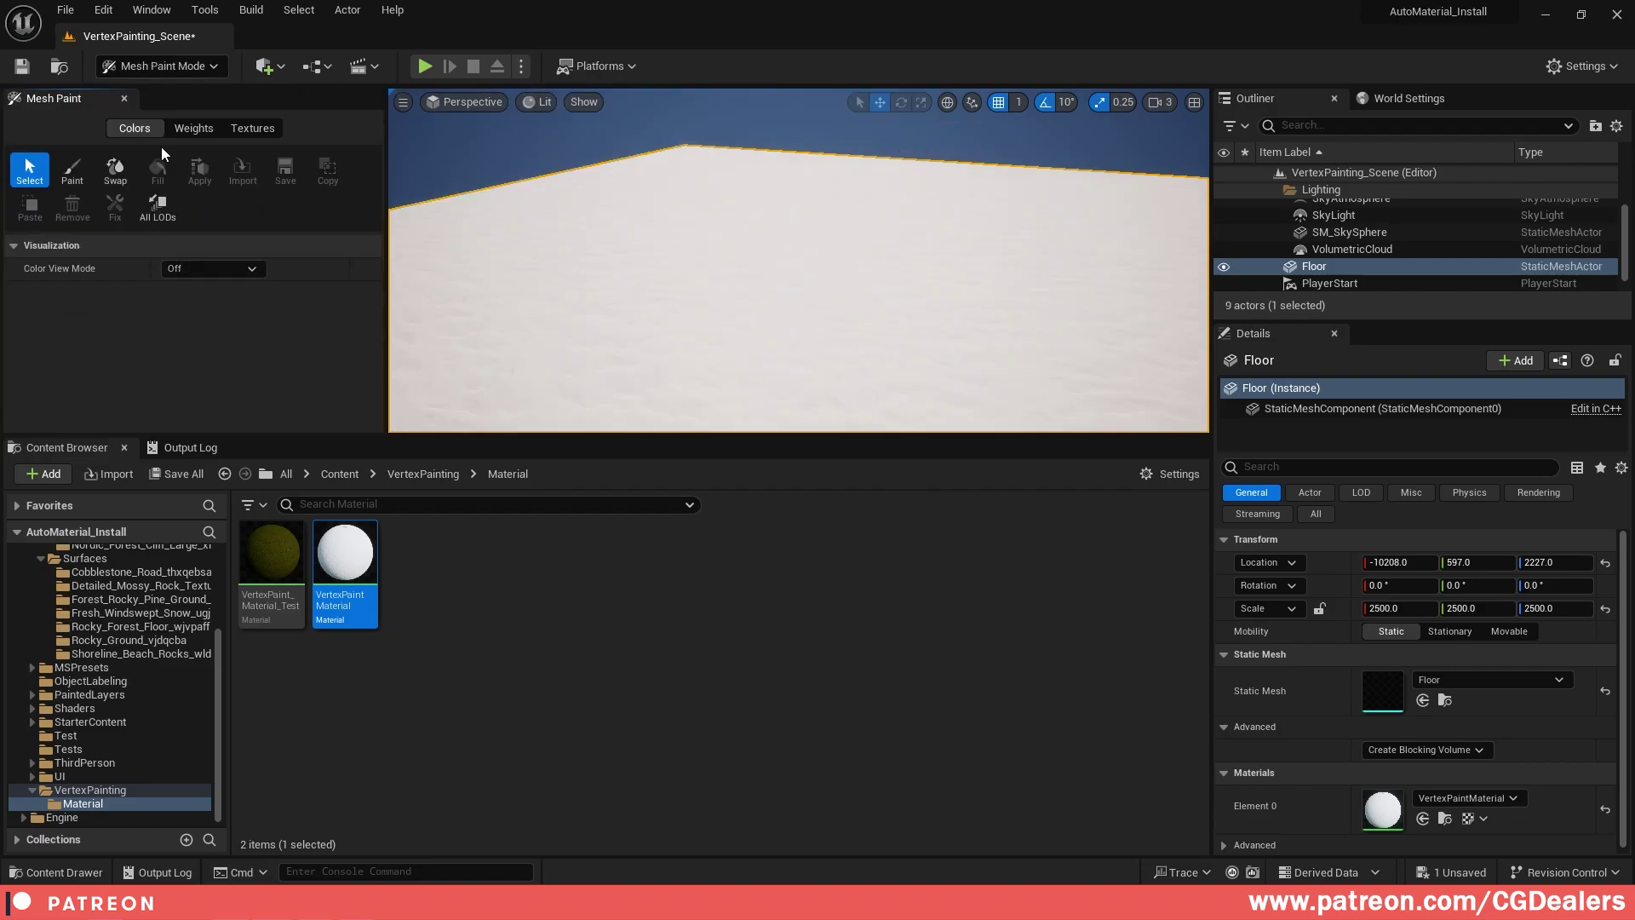
click(71, 170)
drag(544, 437, 562, 667)
scroll(293, 493, down, 1)
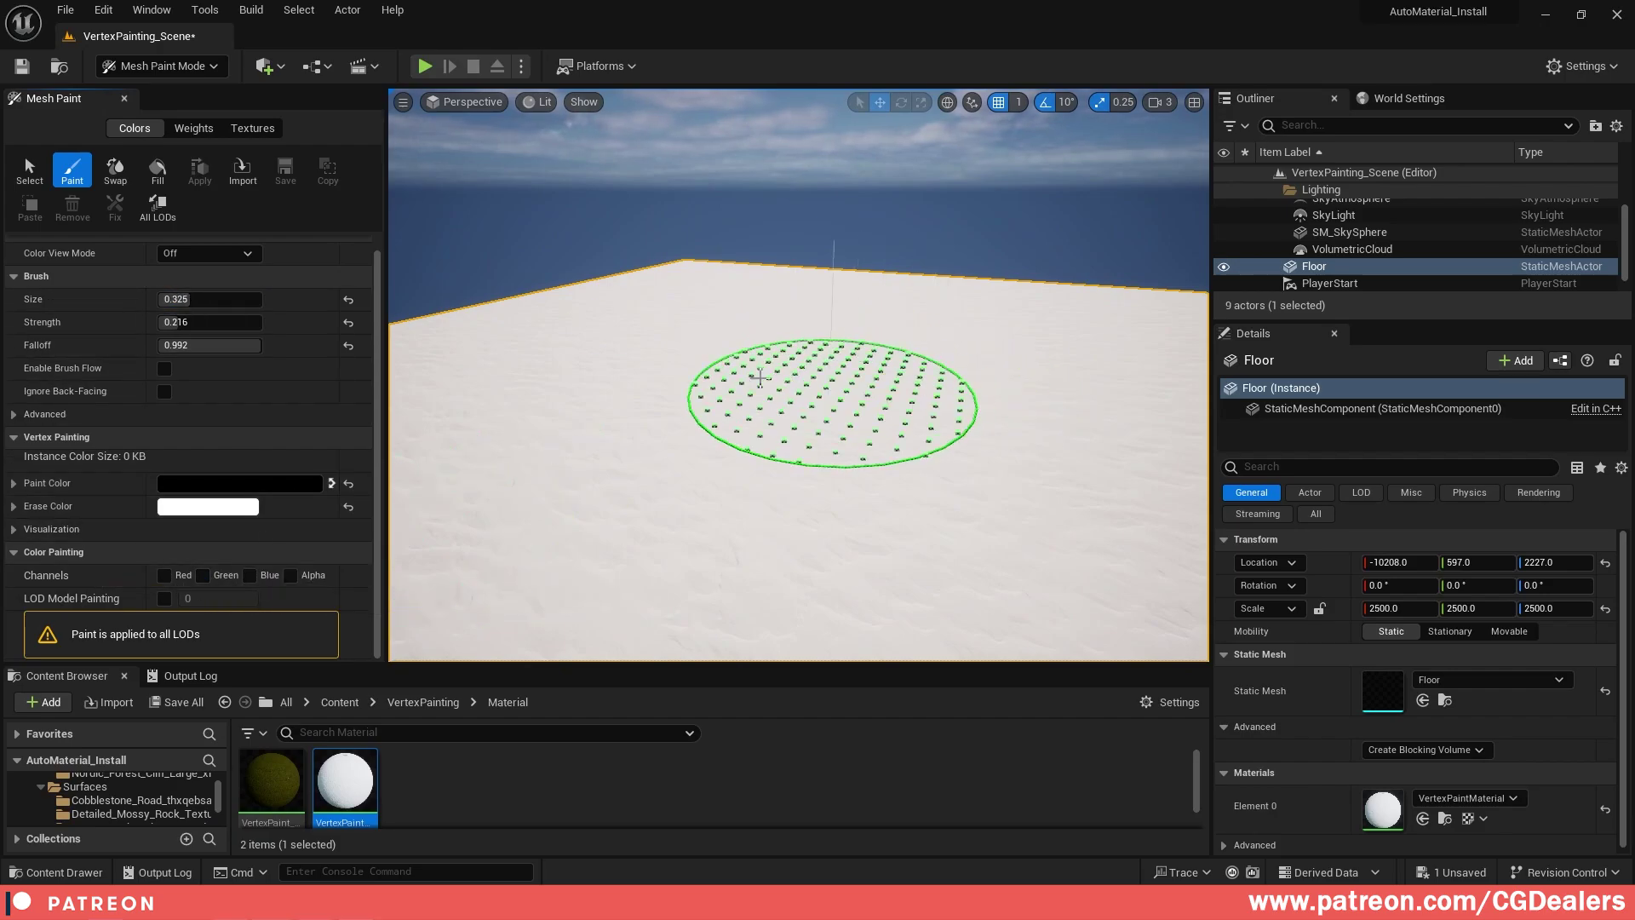
mouse_move(223, 299)
mouse_down()
mouse_move(253, 298)
mouse_move(198, 299)
mouse_move(238, 322)
mouse_move(186, 322)
mouse_move(213, 345)
mouse_up()
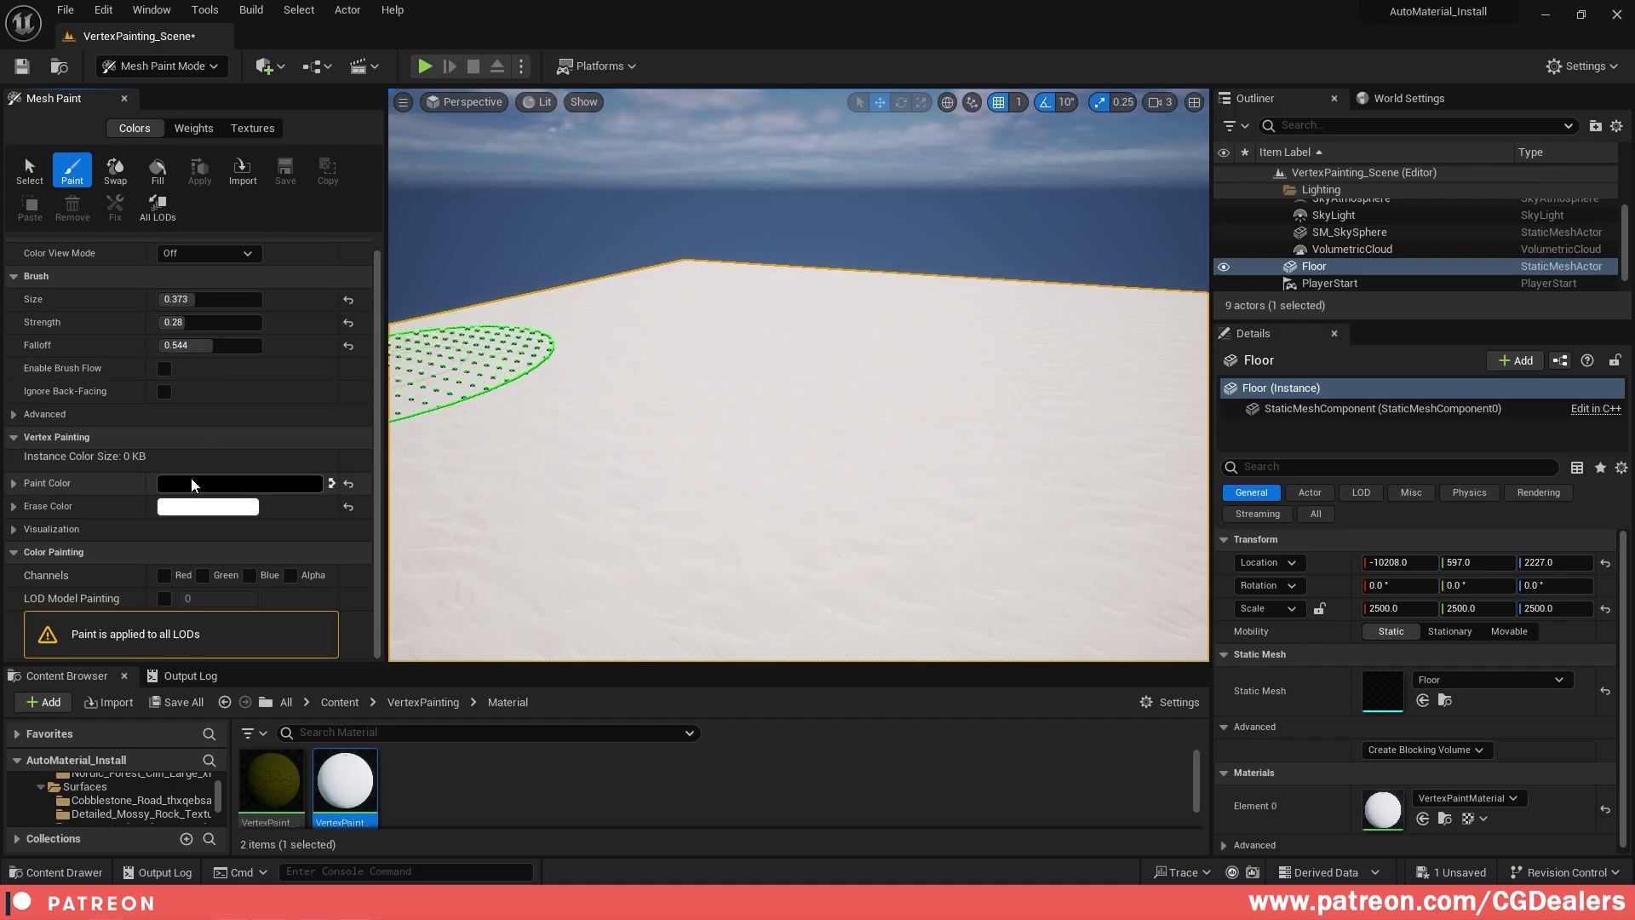
click(238, 484)
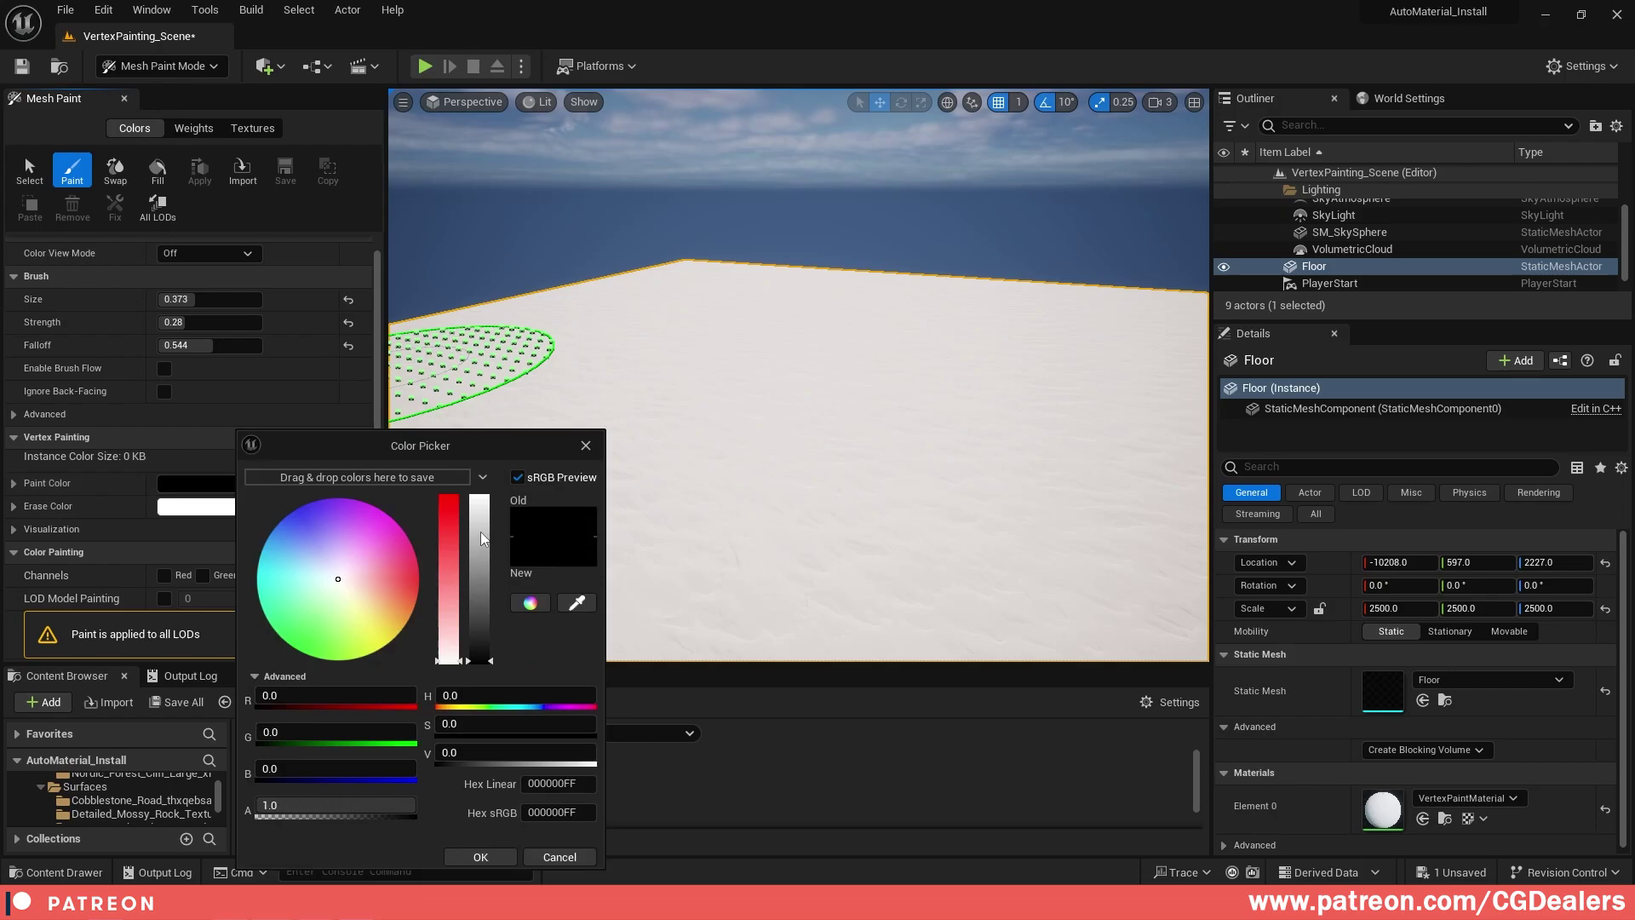
mouse_move(481, 635)
mouse_down()
mouse_move(482, 507)
mouse_move(485, 656)
mouse_move(486, 496)
mouse_up()
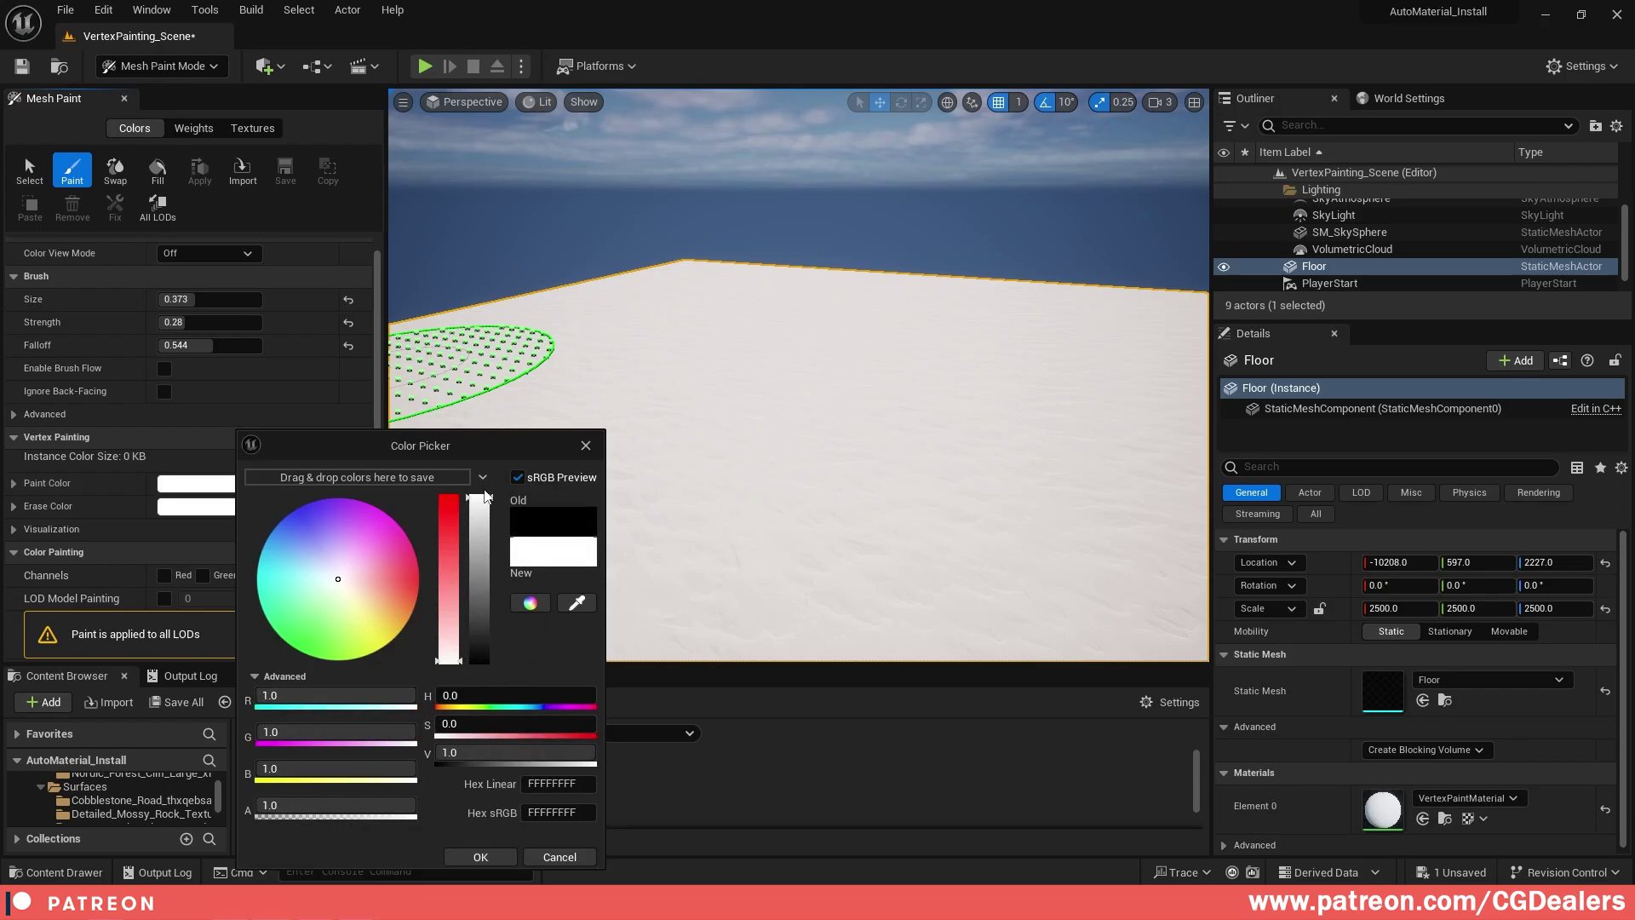
click(559, 857)
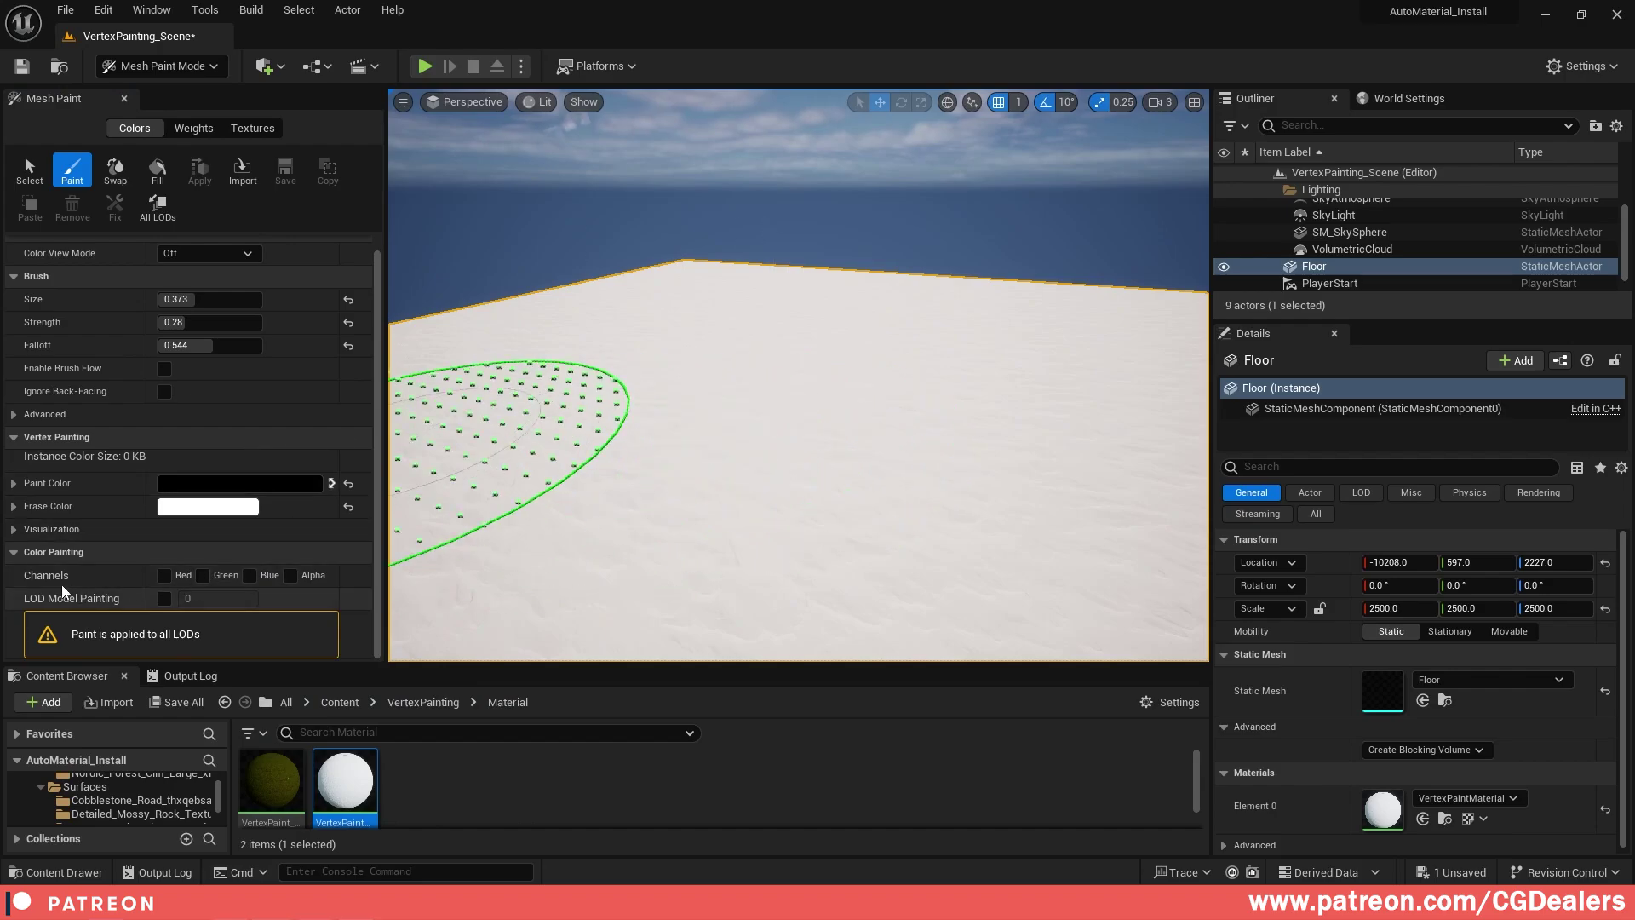
- Restrict vertex painting to the Red channel and reduce the brush size to 0.173
click(166, 578)
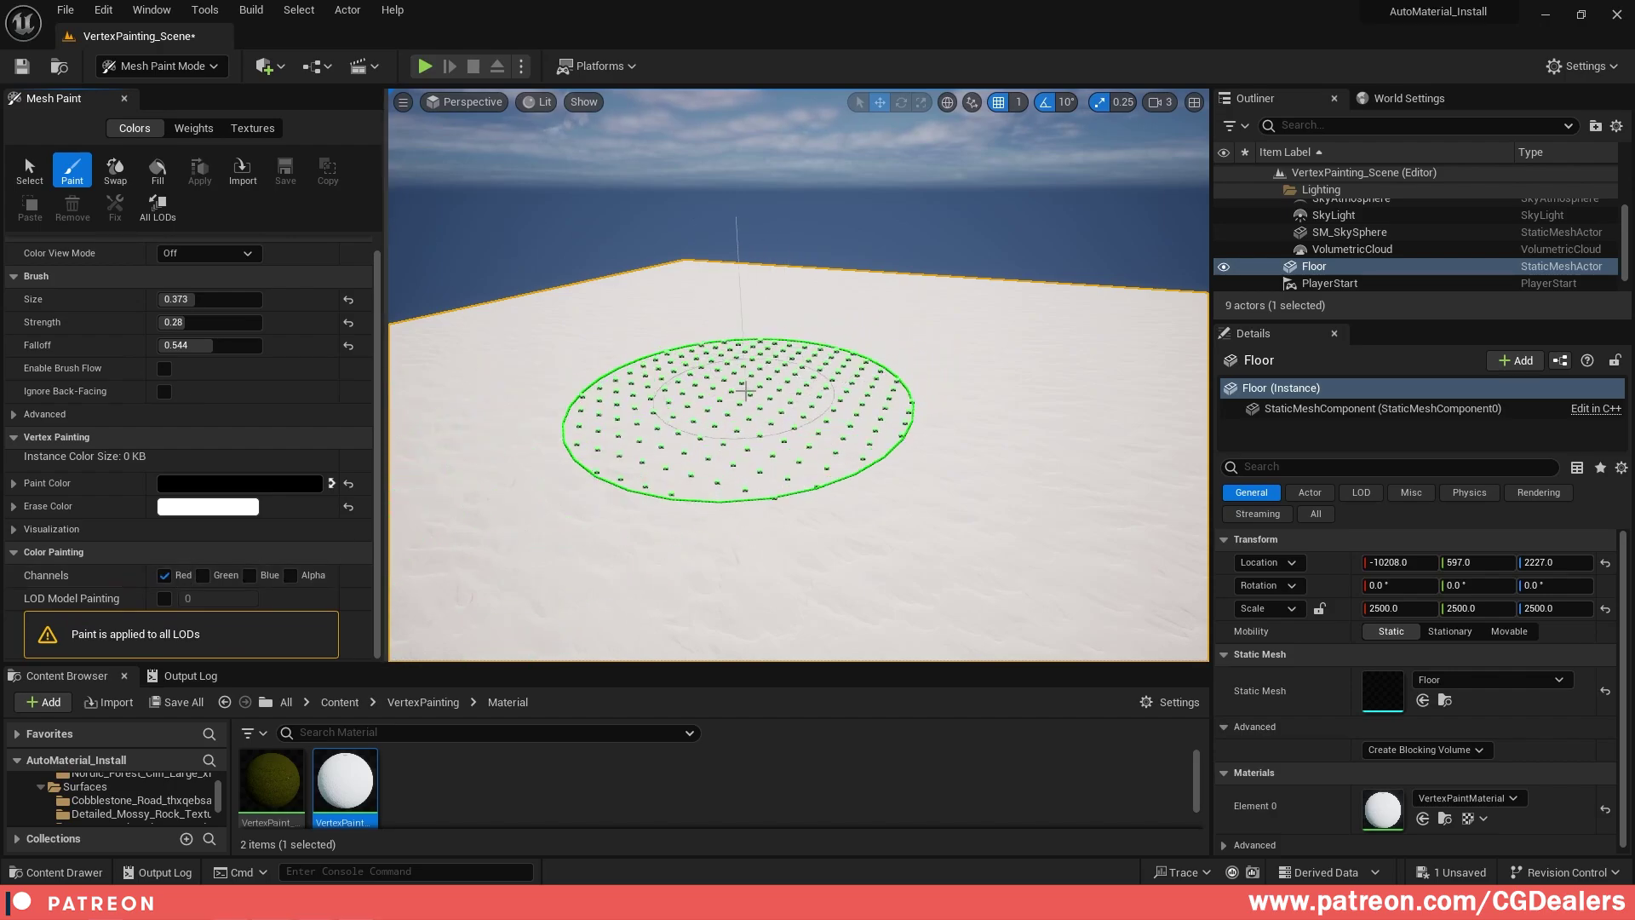
key(bracketleft)
key(bracketleft)
key(bracketleft)
key(bracketleft)
key(bracketleft)
key(bracketleft)
key(bracketleft)
key(bracketleft)
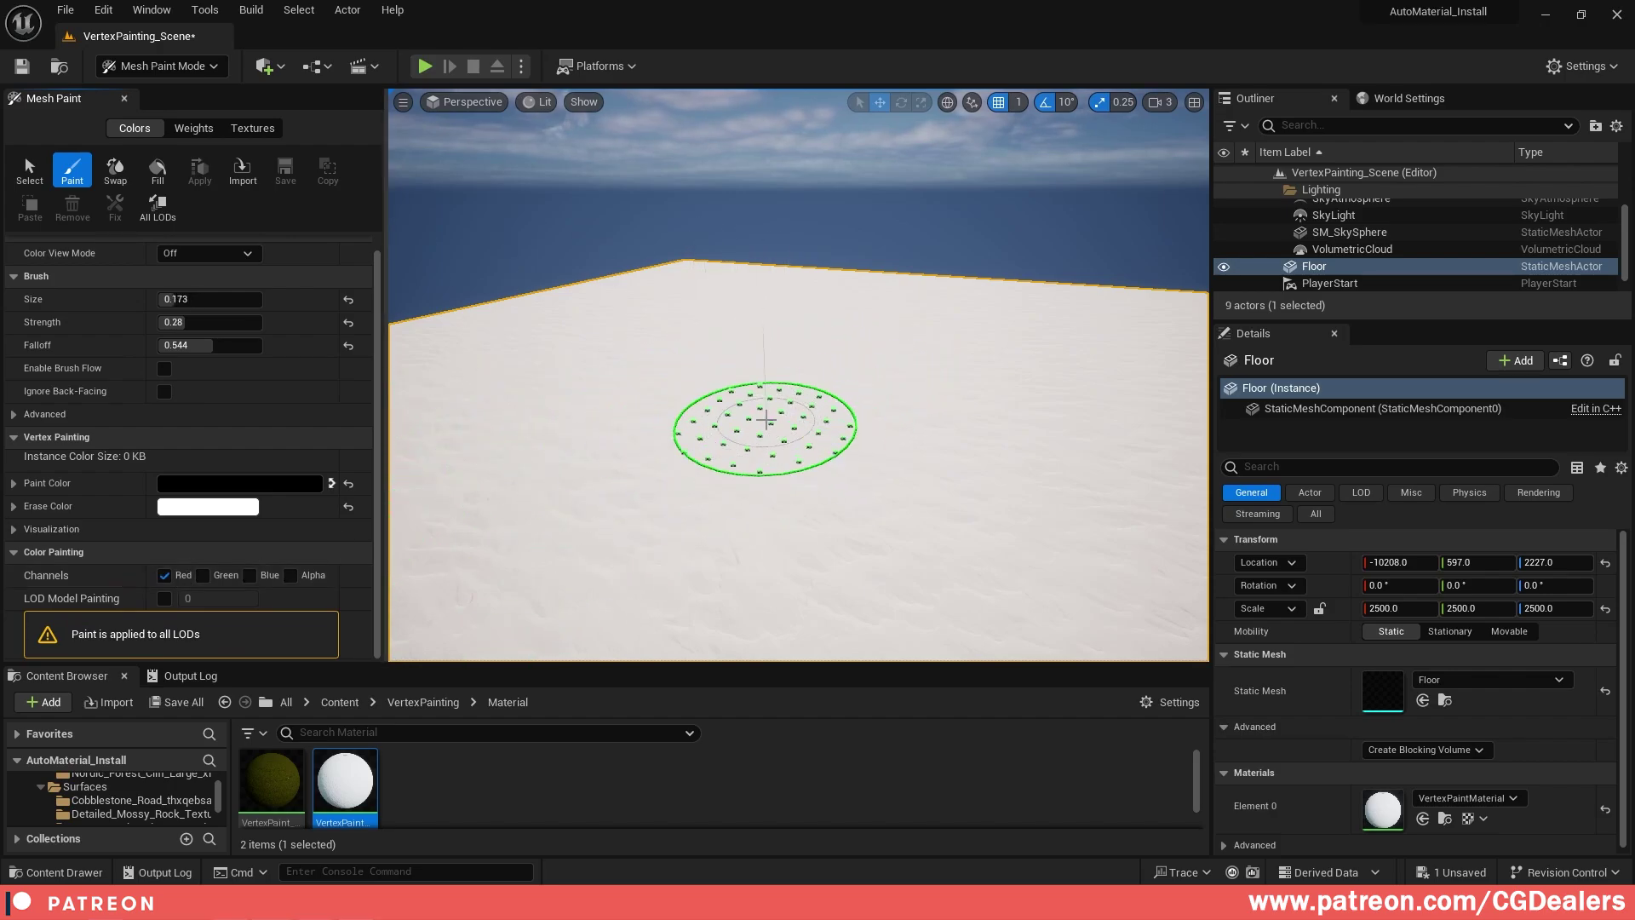
- Paint a first black patch on the floor to reveal cobblestone, and lower the viewport camera speed to 1
mouse_move(782, 409)
mouse_down()
mouse_move(741, 464)
mouse_move(792, 460)
mouse_up()
key(w)
mouse_move(766, 369)
right_down()
mouse_move(749, 426)
mouse_move(576, 304)
right_up()
click(1161, 103)
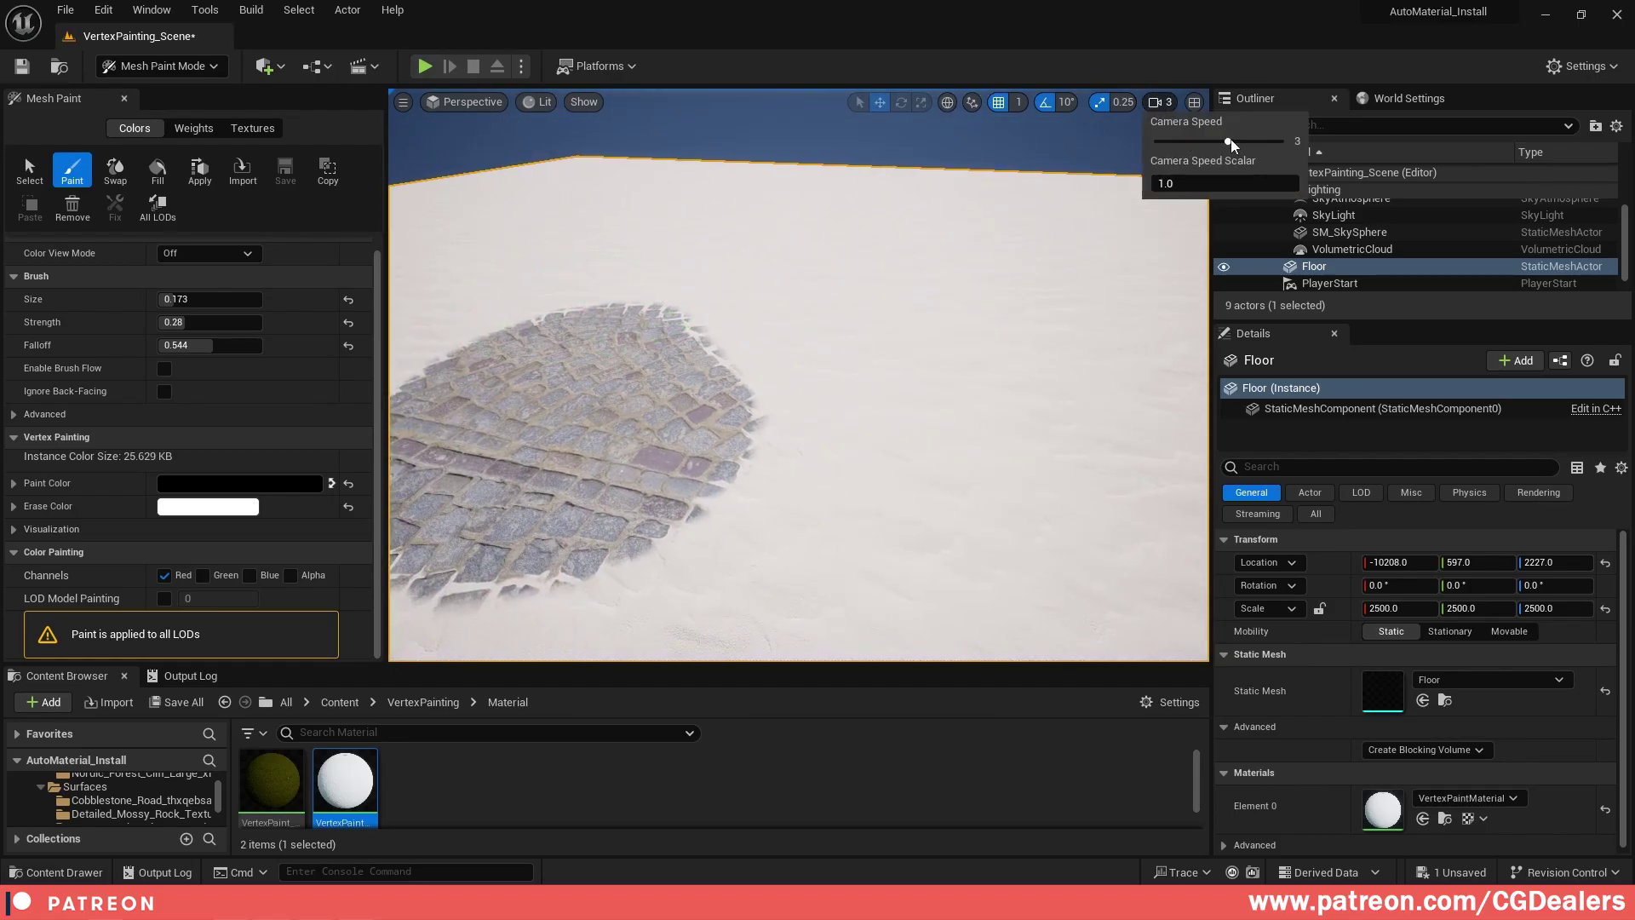
drag(1205, 147, 1185, 142)
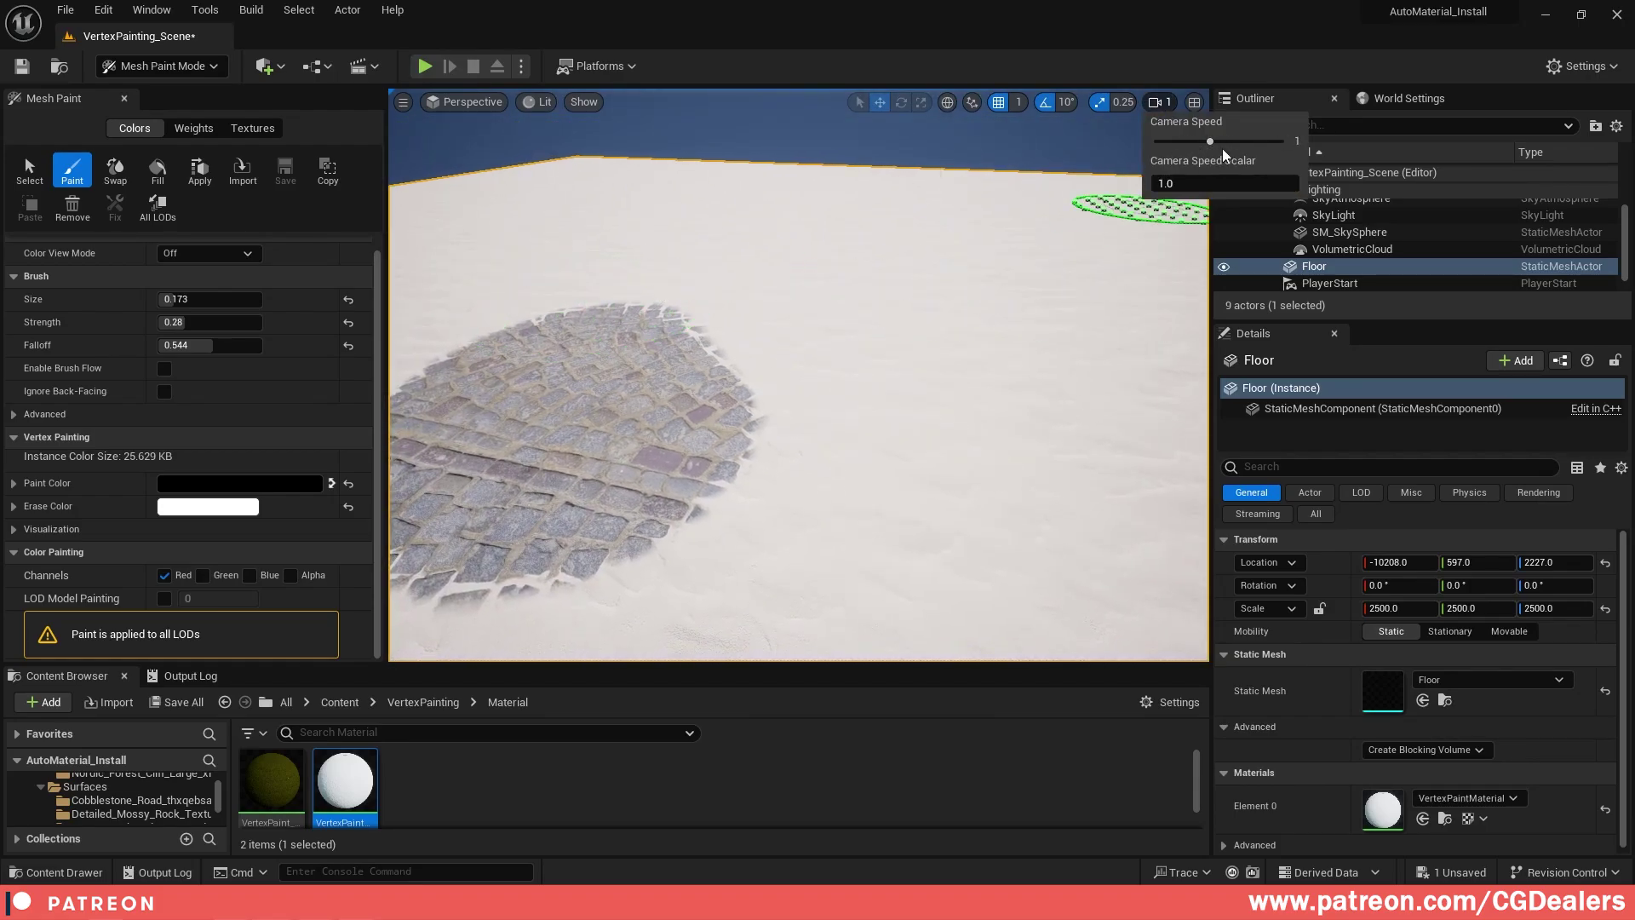
scroll(743, 368, up, 3)
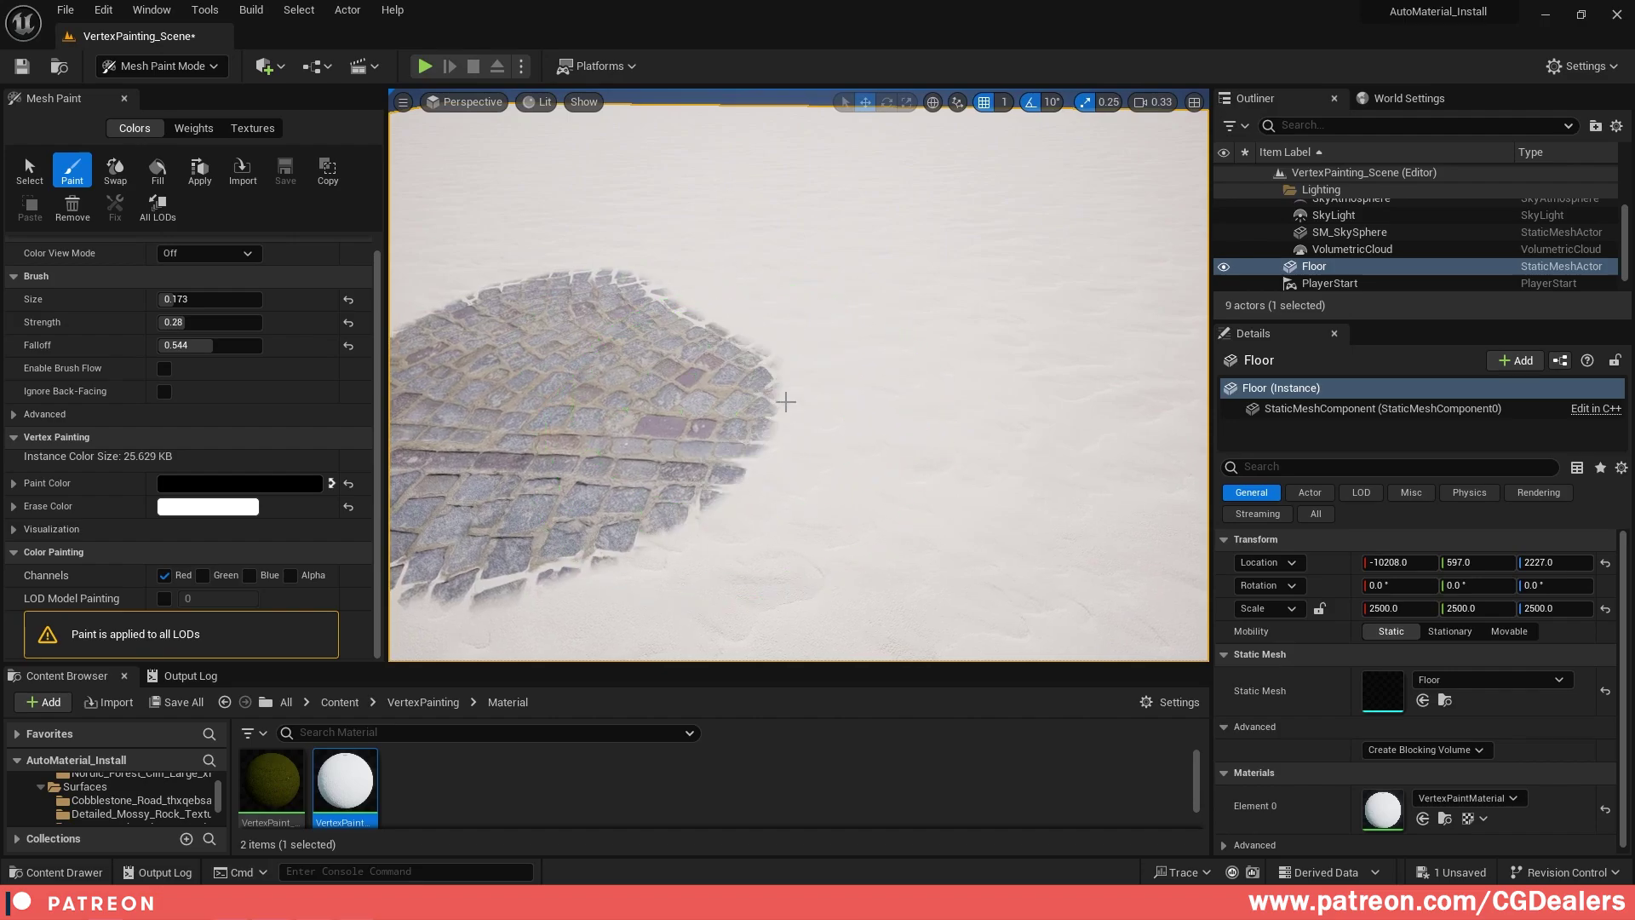
- Extend the cobblestone patch into a winding path across the snowy floor with black paint
drag(784, 401, 1013, 396)
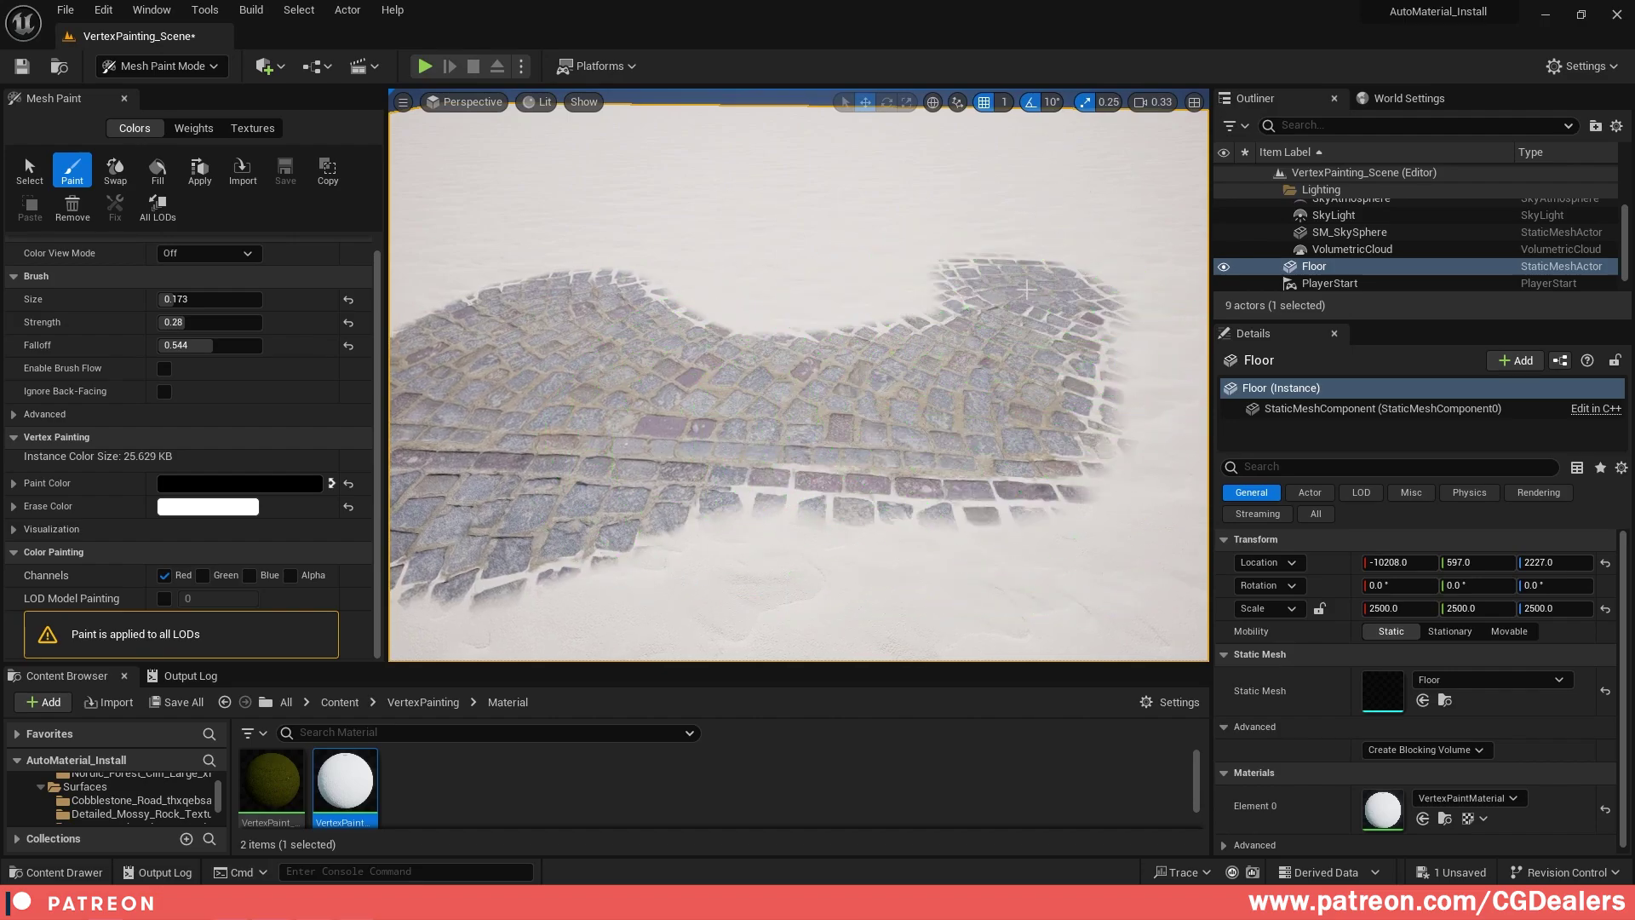
scroll(1063, 307, down, 5)
mouse_move(1024, 272)
mouse_down()
mouse_move(1069, 263)
mouse_move(1056, 270)
mouse_up()
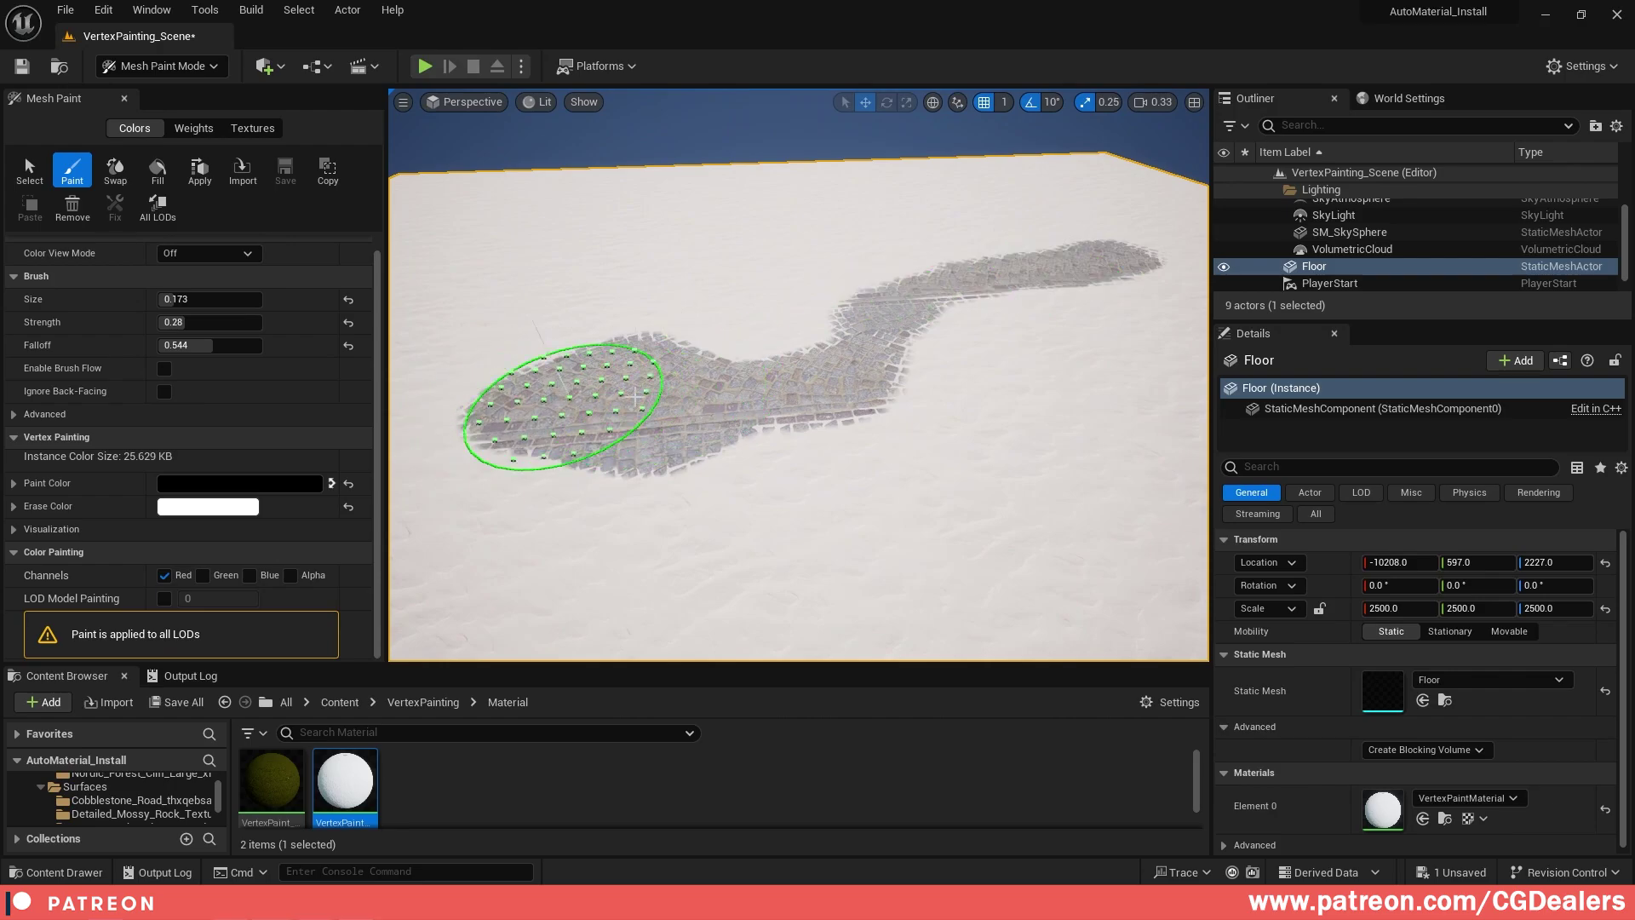
- Set the brush to size 0.075 and strength 0.288, and swap the paint color to white
scroll(596, 394, up, 3)
scroll(777, 364, up, 5)
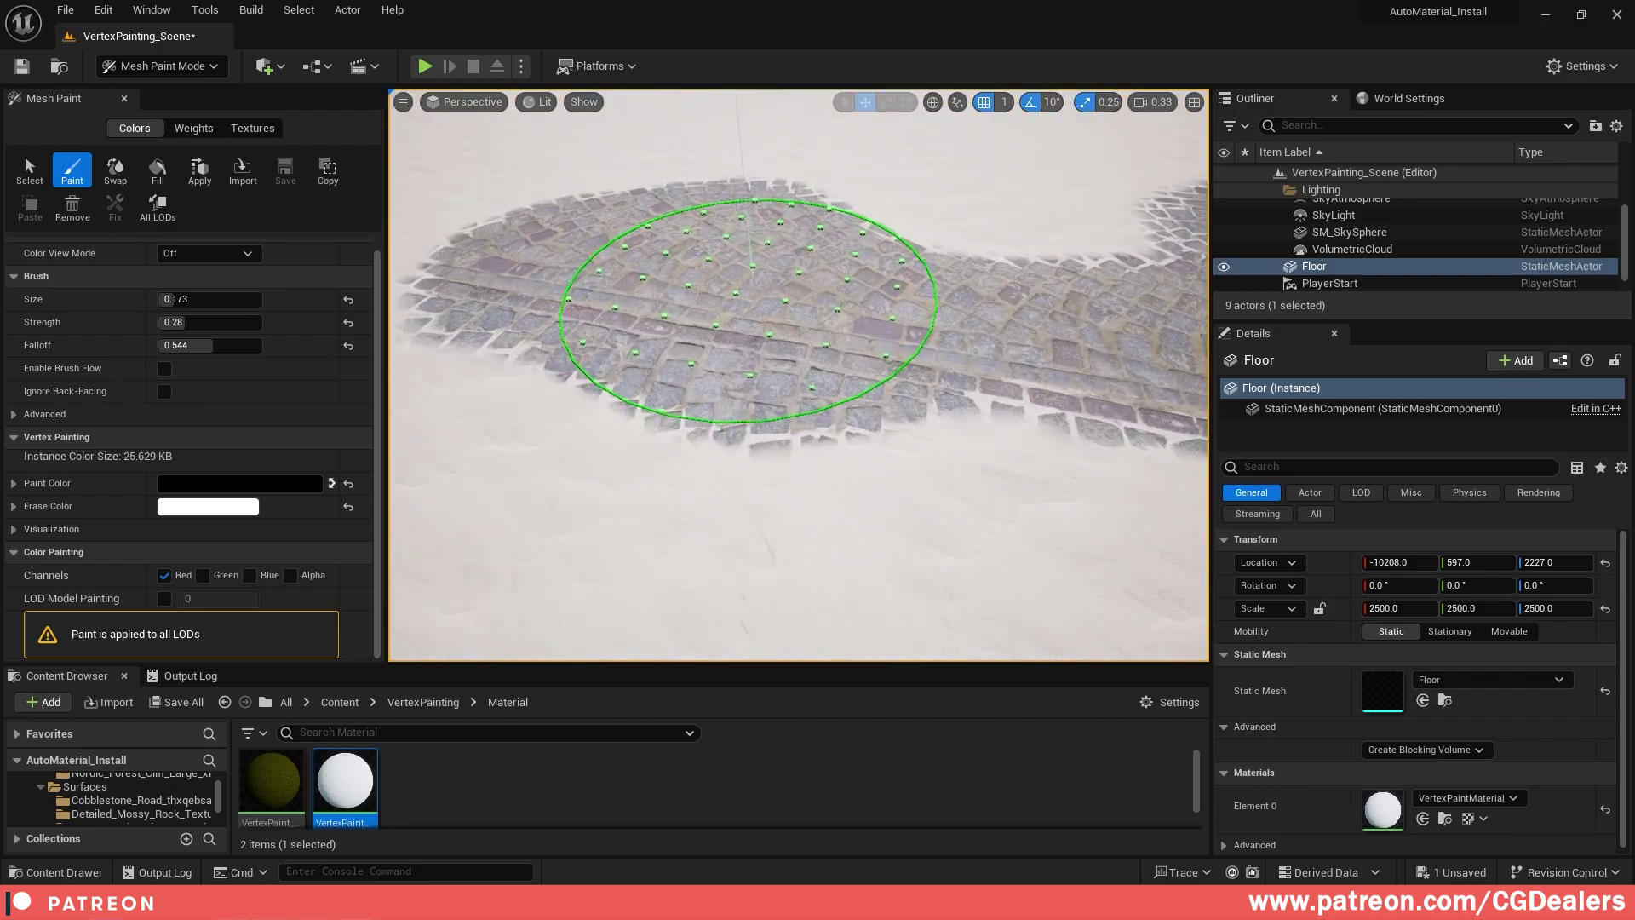
key(bracketleft)
key(bracketleft)
key(bracketleft)
key(bracketleft)
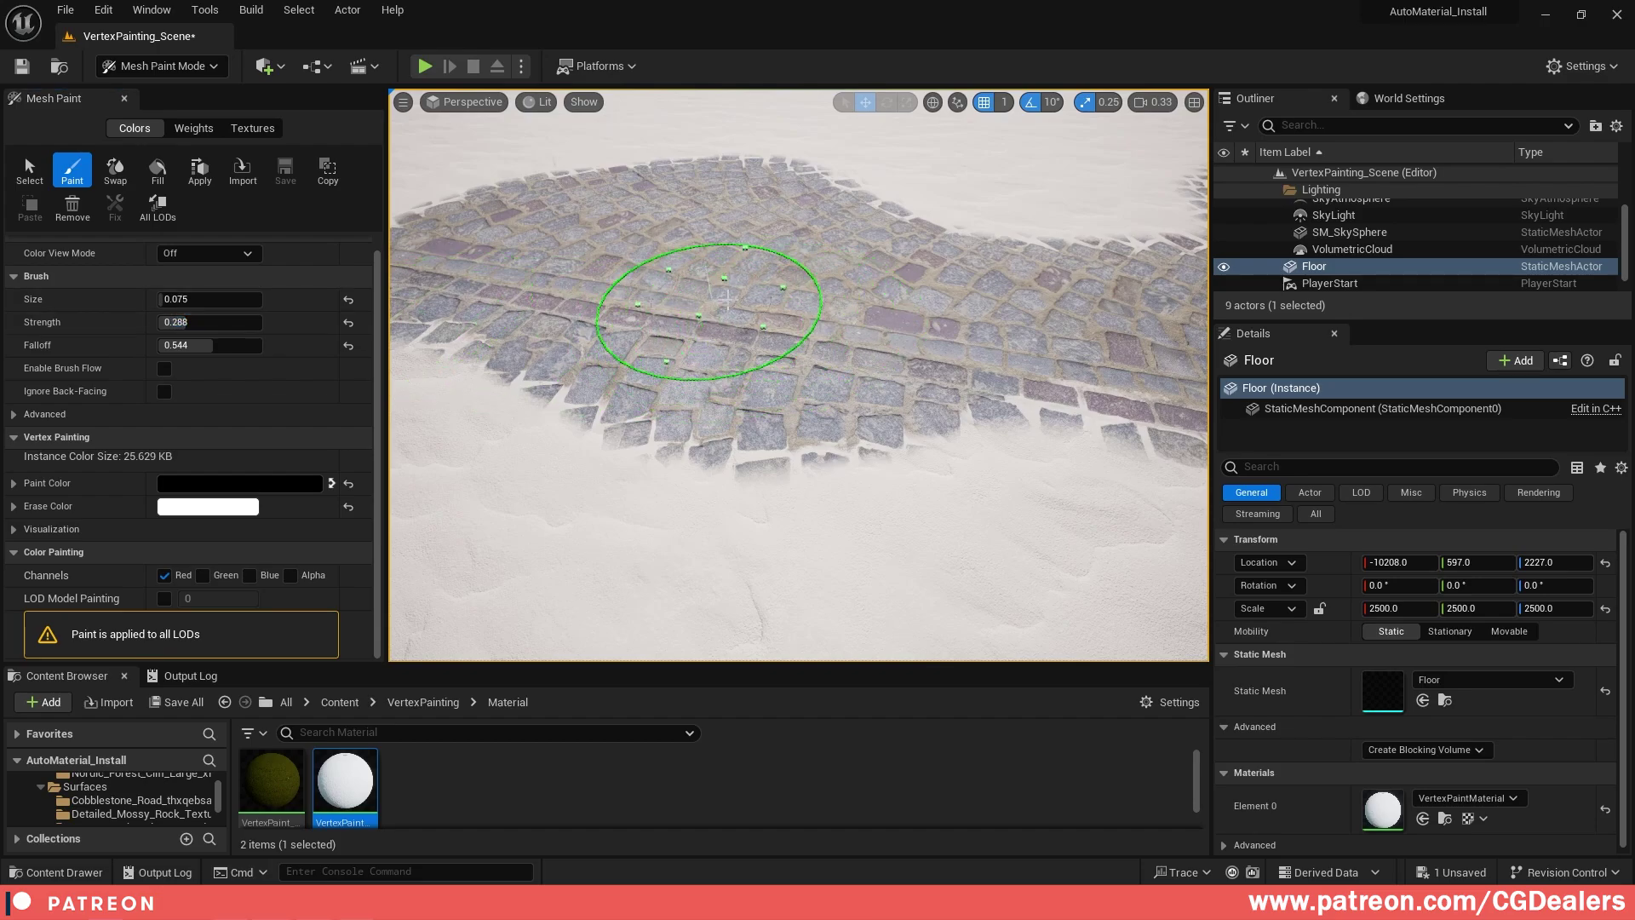
key(x)
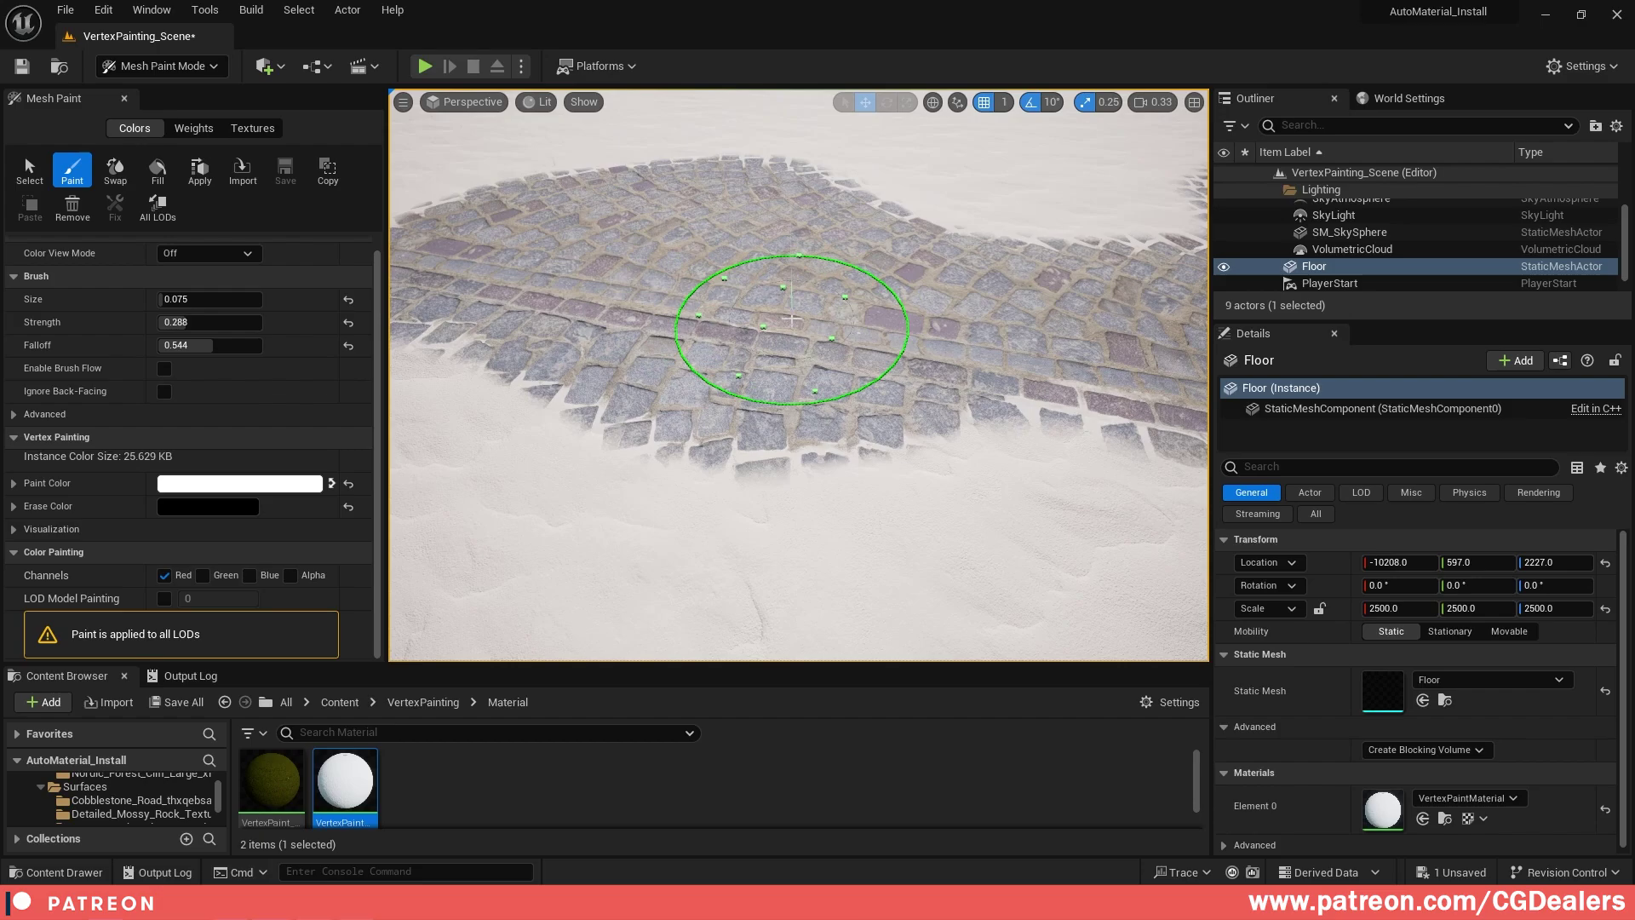
- Paint white over parts of the cobblestone path to bring back patches of snow among the stones
mouse_move(878, 315)
right_down()
mouse_move(770, 298)
mouse_move(877, 364)
mouse_move(854, 368)
right_up()
drag(854, 368, 1022, 402)
mouse_move(1021, 402)
right_down()
mouse_move(903, 387)
mouse_move(755, 442)
mouse_move(865, 443)
mouse_move(774, 400)
mouse_move(924, 462)
mouse_move(977, 310)
mouse_move(1040, 383)
mouse_move(894, 273)
mouse_move(872, 328)
right_up()
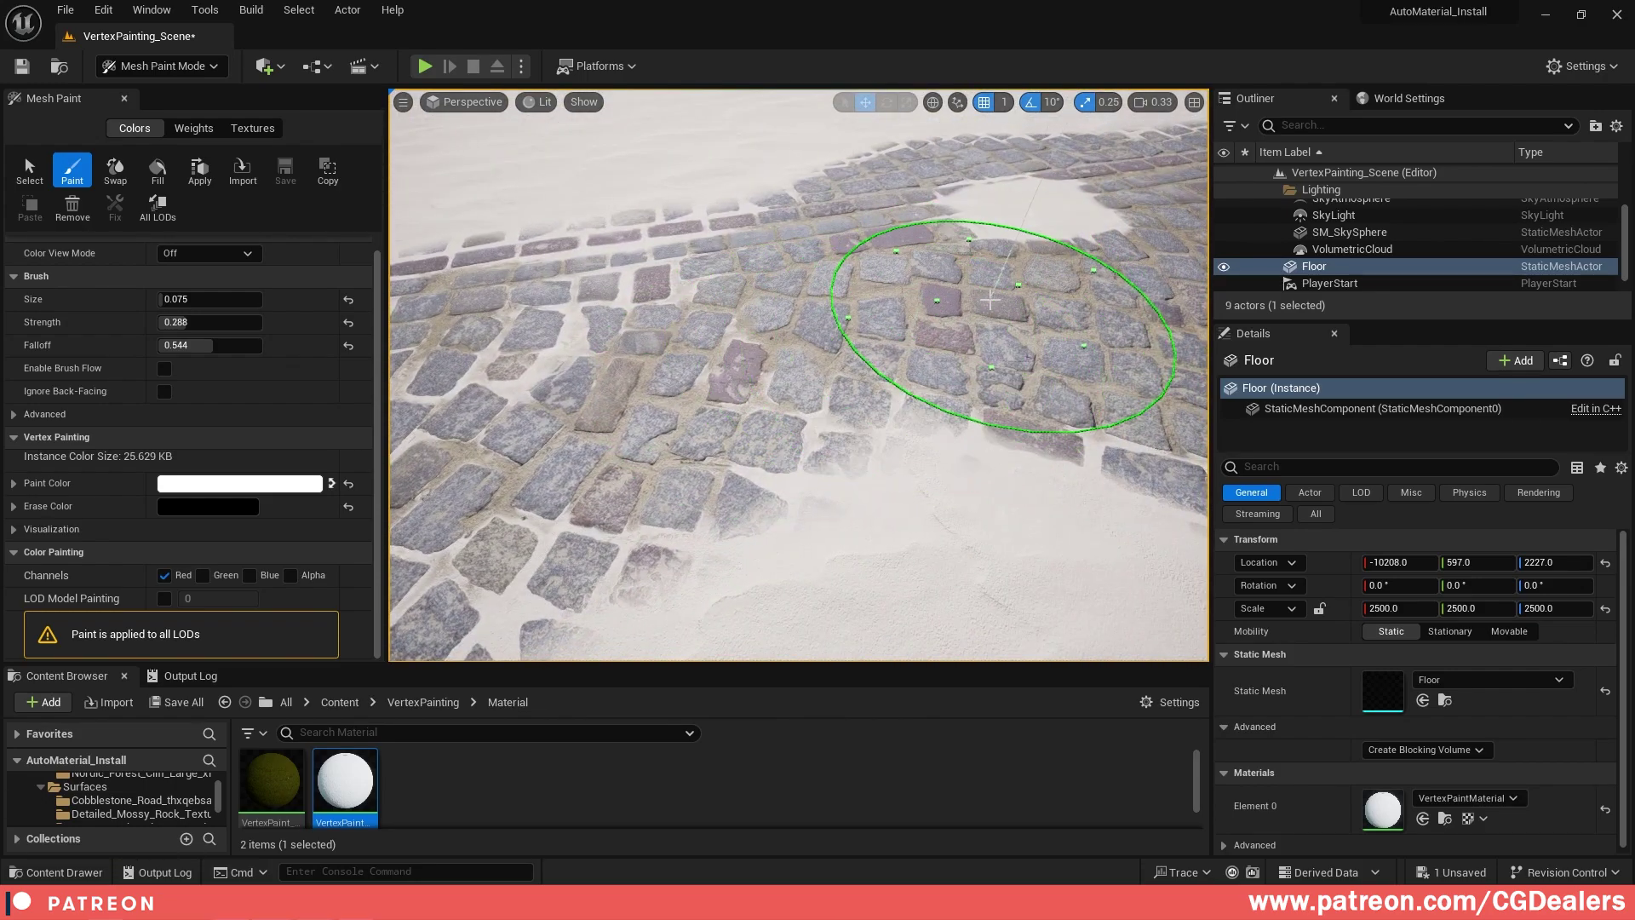
mouse_move(991, 300)
right_down()
mouse_move(968, 329)
mouse_move(803, 255)
mouse_move(930, 401)
right_up()
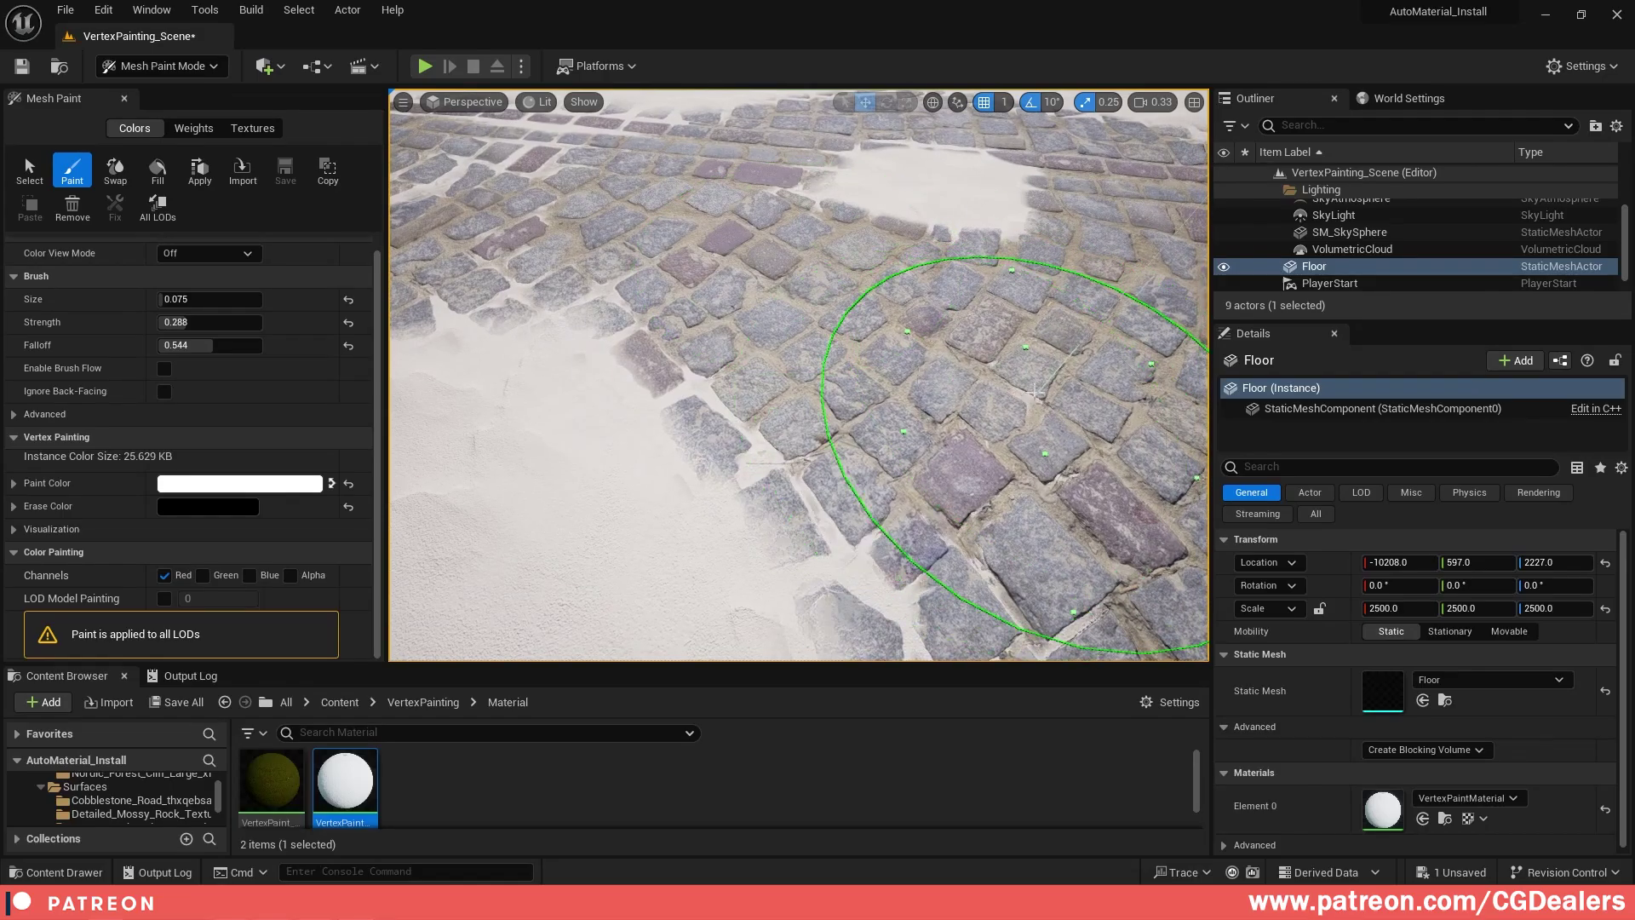
mouse_move(1036, 391)
right_down()
mouse_move(732, 375)
mouse_move(880, 452)
right_up()
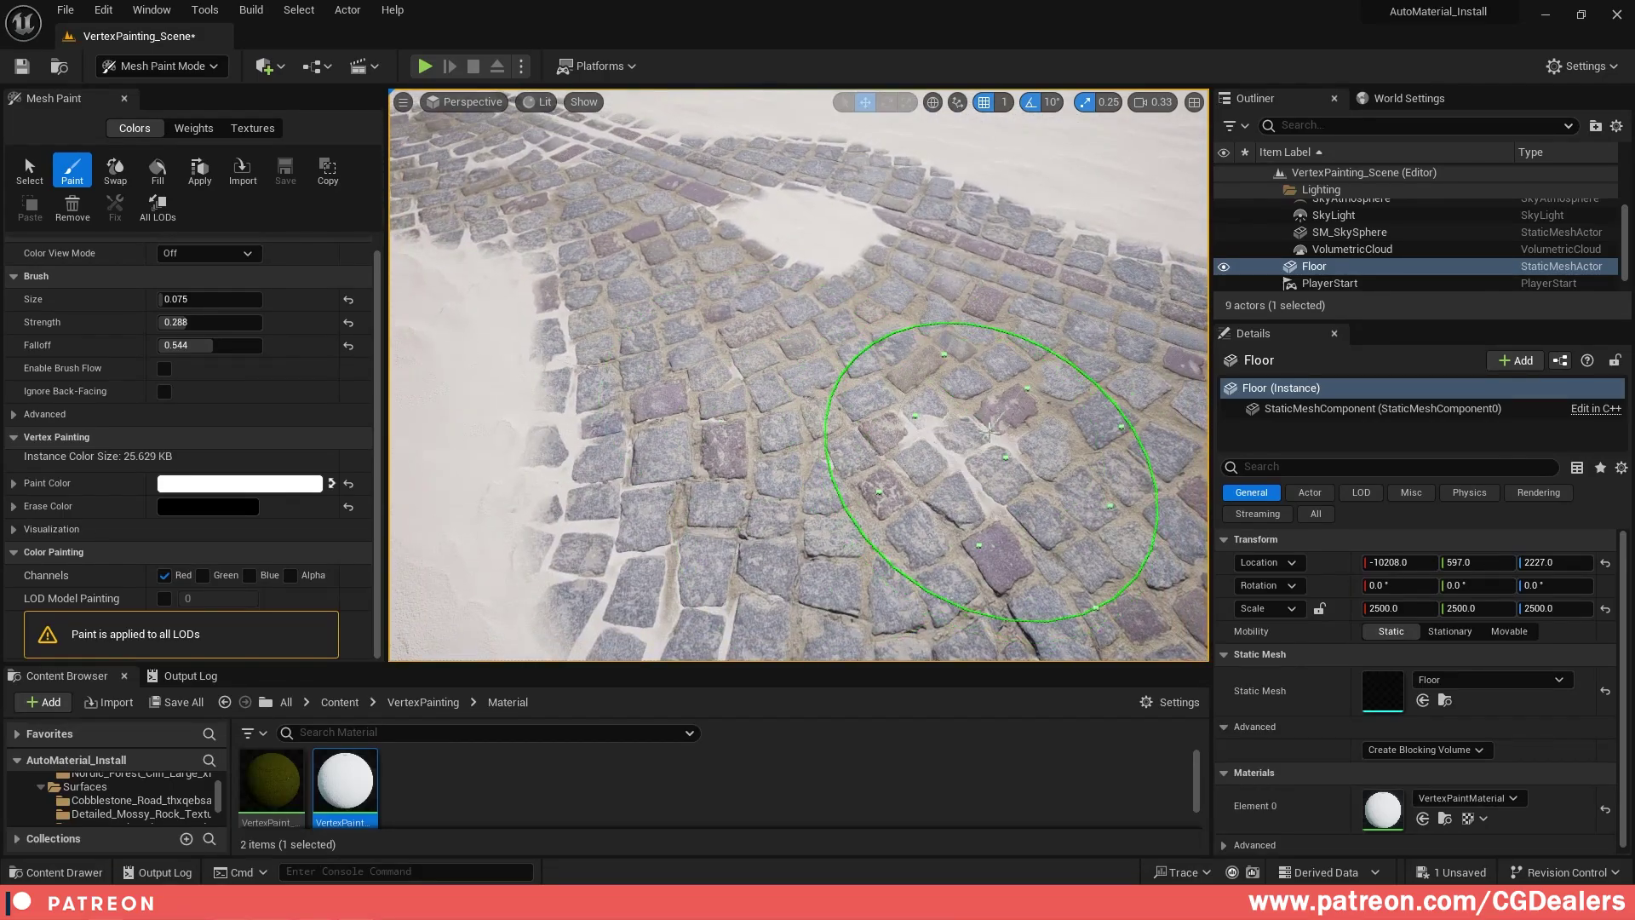
right_drag(1054, 345, 667, 494)
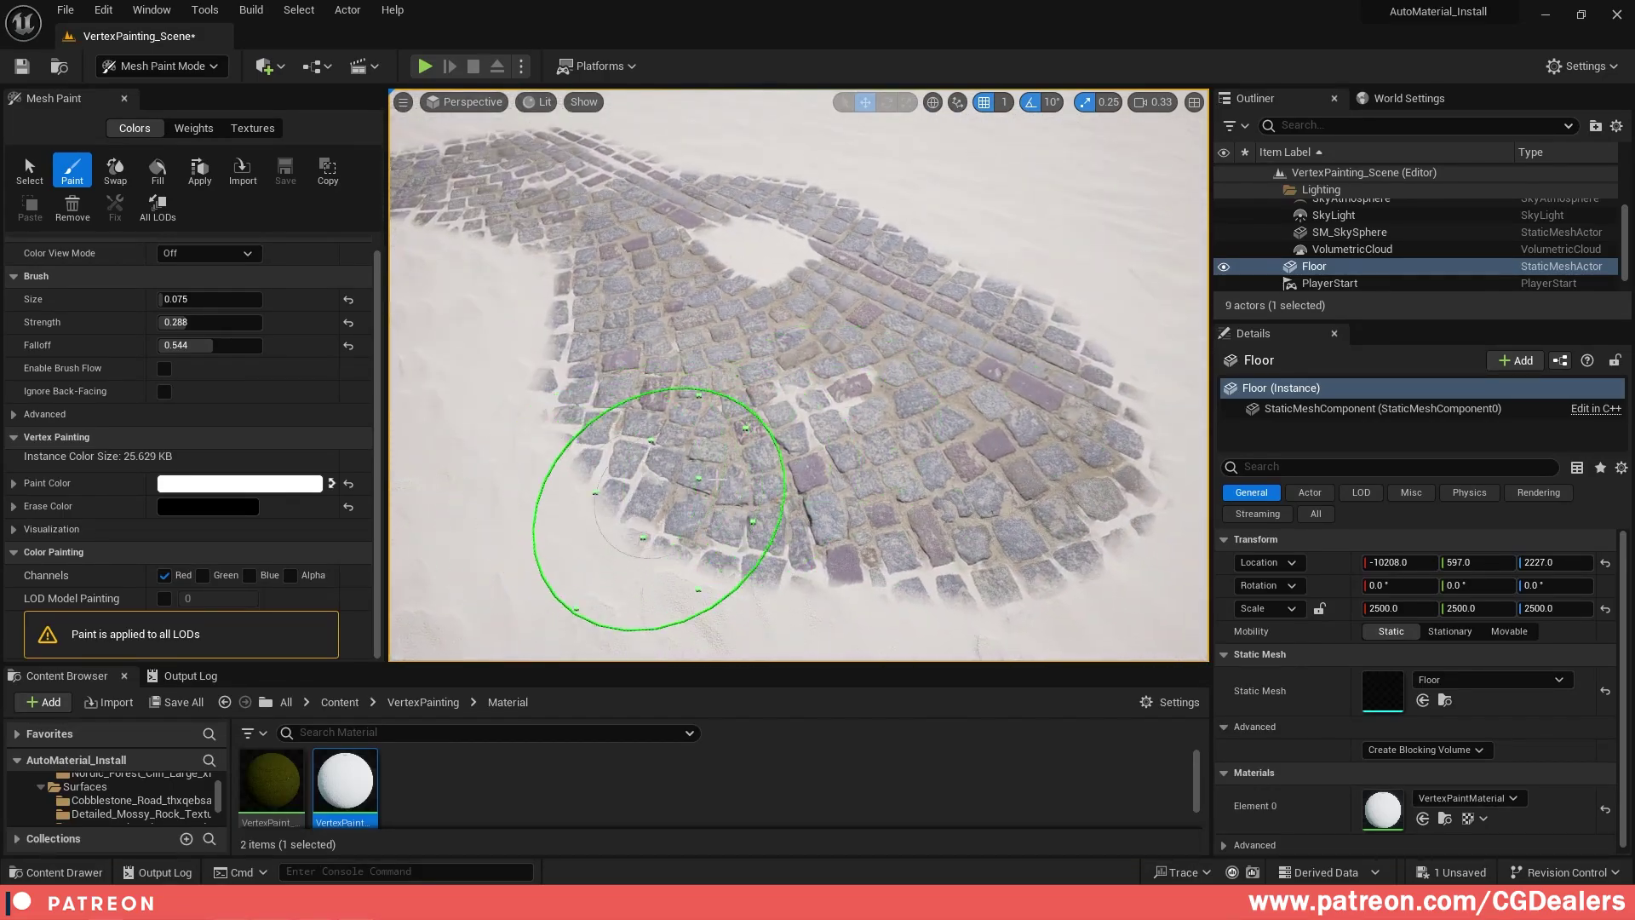
drag(736, 393, 952, 350)
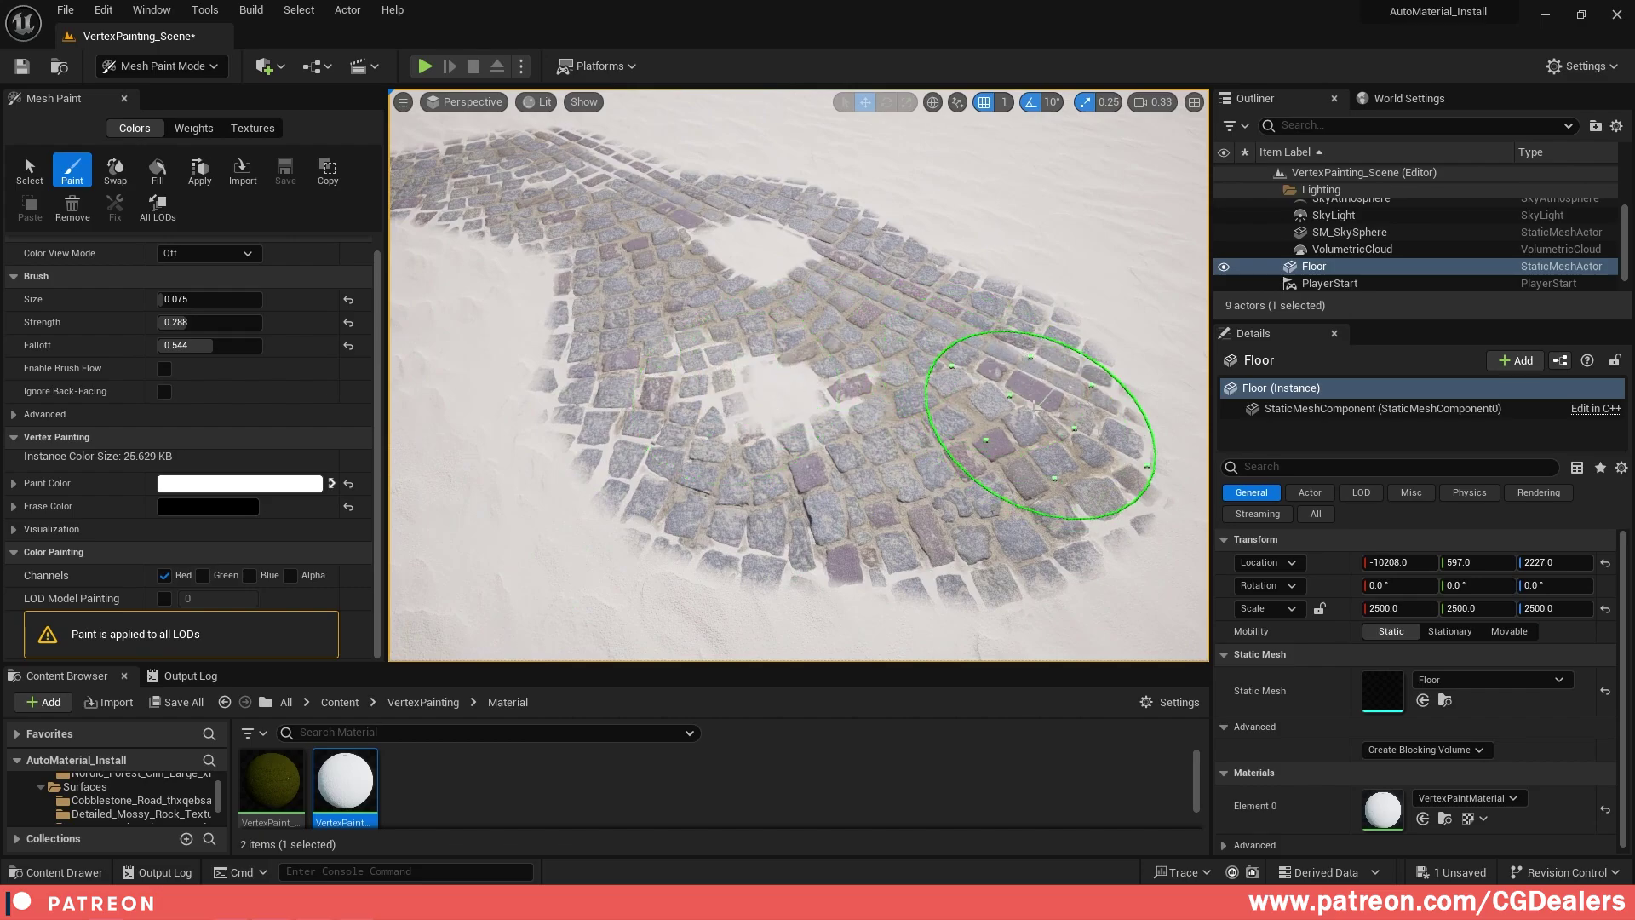
- Lower the brush strength to 0.152 and lightly paint snow into the gaps between the cobblestones
right_drag(1035, 407, 965, 383)
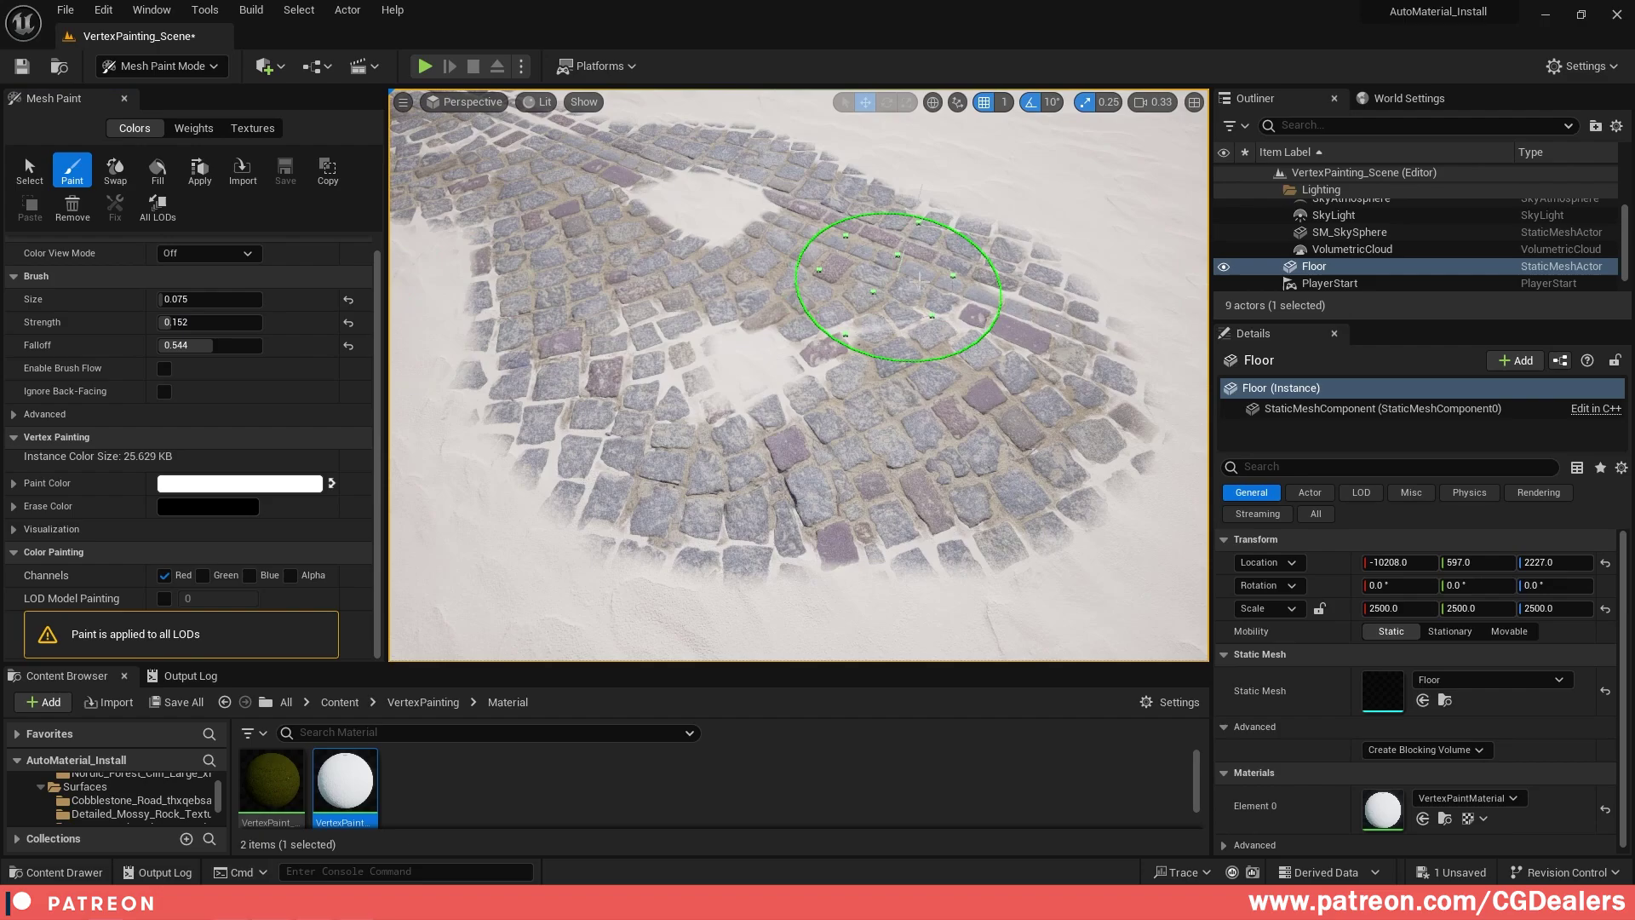
drag(875, 271, 954, 334)
drag(870, 475, 855, 426)
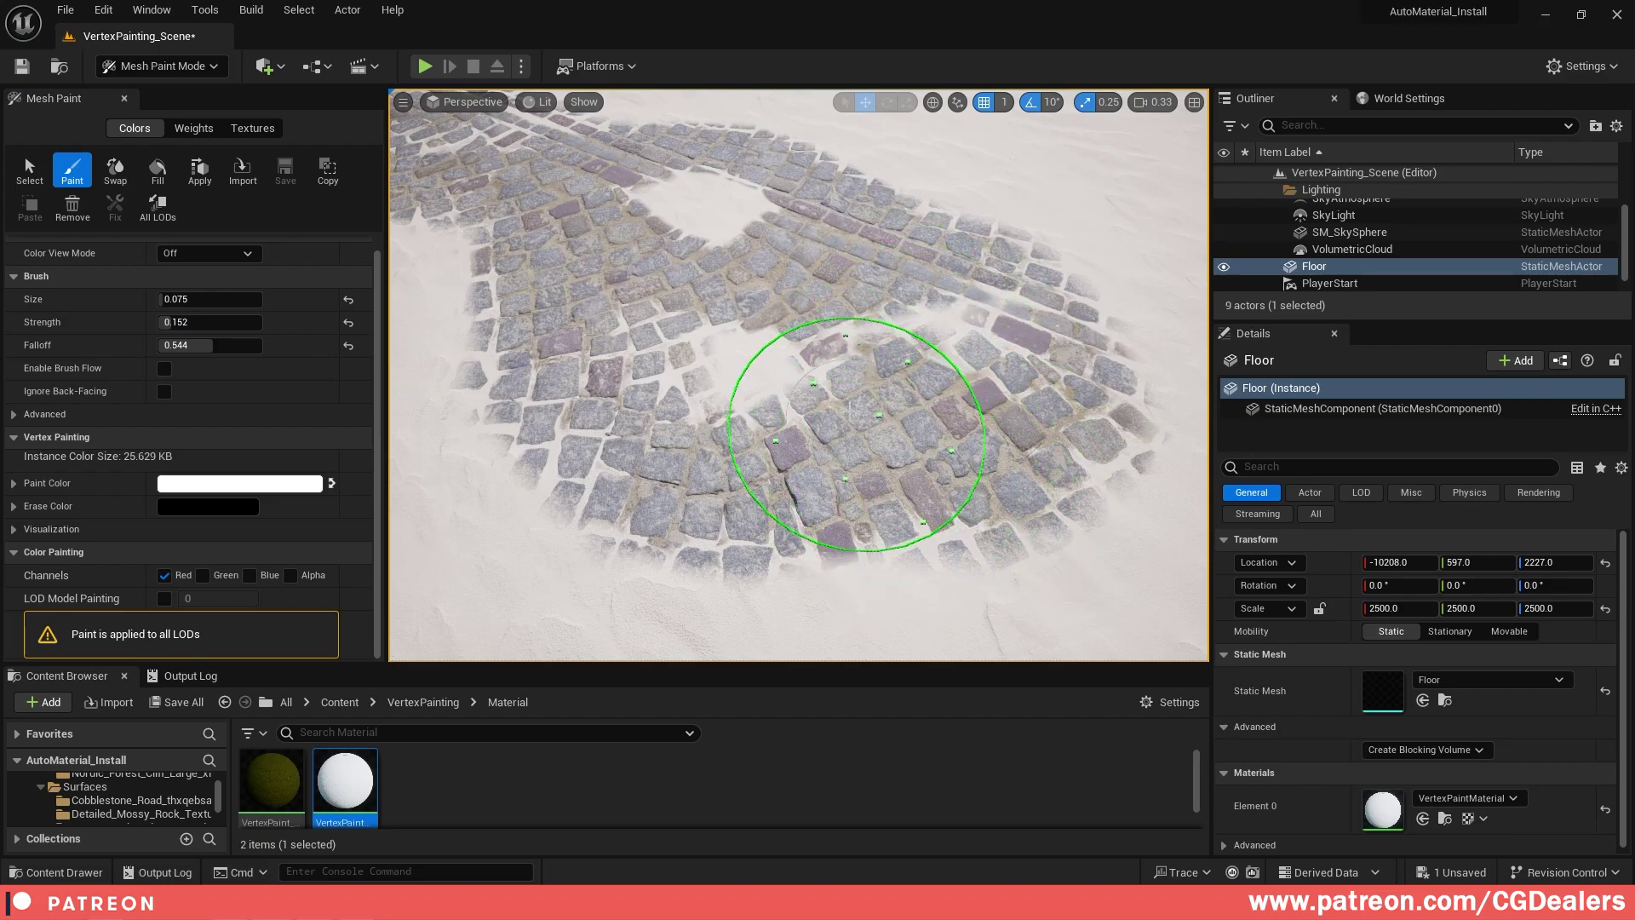
- Swap the paint color back to black and extend the cobblestones outward from the end of the path
key(s)
right_drag(855, 426, 905, 401)
key(x)
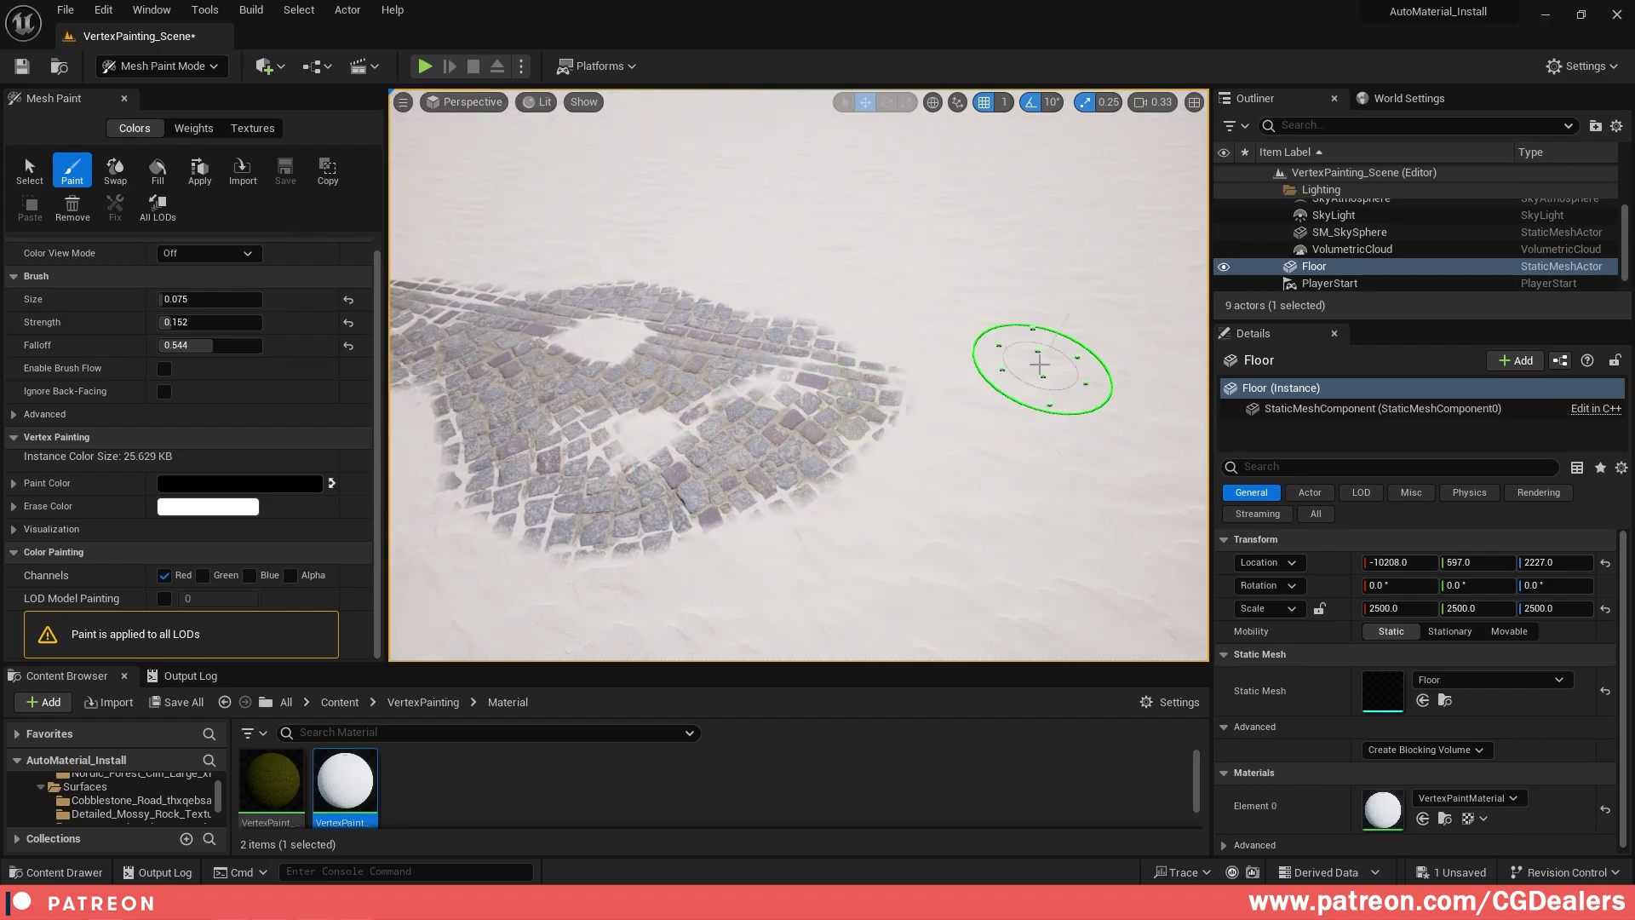
mouse_move(1039, 364)
mouse_down()
mouse_move(945, 379)
mouse_move(1070, 347)
mouse_move(1060, 379)
mouse_up()
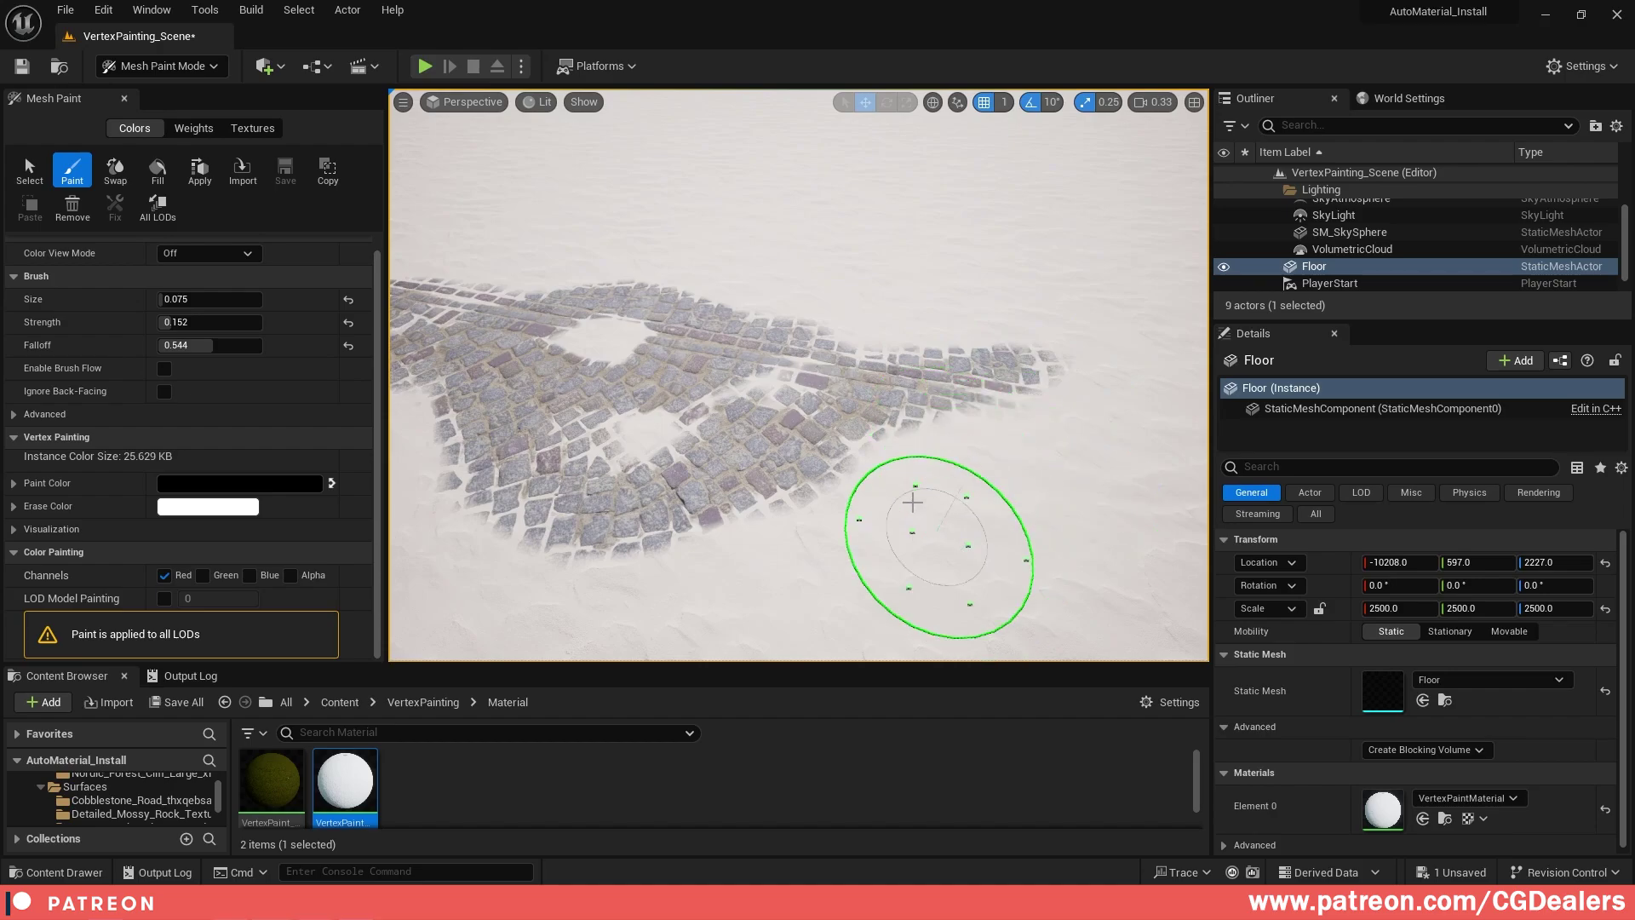
mouse_move(912, 502)
mouse_down()
mouse_move(924, 528)
mouse_move(934, 477)
mouse_move(945, 502)
mouse_move(892, 466)
mouse_up()
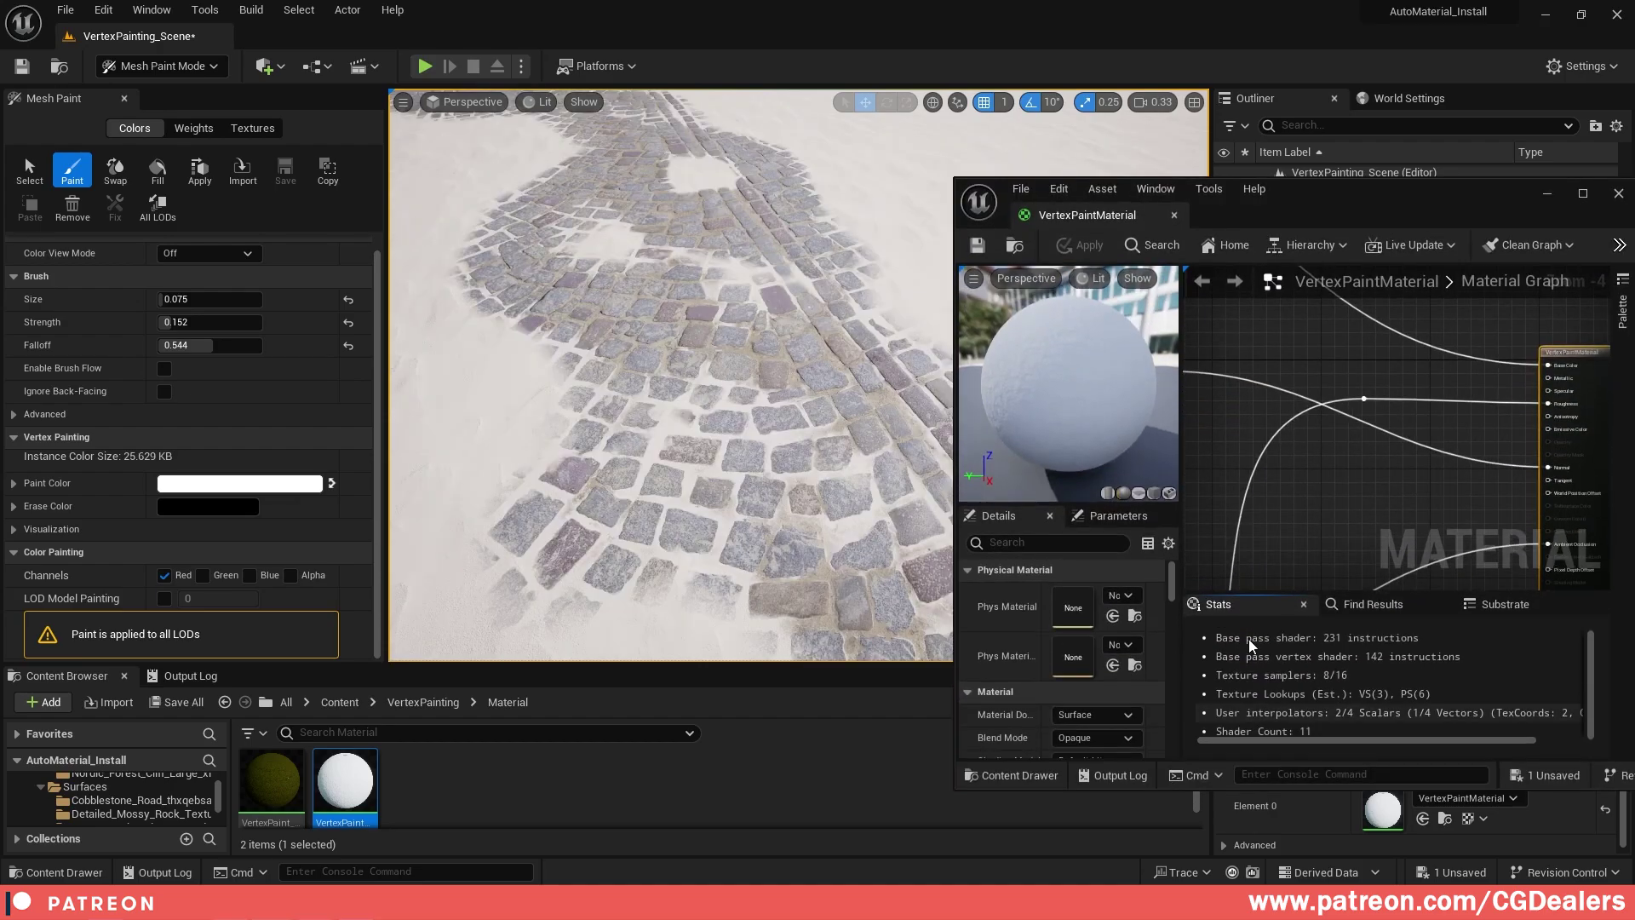
- Open the VertexPaintMaterial graph and select the Textures_Contrast parameter in the Textures Contrast group
right_drag(1328, 425, 1603, 428)
right_drag(1397, 453, 1337, 467)
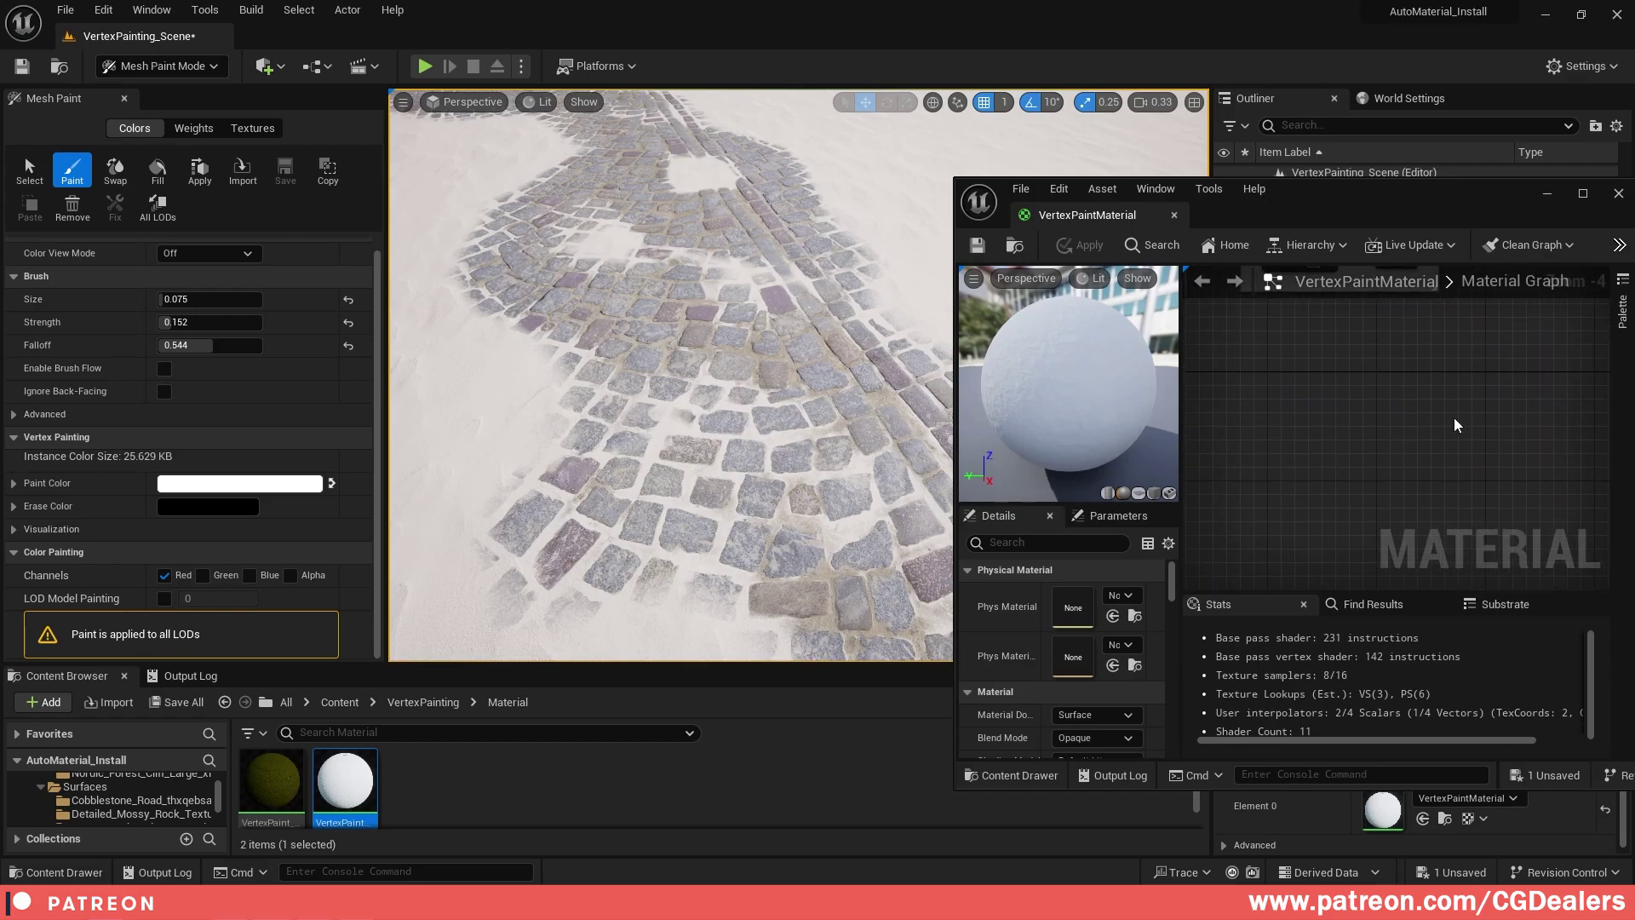
scroll(1441, 426, down, 2)
right_drag(1391, 359, 1317, 424)
scroll(1378, 408, up, 4)
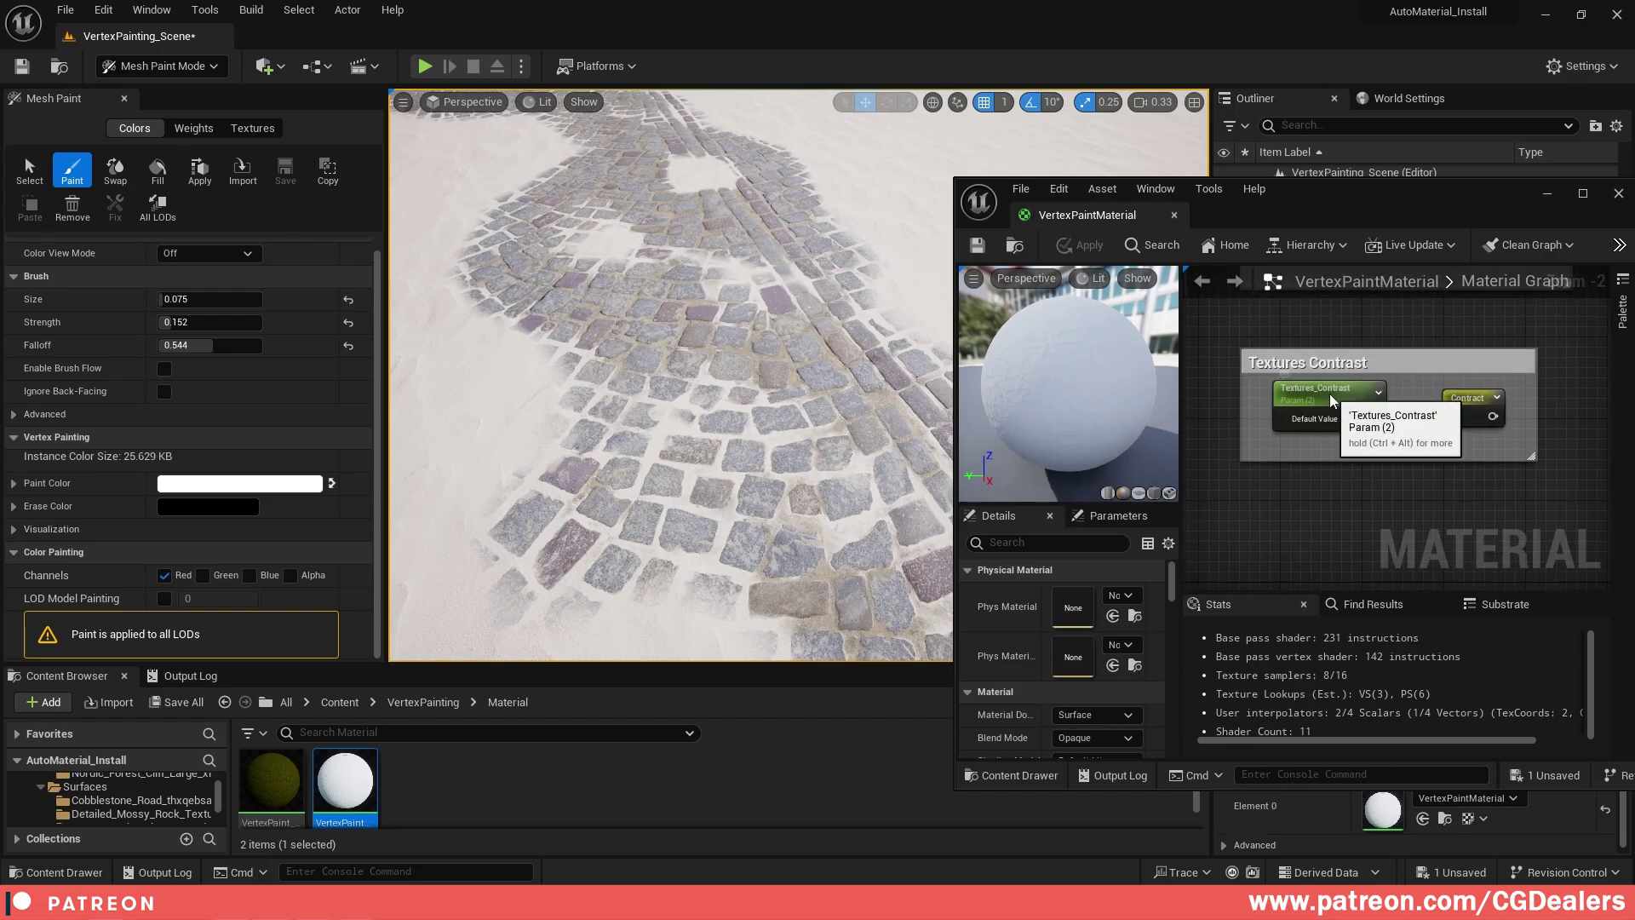
click(1343, 425)
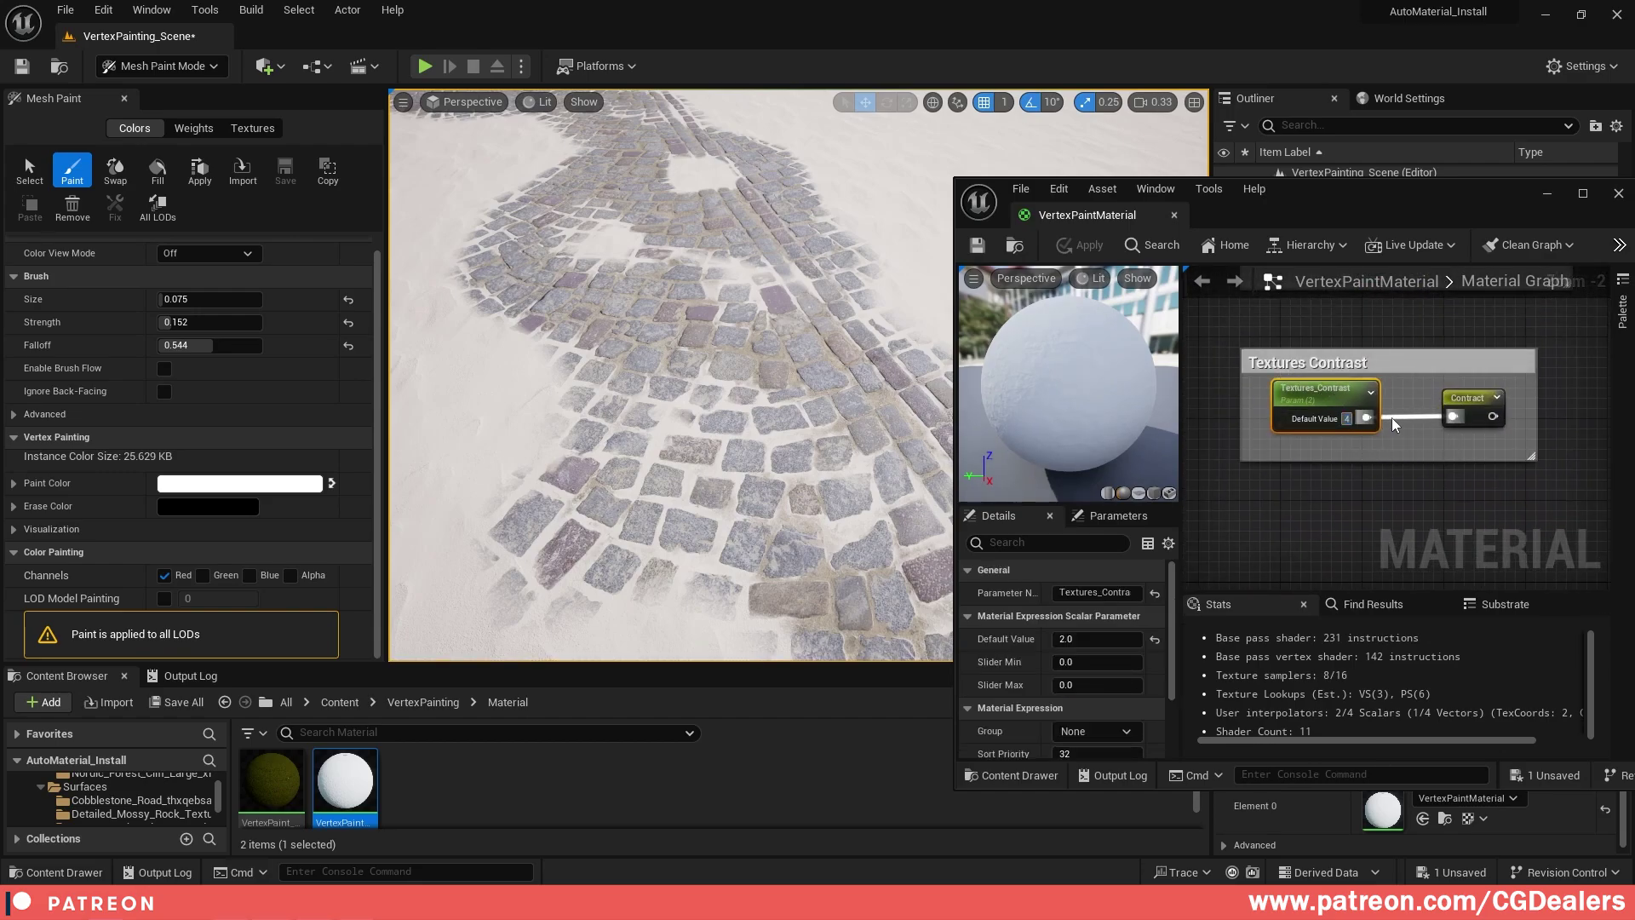
- Set the Textures_Contrast parameter's default value to 10 while viewing the cobblestones up close
key(w)
mouse_move(831, 379)
right_down()
mouse_move(779, 408)
mouse_move(792, 397)
right_up()
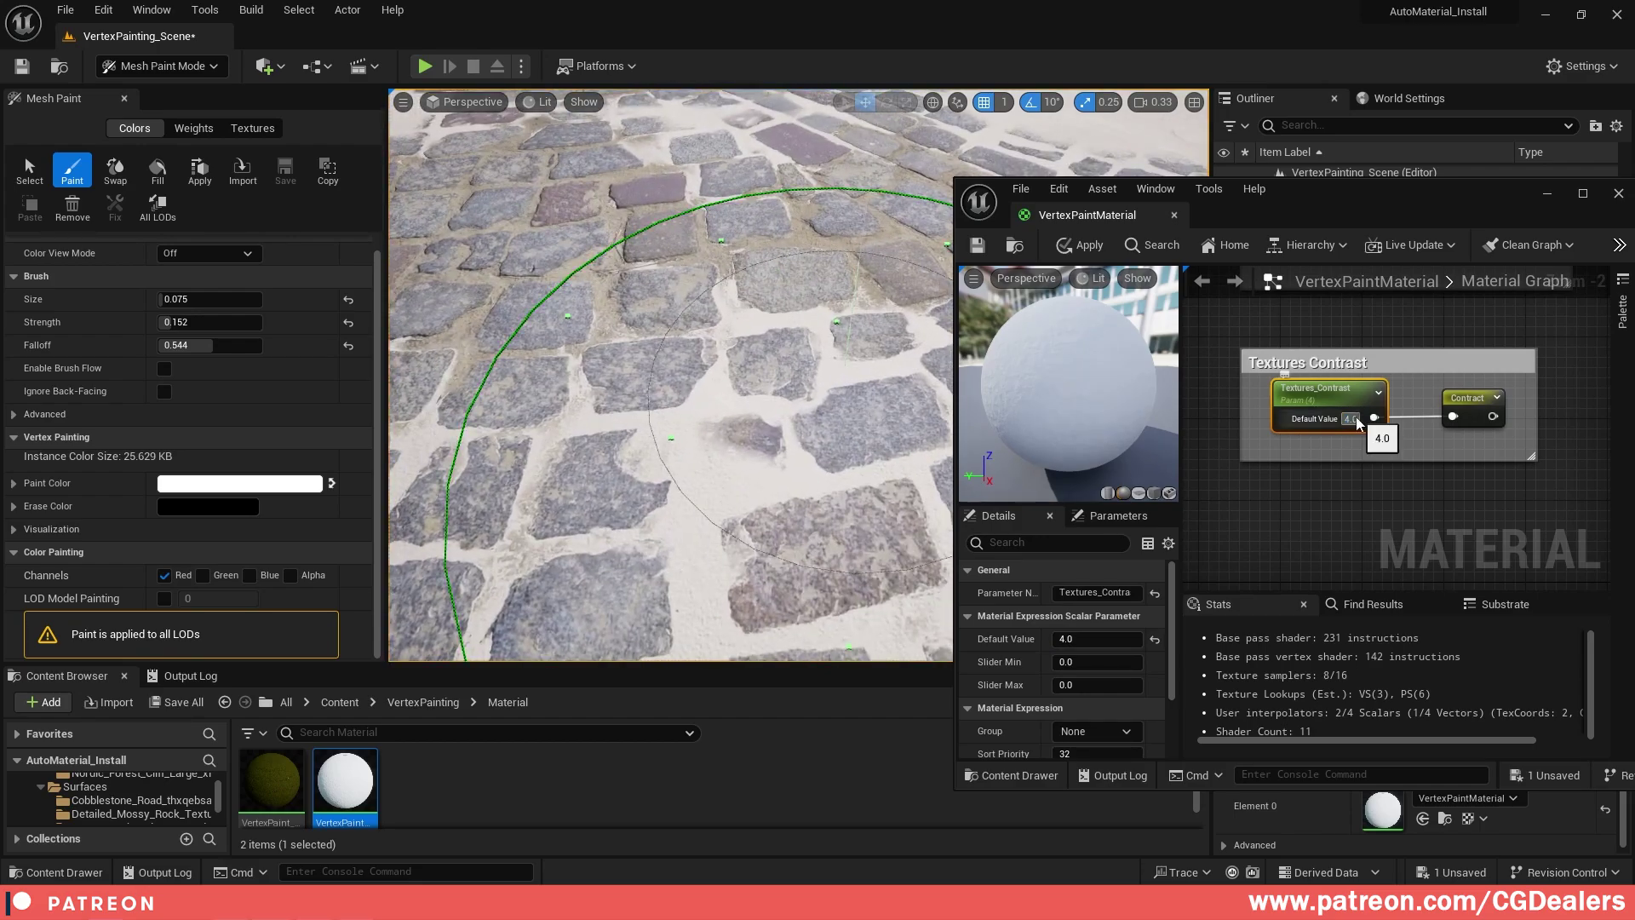
click(1348, 419)
key(BackSpace)
text(10)
key(Return)
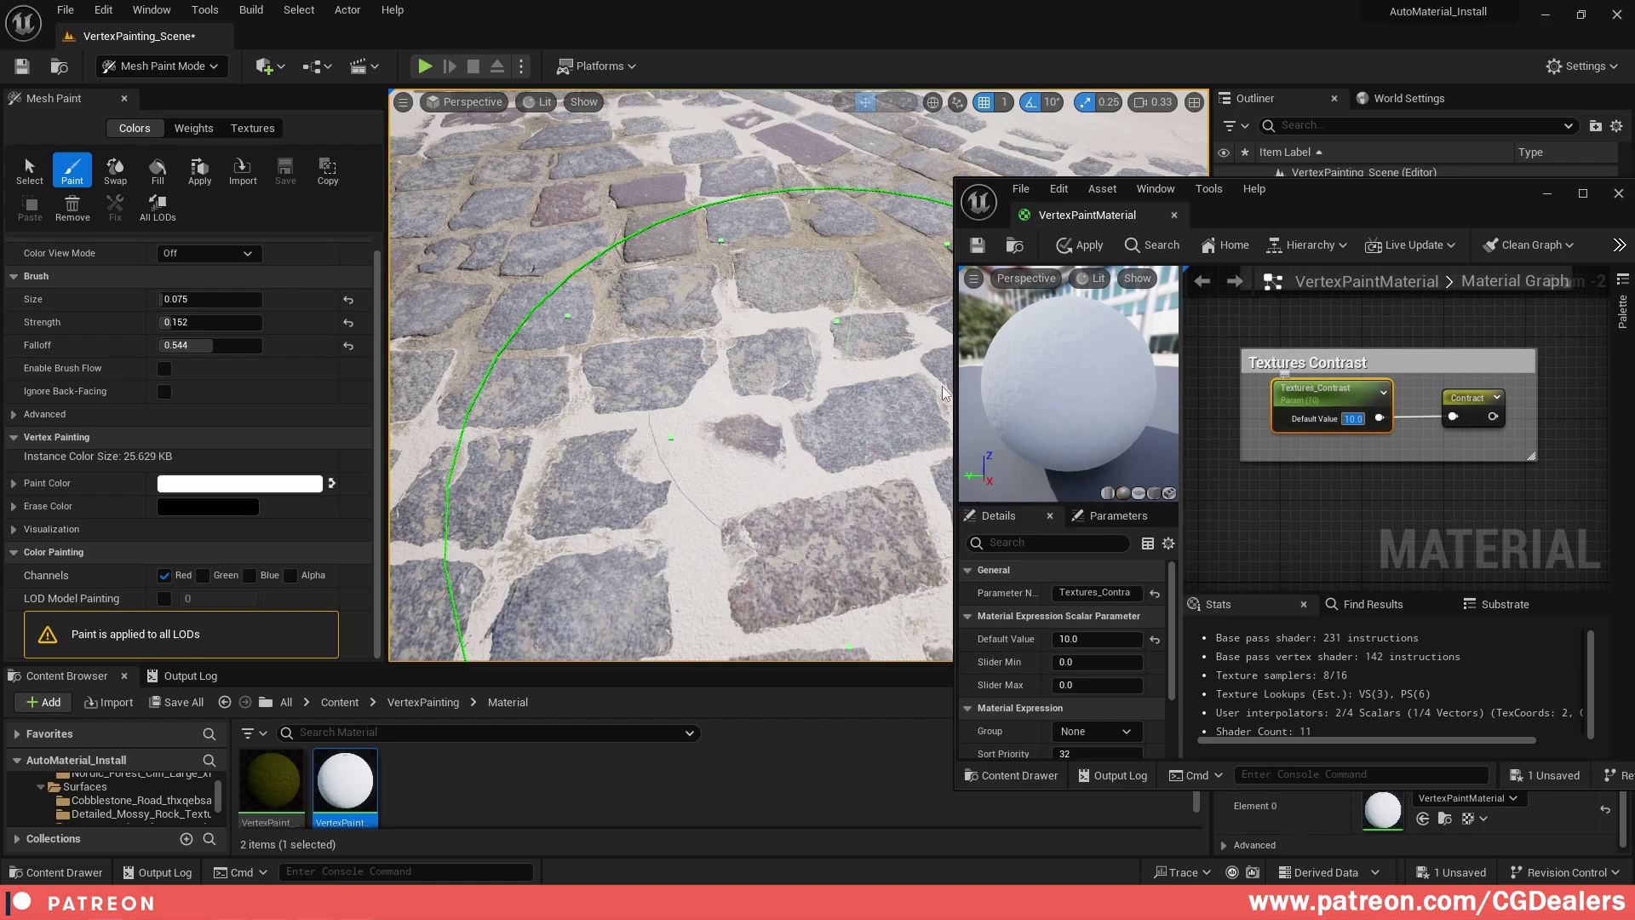
- Set the Textures_Contrast default value to 0.5 and inspect the blend on the cobblestones
click(1360, 418)
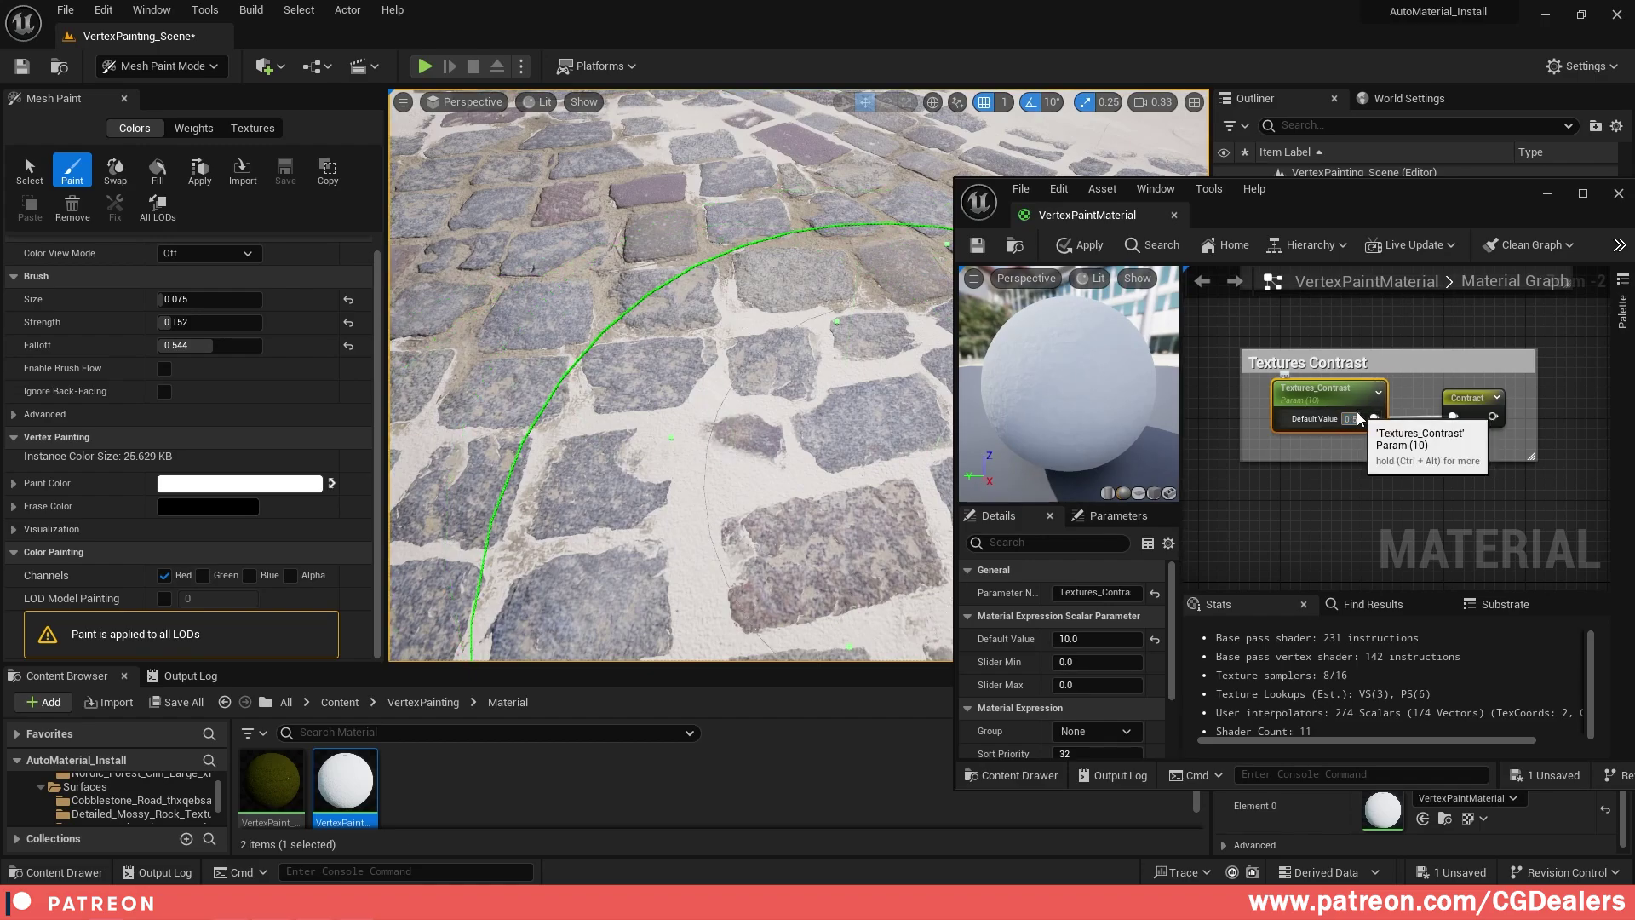
key(Return)
scroll(558, 375, down, 5)
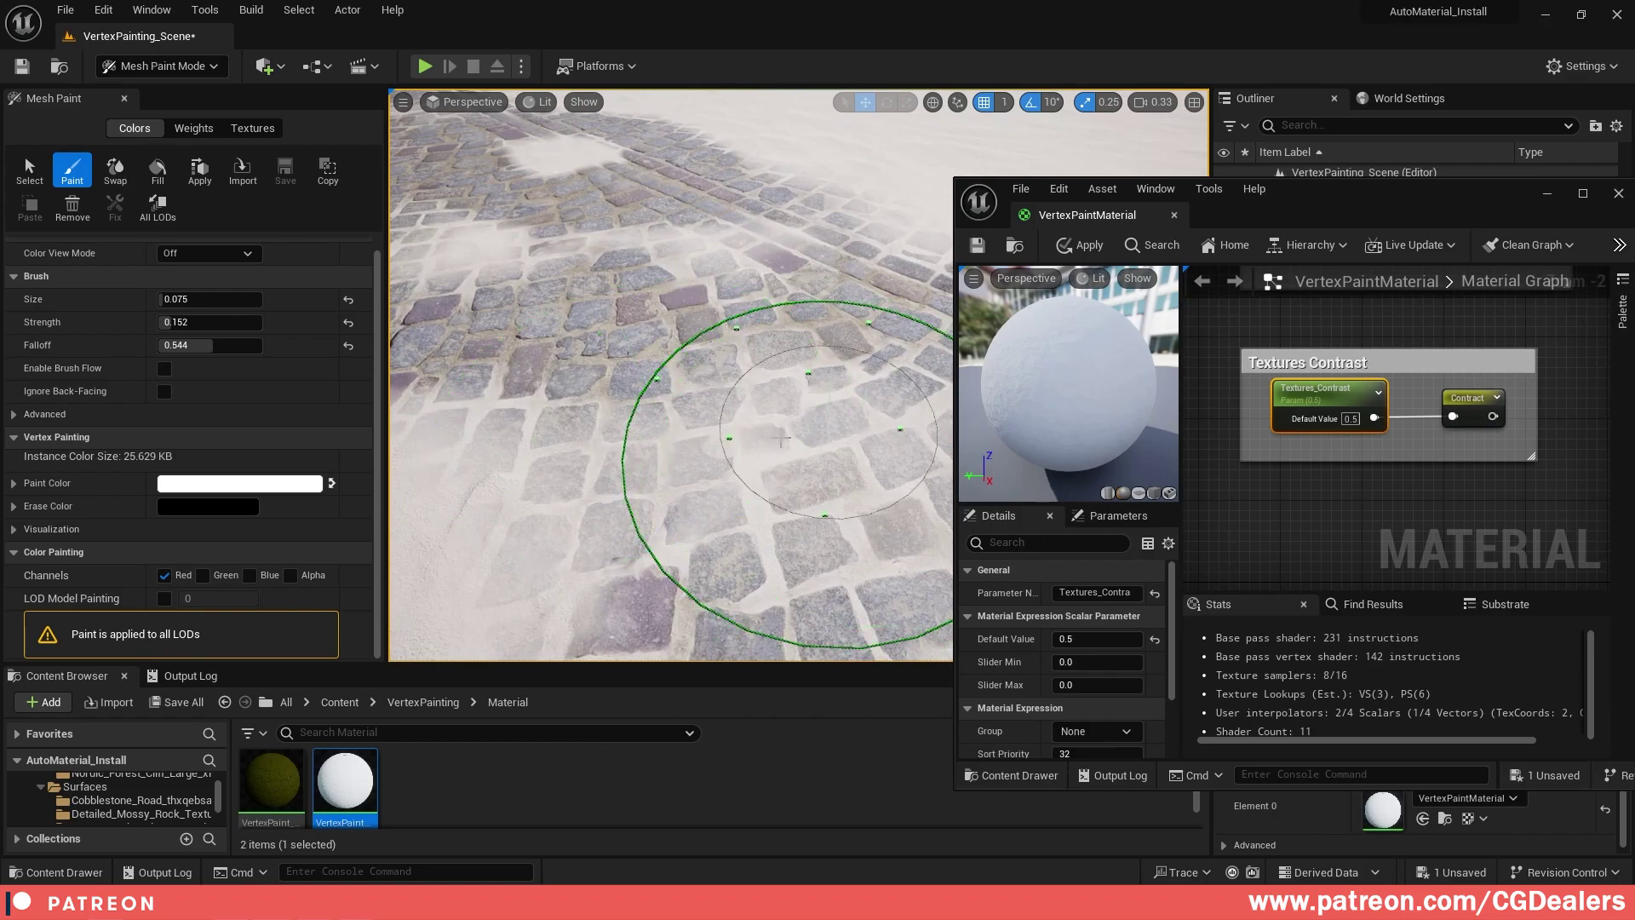
scroll(734, 412, down, 5)
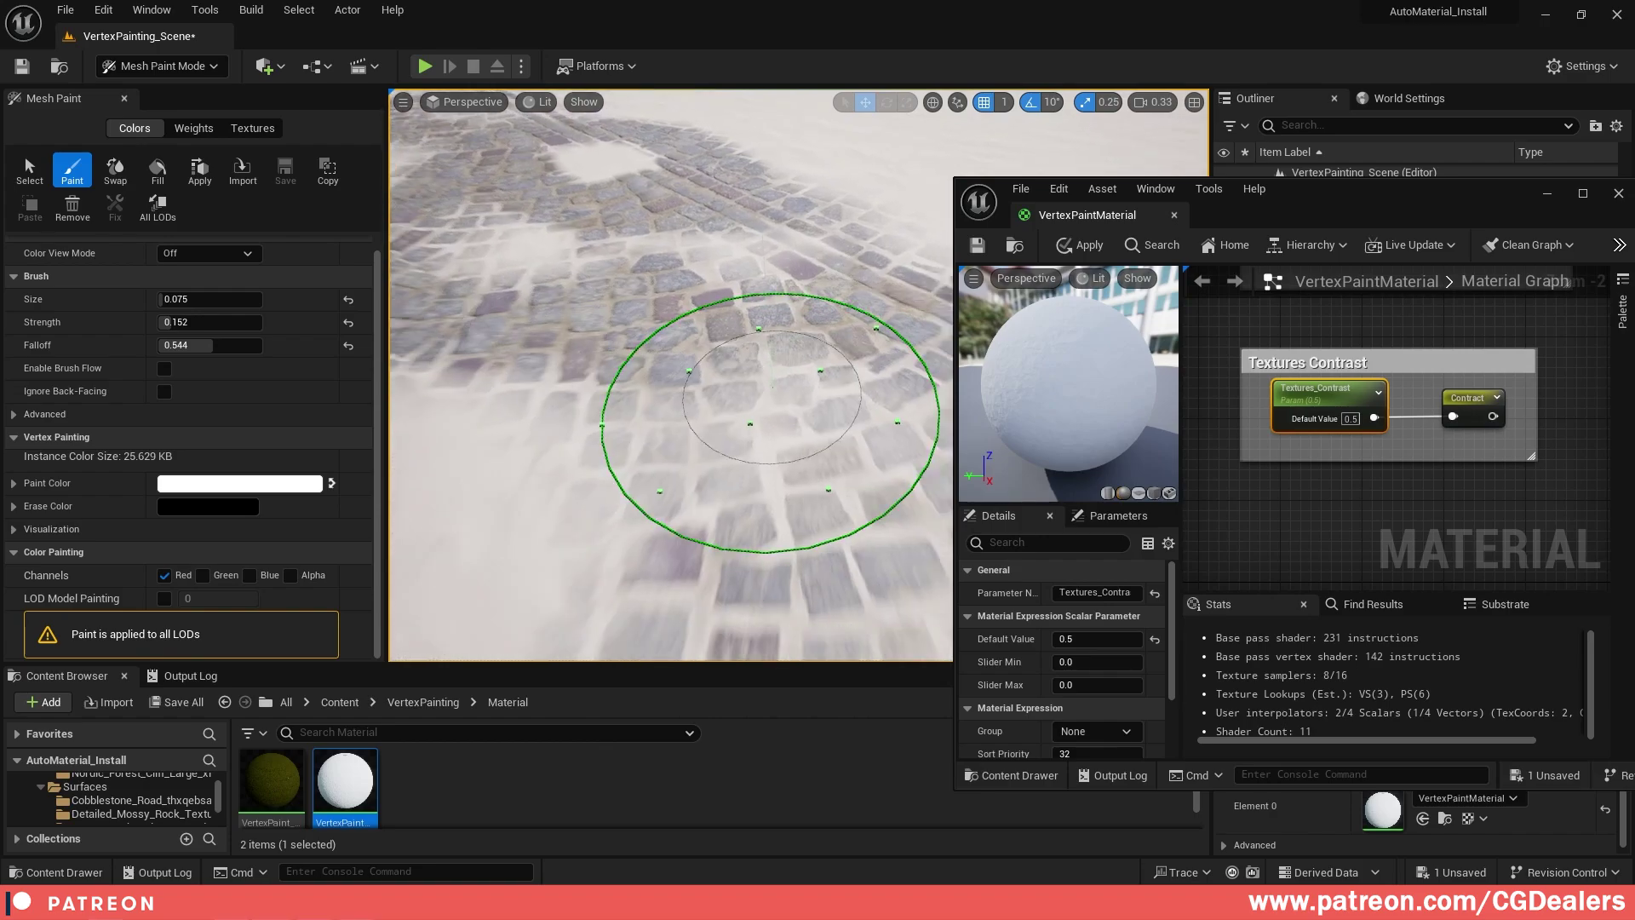
scroll(740, 390, up, 5)
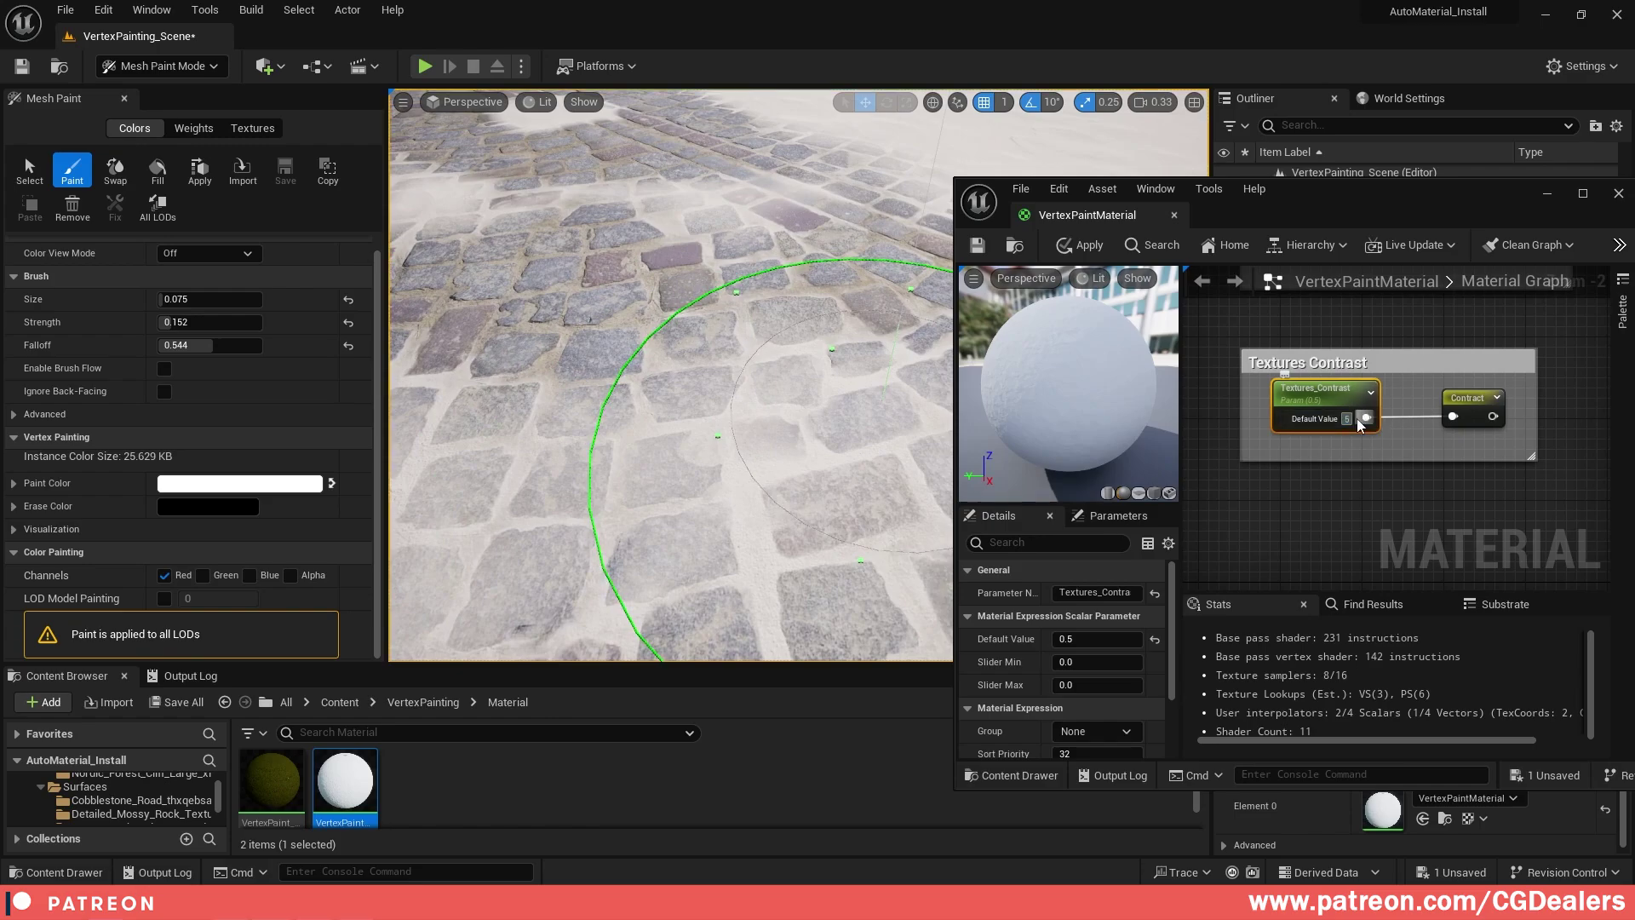
- Set the Textures_Contrast default value to 5 and inspect the blend from farther away
key(Return)
scroll(668, 400, down, 5)
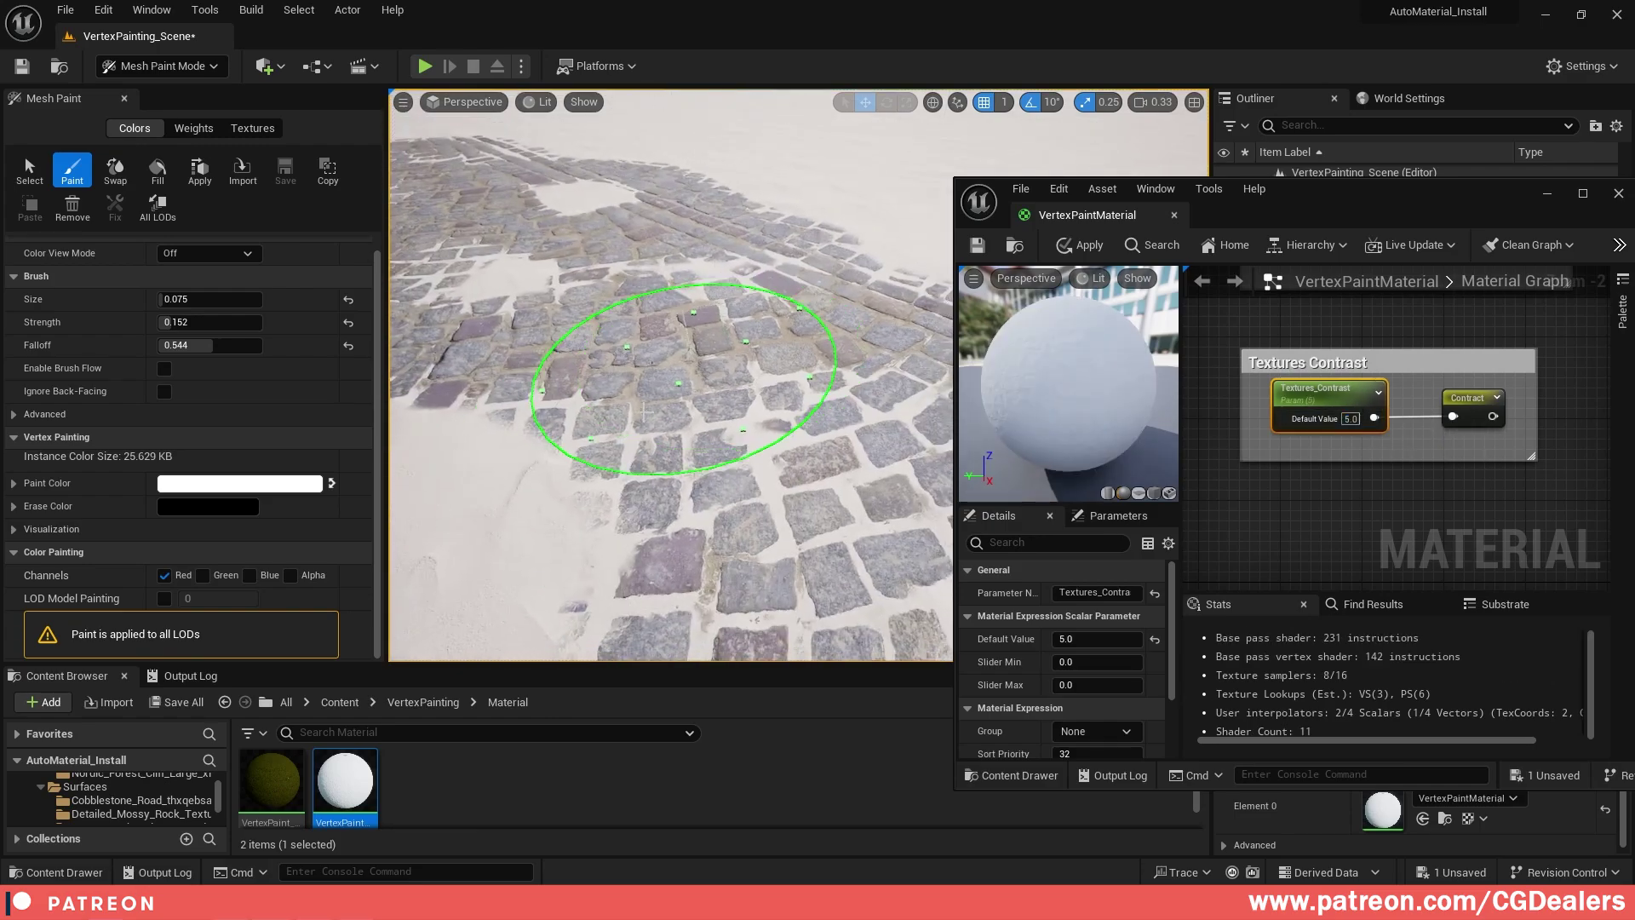
scroll(628, 480, down, 5)
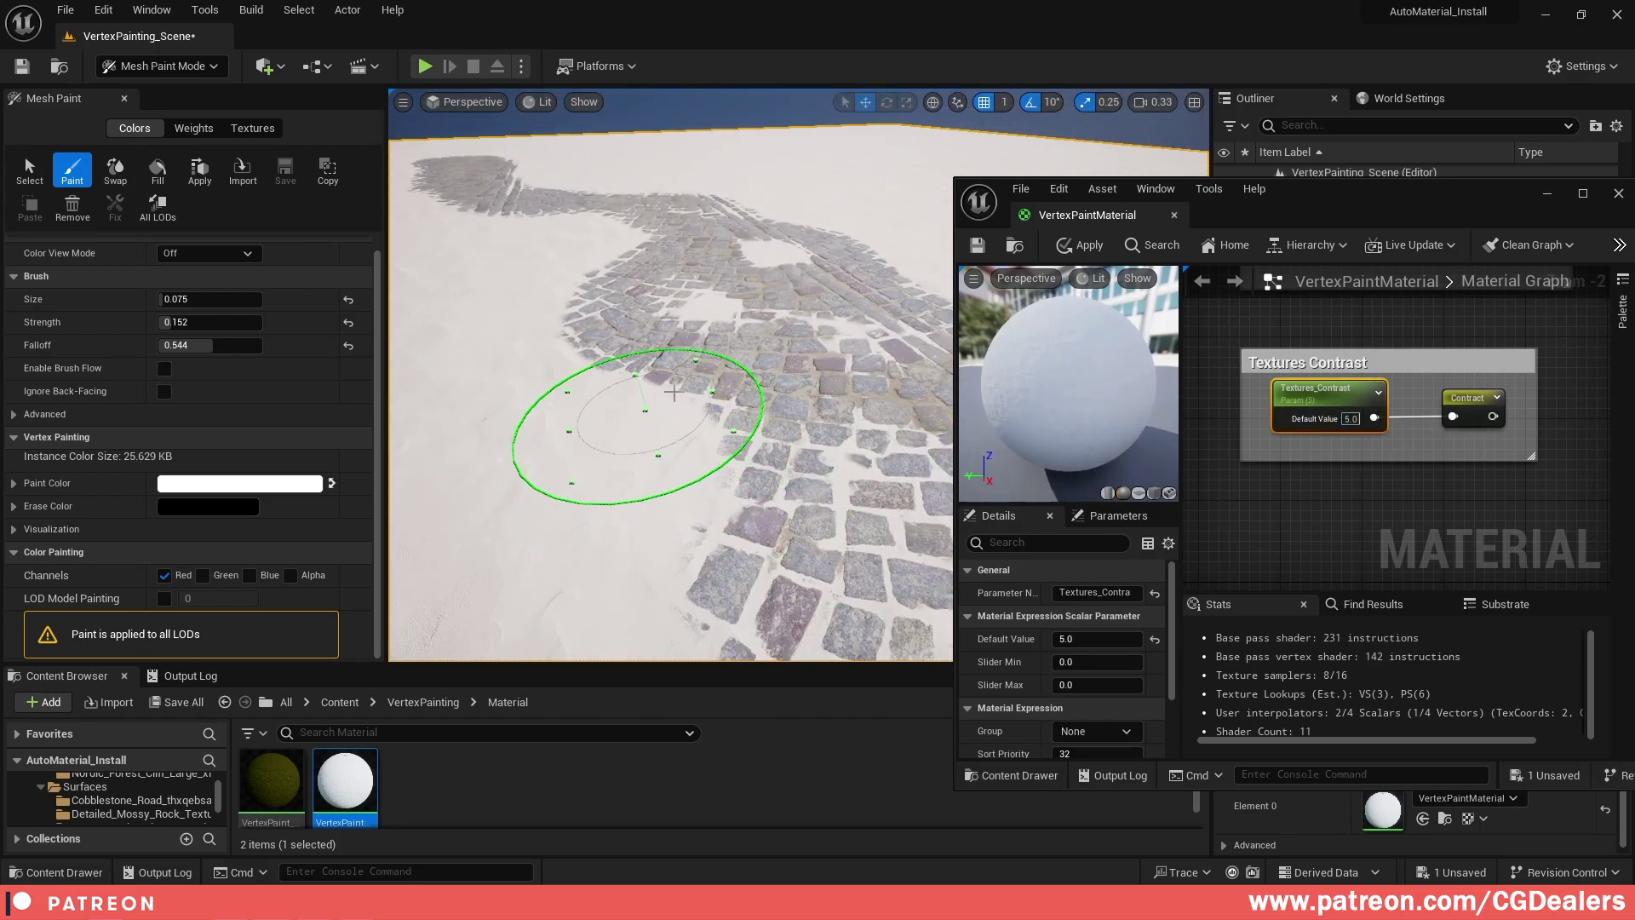
- Set the Textures_Contrast default value to 2 and paint the floor with black on the red channel across the cobblestone path
key(x)
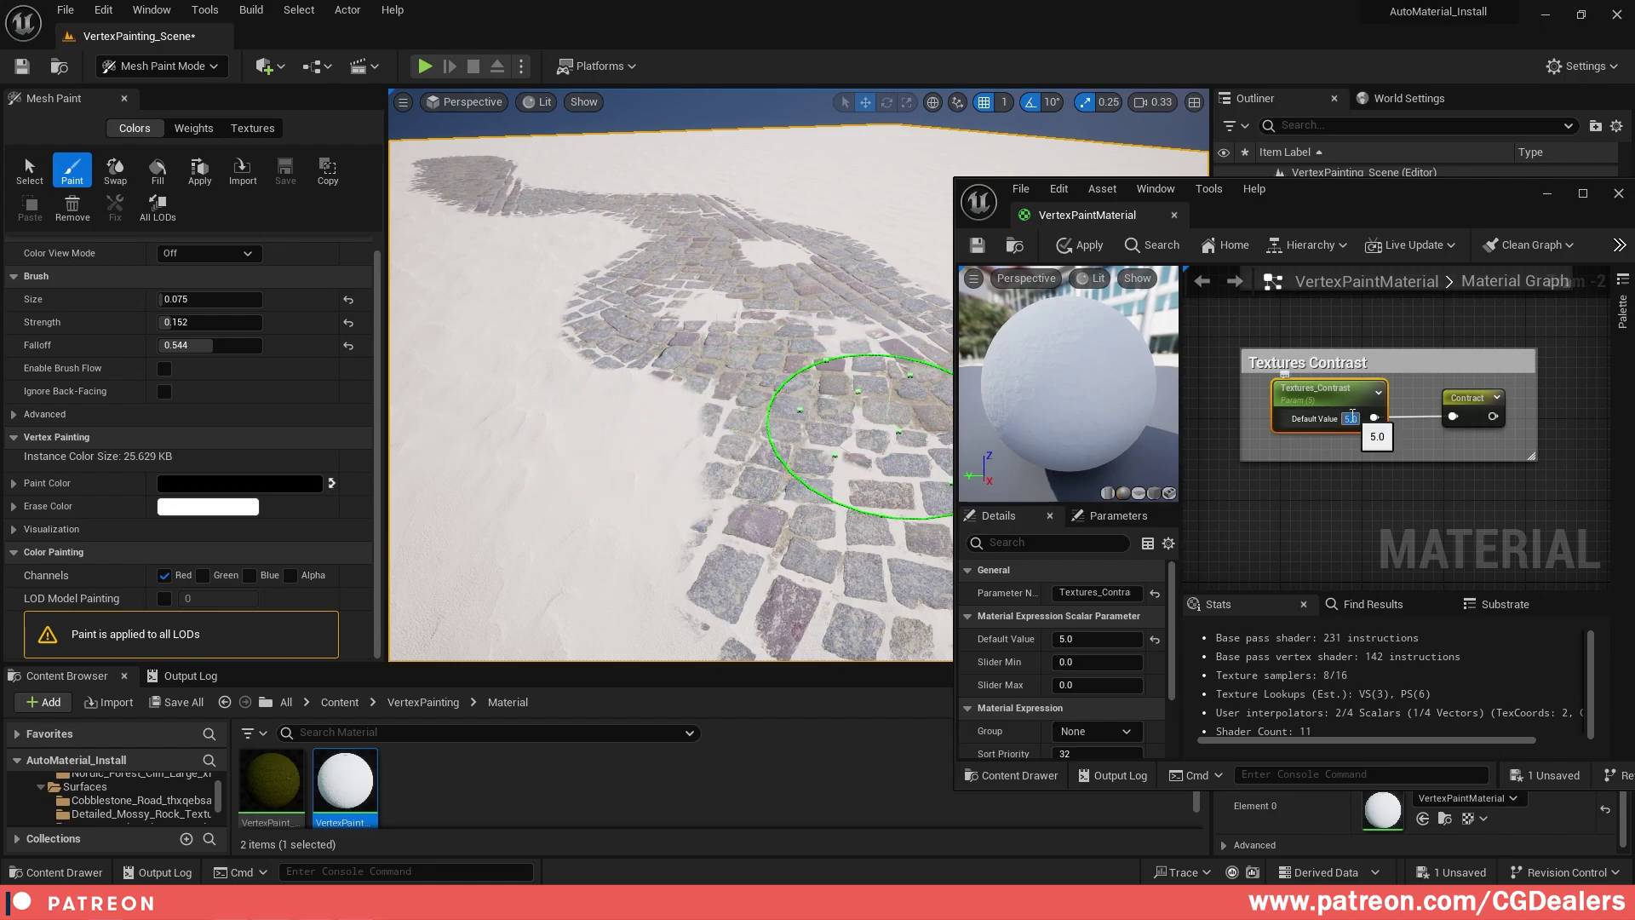
right_drag(644, 417, 655, 422)
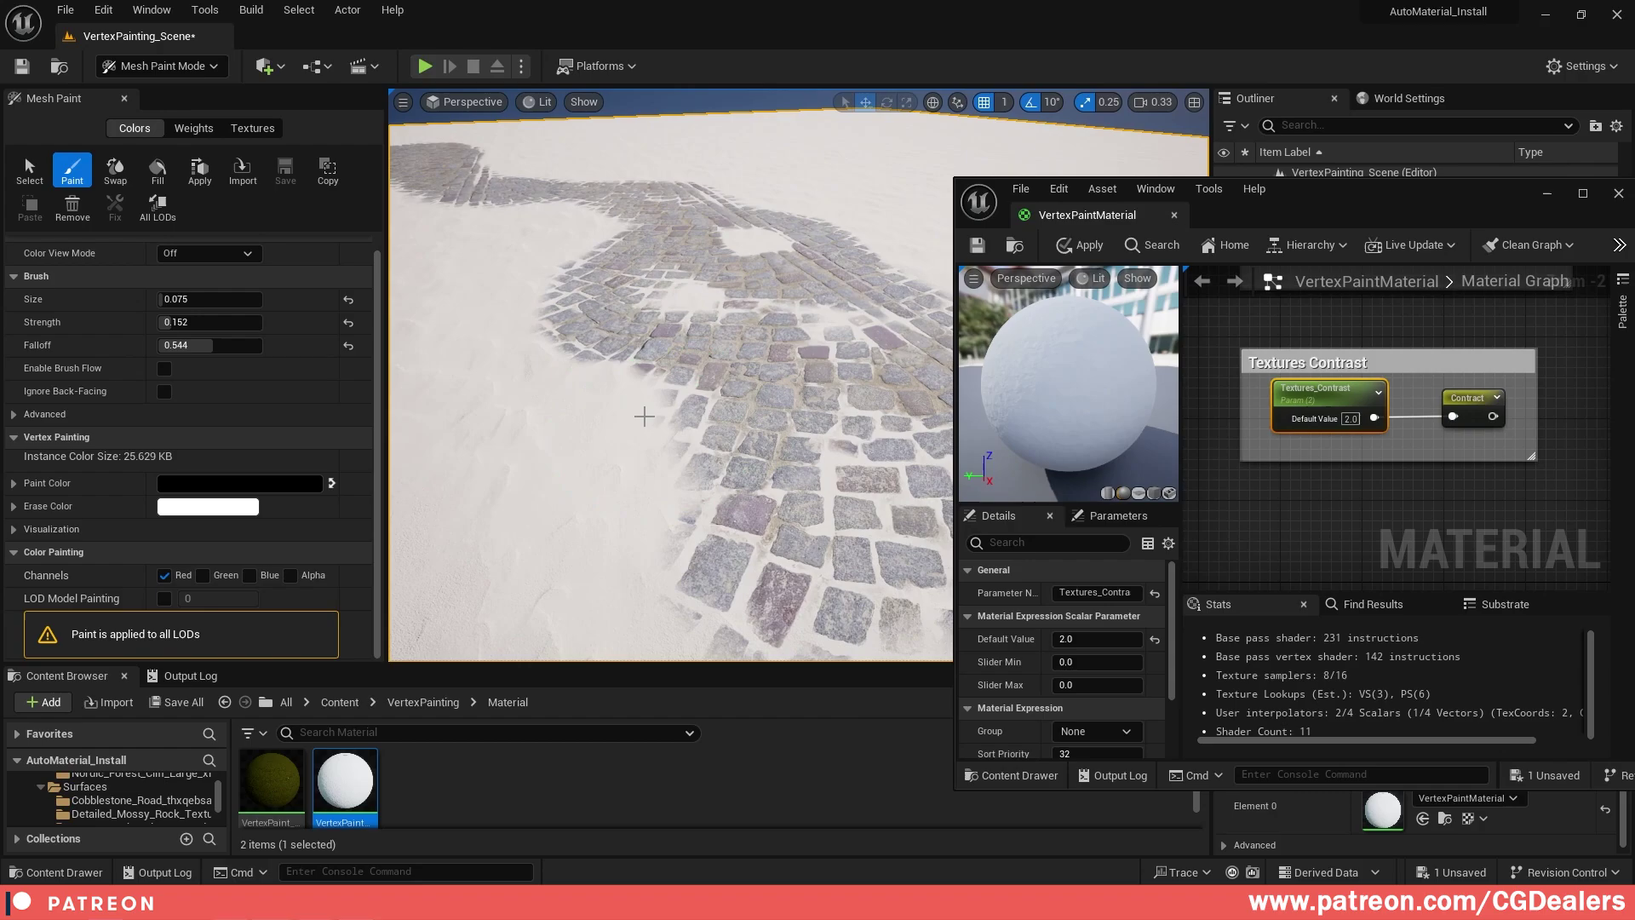
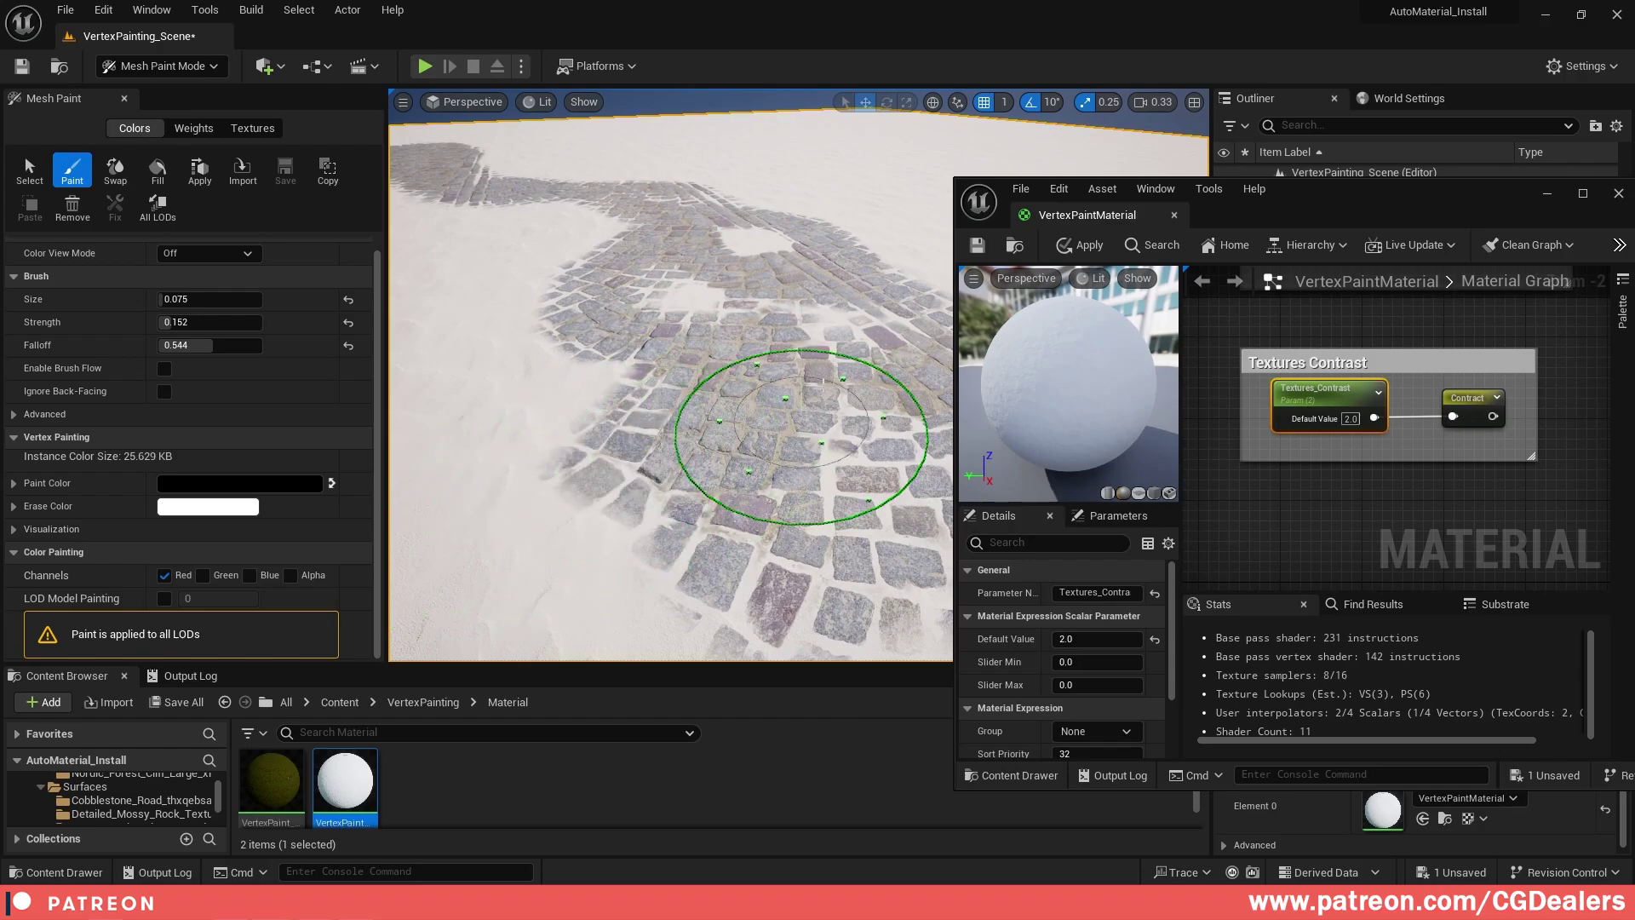
mouse_move(802, 426)
mouse_down()
mouse_move(860, 343)
mouse_move(724, 319)
mouse_up()
mouse_move(688, 302)
right_down()
mouse_move(694, 286)
mouse_move(757, 281)
right_up()
key(w)
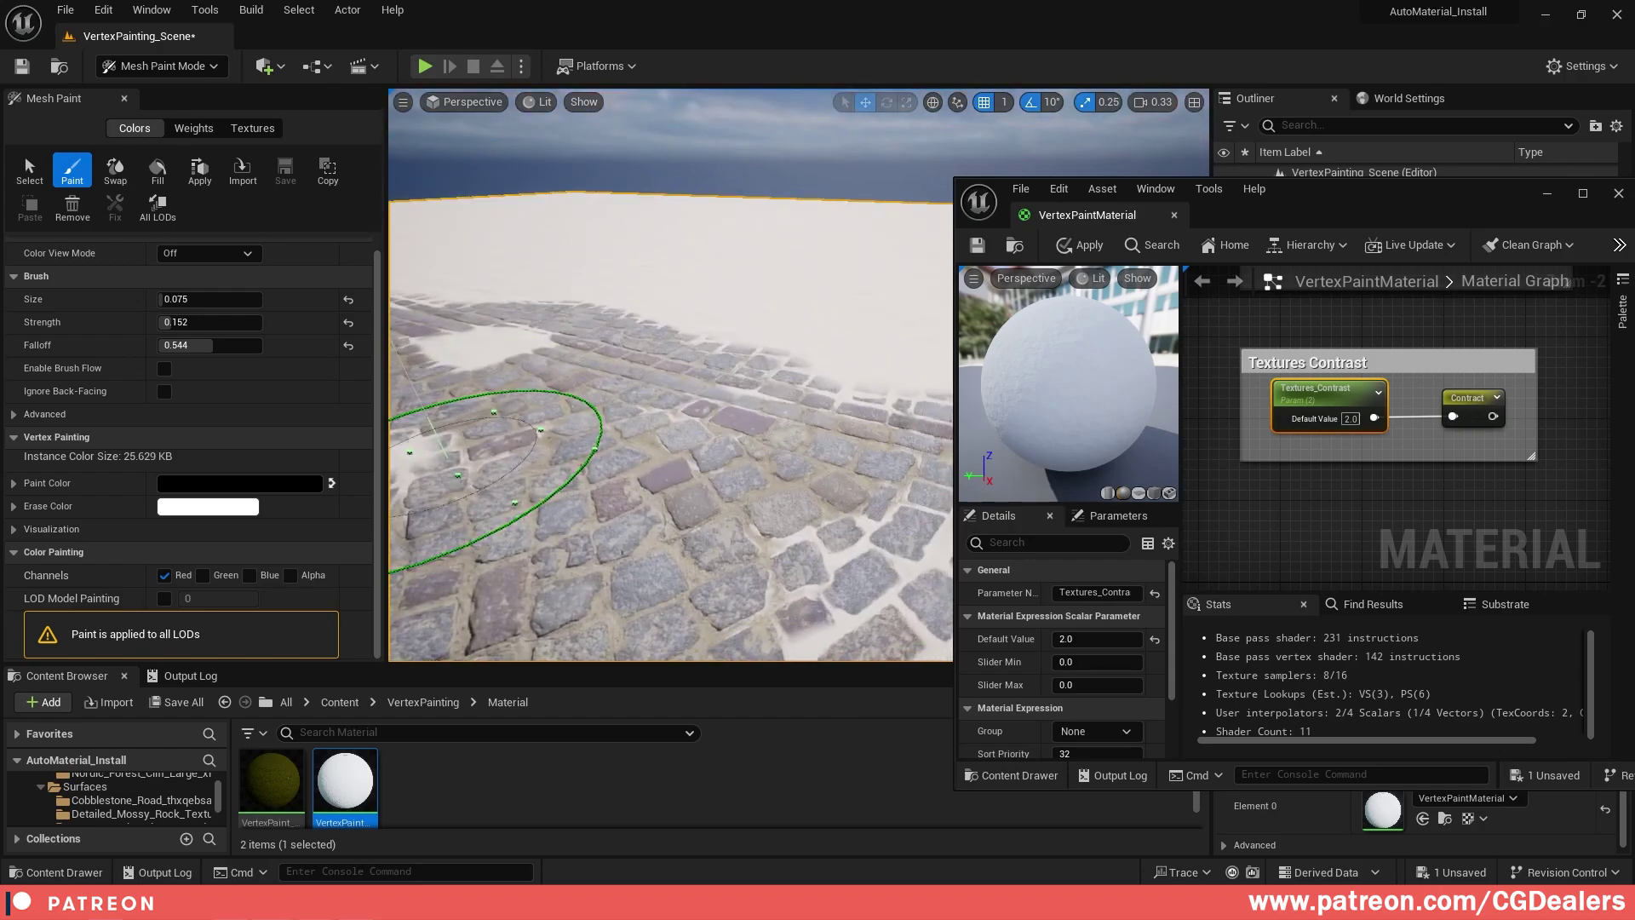
- Paint black over the remaining snow patch in the path, swap the paint colour back to white and brush over the cobblestones
mouse_move(473, 456)
right_down()
mouse_move(494, 255)
mouse_move(519, 253)
mouse_move(562, 345)
mouse_move(627, 368)
mouse_move(657, 405)
right_up()
key(w)
key(s)
key(x)
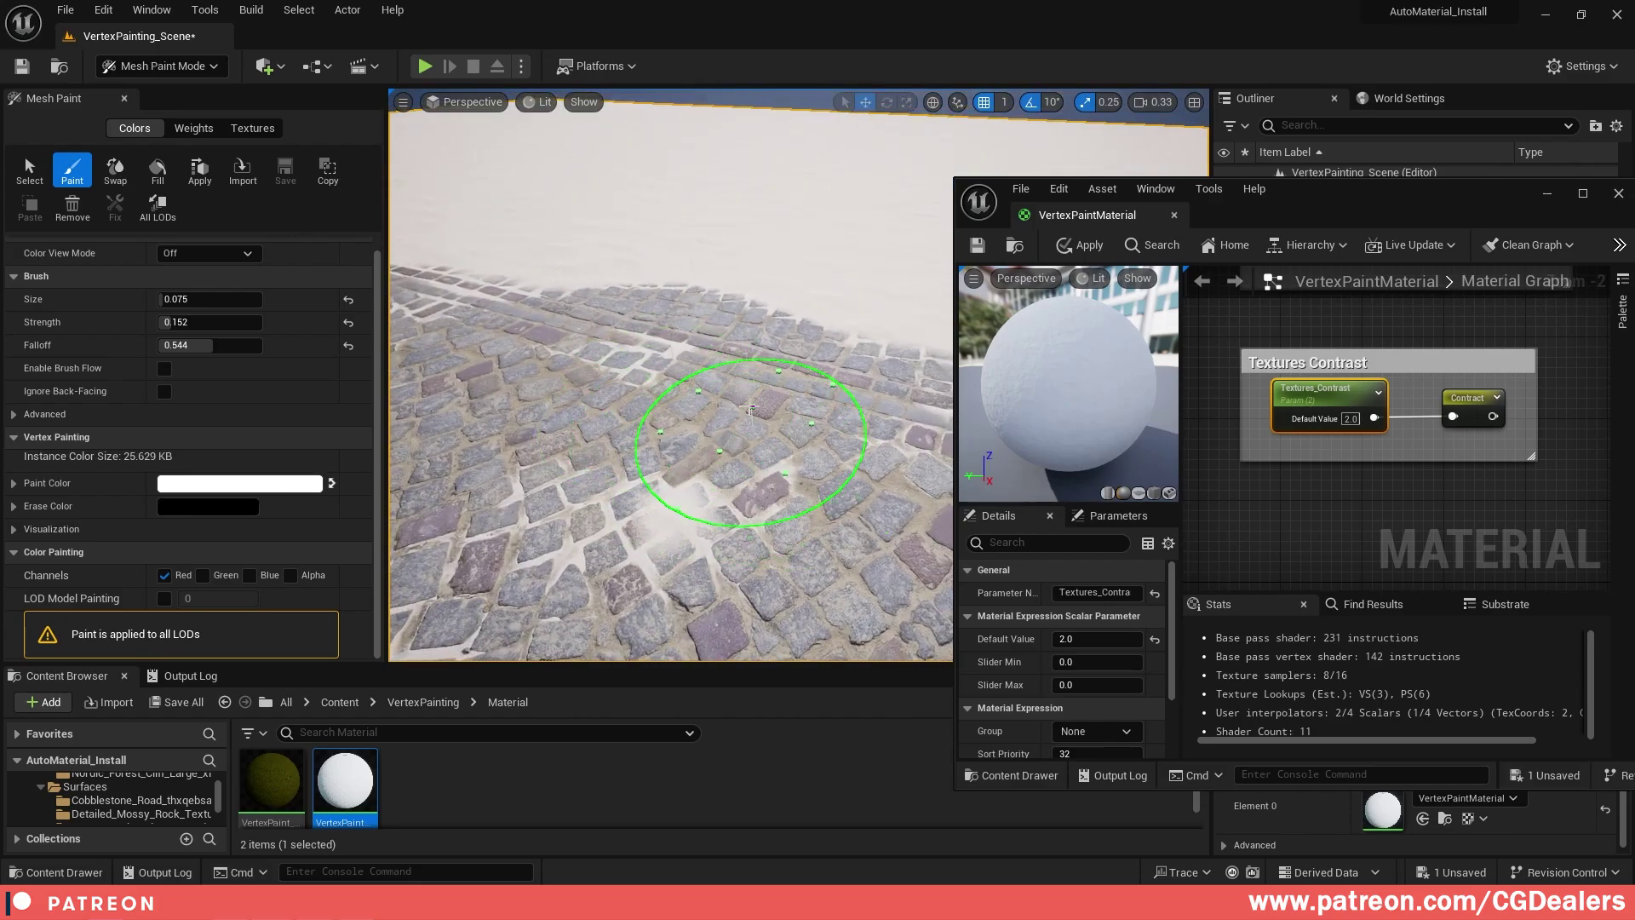
drag(751, 409, 778, 416)
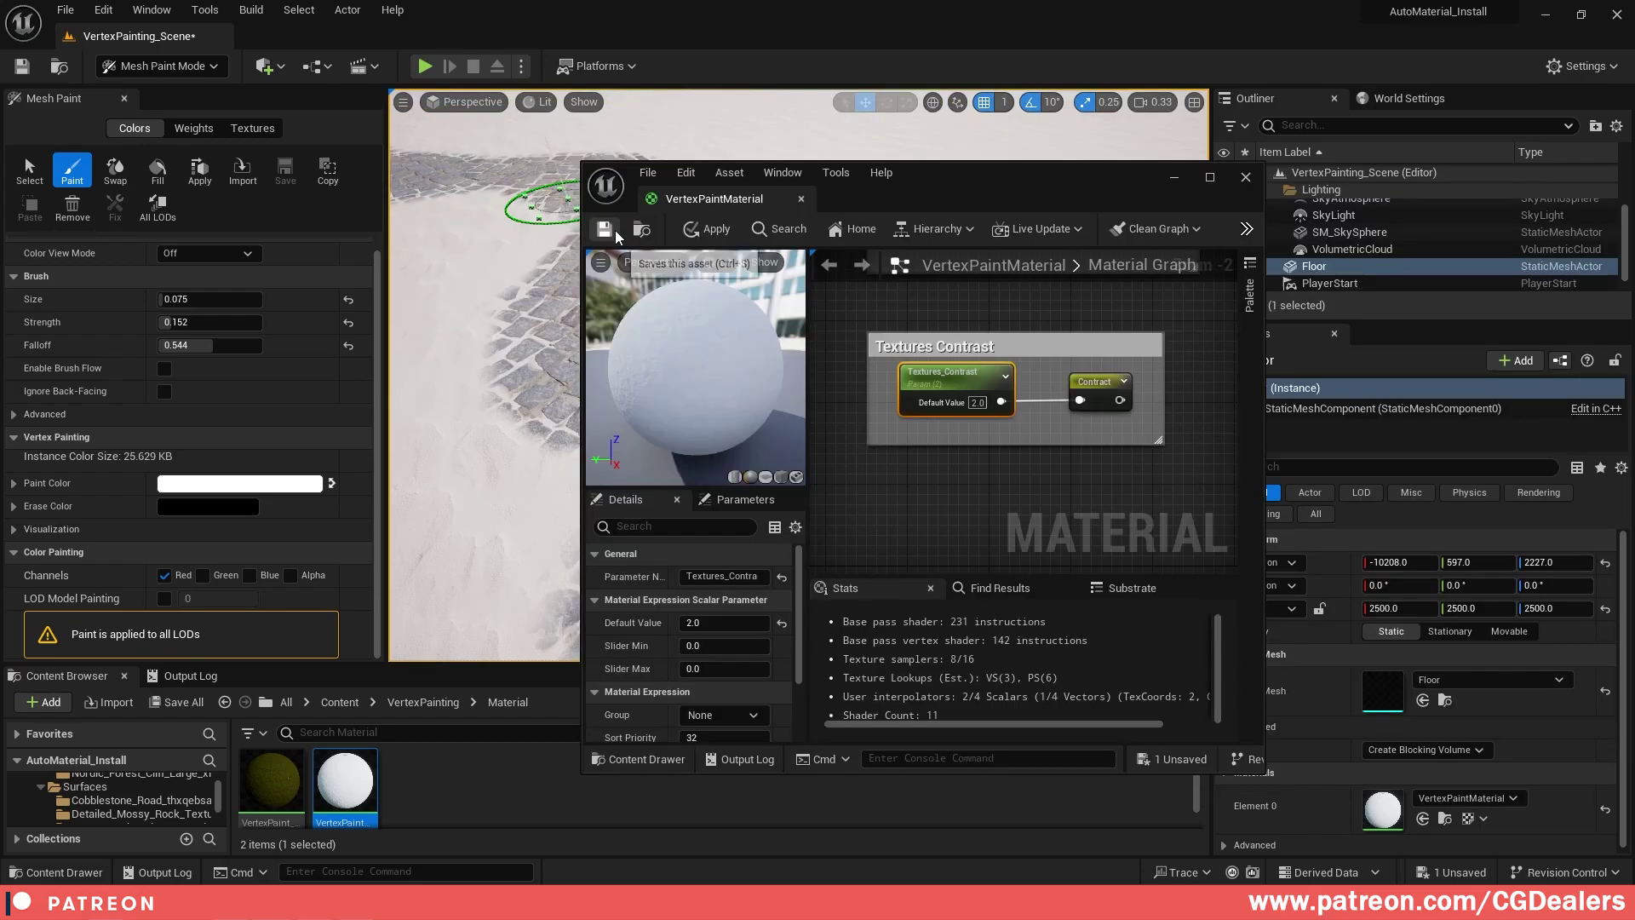
- Leave mesh painting for Selection mode and save VertexPaintMaterial
click(183, 66)
click(195, 94)
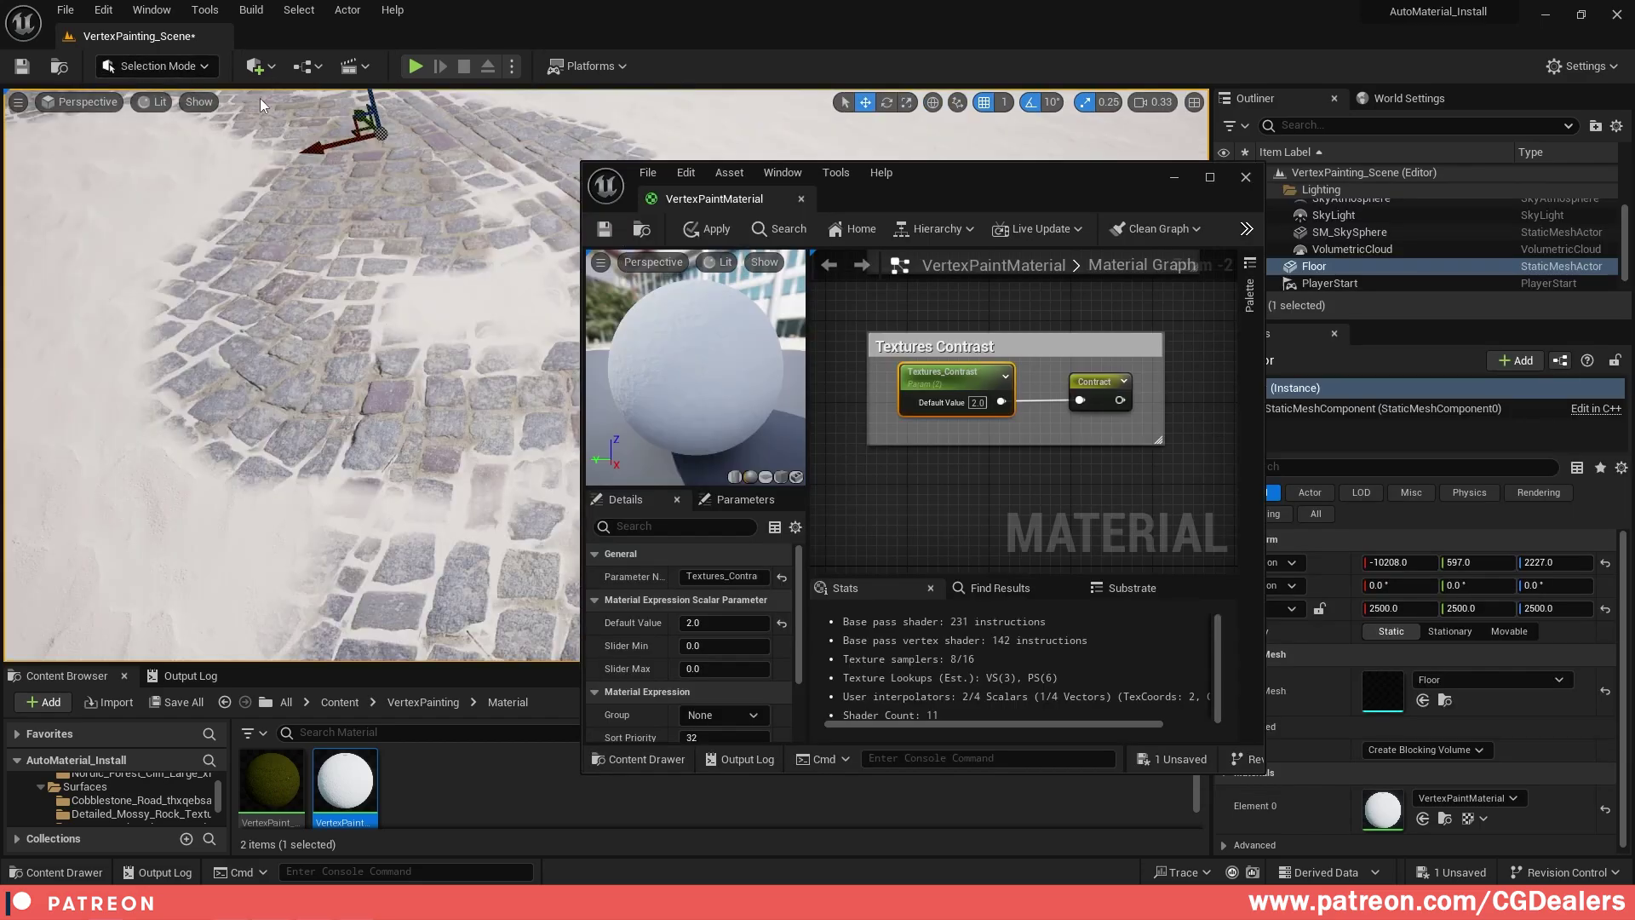
click(605, 229)
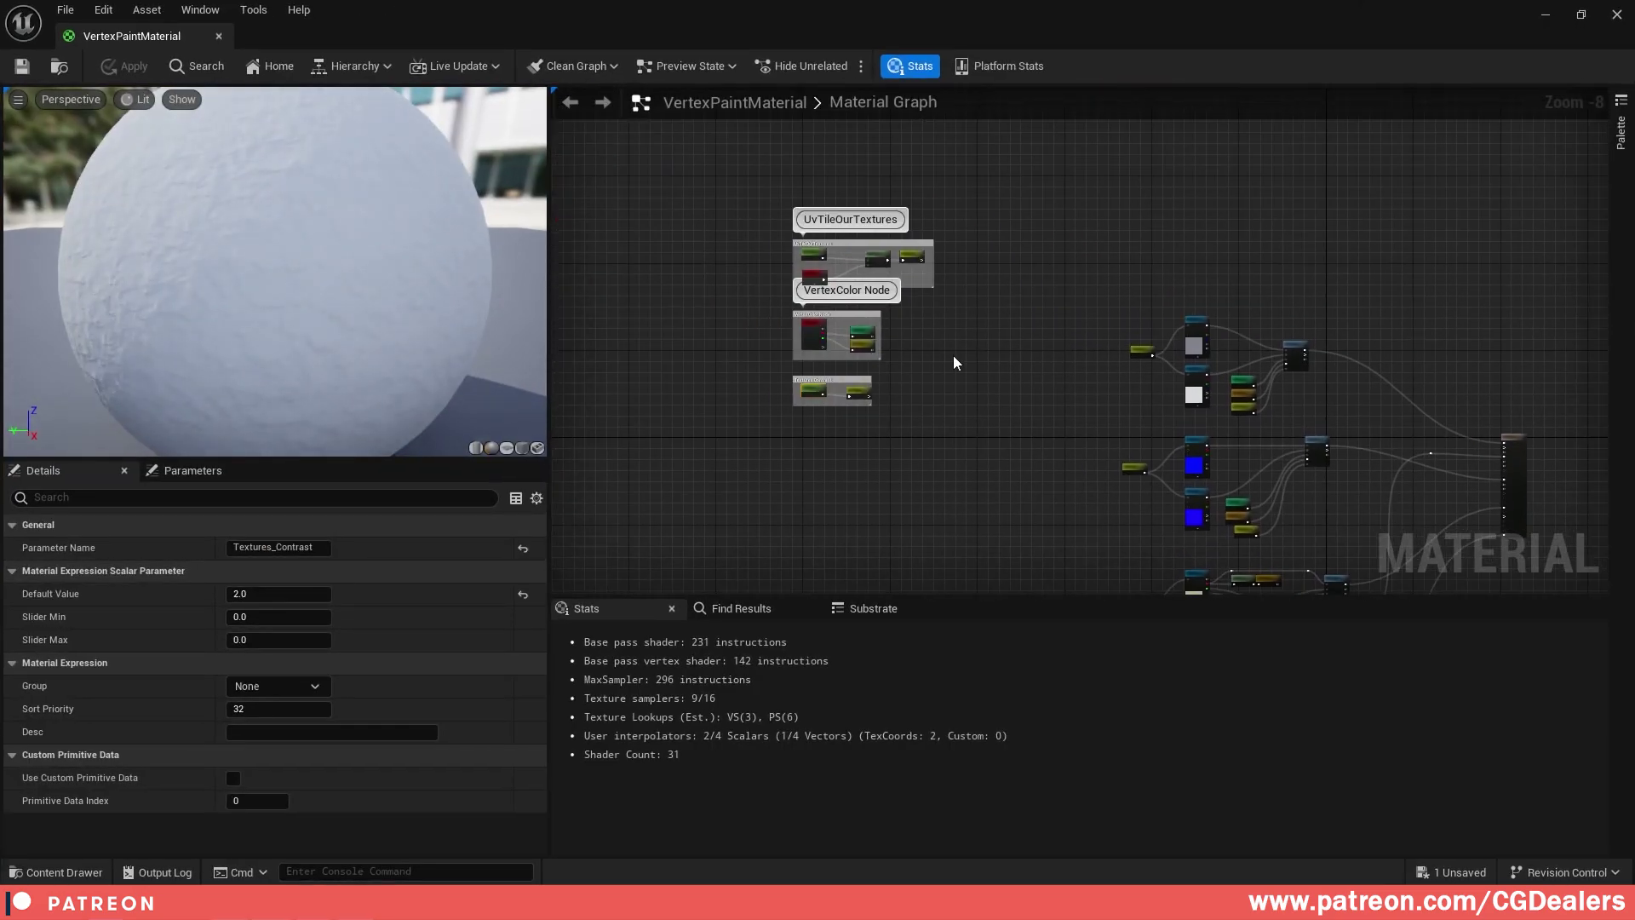
- Move the base colour node group, including its texture samples and HeightLerp, higher in the material graph
scroll(845, 335, up, 7)
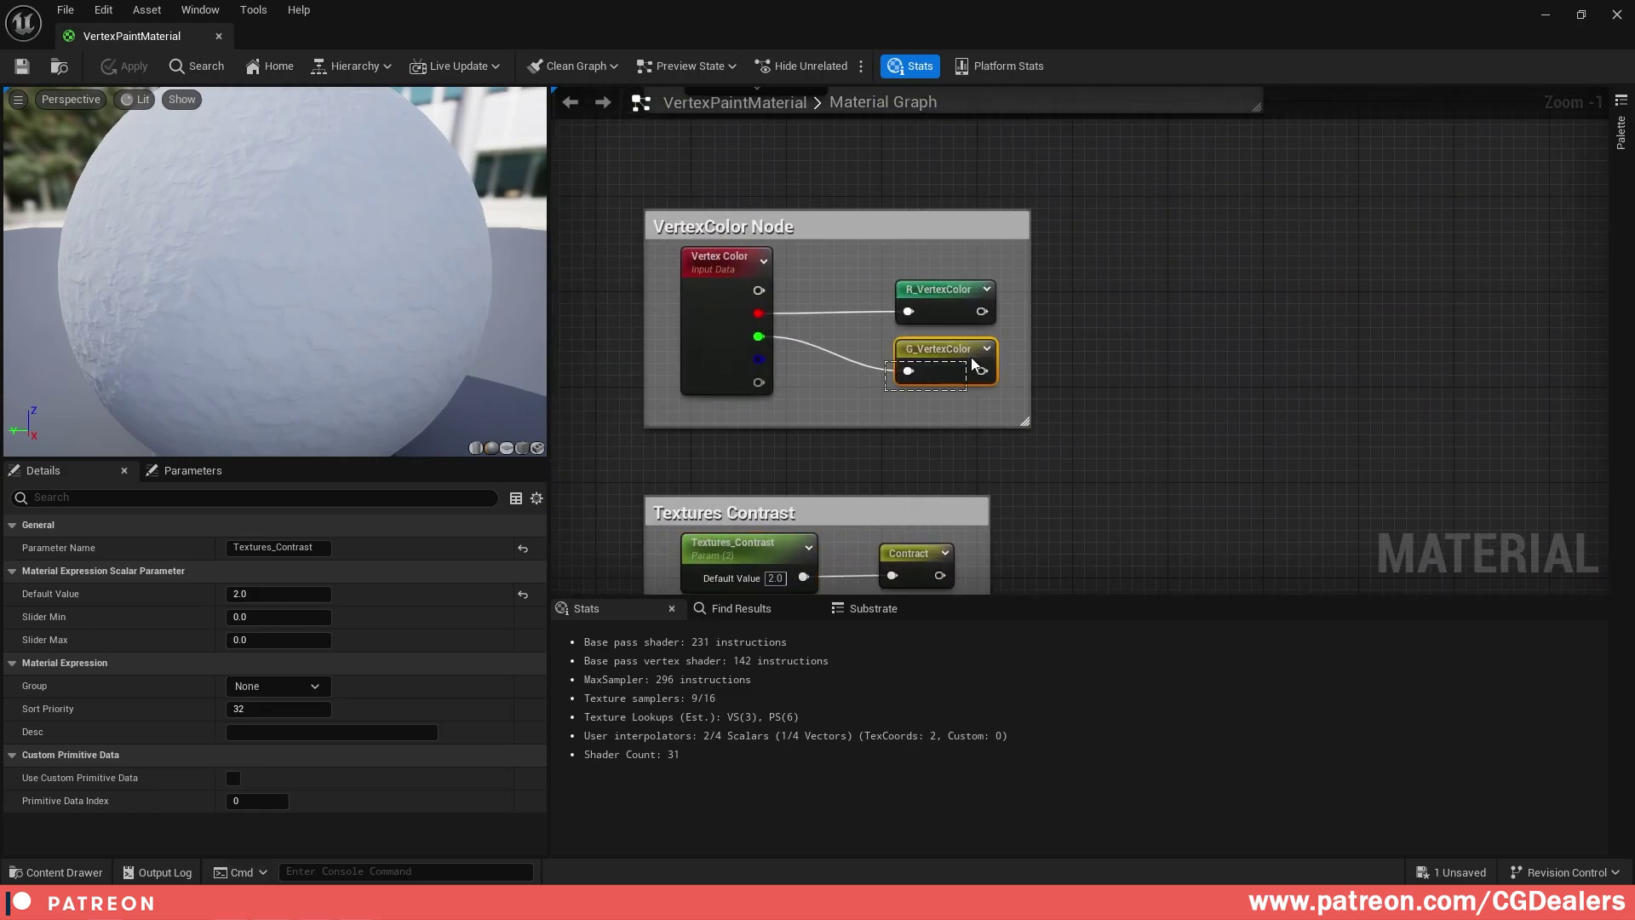
drag(972, 358, 1069, 363)
click(1226, 341)
scroll(1286, 333, down, 3)
right_drag(1255, 332, 818, 281)
right_drag(1277, 294, 842, 257)
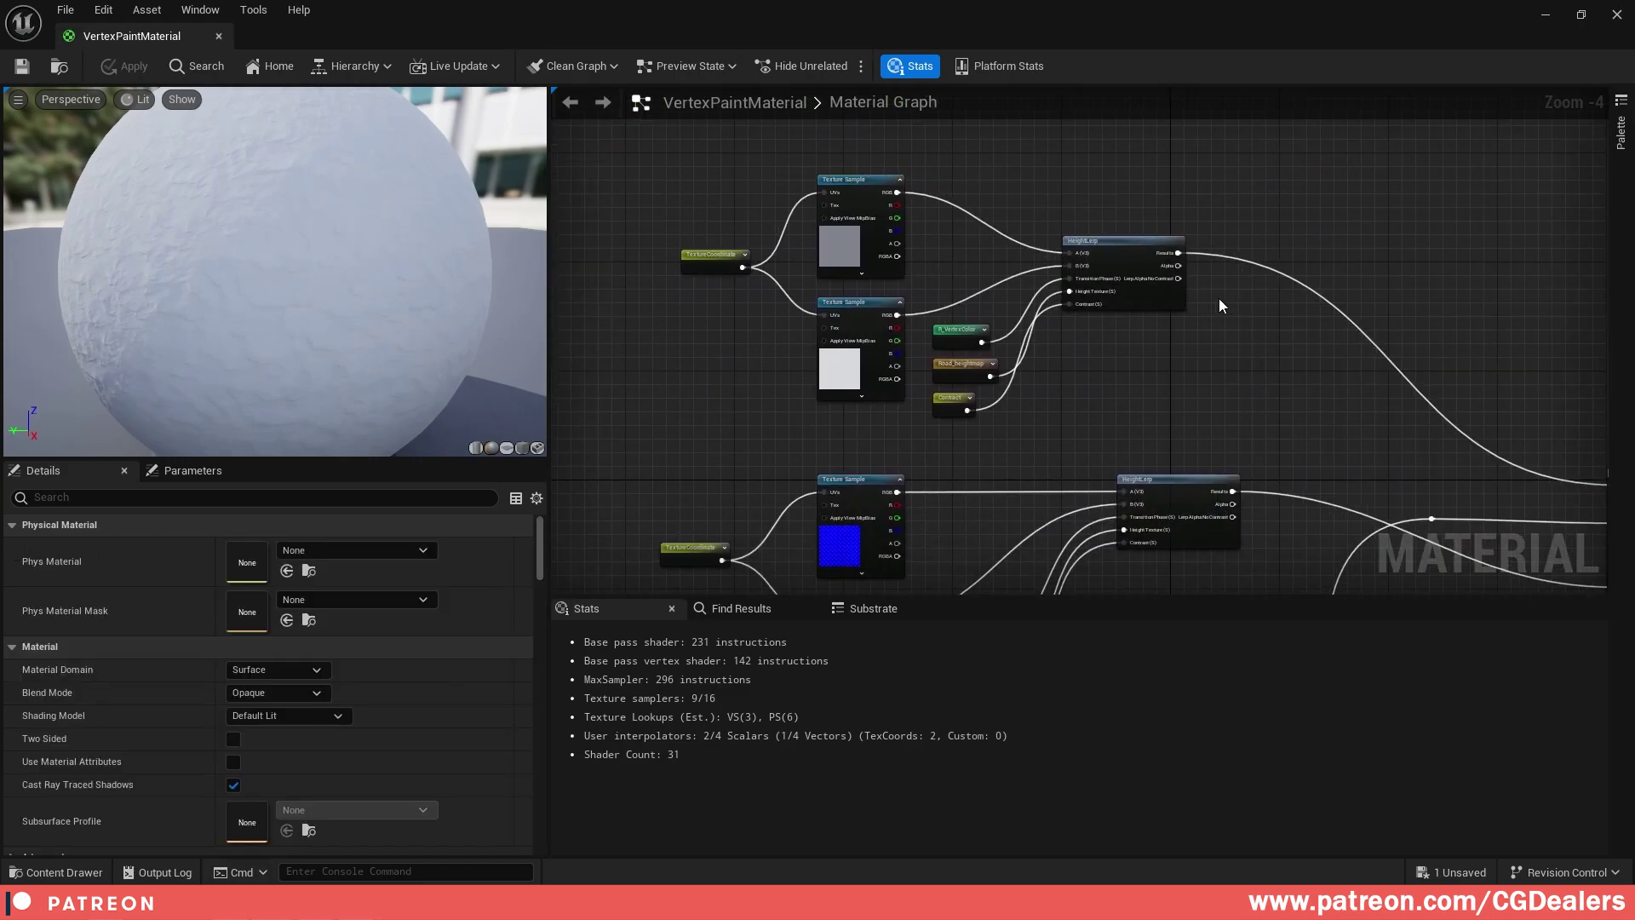
scroll(1219, 305, down, 2)
drag(959, 218, 1179, 350)
drag(1155, 276, 1158, 184)
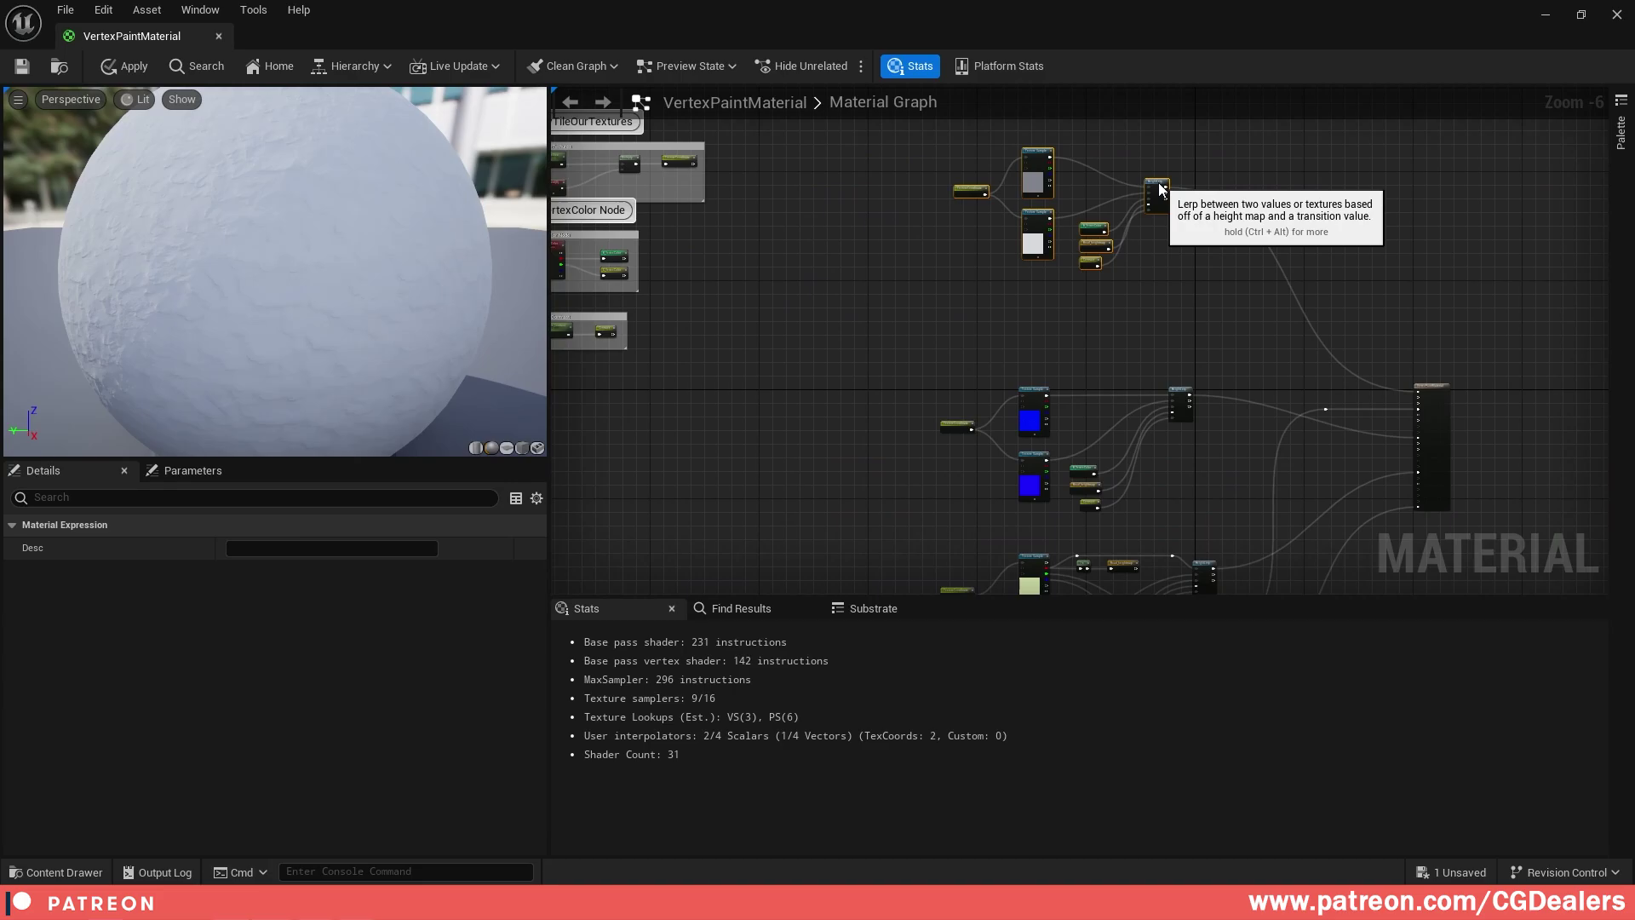
- Duplicate the base colour HeightLerp node and place the copy between the original and the material output
click(1215, 234)
scroll(1214, 233, up, 3)
right_drag(1215, 233, 1194, 376)
click(1100, 235)
right_drag(1364, 407, 1198, 337)
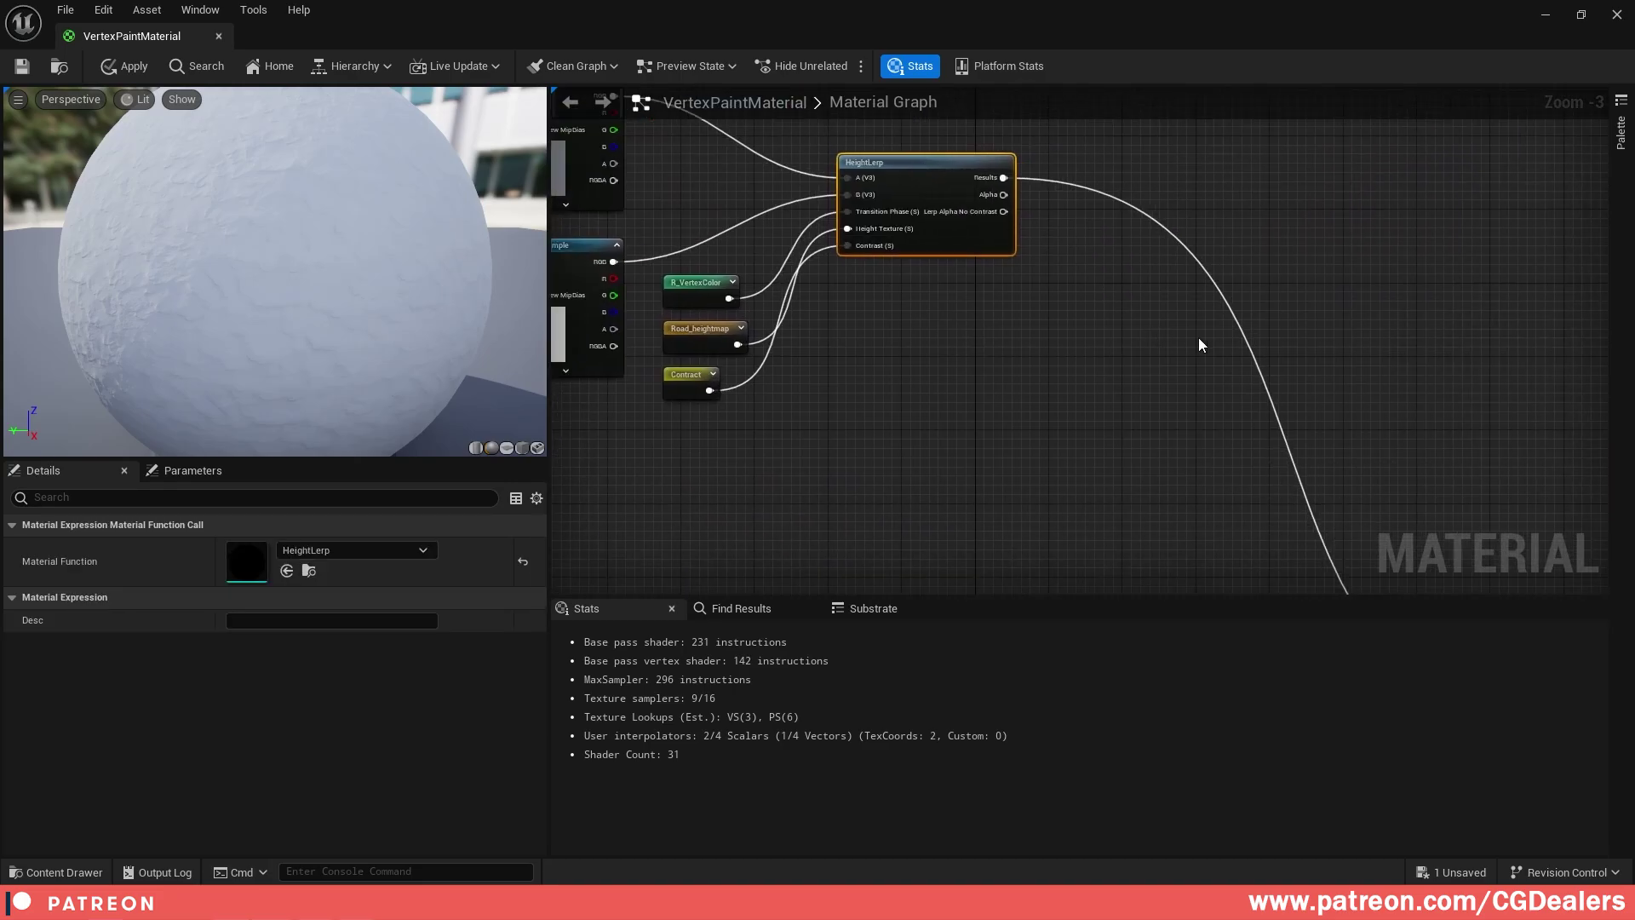
key(ctrl+v)
drag(1267, 281, 1268, 277)
drag(1283, 347, 1283, 273)
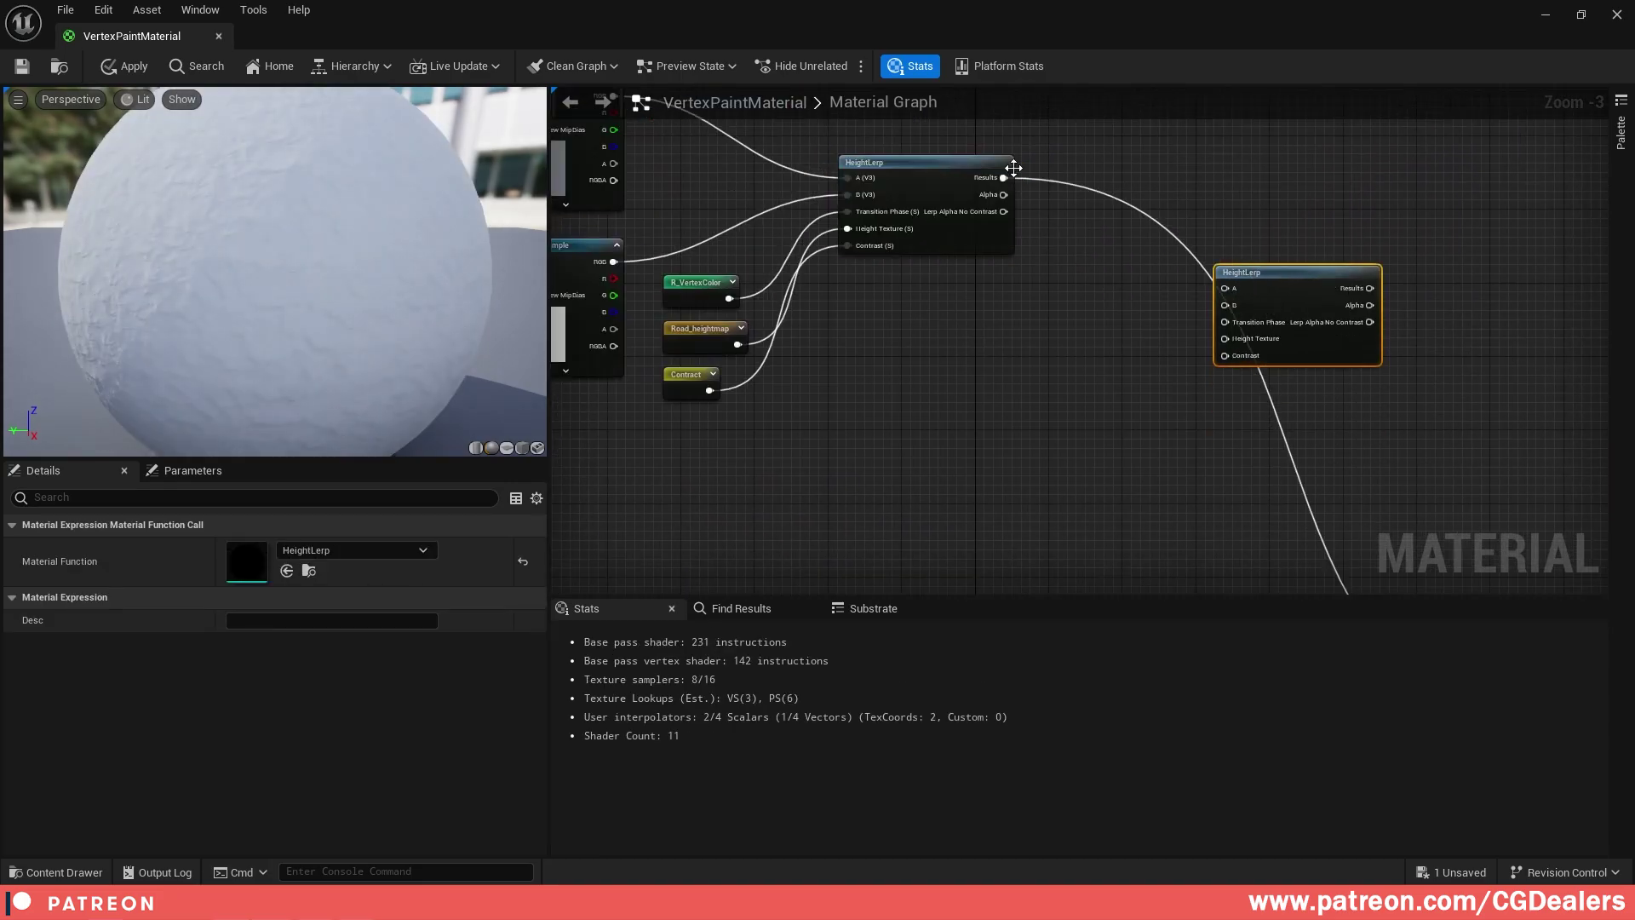
- Connect the first HeightLerp's Results to input A of the copy, and the copy's Results to the material's Base Color
drag(1006, 177, 1240, 290)
scroll(1436, 409, down, 1)
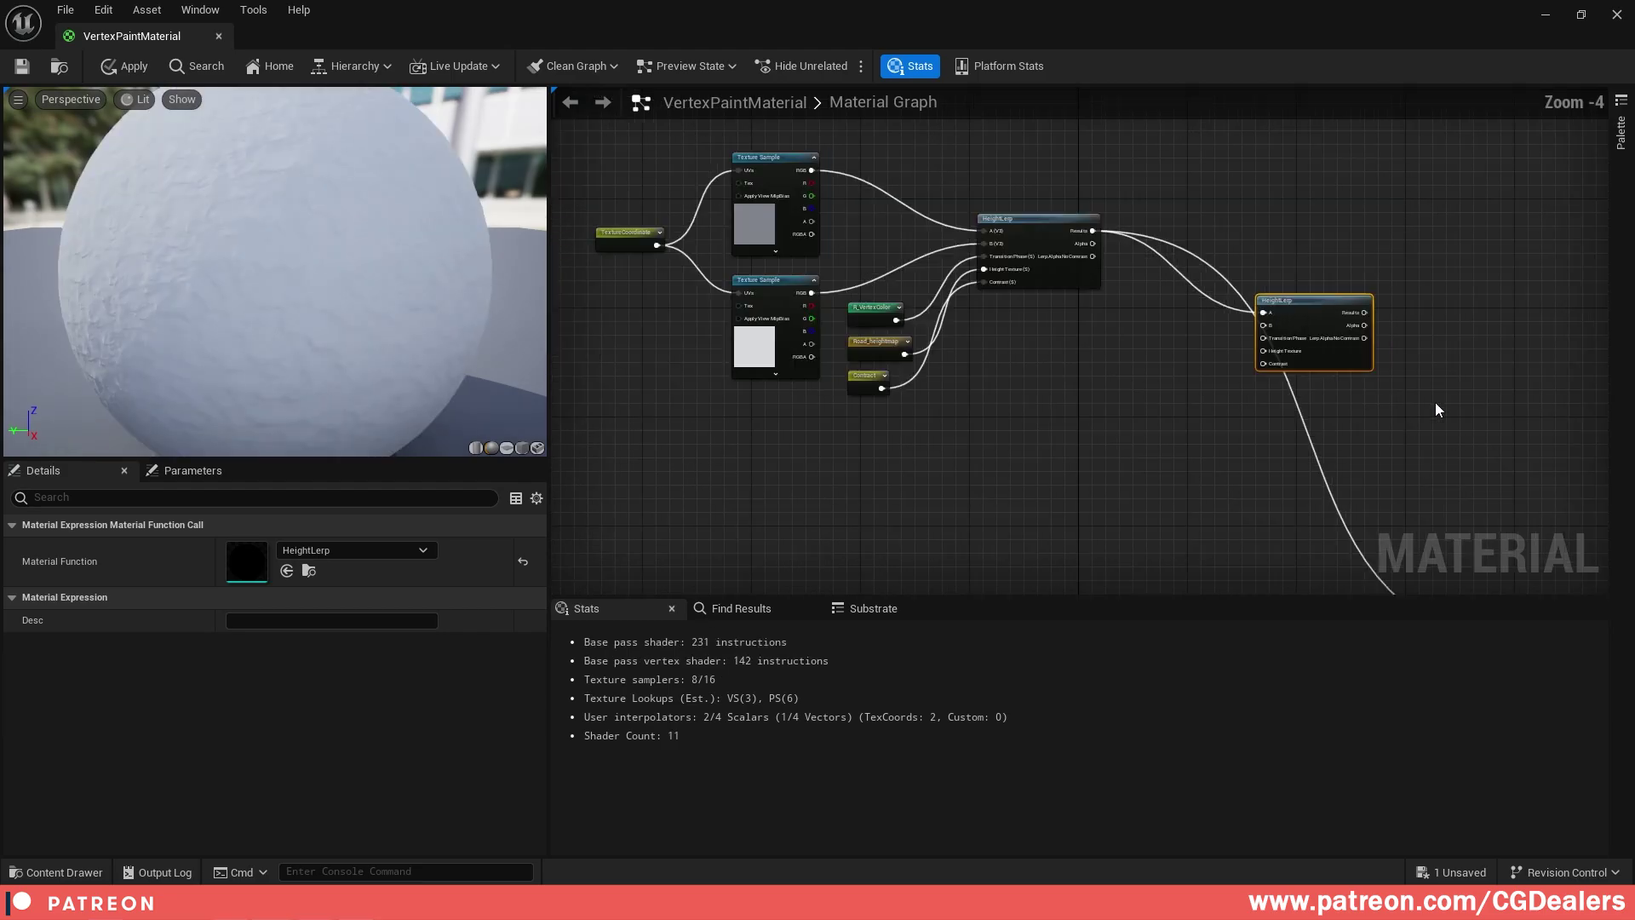
right_drag(1436, 408, 1252, 216)
drag(1202, 184, 1371, 511)
right_drag(1329, 341, 1431, 427)
- Add the three texture maps from the Detailed_Mossy_Rock_Texture folder to the VertexPaintMaterial graph
click(1581, 14)
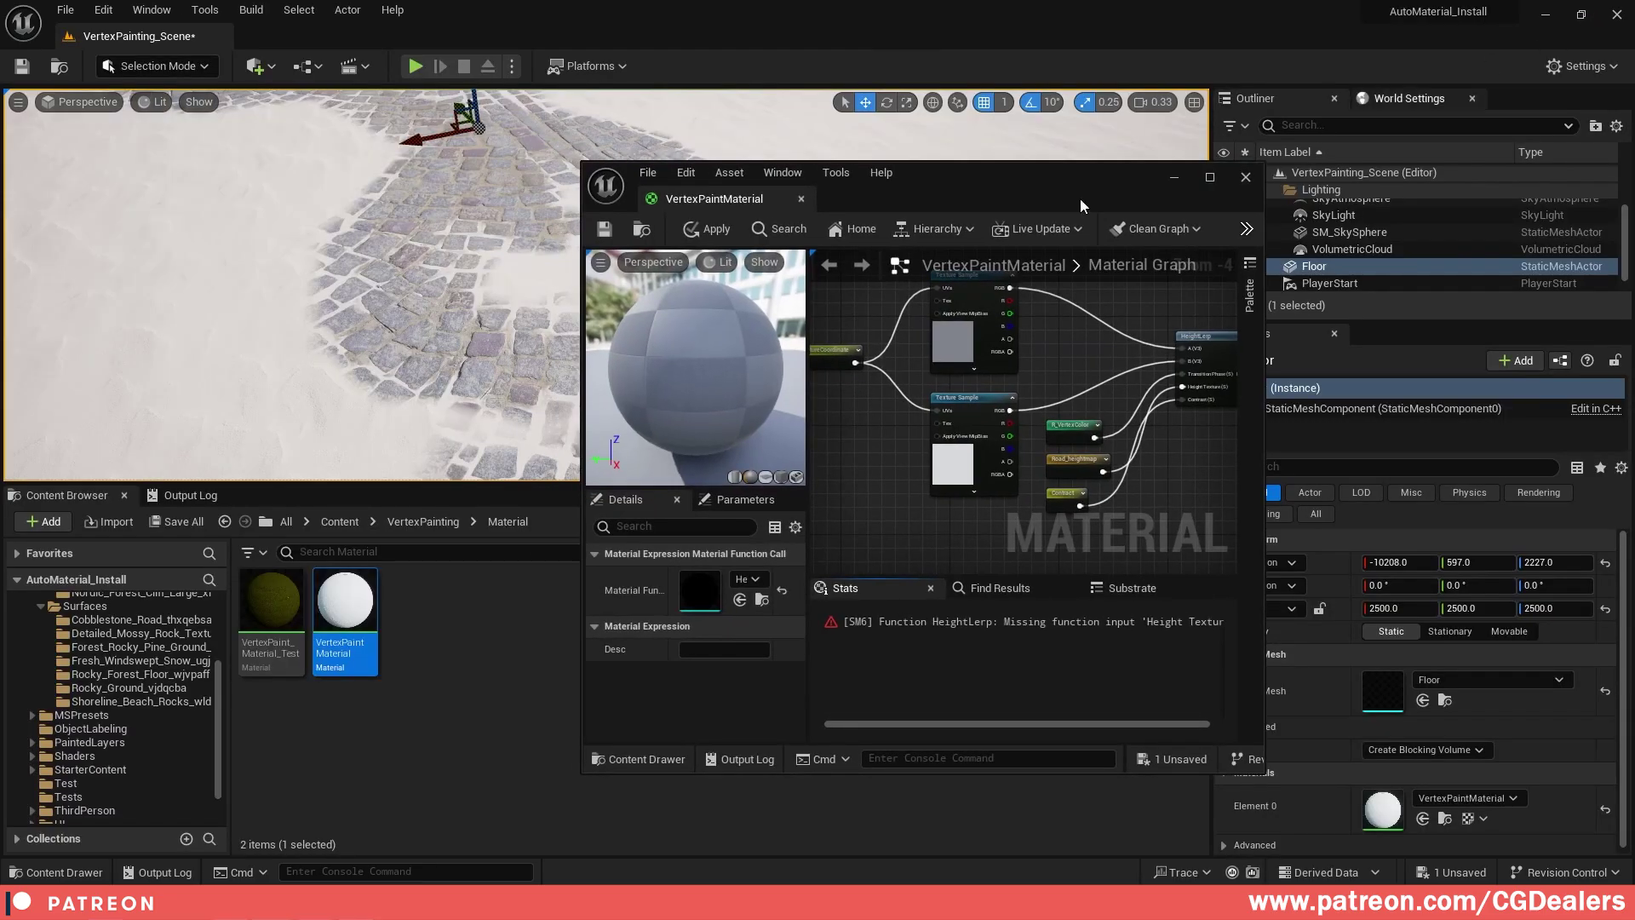
click(144, 634)
click(342, 611)
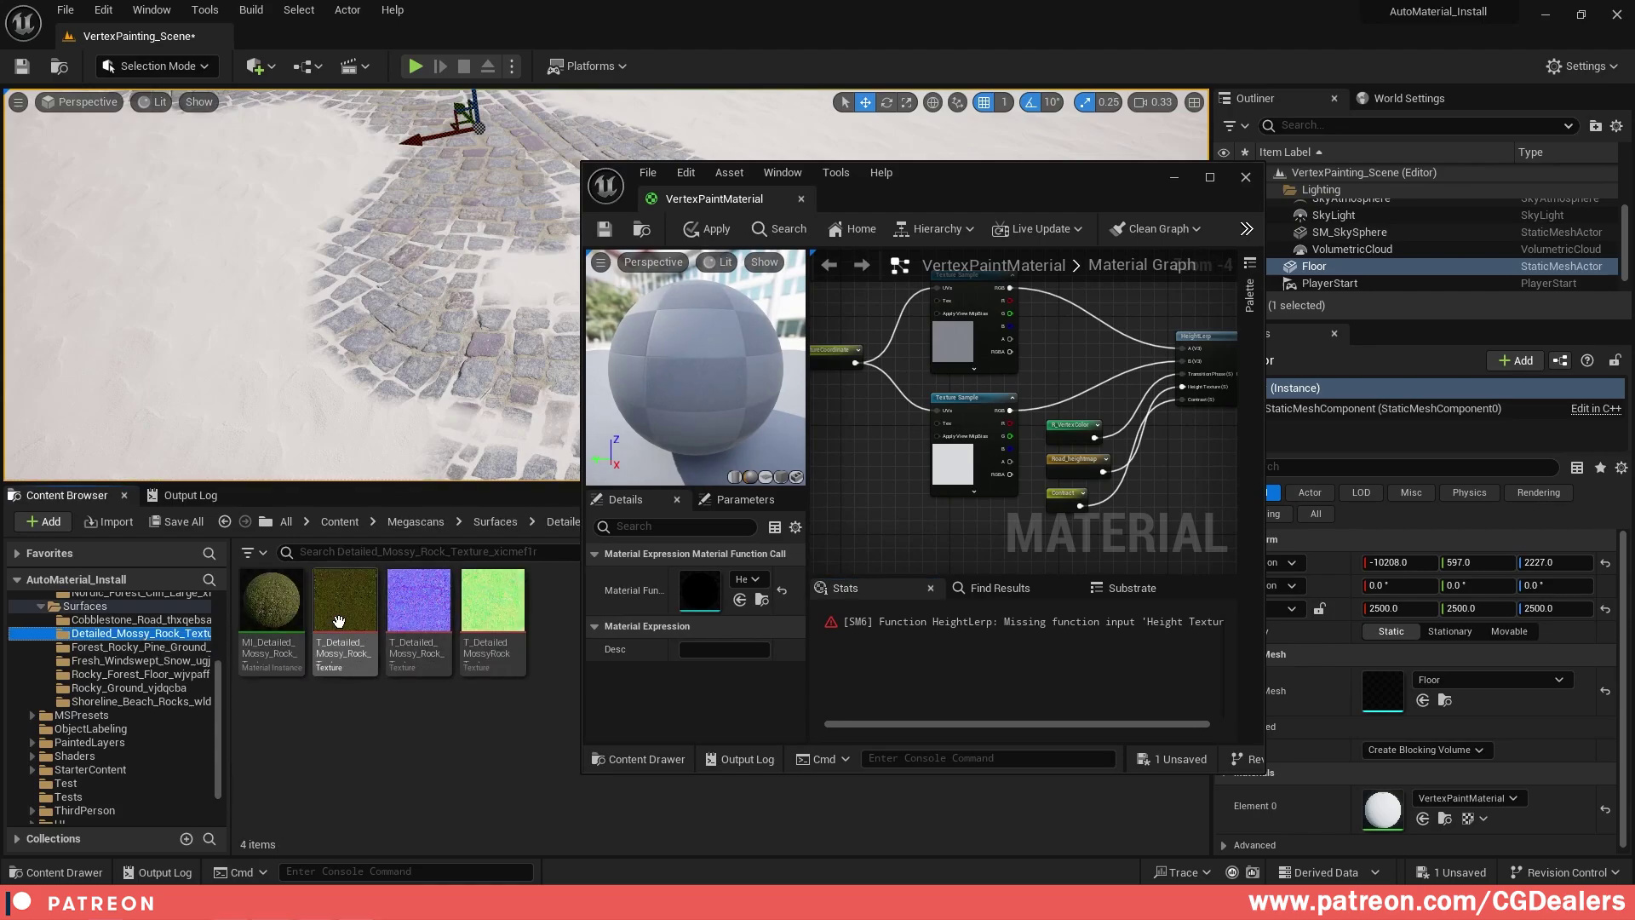
shift+click(498, 608)
drag(499, 607, 1056, 350)
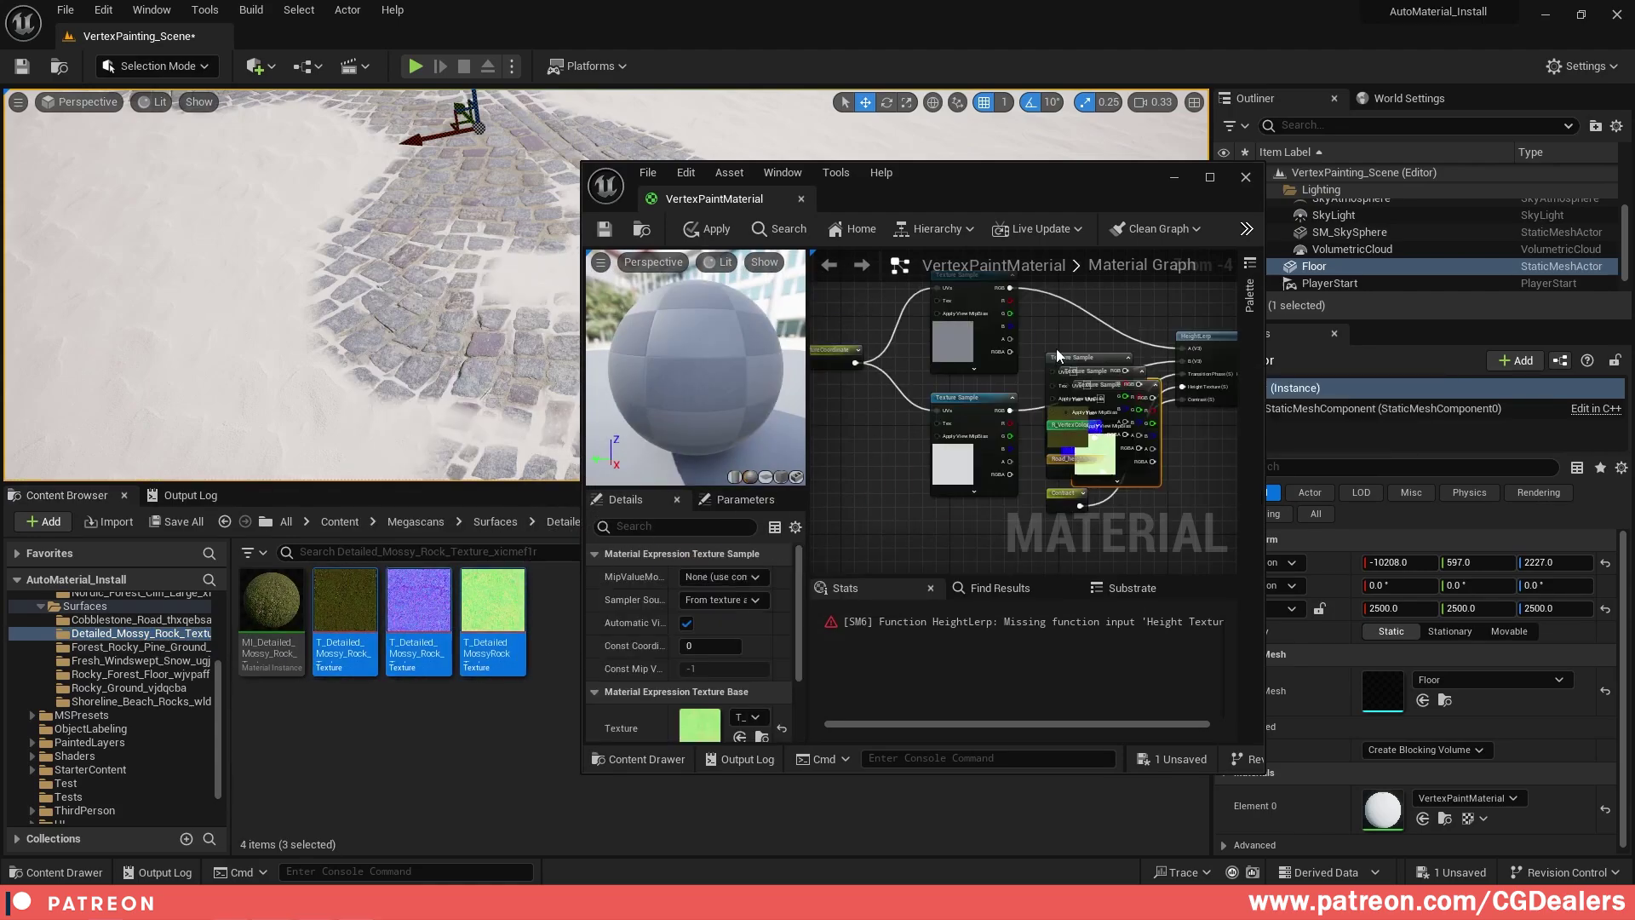
- Maximize the material editor and spread the overlapping mossy rock texture samples into the empty graph space
click(1209, 176)
drag(805, 179, 1037, 339)
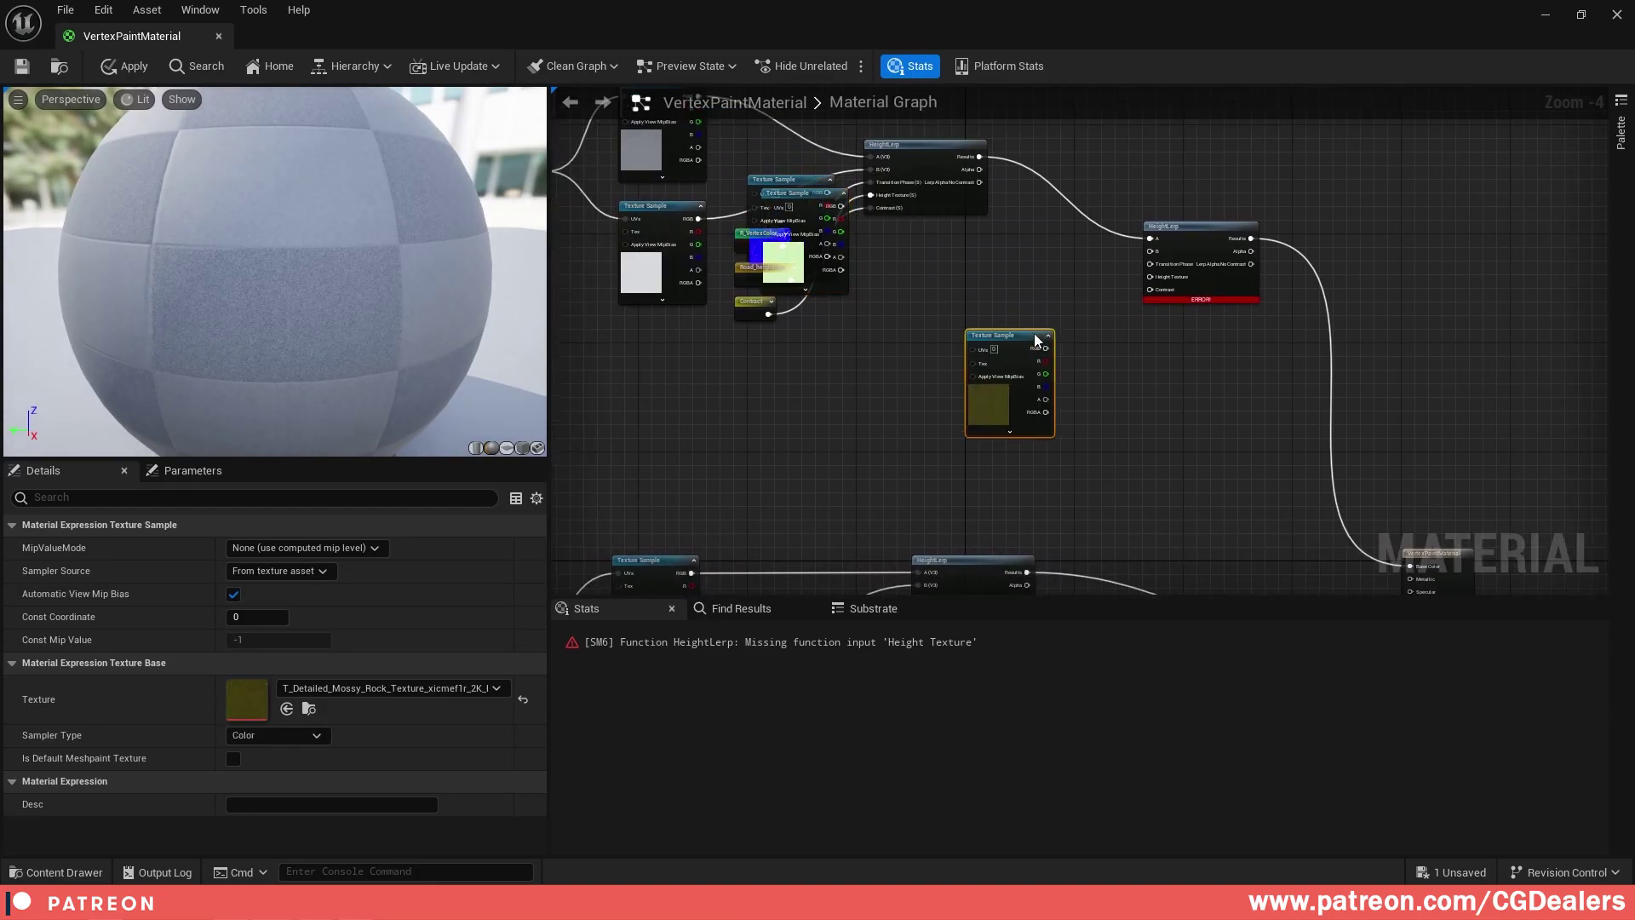
drag(800, 192, 646, 415)
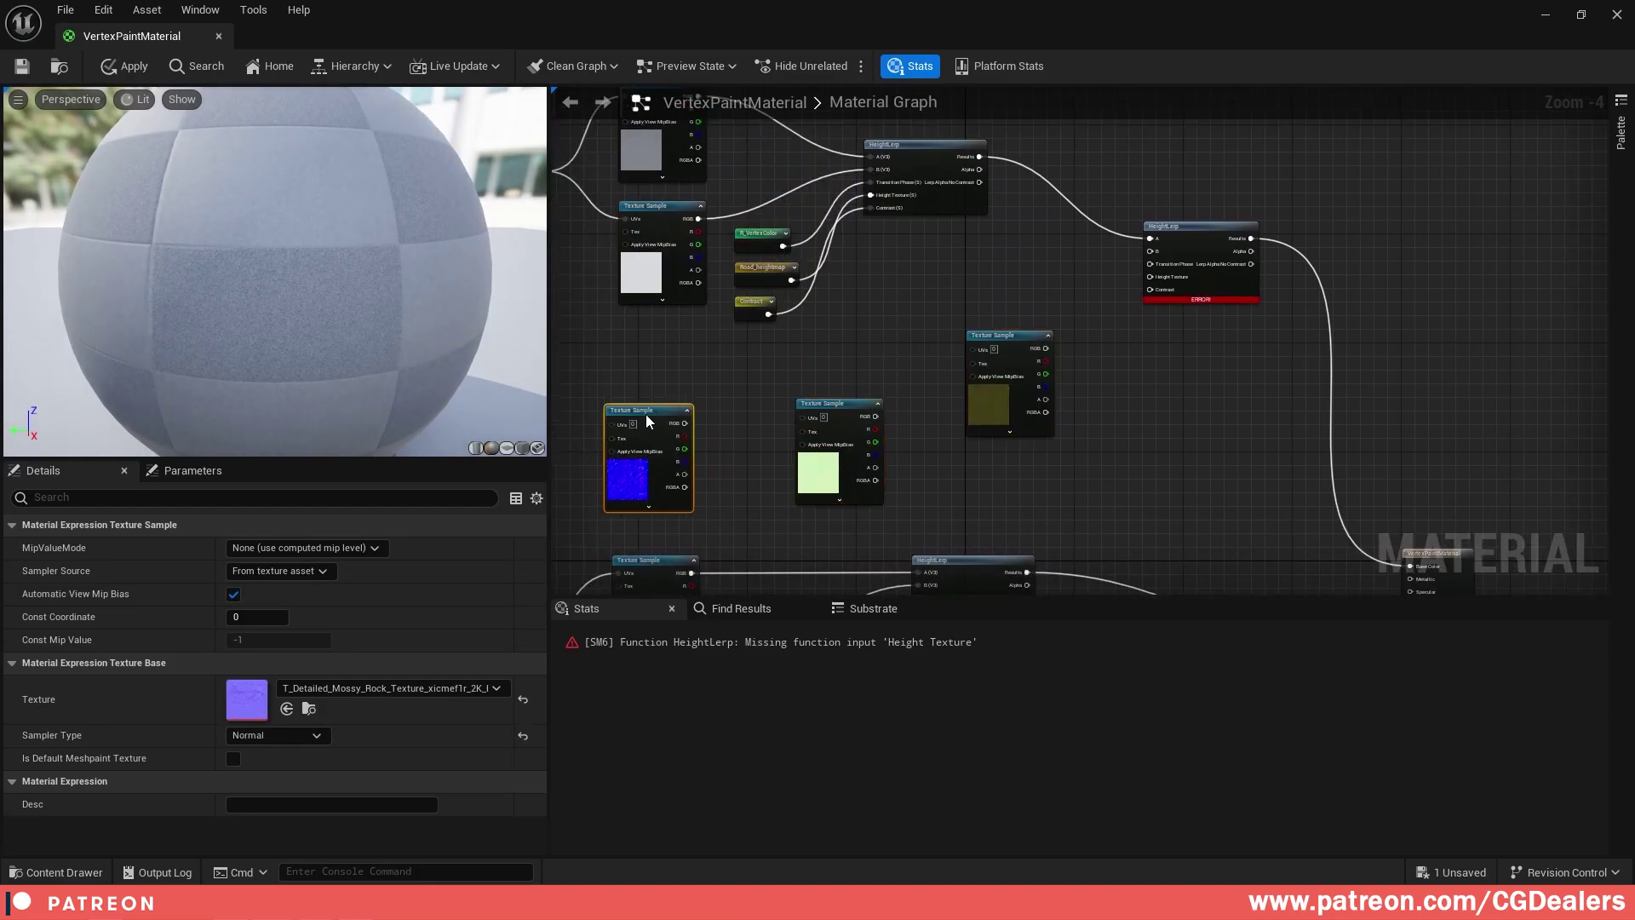
- Connect the mossy rock colour texture's RGB to input B of the second HeightLerp and place the sample below the first HeightLerp
drag(1031, 331, 1202, 238)
scroll(985, 266, up, 2)
right_drag(896, 361, 975, 461)
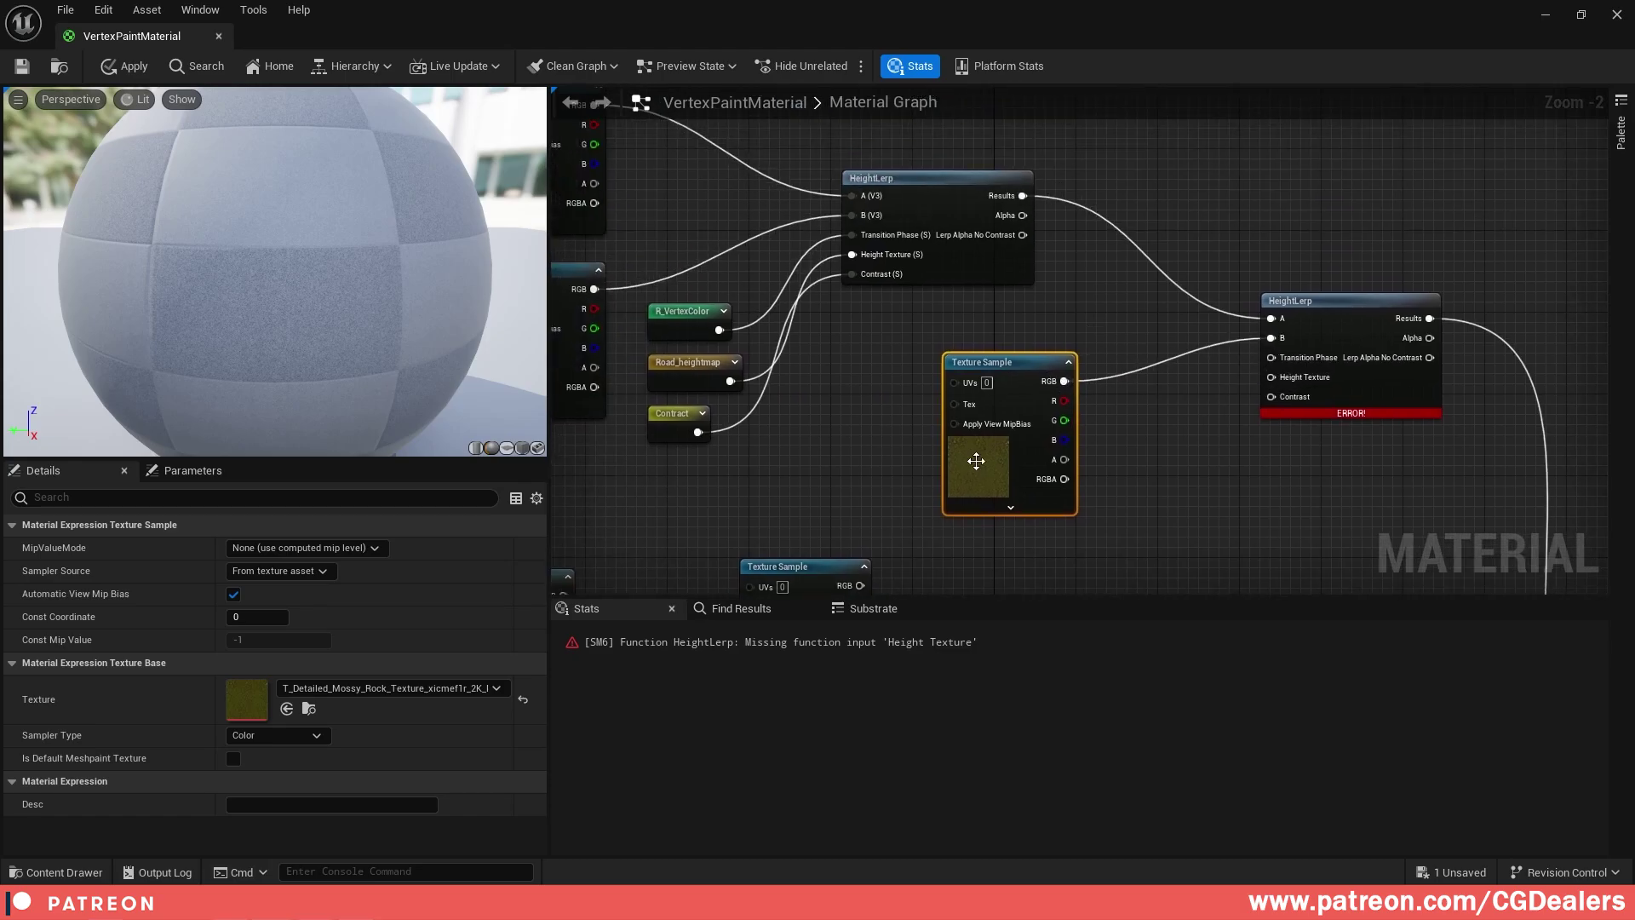
right_drag(841, 345, 1151, 388)
scroll(948, 348, down, 1)
drag(628, 132, 874, 407)
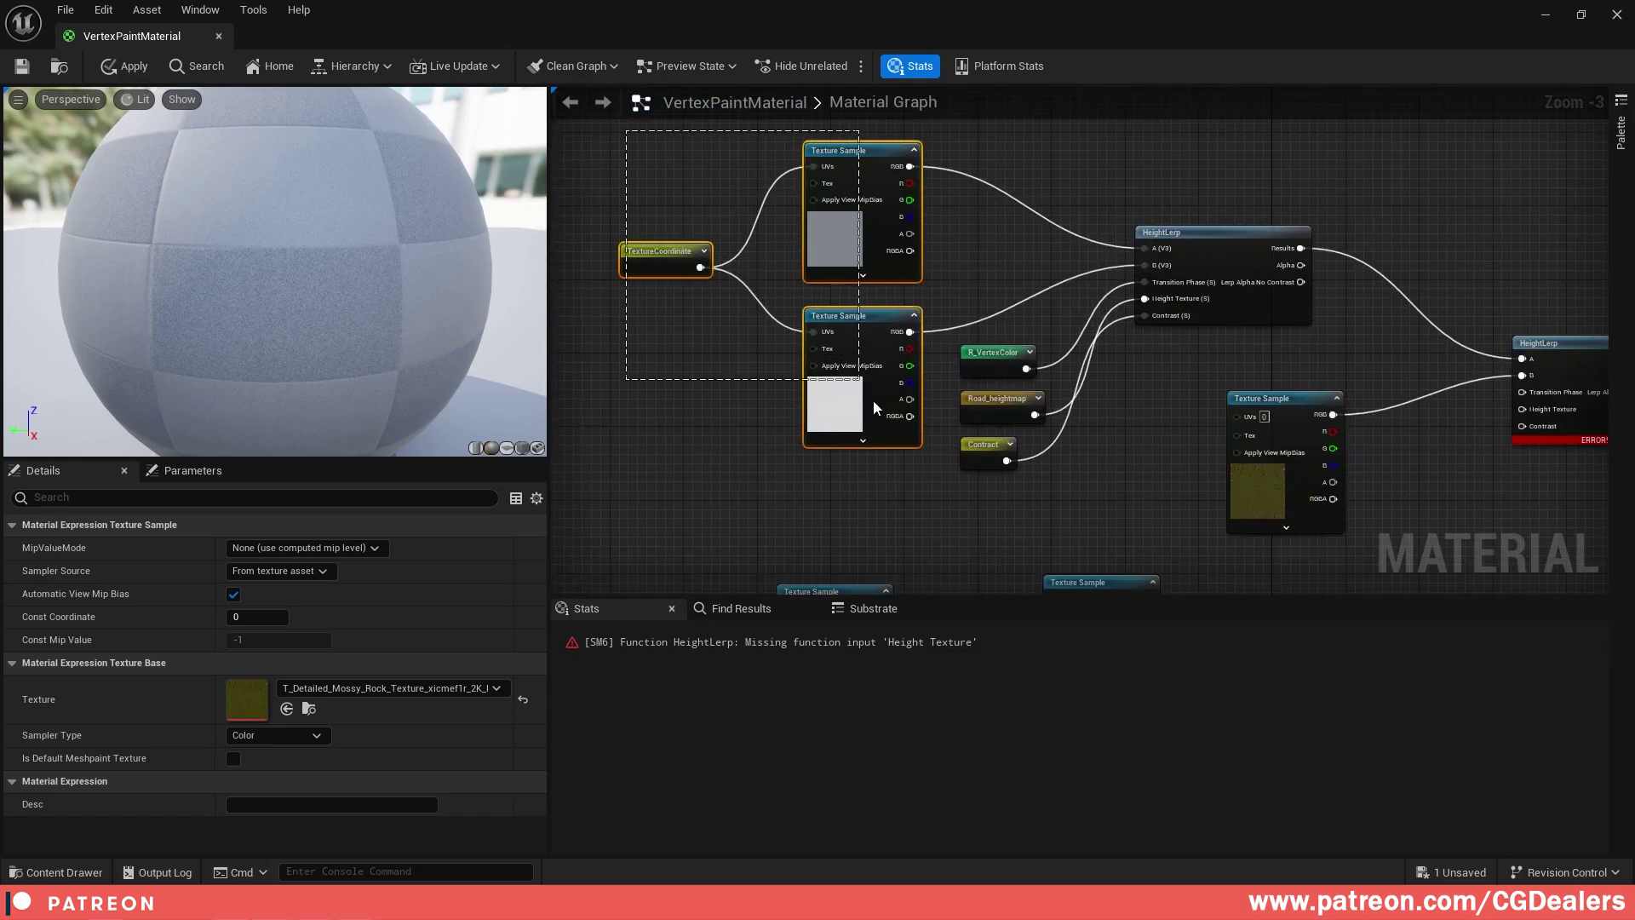
drag(897, 468, 898, 471)
drag(1261, 398, 1224, 361)
right_drag(1295, 504, 1076, 416)
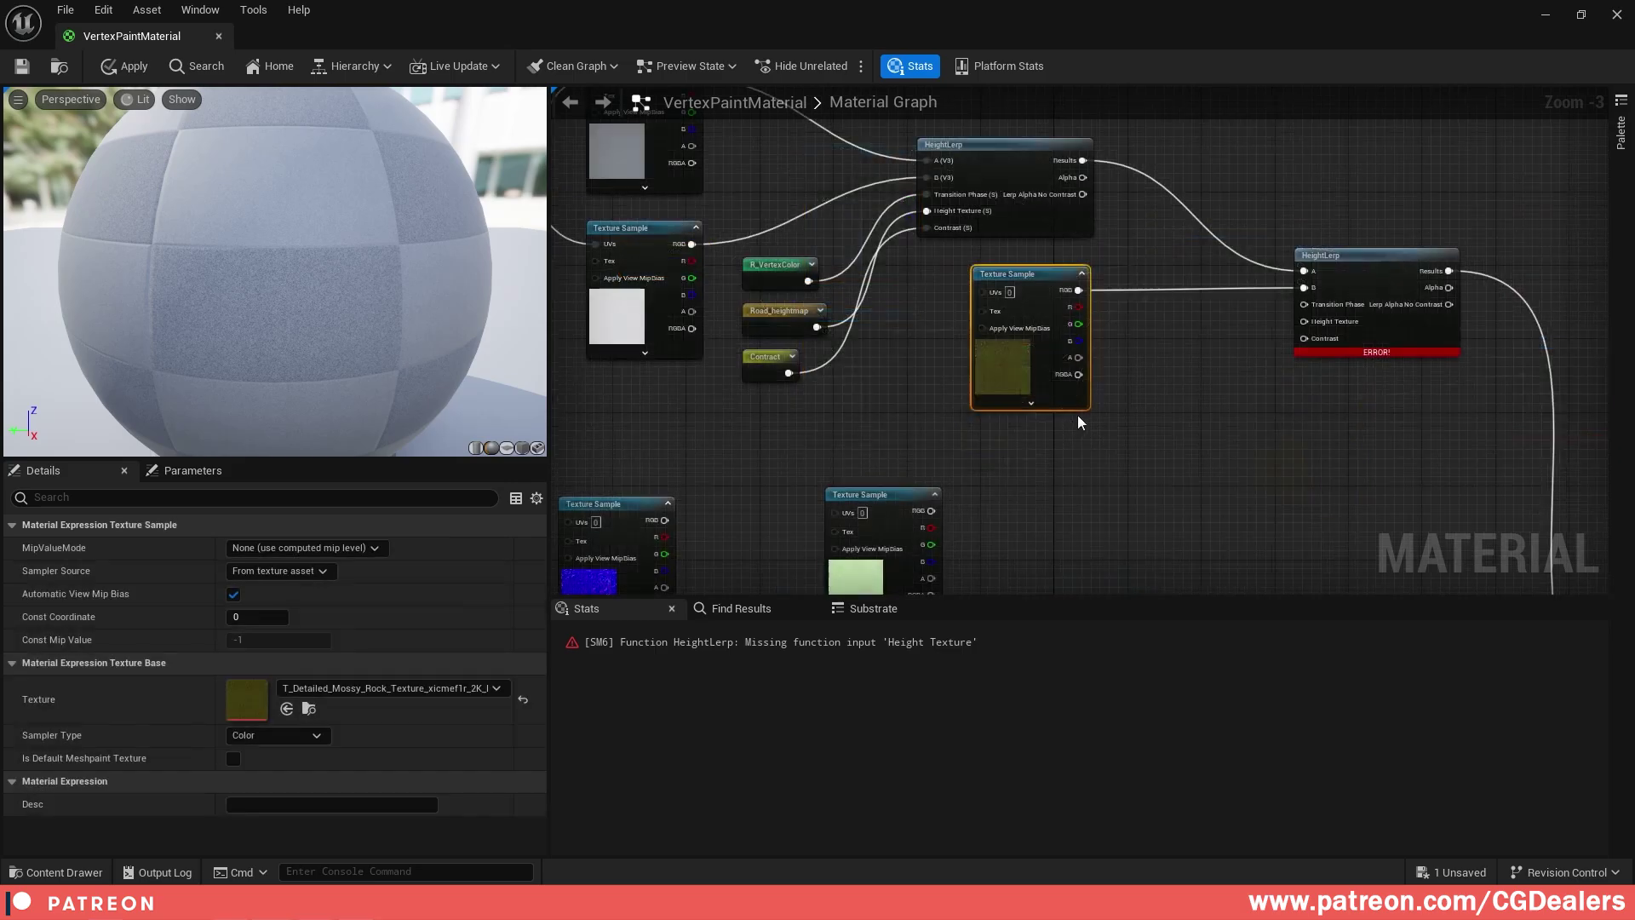
- Add a G_VertexColor reroute beside the mossy rock sample and connect it to the second HeightLerp's Transition Phase
right_click(1143, 362)
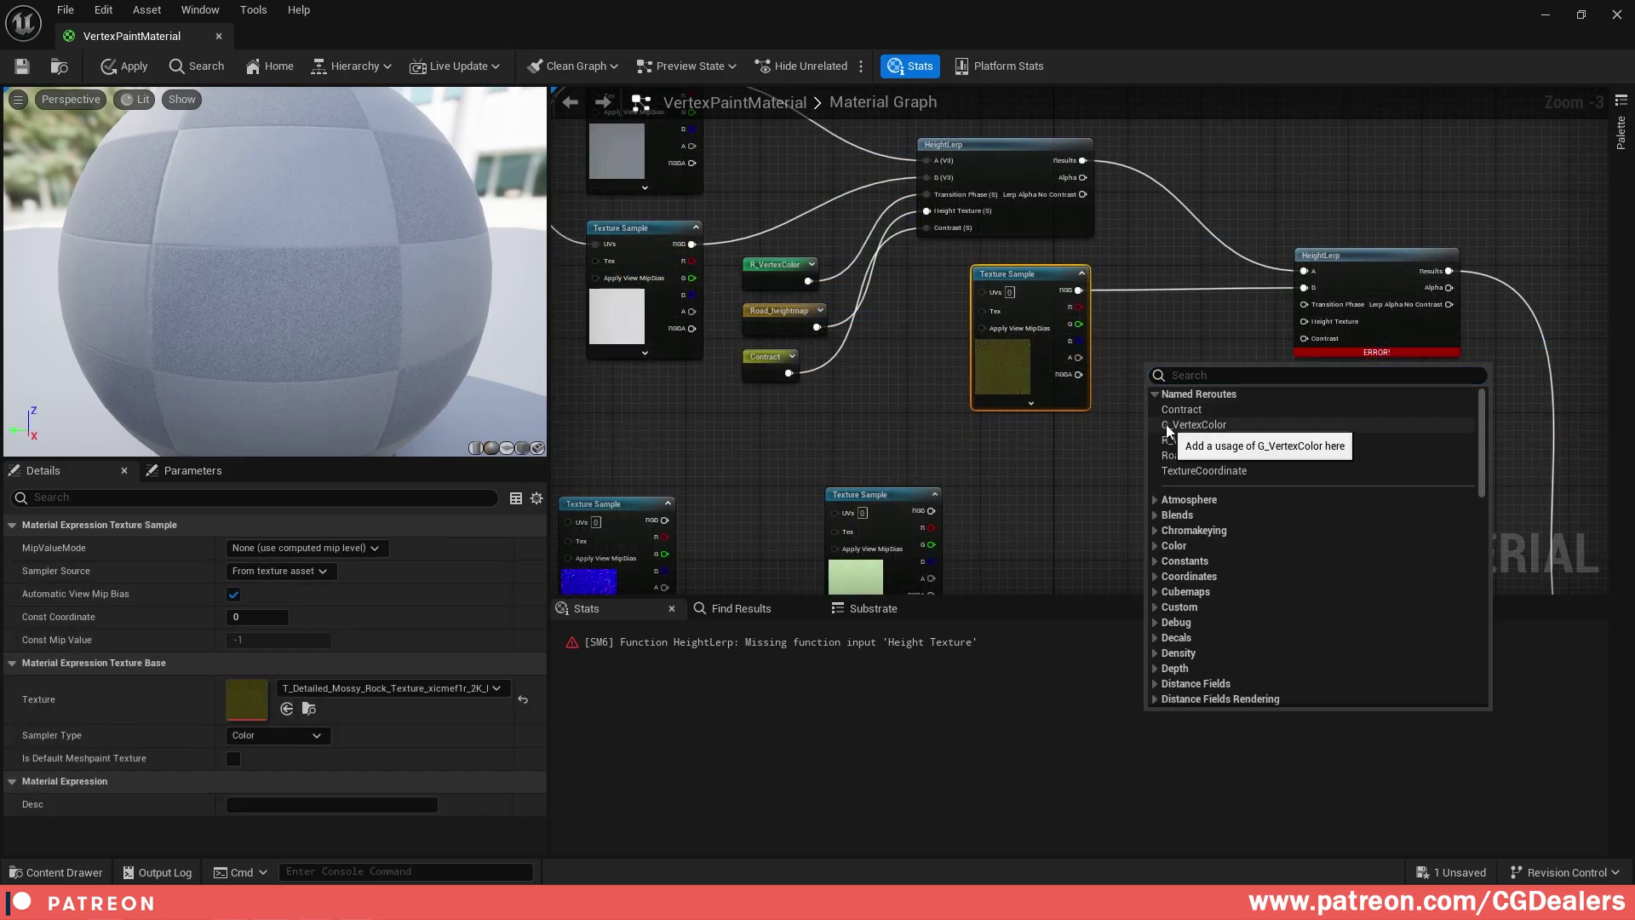
click(1166, 424)
drag(1209, 387, 1305, 305)
scroll(1309, 306, up, 2)
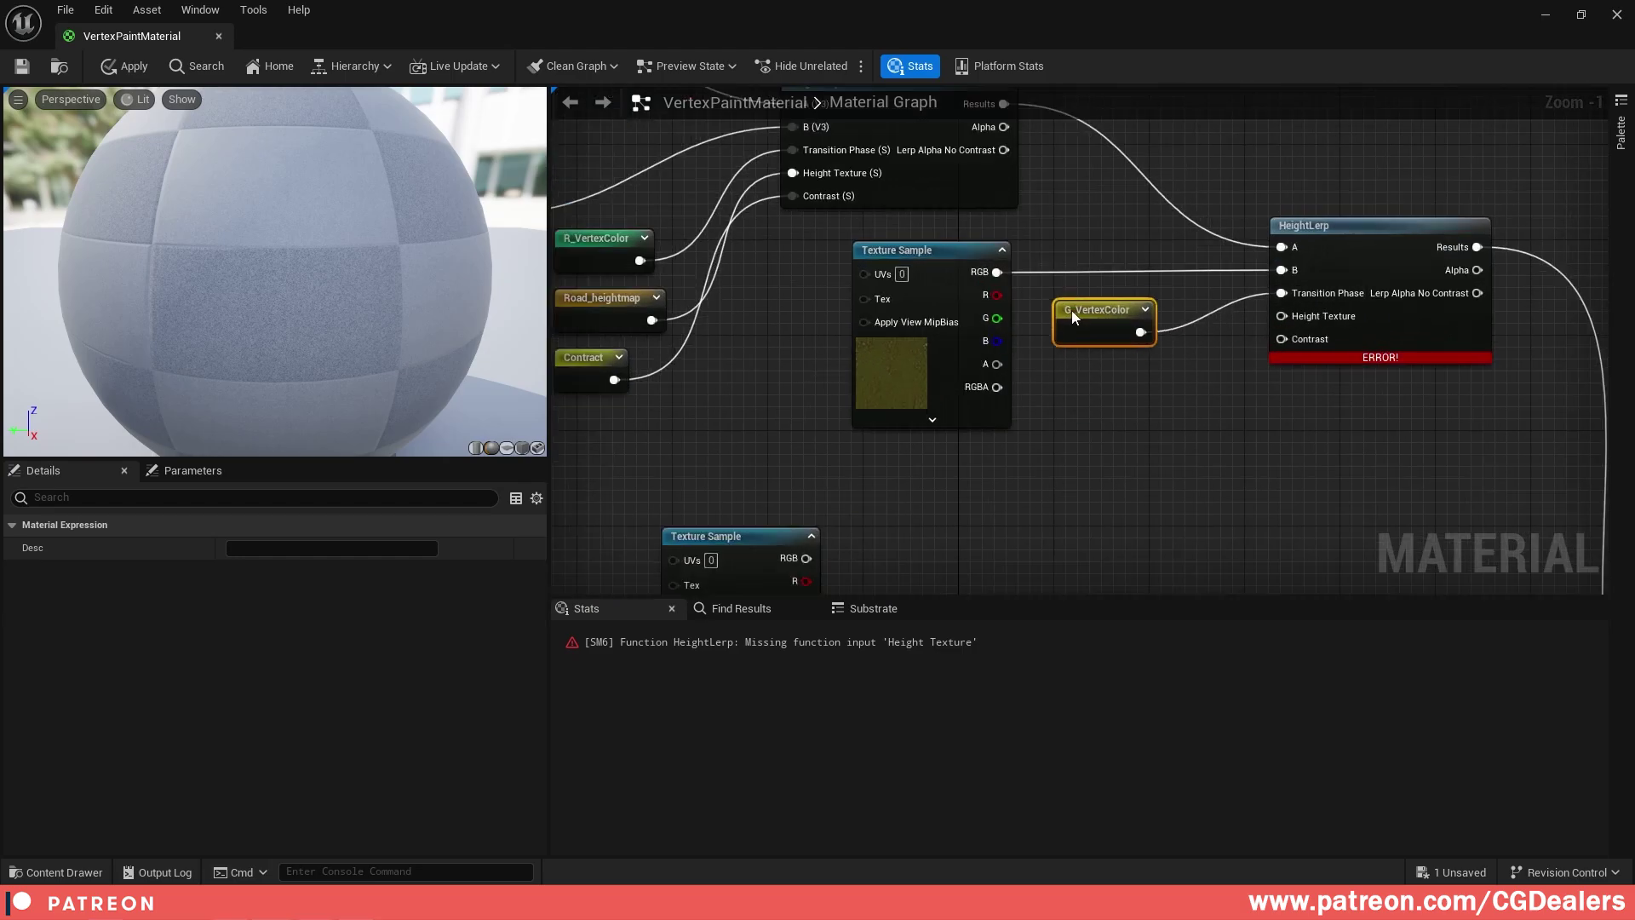
drag(1071, 310, 1069, 310)
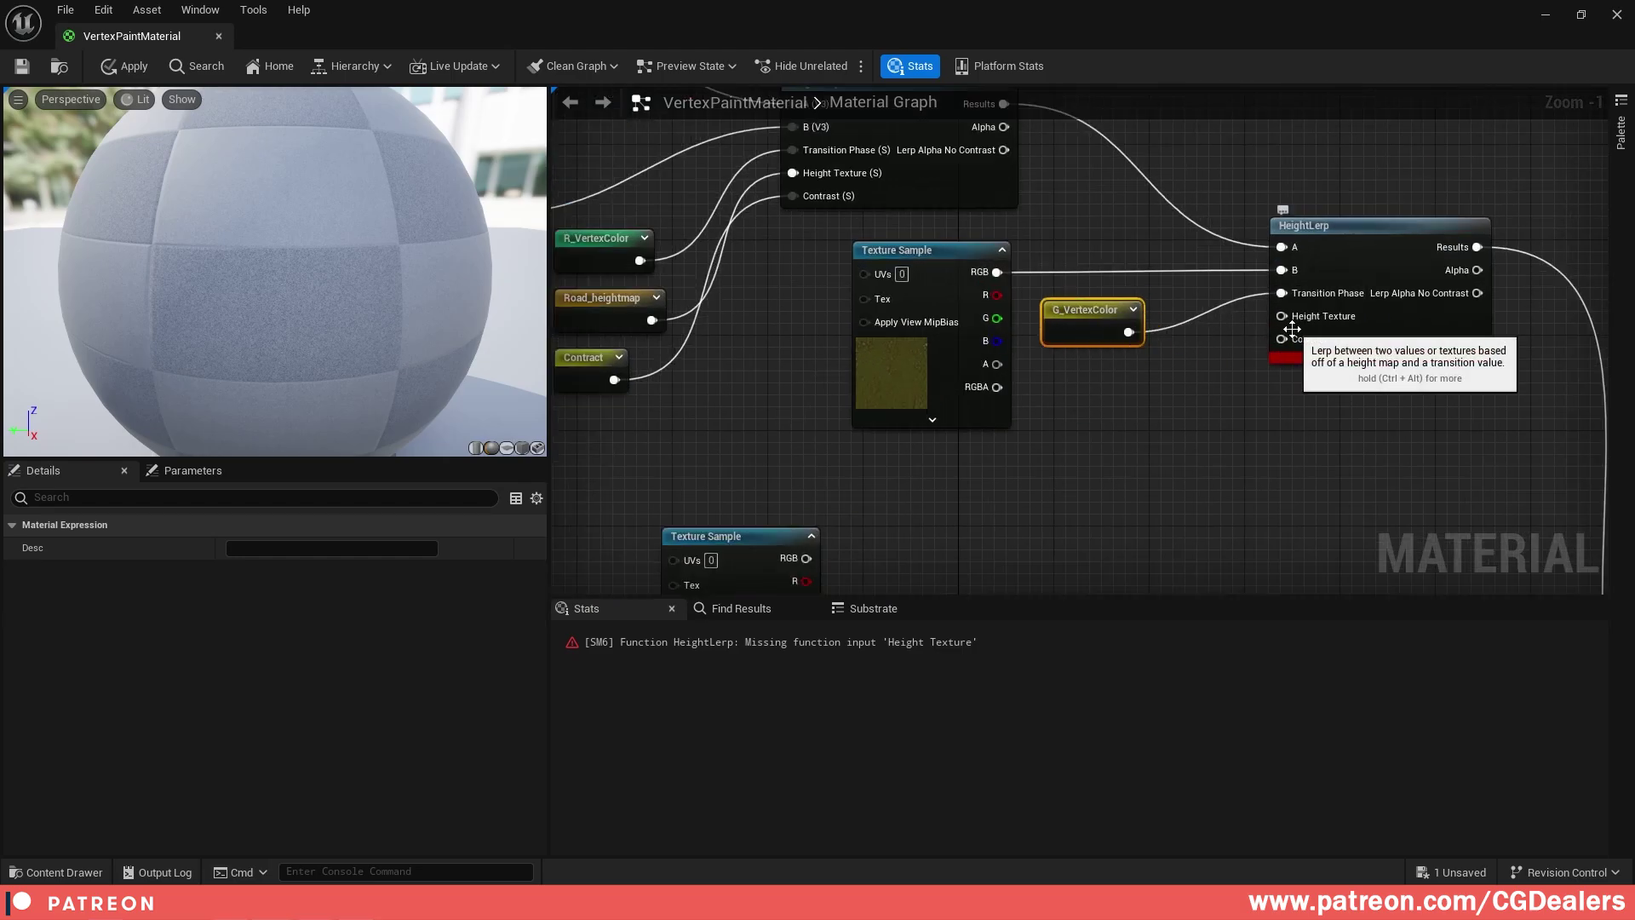
- Add a Road_heightmap reroute below G_VertexColor and connect it to the second HeightLerp's Height Texture input
right_click(1059, 422)
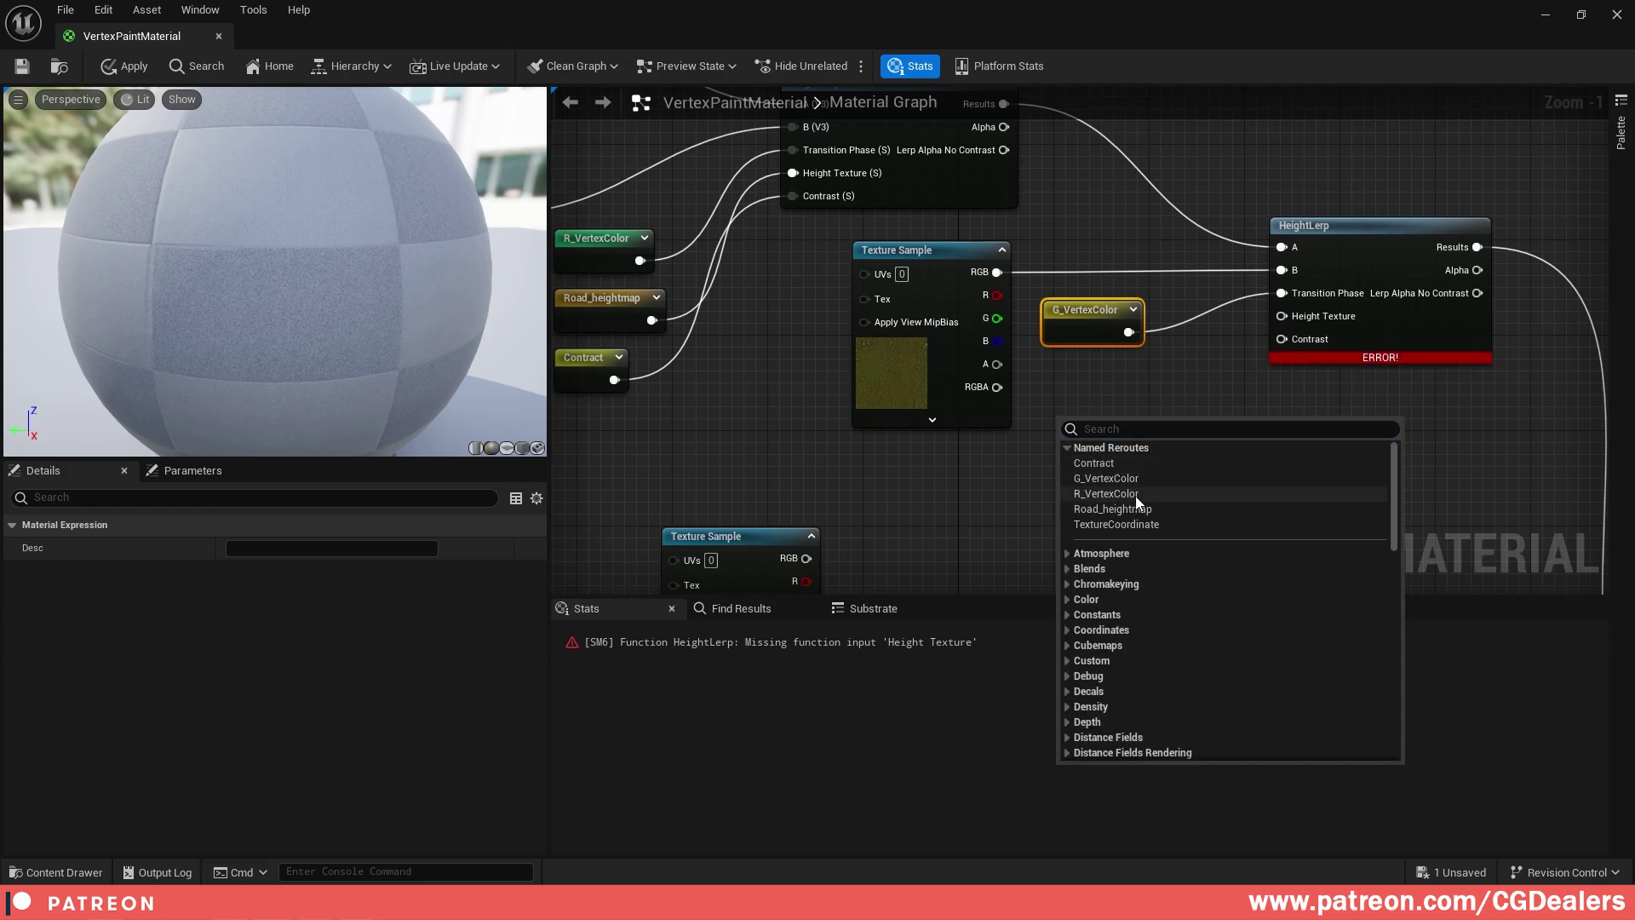
click(1112, 508)
drag(1101, 421, 1288, 319)
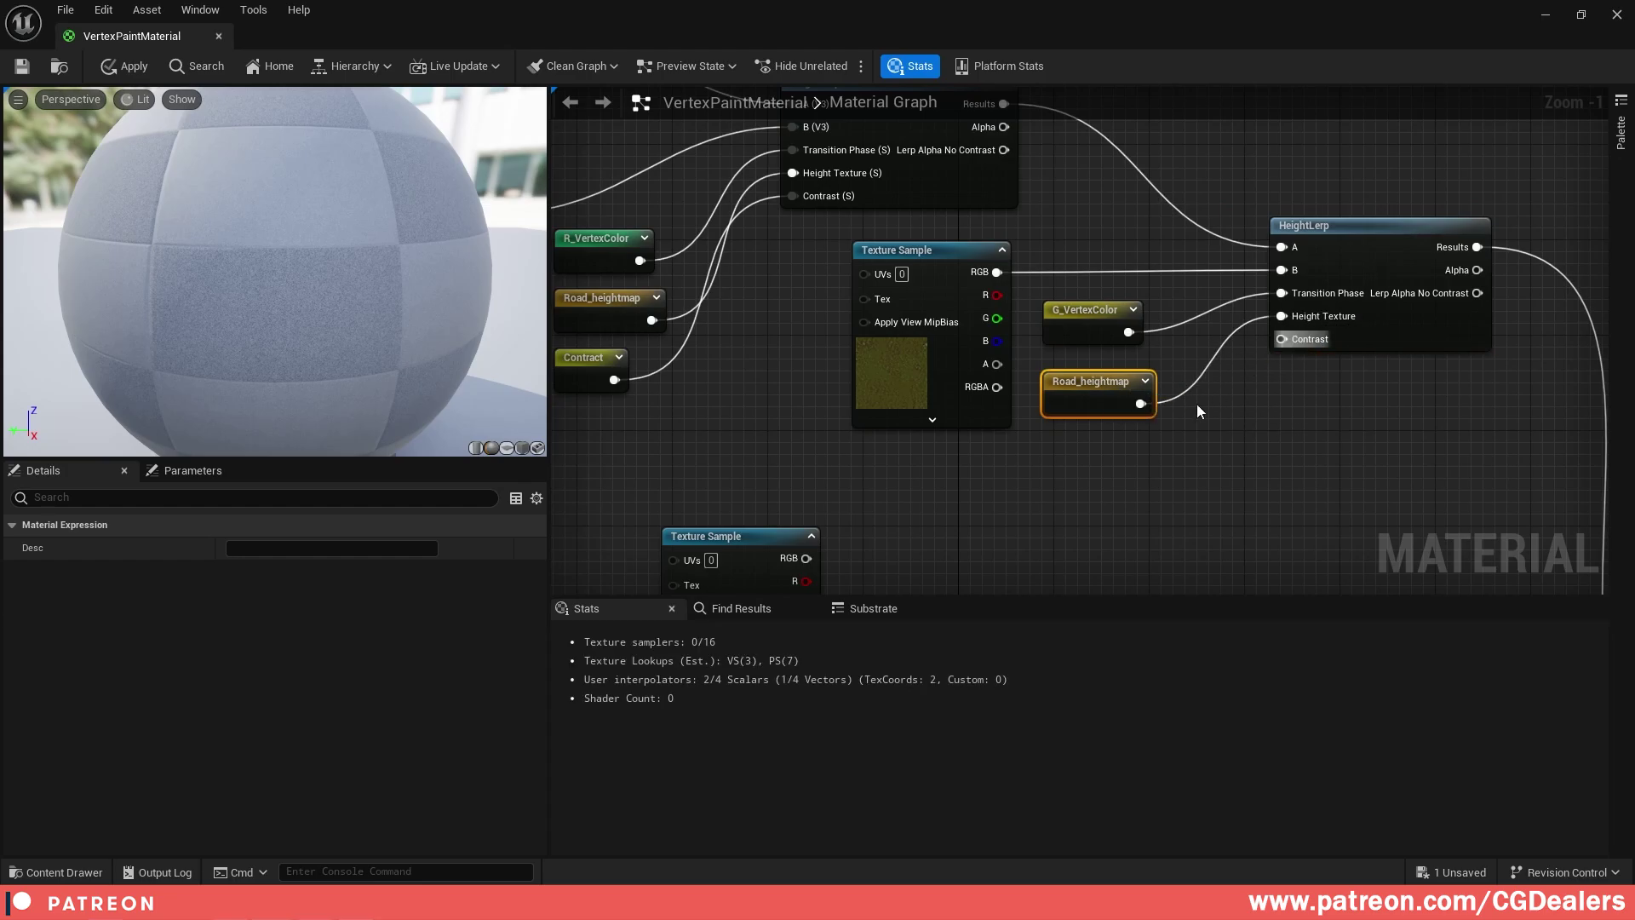
- Add a Contract reroute below Road_heightmap and connect it to the second HeightLerp's Contrast input
right_drag(1034, 505, 1070, 473)
right_click(1104, 428)
click(1154, 475)
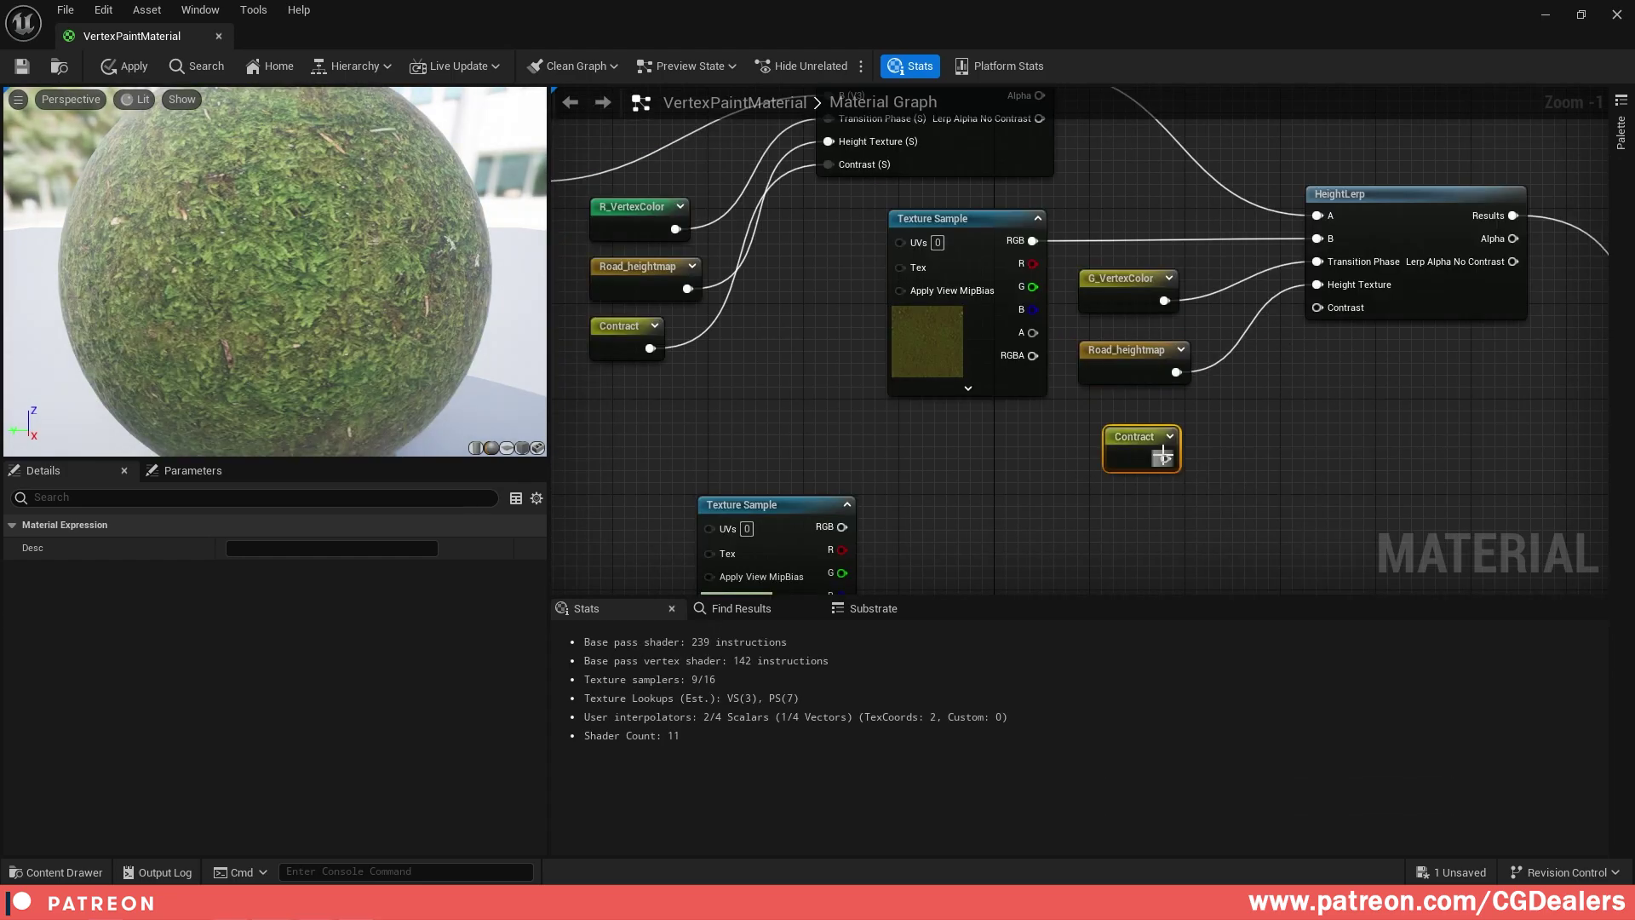
drag(1155, 445, 1317, 307)
- Duplicate the TextureCoordinate reroute beside the mossy rock colour sample and connect it to that sample's UVs
right_drag(840, 464, 883, 370)
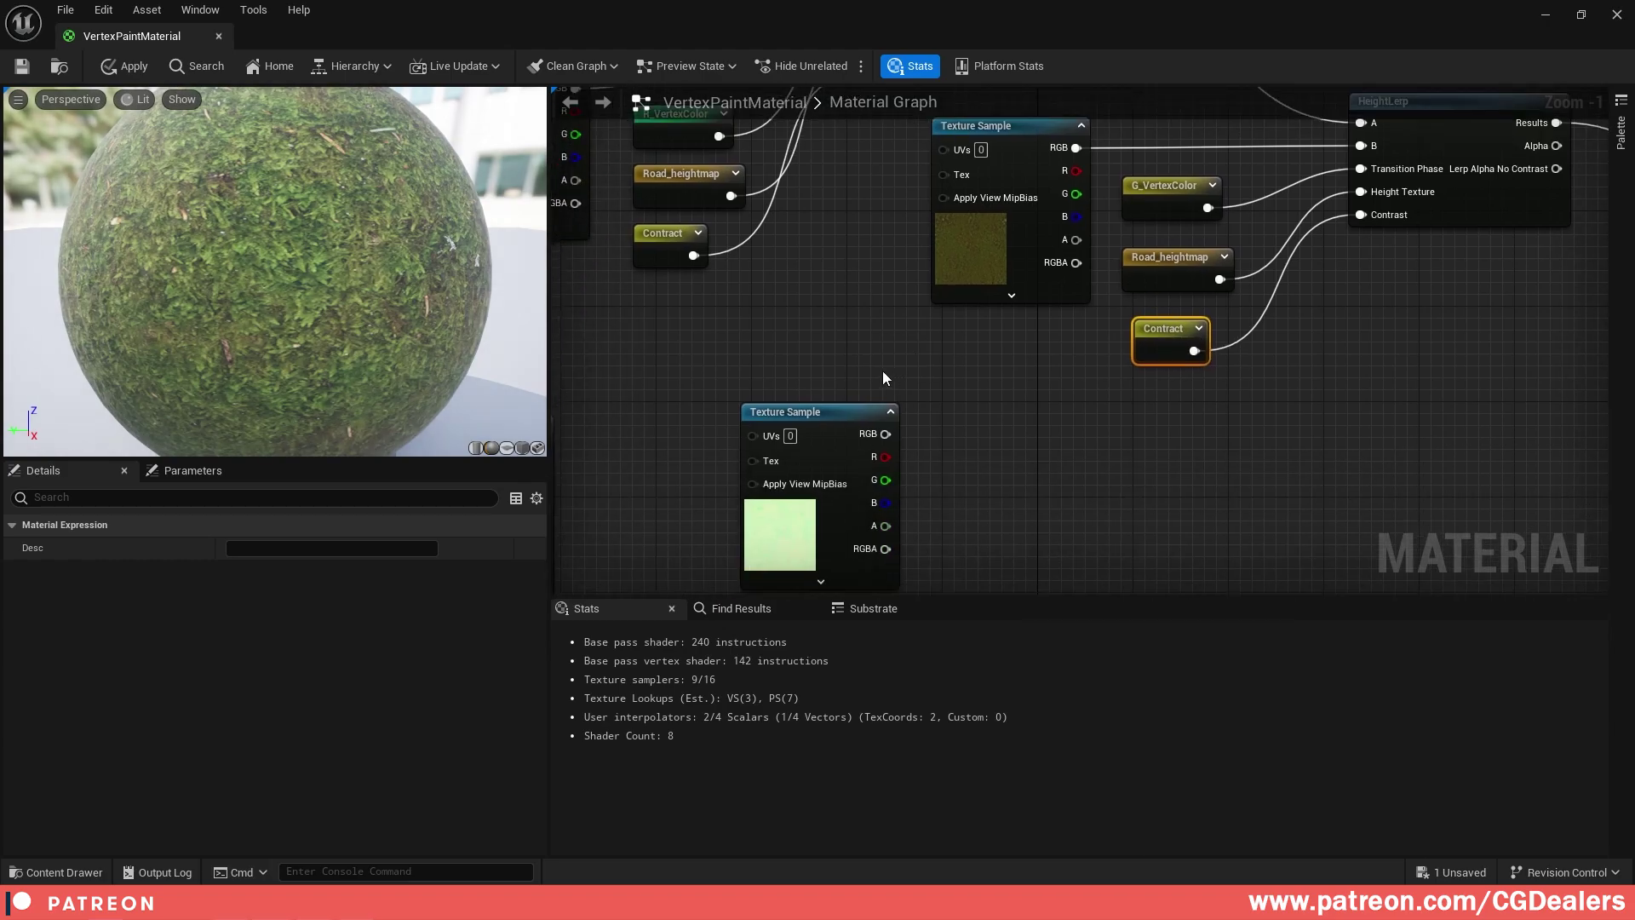
drag(779, 352, 927, 428)
scroll(973, 444, down, 1)
right_drag(1008, 457, 1124, 561)
right_drag(1112, 291, 1183, 378)
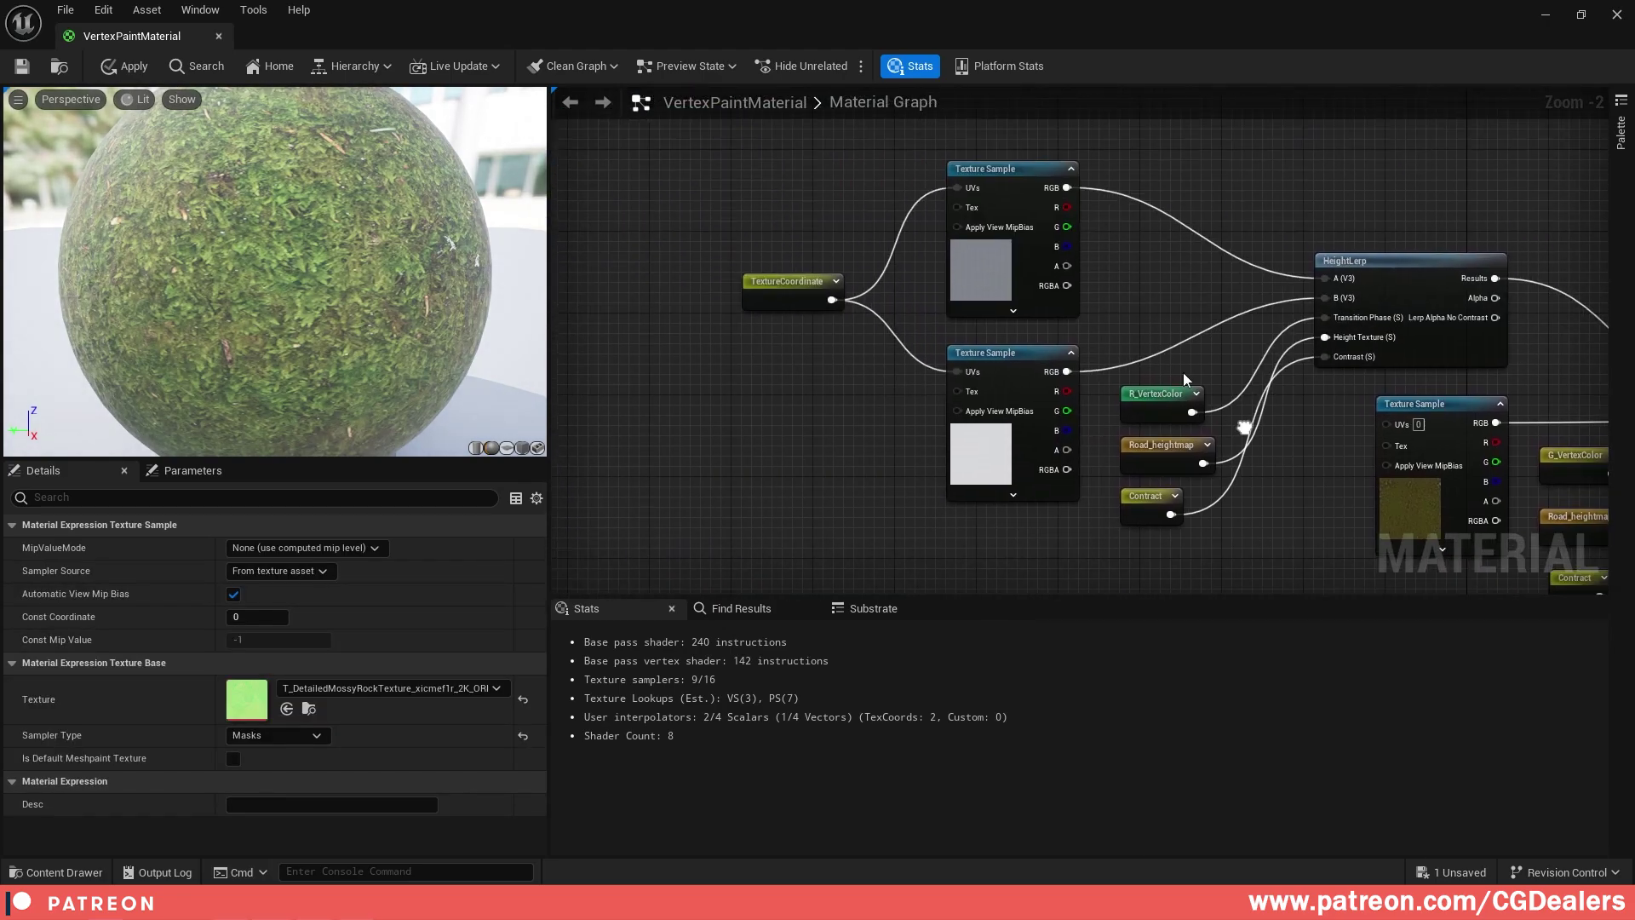
right_drag(758, 294, 674, 206)
drag(657, 195, 1116, 443)
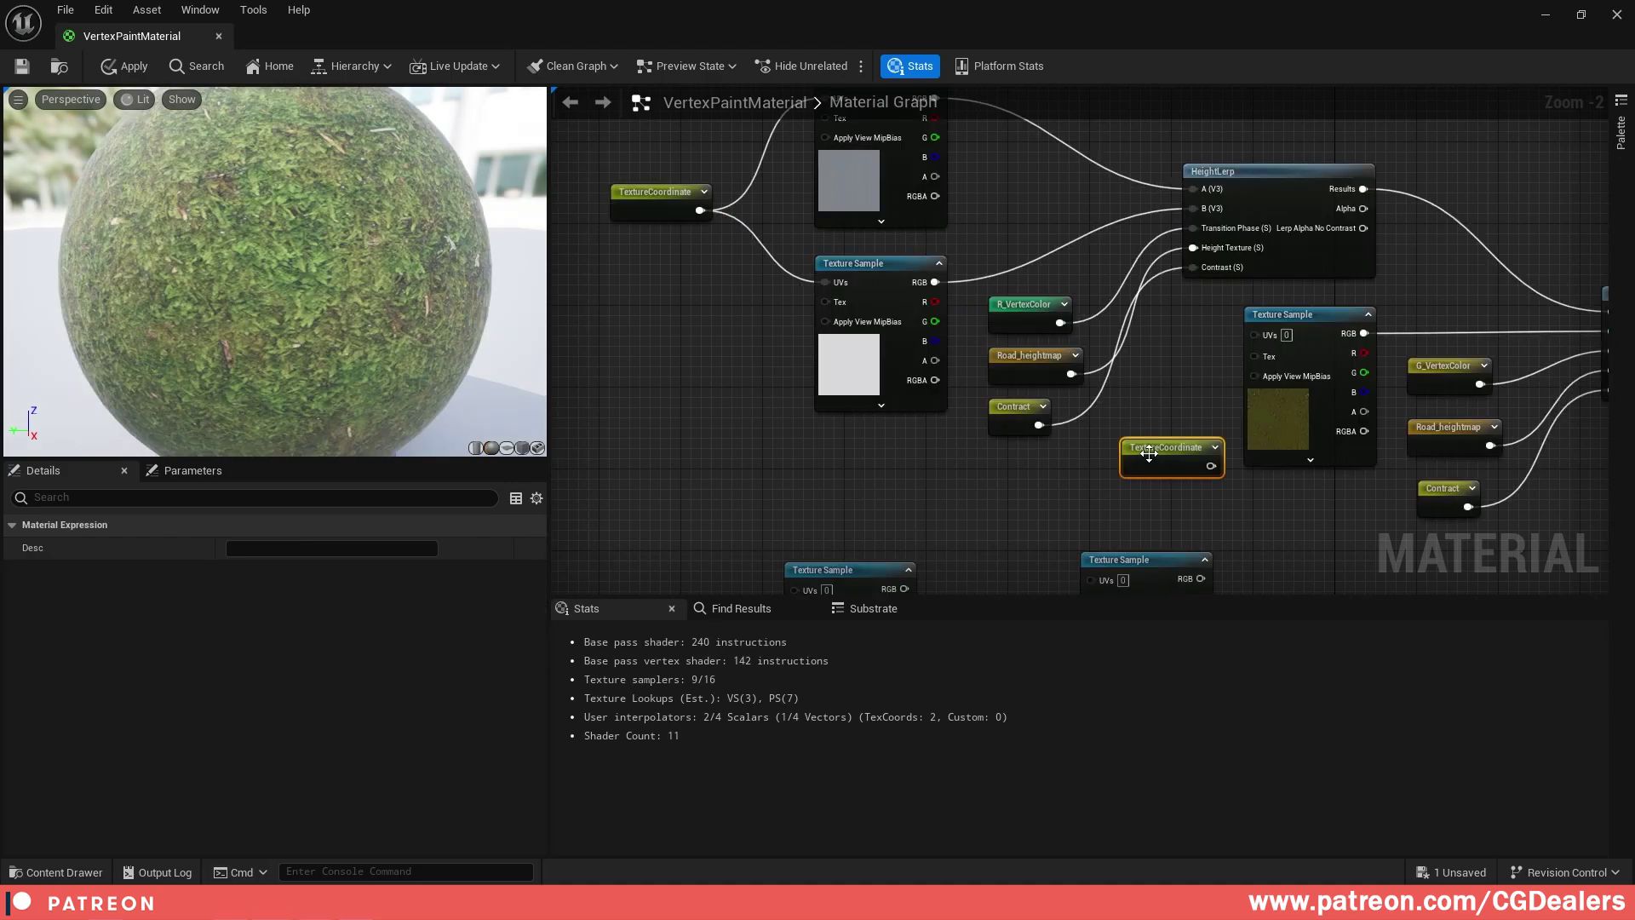
right_drag(1241, 476, 1045, 445)
drag(1016, 435, 1058, 304)
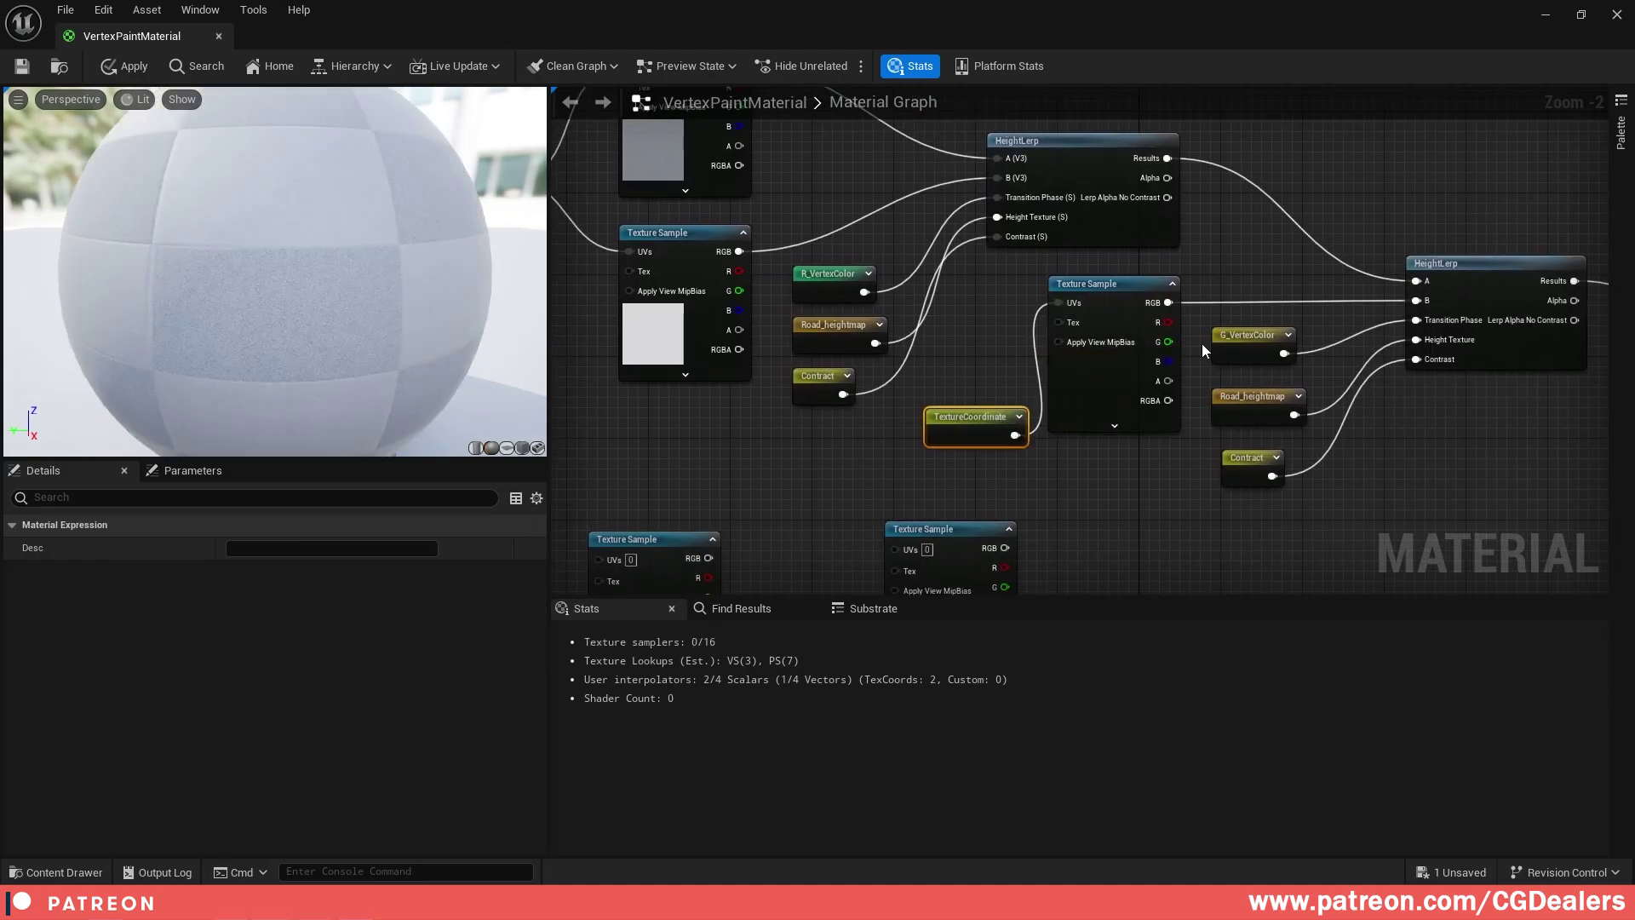
- Space out the mossy rock colour sample and second HeightLerp group, align TextureCoordinate with the UVs input, and move the material output farther away
scroll(1202, 344, down, 2)
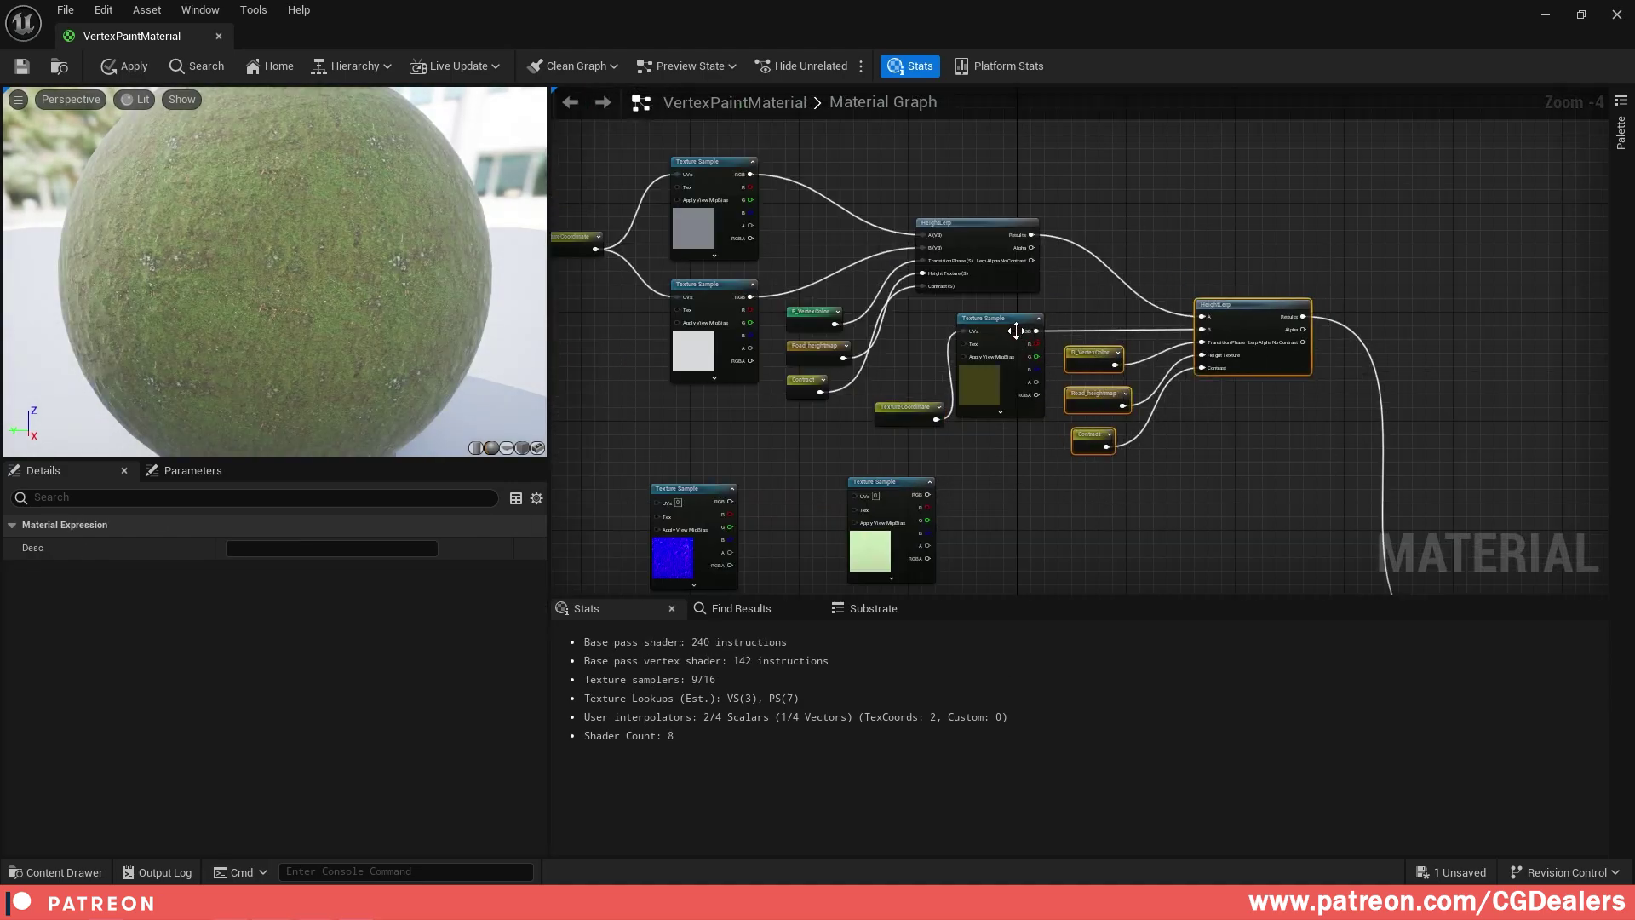
drag(1011, 320, 1092, 321)
click(1008, 441)
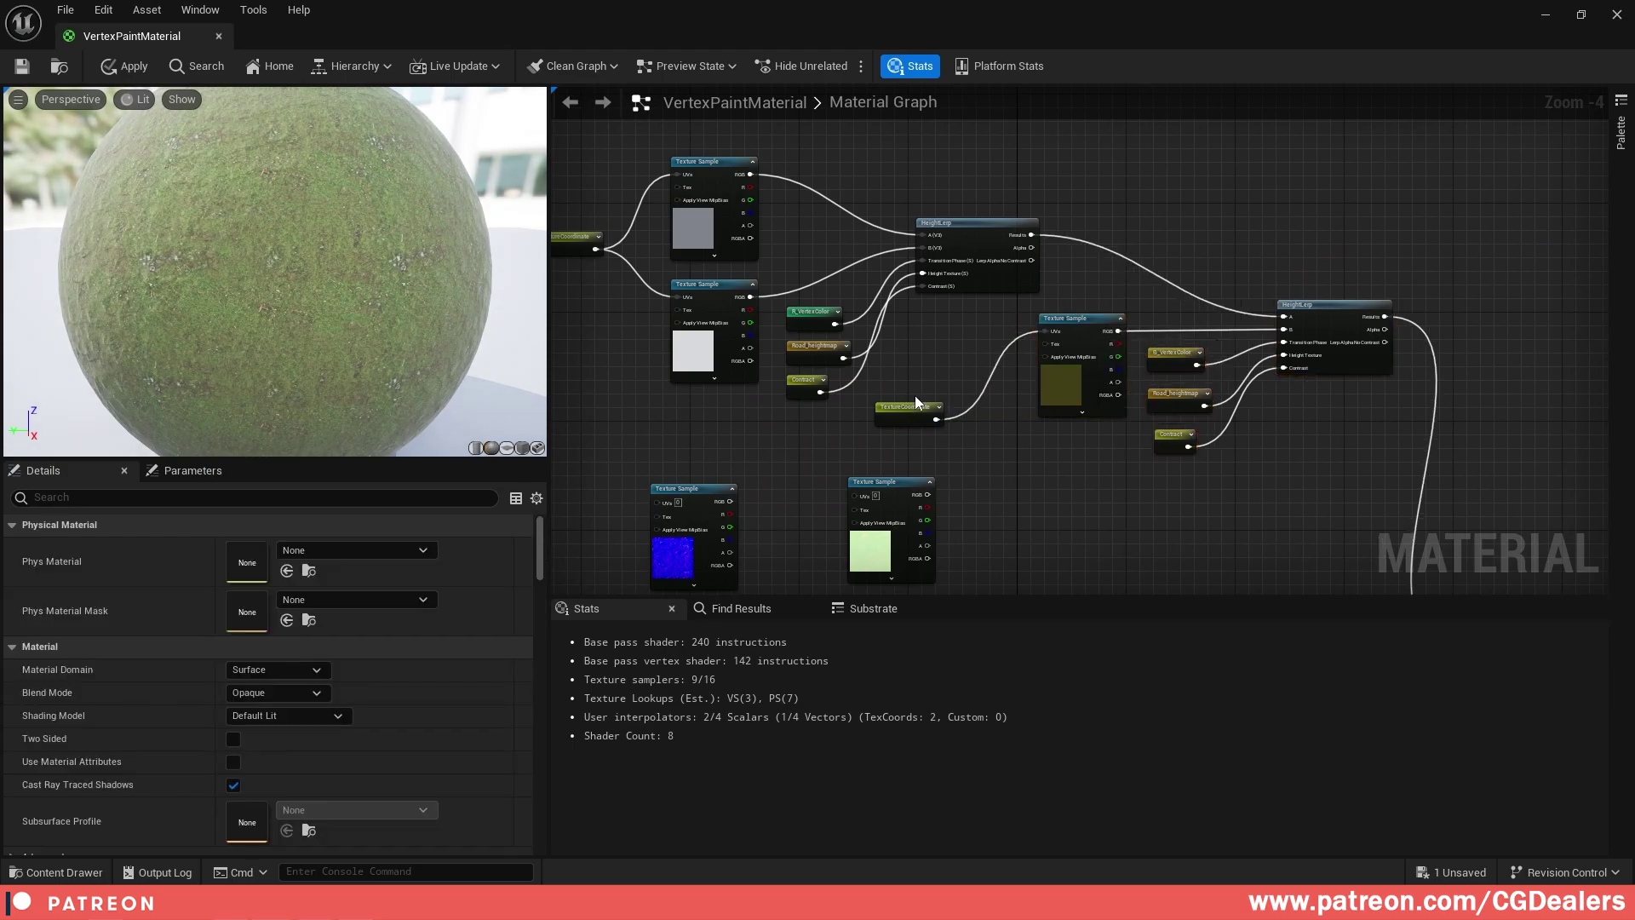
drag(915, 402, 953, 329)
key(Home)
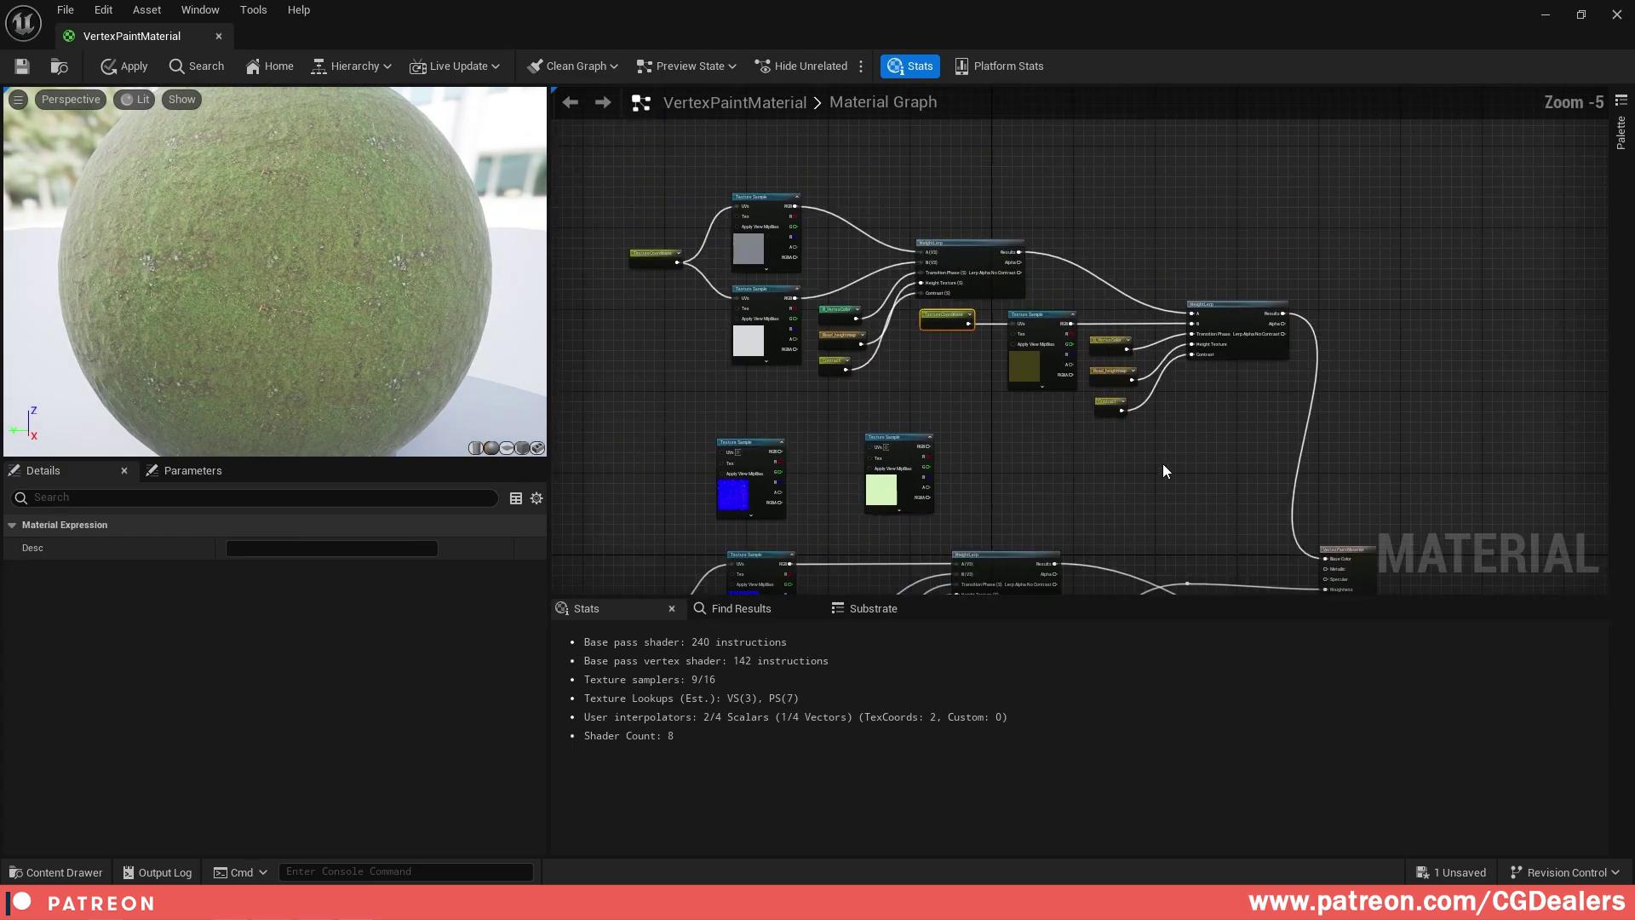
drag(1229, 376, 1336, 375)
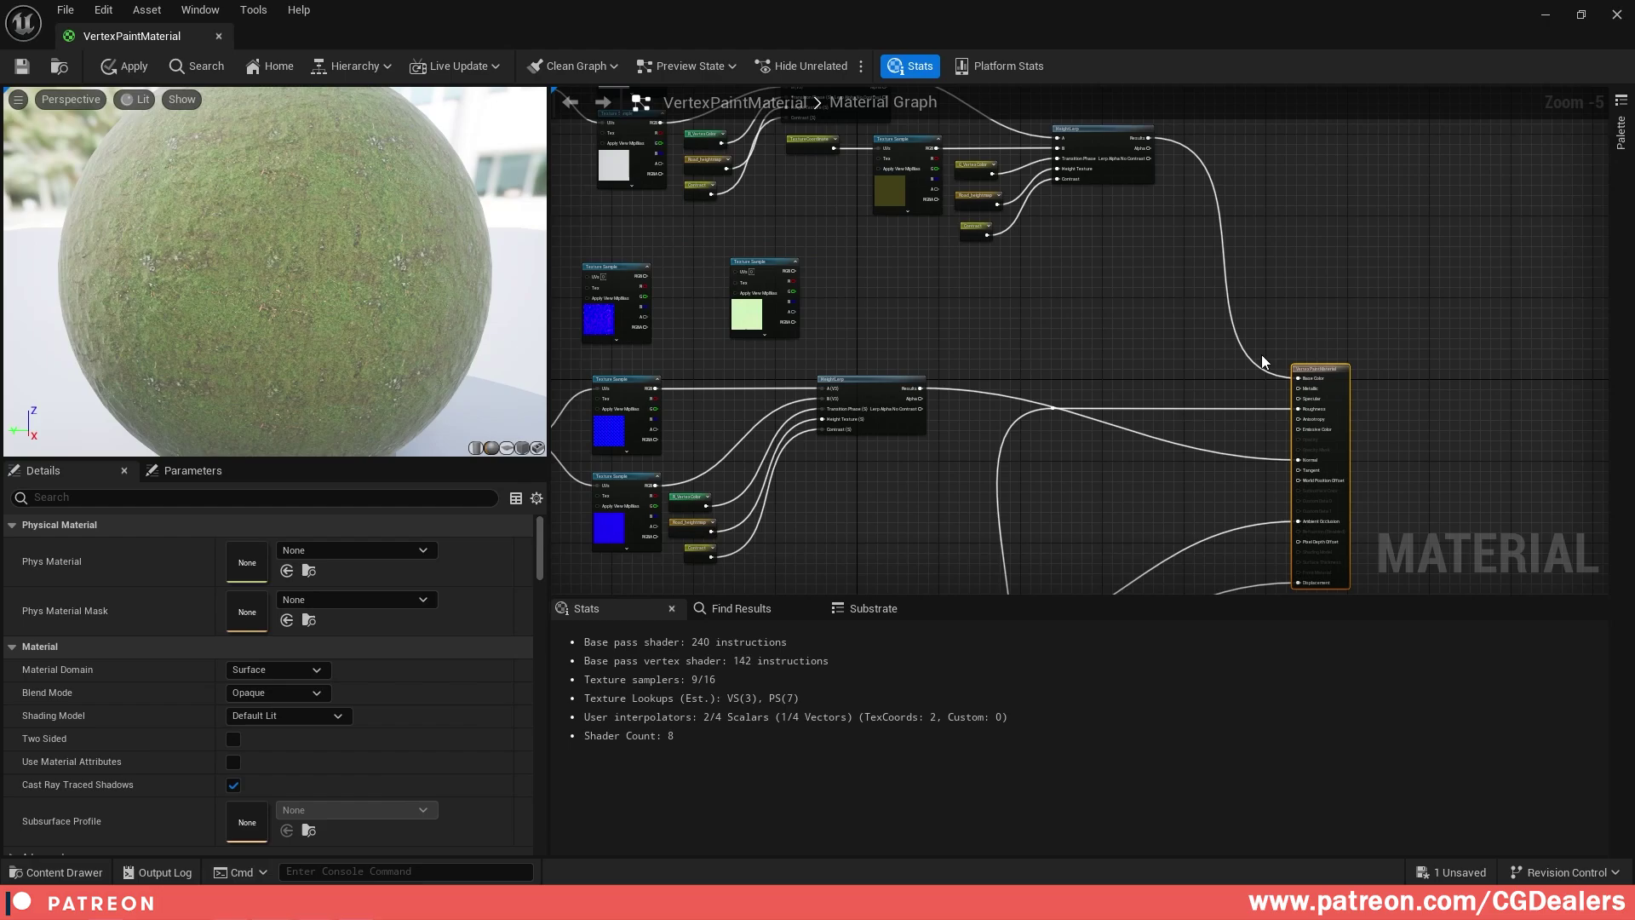
- Disconnect the normal HeightLerp from the material's Normal input and place the mossy rock normal sample below that HeightLerp
right_drag(1041, 250, 1255, 294)
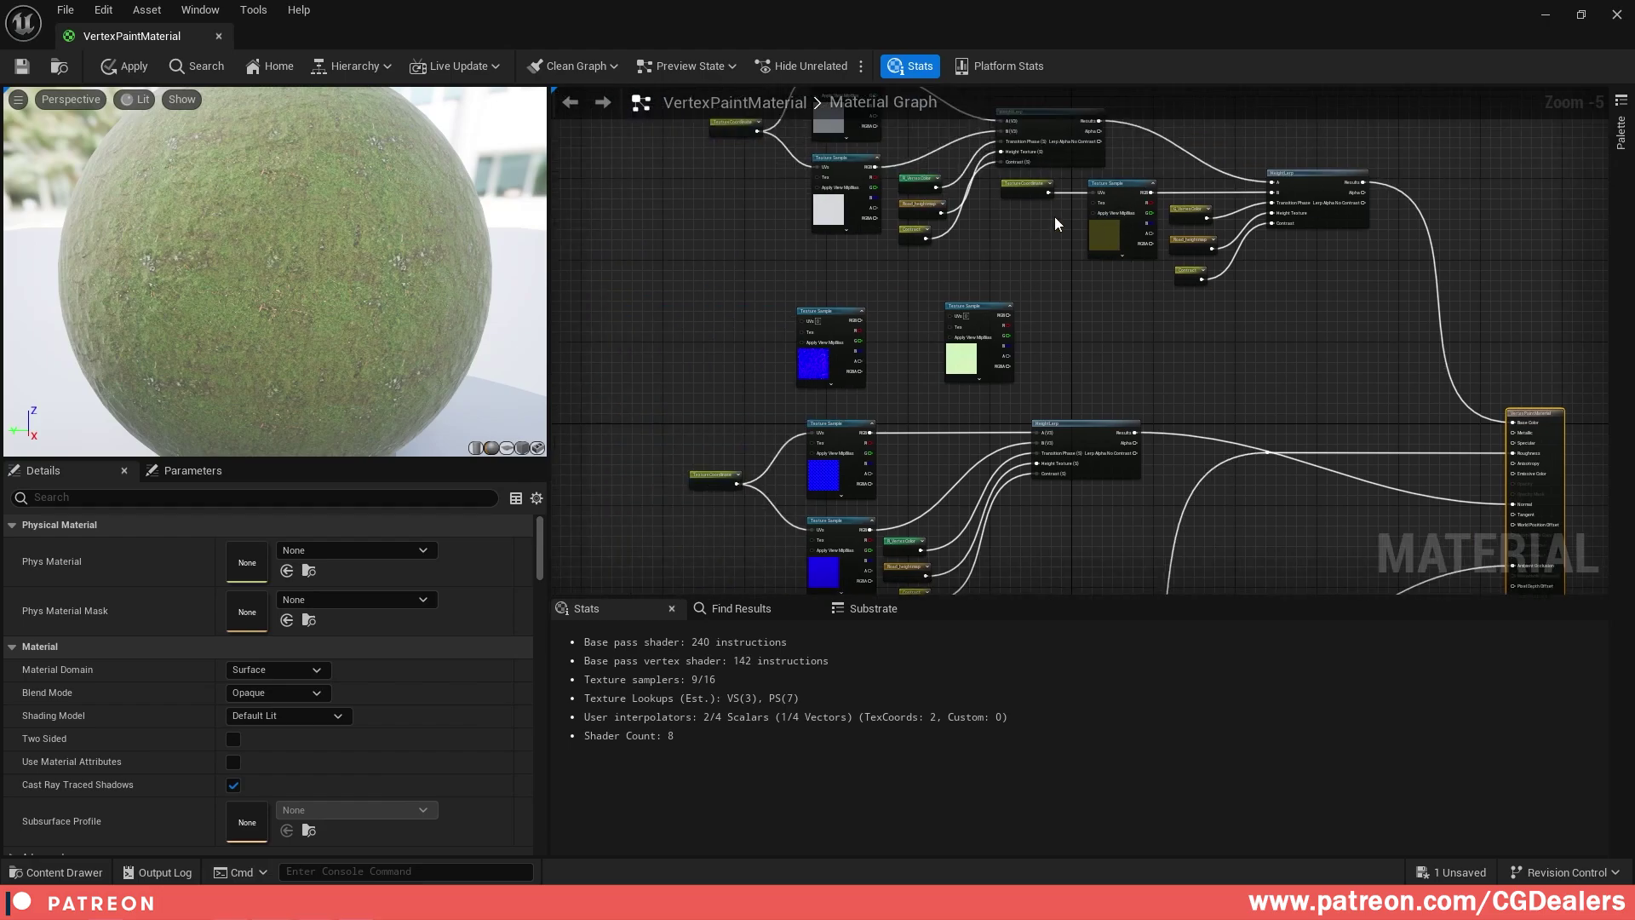
scroll(1054, 219, up, 2)
right_drag(940, 409, 1149, 212)
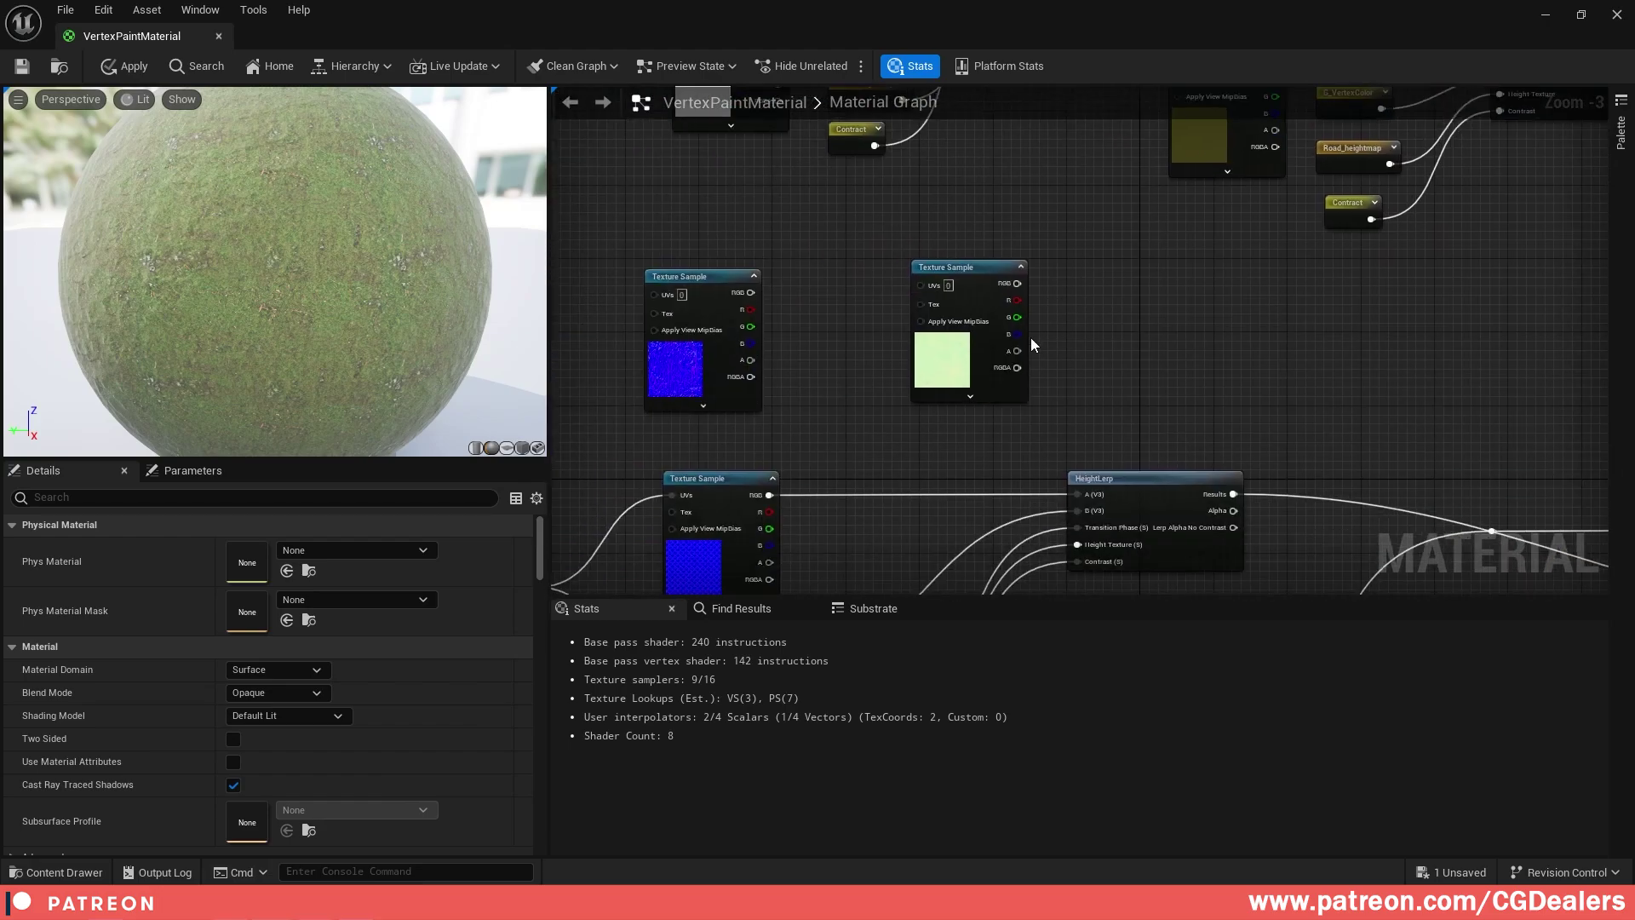
scroll(932, 392, down, 1)
right_drag(928, 383, 982, 228)
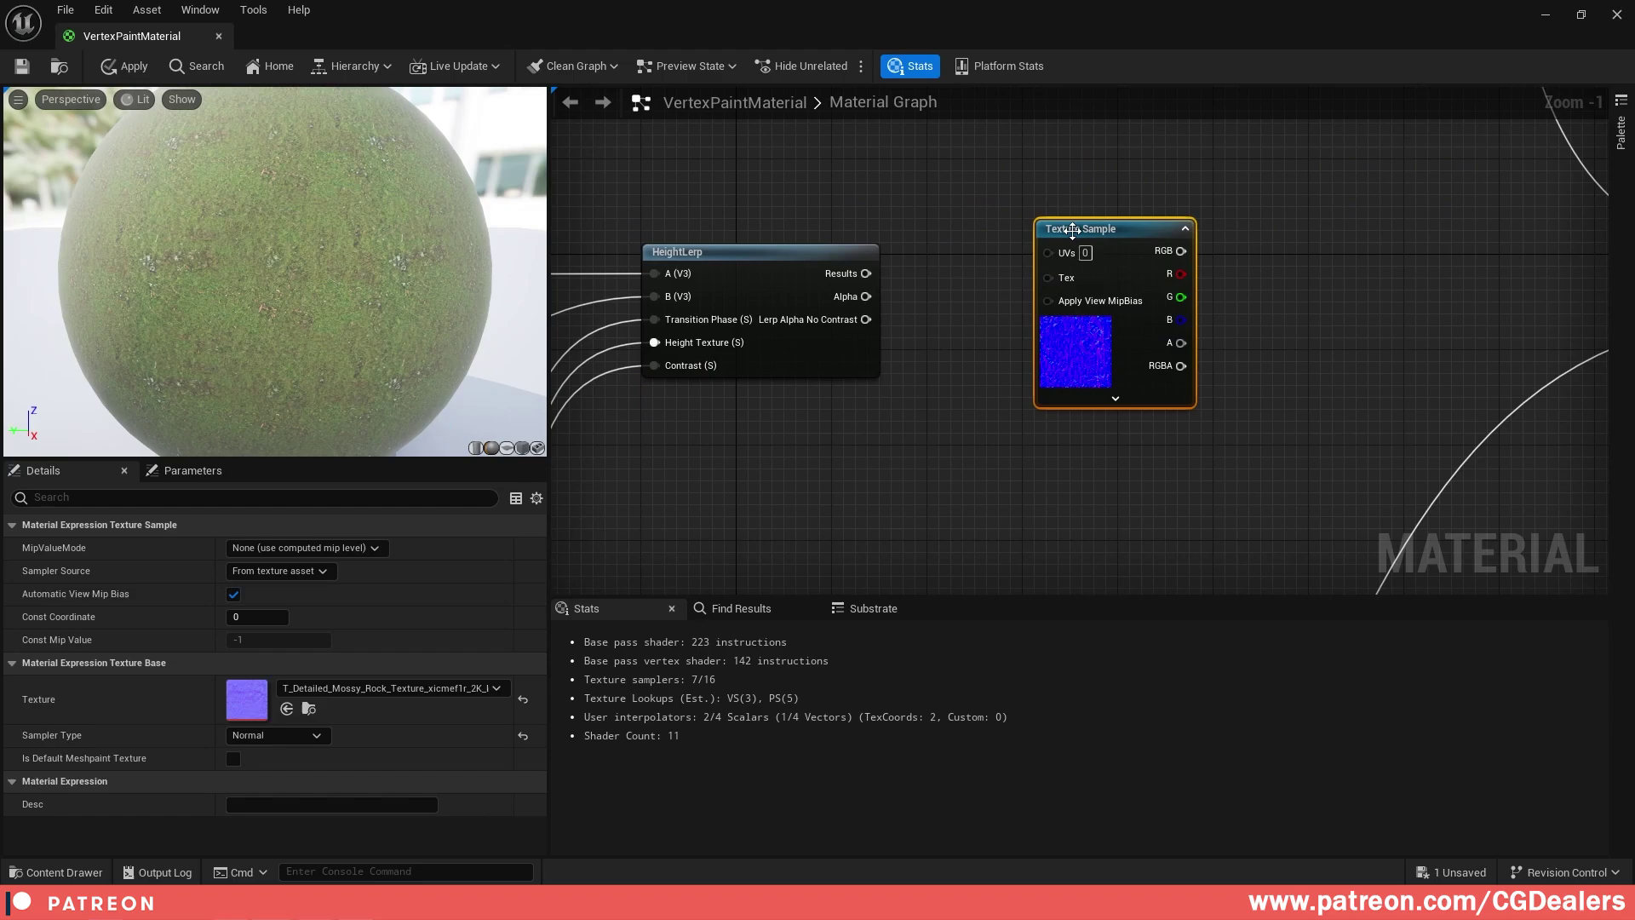
drag(1072, 230, 771, 464)
- Add a TextureCoordinate reroute beside the mossy rock normal sample and connect it to the sample's UVs
scroll(851, 379, down, 3)
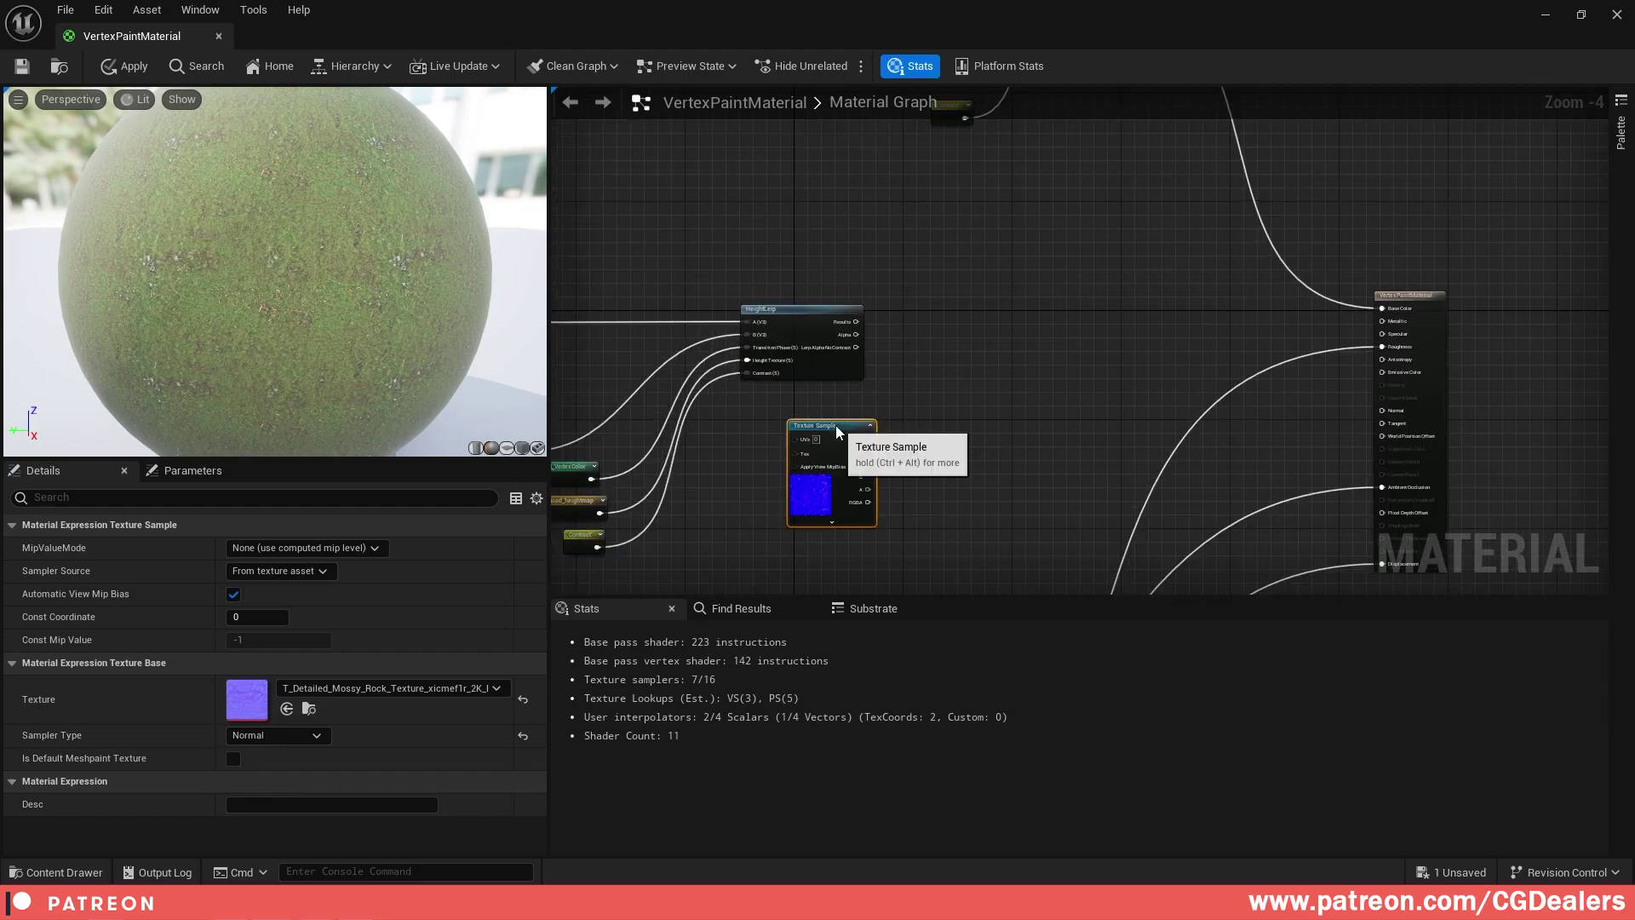
right_drag(1027, 184, 992, 425)
click(704, 242)
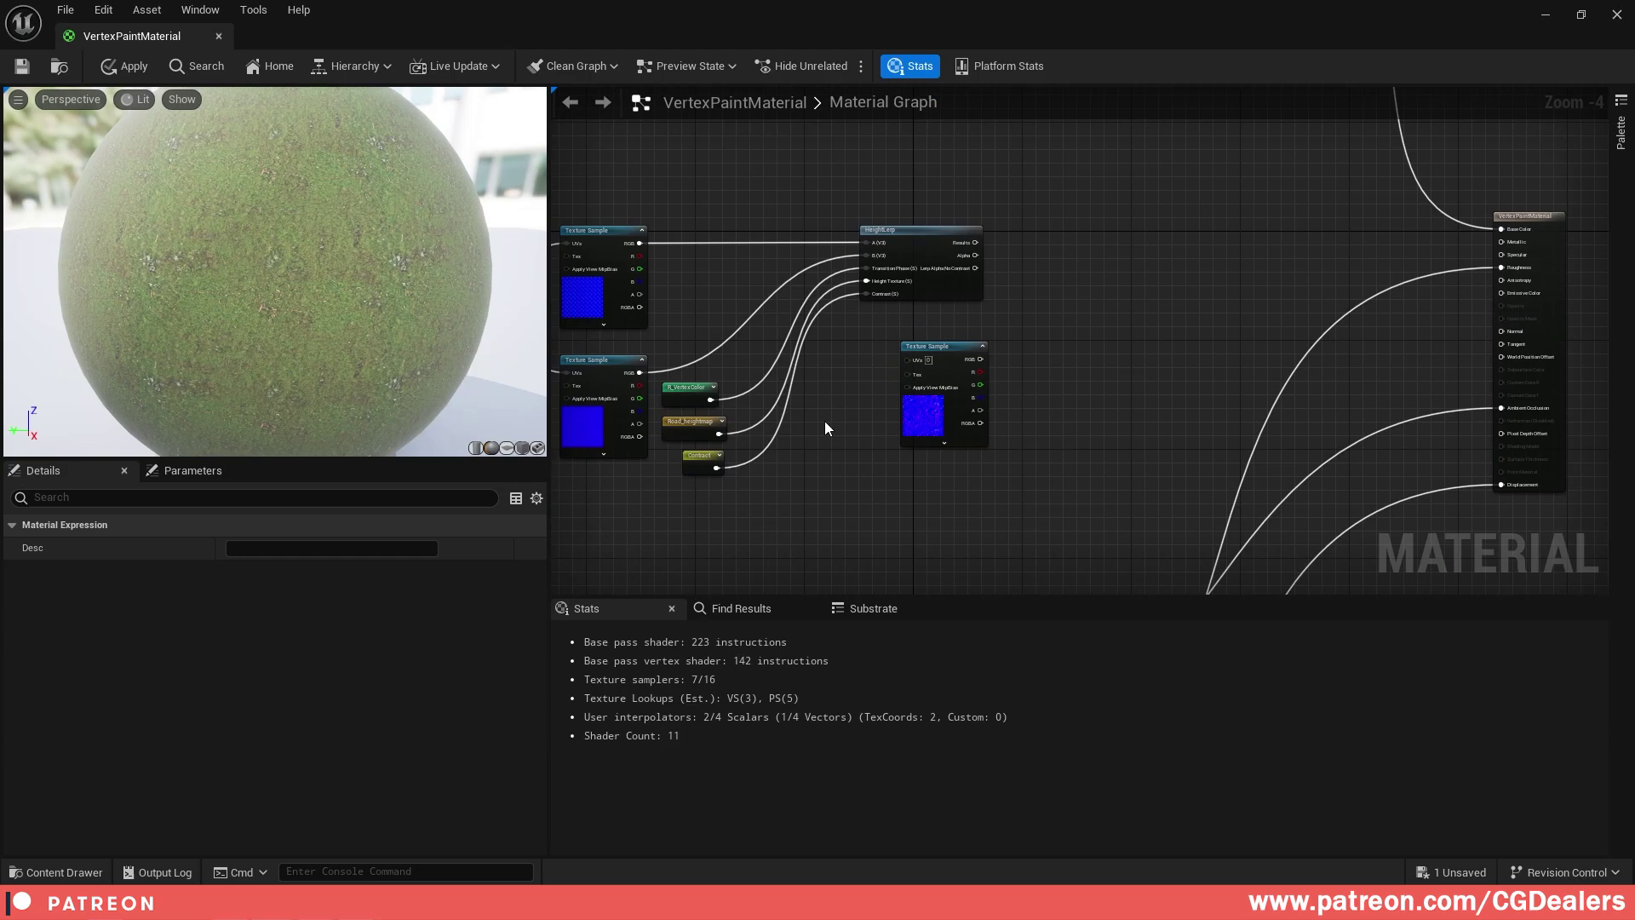
drag(824, 421, 986, 357)
- Duplicate the second colour HeightLerp with its G_VertexColor, Road_heightmap and Contract reroutes, placing the copies beside the mossy rock normal sample
right_drag(1170, 244, 993, 503)
scroll(1046, 310, down, 2)
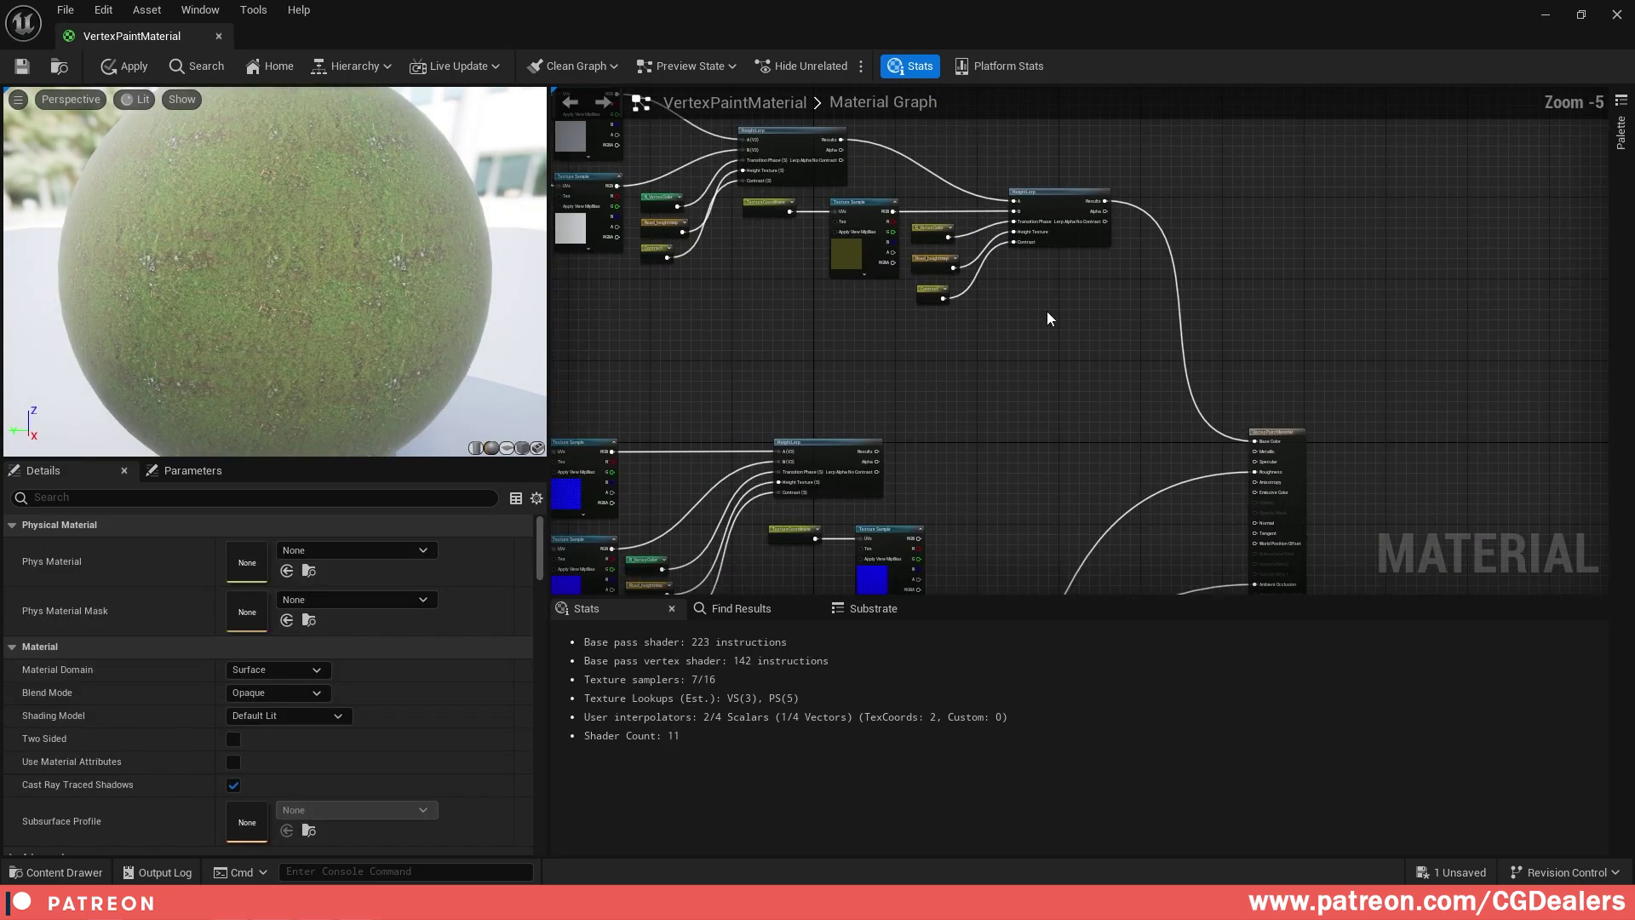
drag(973, 335, 1032, 249)
right_drag(990, 383, 983, 274)
key(ctrl+x)
scroll(971, 302, up, 3)
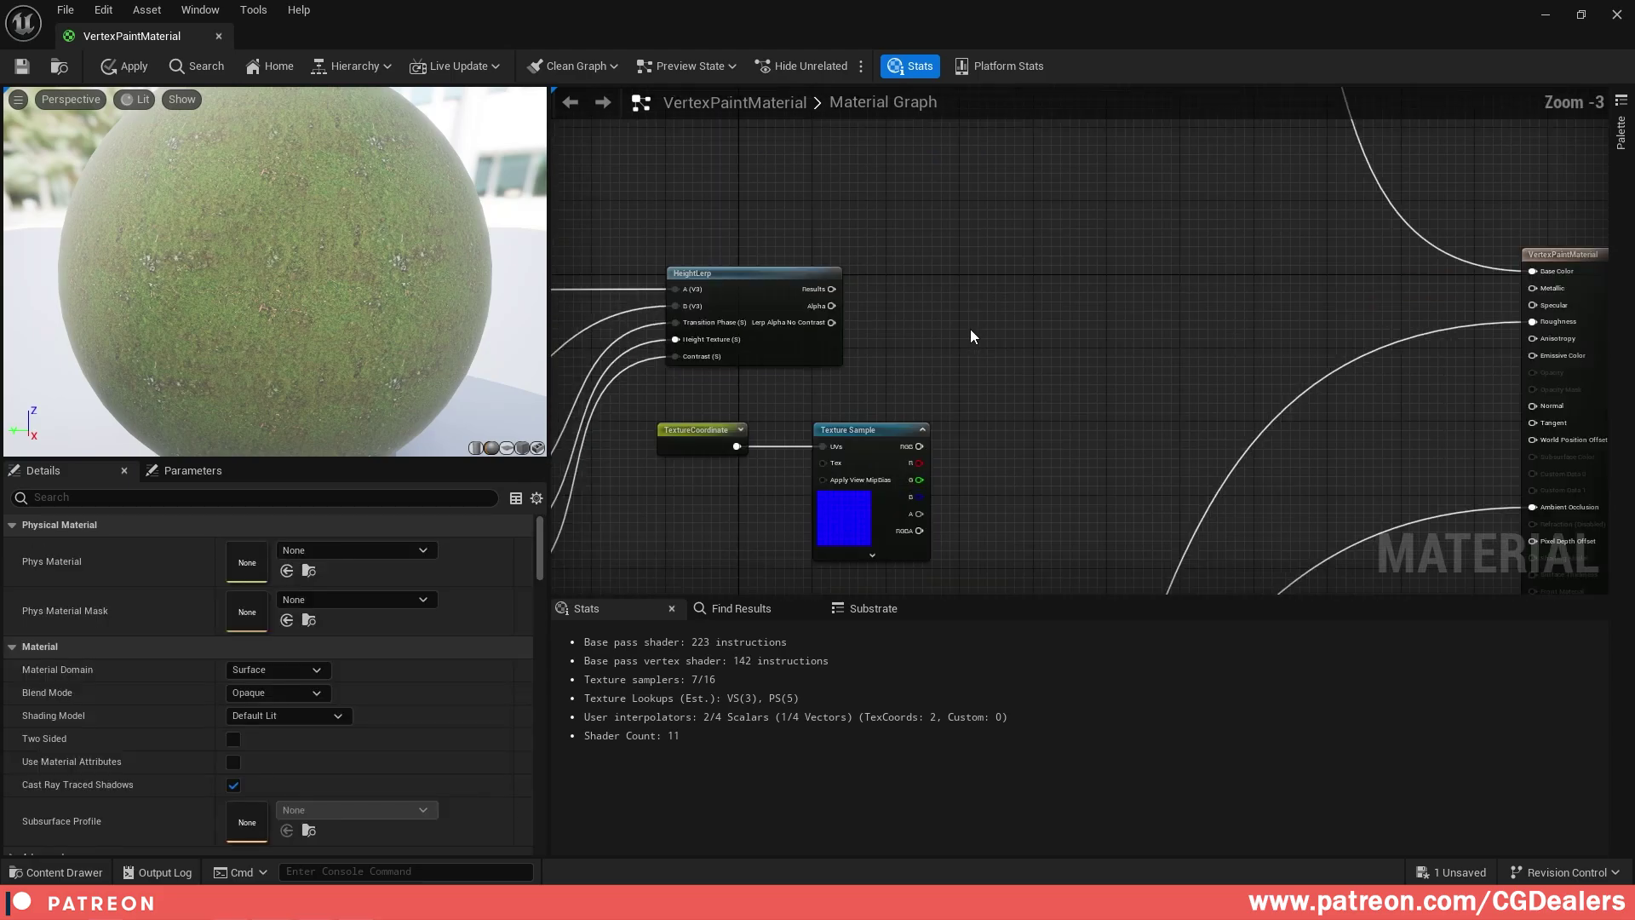
key(ctrl+v)
drag(1173, 246, 1219, 356)
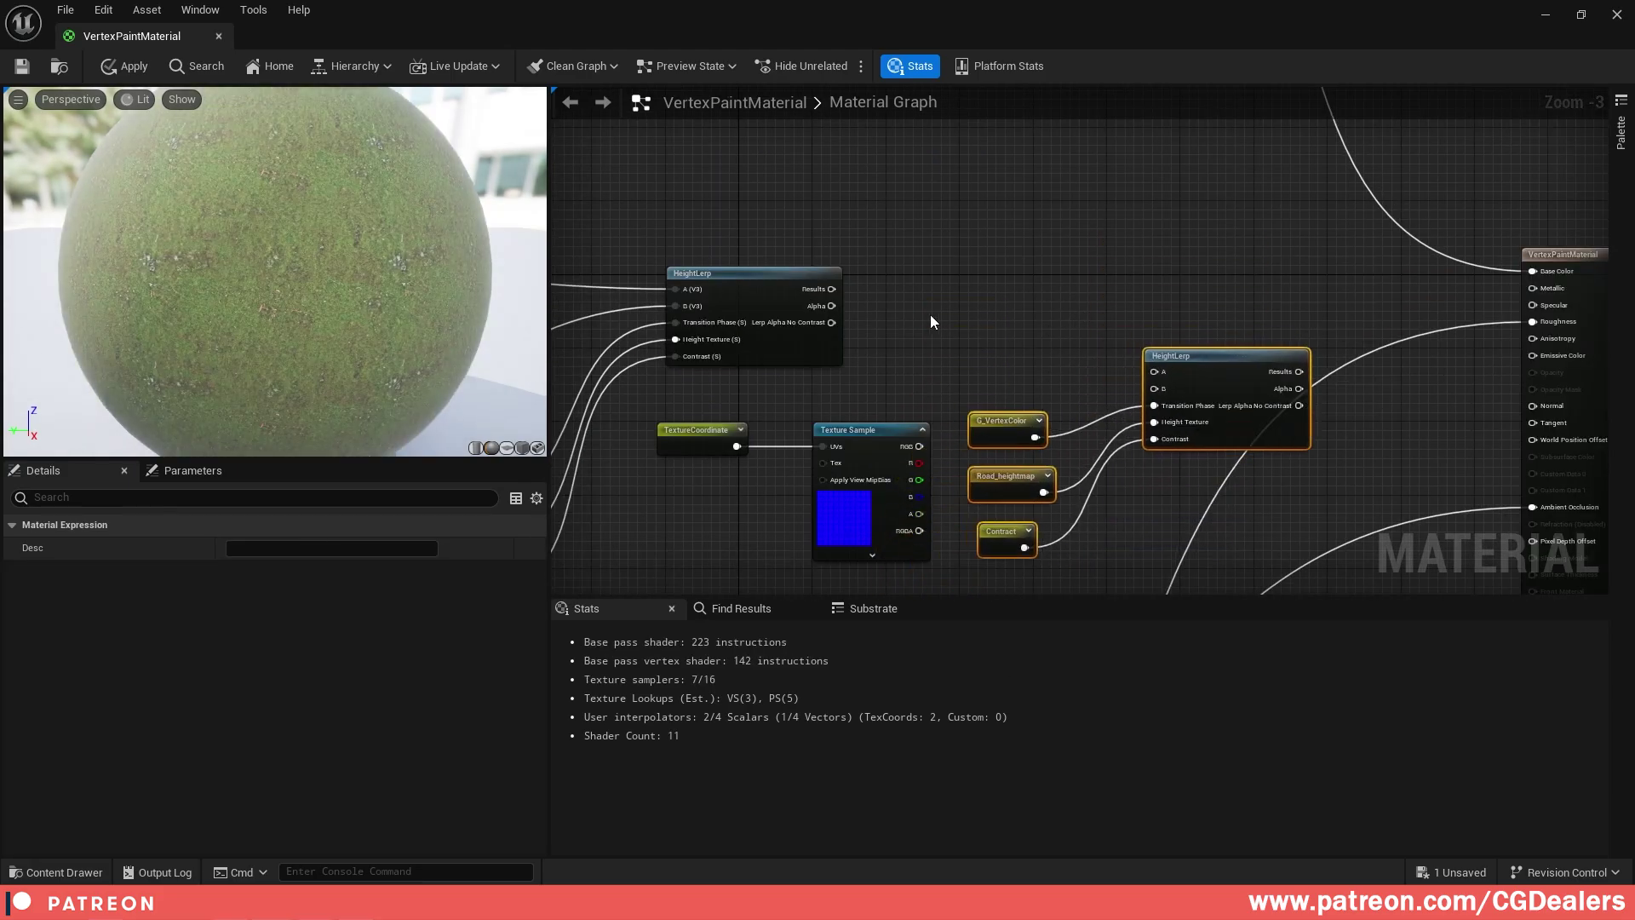
- Connect the first normal HeightLerp's Results to the new HeightLerp's A and the mossy normal RGB to B, aligning the new node with the first
drag(832, 288, 1156, 371)
drag(919, 446, 1012, 381)
drag(1158, 396, 1197, 288)
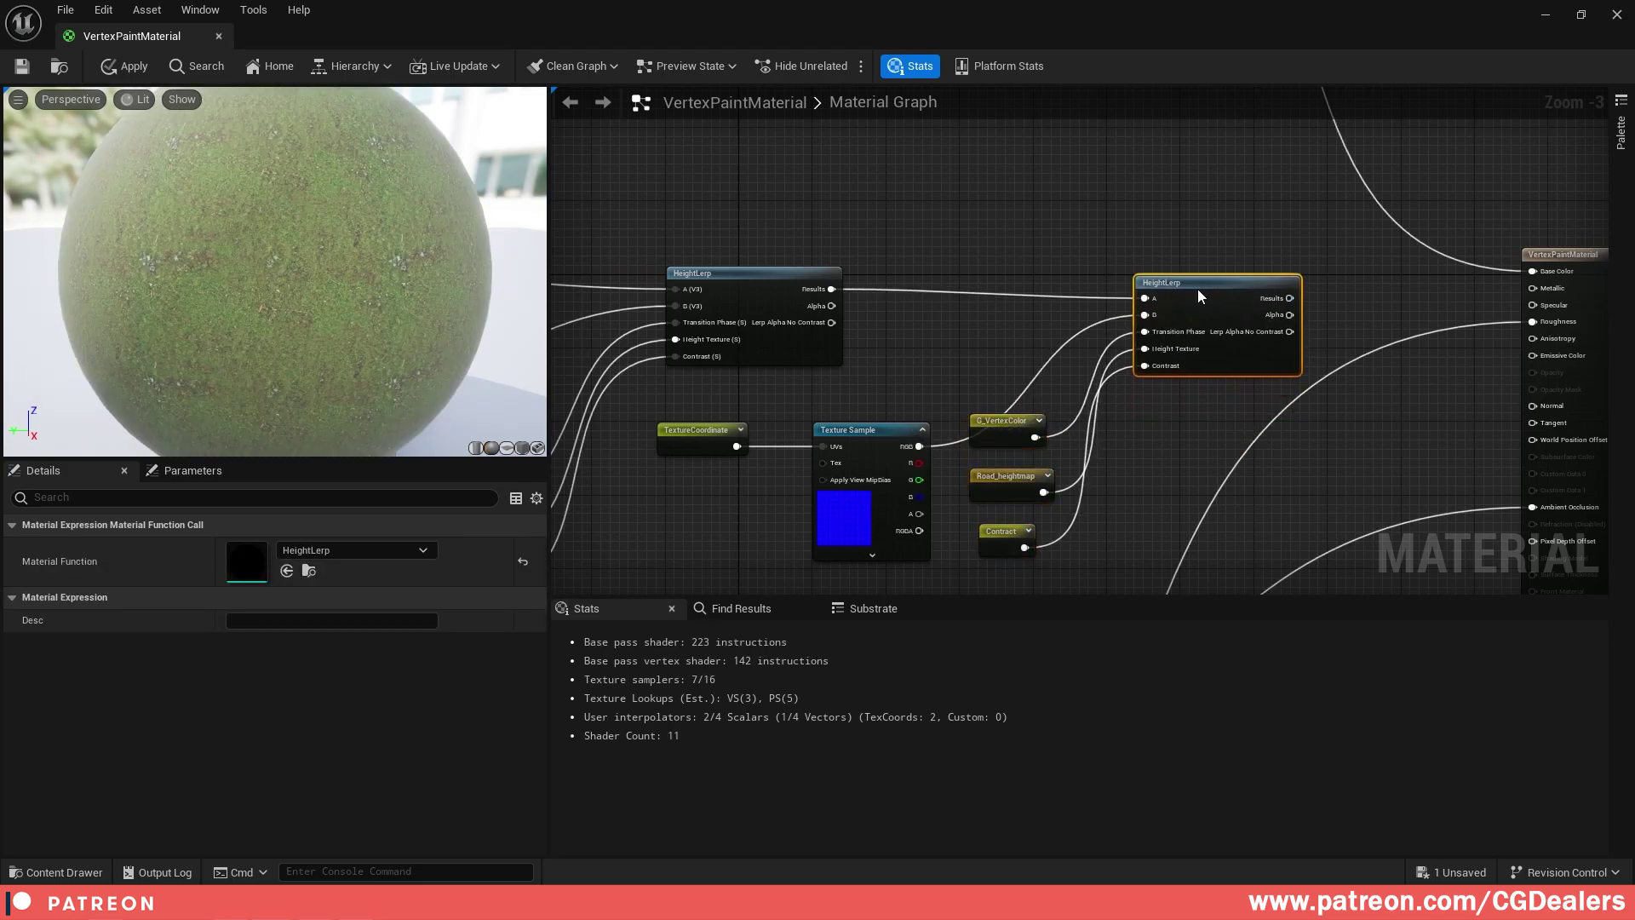
- Place the three reroutes beneath the mossy rock normal sample and connect the new HeightLerp's Results to the material's Normal input
right_drag(1206, 290, 1202, 192)
drag(1017, 487, 908, 494)
right_drag(1098, 361, 1058, 271)
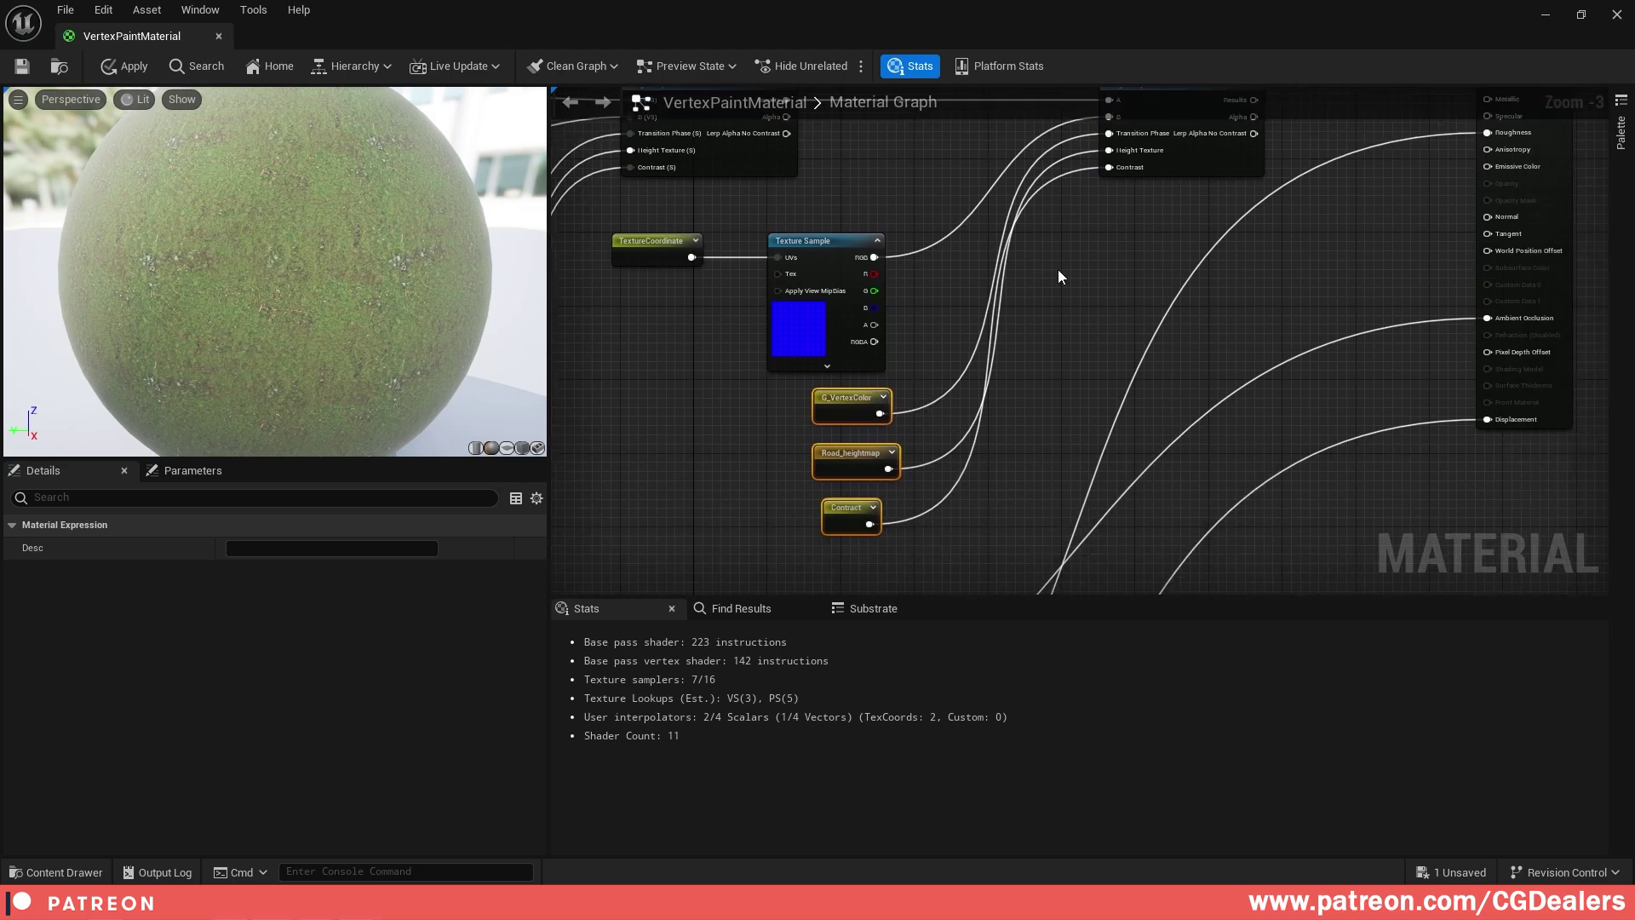
right_drag(1266, 208, 1198, 302)
drag(1184, 195, 1420, 313)
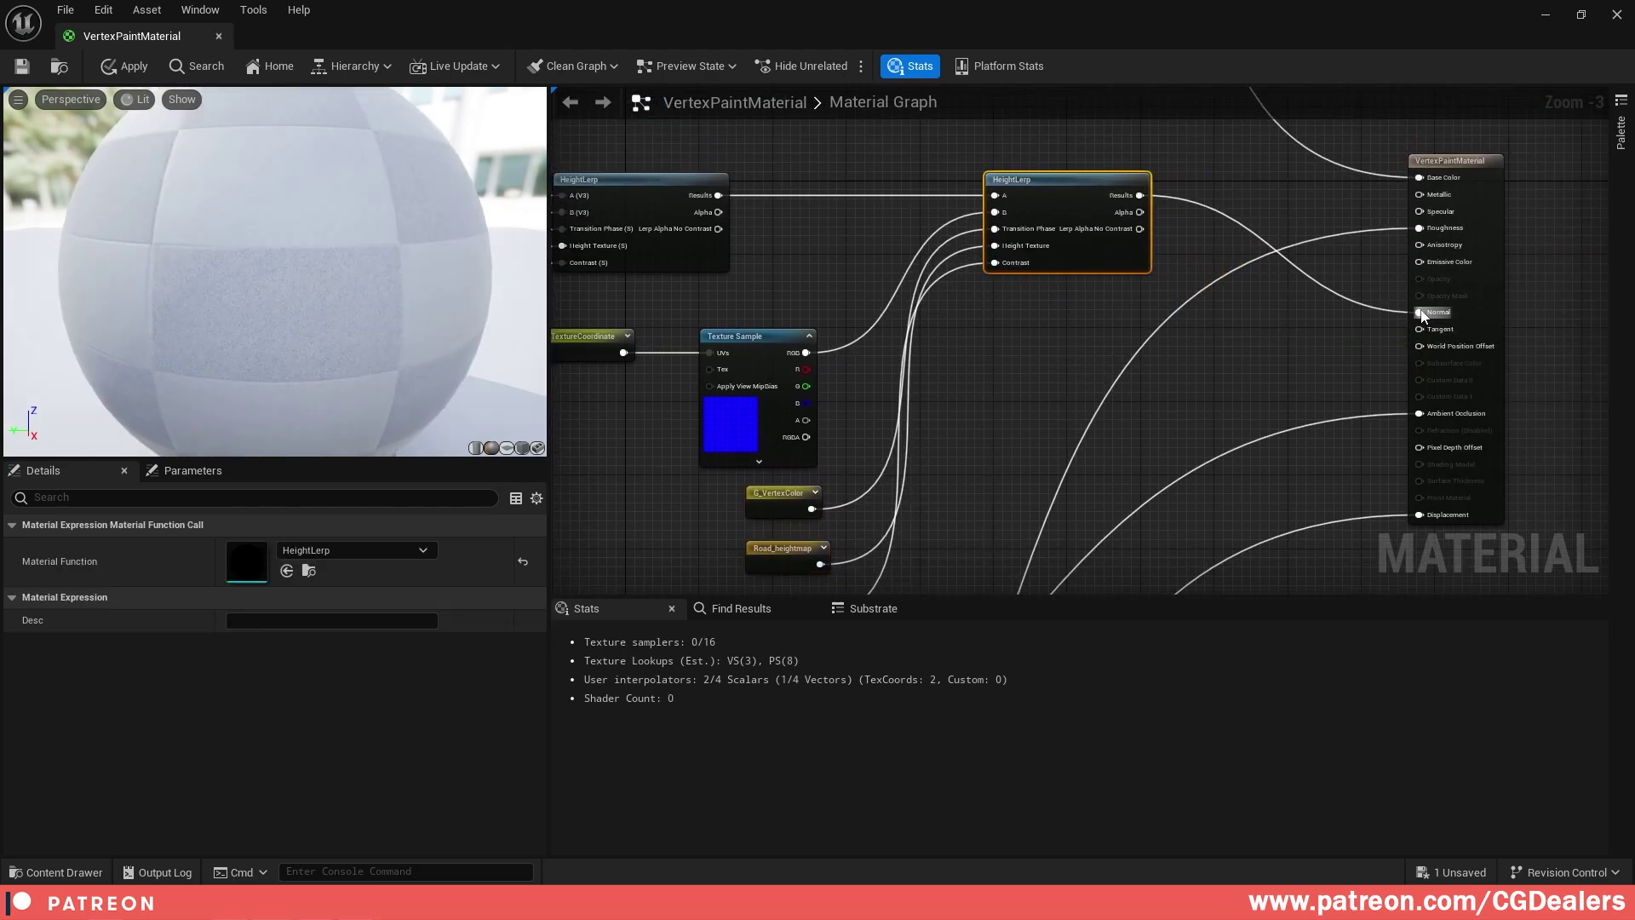
- Trace the Roughness, Ambient Occlusion and Displacement connections from the material output back to their HeightLerps
scroll(1203, 358, down, 3)
right_drag(1134, 534, 1131, 327)
scroll(1131, 327, up, 2)
right_drag(1282, 274, 1032, 515)
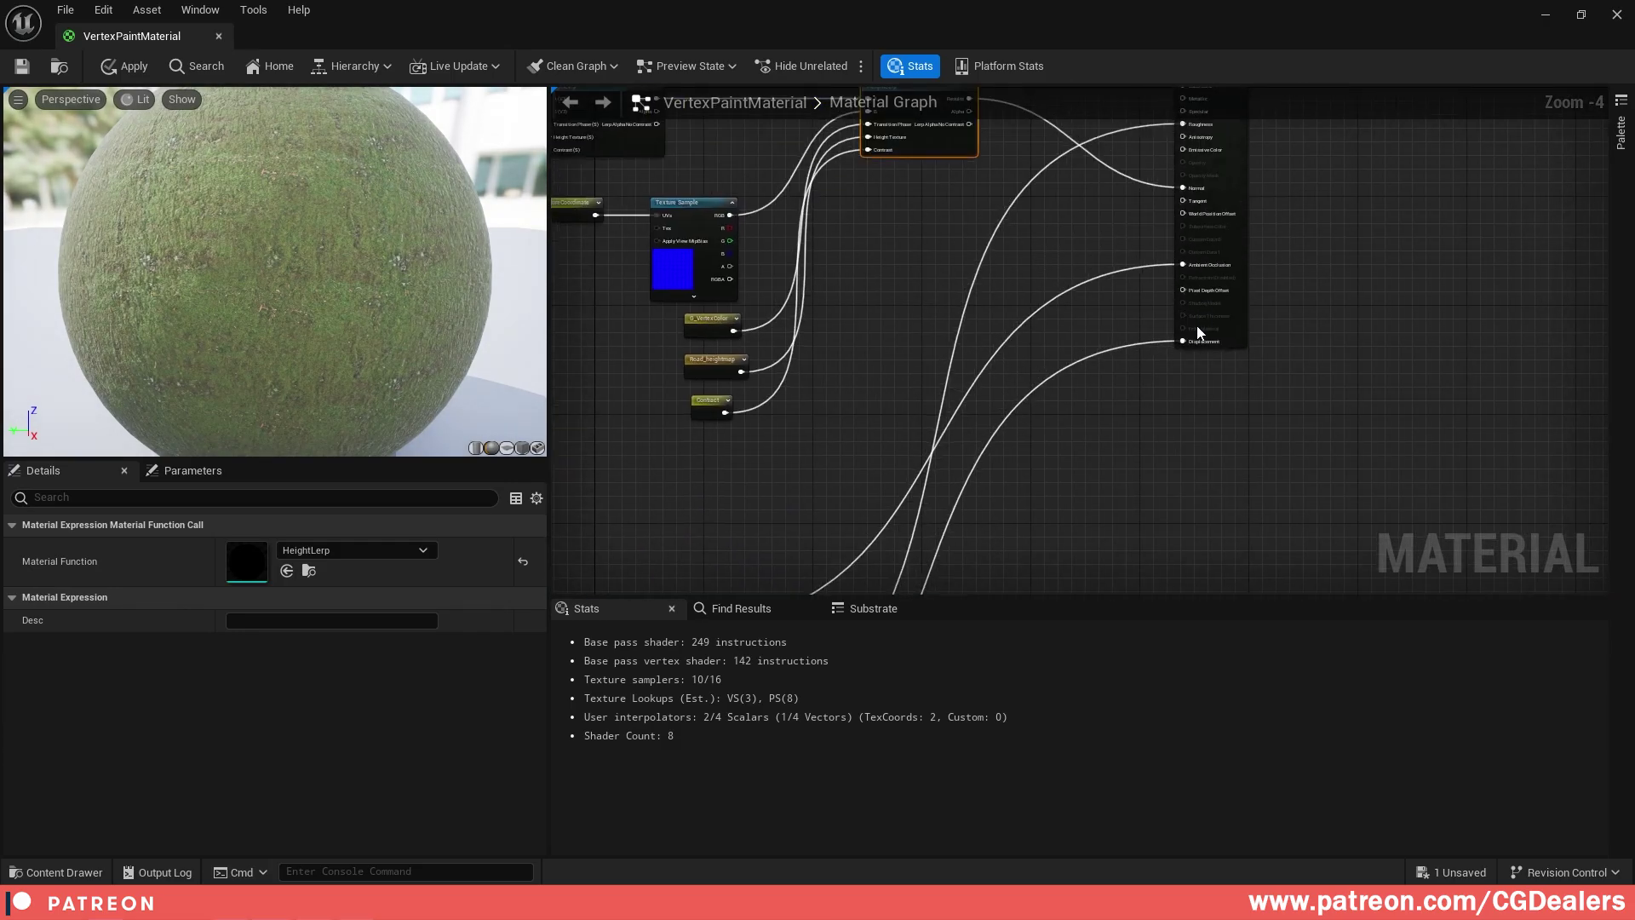
right_drag(1198, 331, 1165, 418)
scroll(1039, 441, down, 2)
right_drag(959, 510, 1049, 334)
scroll(904, 413, up, 2)
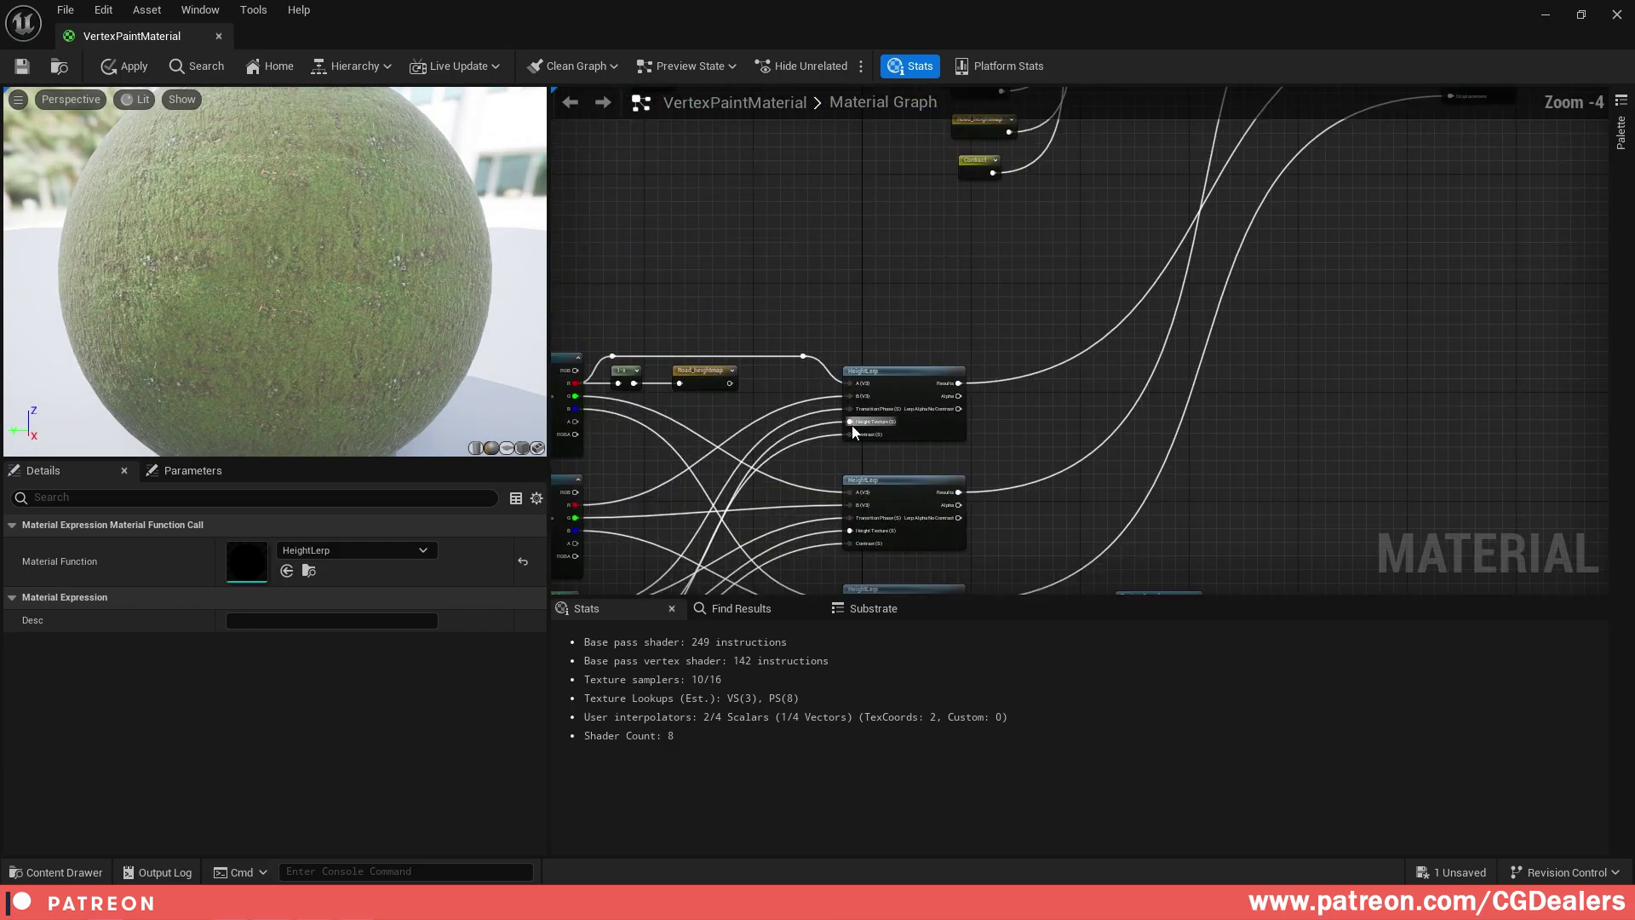
right_drag(1209, 170, 970, 423)
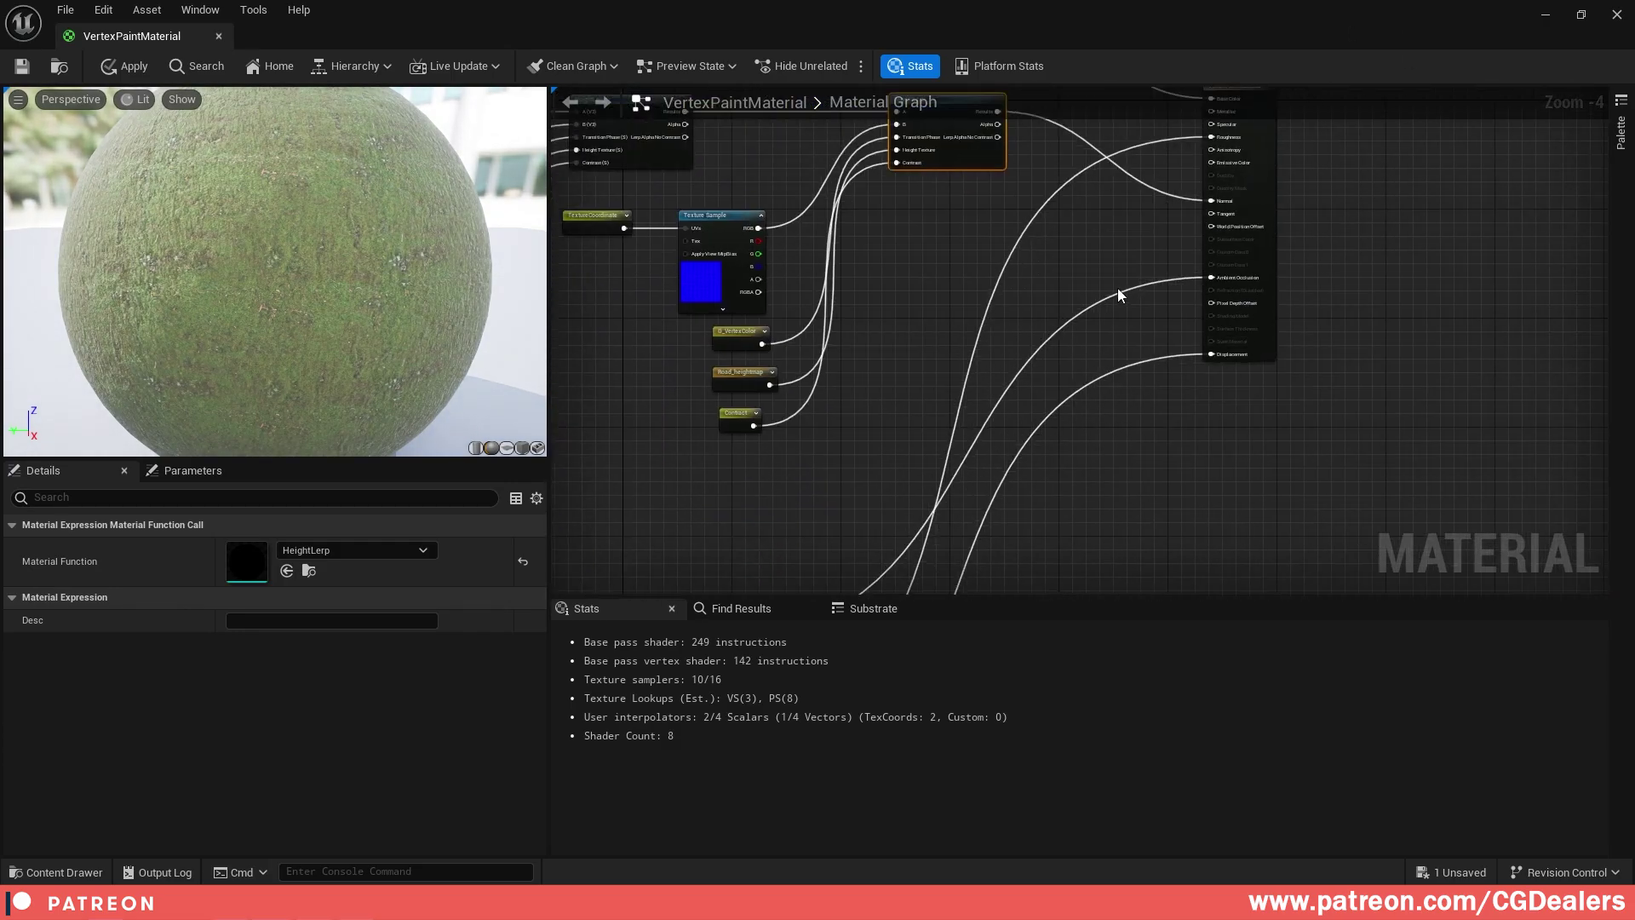
right_drag(1117, 288, 1081, 412)
right_drag(1031, 488, 1155, 227)
right_drag(1115, 464, 1209, 189)
scroll(964, 396, up, 2)
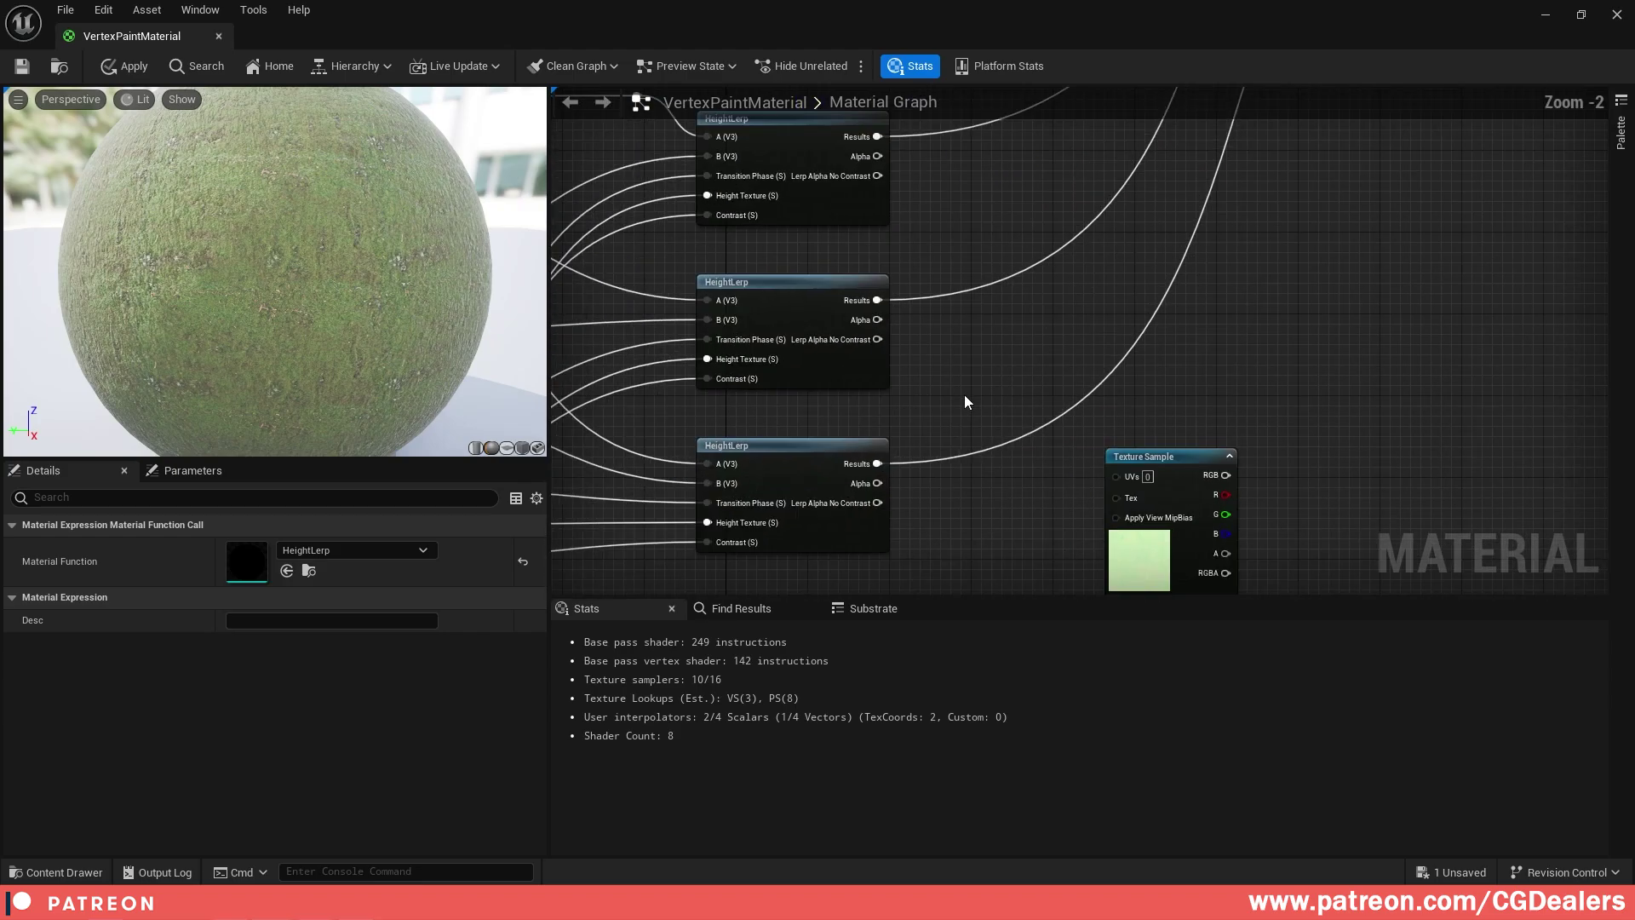
right_drag(952, 442, 1115, 348)
right_drag(1098, 466, 939, 564)
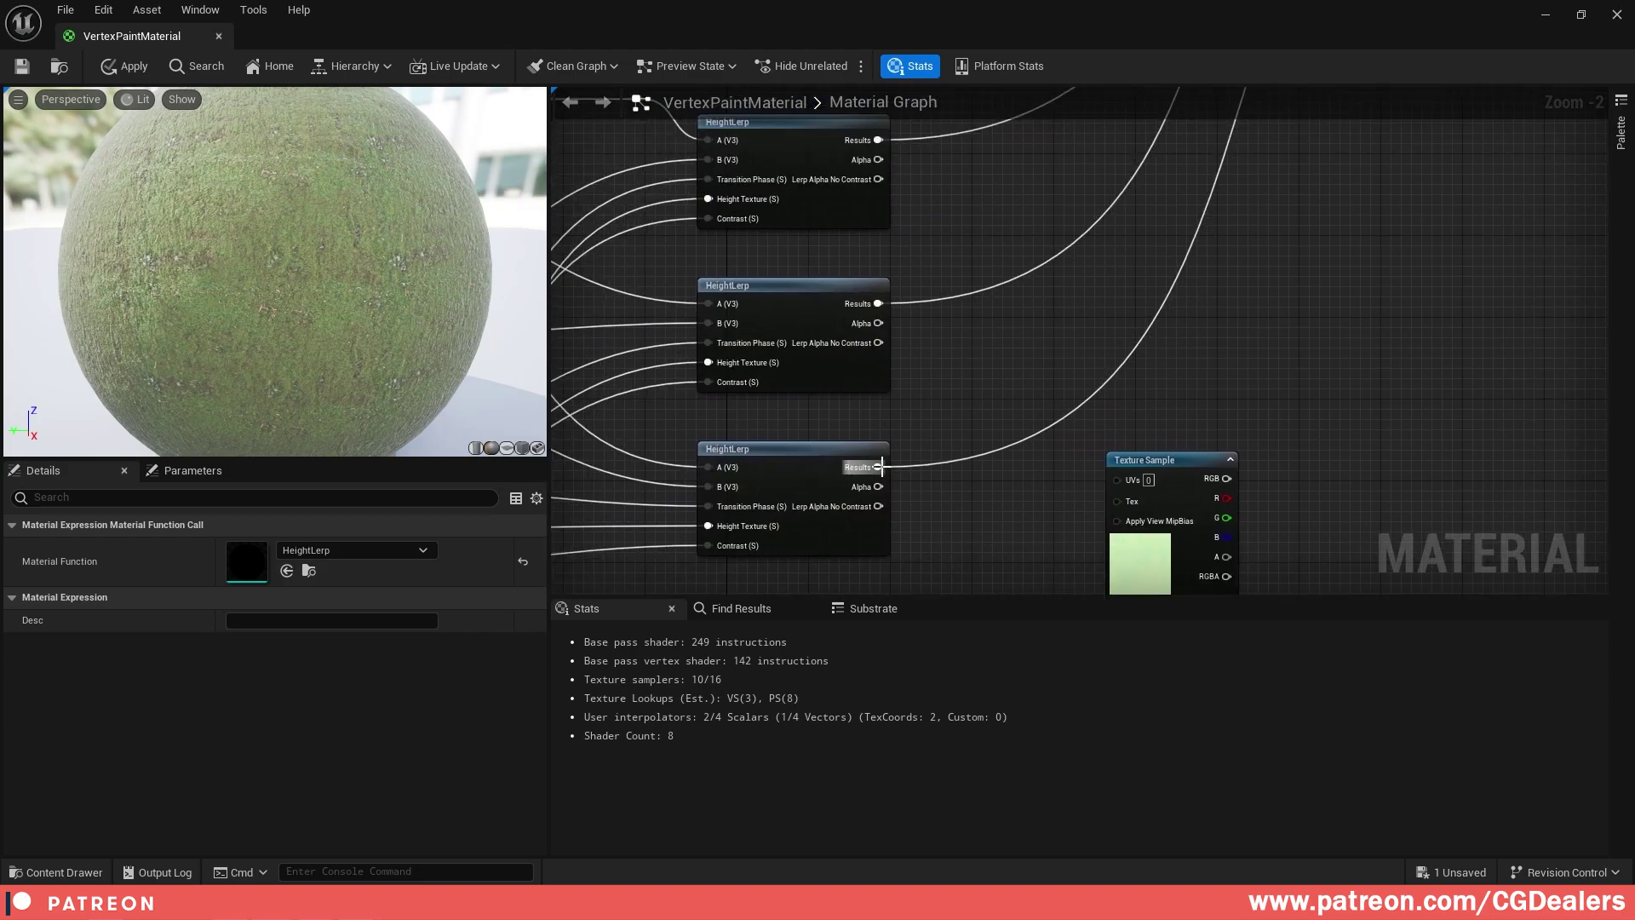
- Disconnect the Results outputs of the three mask HeightLerps from the material output
alt+click(882, 466)
alt+click(882, 303)
right_drag(913, 161, 940, 293)
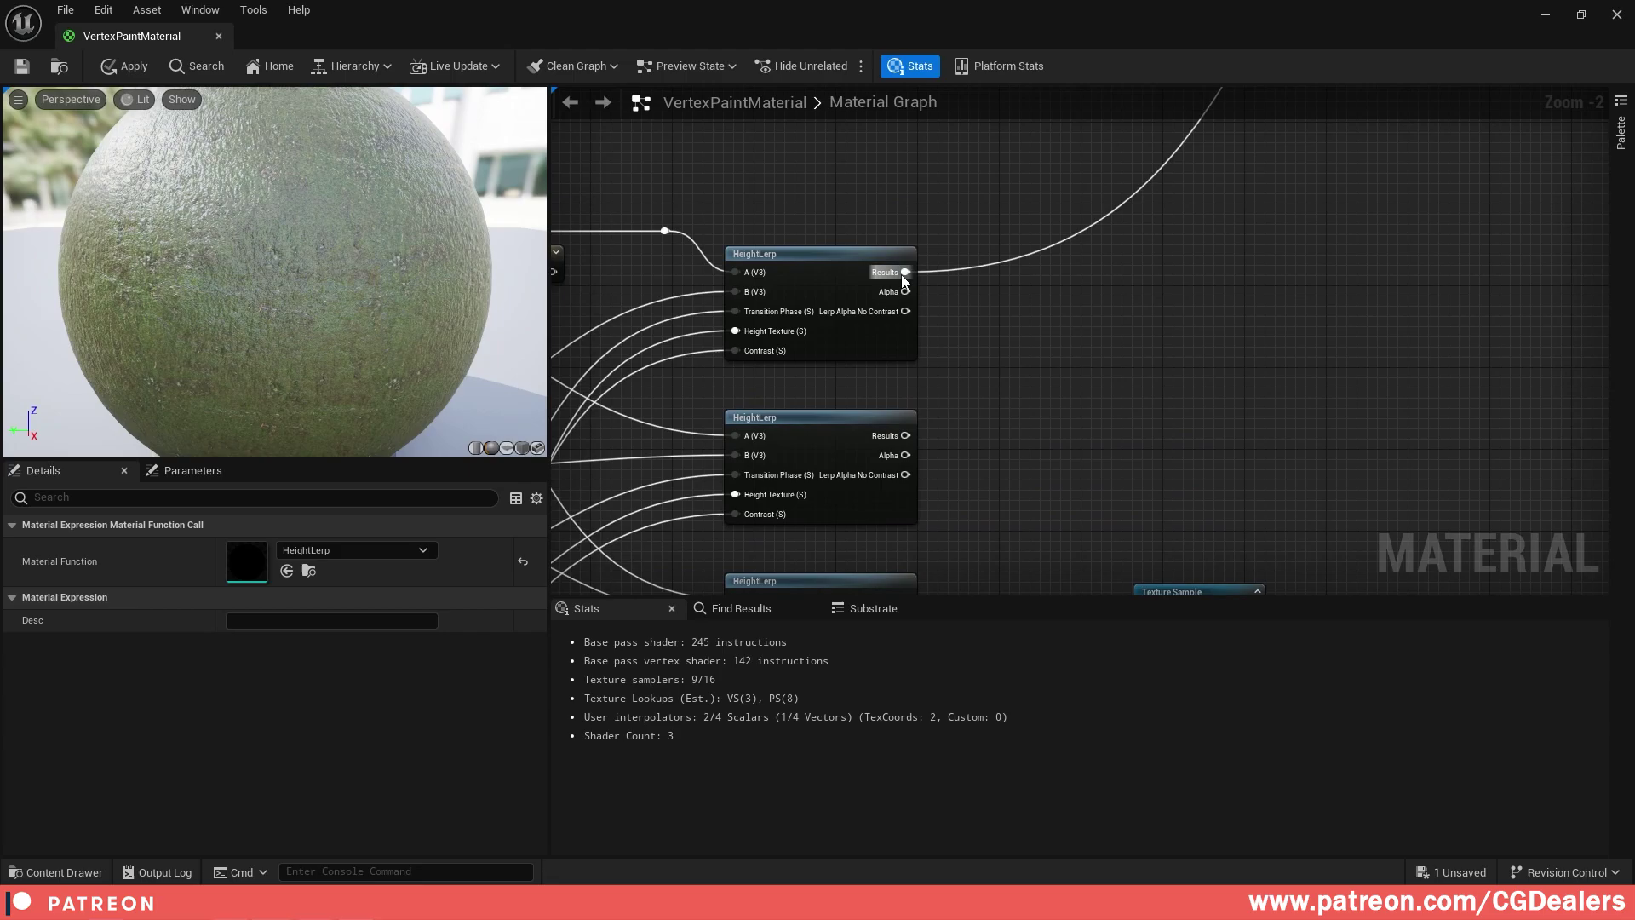
alt+click(904, 272)
scroll(1139, 368, down, 2)
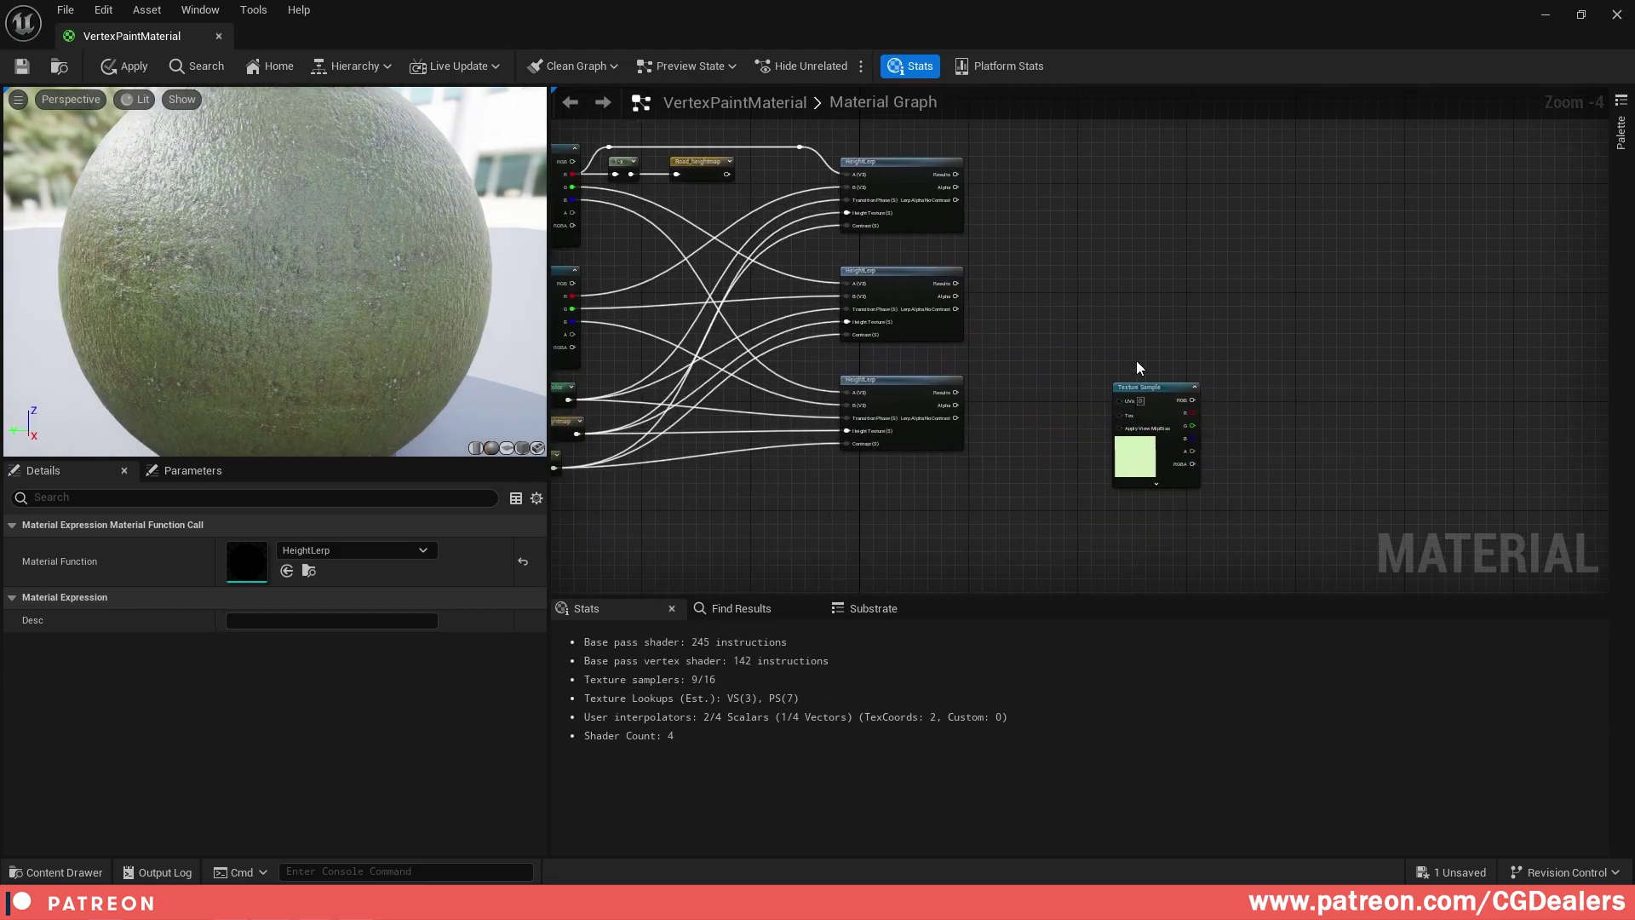
- Spread the three mask HeightLerps apart vertically and adjust the position of the mossy rock mask sample beside them
right_drag(1136, 361, 1194, 329)
drag(953, 350, 954, 438)
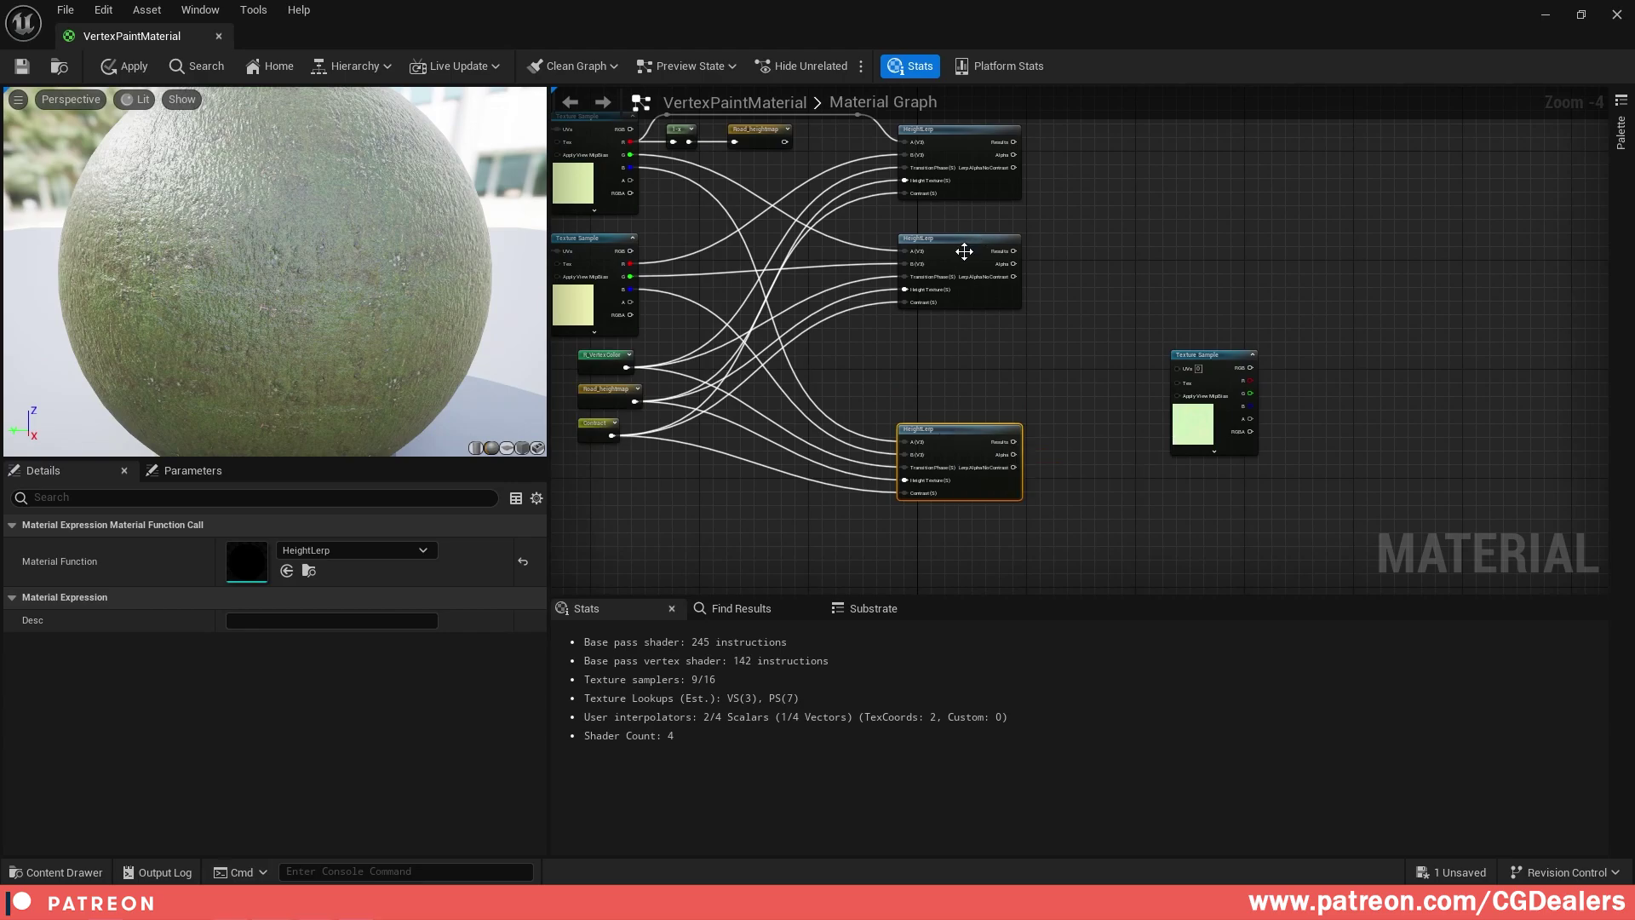
drag(964, 252, 964, 285)
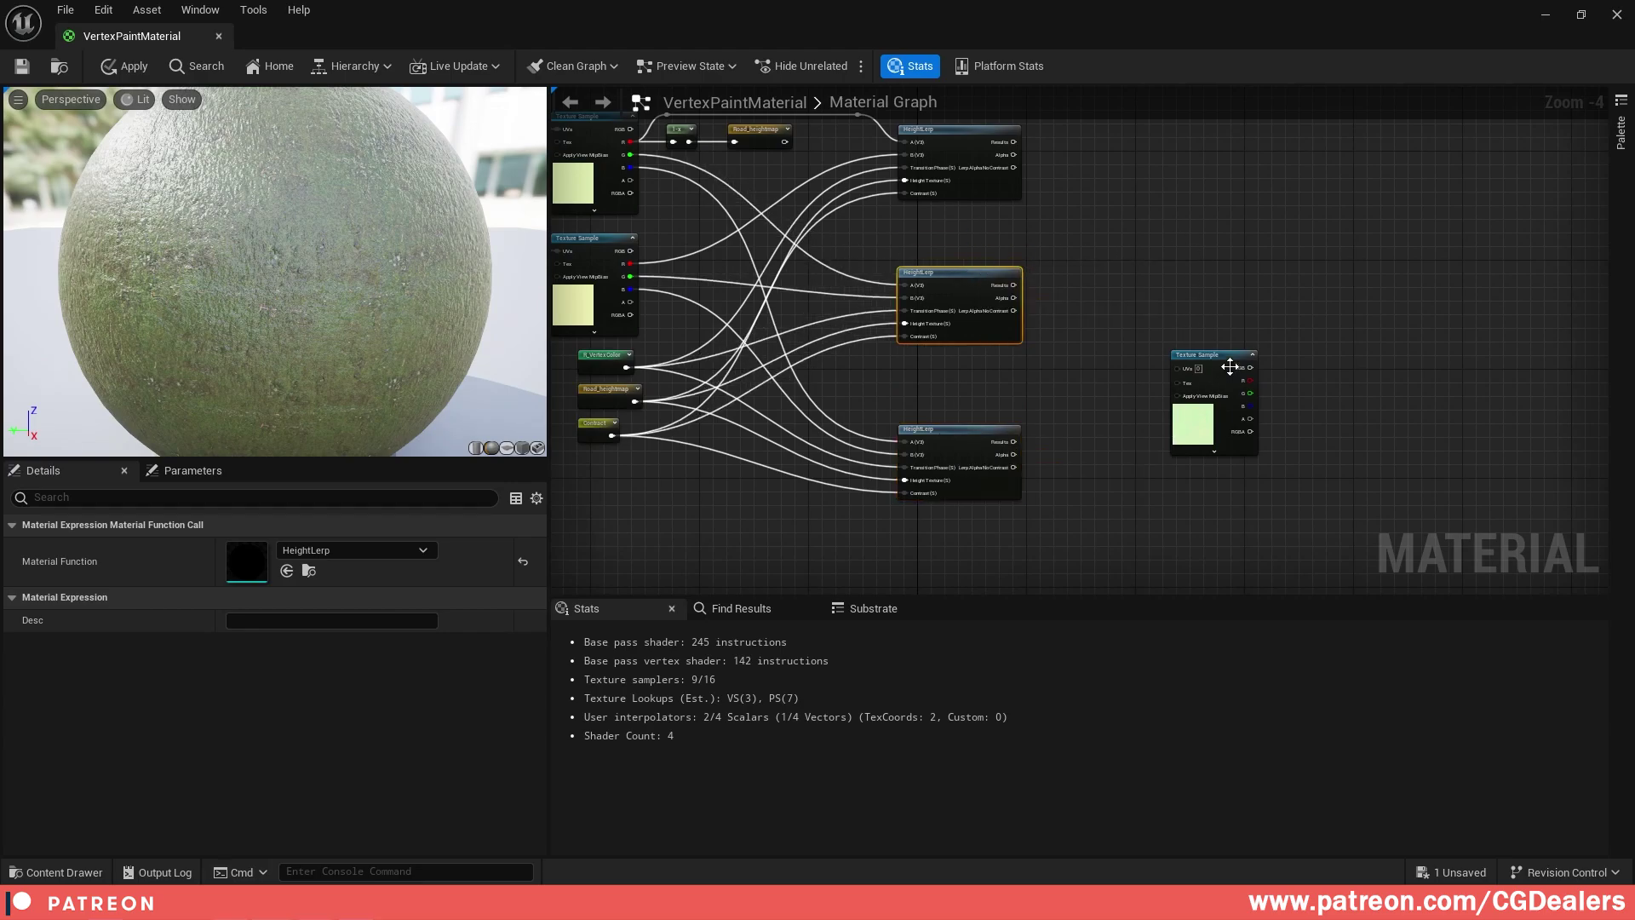
drag(1227, 357, 1234, 356)
right_drag(1215, 258, 1198, 371)
right_drag(1068, 472, 1140, 358)
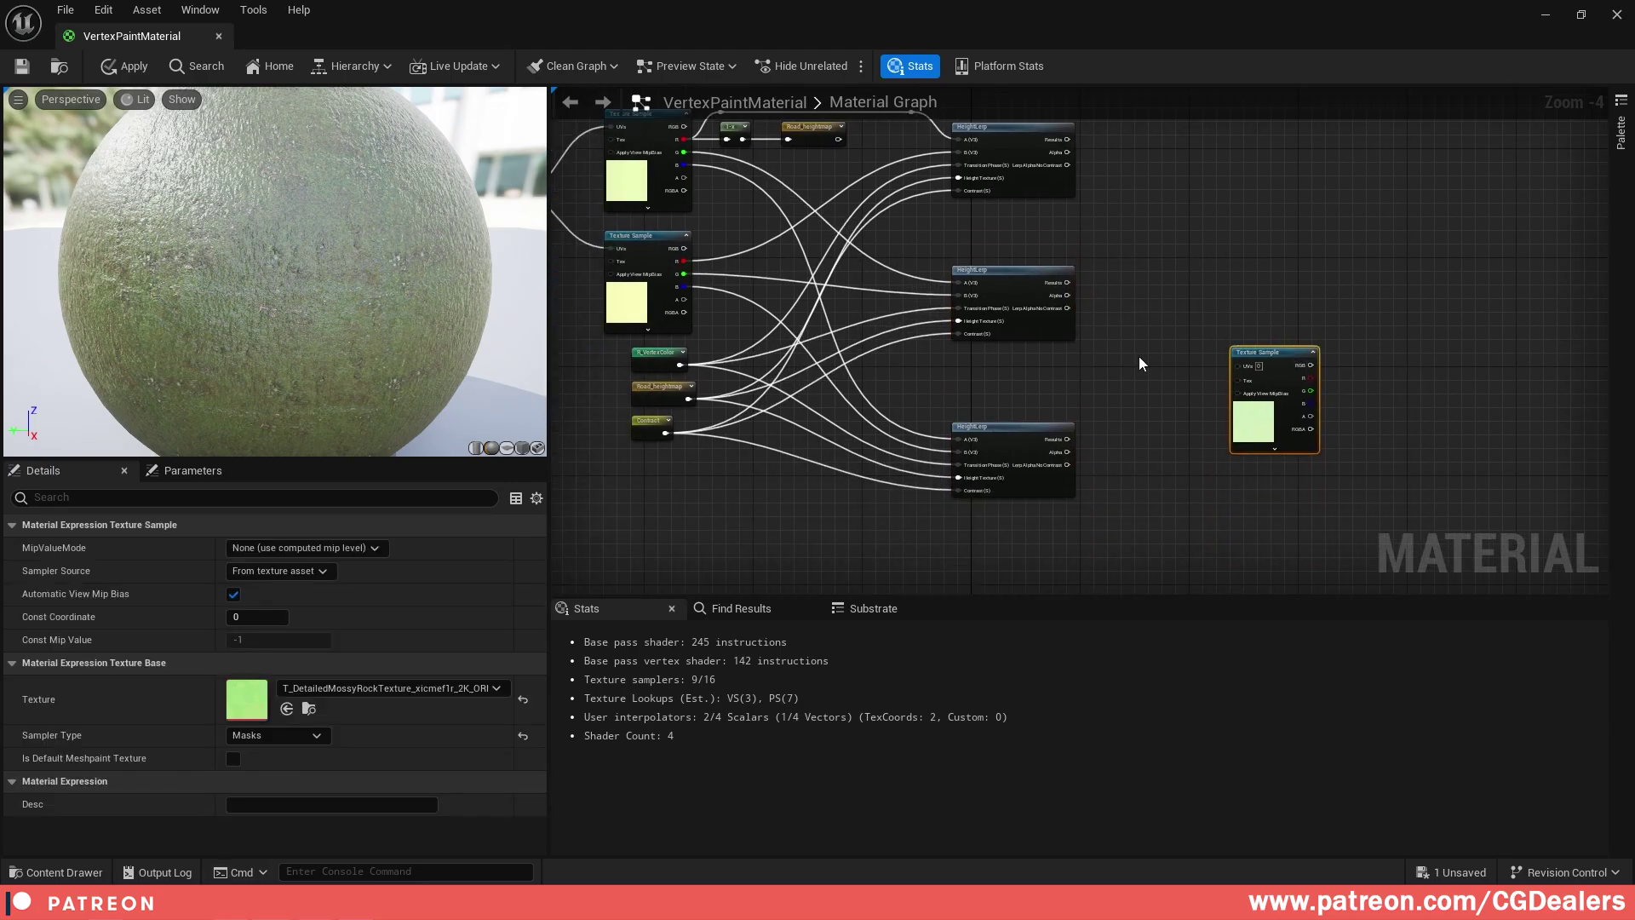
- Copy the TextureCoordinate reroute beside the mossy rock mask sample, connect it to the sample's UVs and straighten the connection
right_drag(715, 213, 978, 302)
drag(691, 237, 788, 296)
right_drag(1532, 505, 1141, 326)
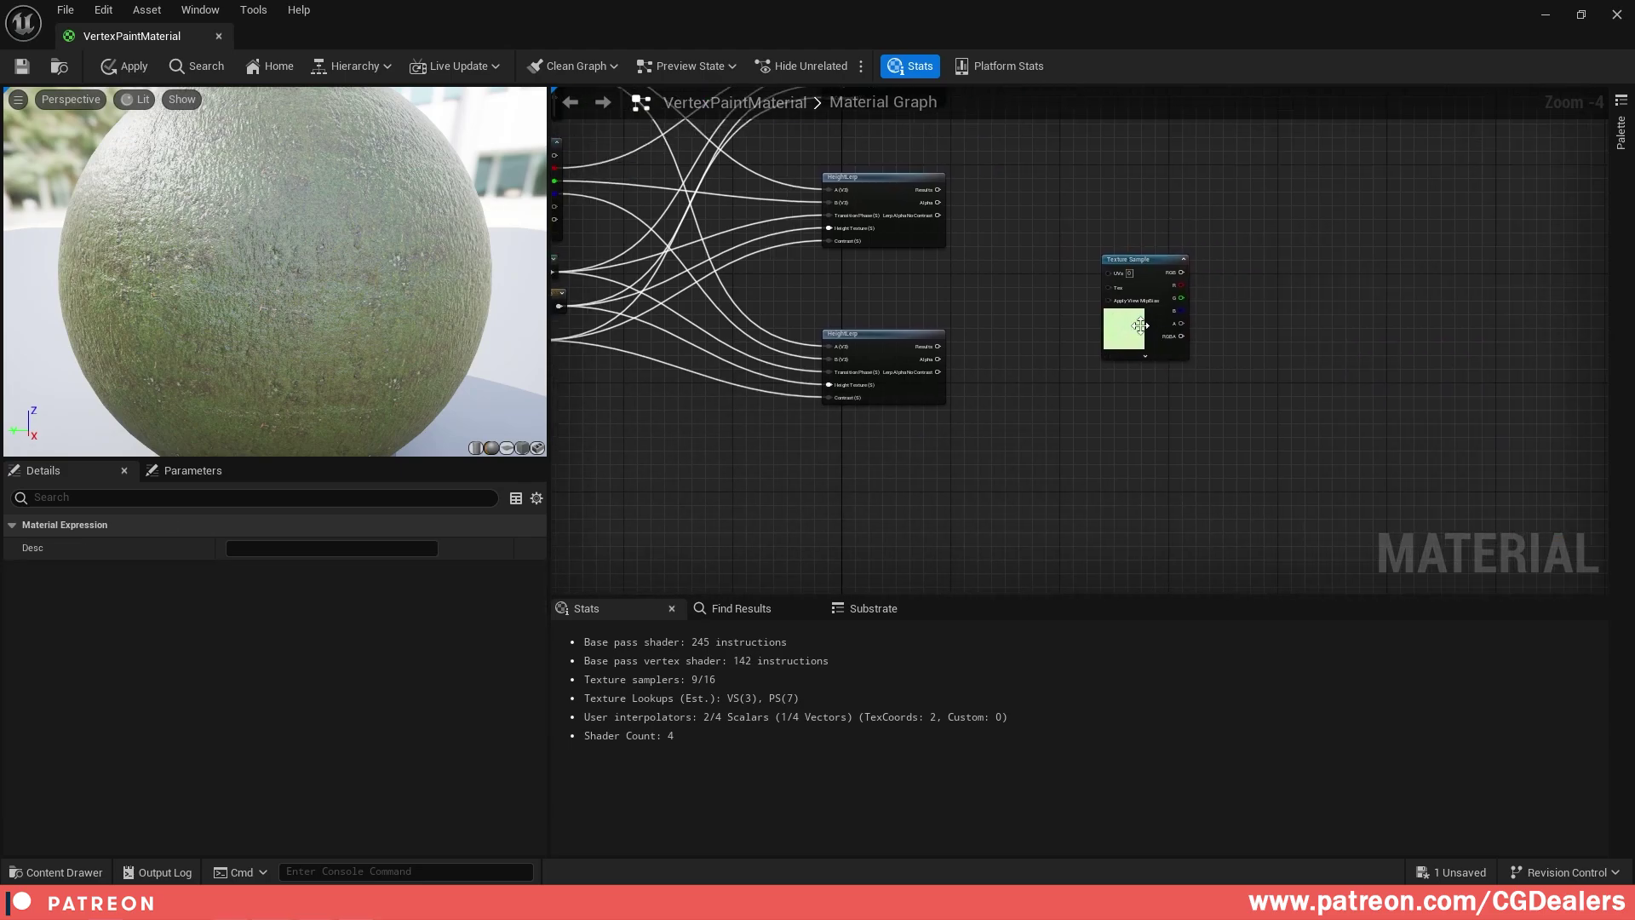
key(u)
click(1046, 316)
drag(1092, 327, 1107, 274)
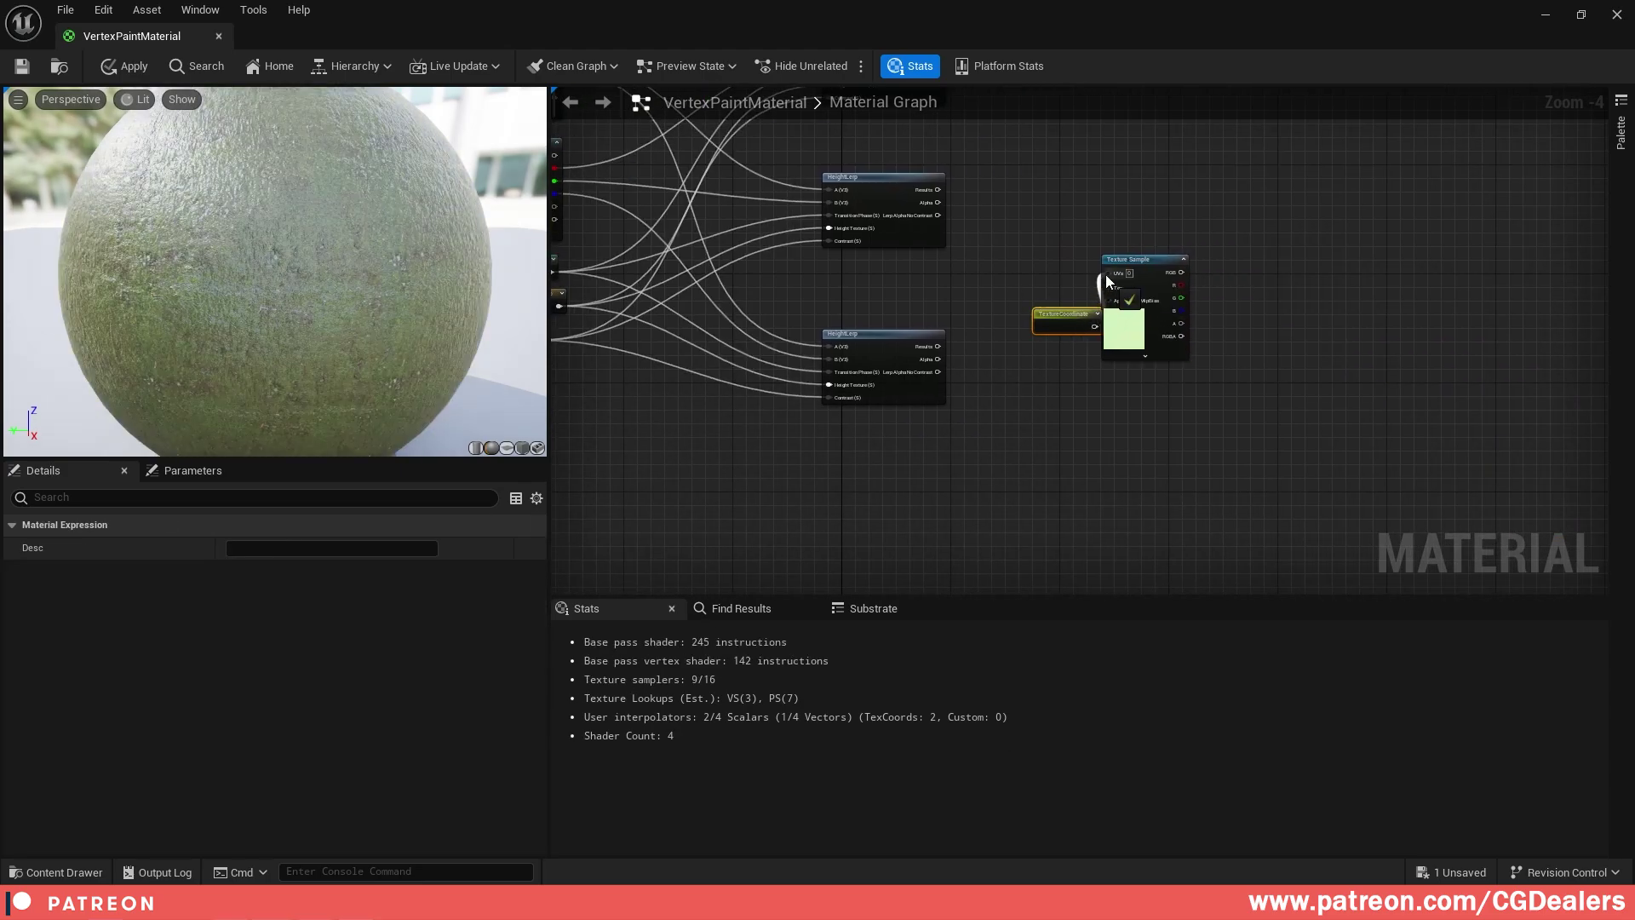
key(q)
- Move the mossy rock mask sample and its TextureCoordinate below the three HeightLerps, leaving a gap between the two nodes
drag(1077, 214, 1035, 539)
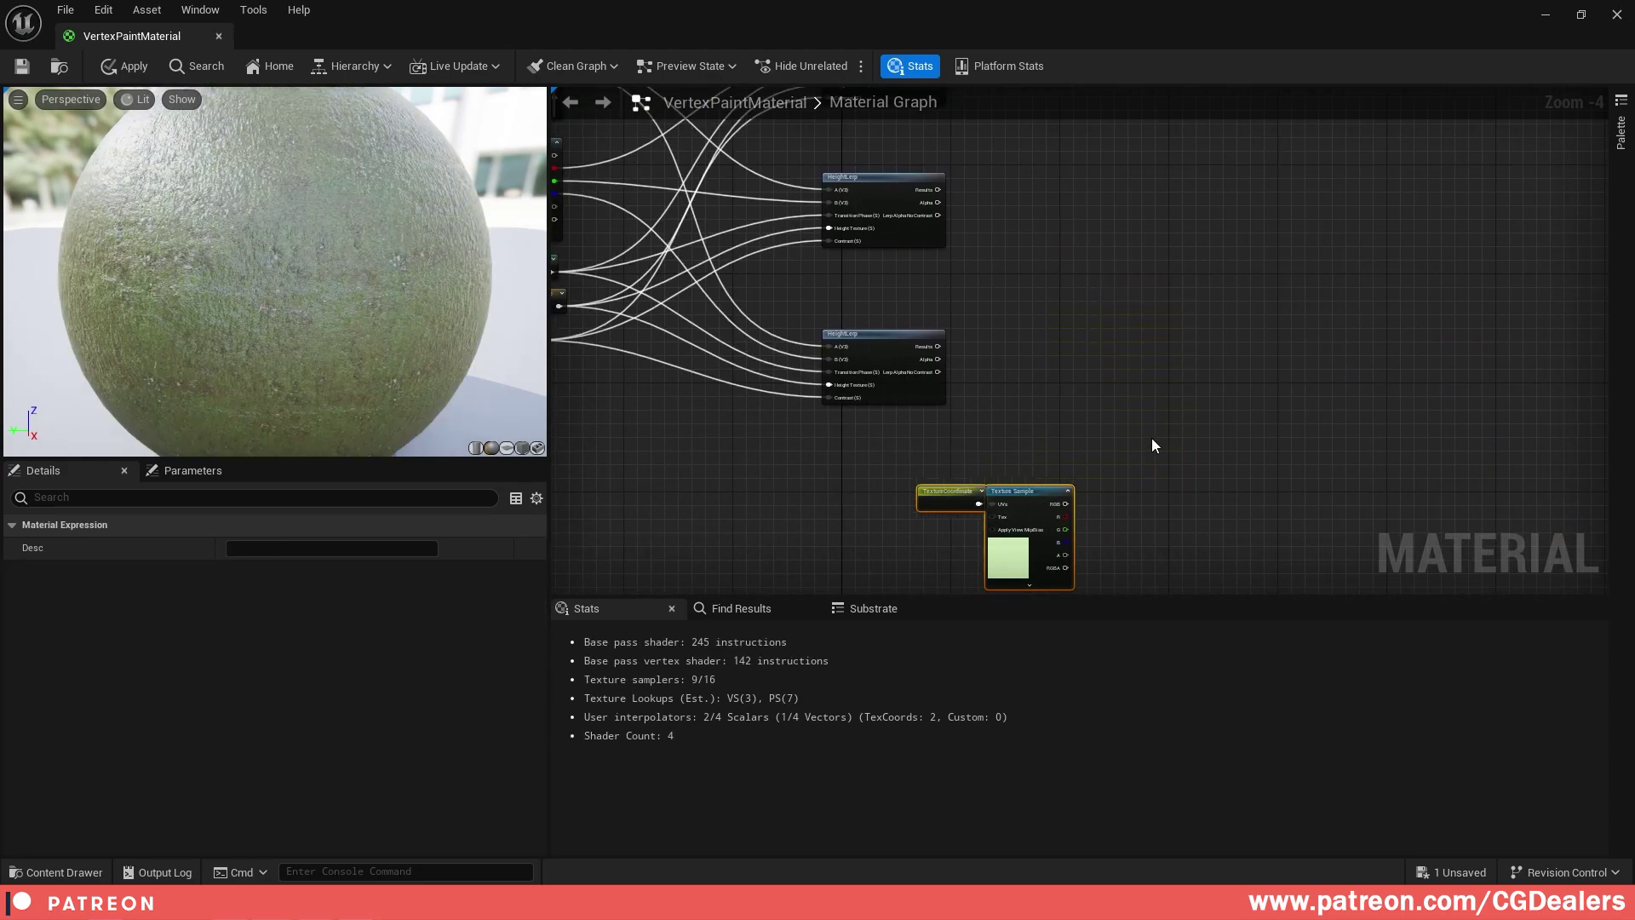
click(1152, 438)
drag(940, 496, 865, 494)
shift+click(1008, 522)
click(1002, 277)
- Duplicate a HeightLerp and place the copy in the empty space beside the uppermost mask HeightLerp
right_drag(997, 210, 980, 392)
right_drag(1000, 256, 1103, 280)
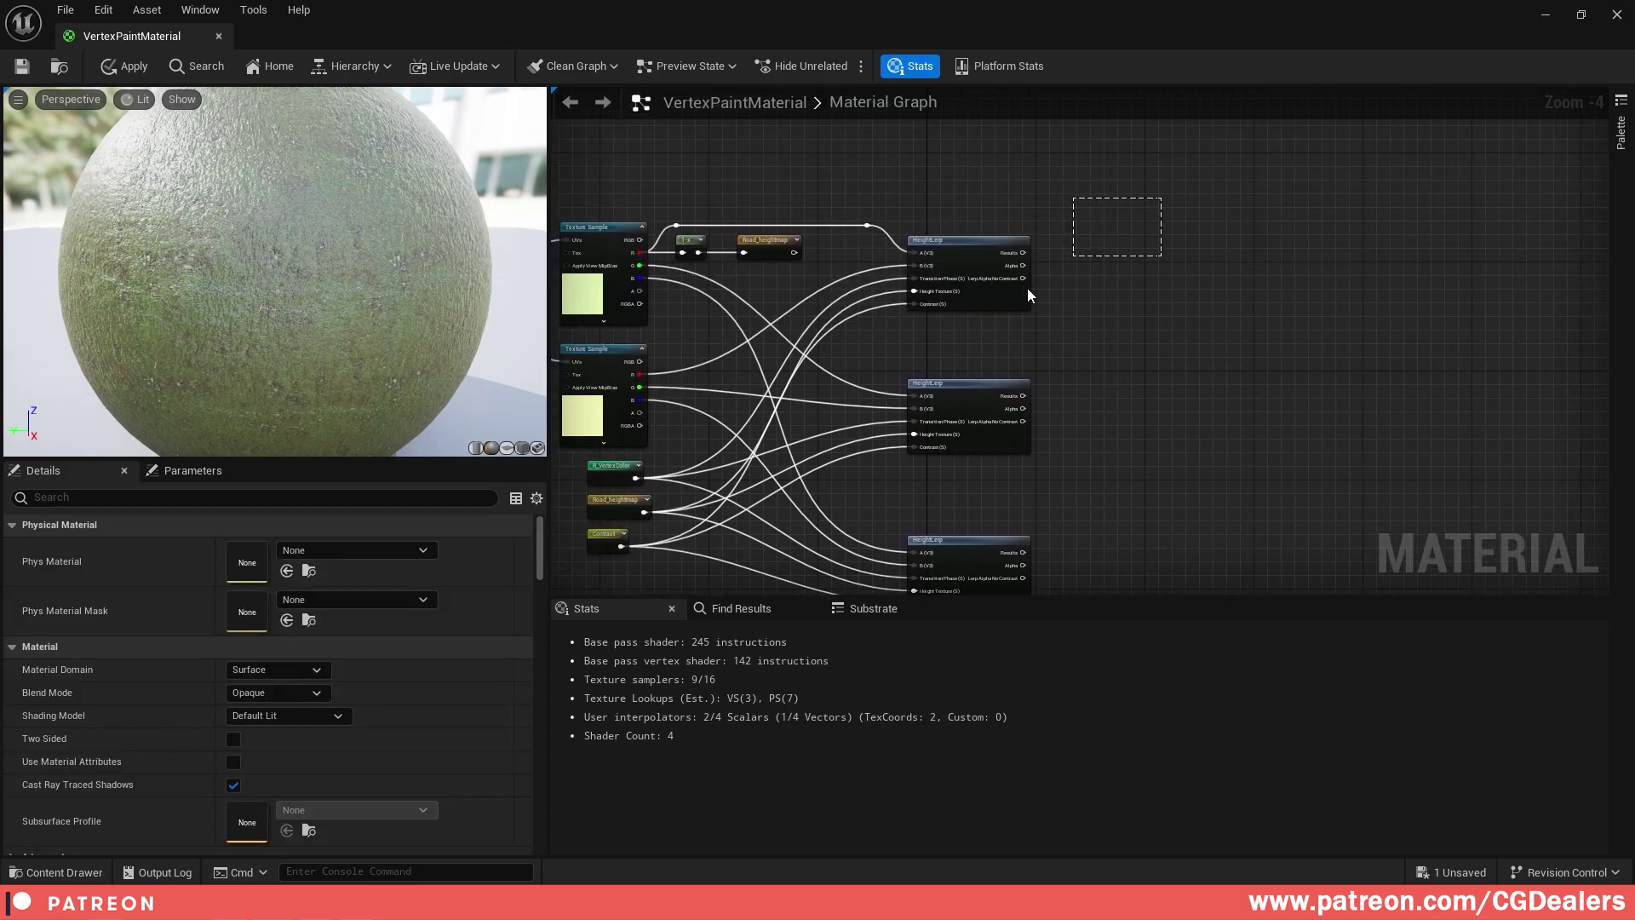
click(1022, 293)
key(ctrl+c)
key(ctrl+v)
drag(1295, 295, 1318, 271)
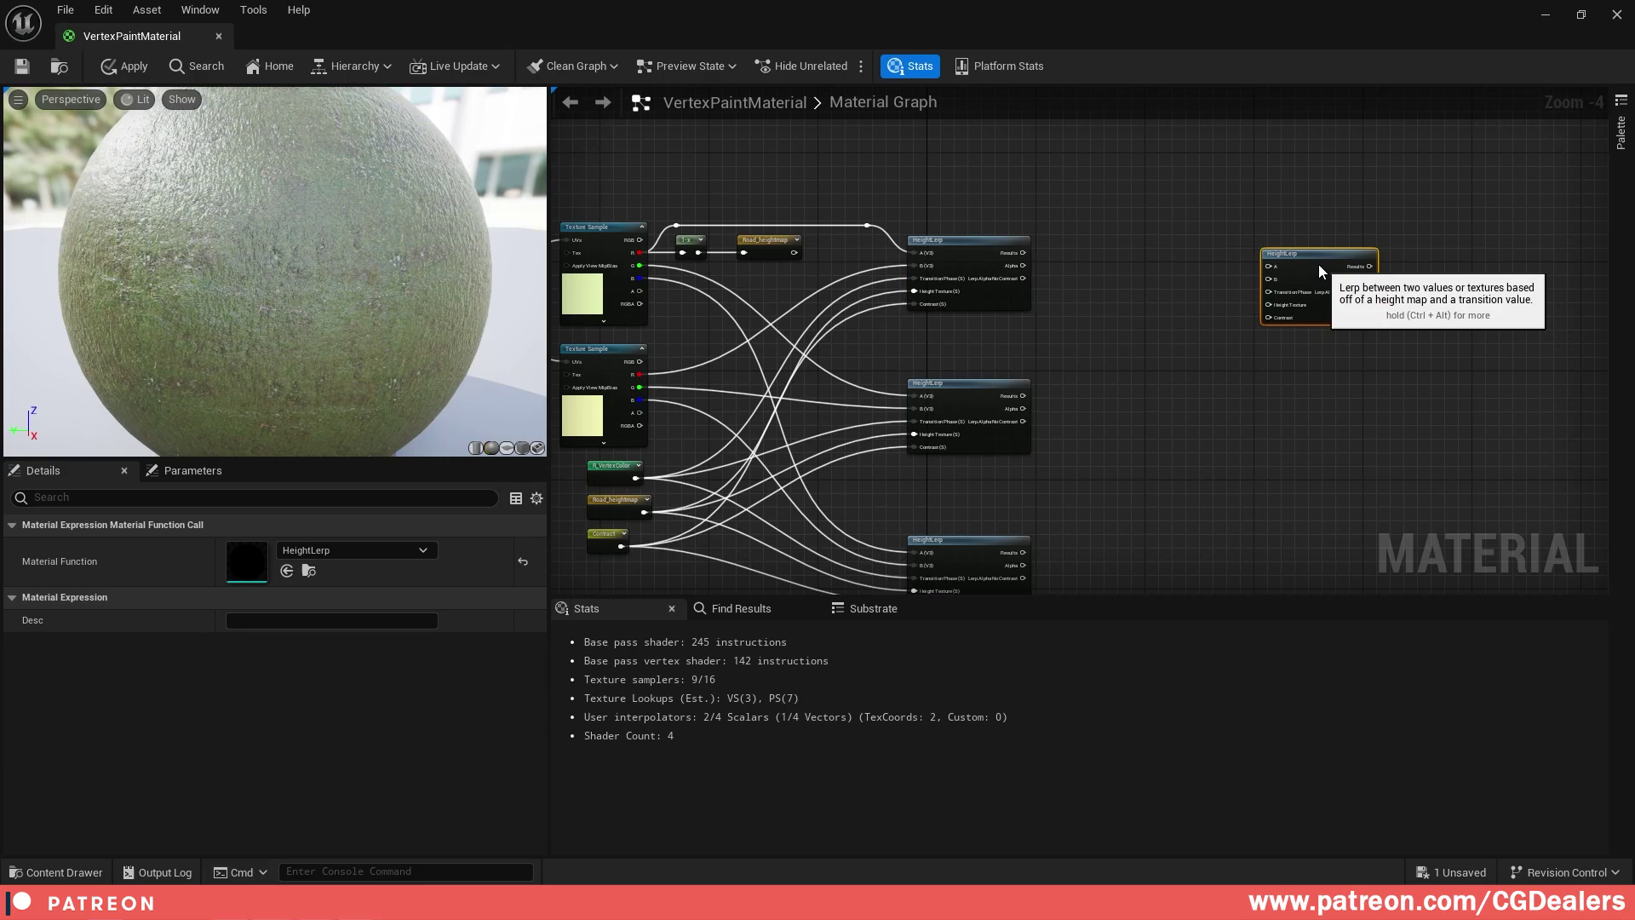
- Copy the R_VertexColor, Road_heightmap and Contract reroutes and place the copies beside the new HeightLerp
right_drag(1114, 322, 1150, 292)
right_drag(628, 568, 692, 513)
drag(691, 512, 693, 386)
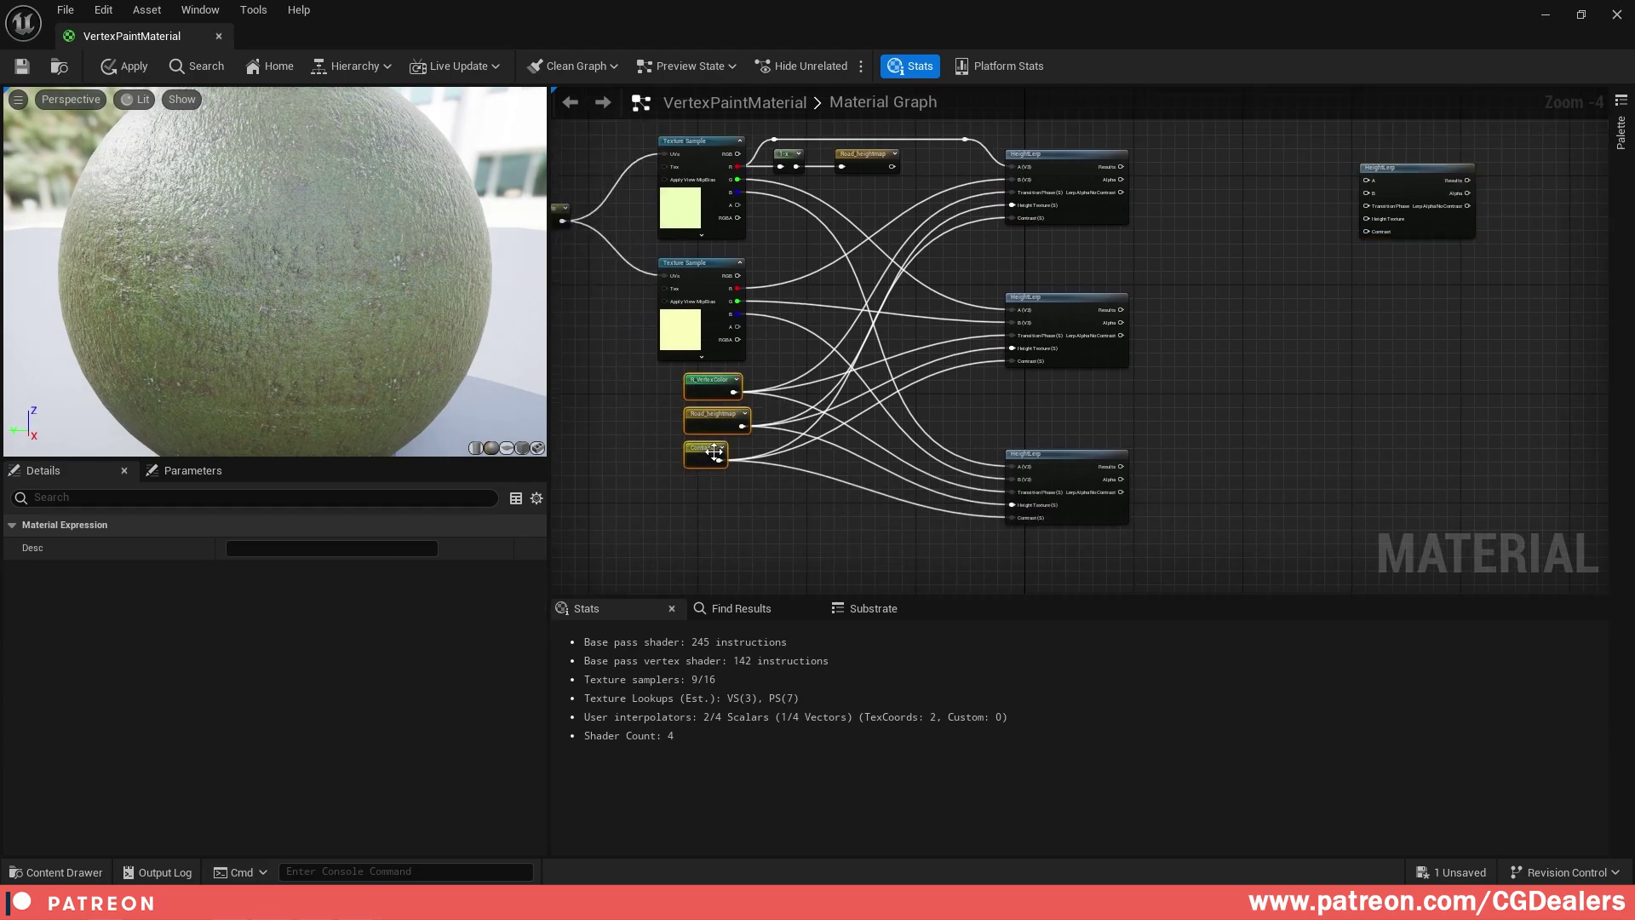
right_drag(1407, 303, 1269, 344)
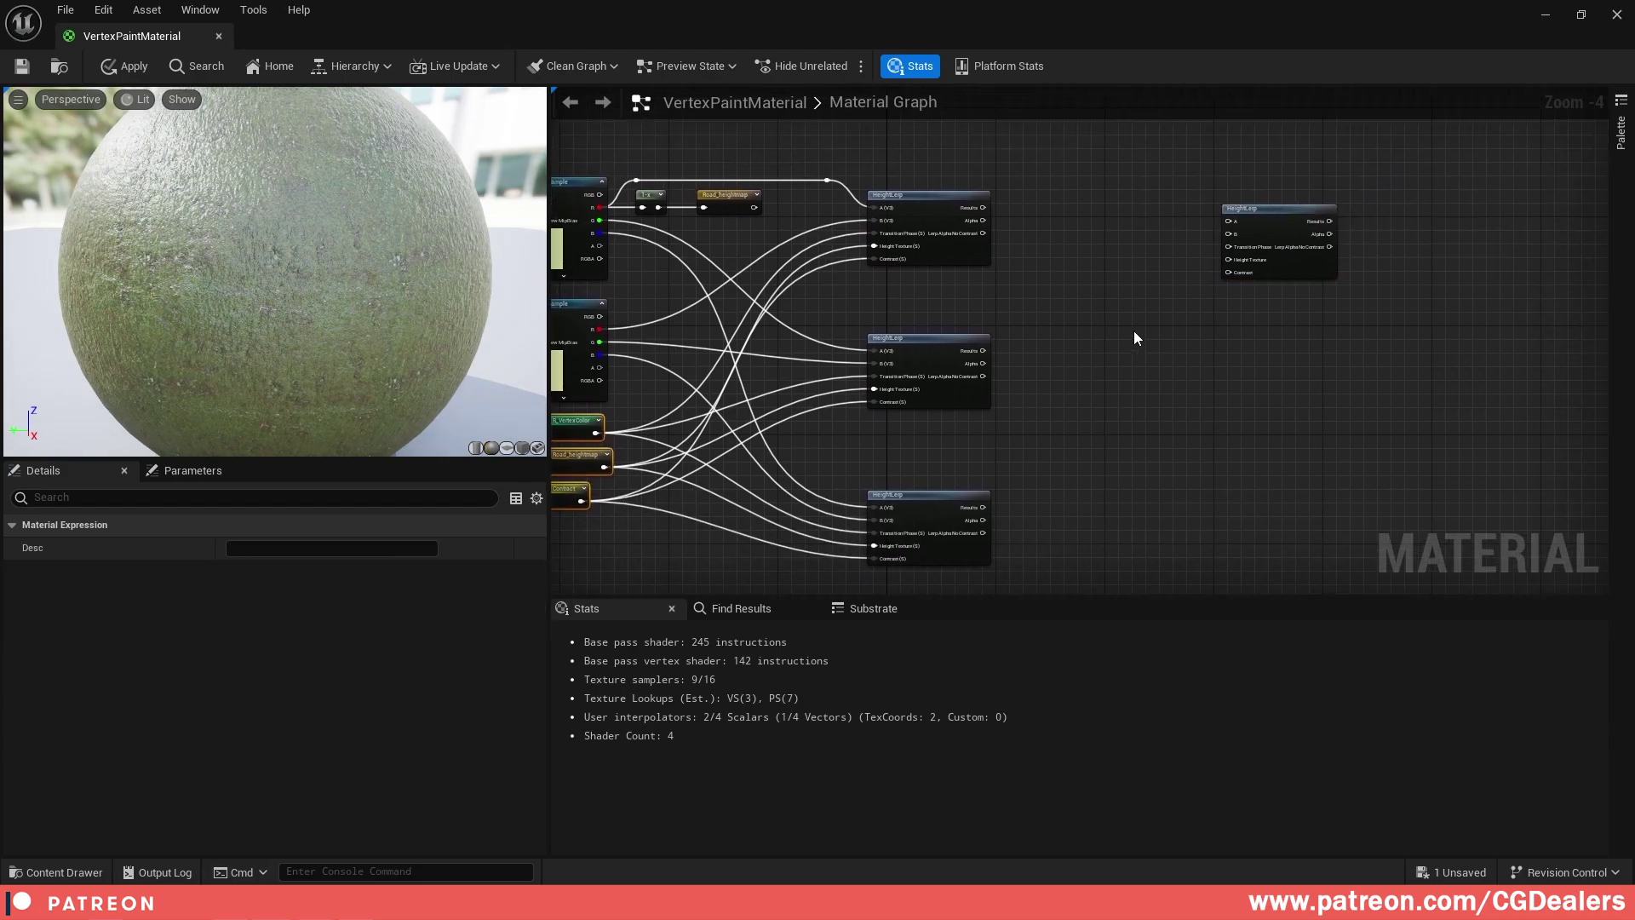
key(ctrl+c)
key(ctrl+v)
scroll(1109, 315, up, 3)
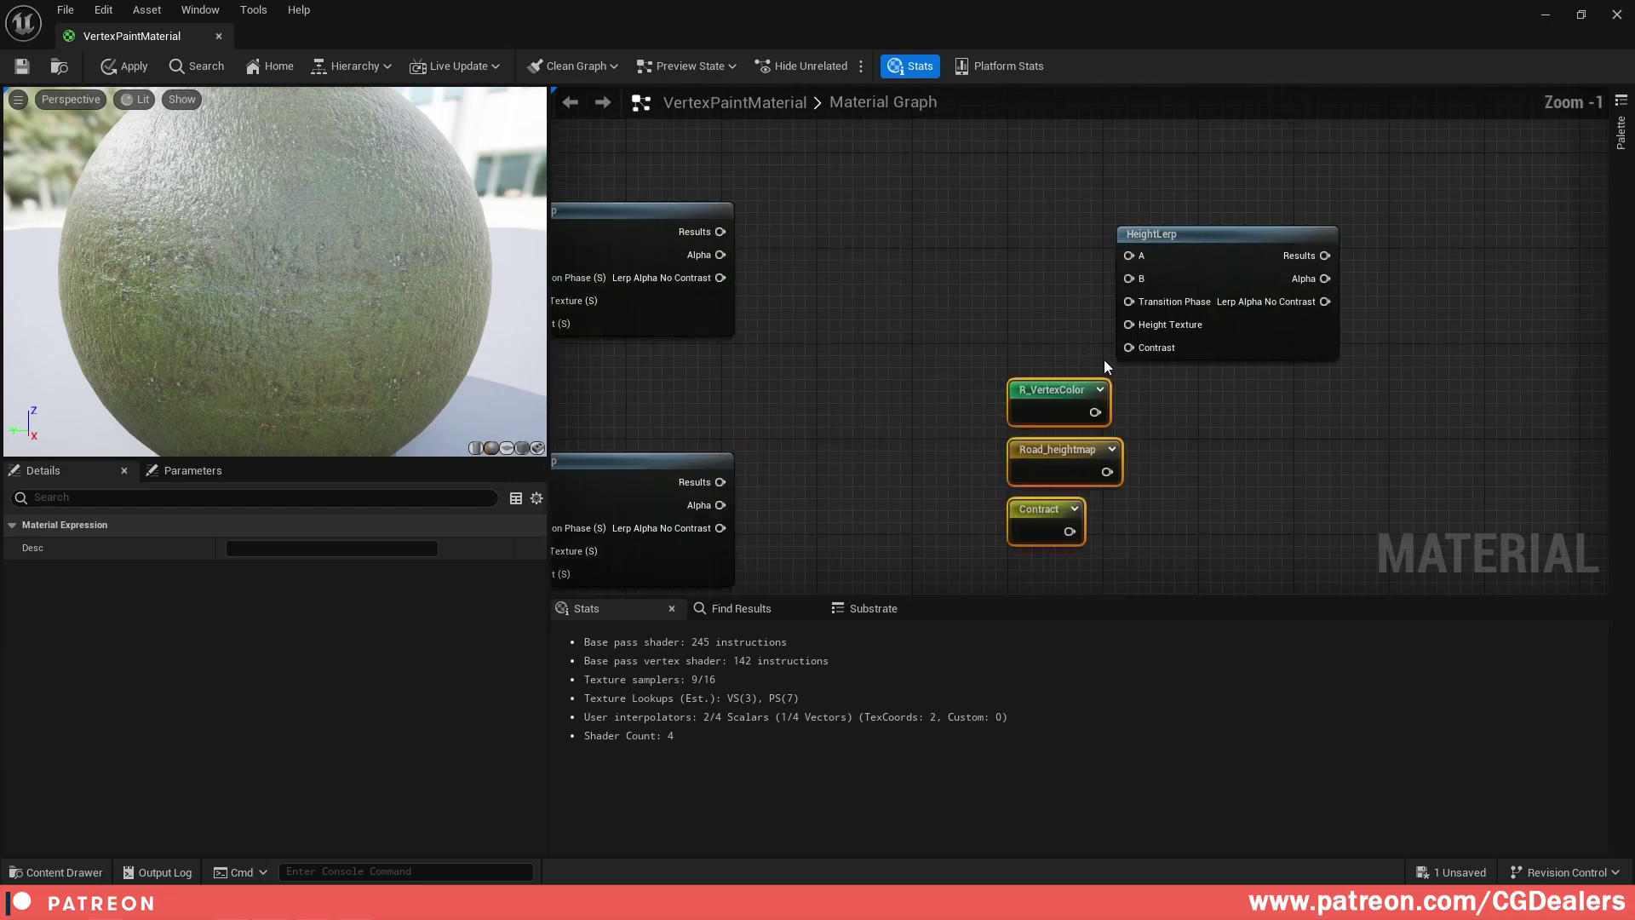
- Connect Road_heightmap to the new HeightLerp's Height Texture and Contract to its Contrast, and move the HeightLerp farther from the reroutes
click(1146, 426)
drag(1107, 472, 1135, 334)
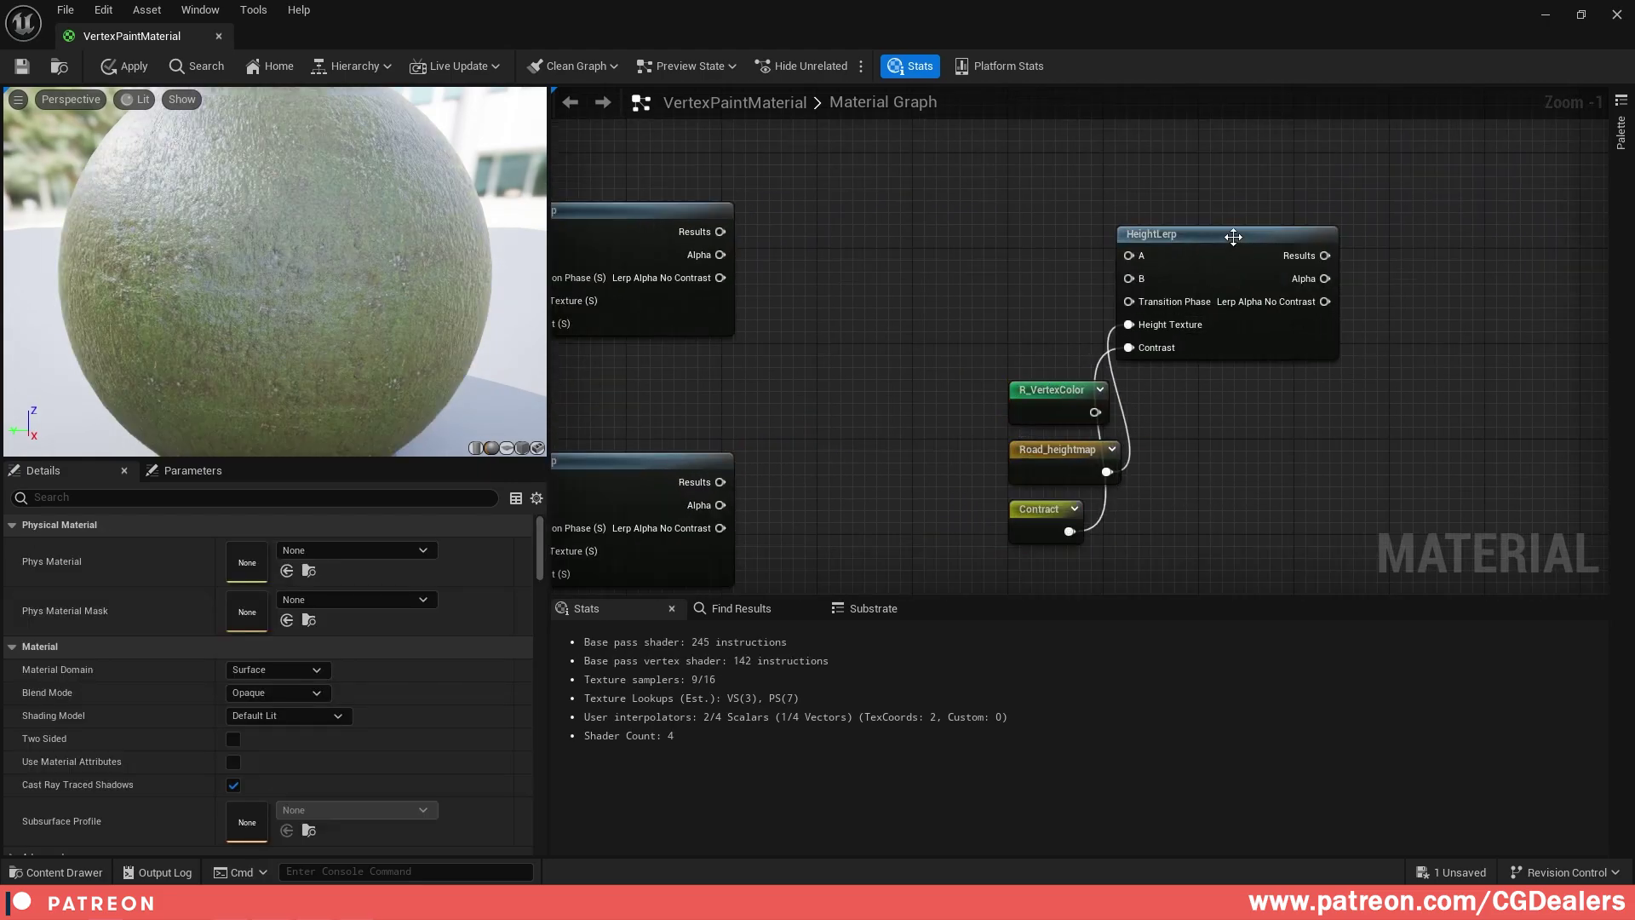
drag(1233, 237, 1412, 248)
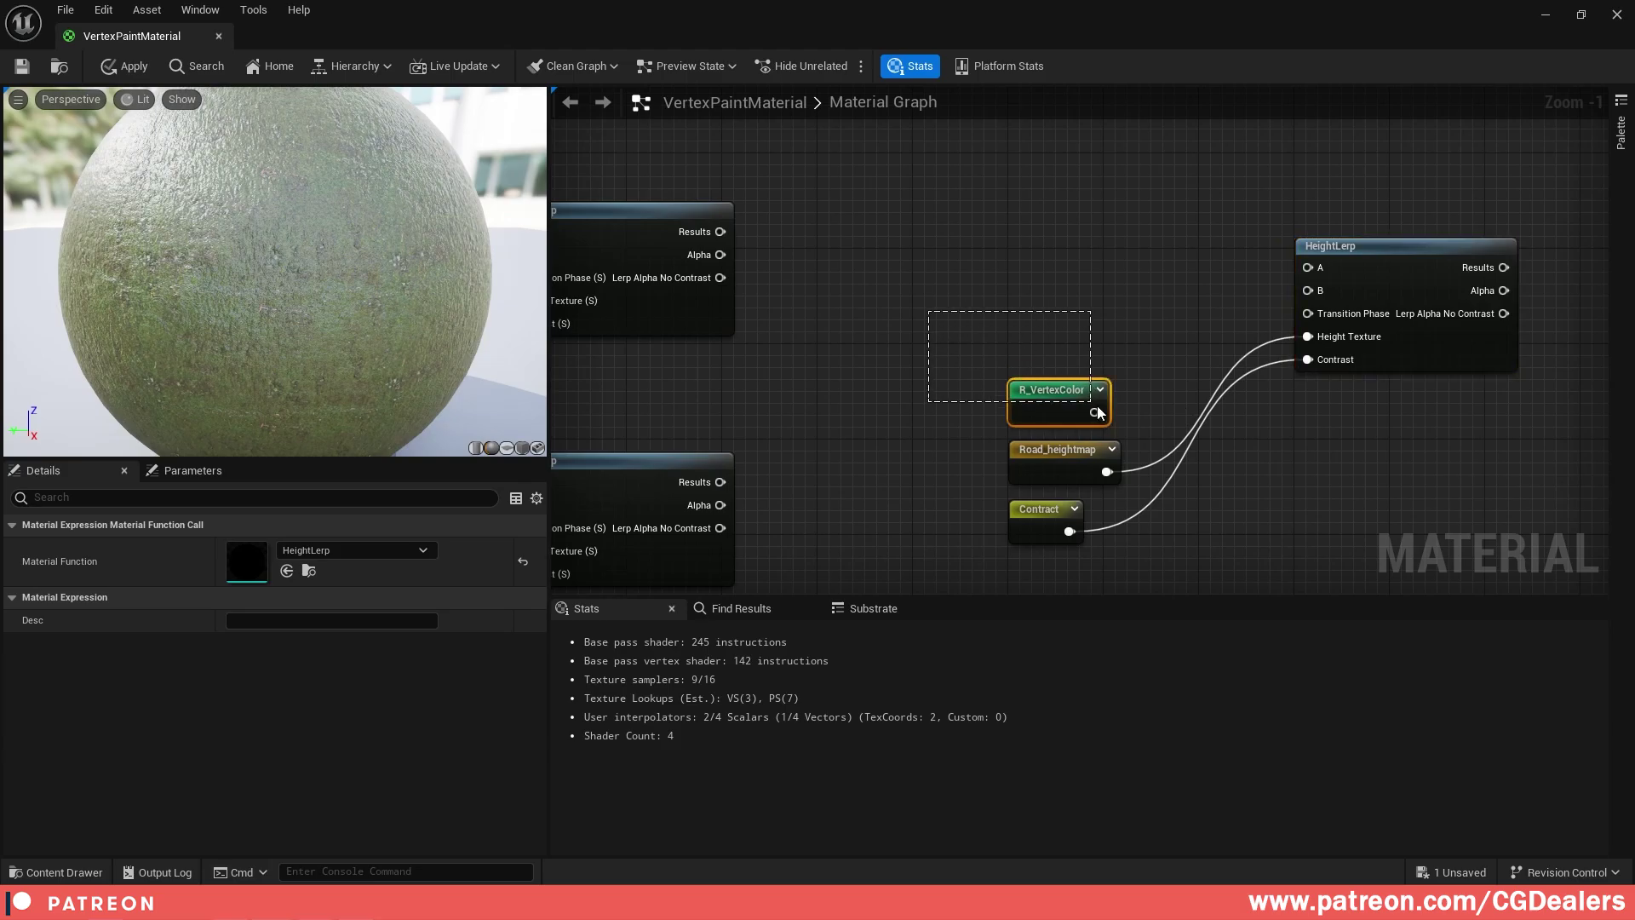
- Replace the copied R_VertexColor reroute with G_VertexColor and connect it to the new HeightLerp's Transition Phase
drag(1098, 414, 1097, 410)
key(Delete)
right_click(1022, 339)
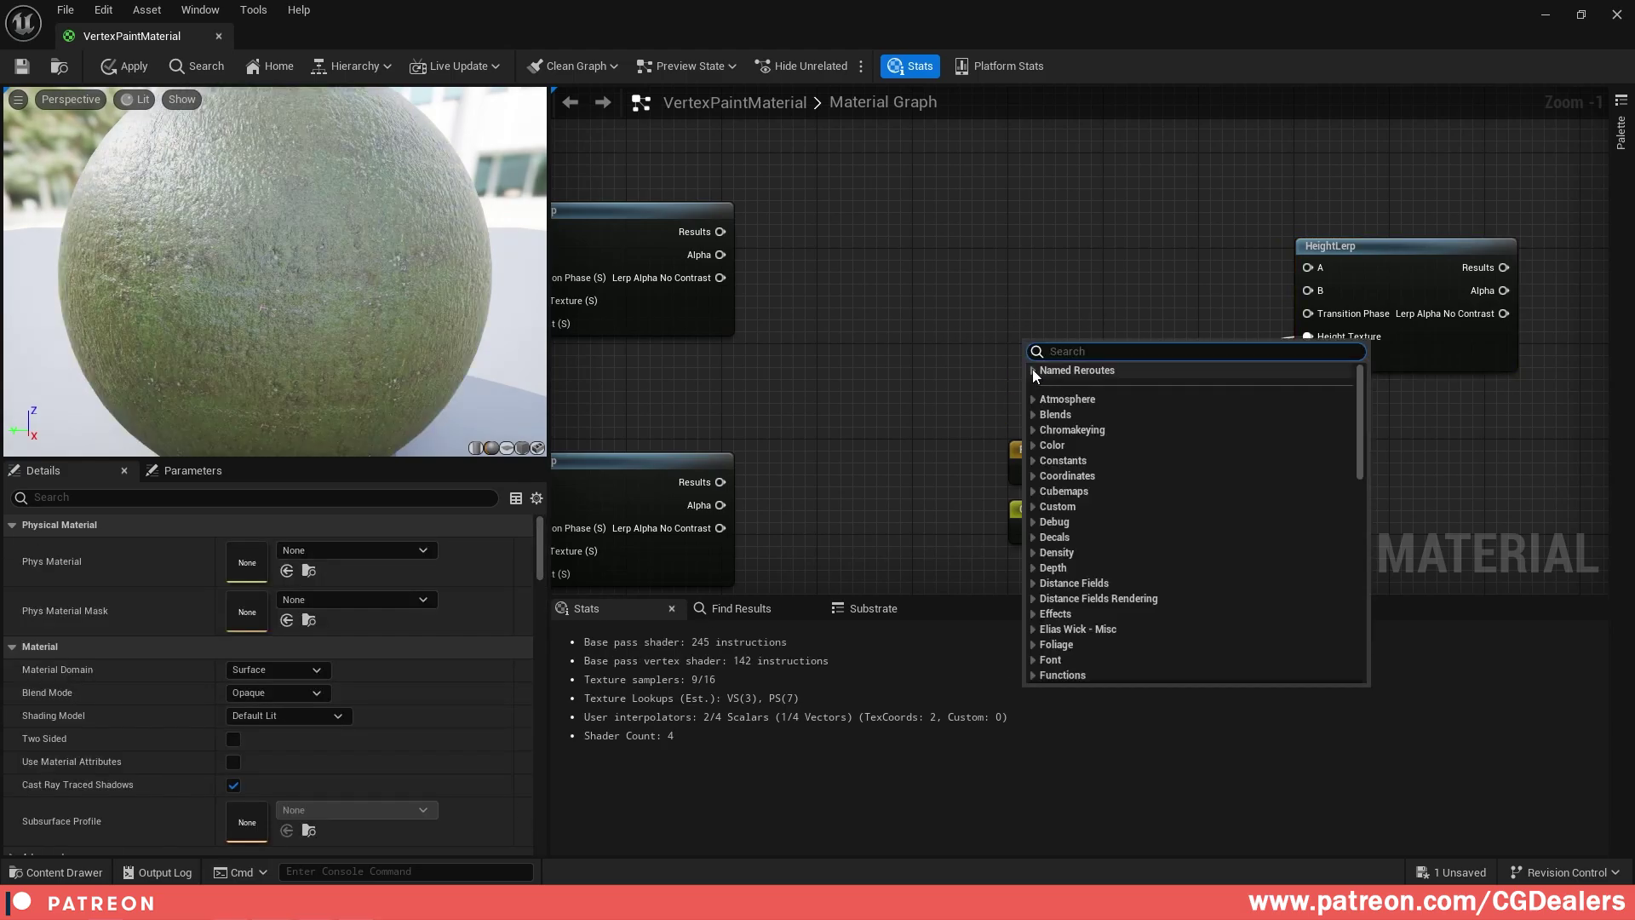
click(1033, 369)
click(1126, 405)
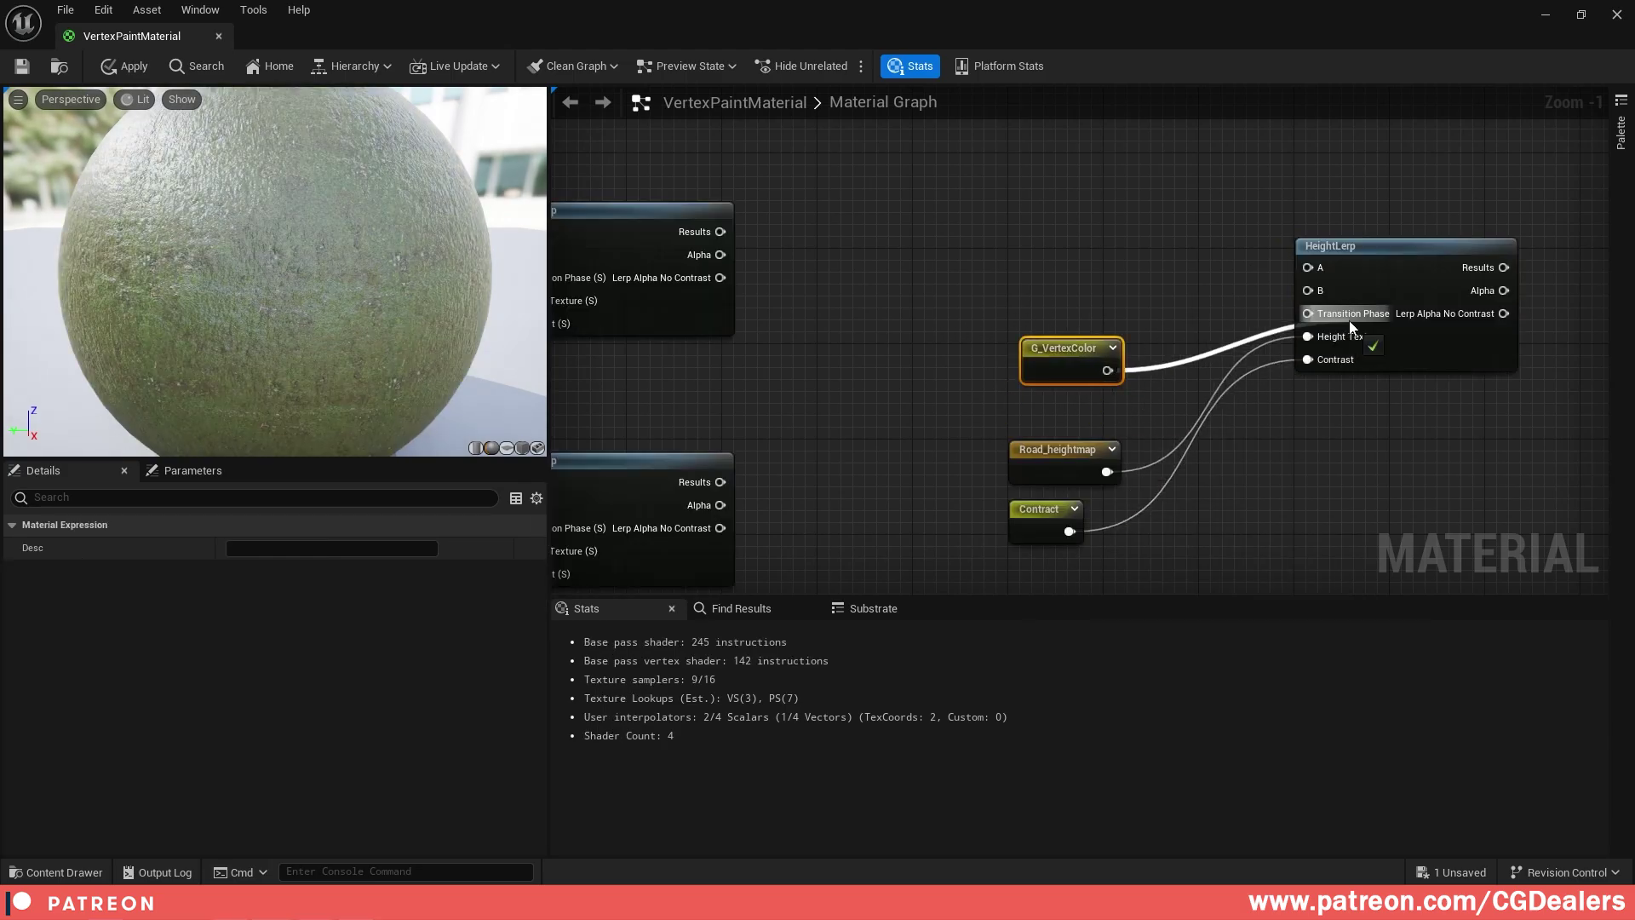
drag(1350, 326, 1349, 320)
- Connect the uppermost mask HeightLerp's Results to the new HeightLerp's A and the mossy rock mask's red channel to B
scroll(980, 358, down, 2)
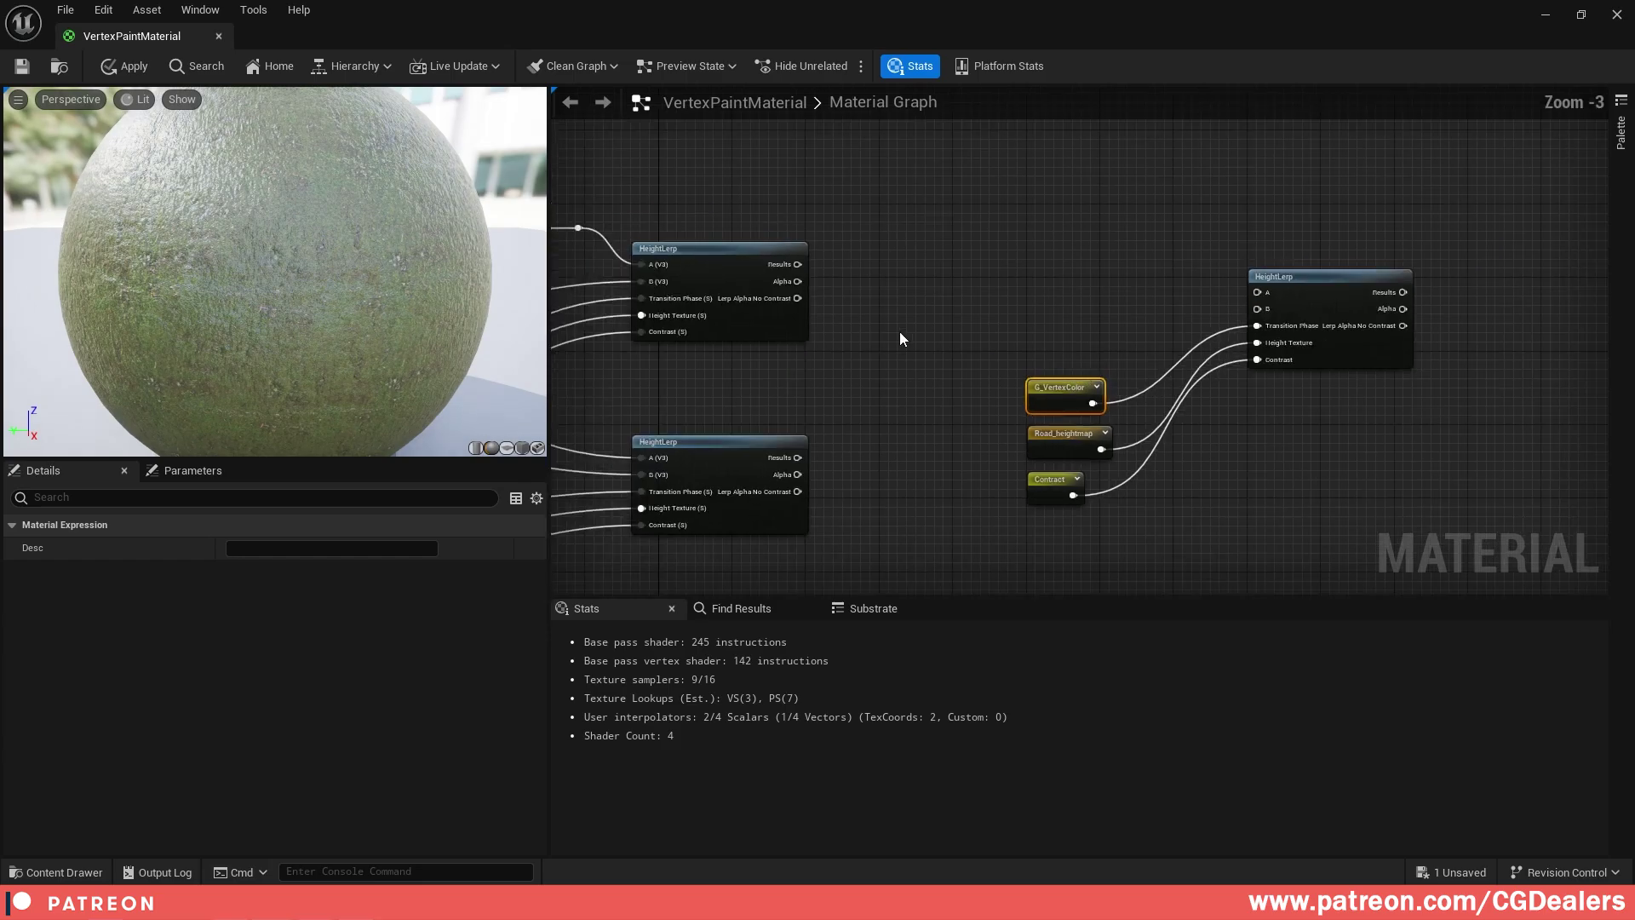
drag(827, 249, 1290, 279)
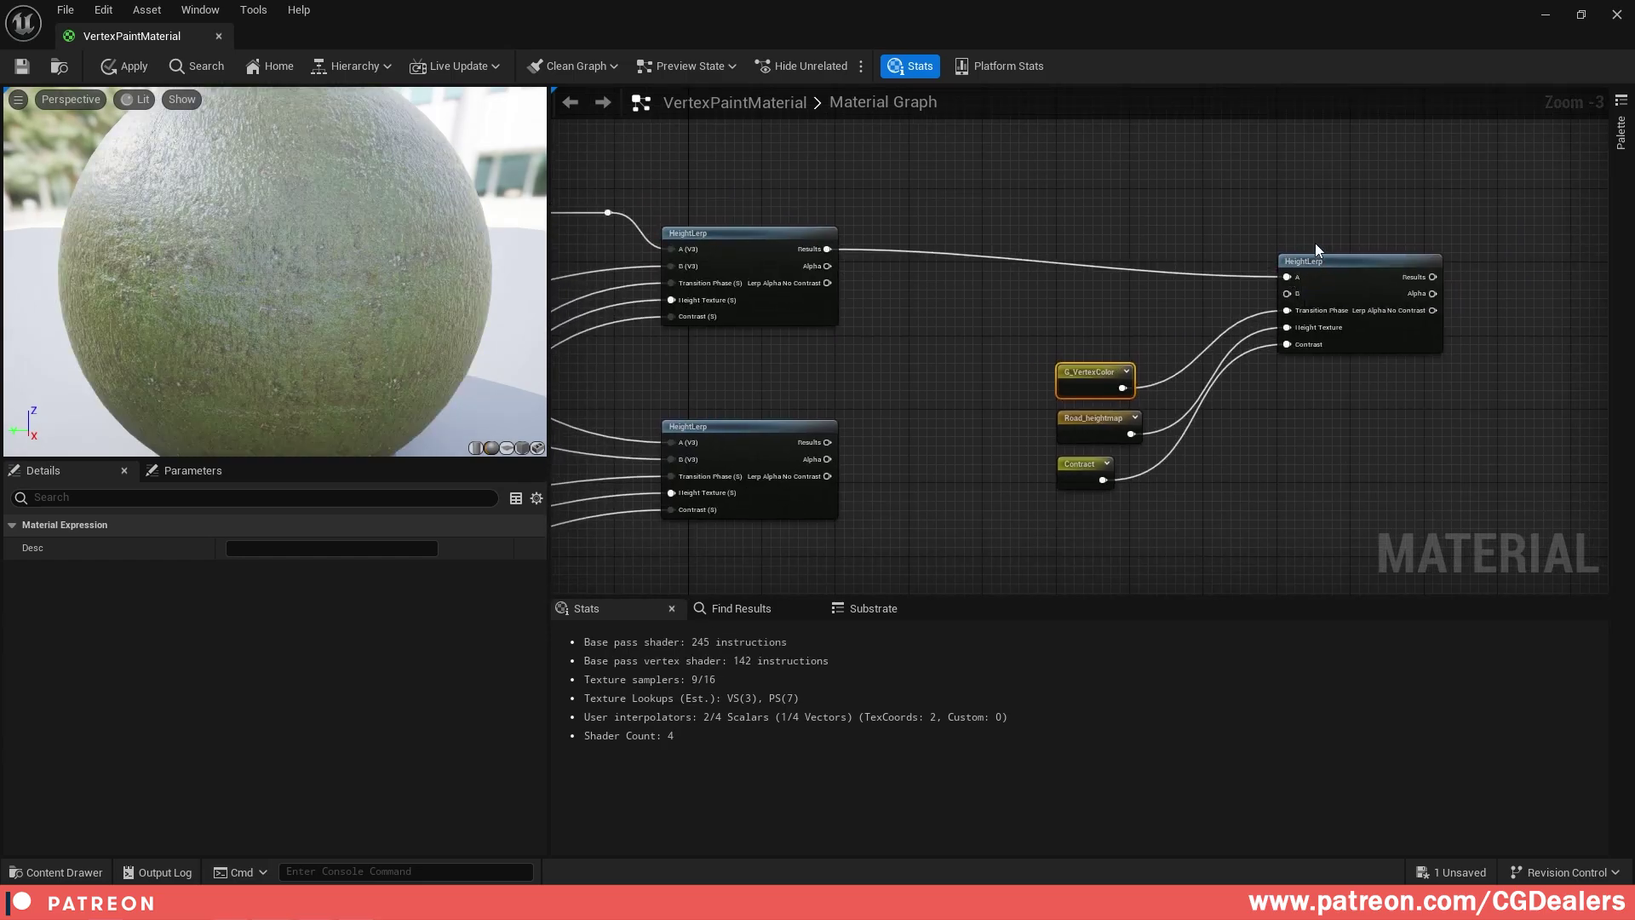
click(1315, 257)
scroll(1172, 489, down, 2)
scroll(974, 492, up, 1)
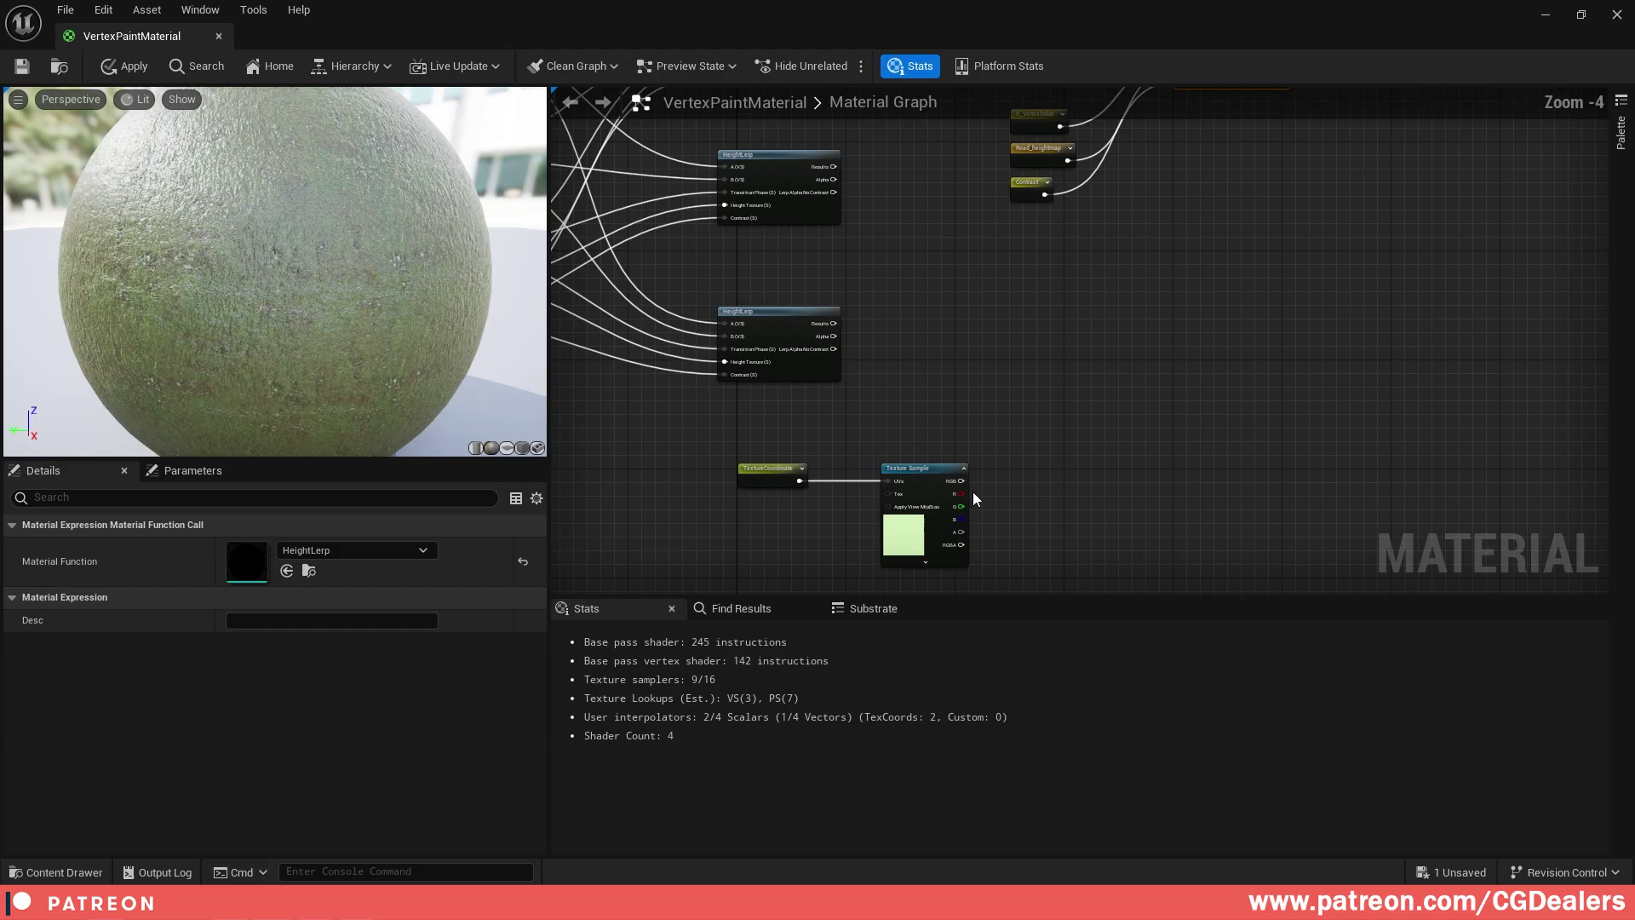
drag(960, 494, 1182, 187)
- Straighten the connection between the two upper mask HeightLerps and arrange the G_VertexColor, Road_heightmap and Contract reroutes between them
drag(1075, 366, 1076, 368)
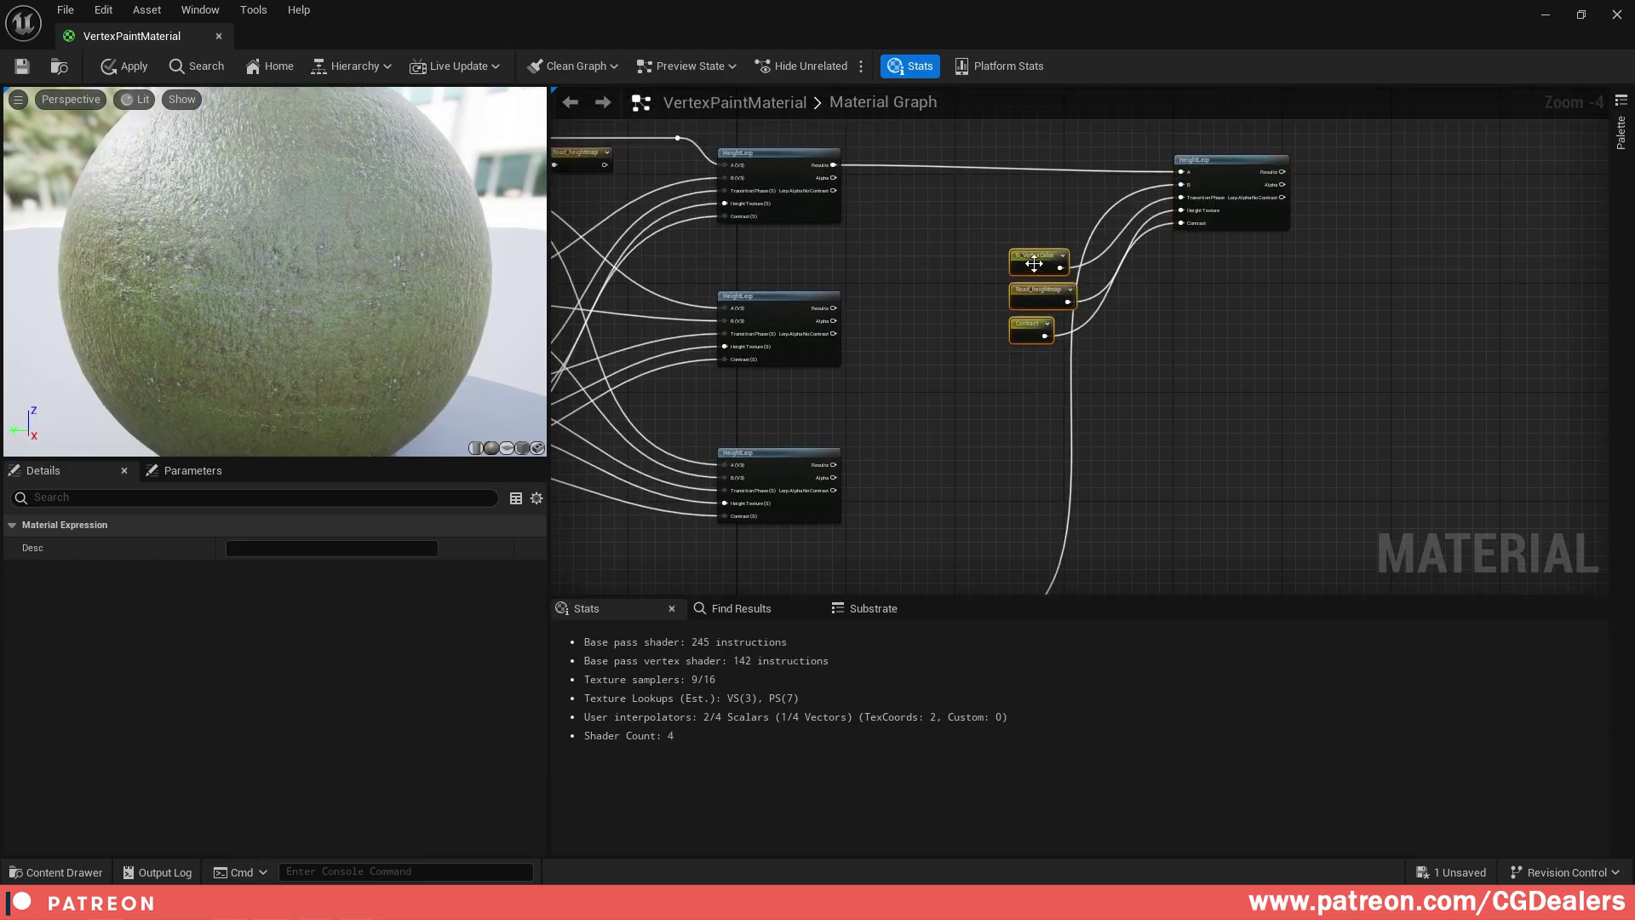
drag(1032, 259, 963, 240)
drag(756, 235, 1234, 317)
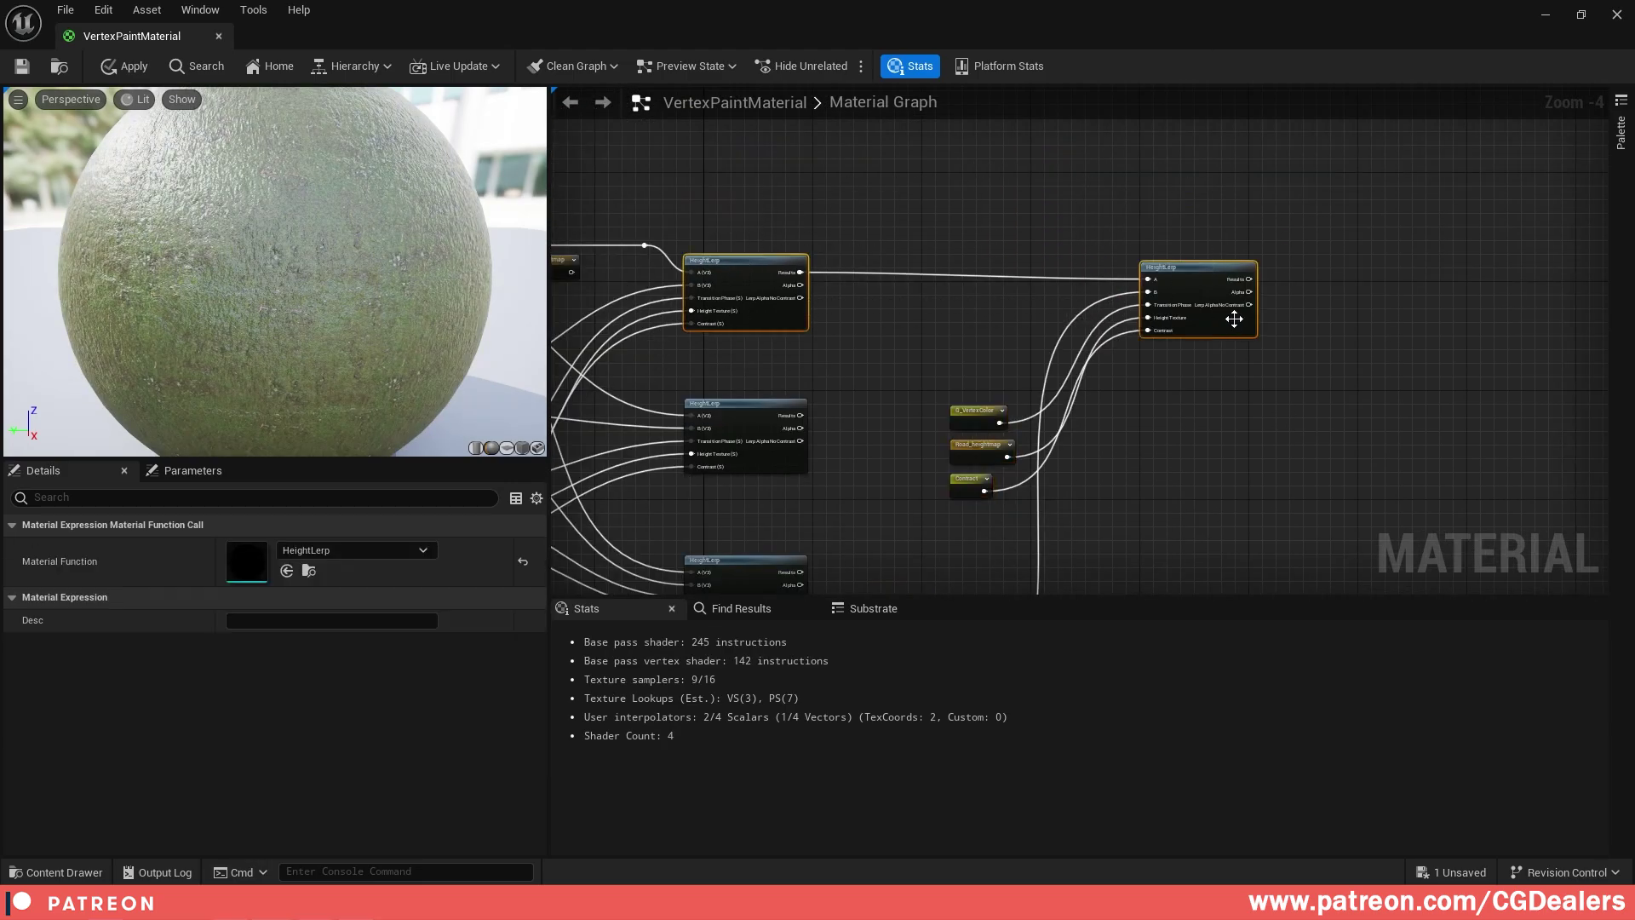
key(q)
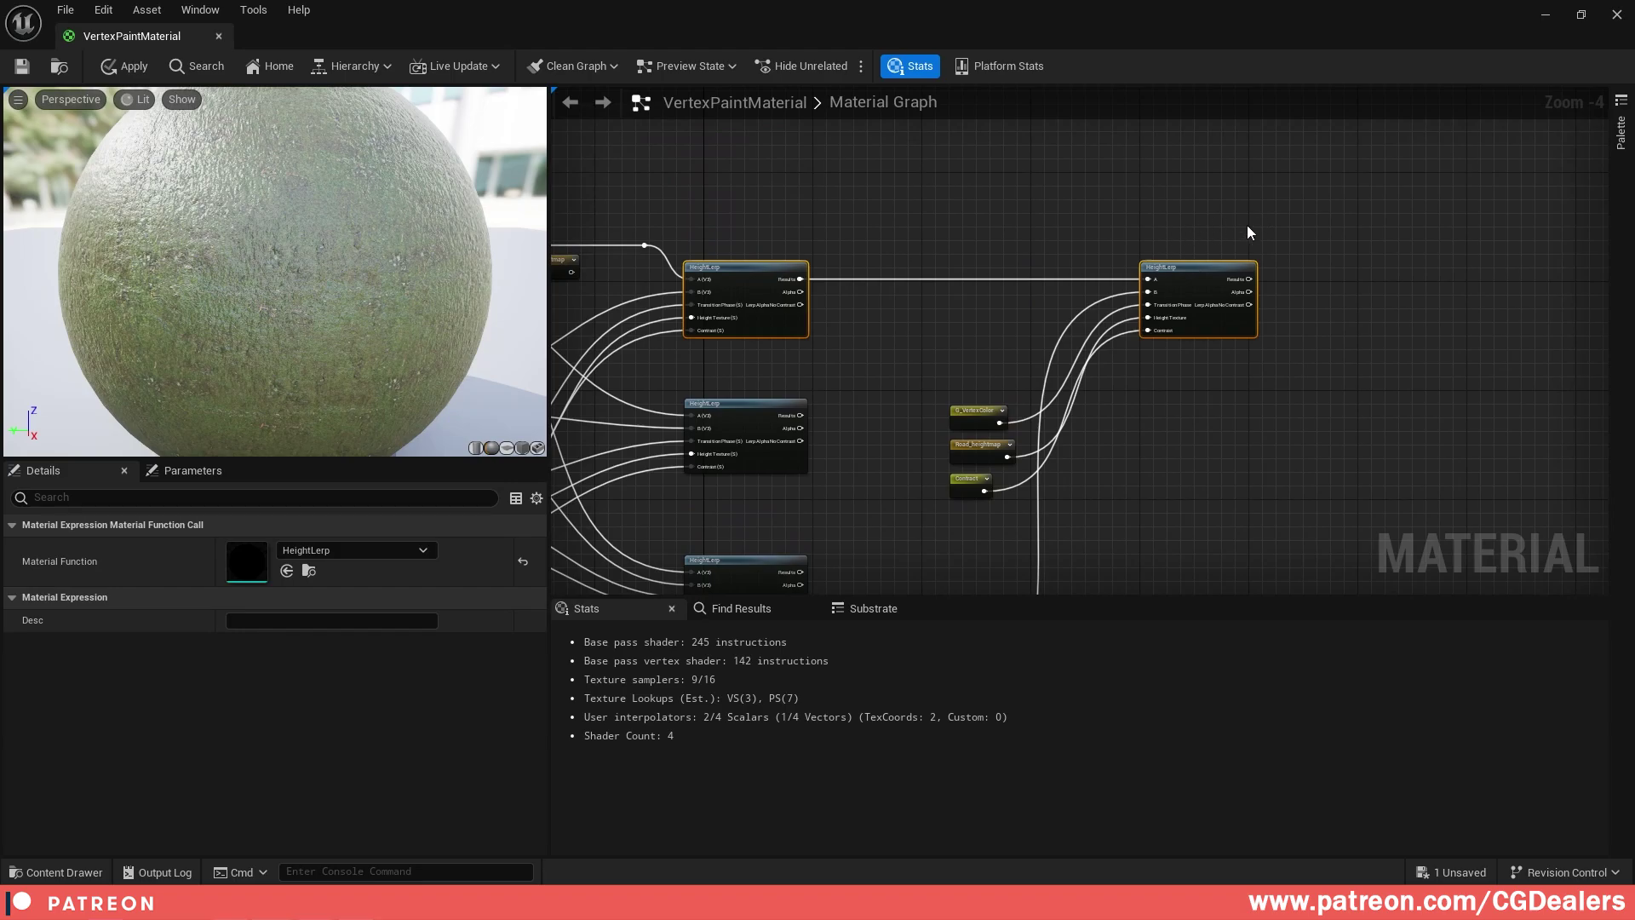
right_drag(1247, 225, 1121, 295)
scroll(1121, 294, down, 2)
right_drag(1159, 227, 1103, 308)
scroll(1030, 345, up, 3)
right_drag(1050, 452, 1124, 231)
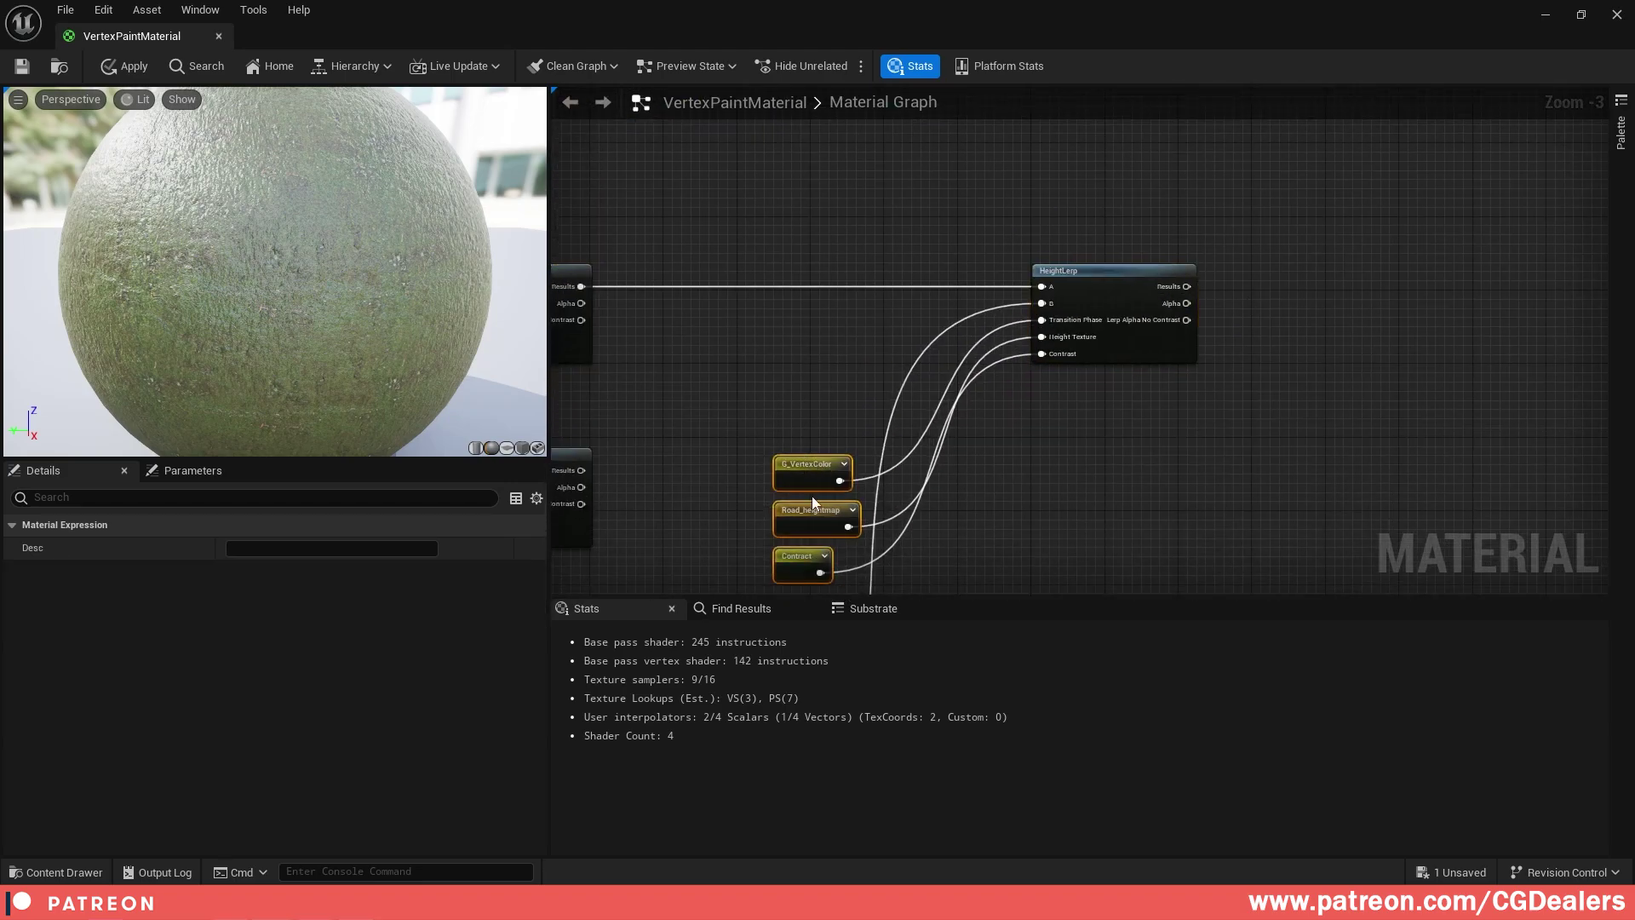
drag(810, 482, 781, 333)
- Add a named reroute declaration called AO_Final to the new HeightLerp's Results
drag(1188, 287, 1322, 289)
text(rerout)
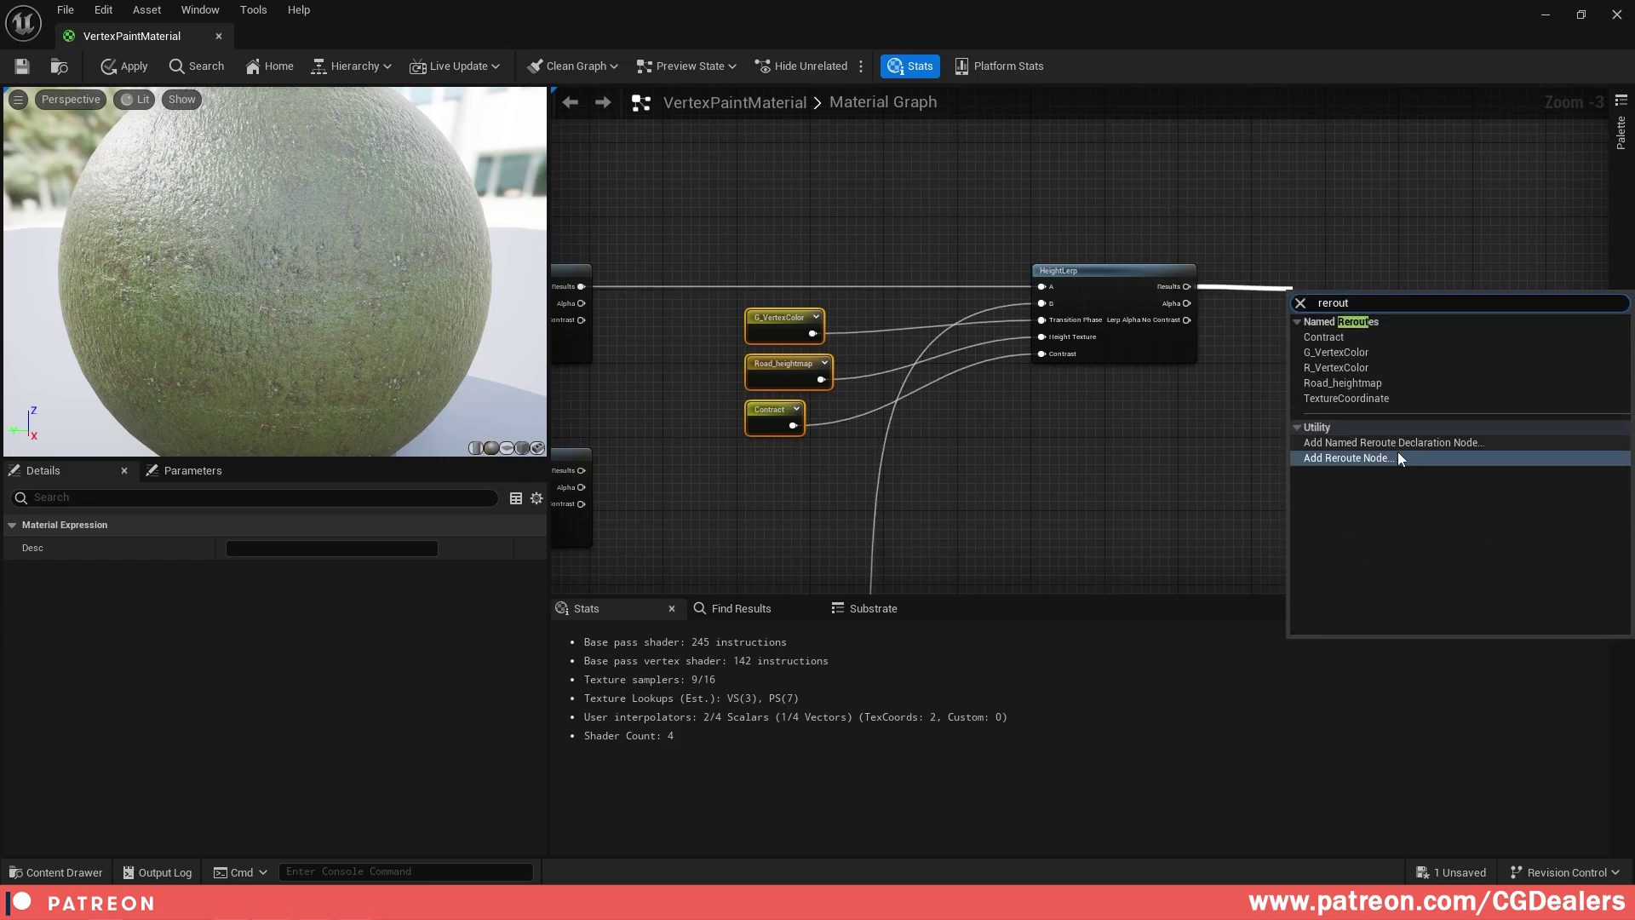
click(1399, 442)
text(AO_)F)
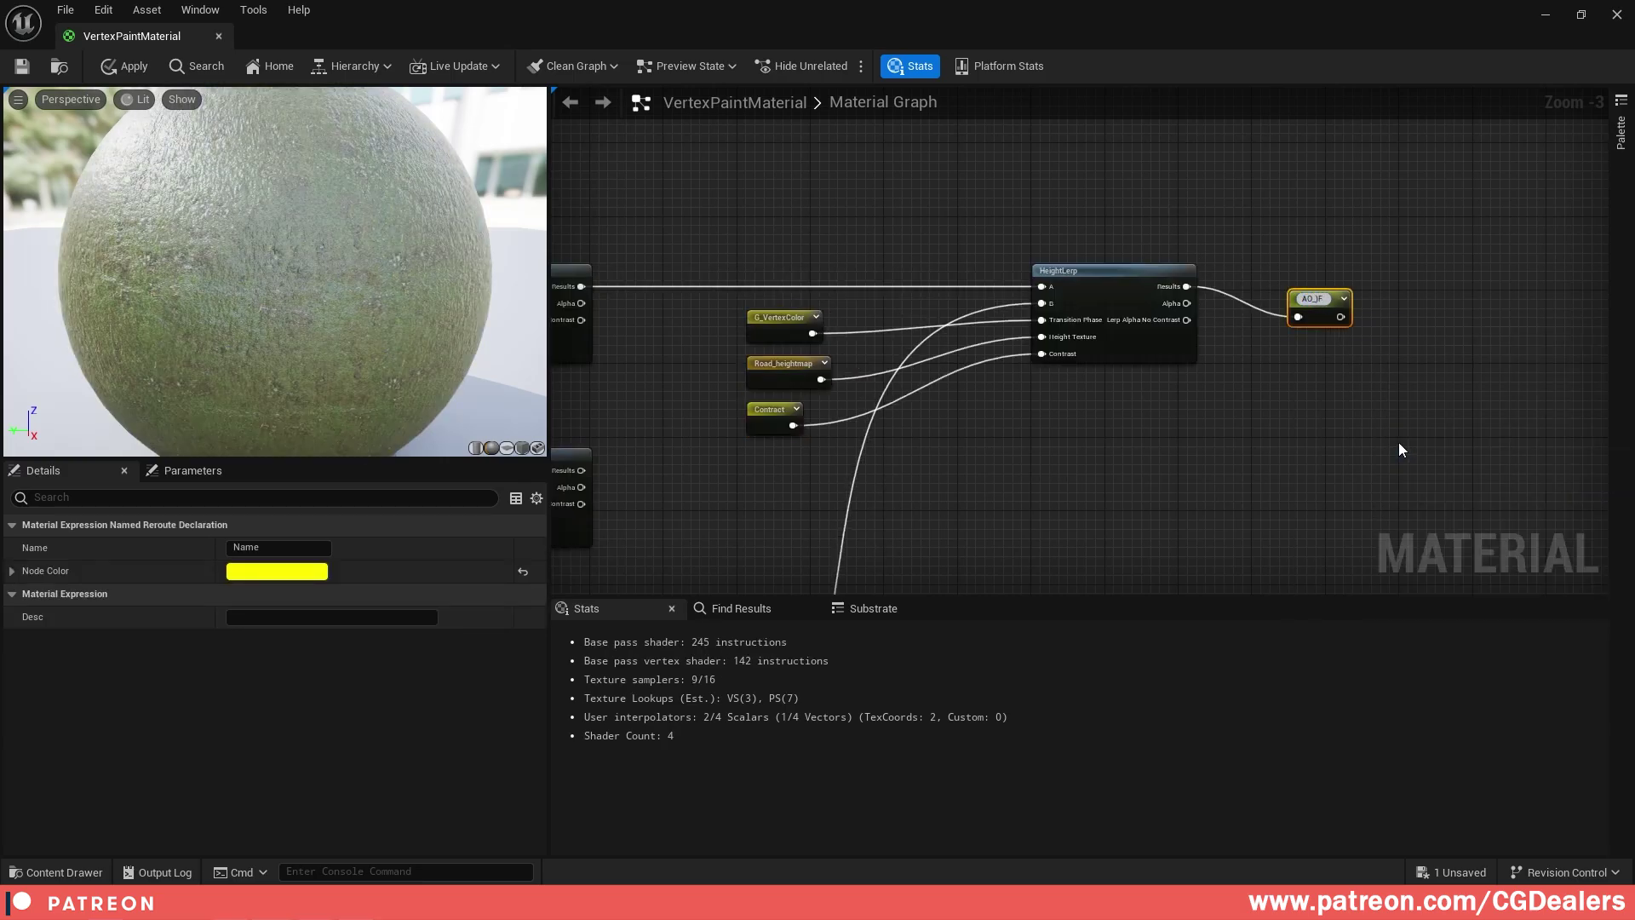
text(inal)
key(Return)
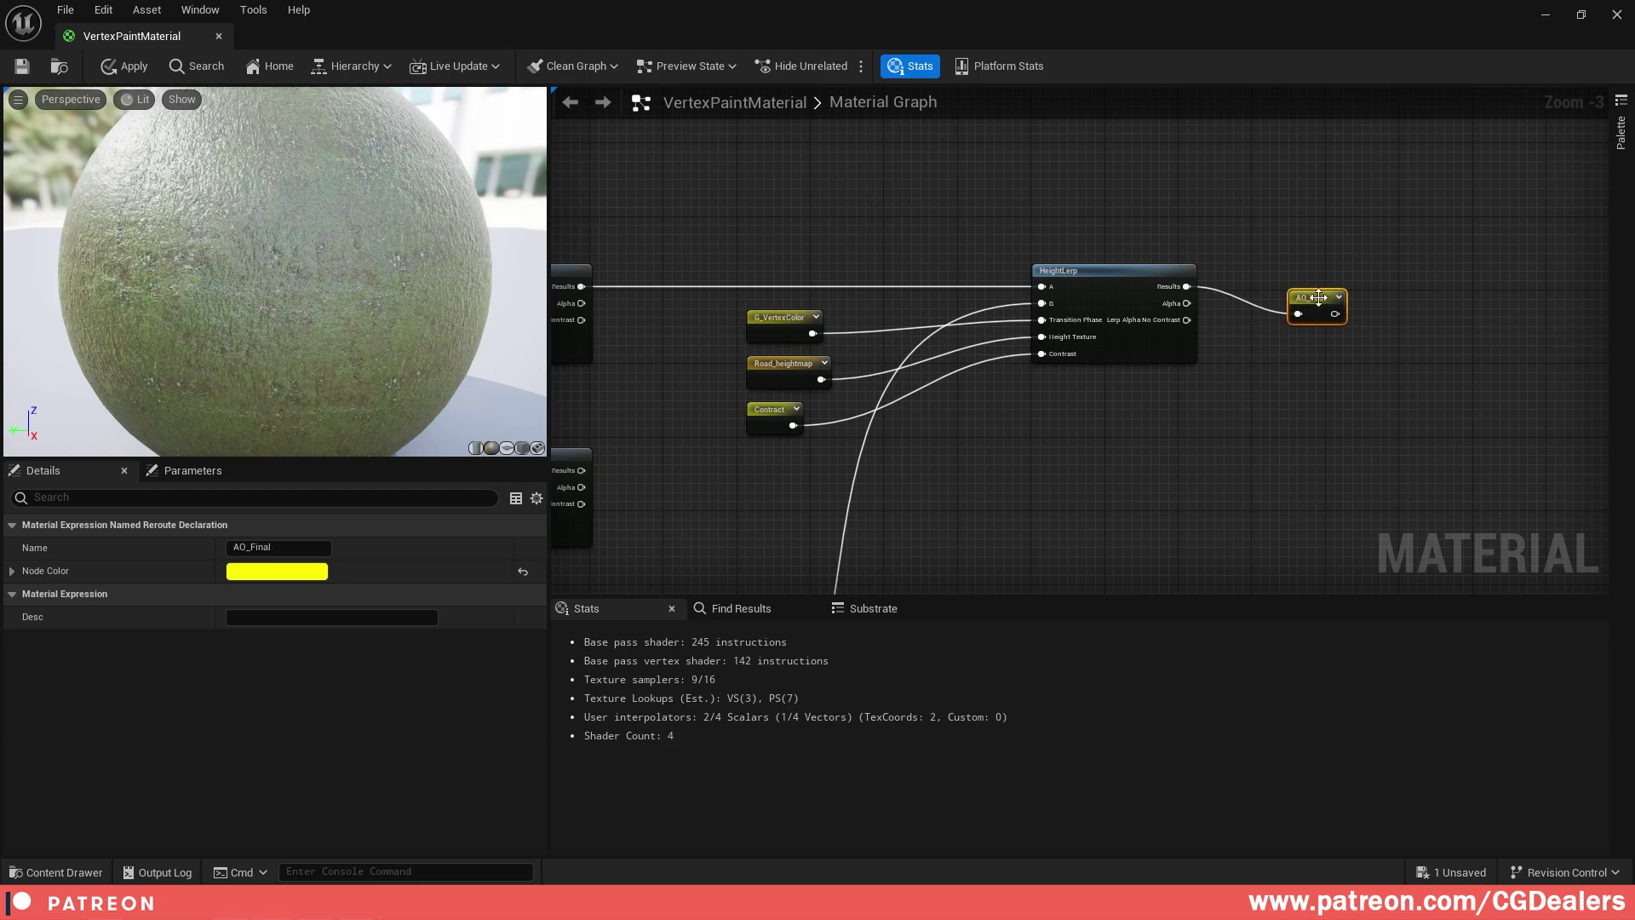
- Place an AO_Final reroute beside the material output node and connect it to Ambient Occlusion
click(1254, 211)
scroll(1254, 211, down, 3)
right_drag(1190, 126, 1146, 295)
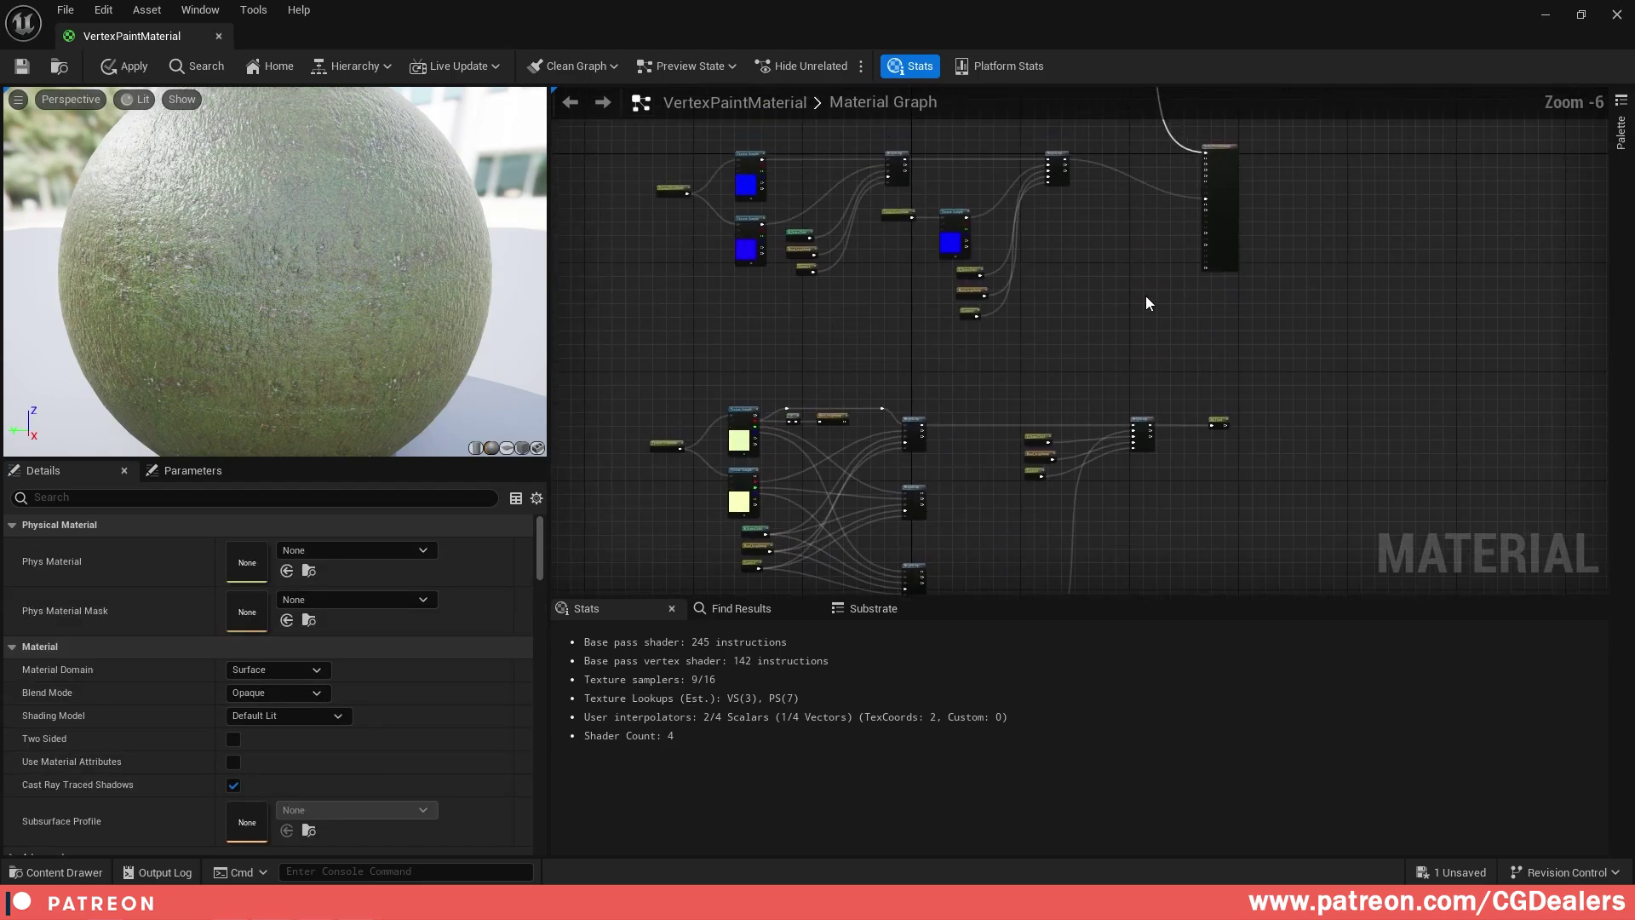
scroll(1128, 278, up, 3)
right_drag(1206, 155, 1038, 351)
right_click(1038, 351)
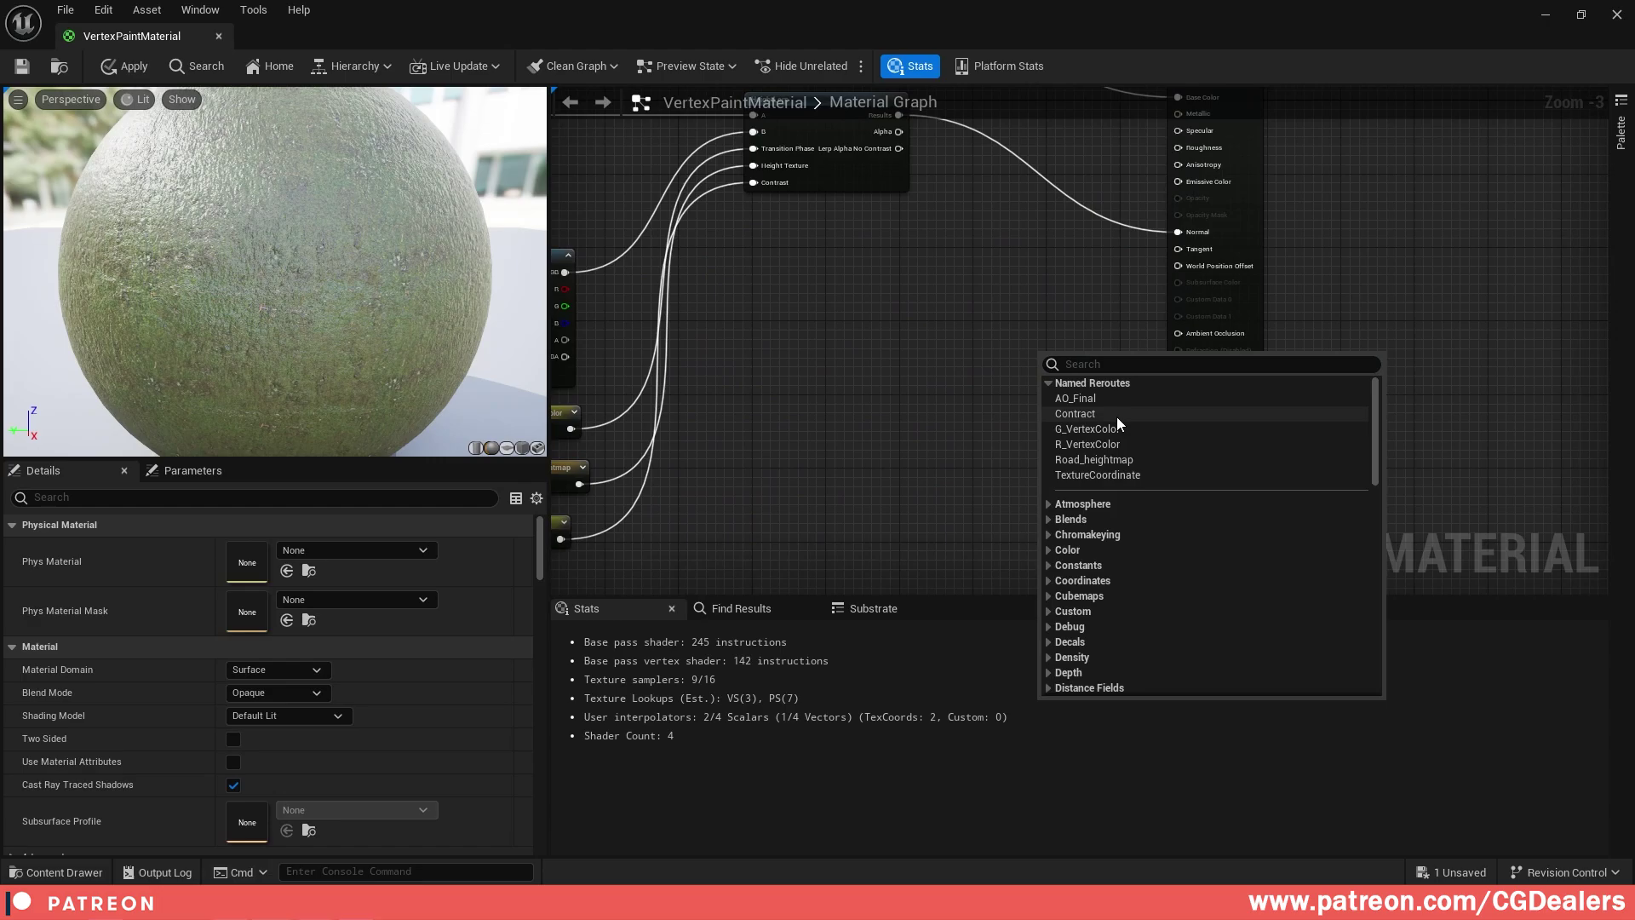
click(1116, 416)
drag(1083, 376, 1179, 334)
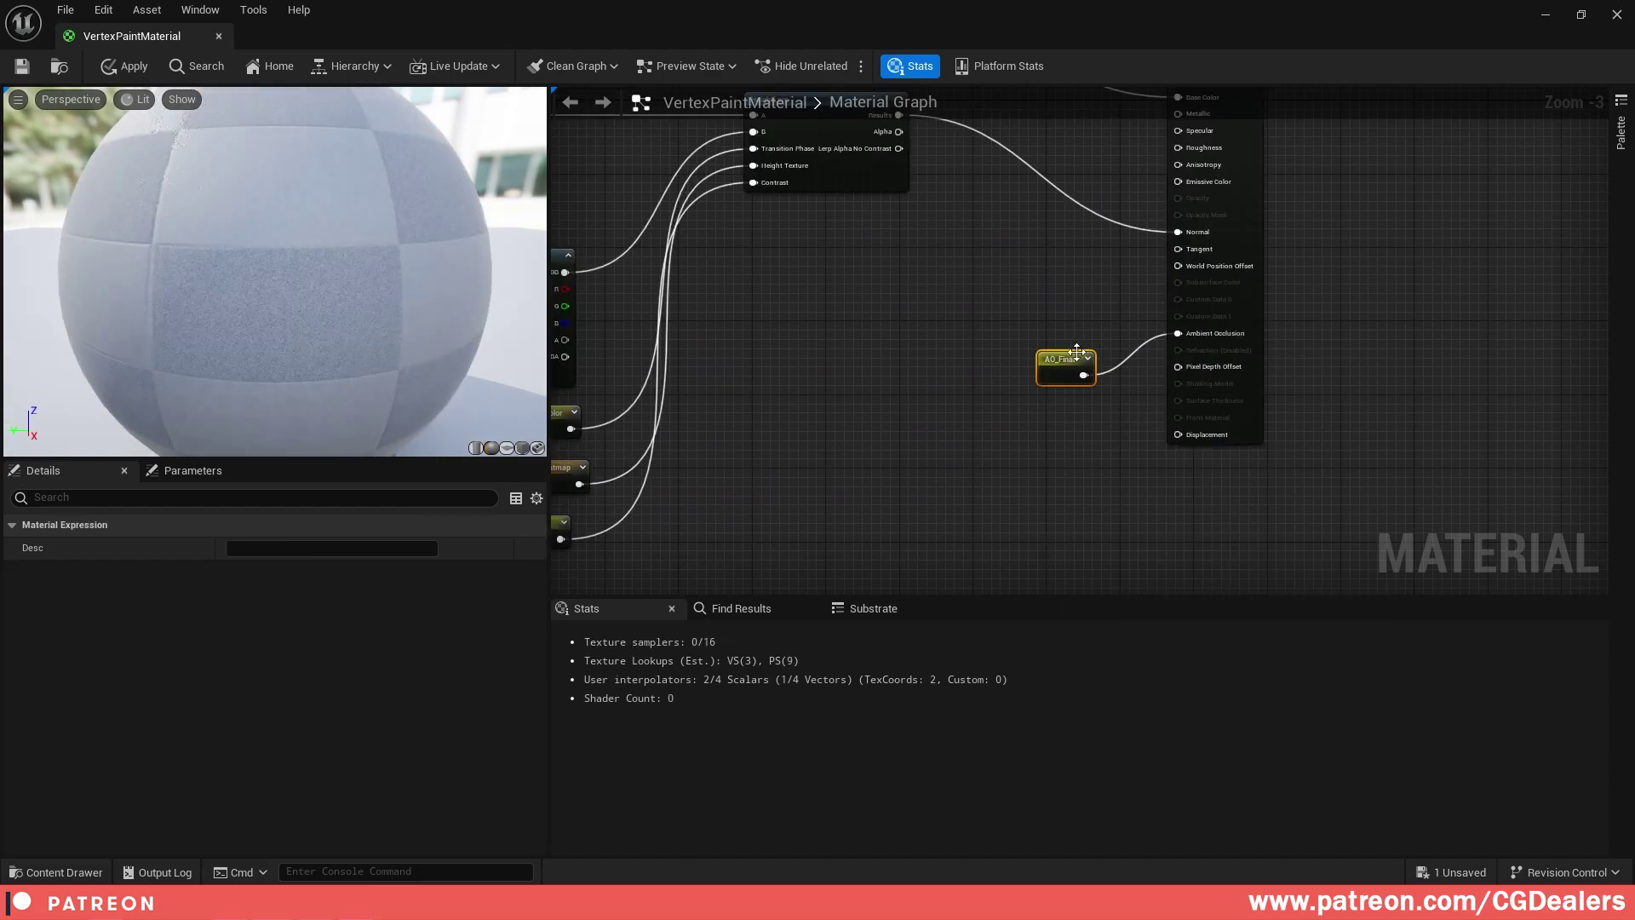
- Duplicate the HeightLerp that feeds AO_Final and place the copy below it, beside the second mask HeightLerp
click(1013, 383)
scroll(1013, 383, down, 2)
right_drag(1132, 545, 1108, 271)
right_drag(963, 480, 1152, 346)
scroll(911, 387, up, 1)
right_drag(910, 386, 1103, 425)
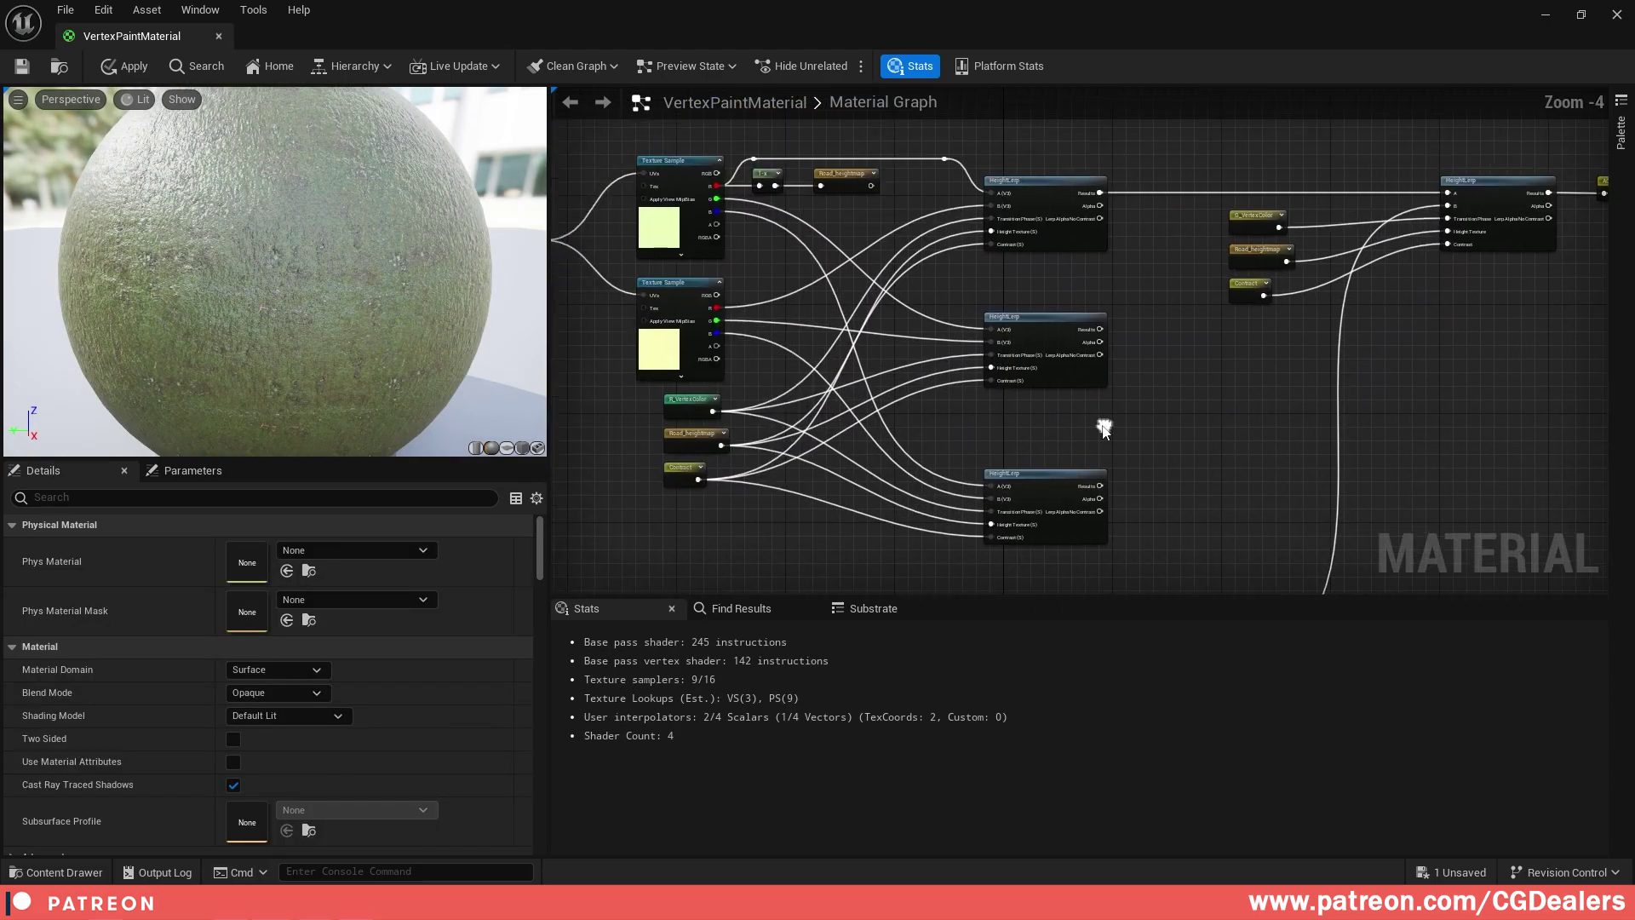
right_drag(1390, 317, 1066, 350)
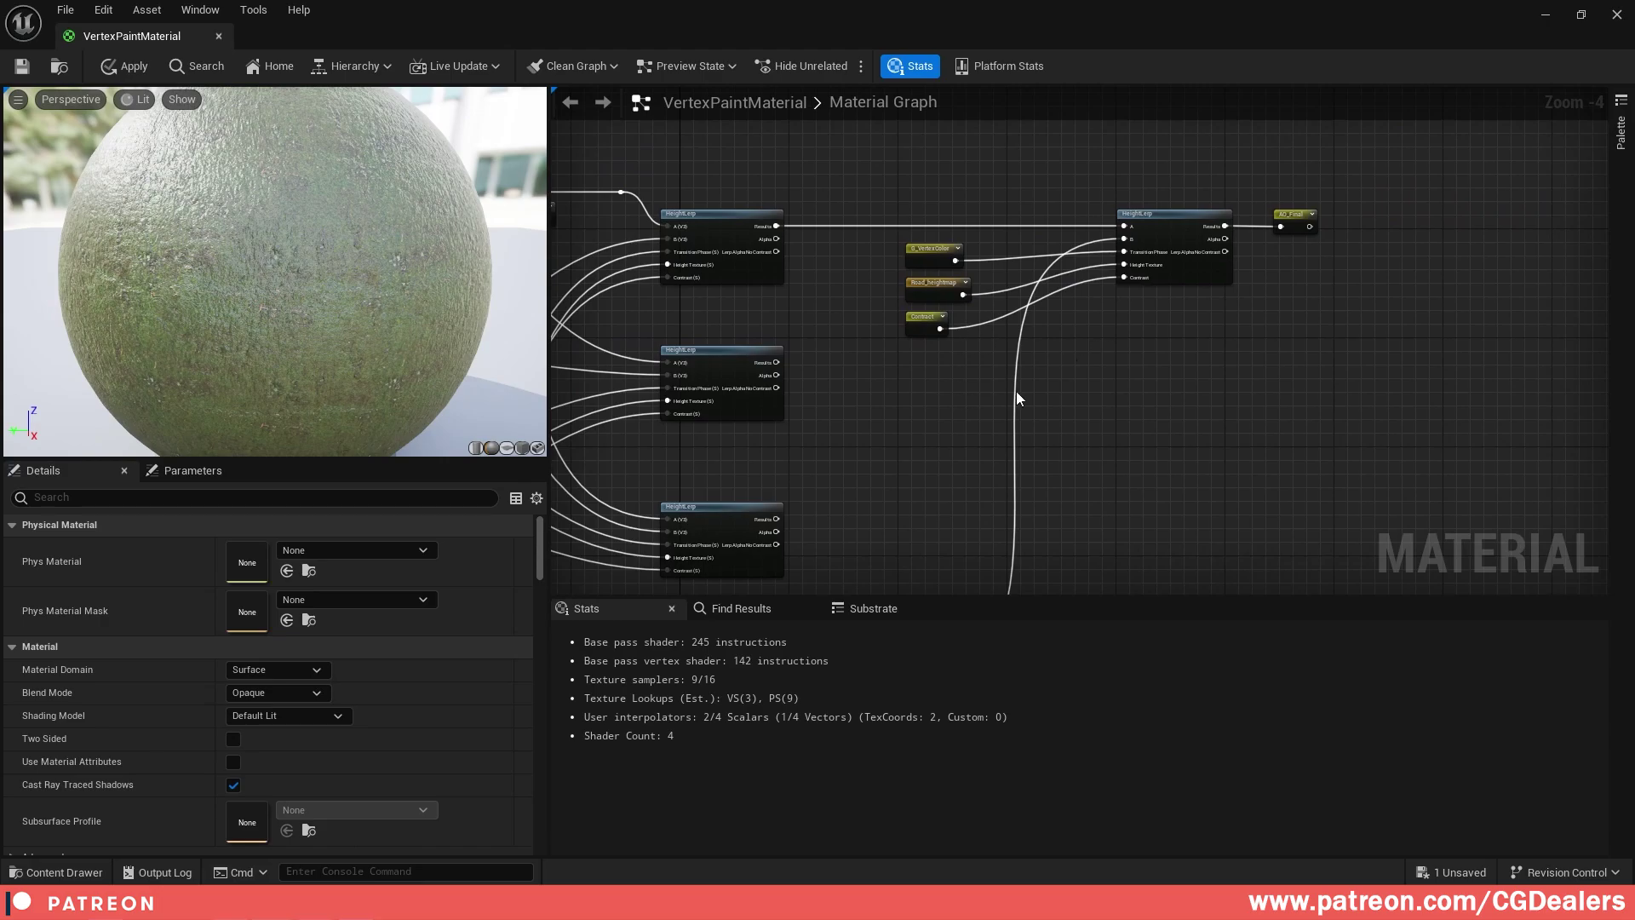
key(ctrl+c)
key(ctrl+v)
drag(1238, 399, 1172, 377)
- Connect G_VertexColor, Road_heightmap and Contract to the duplicated HeightLerp's Transition Phase, Height Texture and Contrast
scroll(959, 274, up, 1)
drag(952, 255, 1184, 446)
drag(960, 302, 1182, 462)
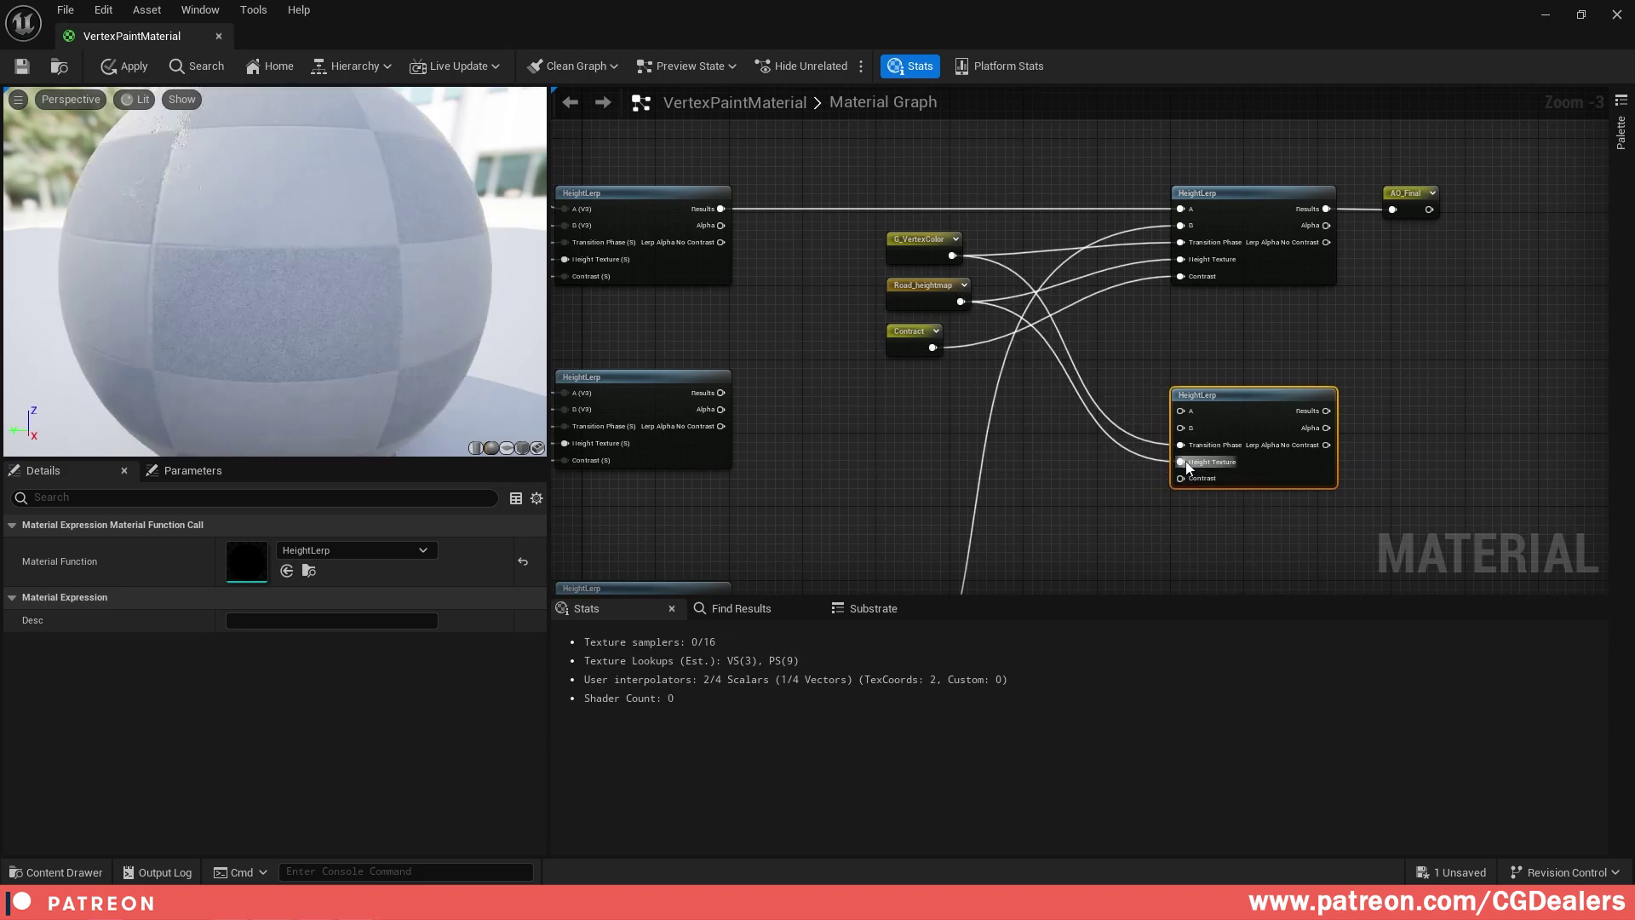
drag(933, 347, 1181, 478)
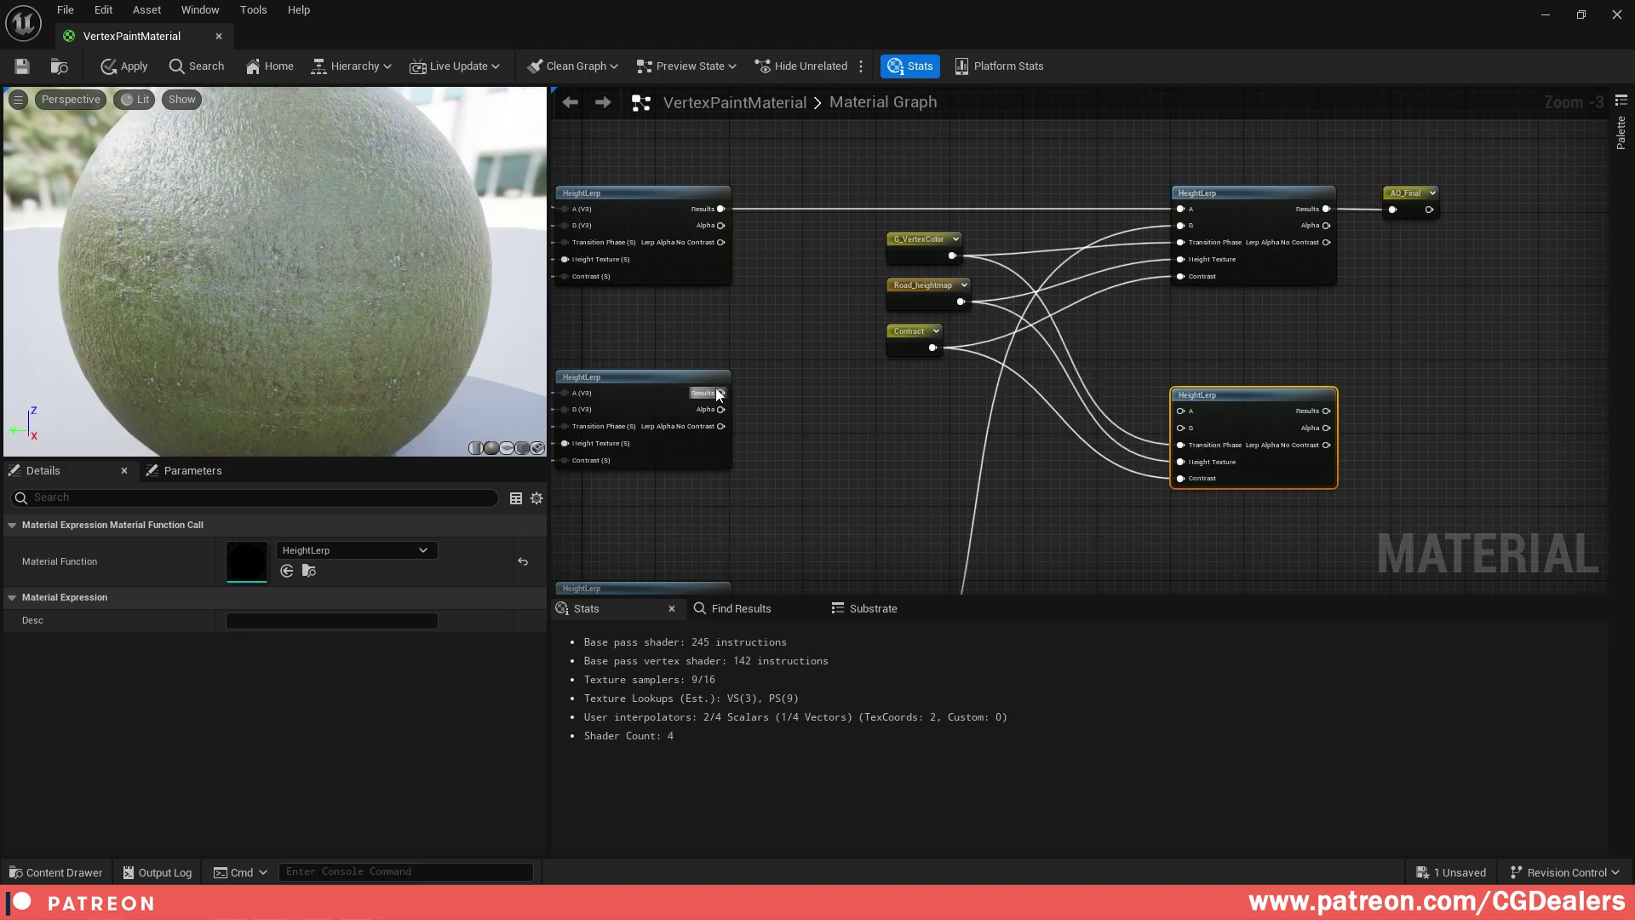
- Connect the second mask HeightLerp's Results to the duplicate's A, align the node, and connect the mossy rock mask's green channel to B
drag(720, 394, 1213, 388)
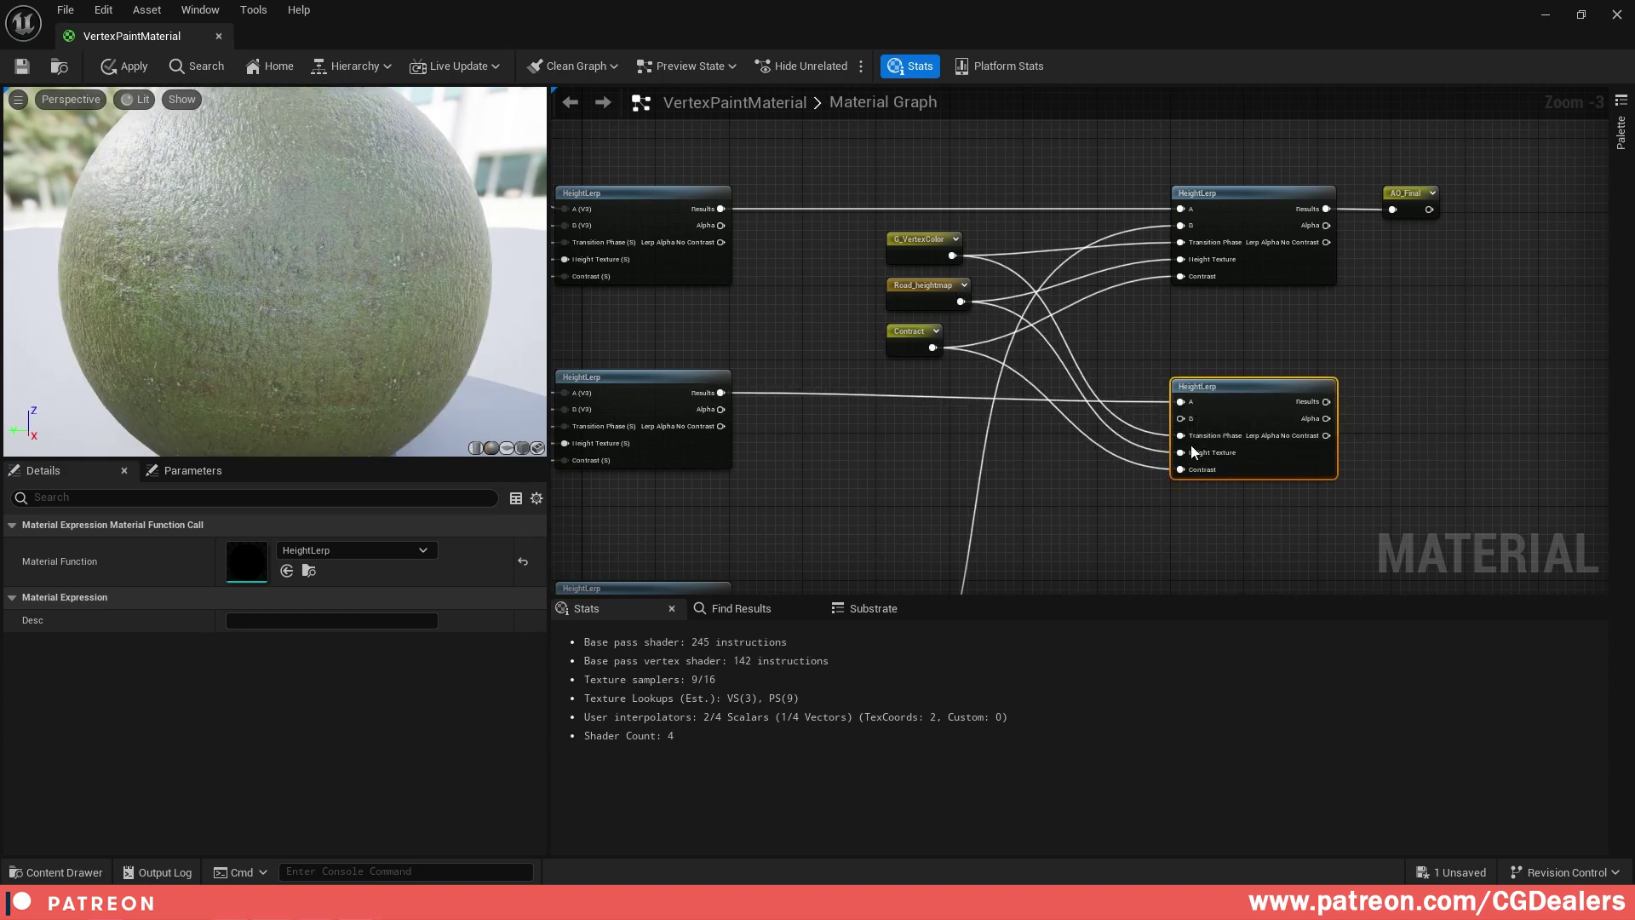
scroll(1094, 499, down, 1)
right_drag(1093, 507, 1068, 289)
drag(910, 531, 1134, 238)
- Add a named reroute declaration called Roughness_Final to the duplicated HeightLerp's Results and align it with that output
right_drag(1332, 189, 1189, 405)
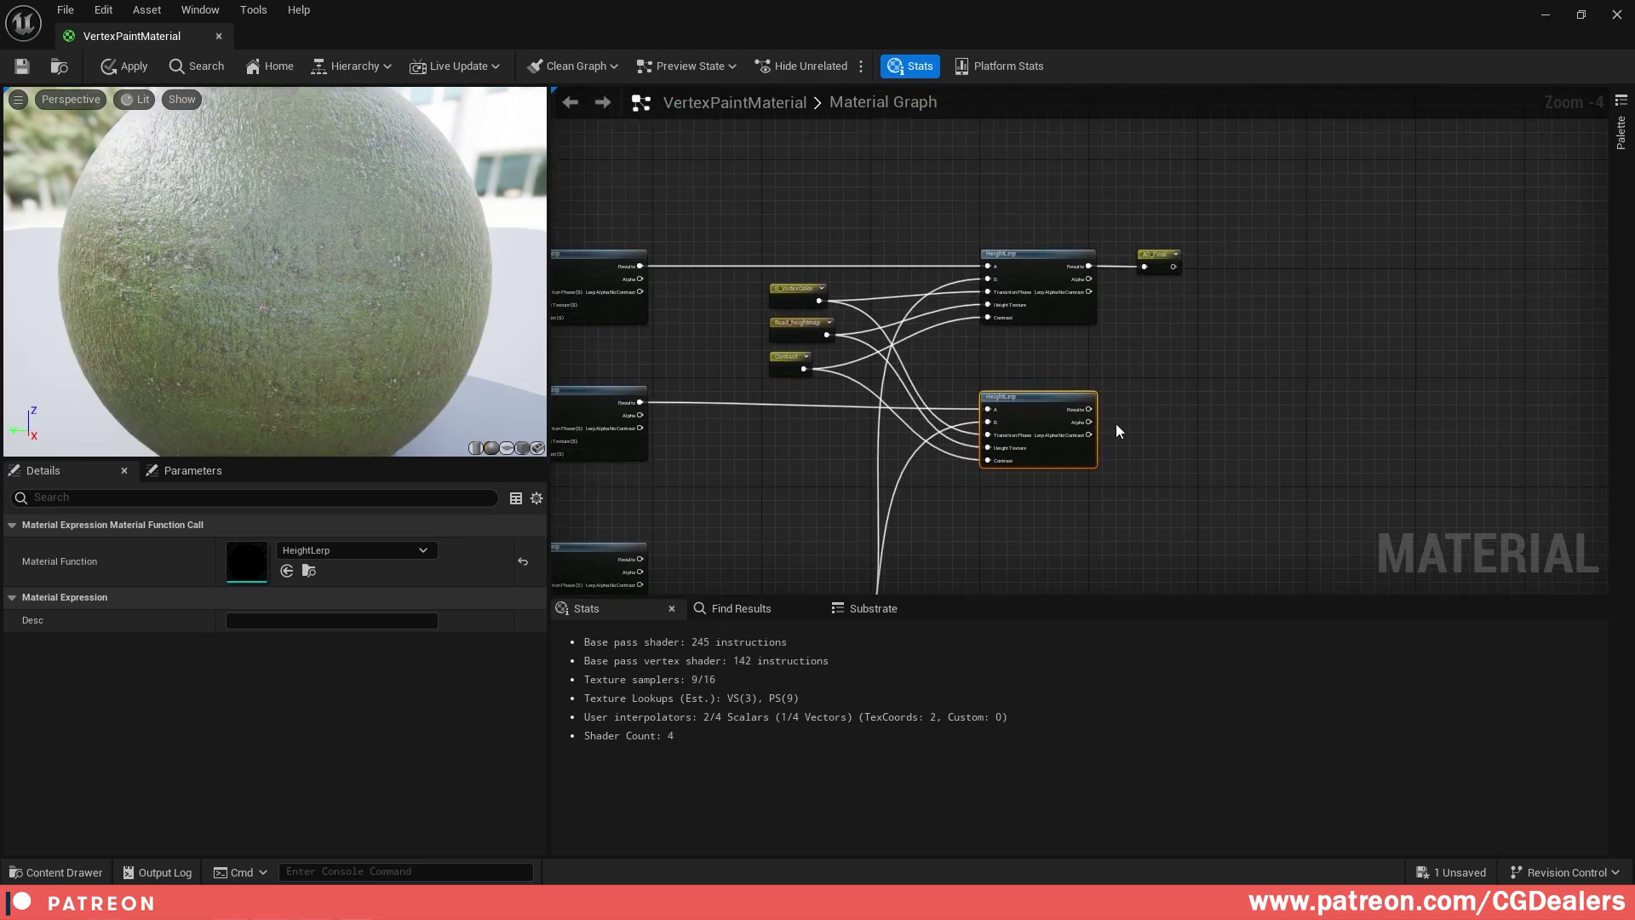
scroll(1119, 431, up, 2)
drag(1078, 407, 1171, 400)
text(rer)
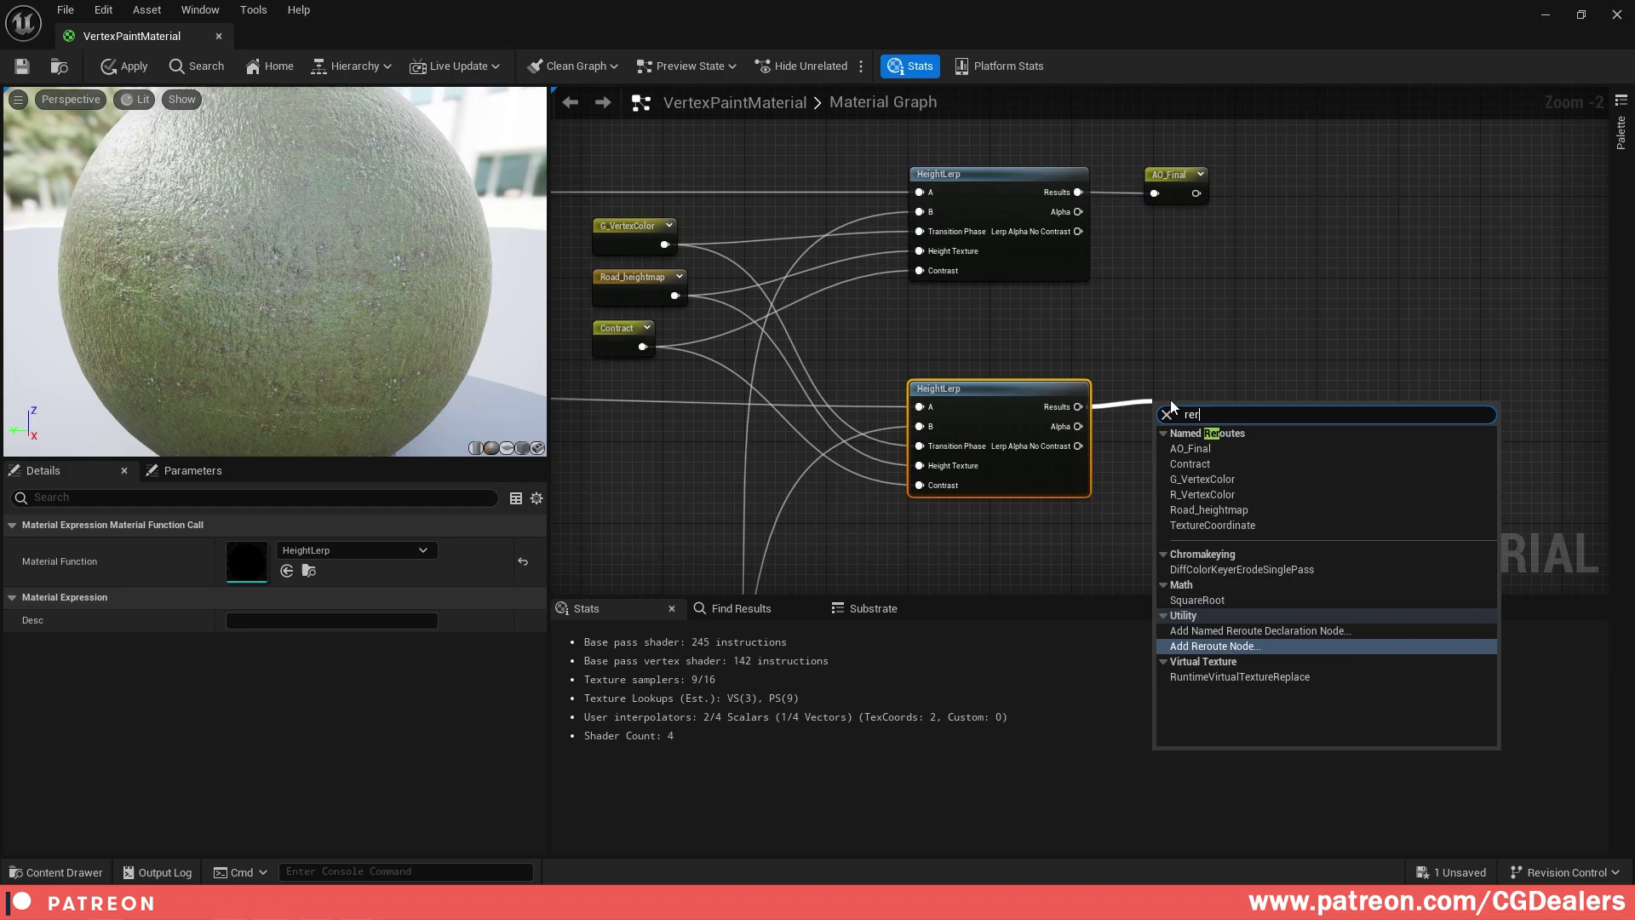
text(out)
key(Up)
key(Return)
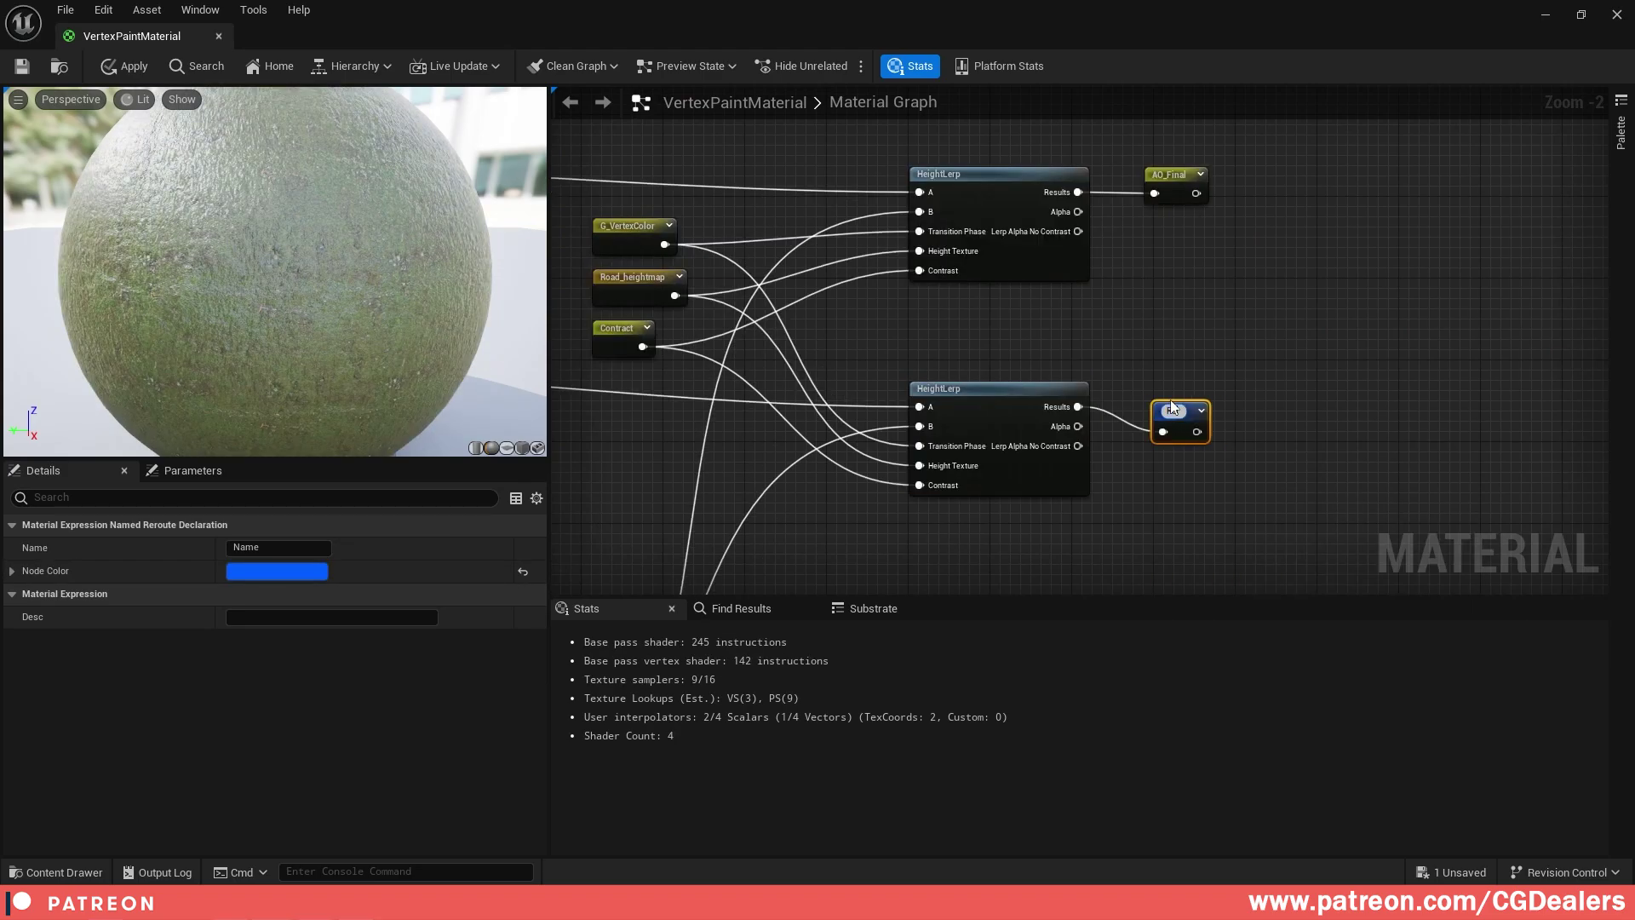
text(Roughness_Final)
key(Return)
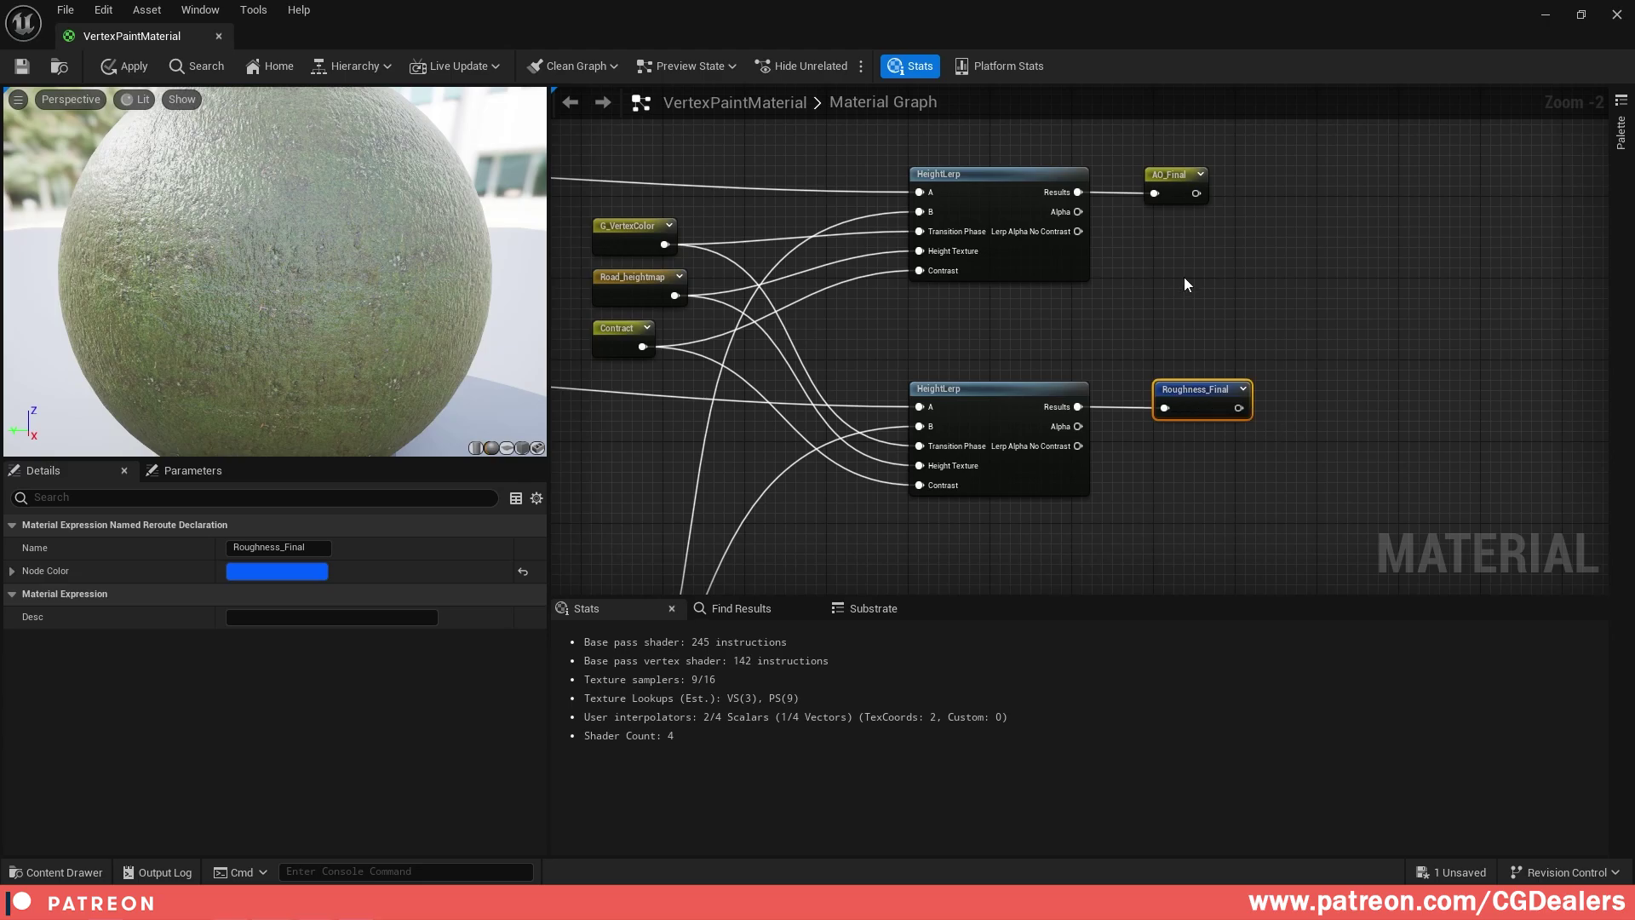
- Connect a Roughness_Final reroute to the material's Roughness input and place it below the normal map HeightLerp
scroll(1183, 278, down, 3)
scroll(1025, 309, up, 2)
right_click(993, 233)
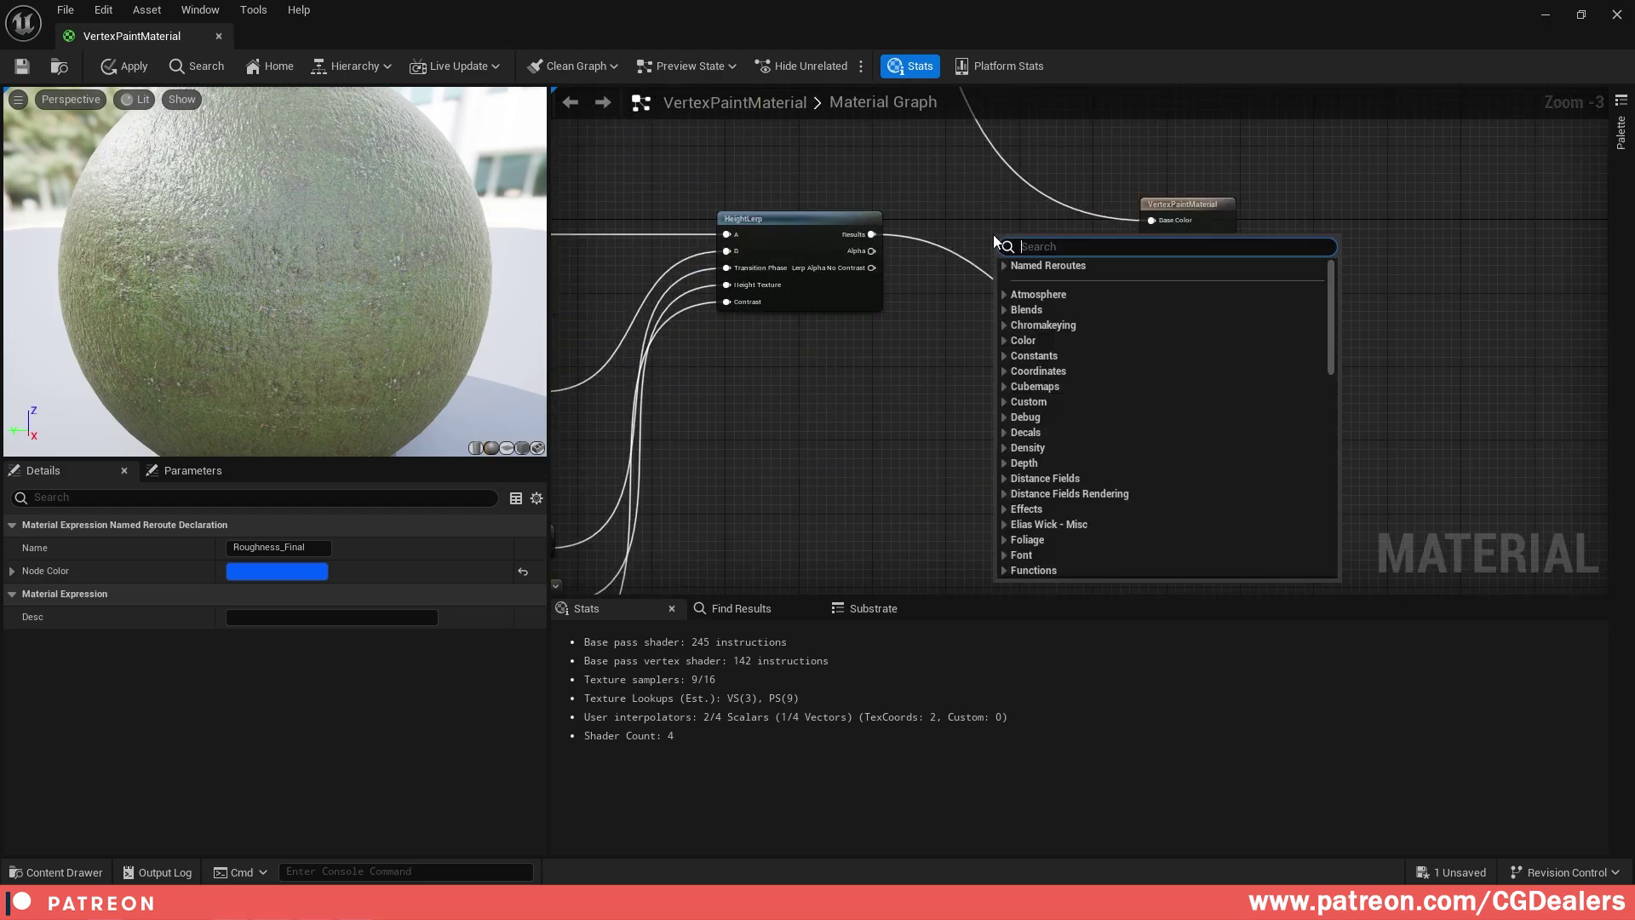
click(1006, 267)
click(1044, 358)
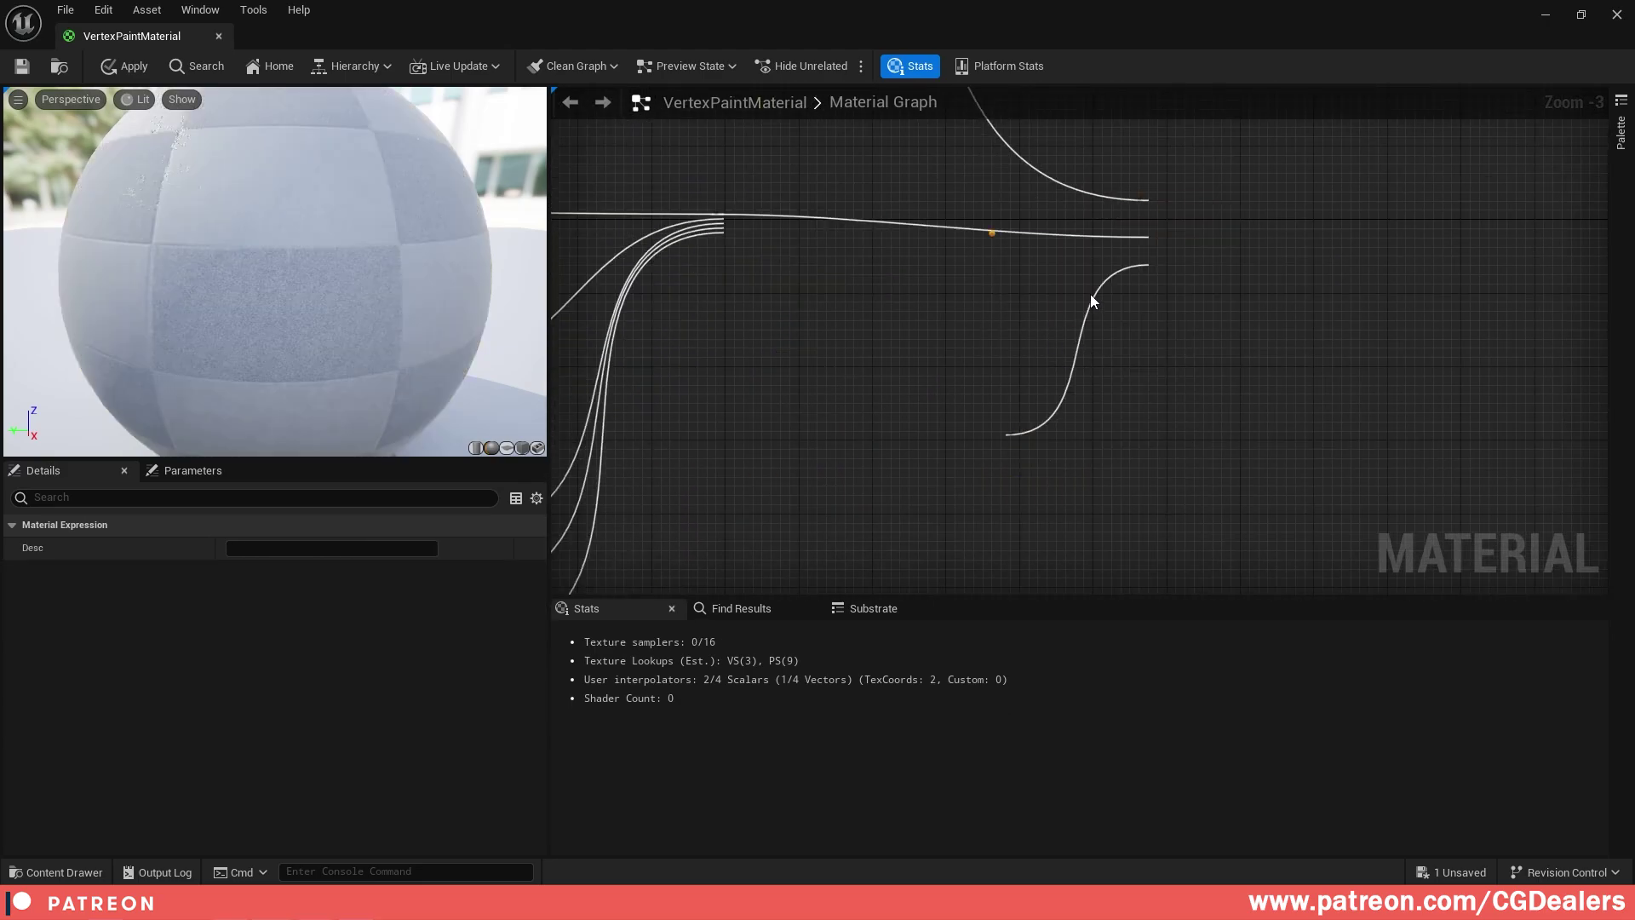
scroll(1090, 294, up, 2)
drag(1068, 258, 1175, 278)
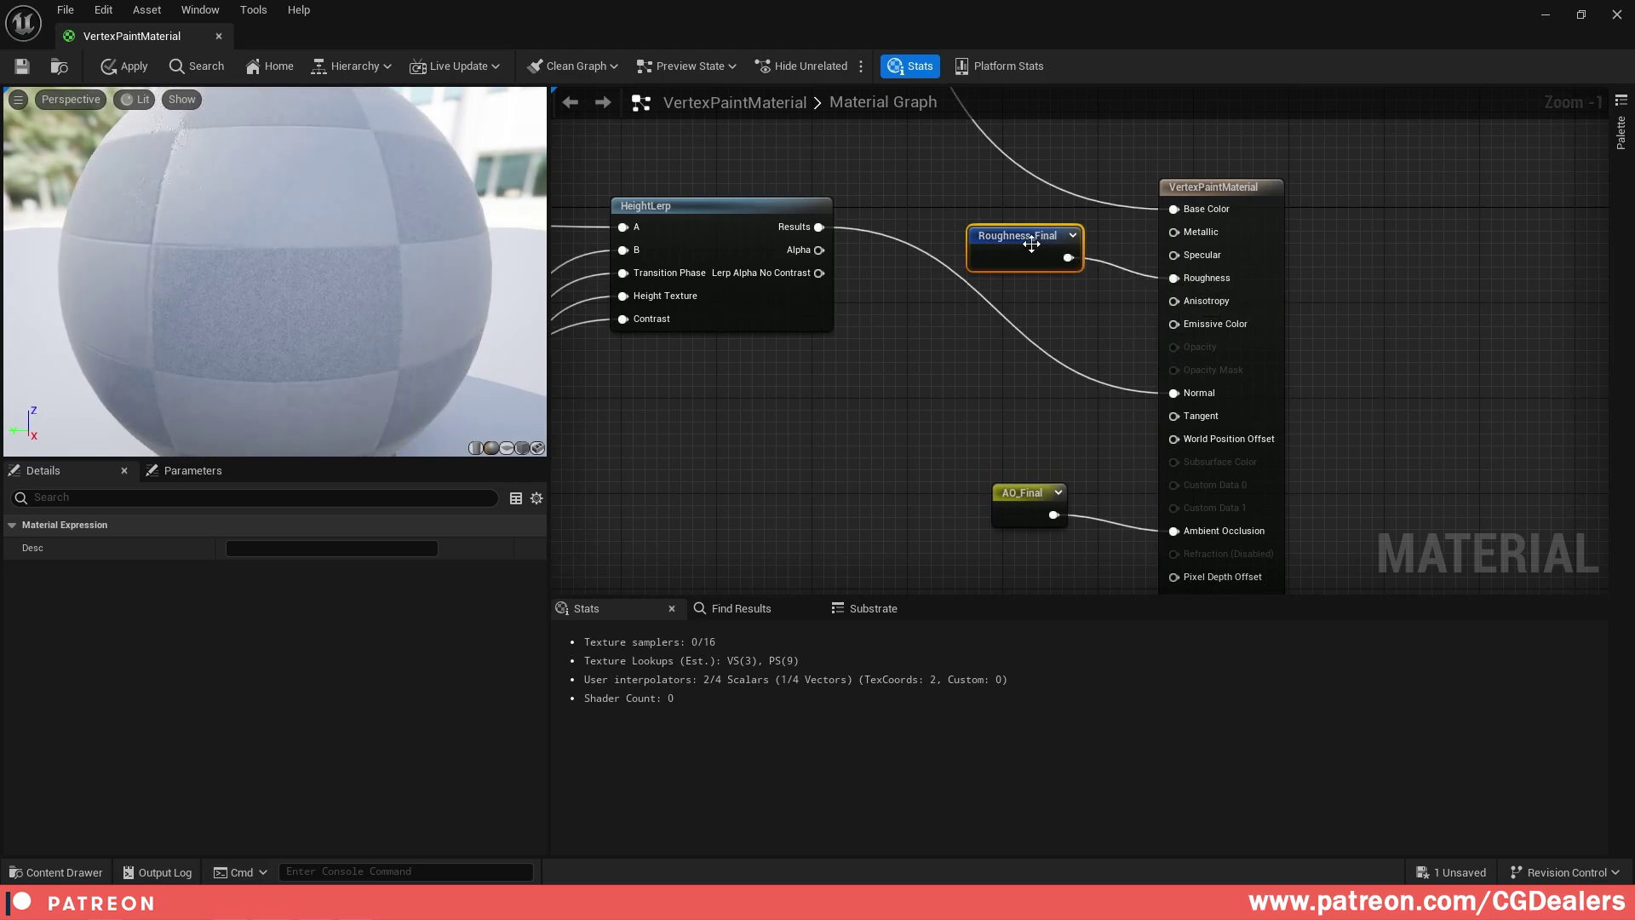
drag(1022, 247, 773, 383)
click(945, 333)
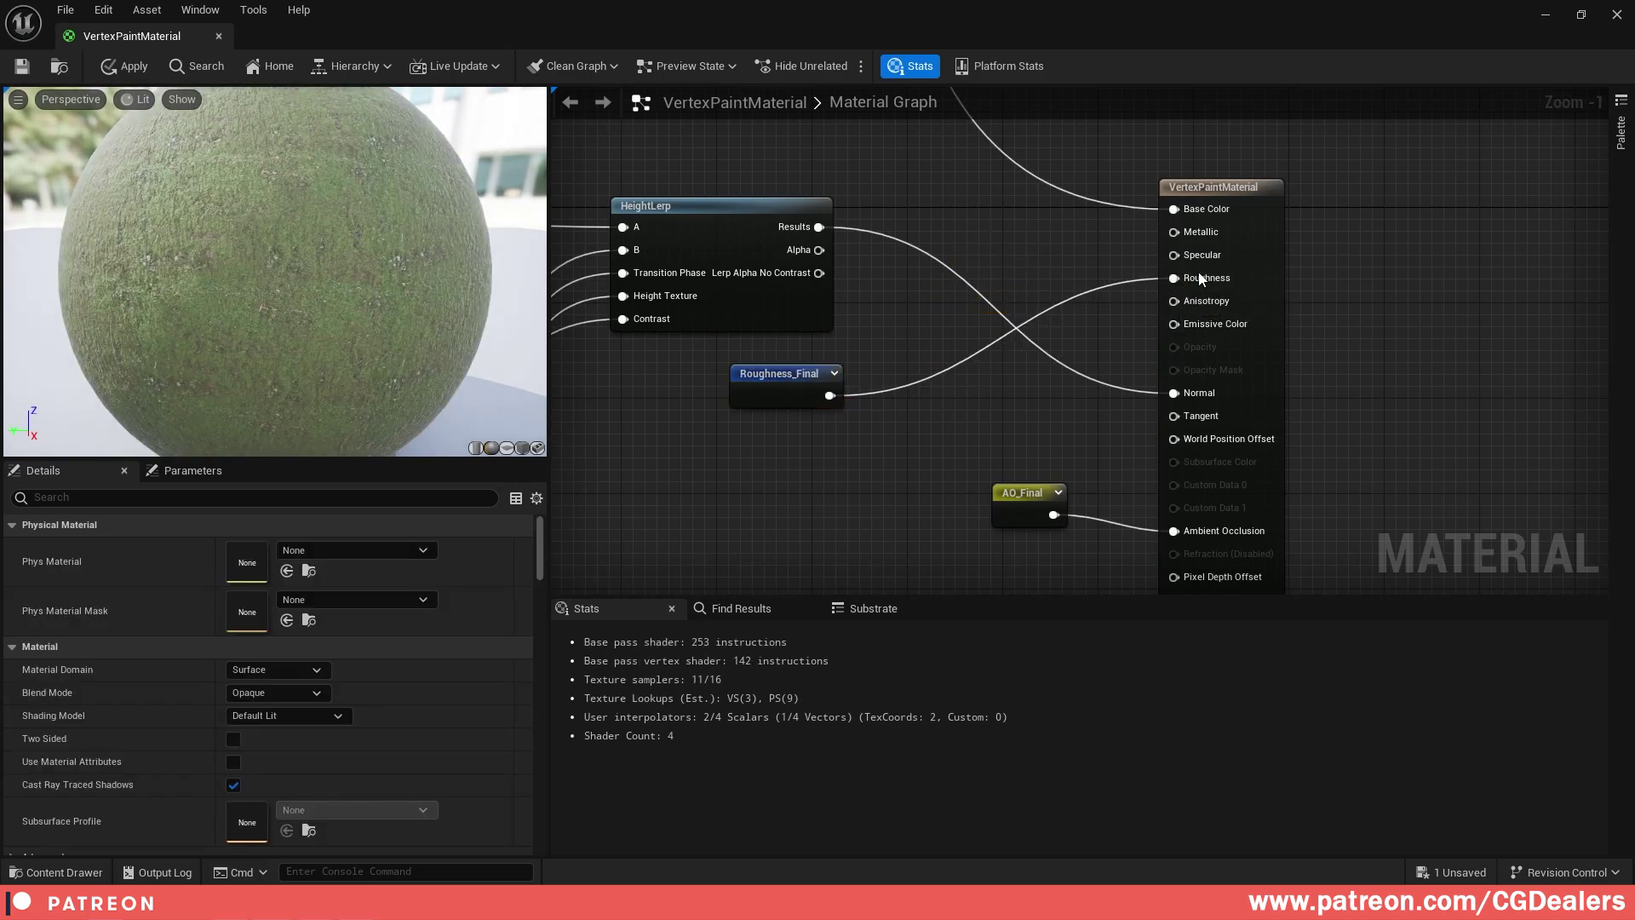
- Add a constant with value 0 beside the material output node and connect it to Metallic and Specular
right_drag(996, 245, 1024, 278)
key(1)
click(995, 254)
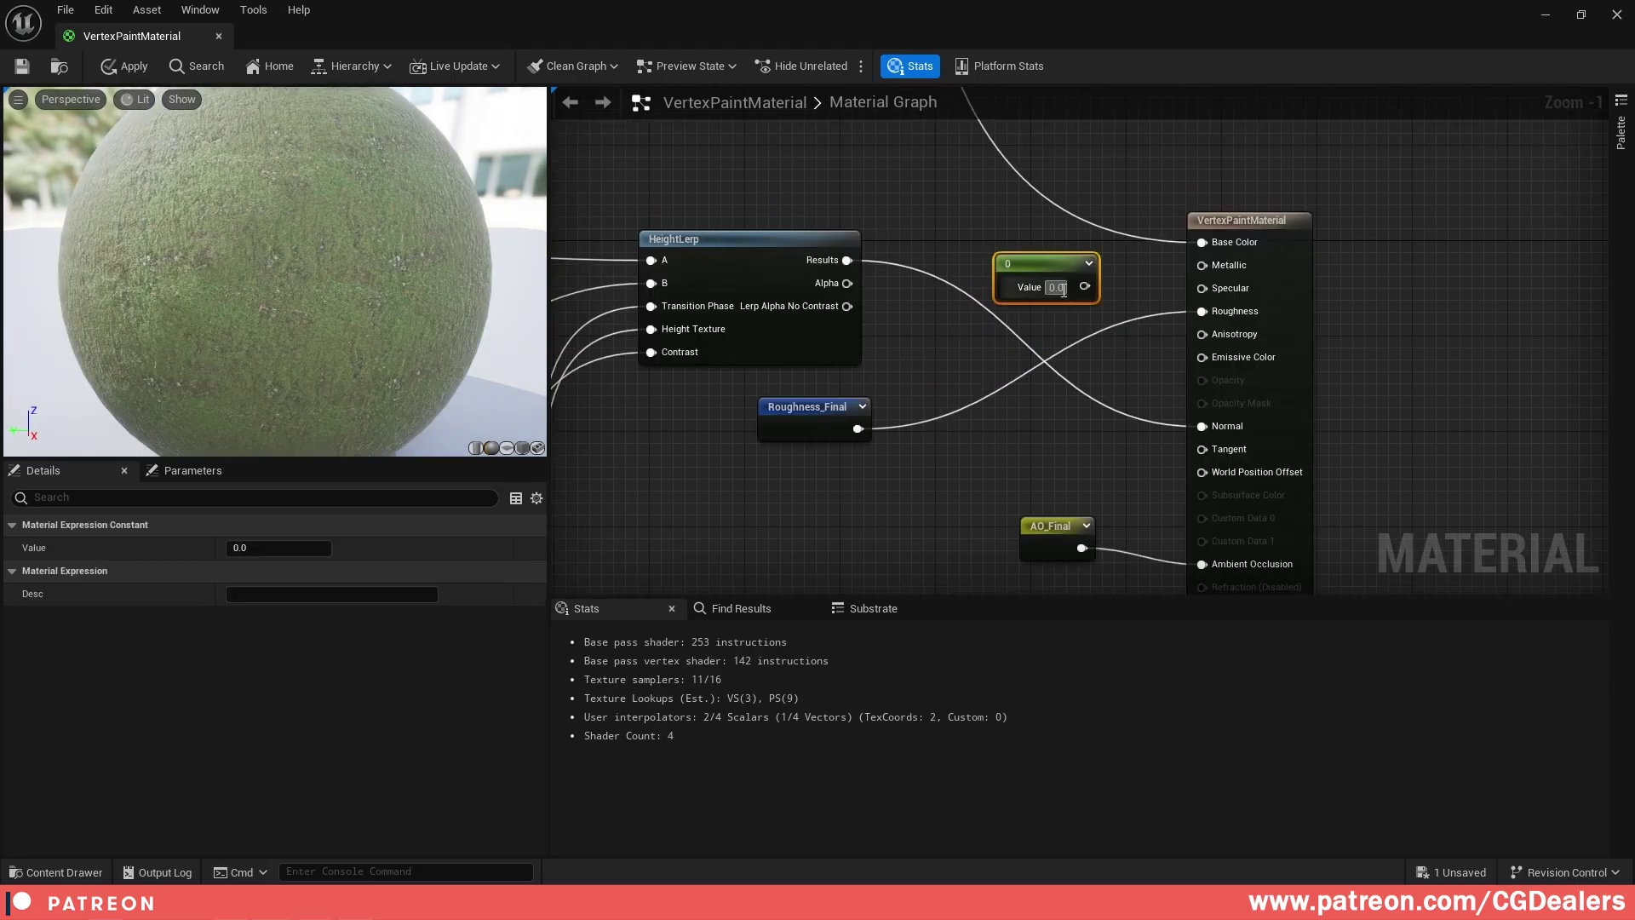
drag(1084, 287, 1201, 265)
drag(1084, 287, 1101, 295)
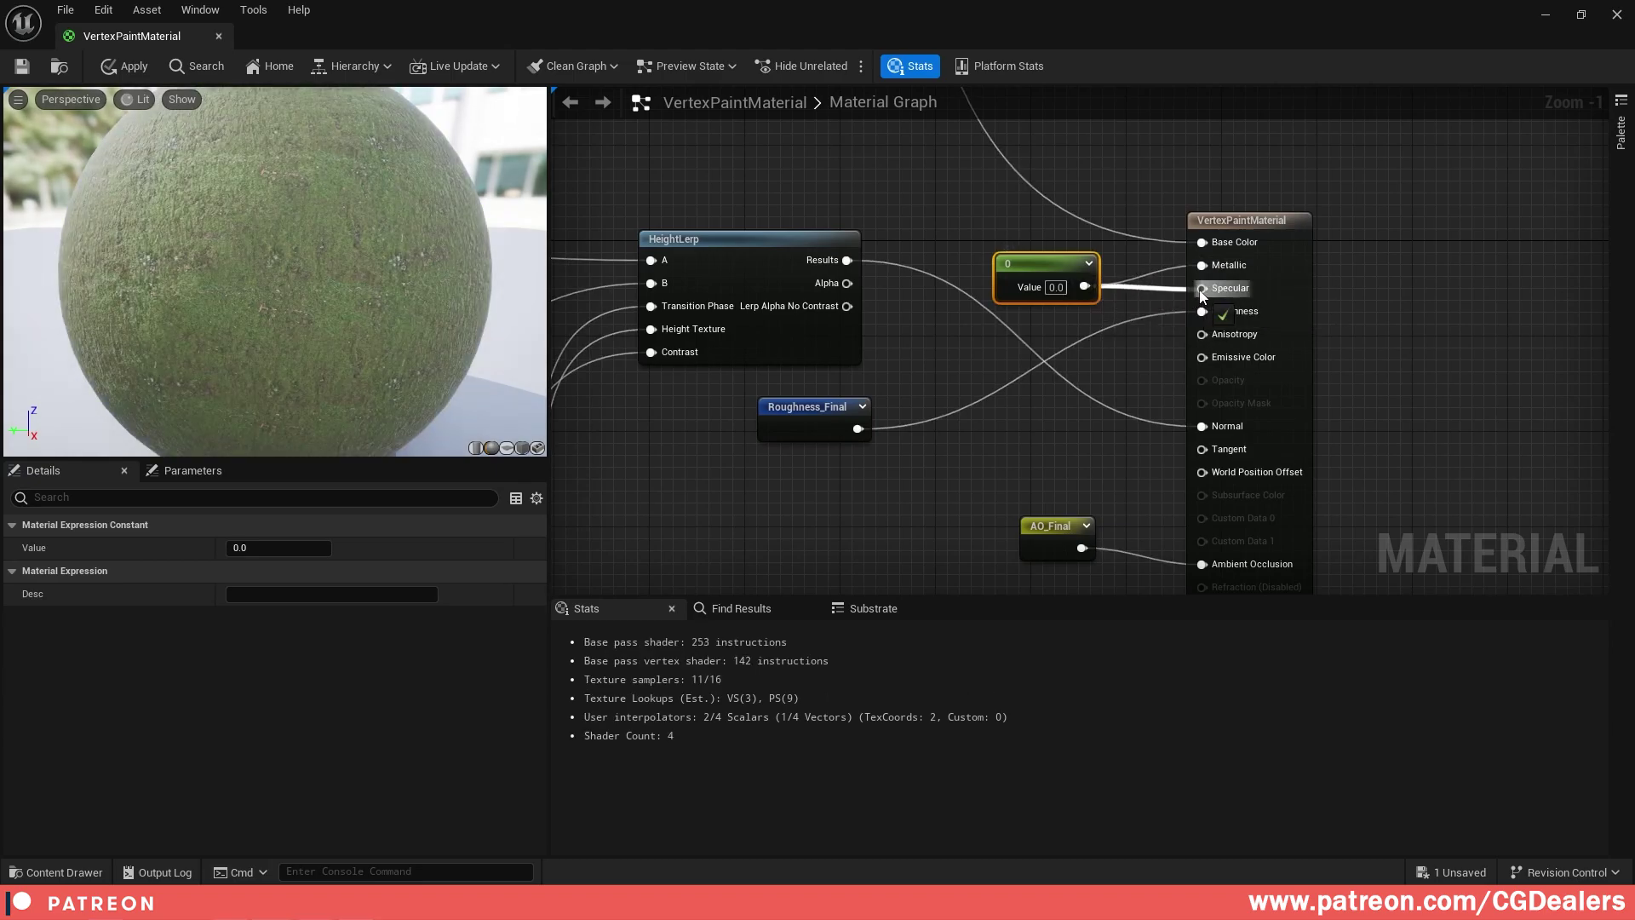
- Connect the 0 constant to Specular, and place a copy of the roughness HeightLerp directly below the original
drag(1202, 294, 1202, 289)
scroll(995, 365, down, 2)
right_drag(994, 366, 935, 349)
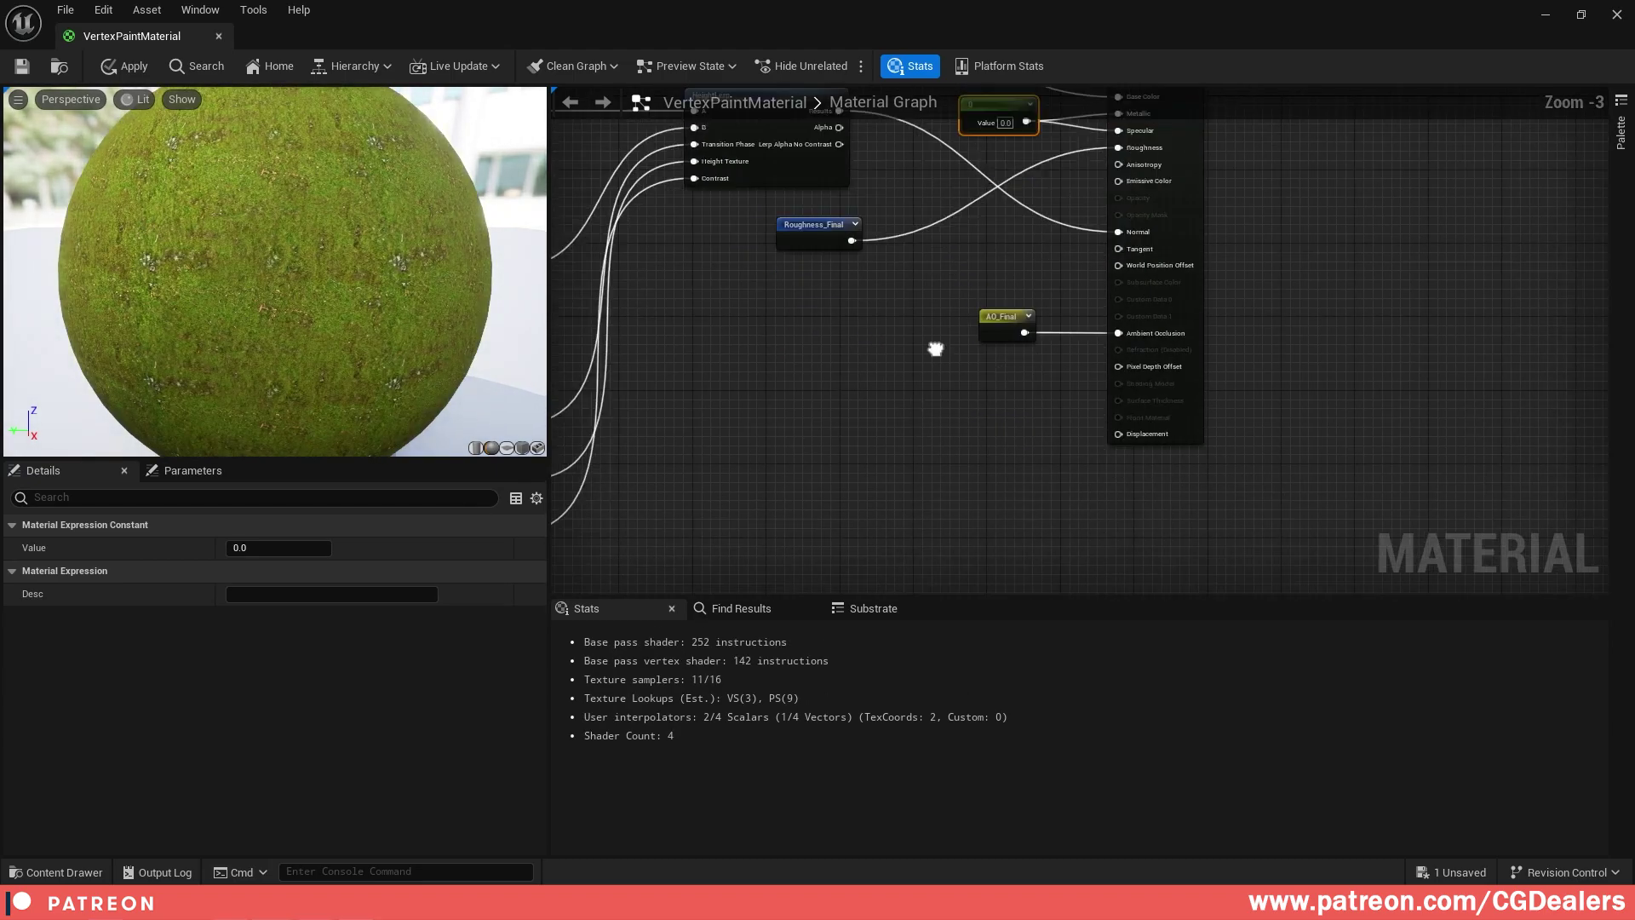
scroll(1008, 332, down, 3)
right_drag(1000, 571, 1015, 332)
scroll(1015, 458, up, 2)
right_drag(1015, 458, 1154, 472)
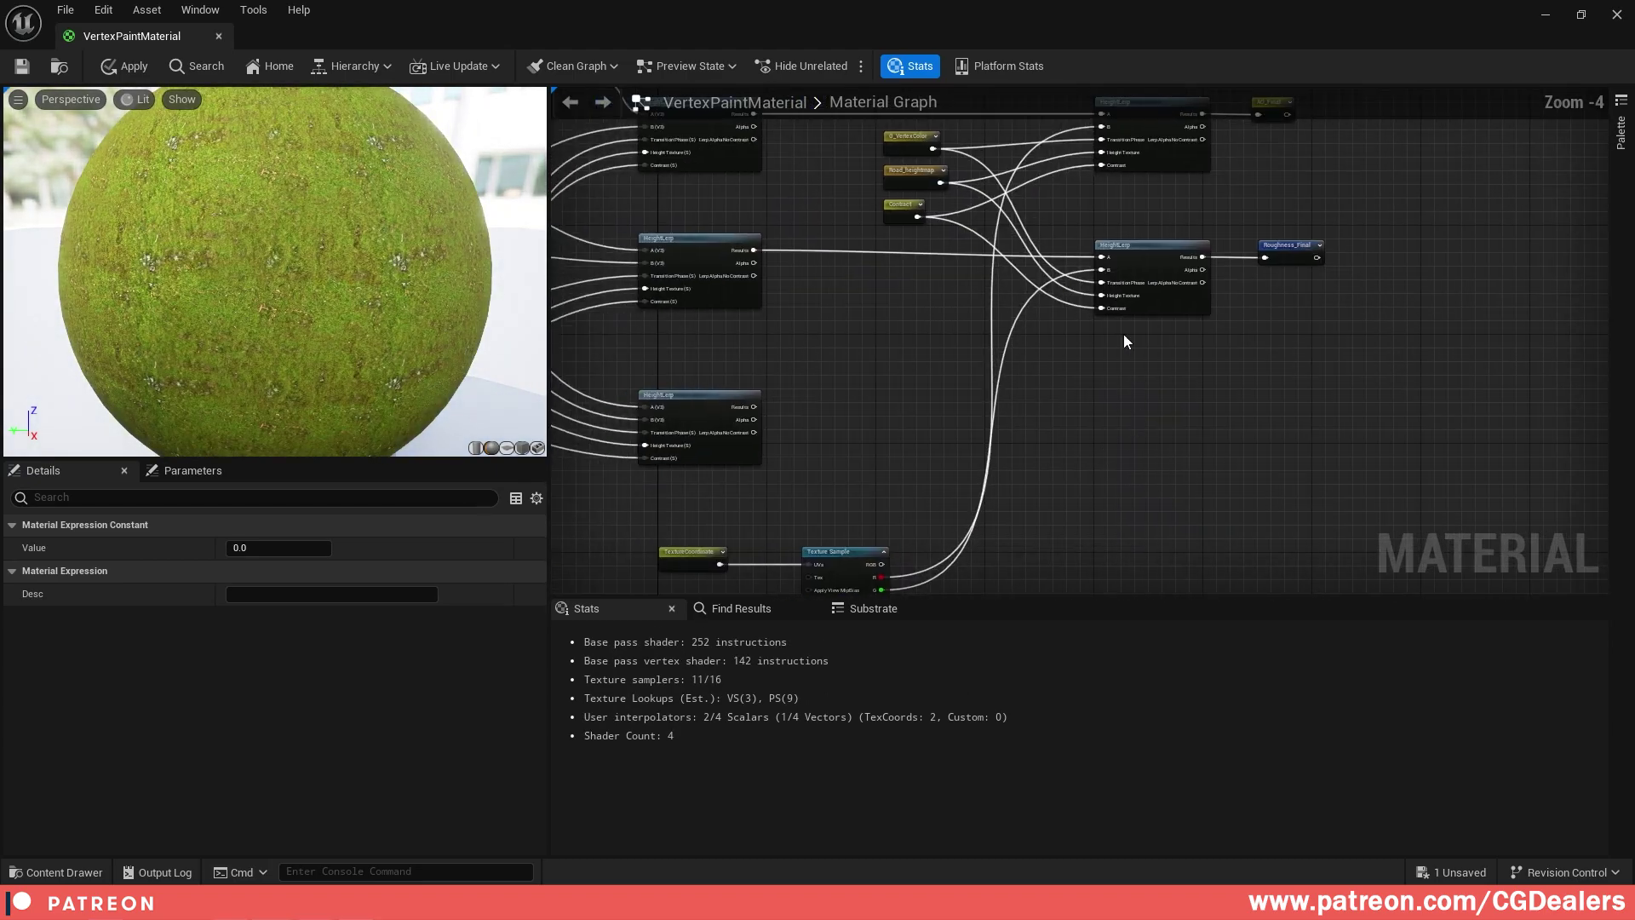
click(1119, 247)
key(ctrl+c)
key(ctrl+v)
drag(1257, 389, 1175, 388)
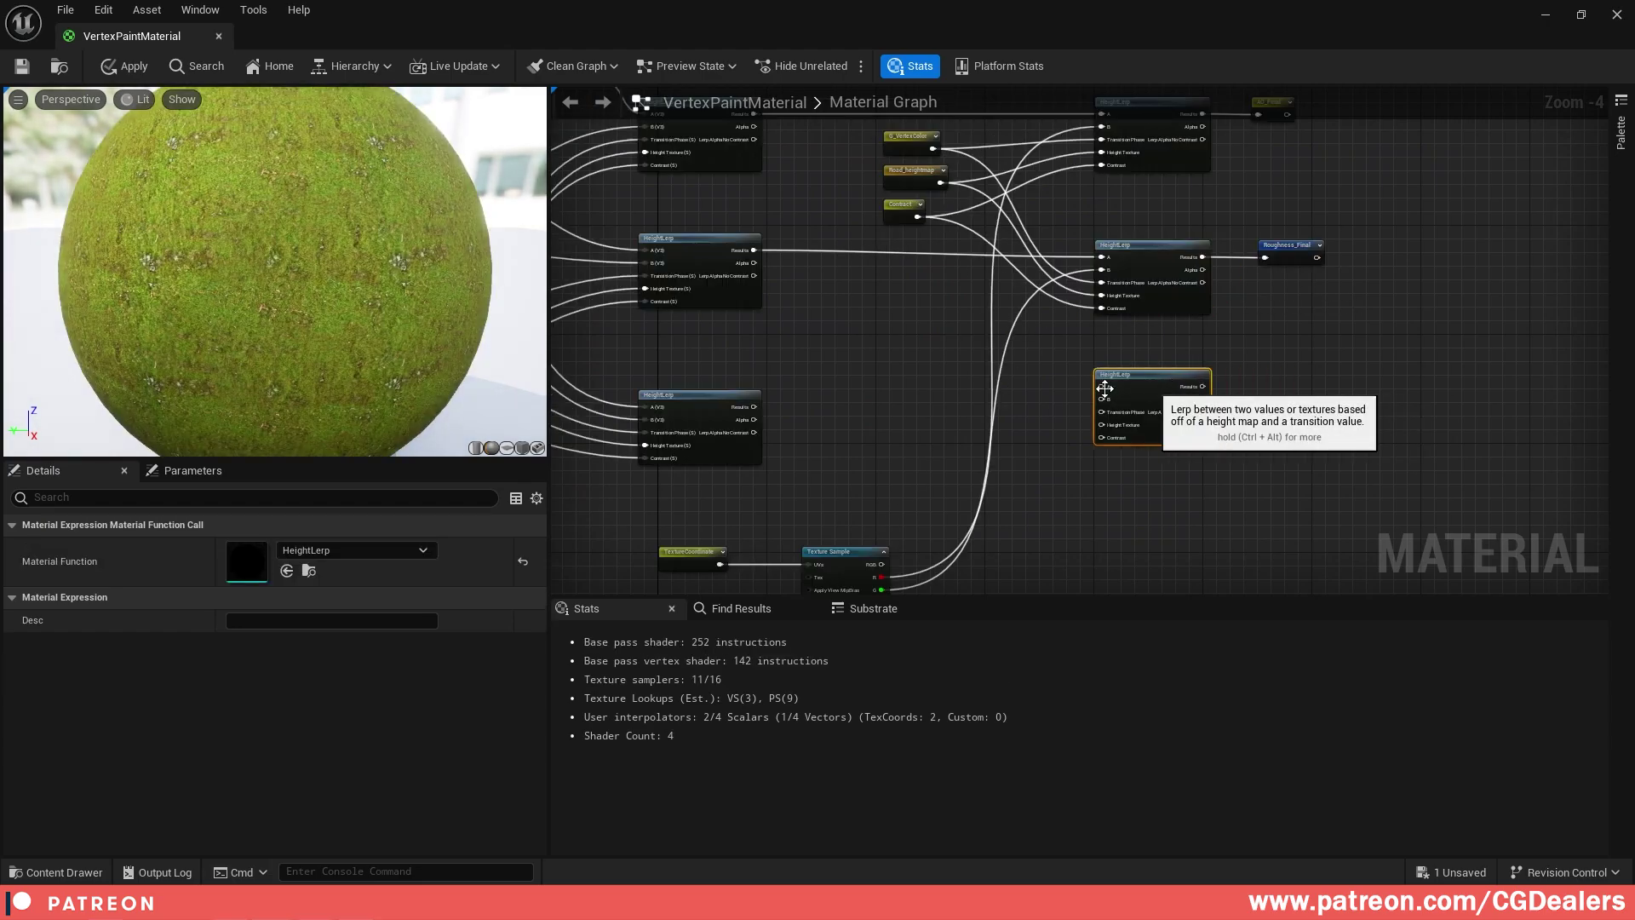
- Connect the mossy rock mask's blue channel to the copy's B and the lowest mask HeightLerp's Results to its A, then align it
right_drag(946, 392, 1031, 398)
right_drag(1044, 488, 1003, 444)
drag(929, 564, 1152, 362)
right_drag(891, 287, 898, 350)
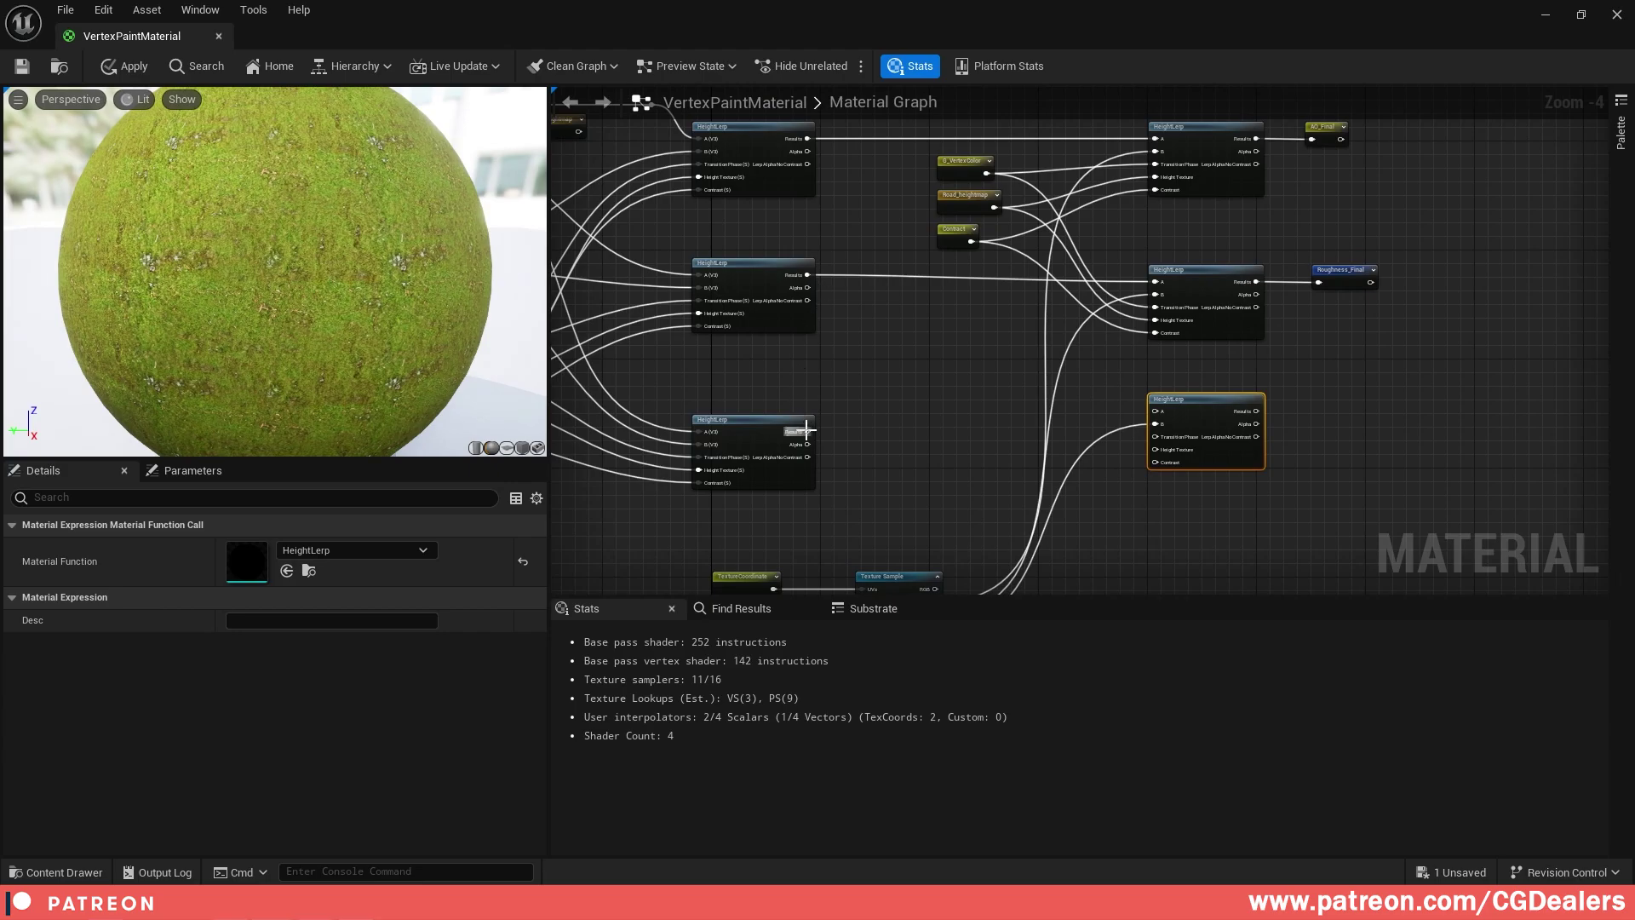
drag(806, 430, 1157, 414)
right_drag(1156, 495, 1123, 403)
scroll(1134, 392, up, 1)
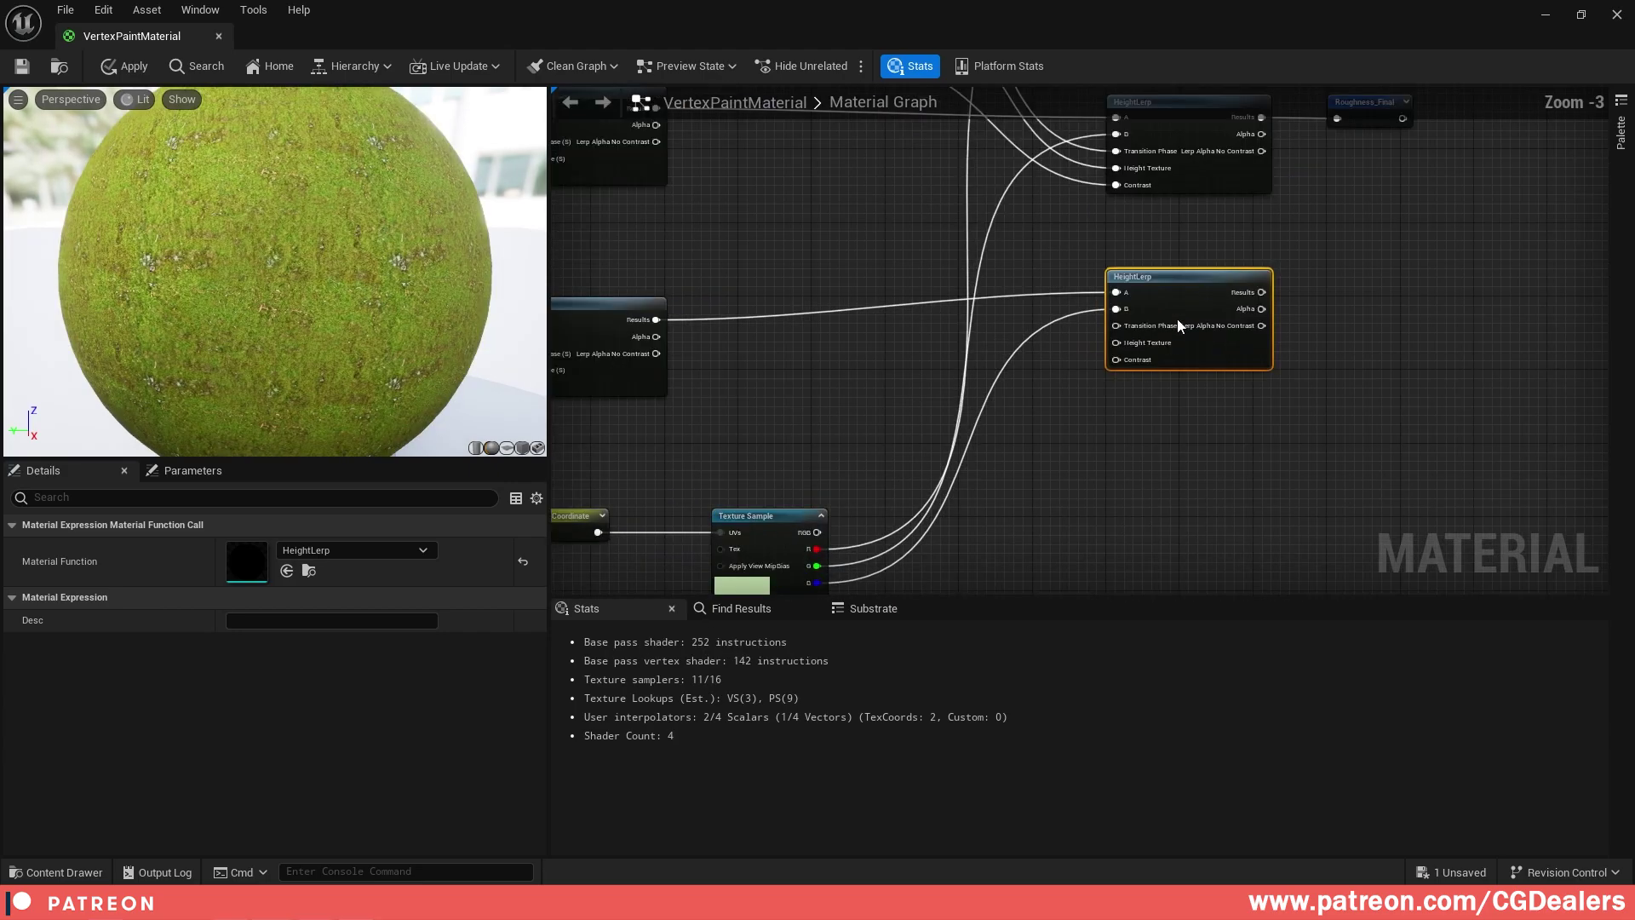
drag(1204, 274, 1211, 306)
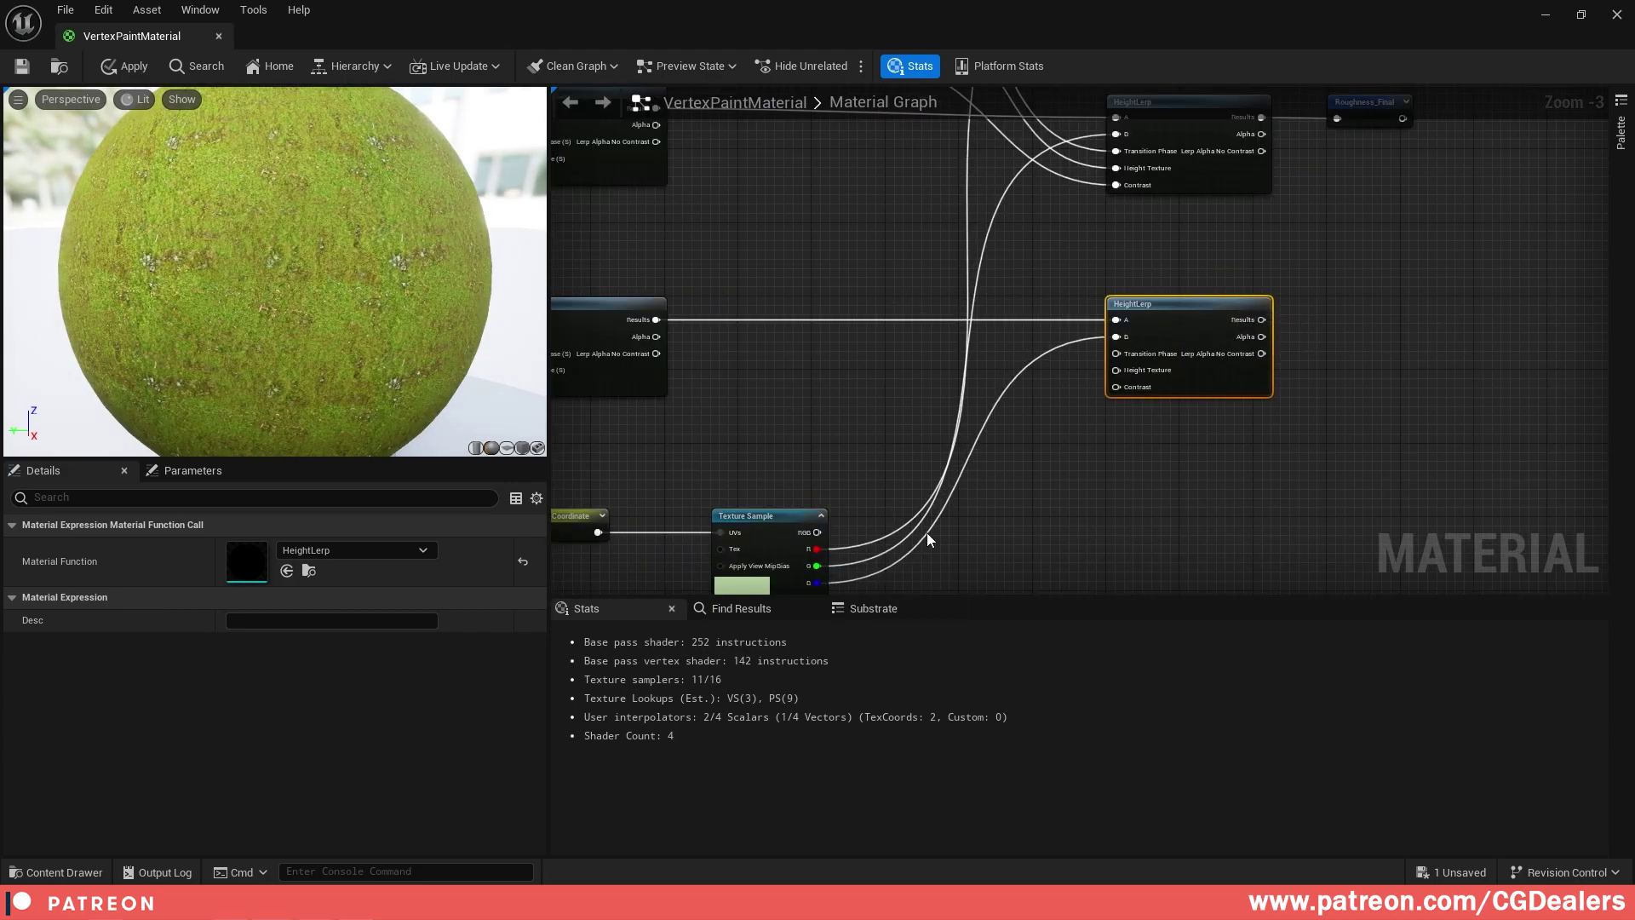
- Connect Contract, Road_heightmap and G_VertexColor to the new HeightLerp's Contrast, Height Texture and Transition Phase inputs
right_drag(1133, 474, 1094, 508)
right_drag(833, 173, 873, 335)
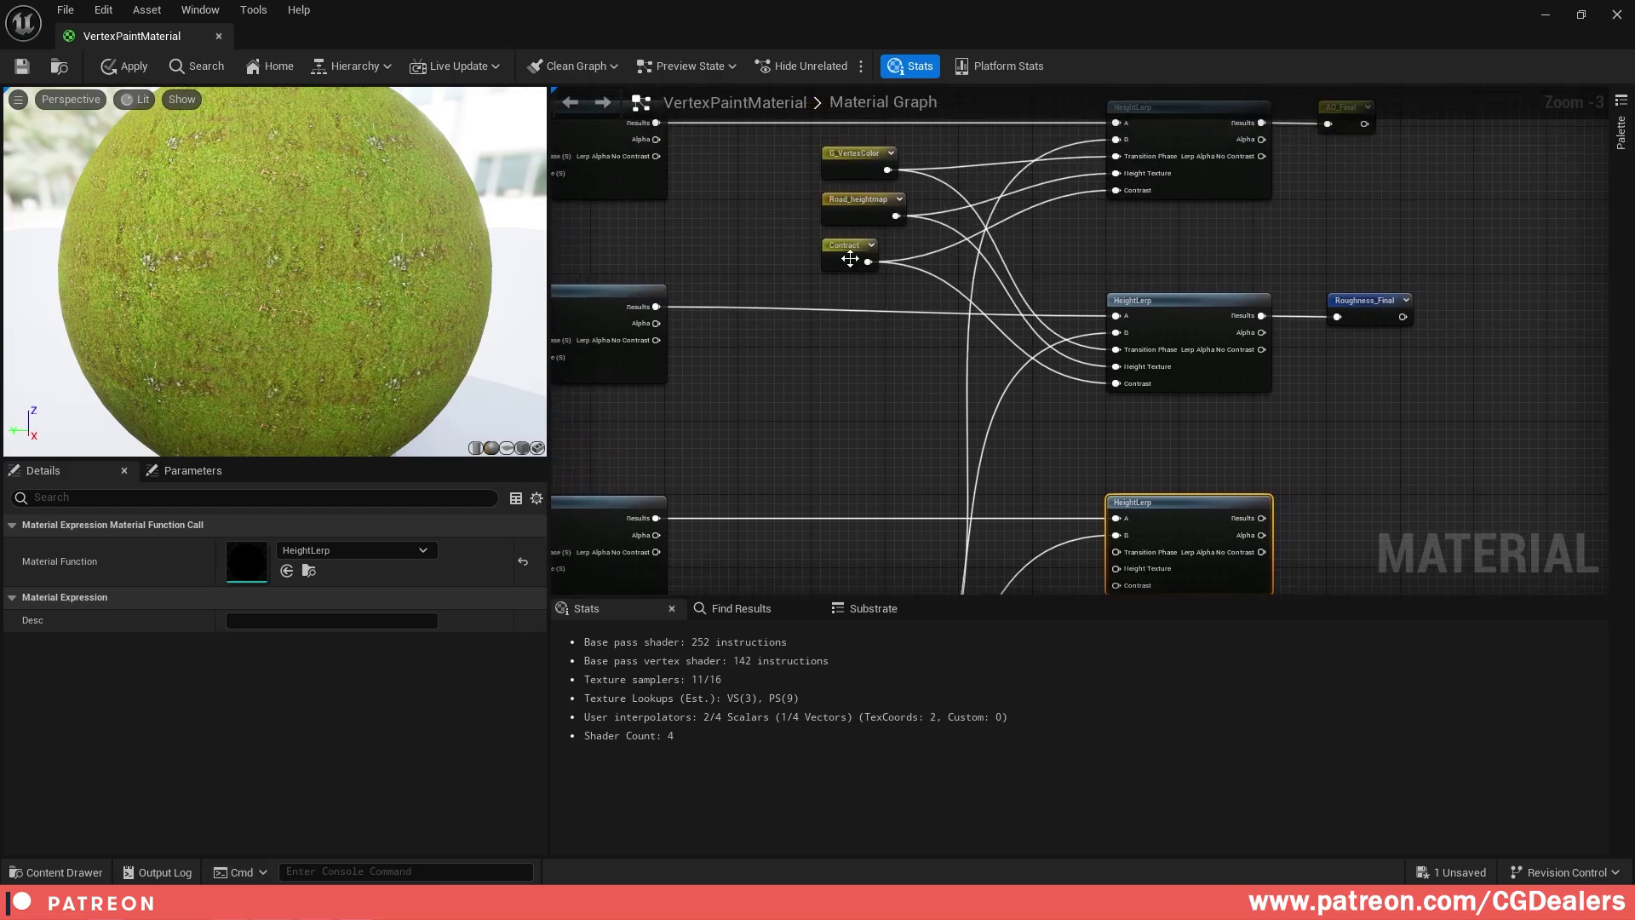
drag(866, 265, 1116, 542)
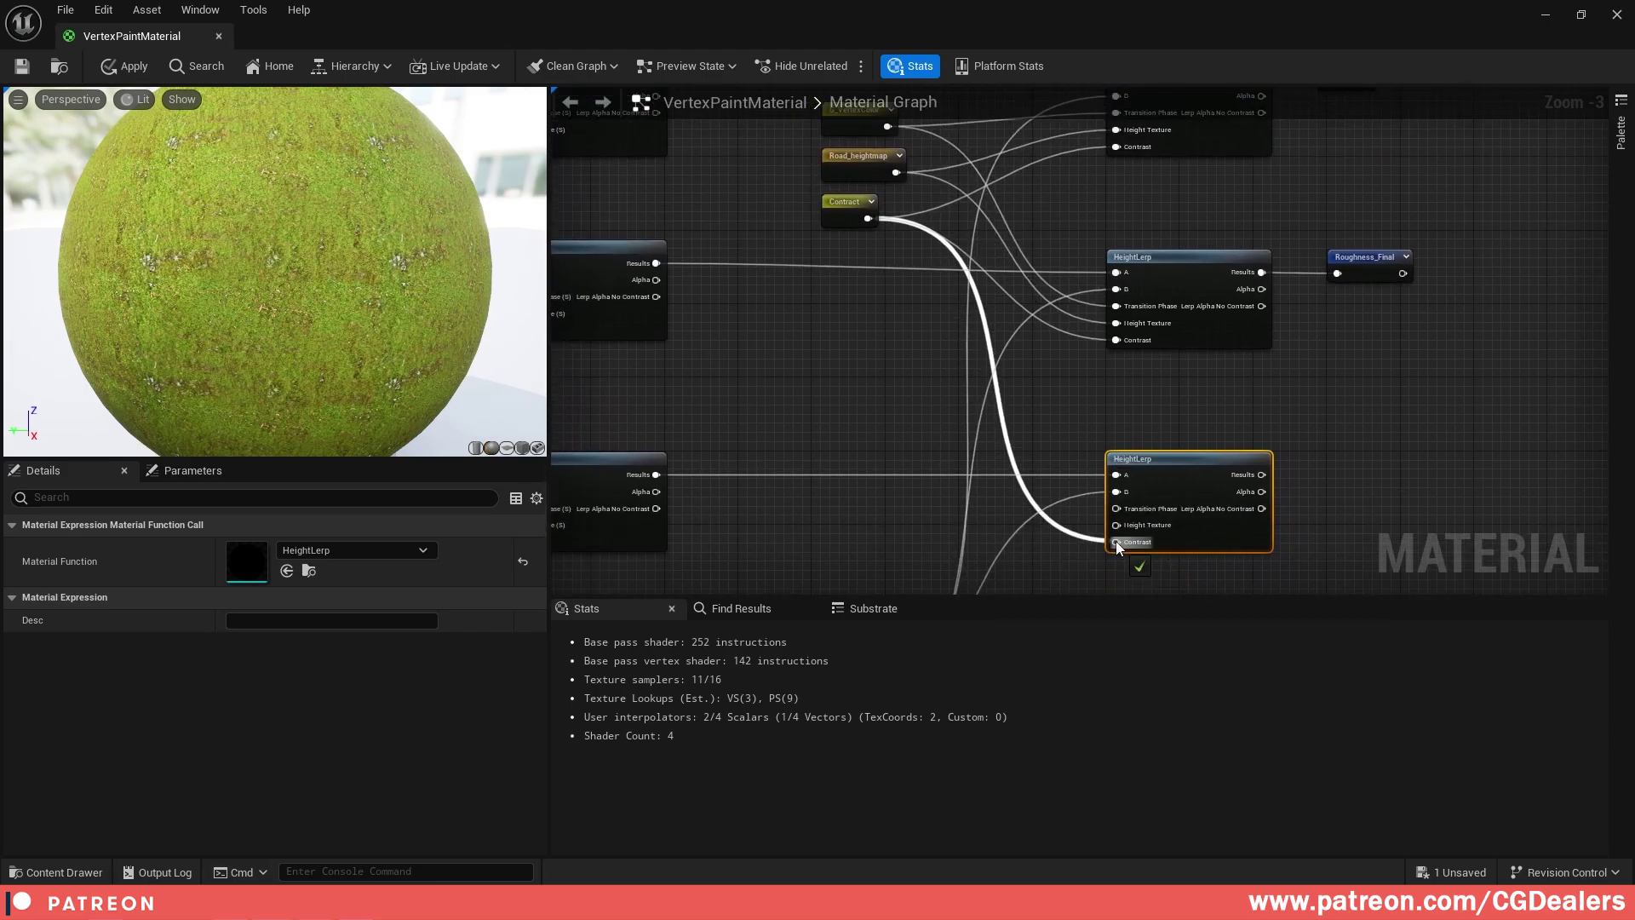
drag(897, 174, 983, 336)
drag(1112, 518, 1119, 526)
right_drag(1039, 313, 1050, 340)
drag(907, 149, 1154, 577)
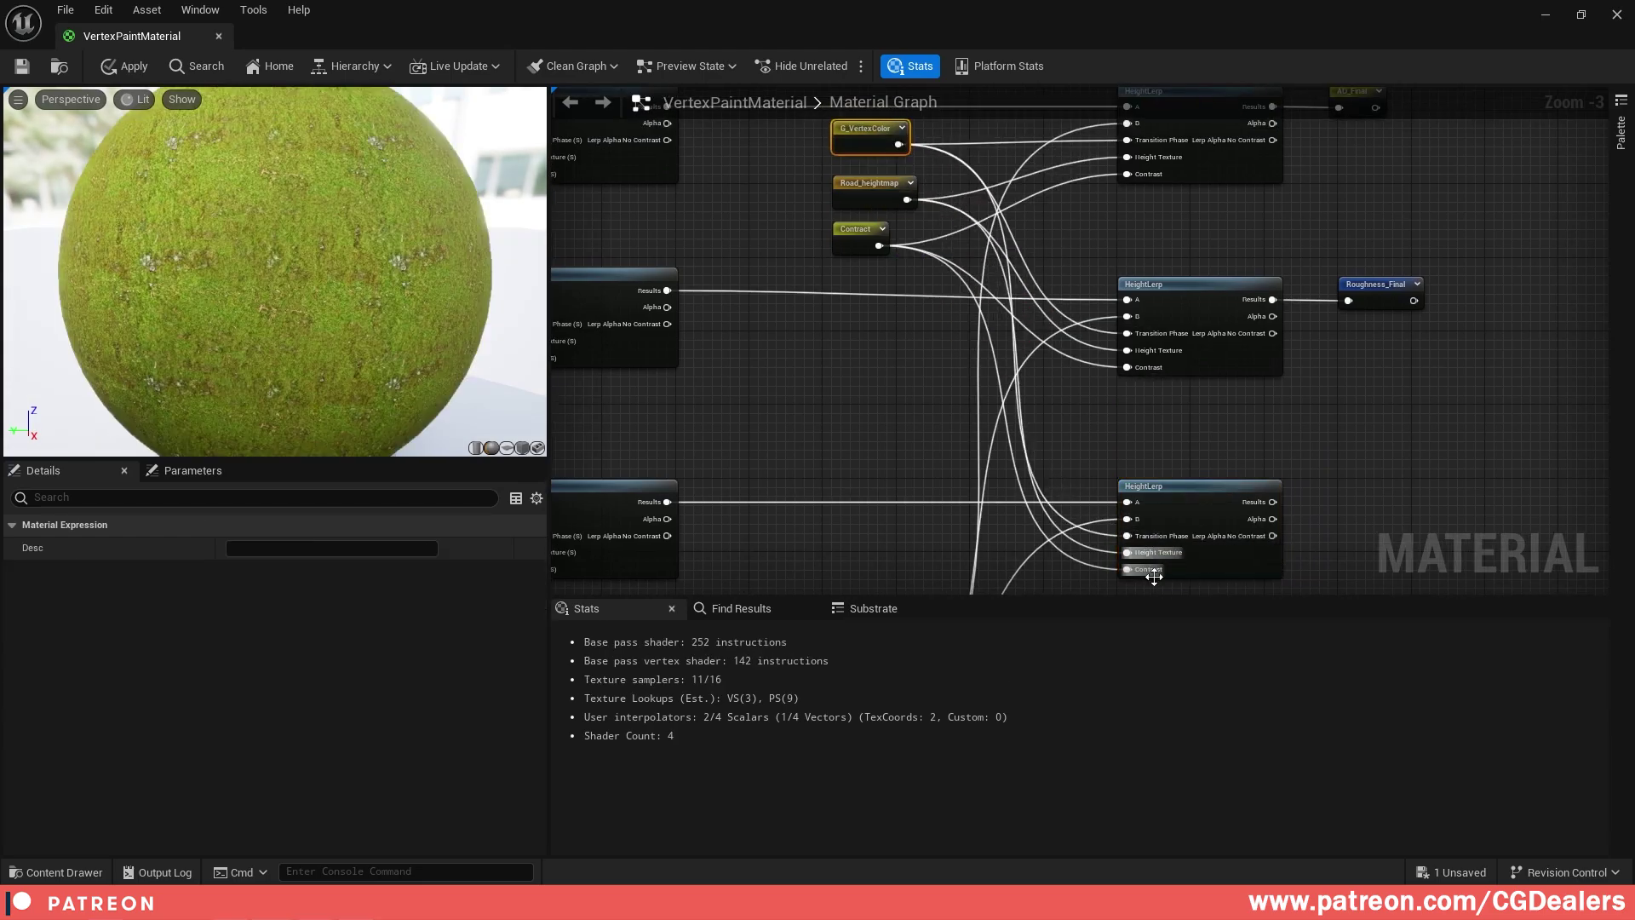
- Move the three shared reroutes down beside the middle mask HeightLerp and straighten the middle row's connections
right_drag(920, 344, 934, 396)
drag(868, 176, 775, 375)
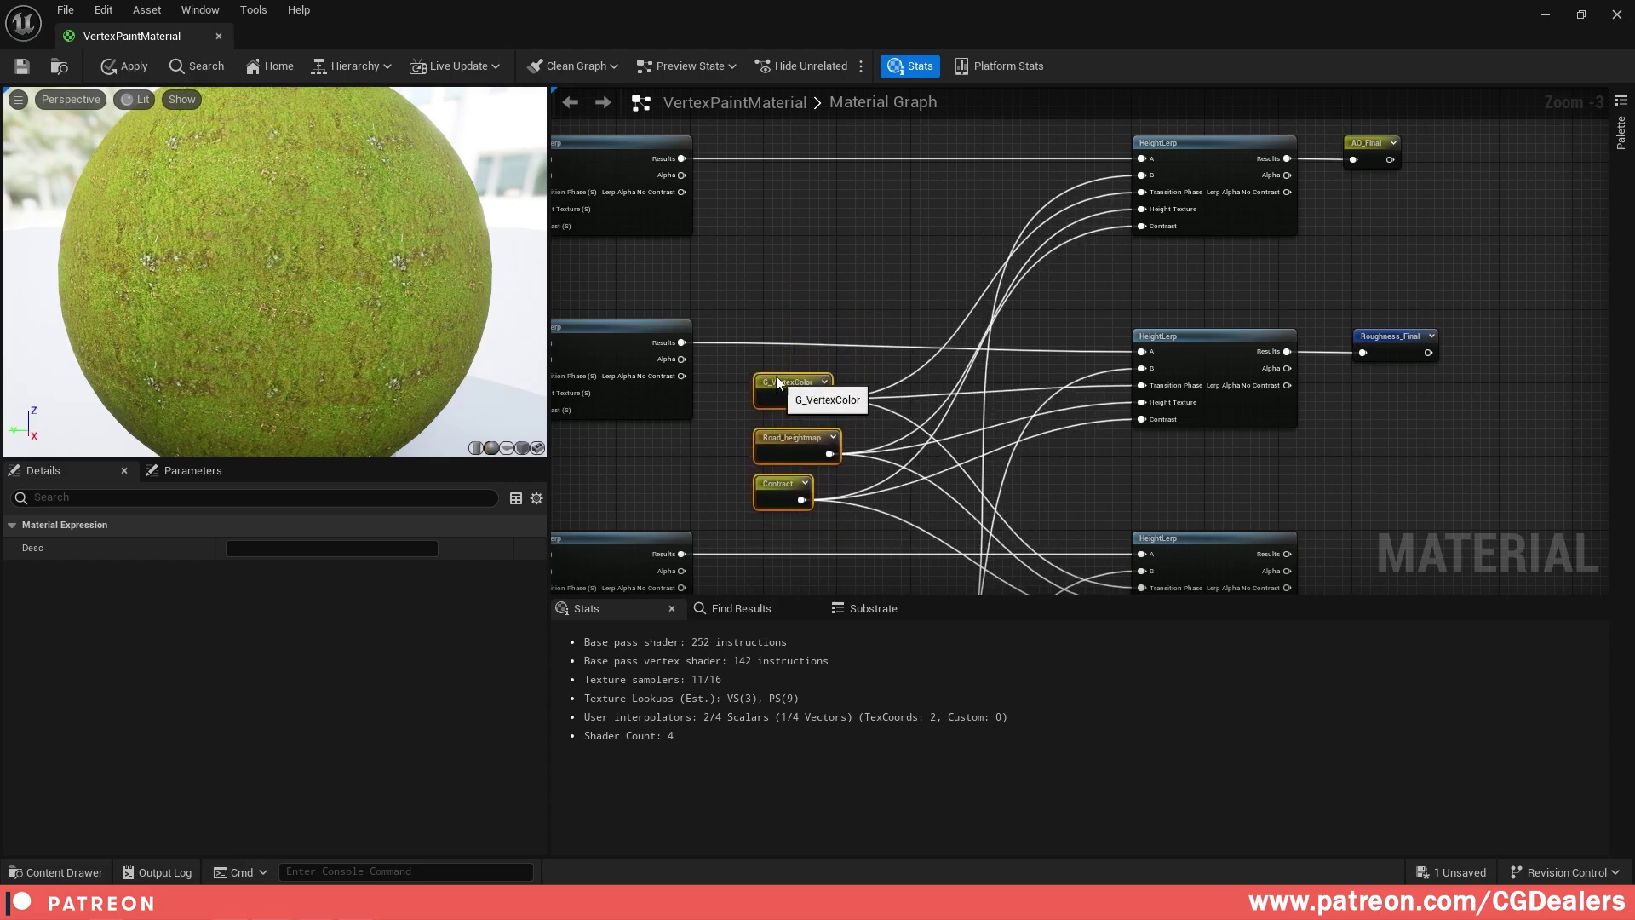
right_drag(1081, 466, 1087, 386)
right_drag(1325, 417, 1313, 386)
right_drag(1201, 330, 1361, 418)
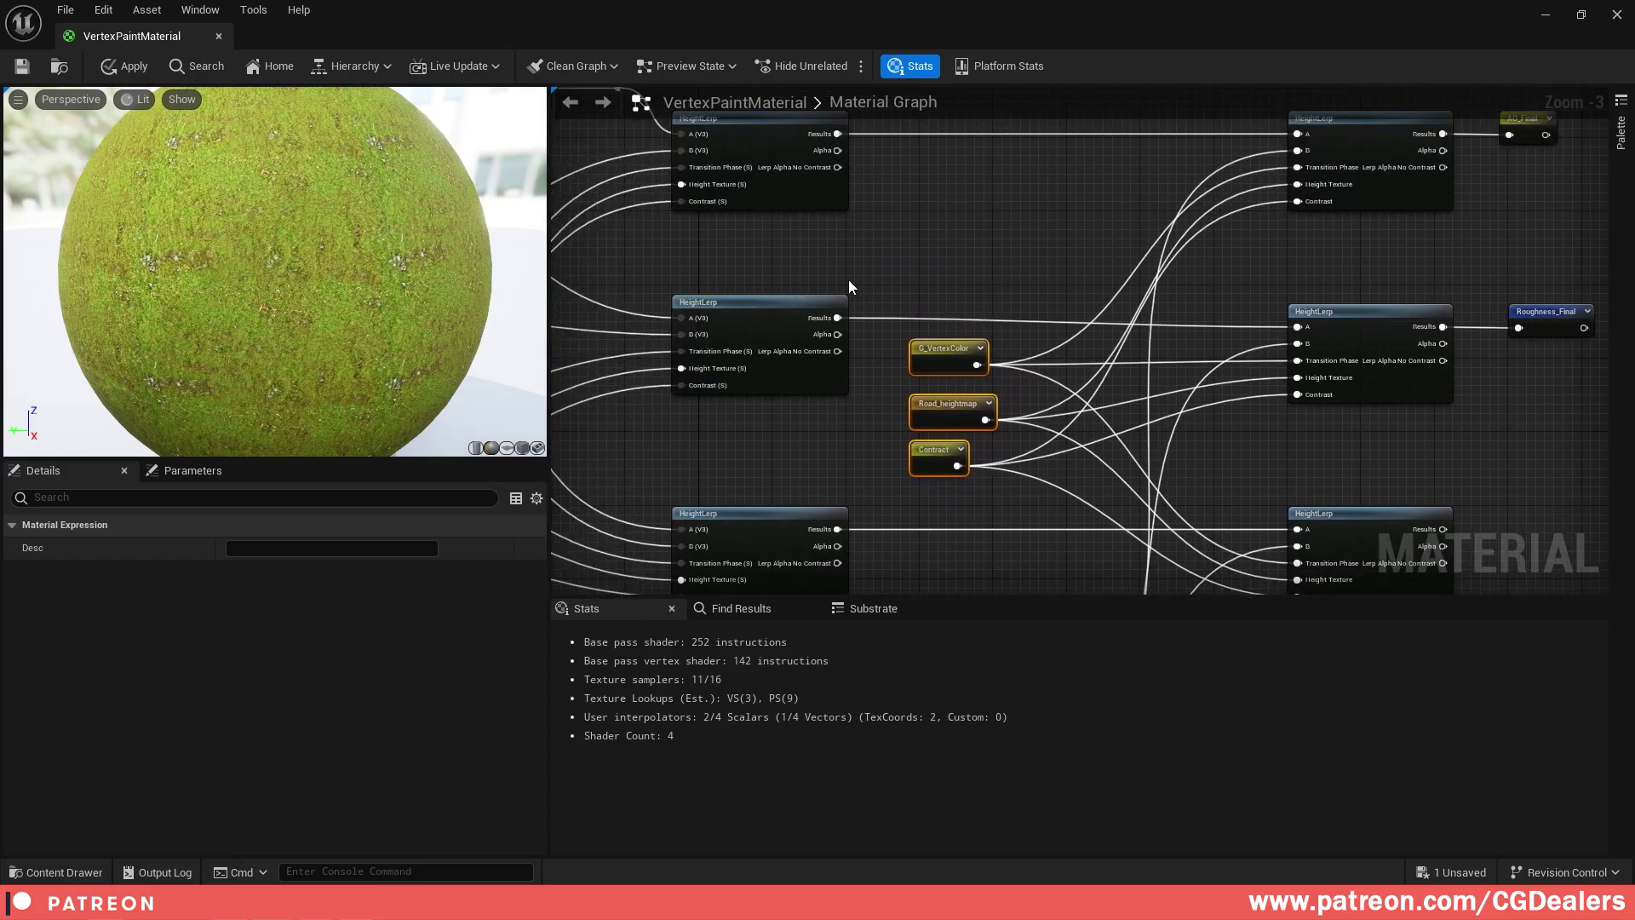
drag(647, 289, 1610, 341)
- Add a named reroute declaration called Displacement_Final to the lowest HeightLerp's Results
right_drag(1383, 448, 1152, 390)
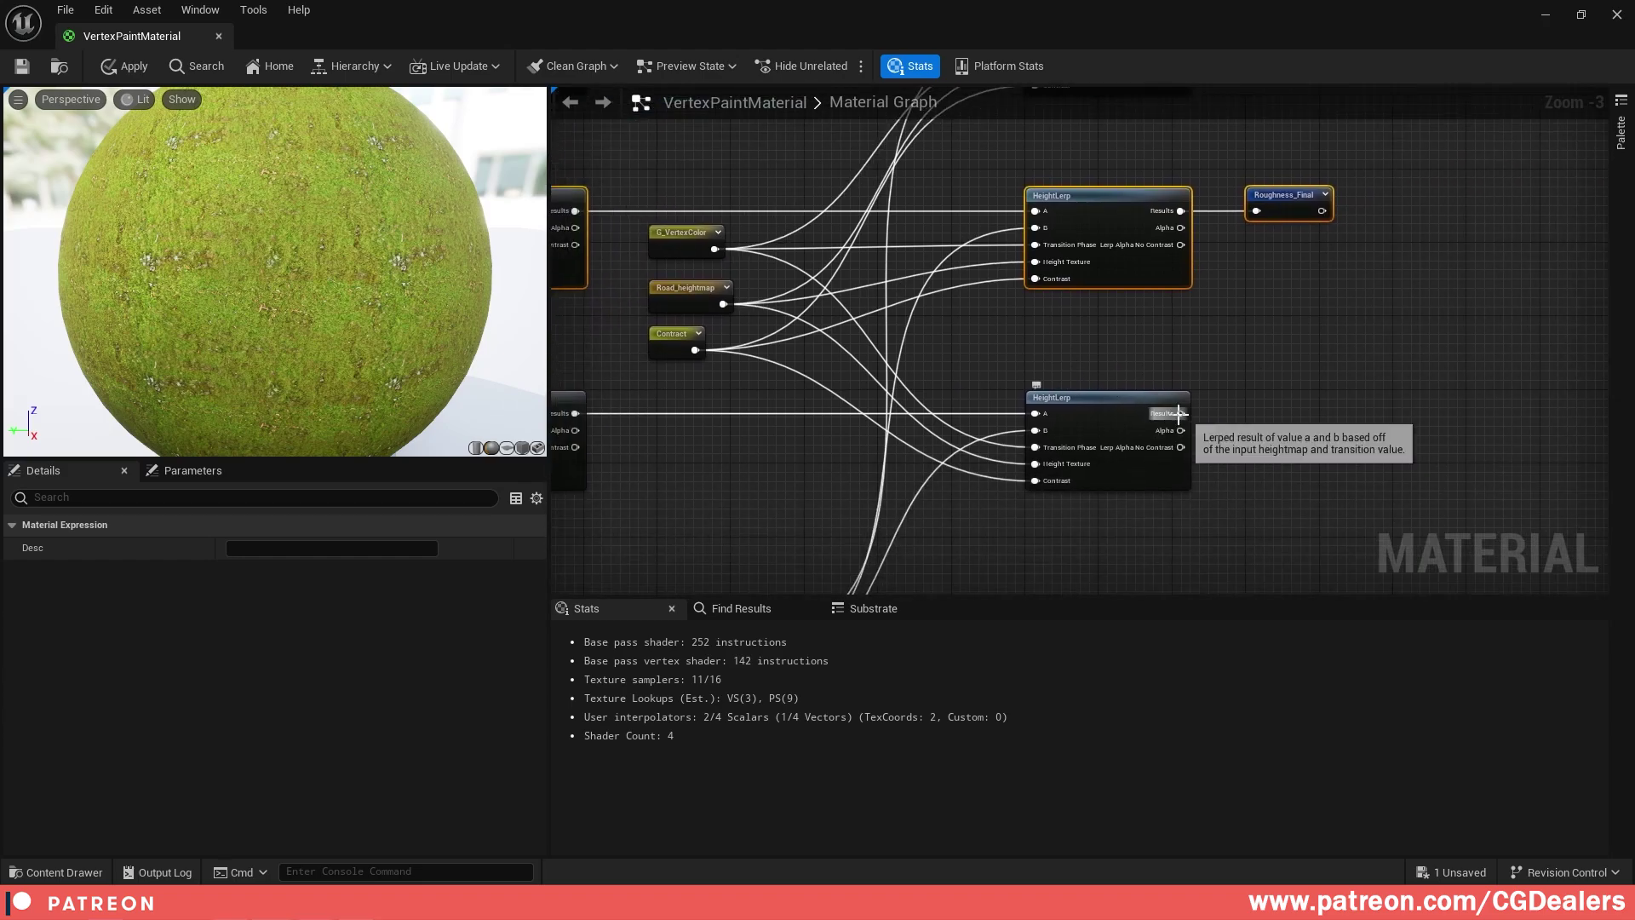
drag(1180, 413, 1279, 410)
text(rerou)
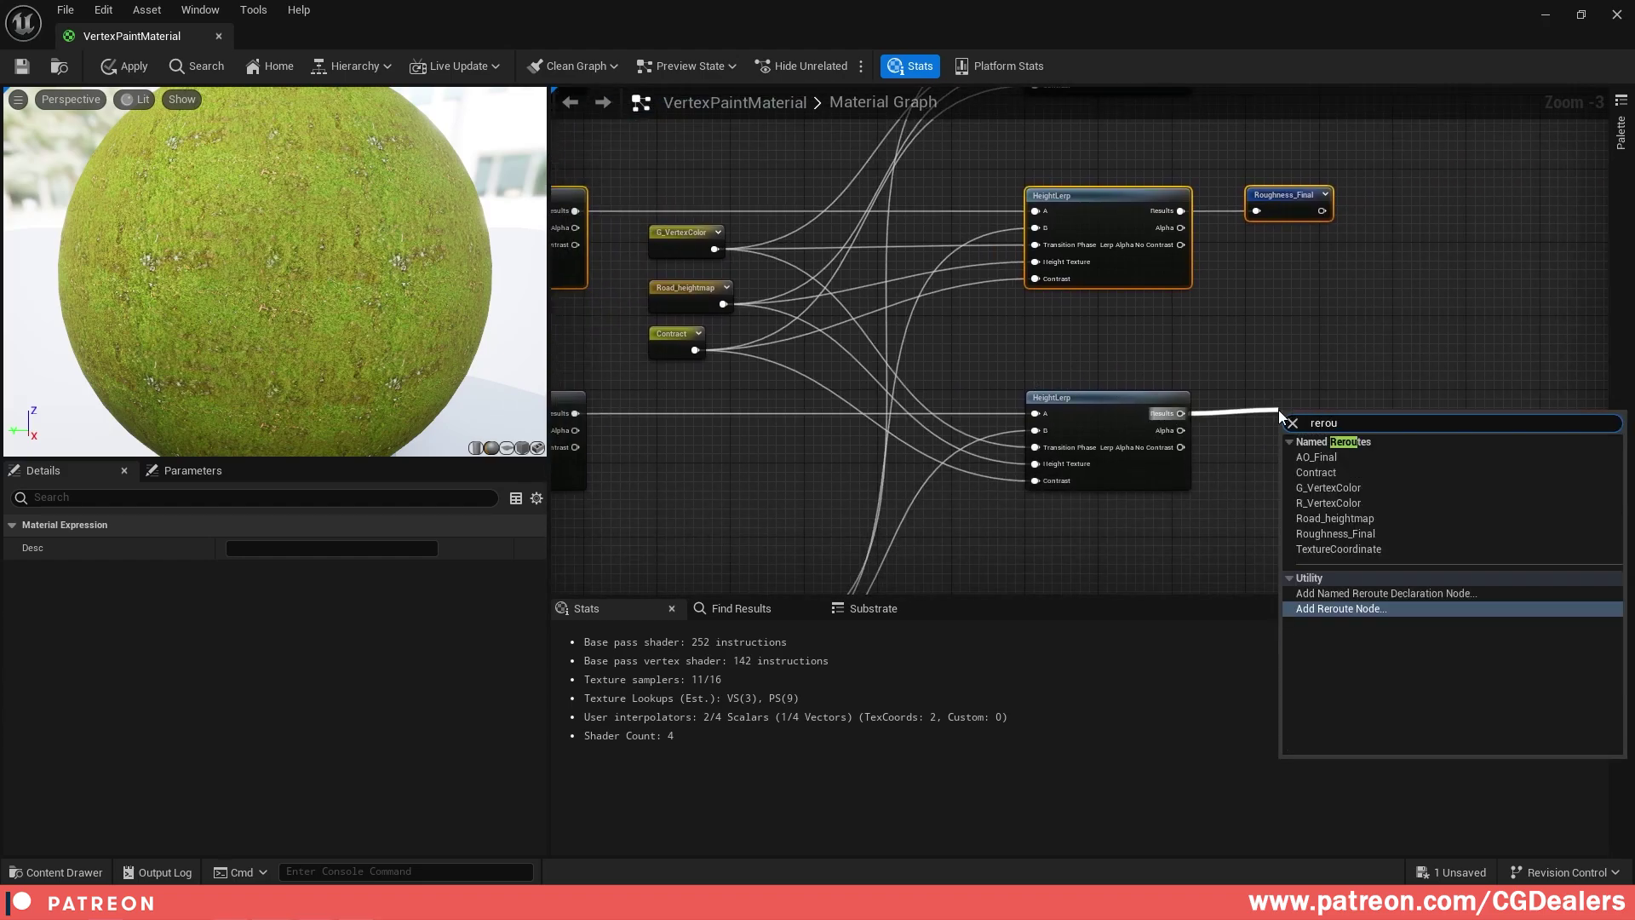
key(Up)
key(Return)
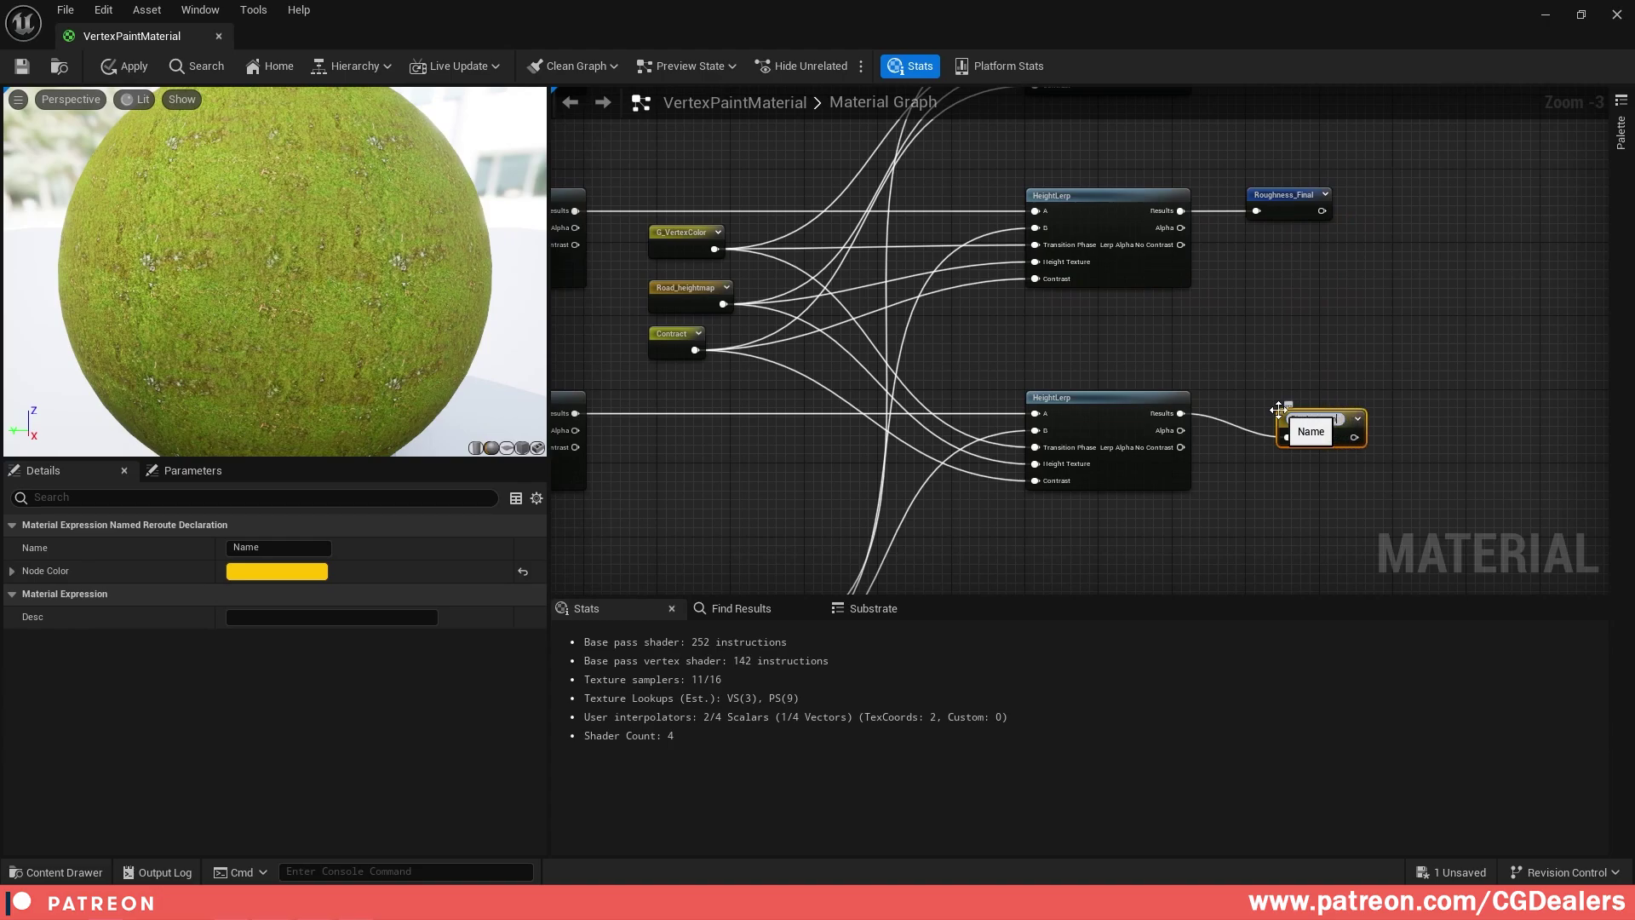
text(Displacement_Final)
key(Return)
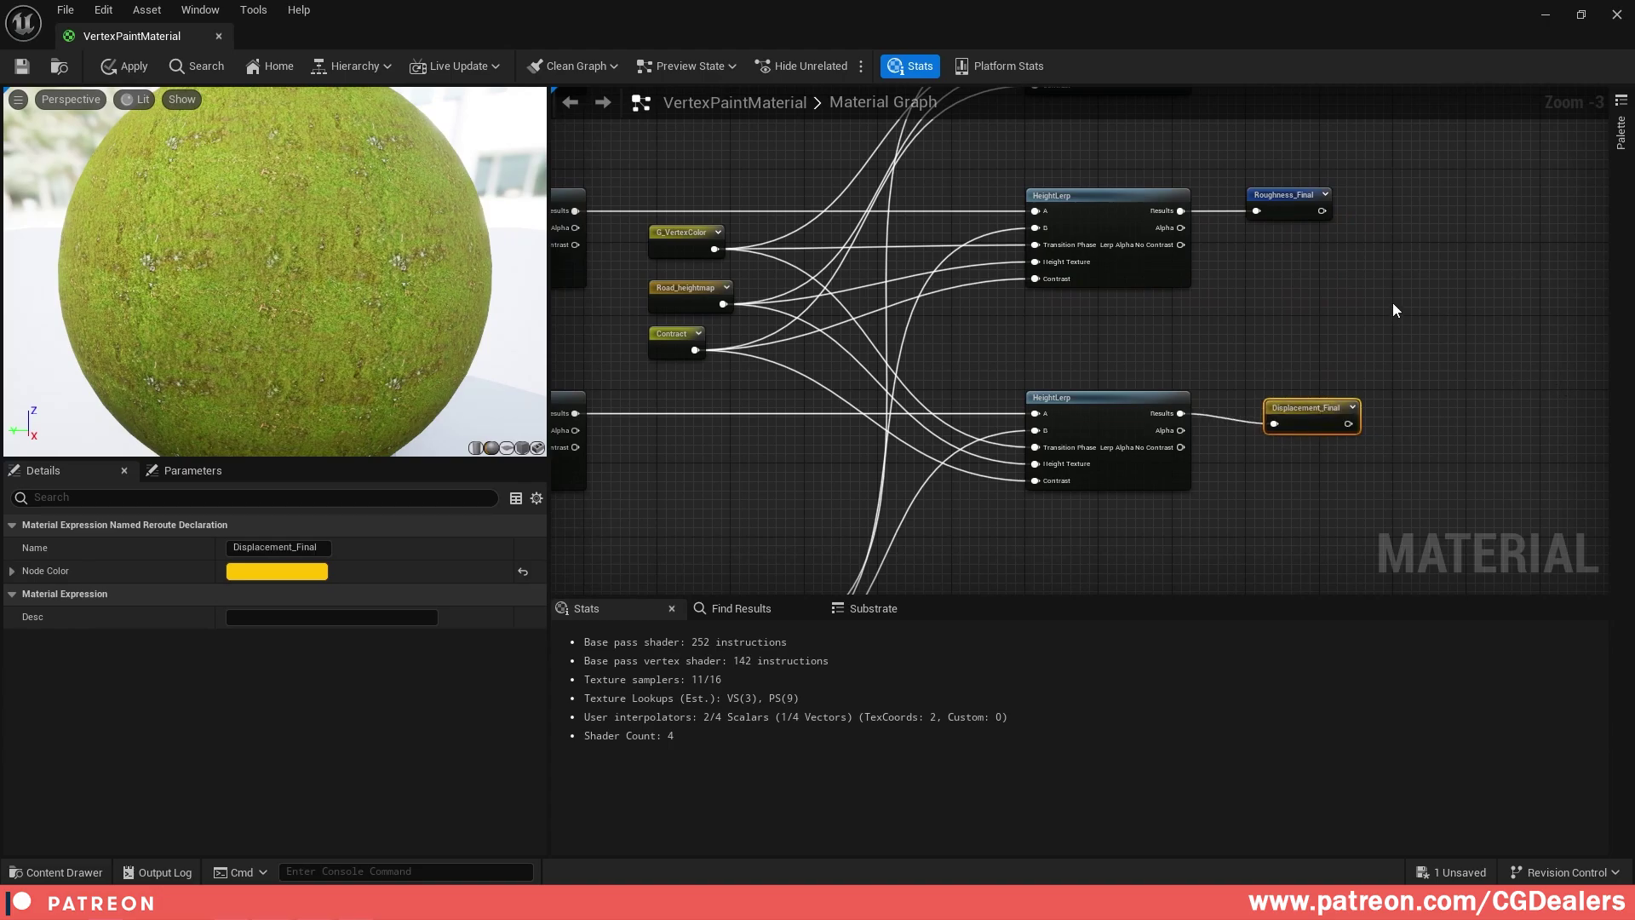
- Connect a Displacement_Final reroute to the material's Displacement input and place it beside that input
click(1412, 283)
scroll(1412, 283, down, 3)
right_drag(1128, 375, 1097, 407)
right_click(1051, 223)
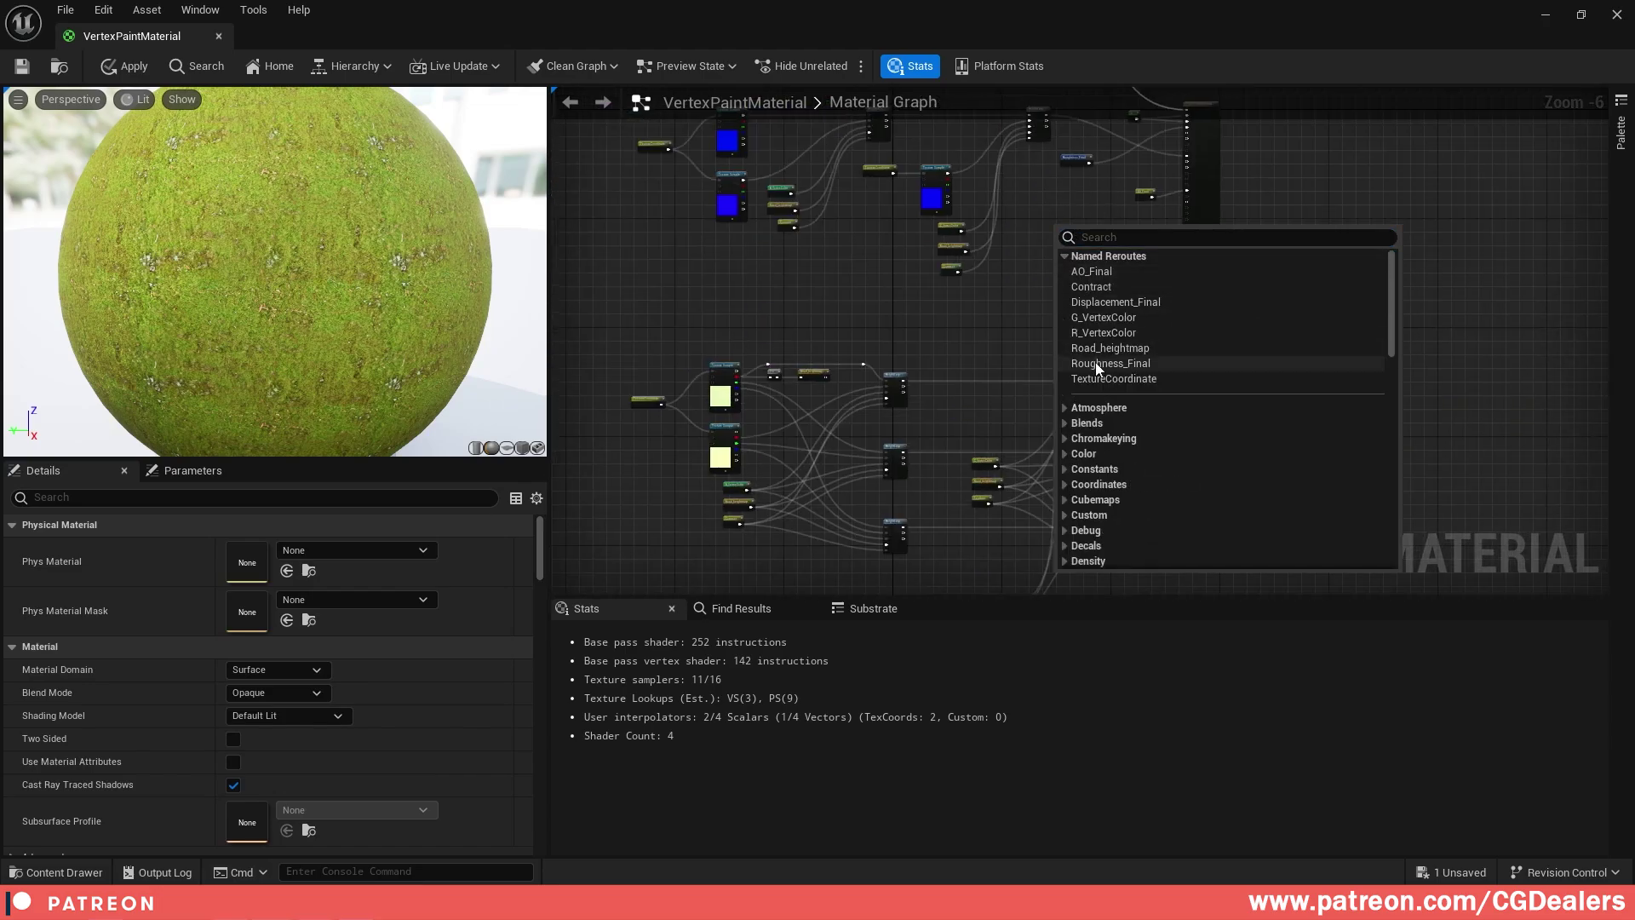
click(1115, 301)
drag(756, 312, 1113, 341)
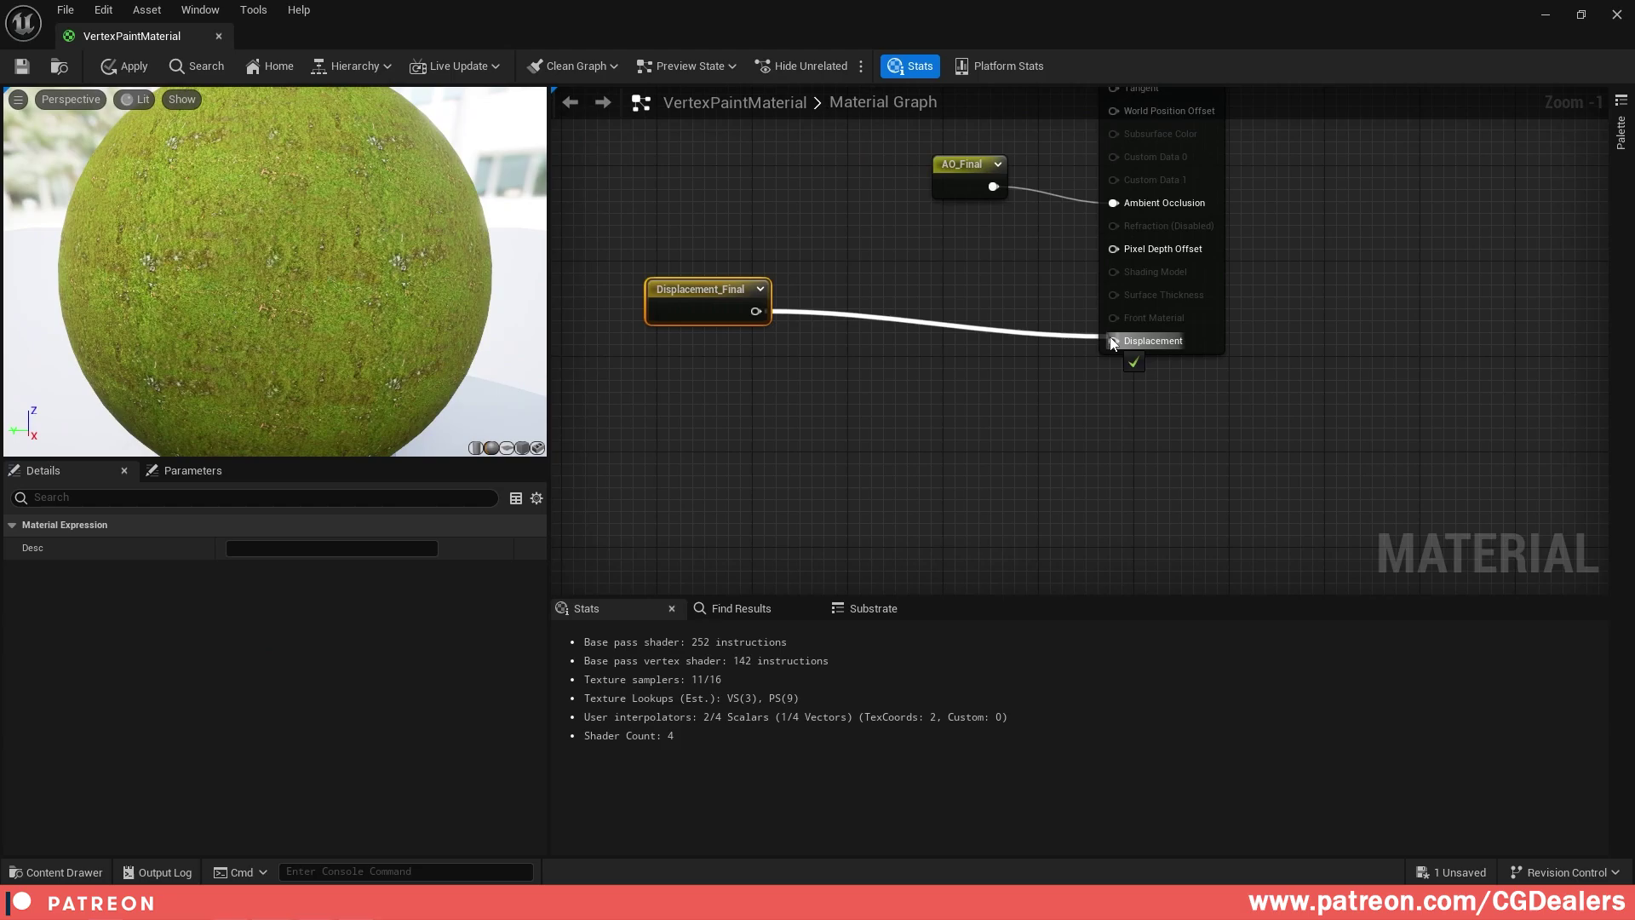
drag(715, 290, 967, 339)
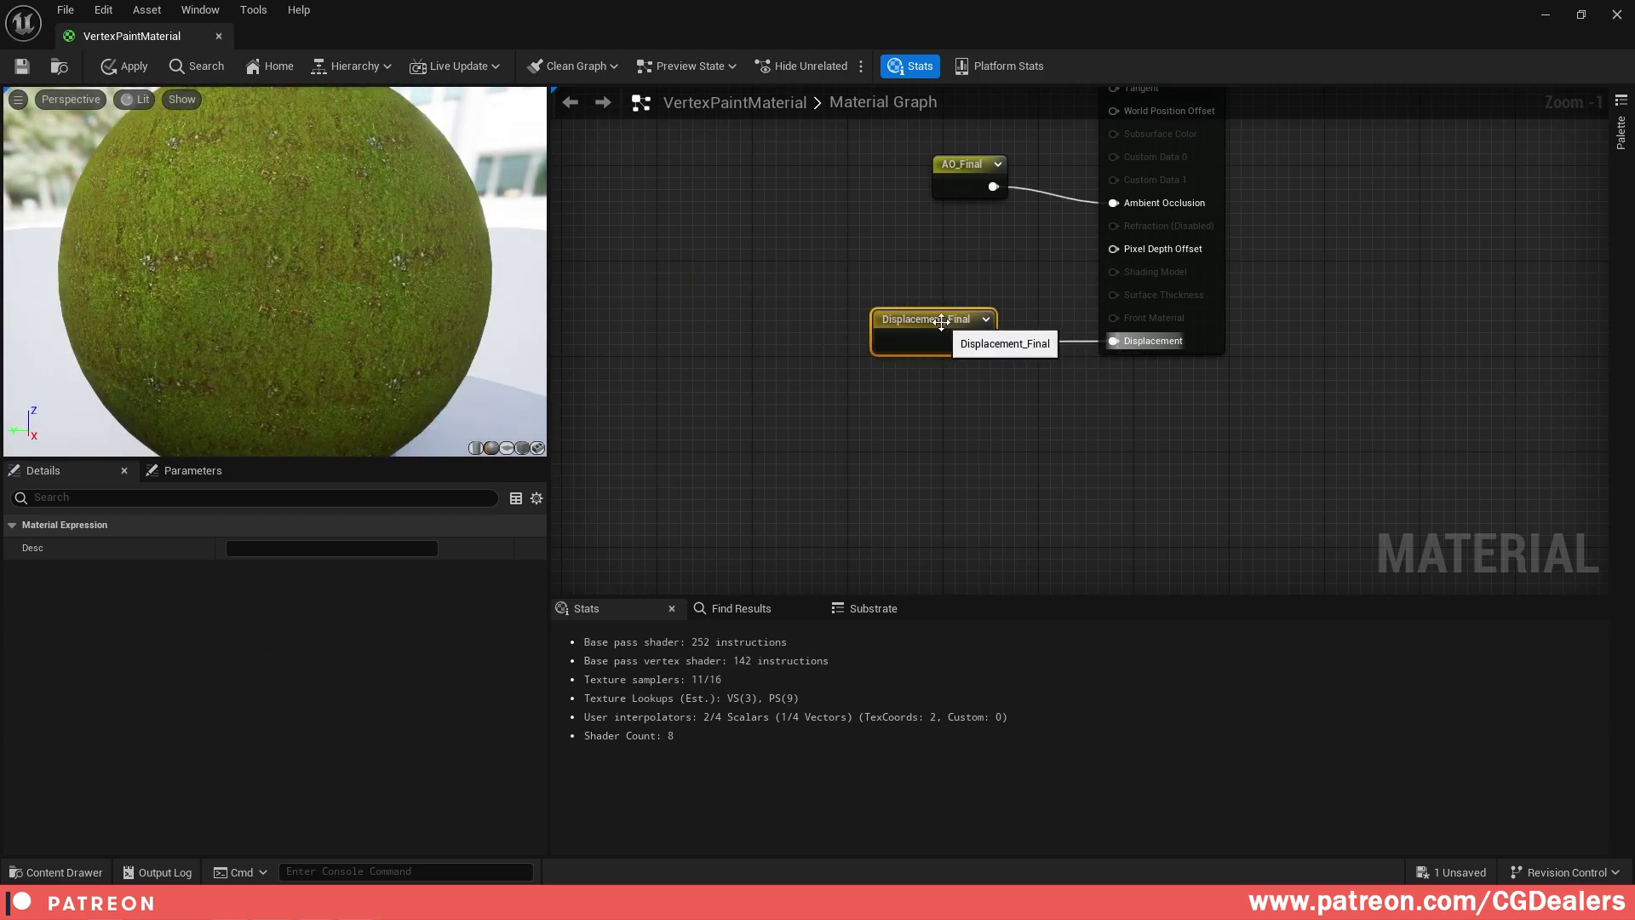
- Move the mossy rock mask's TextureCoordinate and Texture Sample nodes further away from the final HeightLerps
scroll(979, 400, down, 5)
right_drag(1003, 464, 1121, 322)
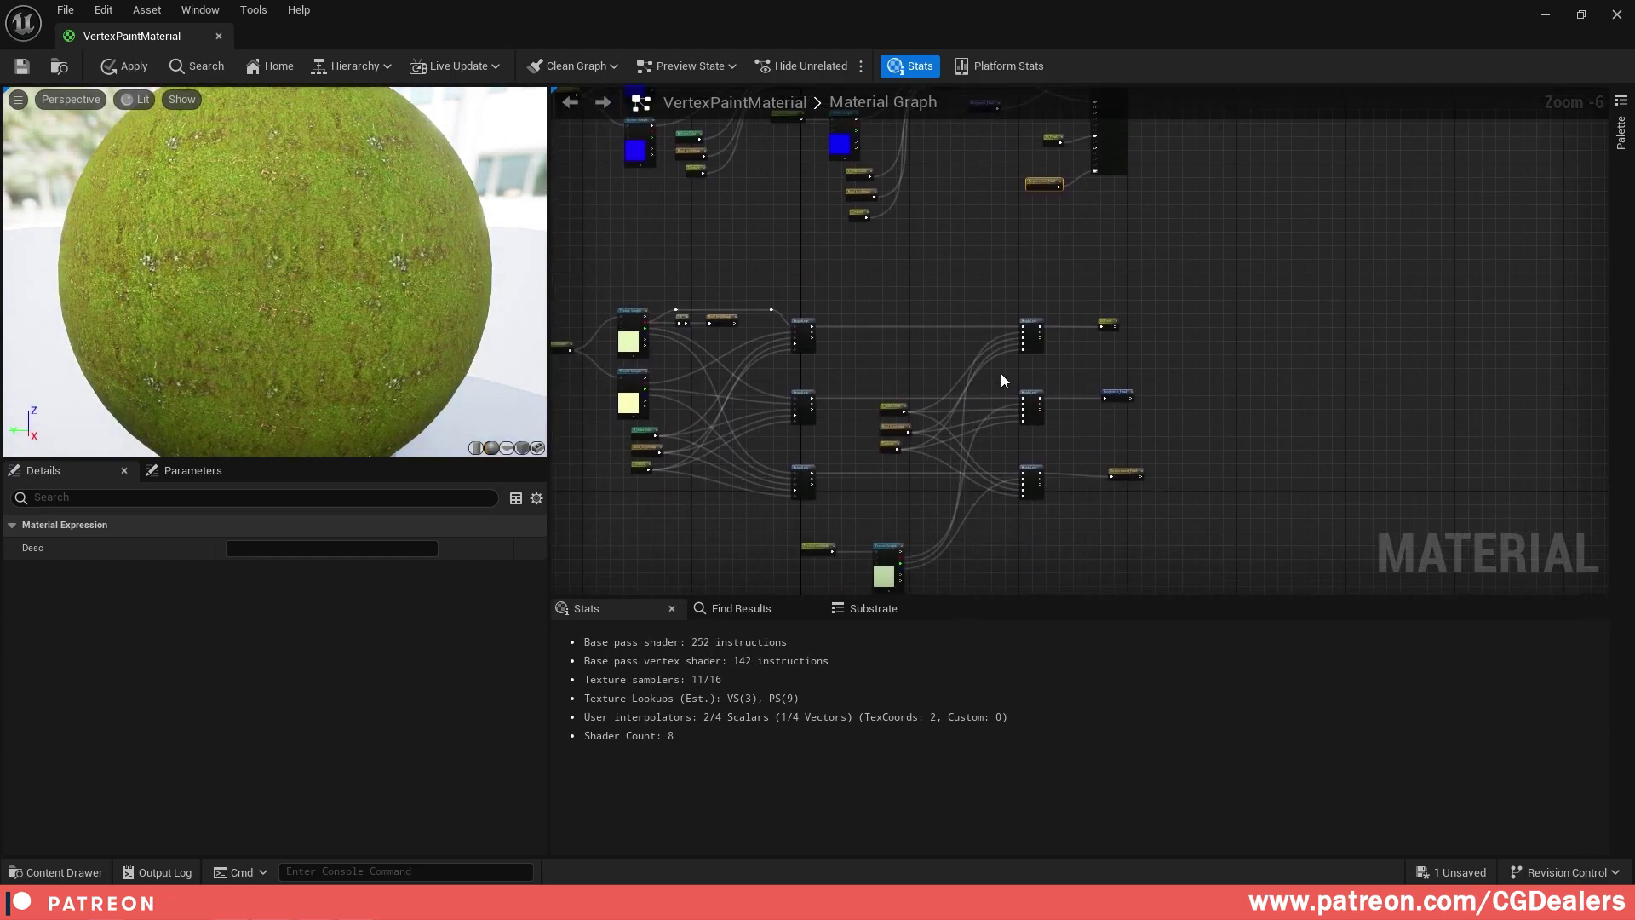
right_drag(879, 511, 868, 350)
scroll(861, 376, up, 3)
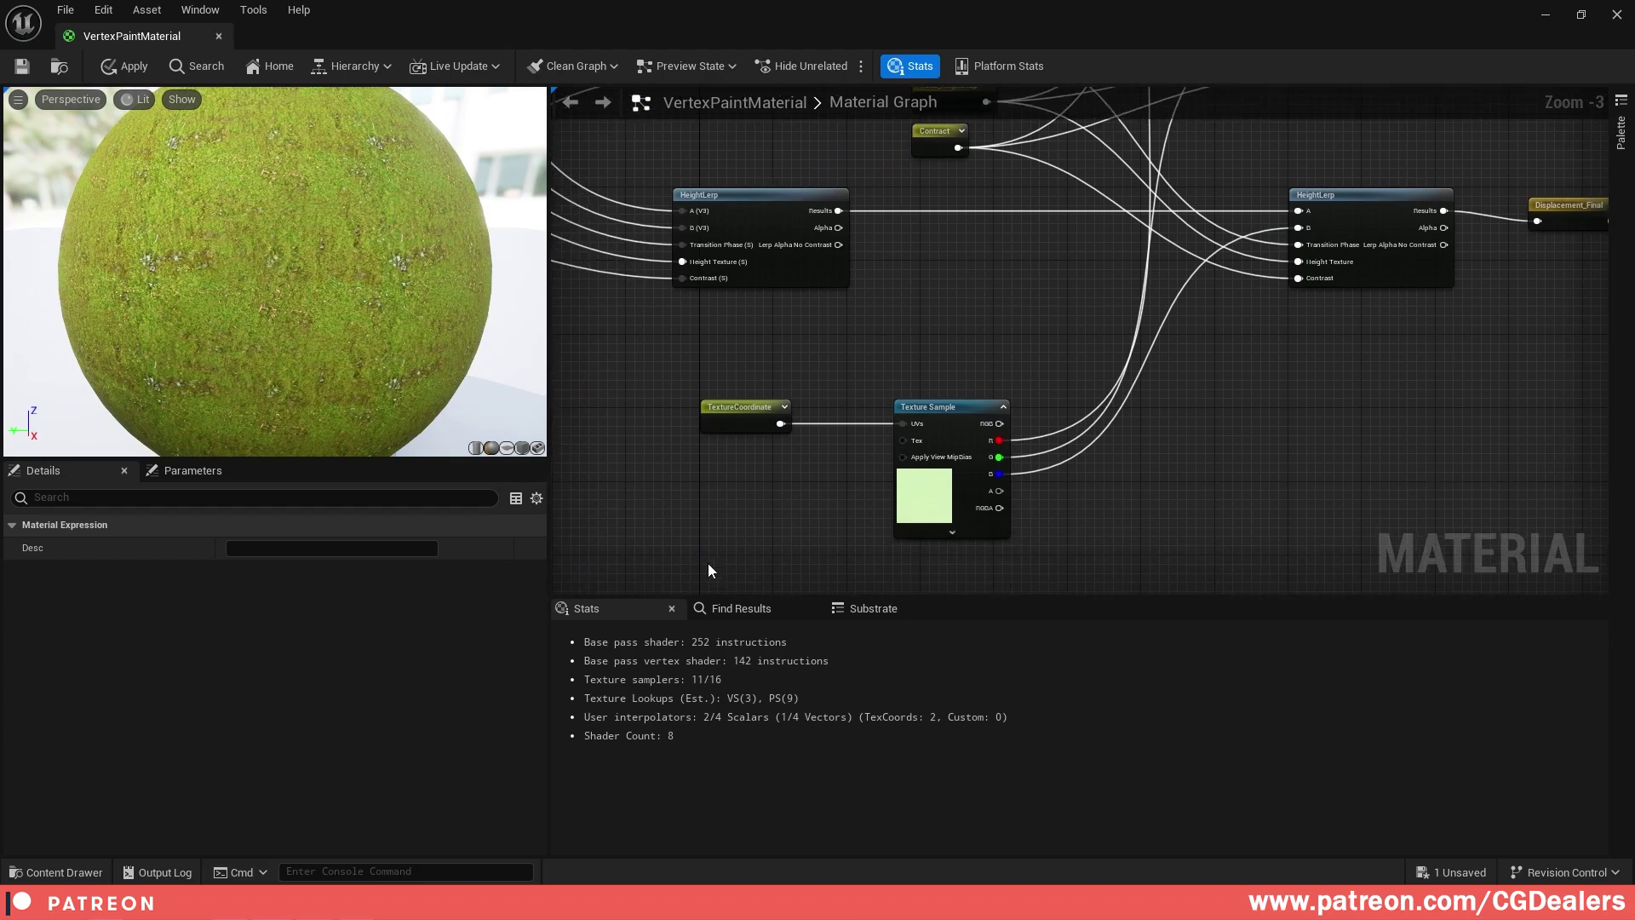
drag(708, 564, 811, 386)
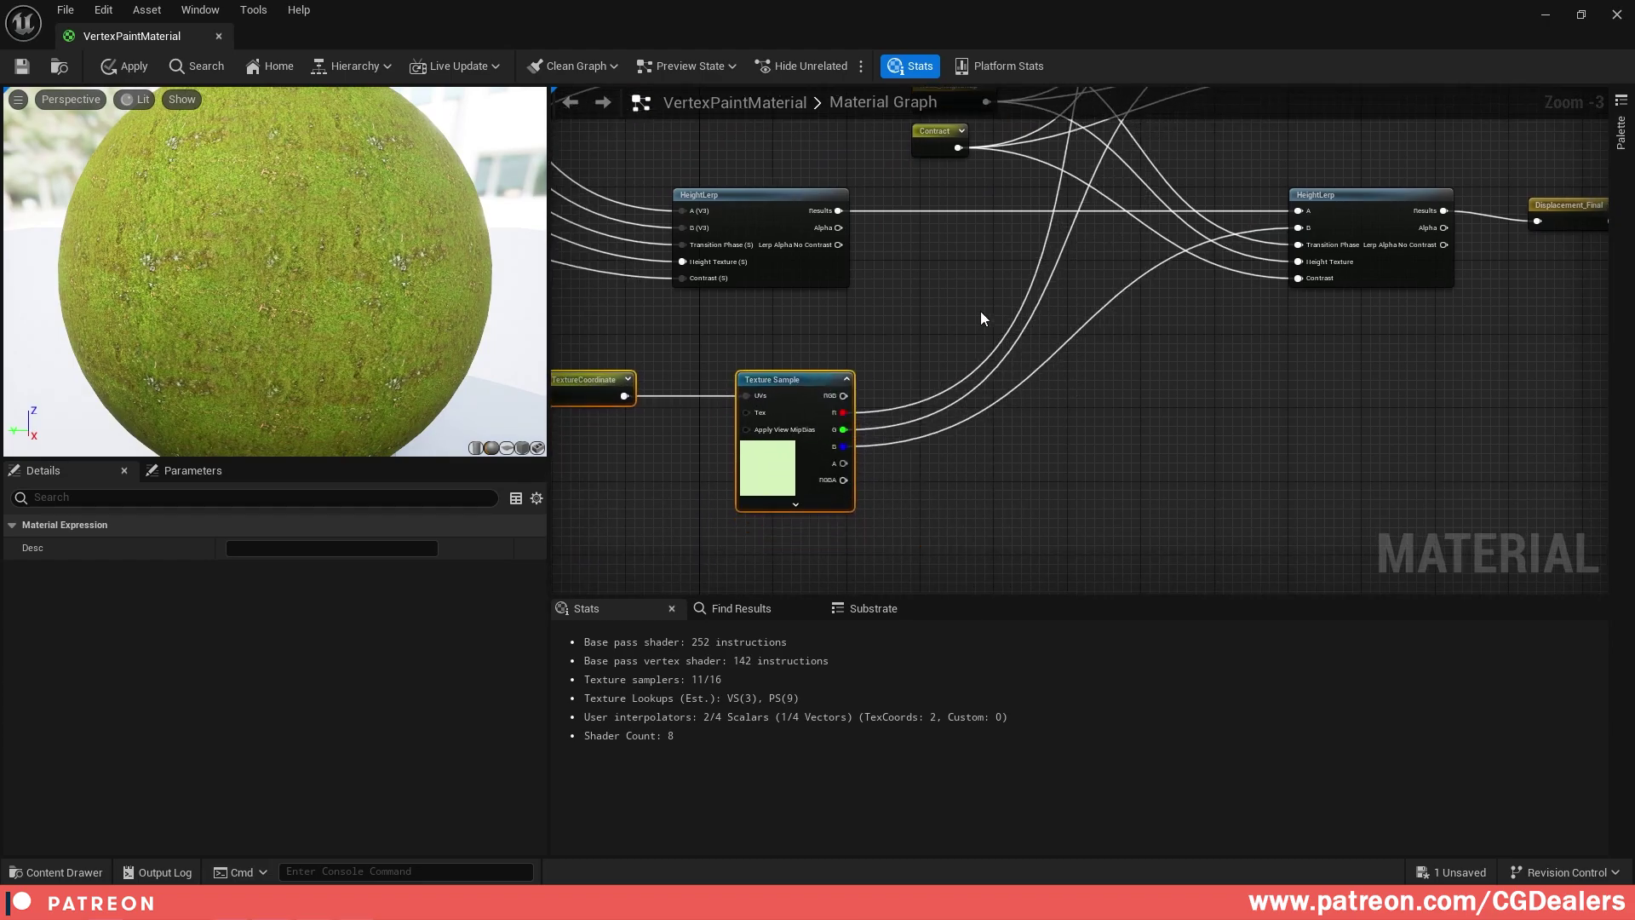
- Straighten the connections between the final HeightLerps and their AO, roughness and displacement reroute declarations
right_drag(979, 310, 885, 387)
right_drag(1159, 376, 1015, 460)
drag(1028, 507, 1451, 320)
click(1451, 319)
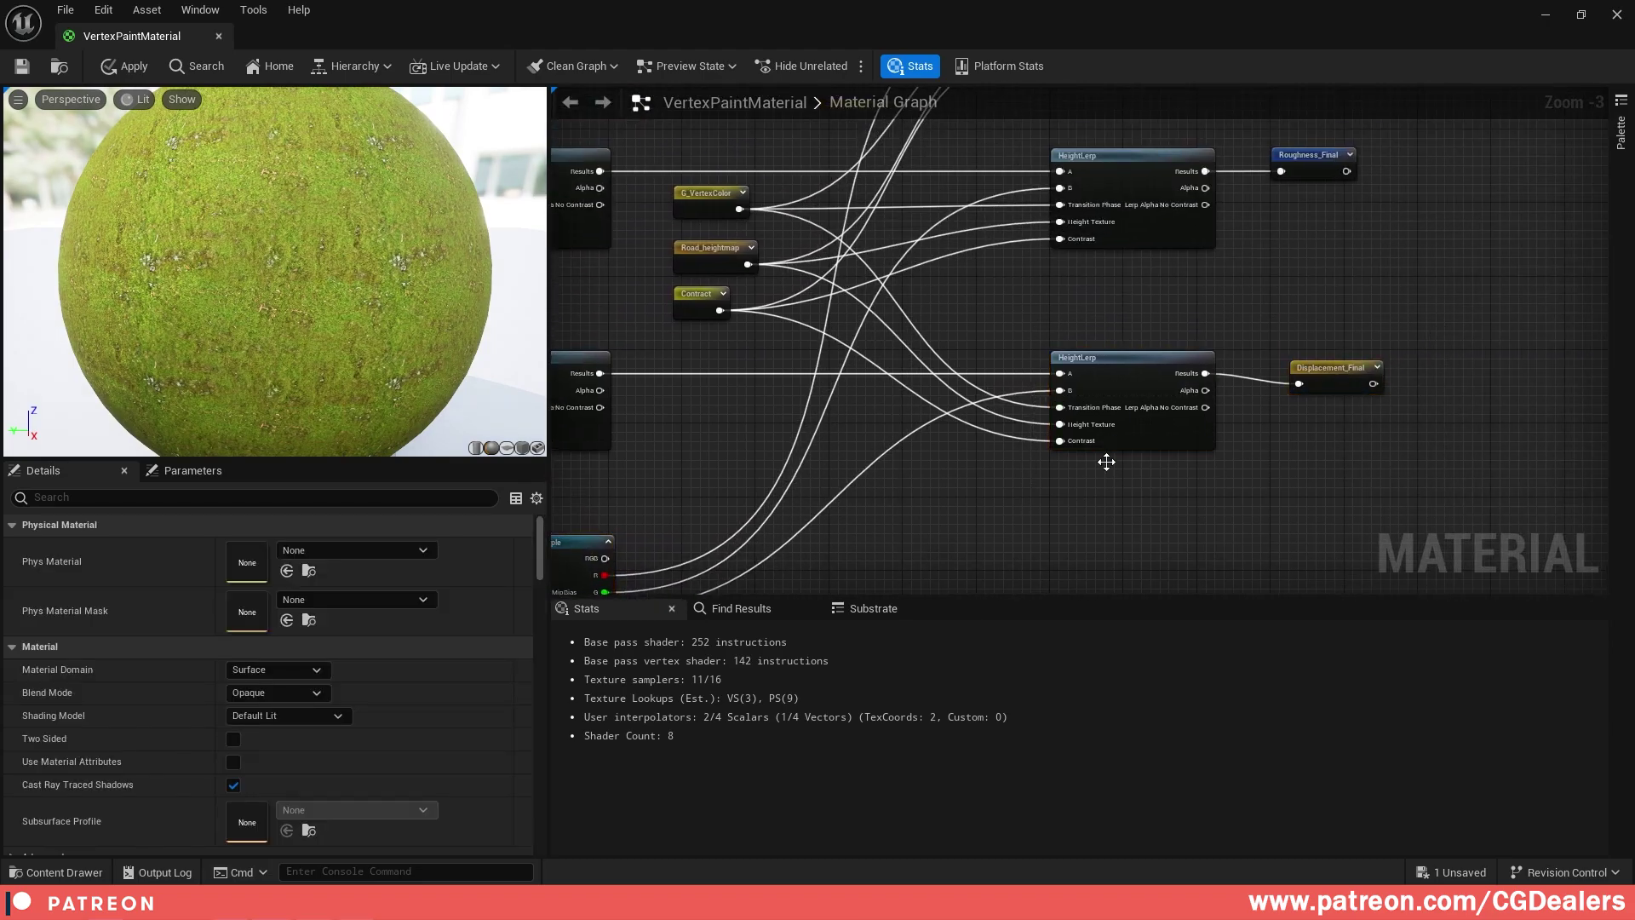
drag(1135, 463, 1320, 363)
key(q)
right_drag(1295, 258, 1322, 404)
drag(1144, 418, 1412, 258)
right_drag(1321, 223, 1276, 386)
drag(1354, 299, 1127, 196)
- Review the mask, base colour and normal map blends and their connections into the material output node
scroll(1167, 294, down, 2)
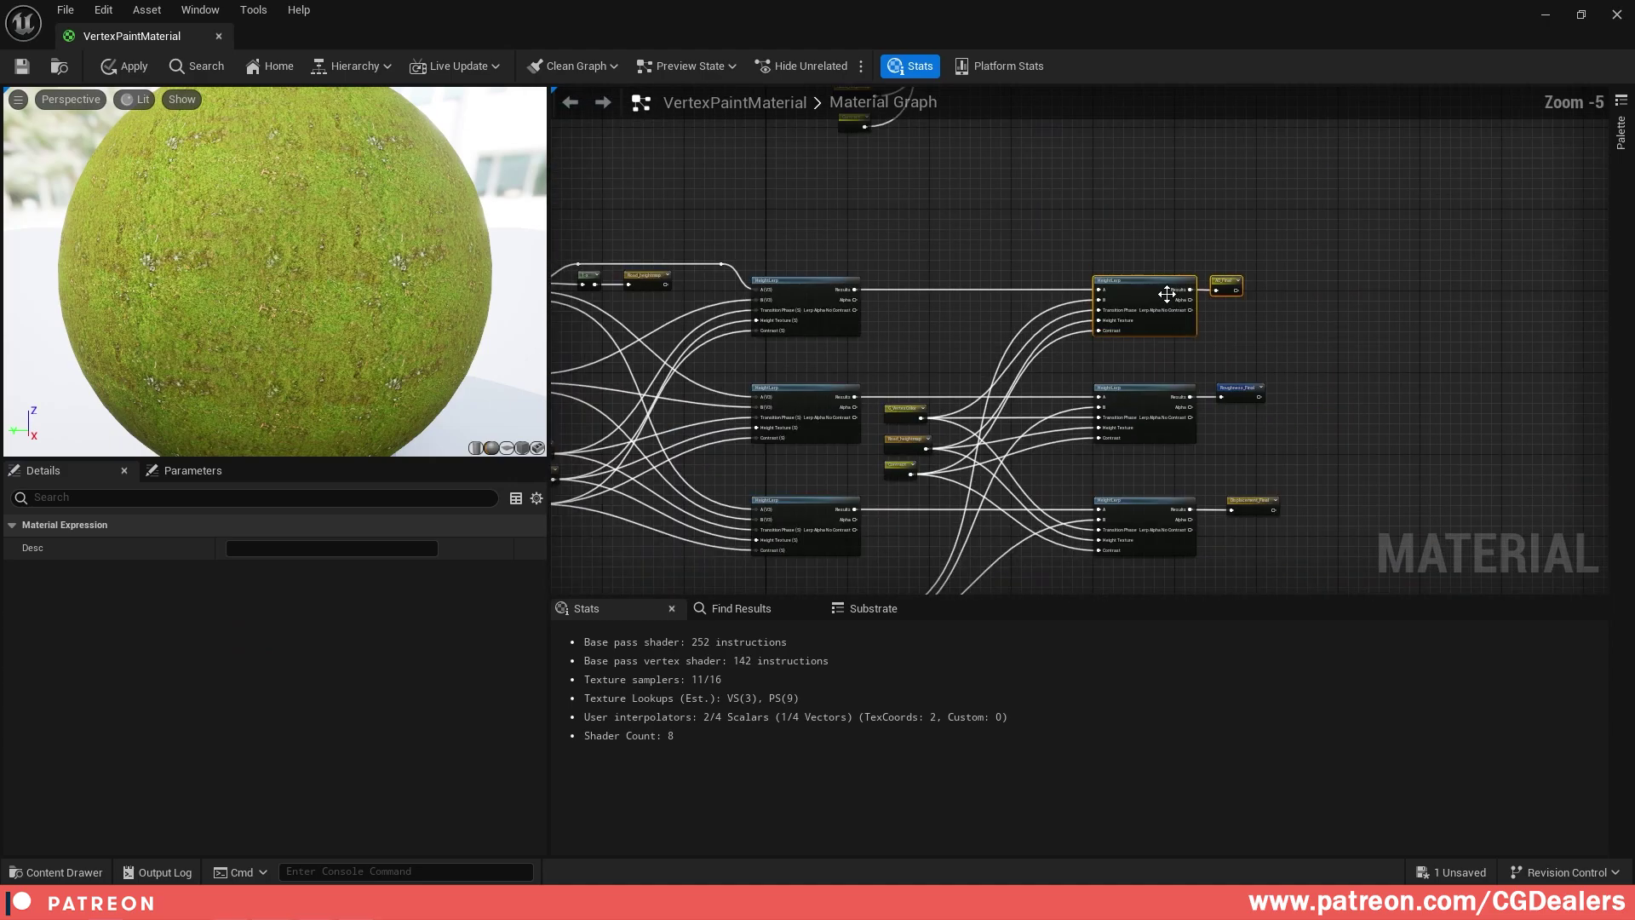
scroll(1184, 473, up, 2)
scroll(1152, 409, up, 2)
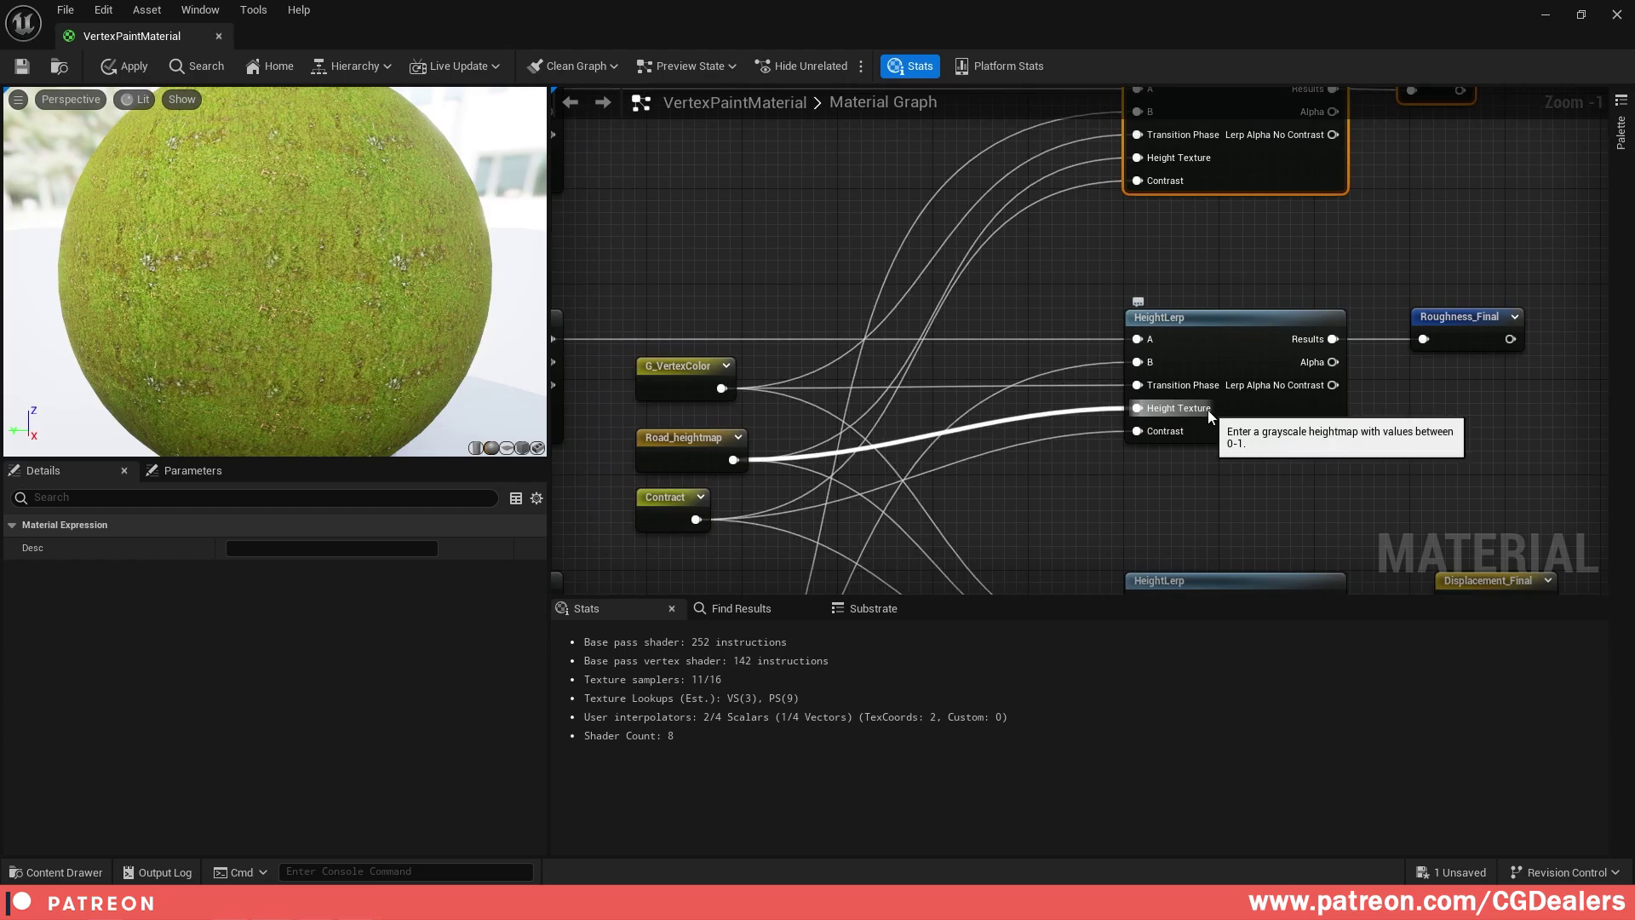
scroll(1085, 350, down, 3)
scroll(1085, 350, down, 3)
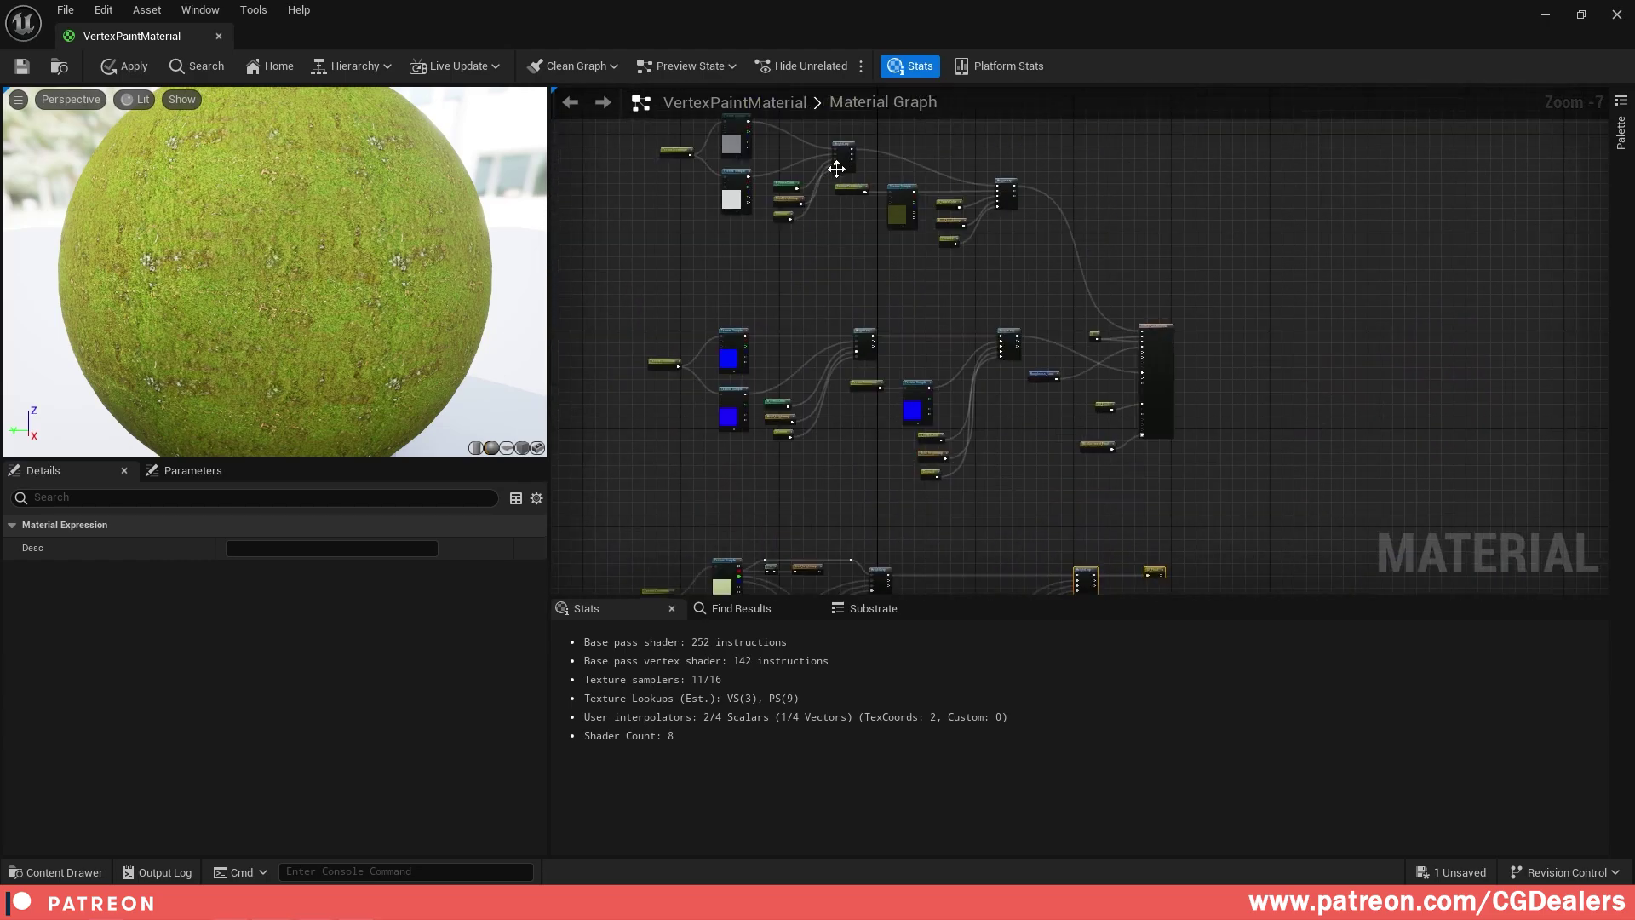
scroll(1025, 281, up, 7)
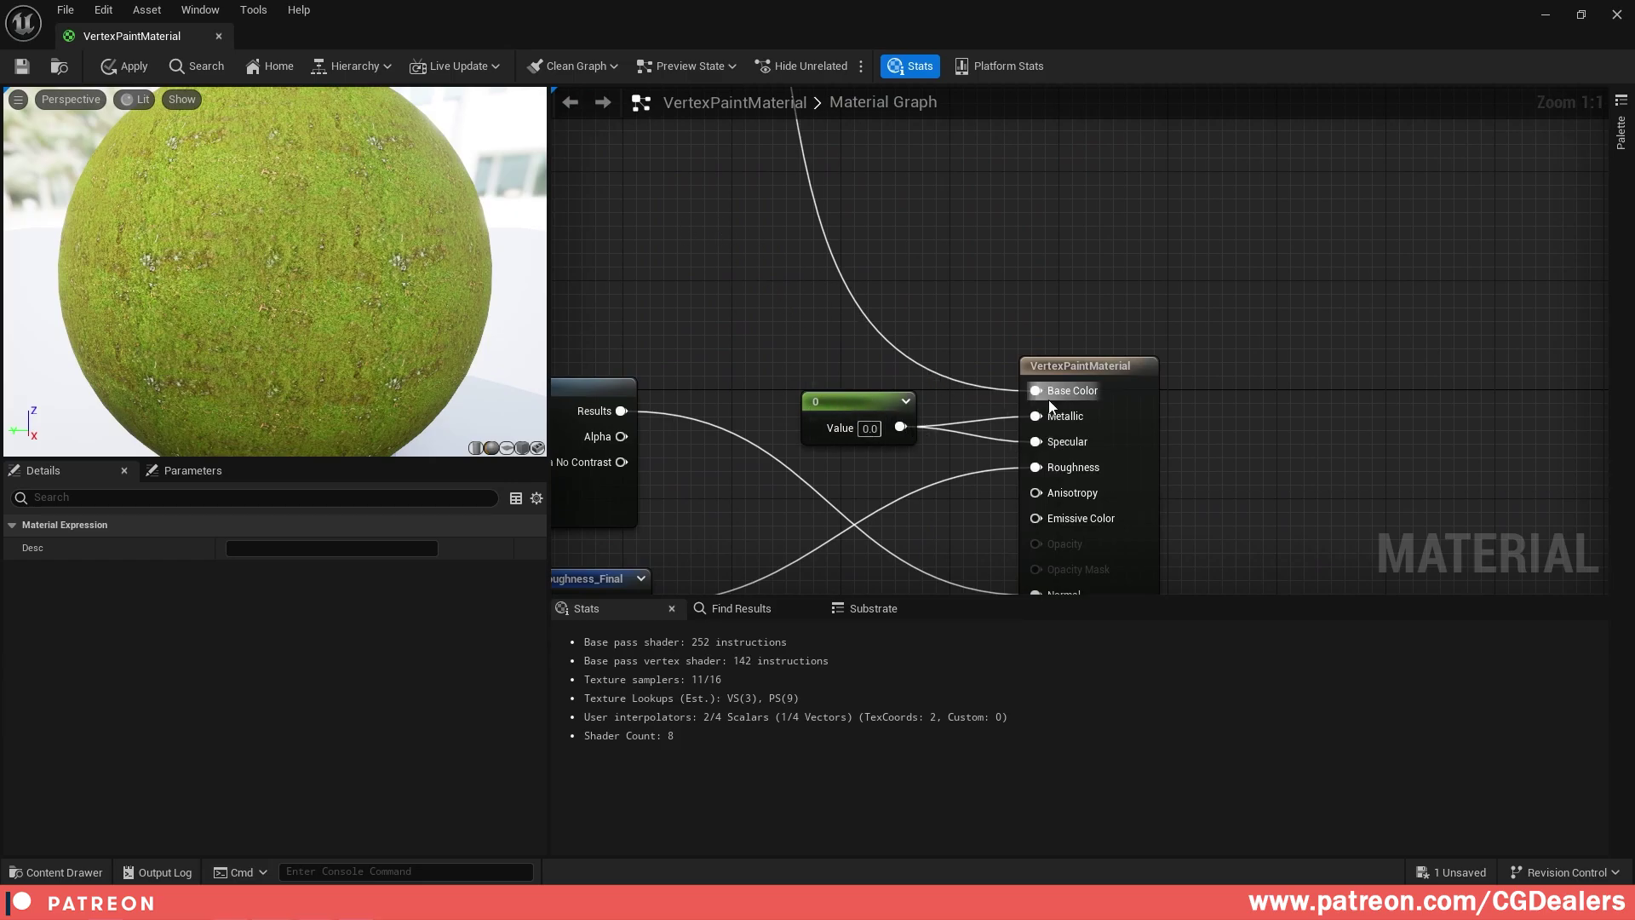
scroll(822, 361, down, 3)
right_drag(641, 388, 1012, 362)
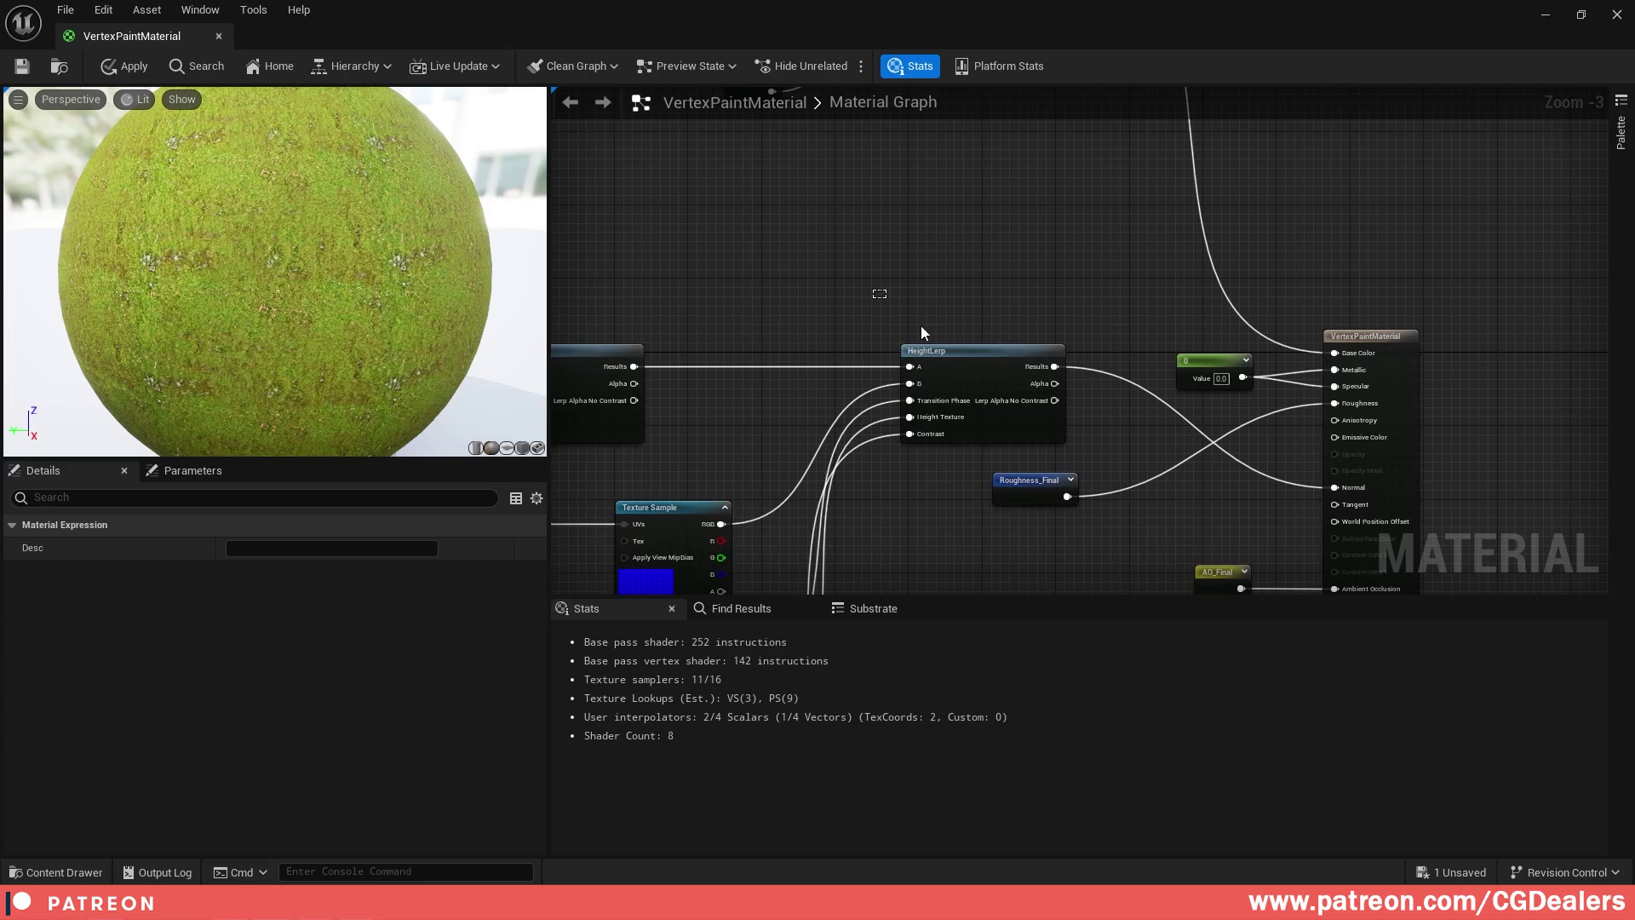
click(1049, 428)
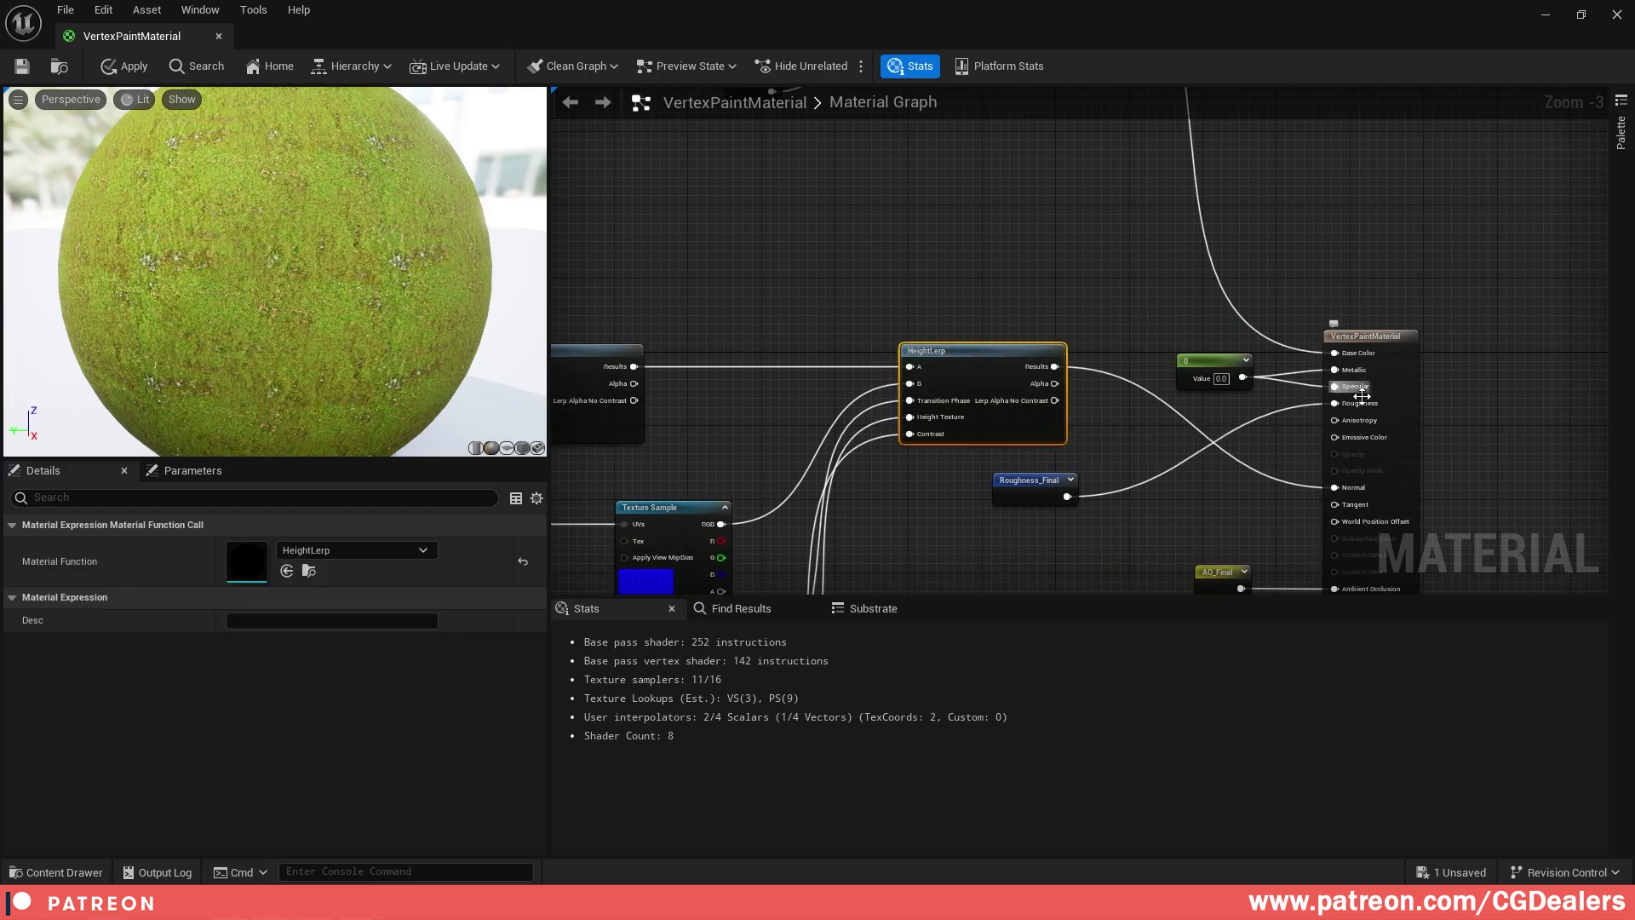
scroll(1039, 321, down, 4)
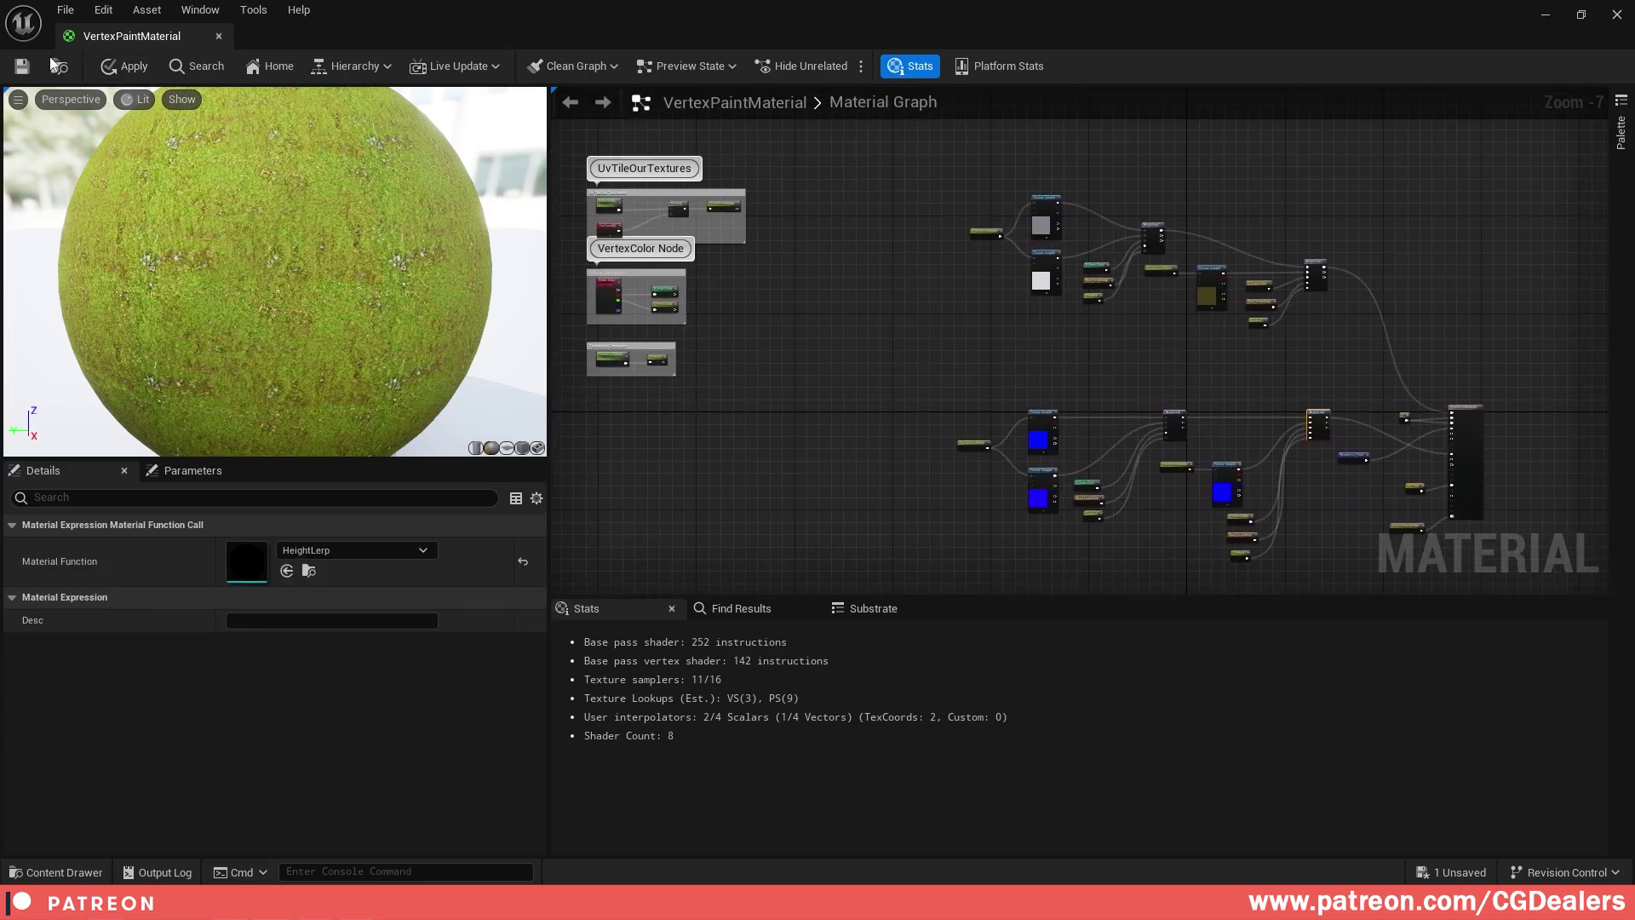
- Save the material, and switch the level editor to Mesh Paint mode with the Paint tool active
click(22, 66)
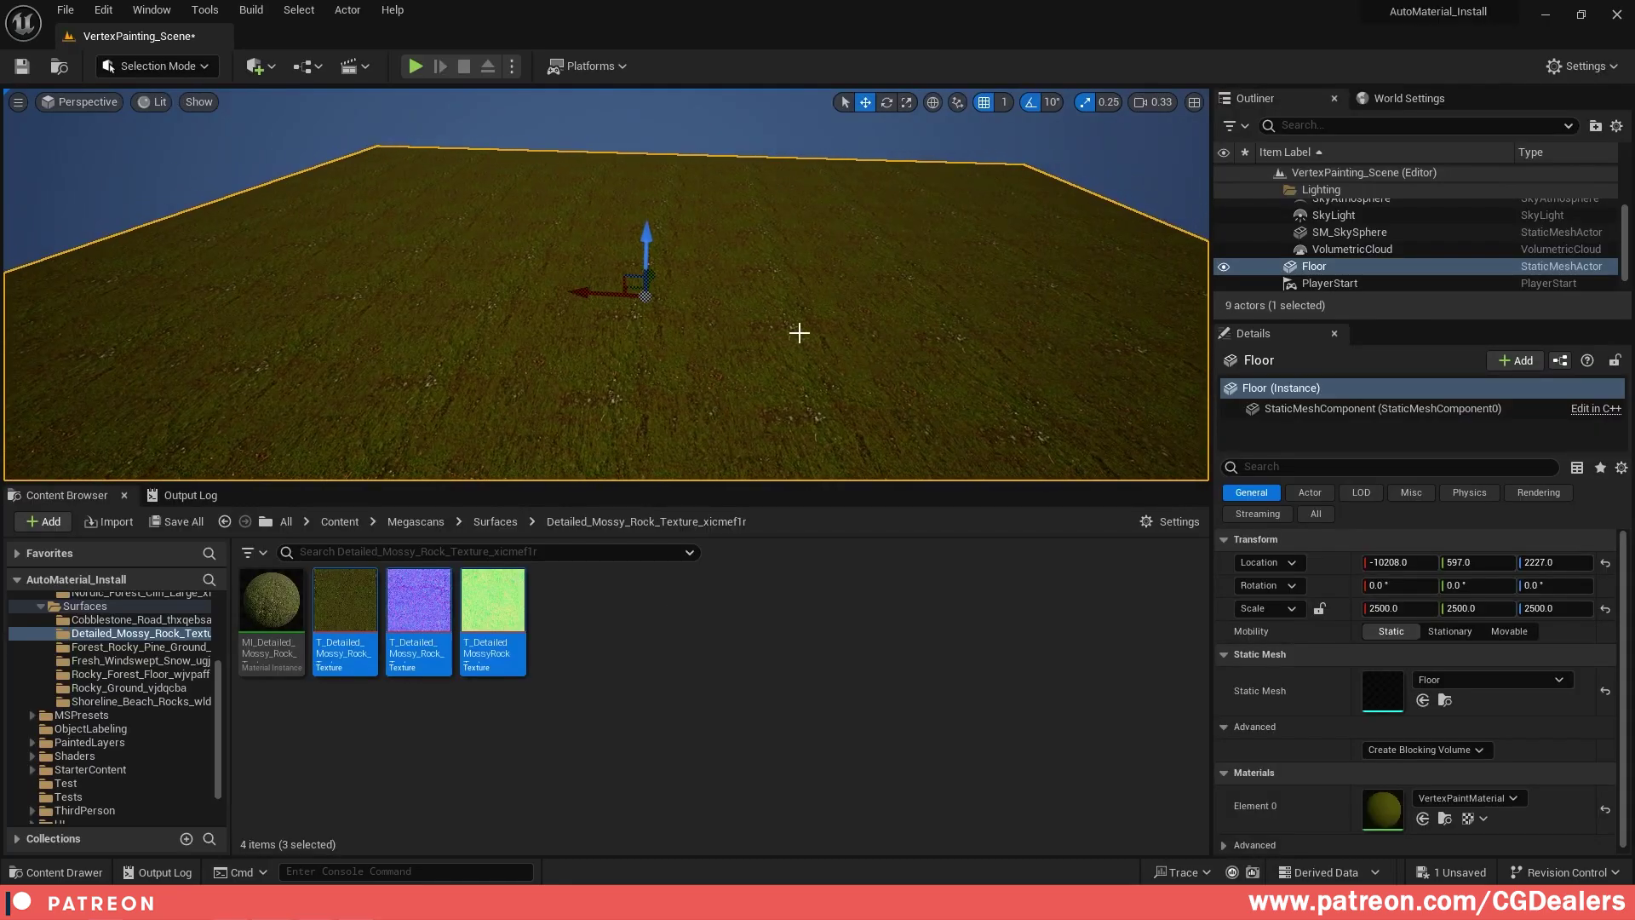
click(182, 67)
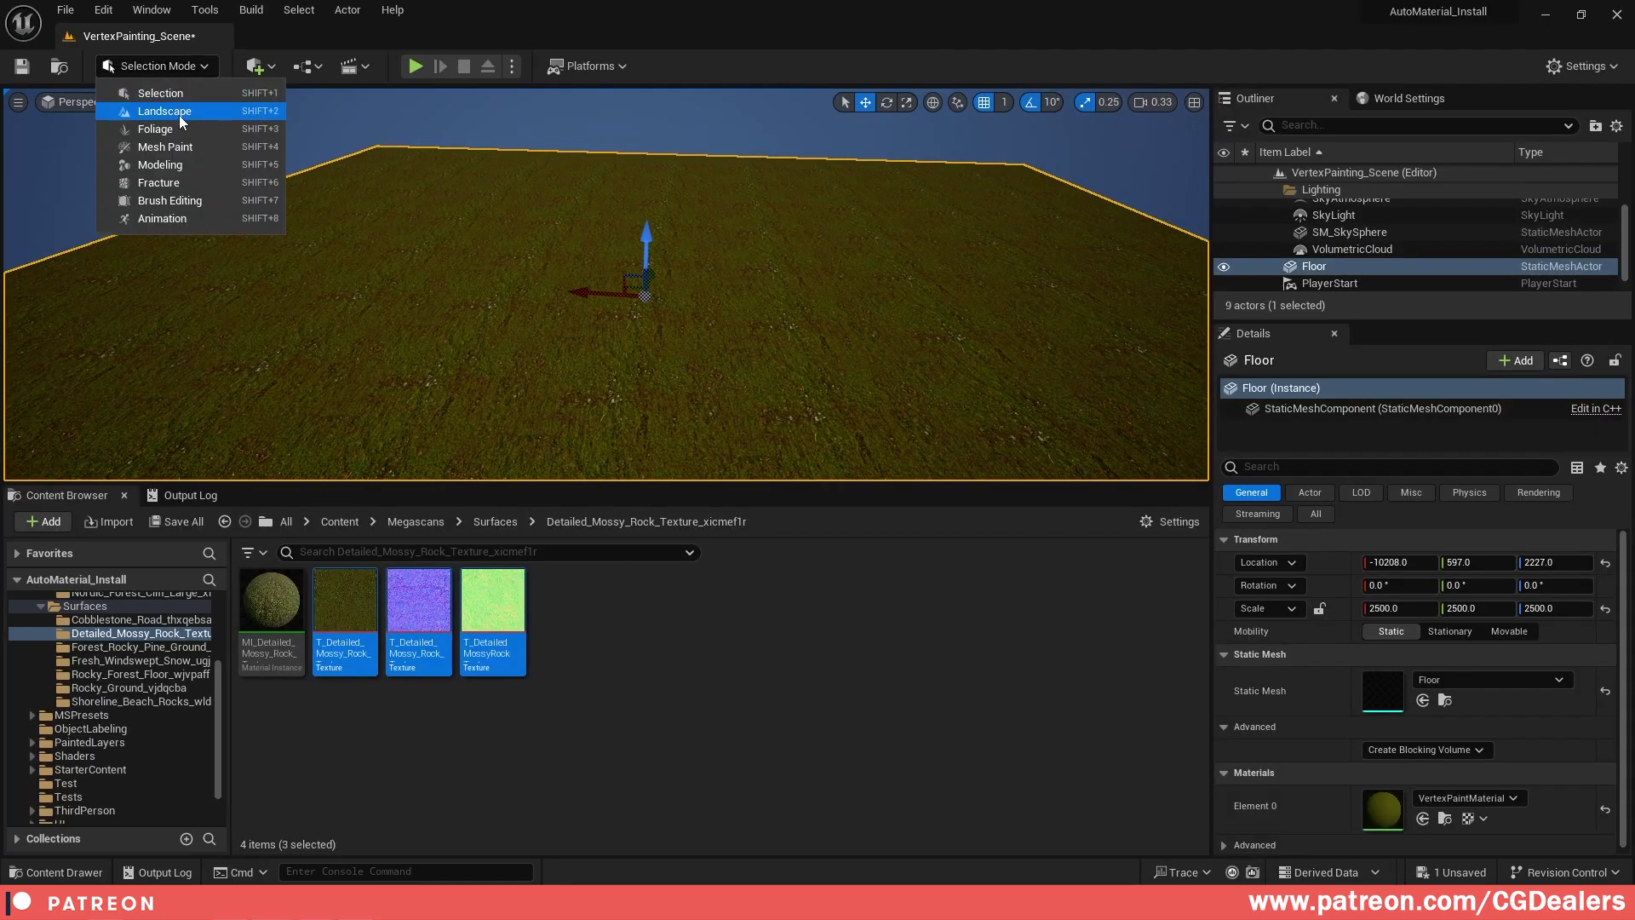
click(166, 148)
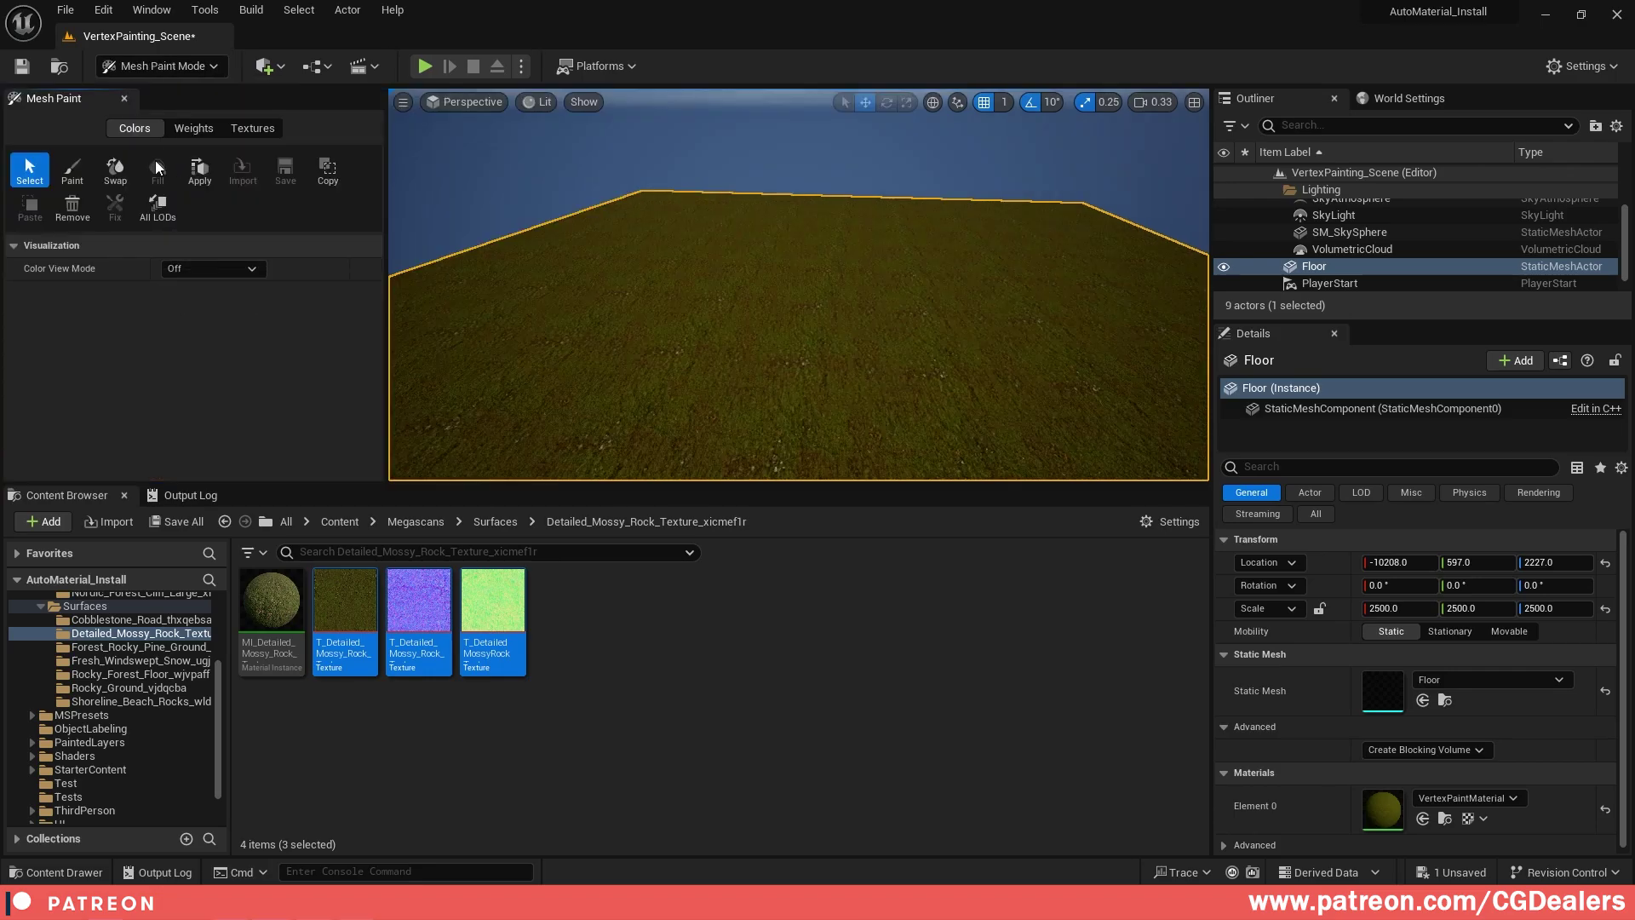
click(72, 170)
- Set the vertex paint colour to black and fill the Floor's green channel with it, inspecting the cobblestone path up close
scroll(252, 387, down, 5)
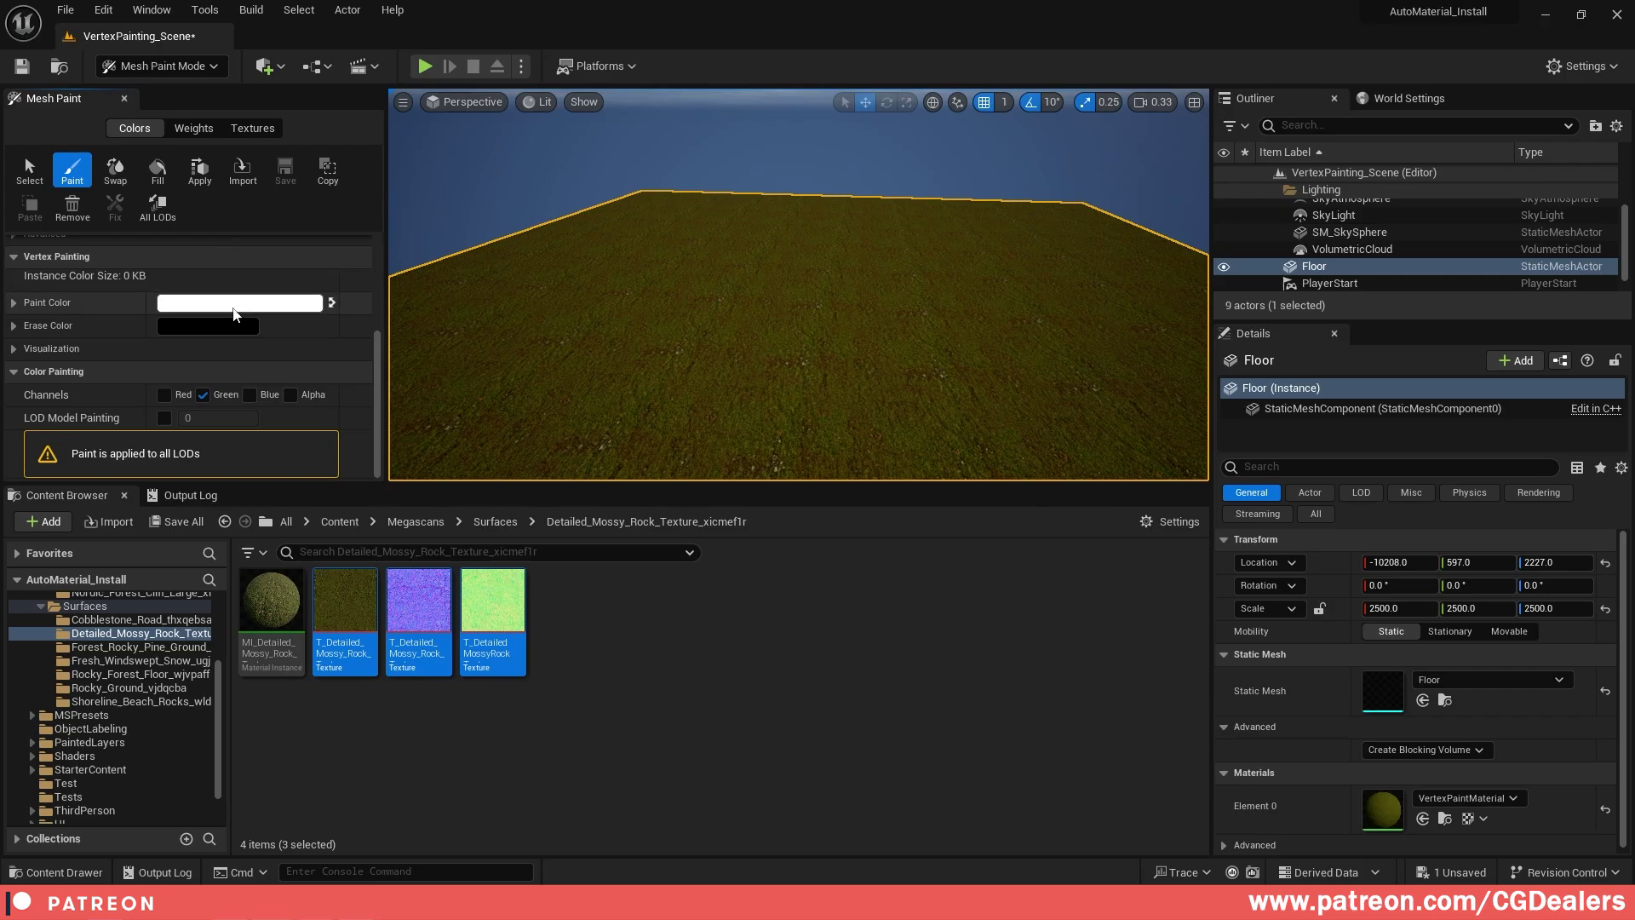
click(232, 304)
drag(475, 459, 475, 538)
click(477, 734)
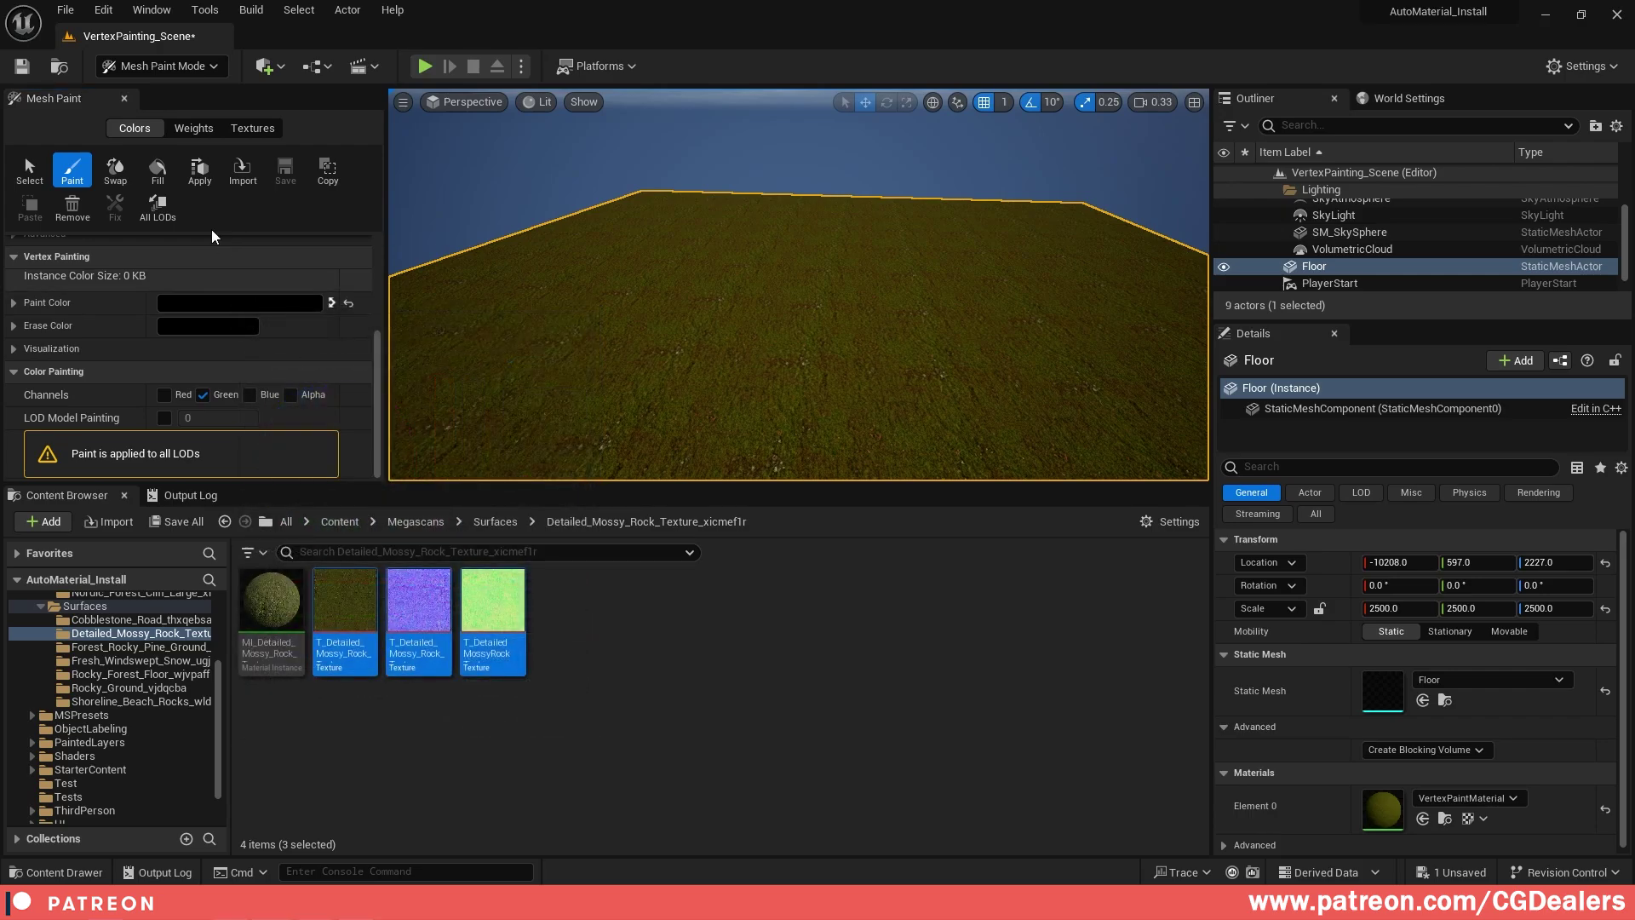
click(158, 170)
mouse_move(897, 265)
right_down()
mouse_move(937, 235)
mouse_move(1095, 379)
mouse_move(507, 290)
right_up()
key(w)
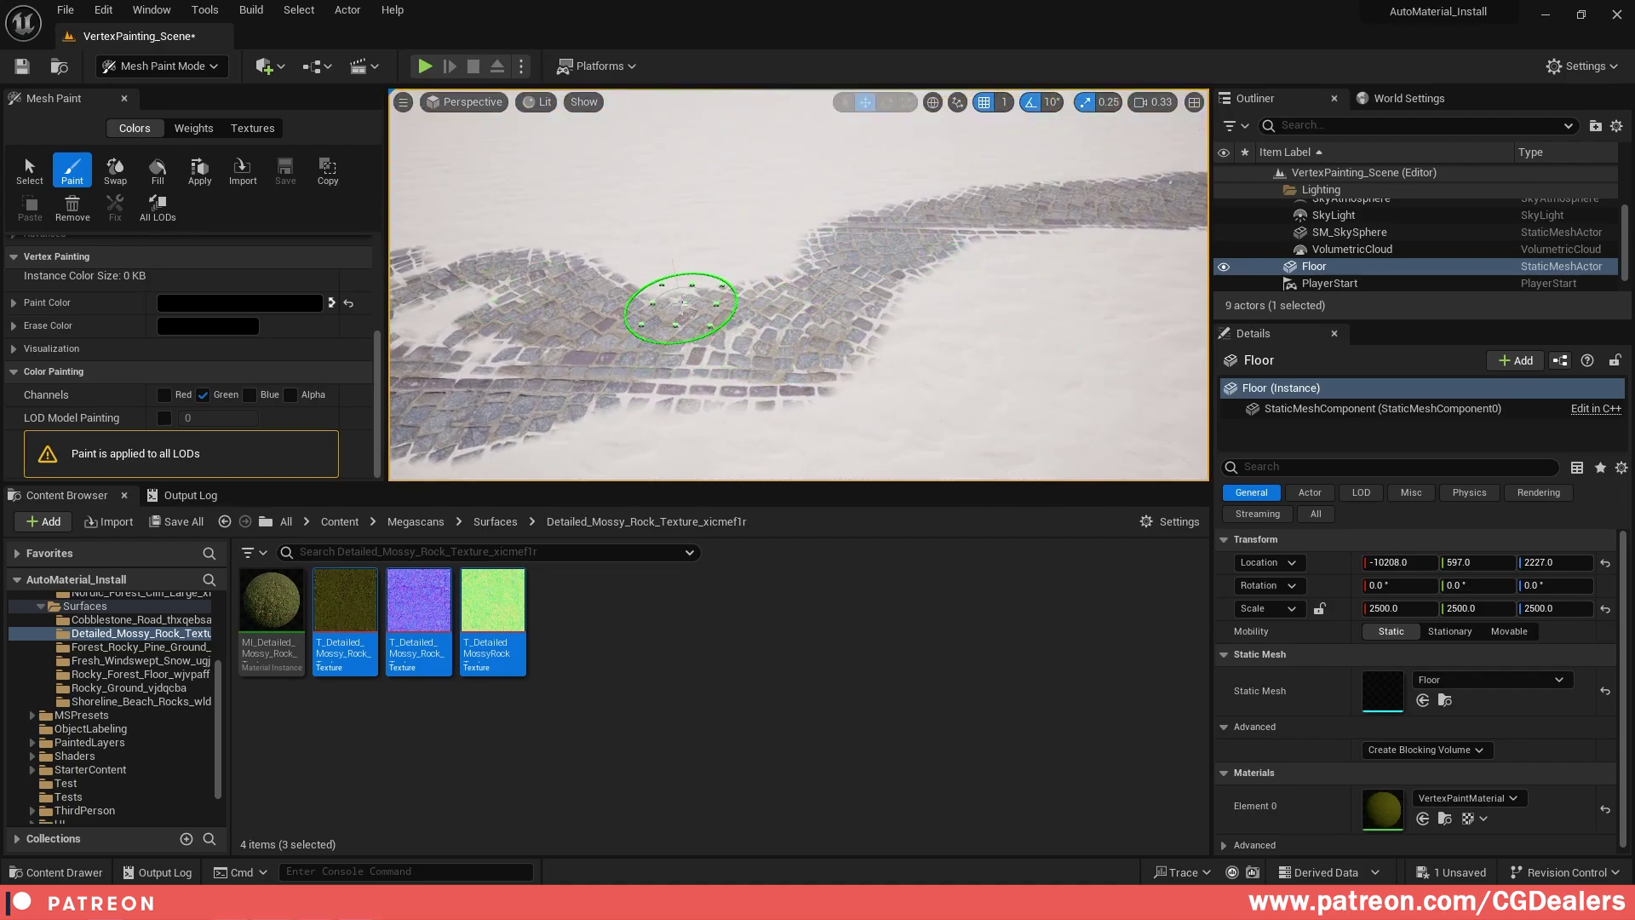
- Set the vertex paint colour to a near-white grey by raising its value in the colour picker
mouse_move(685, 304)
right_down()
mouse_move(759, 328)
mouse_move(493, 365)
mouse_move(836, 308)
right_up()
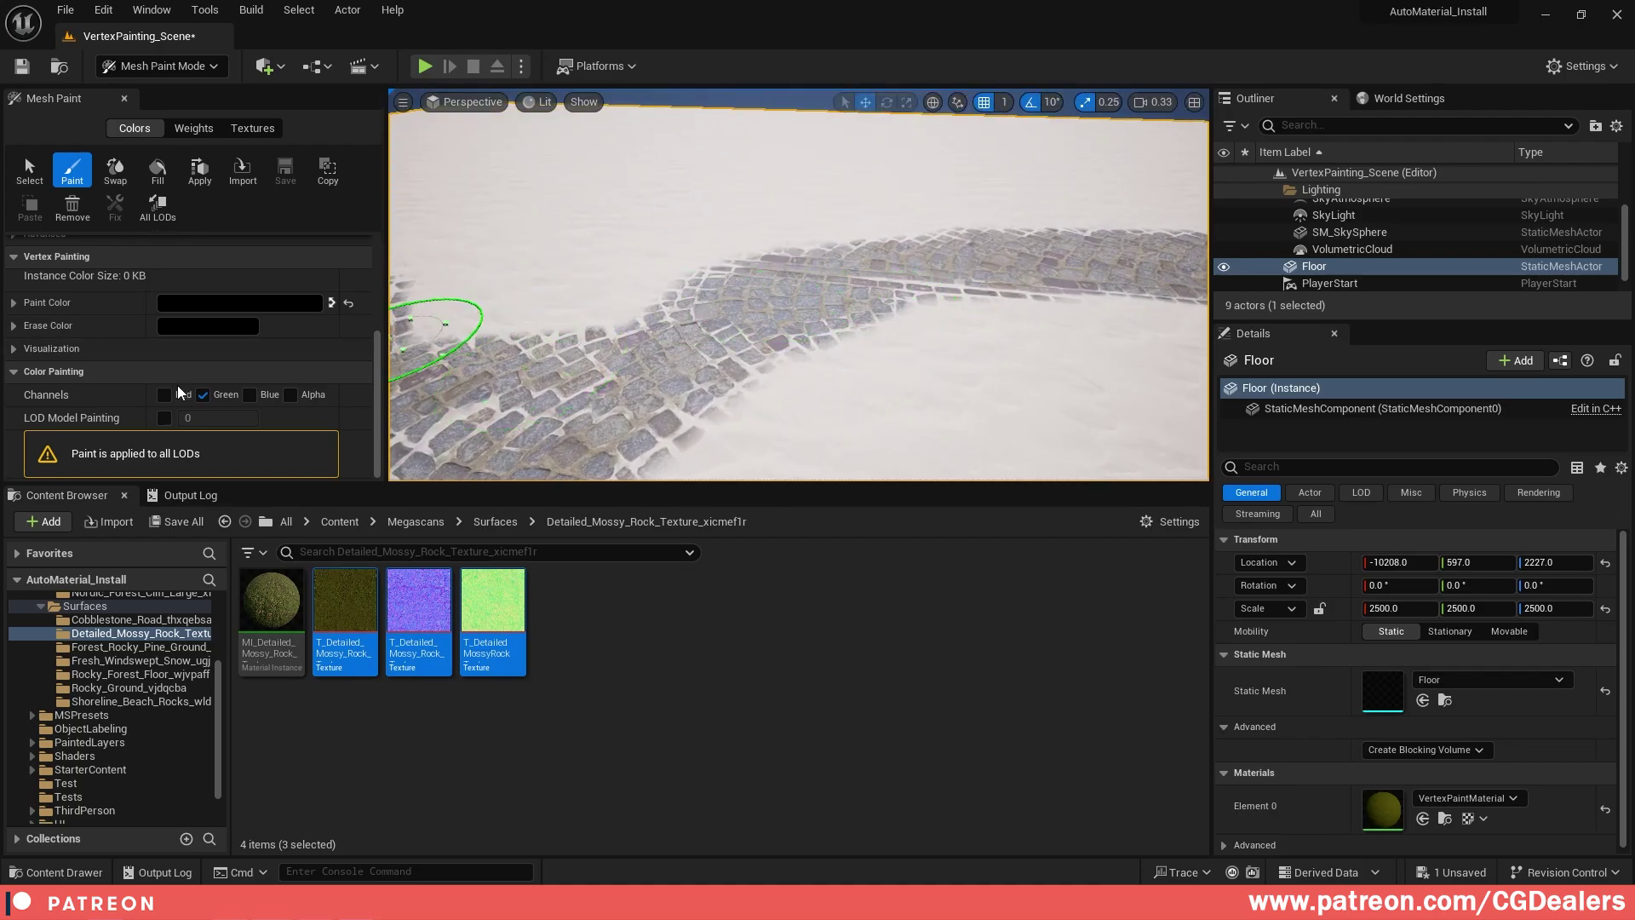
click(223, 302)
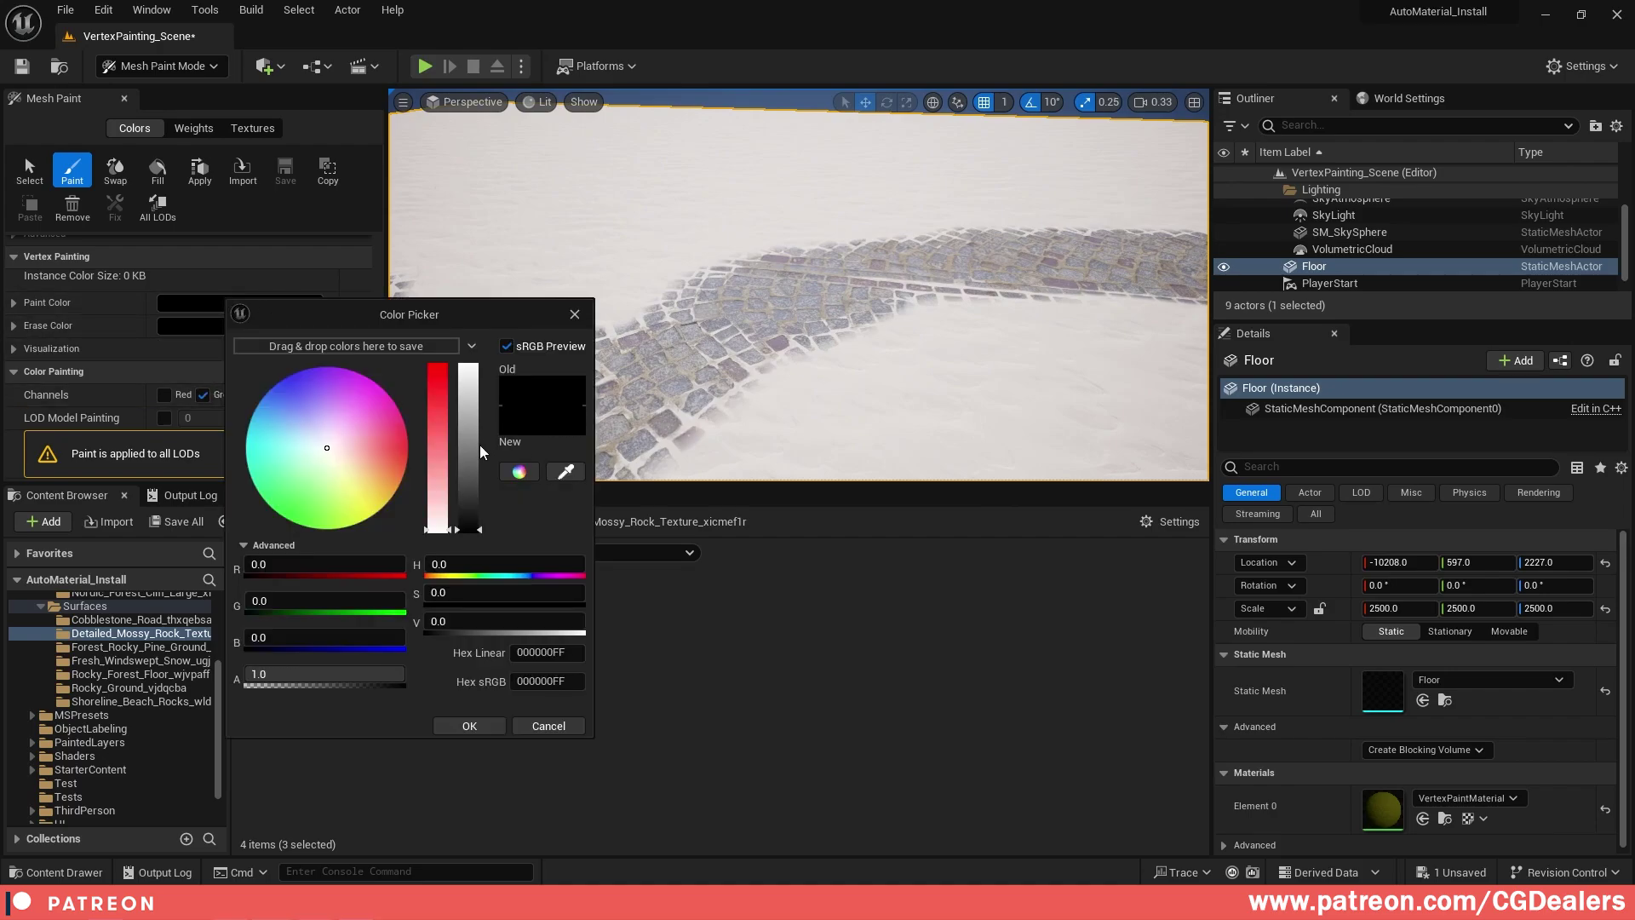
mouse_move(479, 451)
mouse_down()
mouse_move(478, 407)
mouse_move(478, 465)
mouse_move(478, 441)
mouse_up()
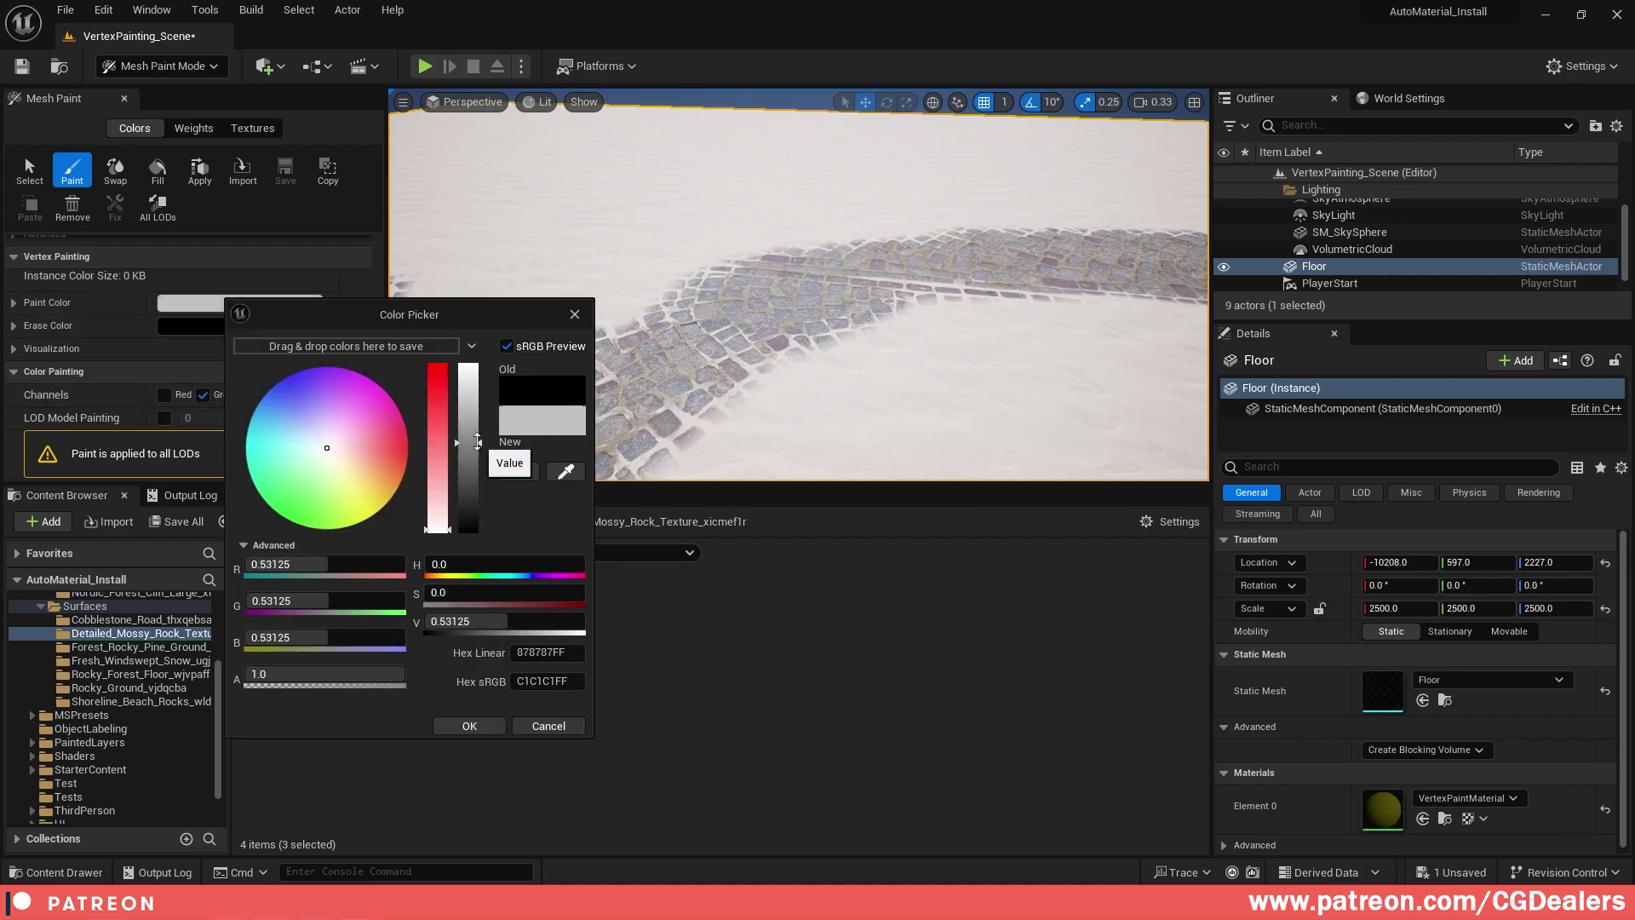
click(473, 730)
- Paint moss along the bend of the cobblestone path on the Floor's green channel, using several strokes
mouse_move(733, 315)
right_down()
mouse_move(993, 241)
mouse_move(767, 341)
right_up()
key(w)
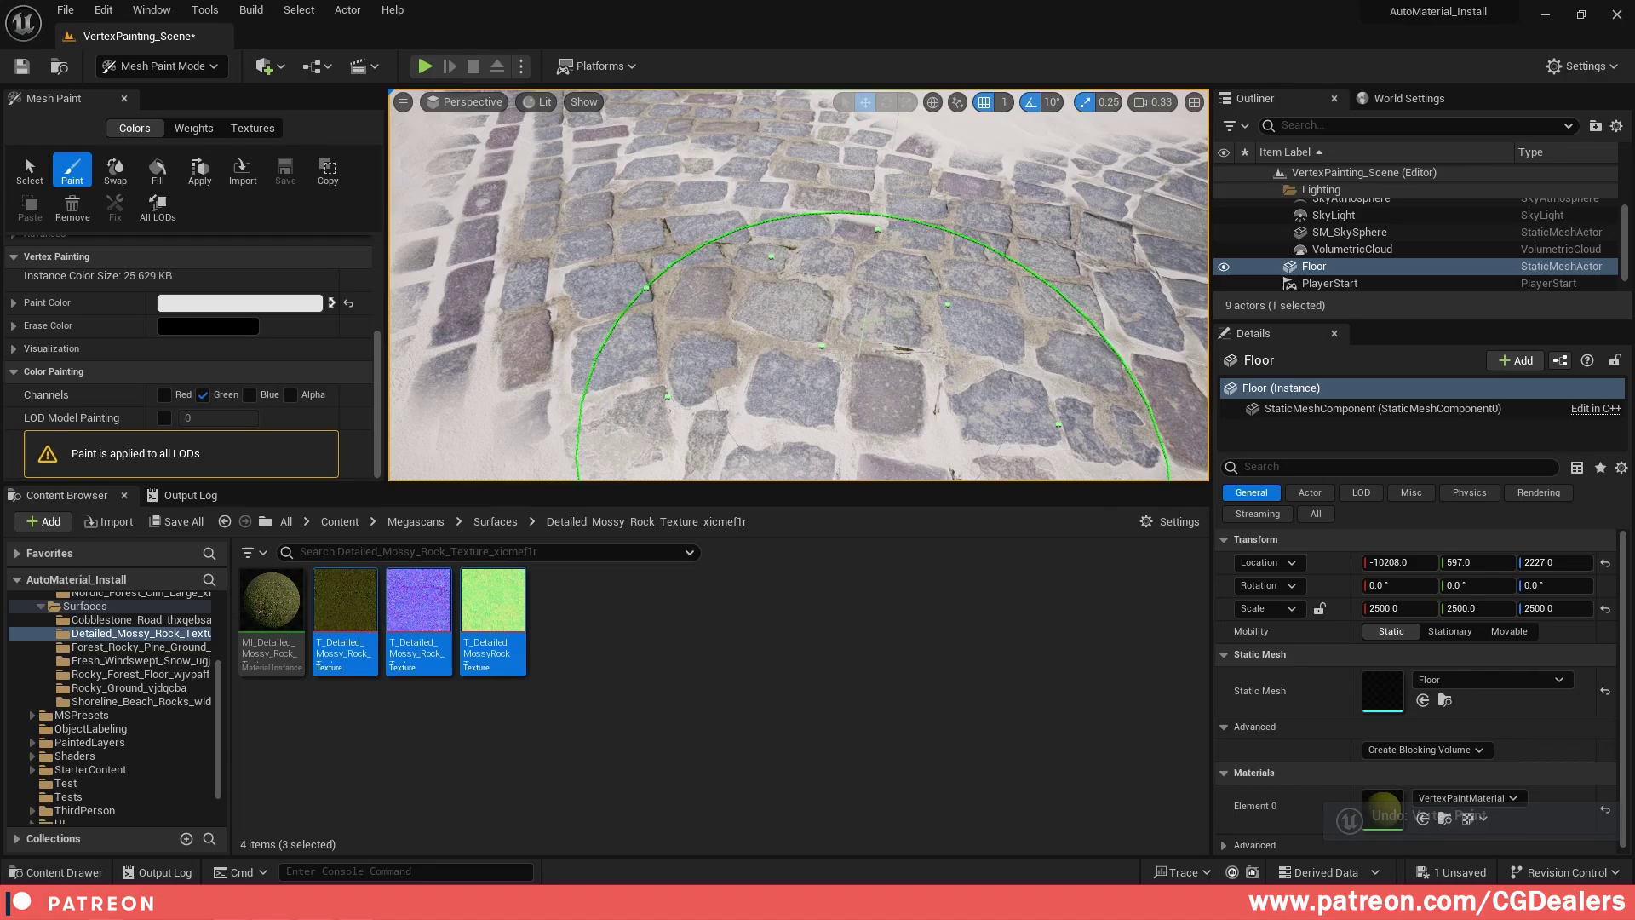
mouse_move(767, 341)
mouse_down()
mouse_move(907, 334)
mouse_move(882, 337)
mouse_up()
right_drag(881, 337, 913, 322)
key(s)
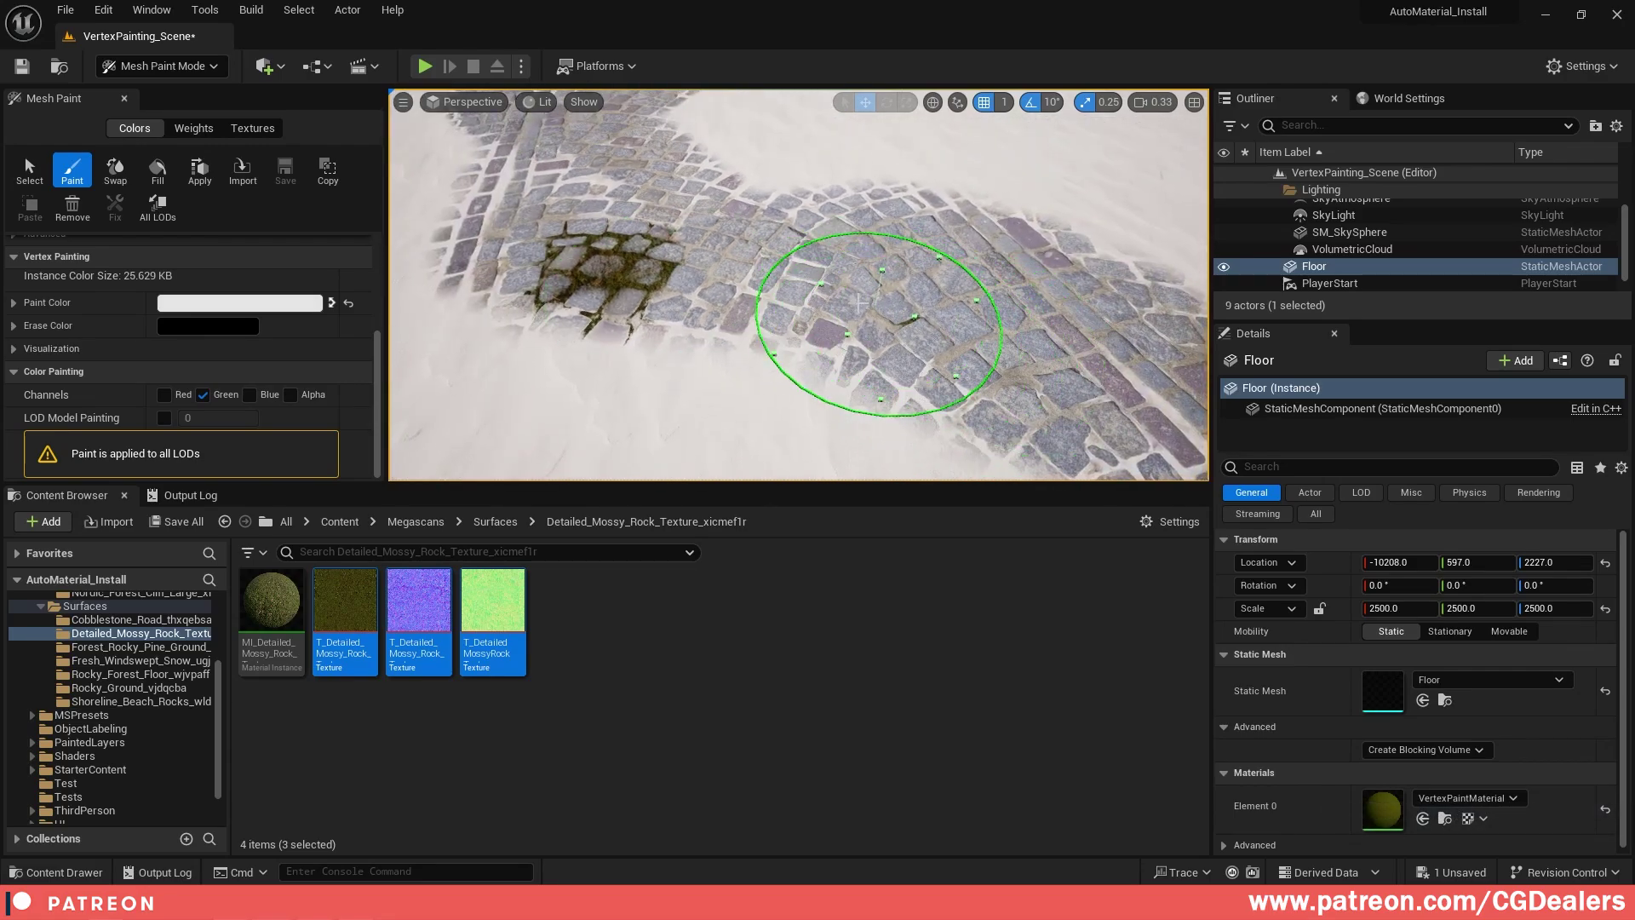
mouse_move(763, 271)
mouse_down()
mouse_move(717, 279)
mouse_move(741, 298)
mouse_up()
right_drag(740, 298, 809, 290)
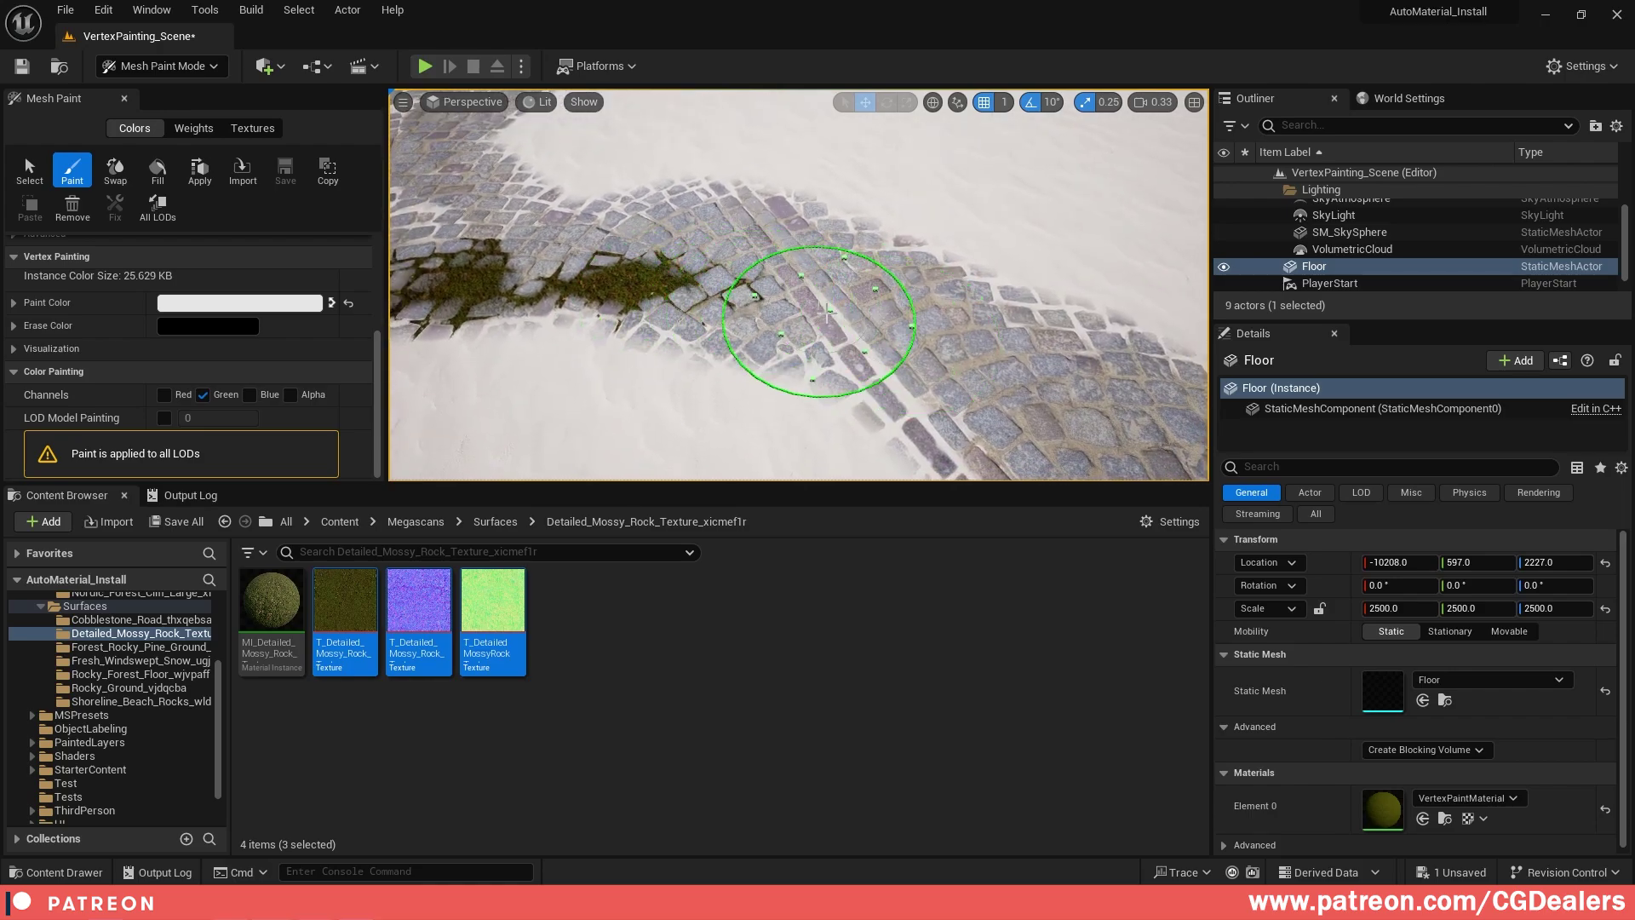
mouse_move(949, 360)
right_down()
mouse_move(902, 336)
mouse_move(986, 356)
right_up()
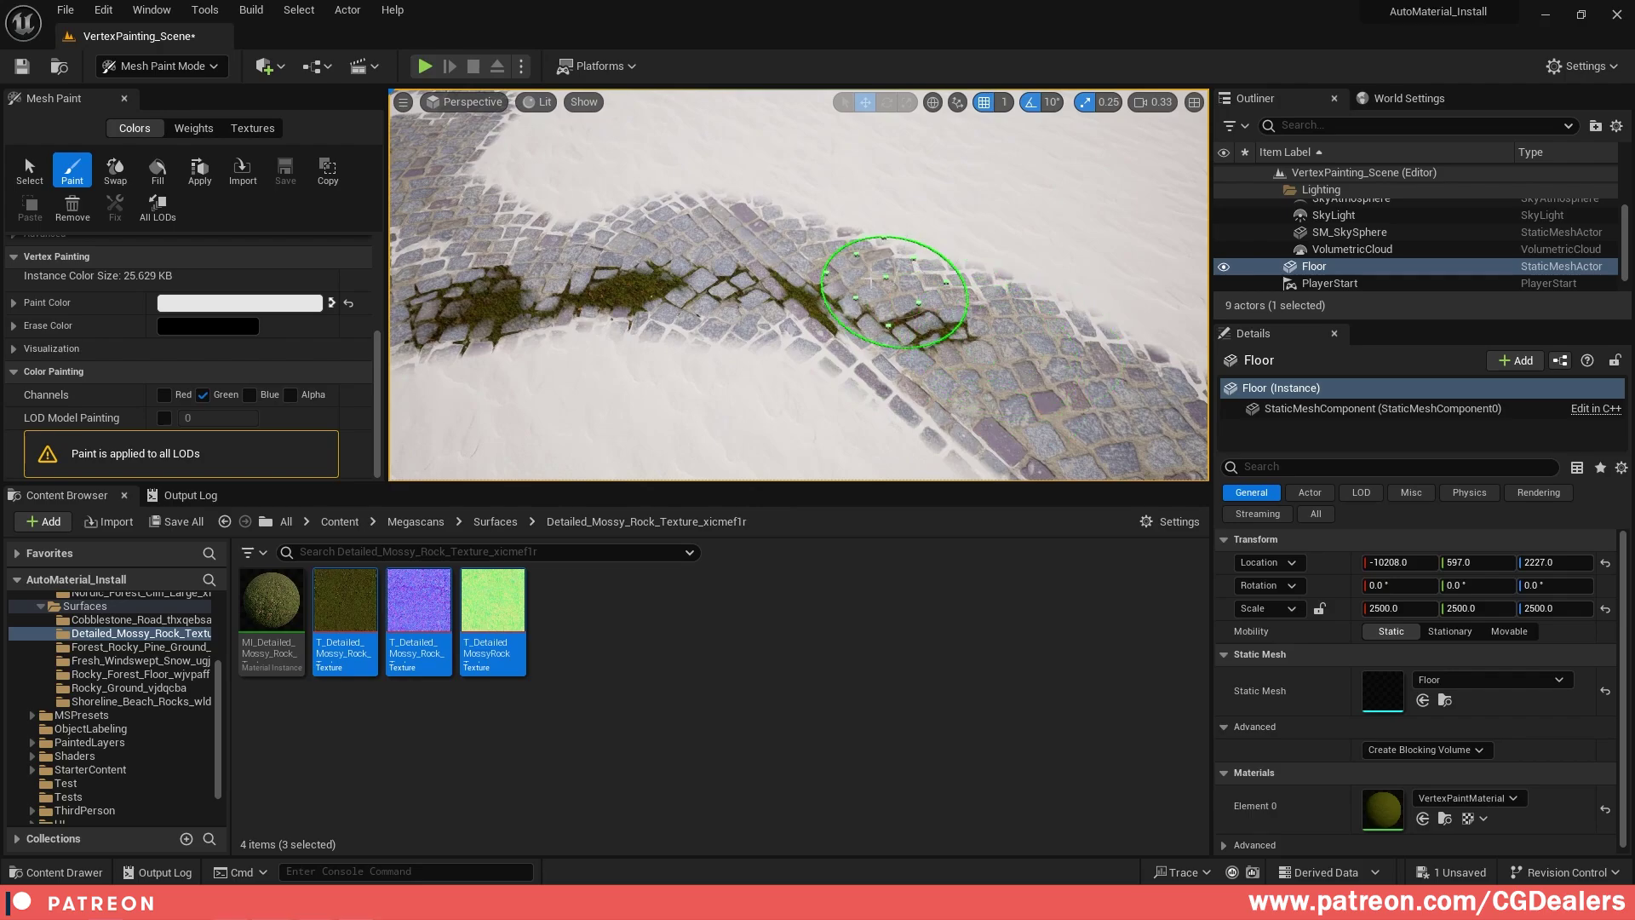
right_drag(713, 236, 748, 274)
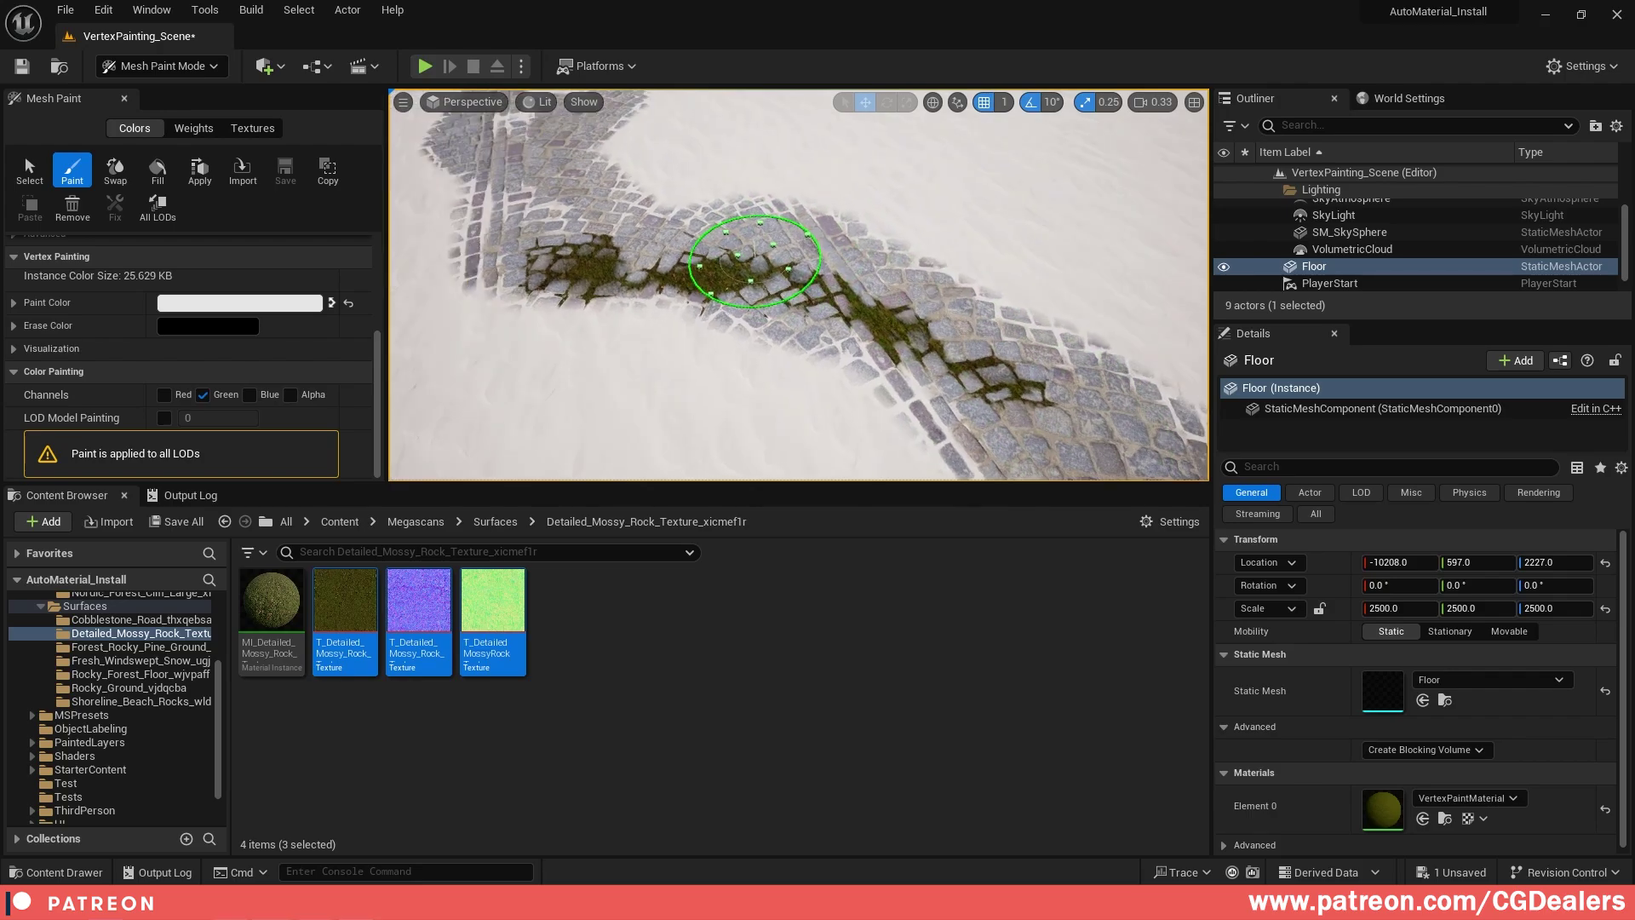
- Paint an elongated moss patch into the open snow beside the cobblestone path using the green channel
mouse_move(602, 267)
right_down()
mouse_move(785, 267)
mouse_move(877, 298)
mouse_move(933, 290)
mouse_move(920, 298)
right_up()
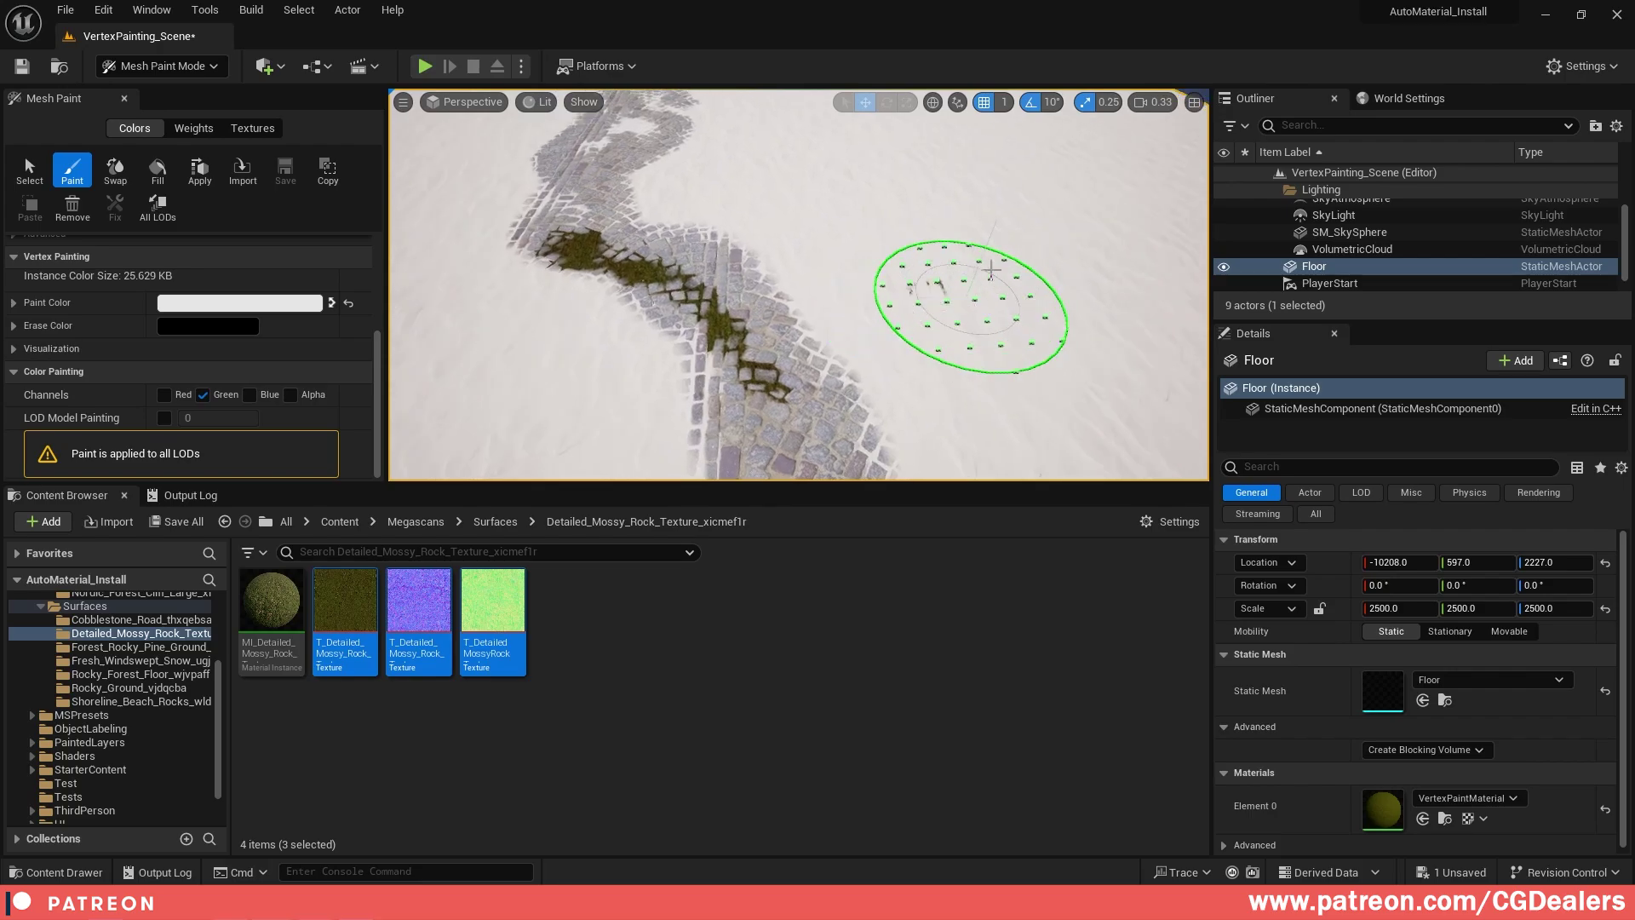
right_drag(956, 320, 986, 312)
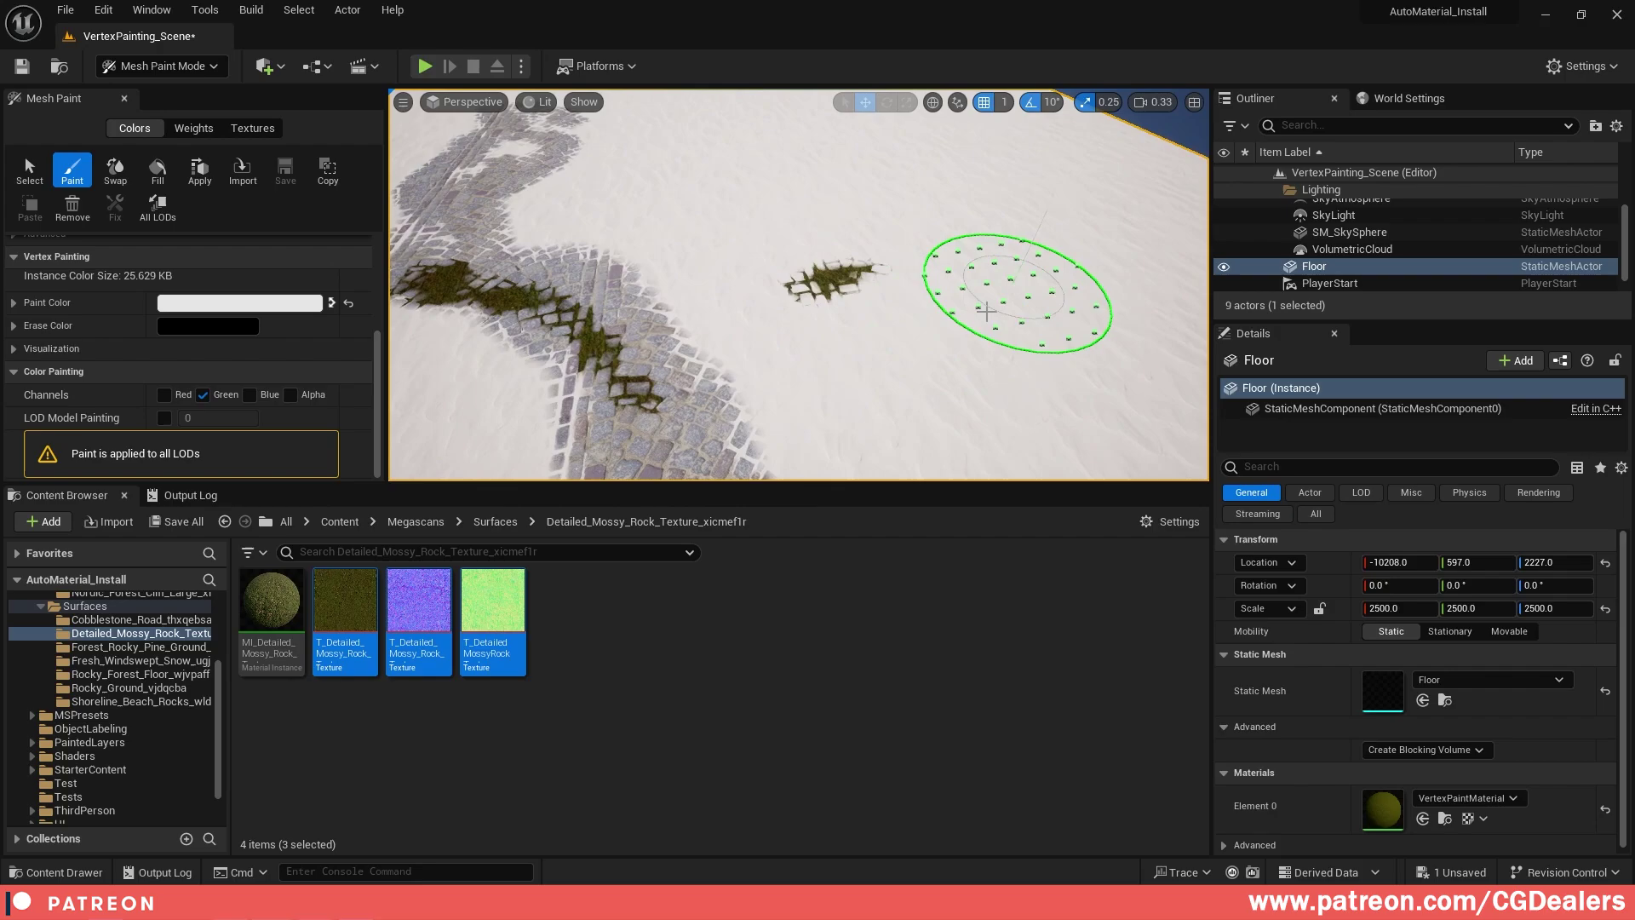
mouse_move(891, 243)
right_down()
mouse_move(921, 257)
mouse_move(797, 343)
mouse_move(902, 320)
right_up()
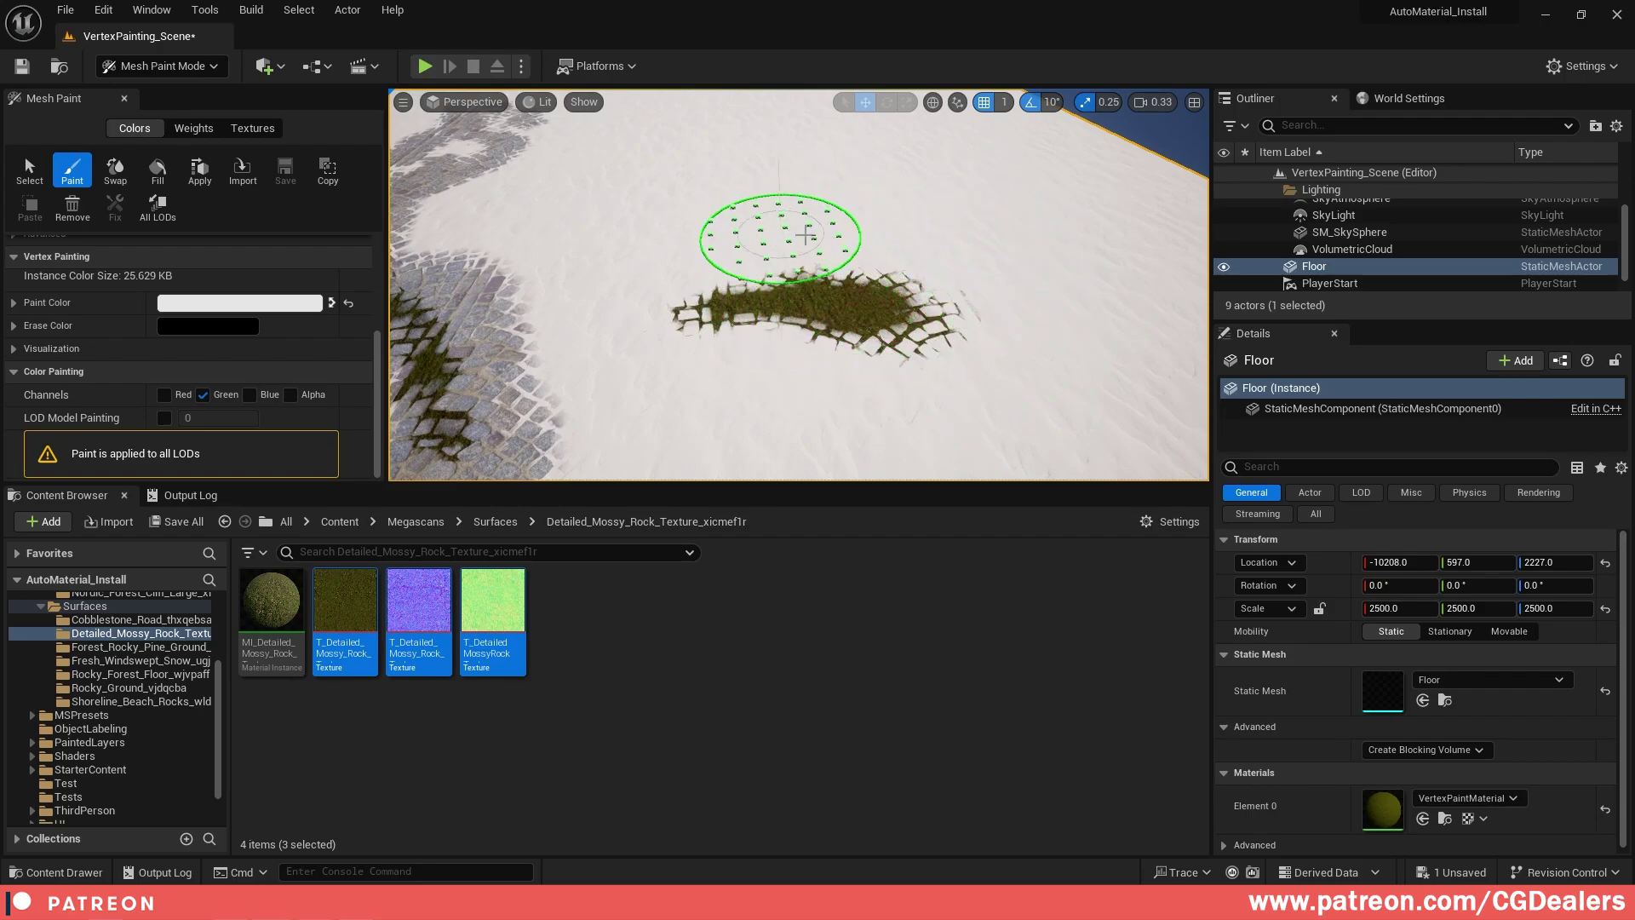
mouse_move(809, 241)
right_down()
mouse_move(657, 273)
mouse_move(584, 310)
mouse_move(766, 226)
right_up()
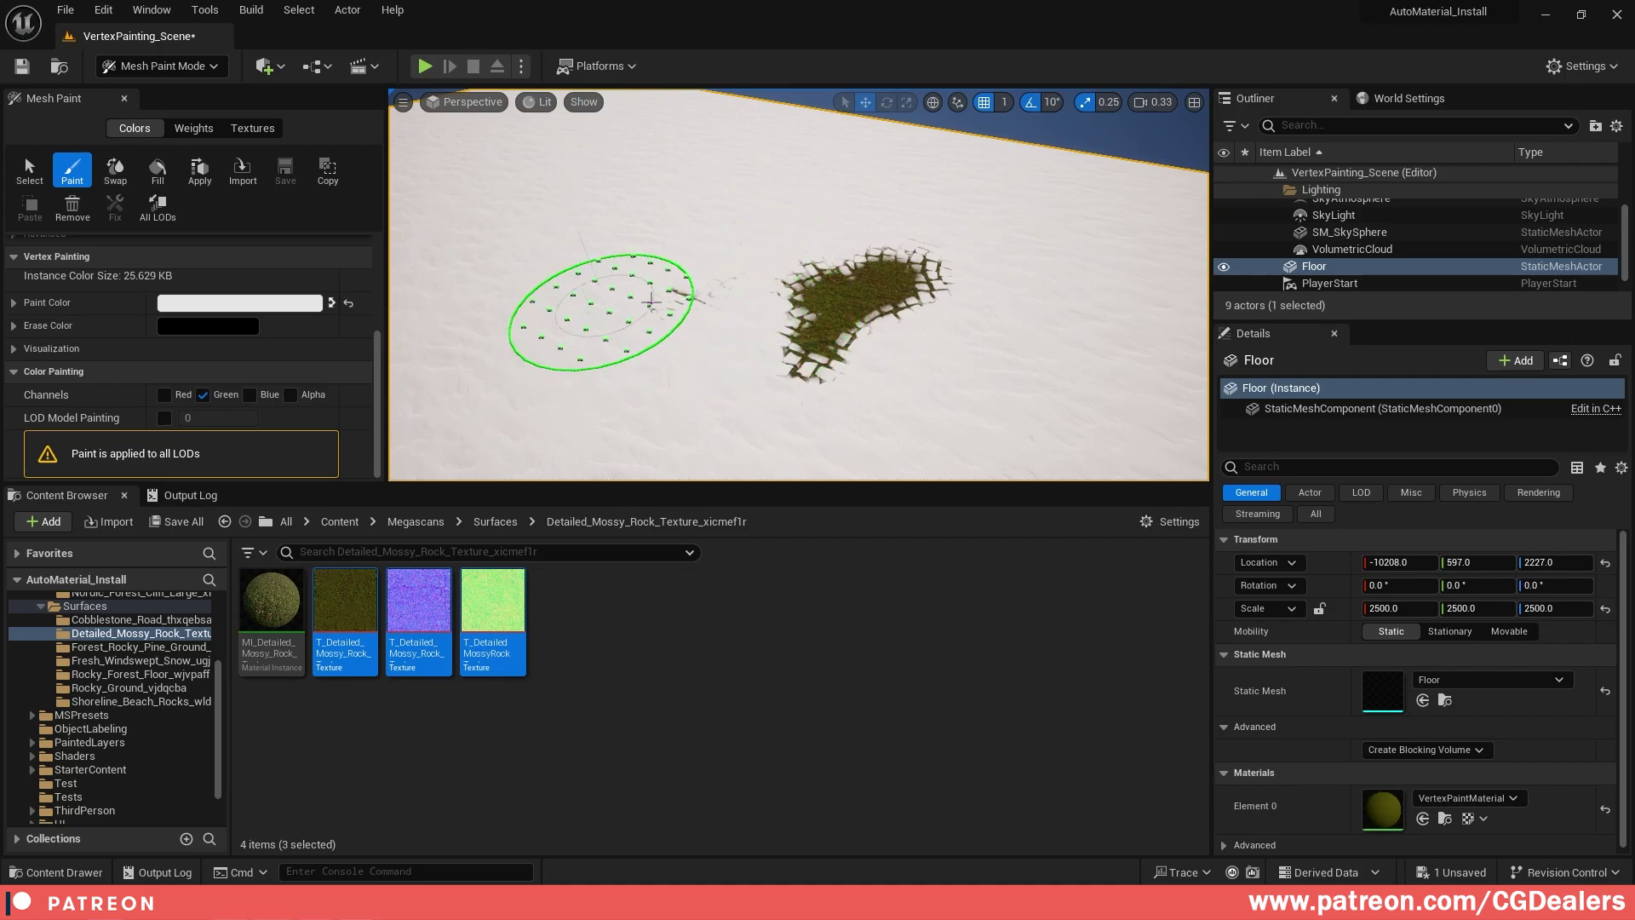
click(722, 330)
right_drag(750, 335, 863, 362)
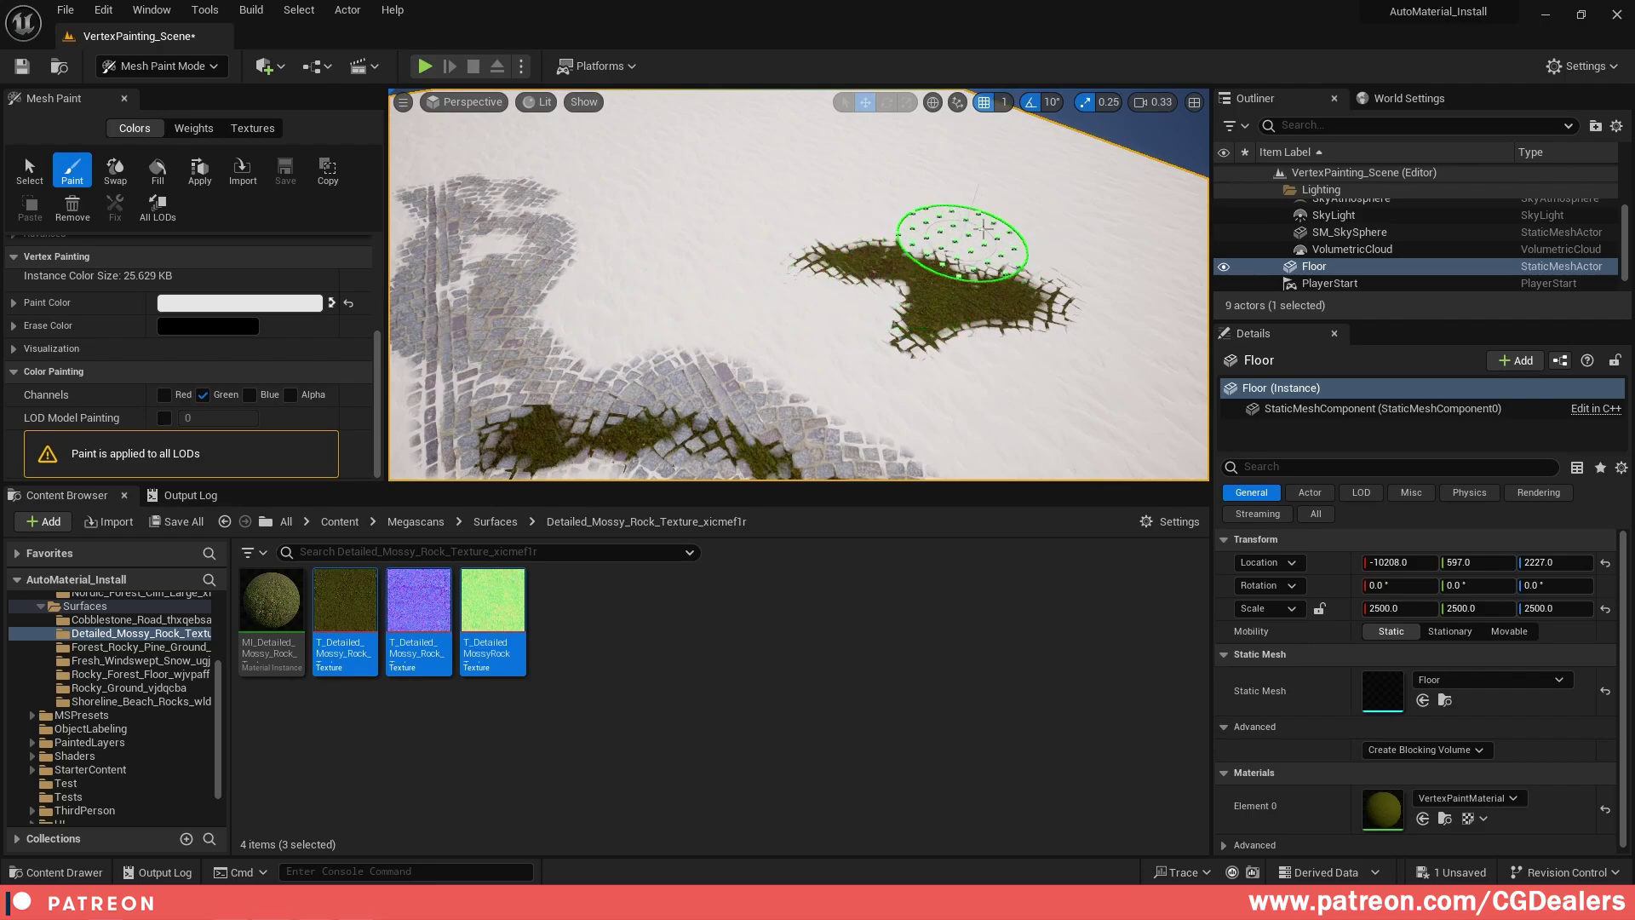
right_drag(945, 214, 926, 211)
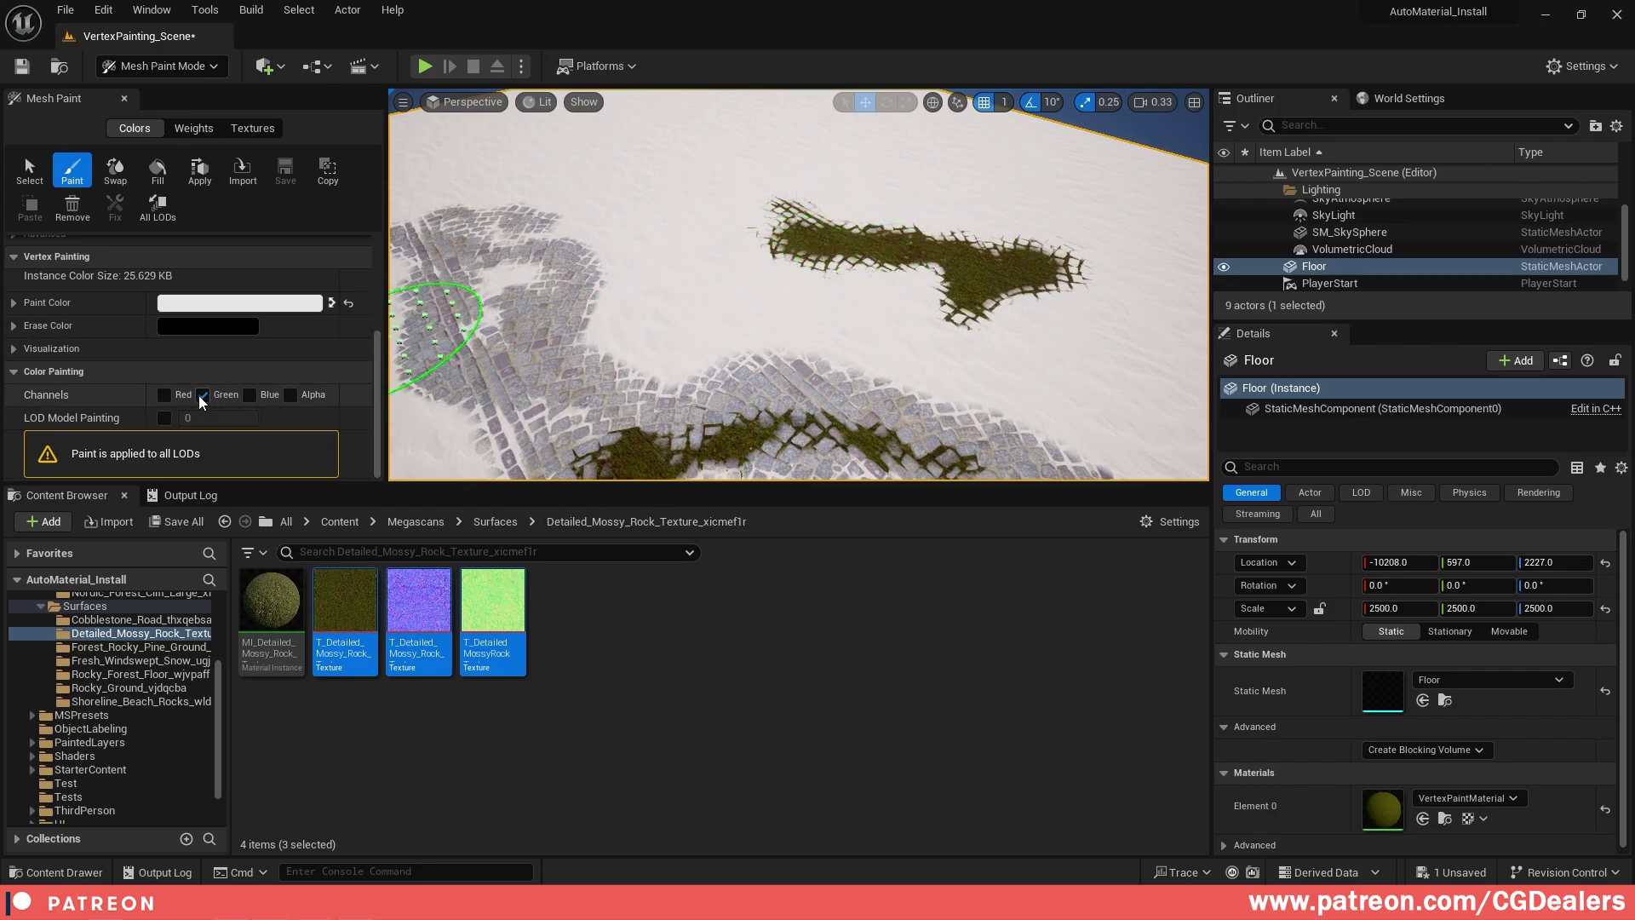
- Limit painting to the red channel and paint cobblestones into the snow around the separate moss patch
click(202, 394)
click(164, 395)
mouse_move(1124, 171)
right_down()
mouse_move(1138, 164)
mouse_move(858, 256)
right_up()
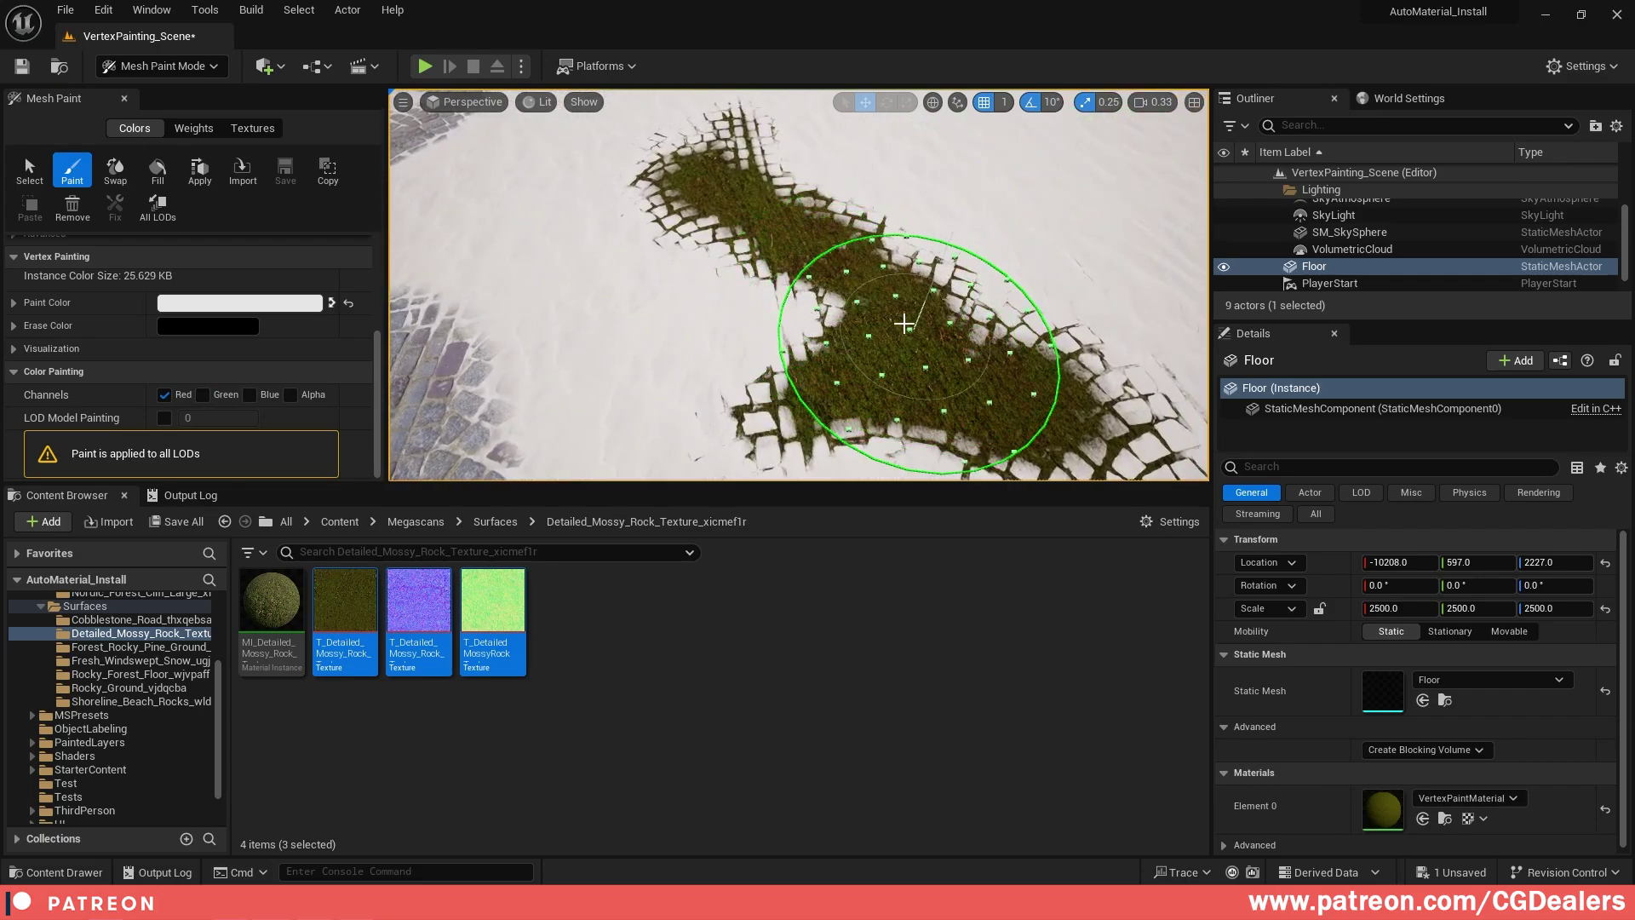
- Swap the paint colour to black, limit painting to the green channel, and remove moss from the middle and one end of the separate patch
key(x)
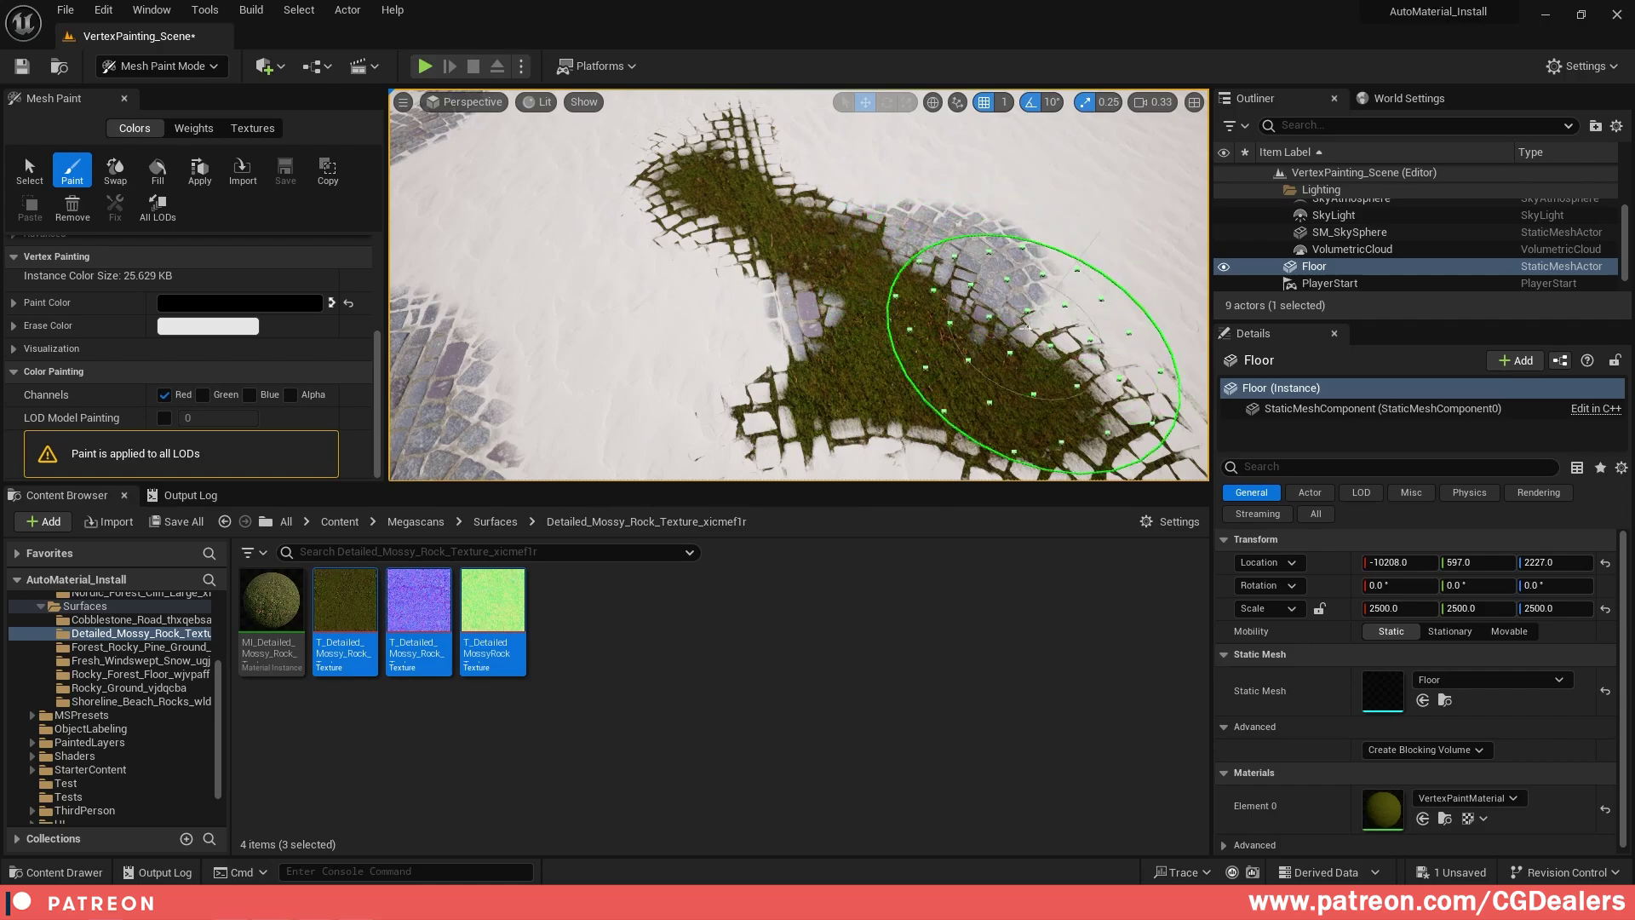
click(203, 394)
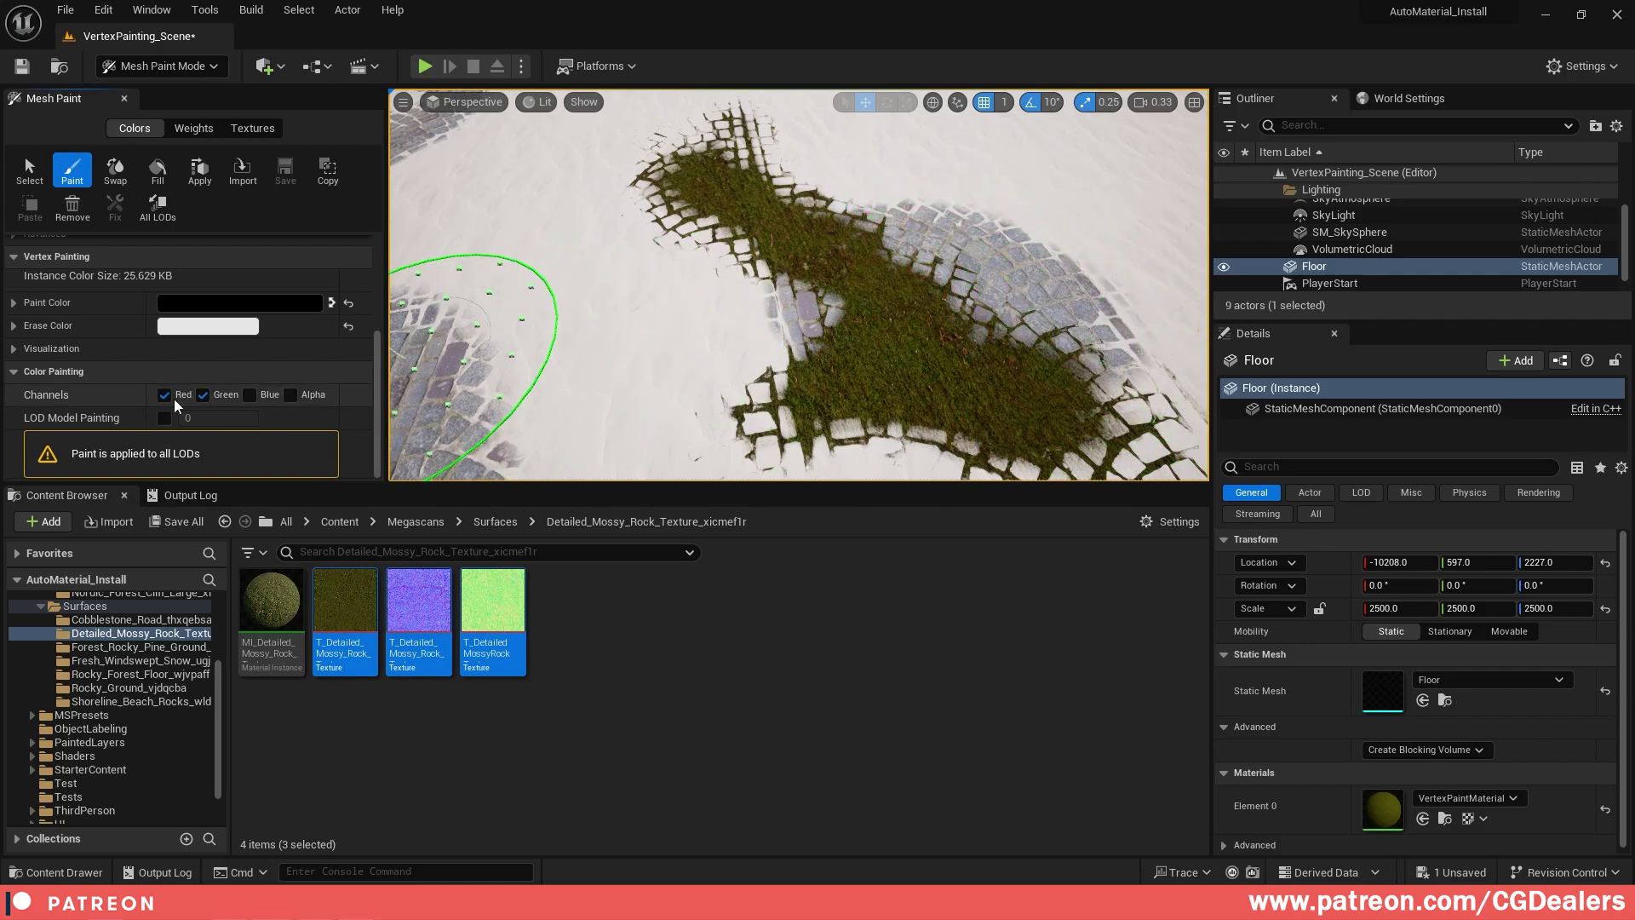
click(165, 394)
drag(843, 366, 882, 319)
drag(984, 372, 1064, 404)
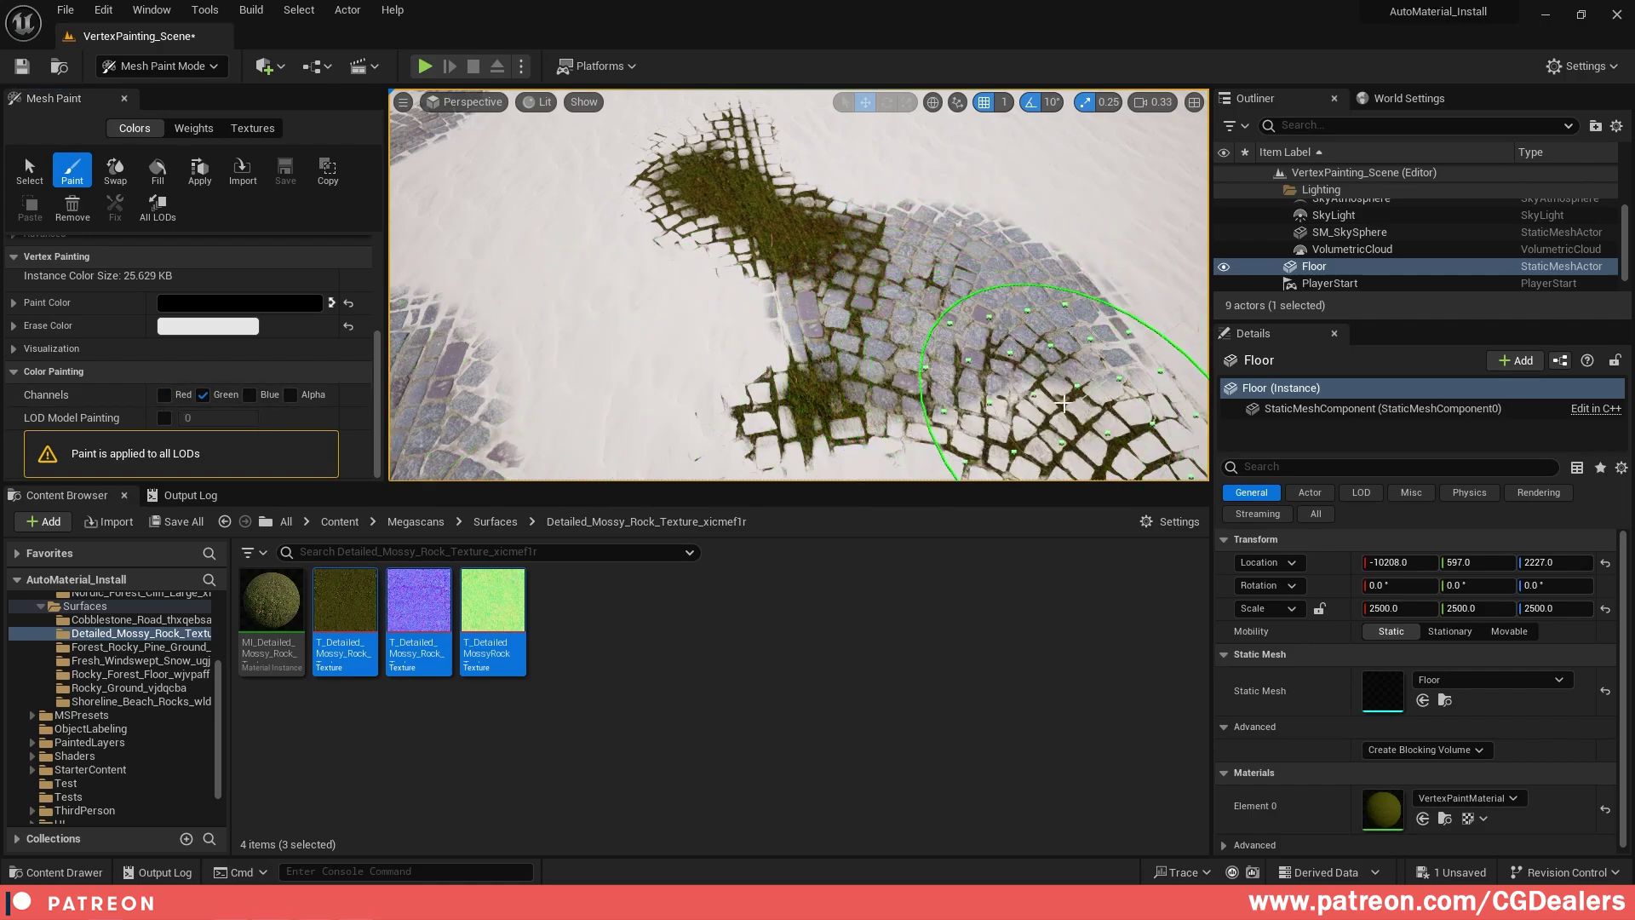
mouse_move(859, 278)
mouse_down()
mouse_move(837, 259)
mouse_move(941, 304)
mouse_up()
right_drag(940, 304, 966, 343)
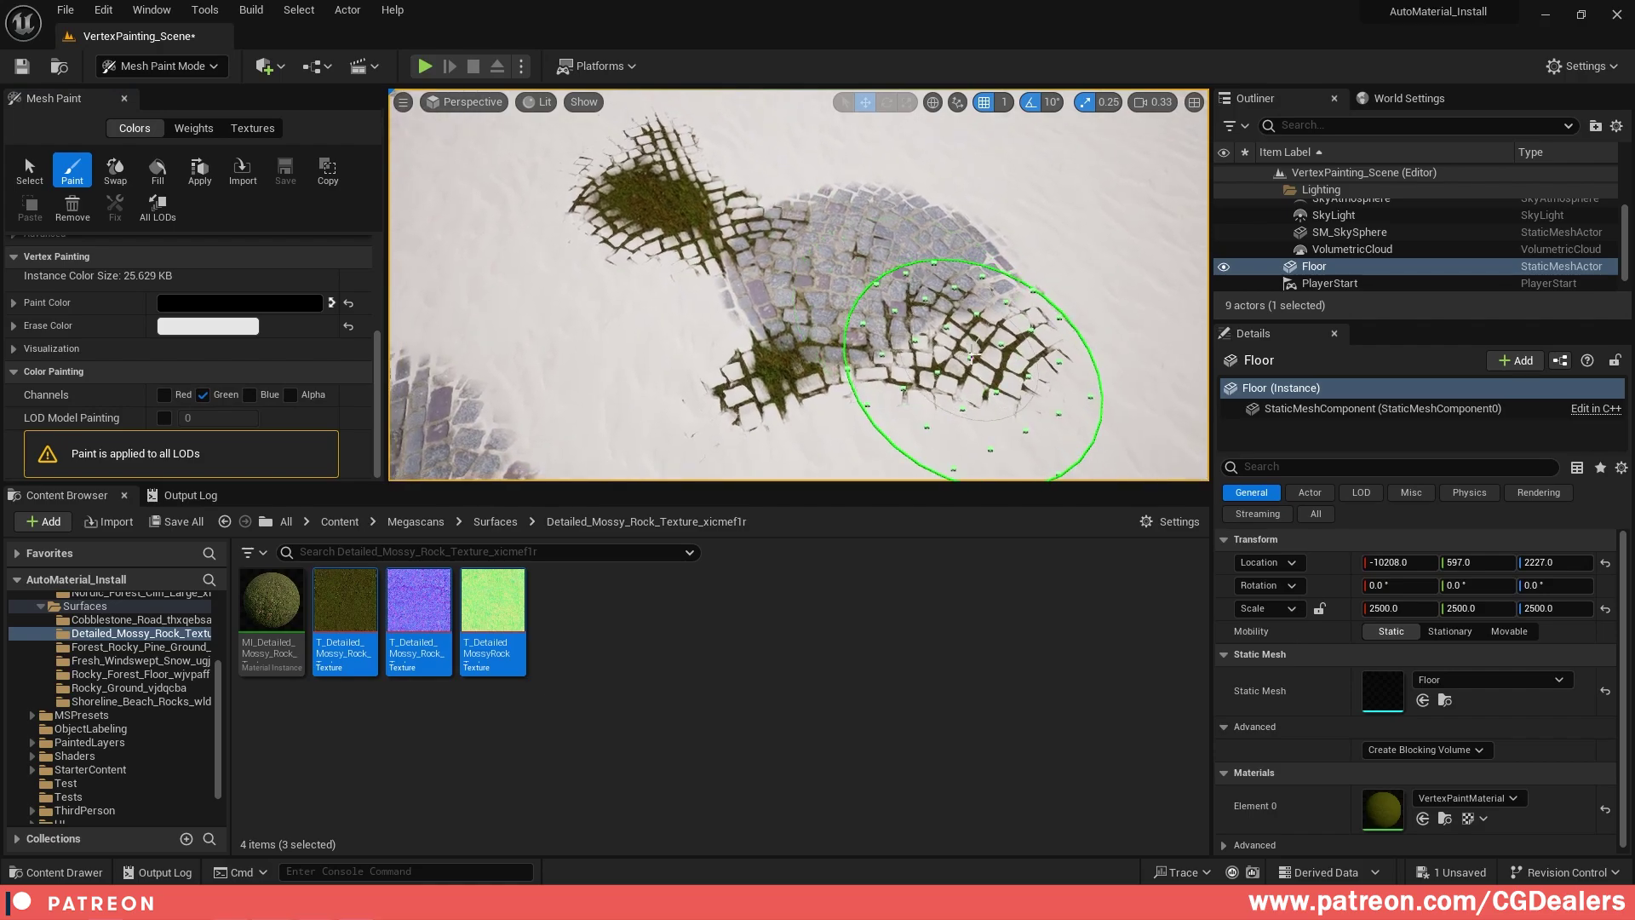
mouse_move(965, 343)
mouse_down()
mouse_move(978, 358)
mouse_move(1023, 344)
mouse_move(901, 334)
mouse_up()
- Touch up the moss and cobblestones at the patch's edge, alternating between the red and green channels and swapping the paint and erase colours
key(x)
key(x)
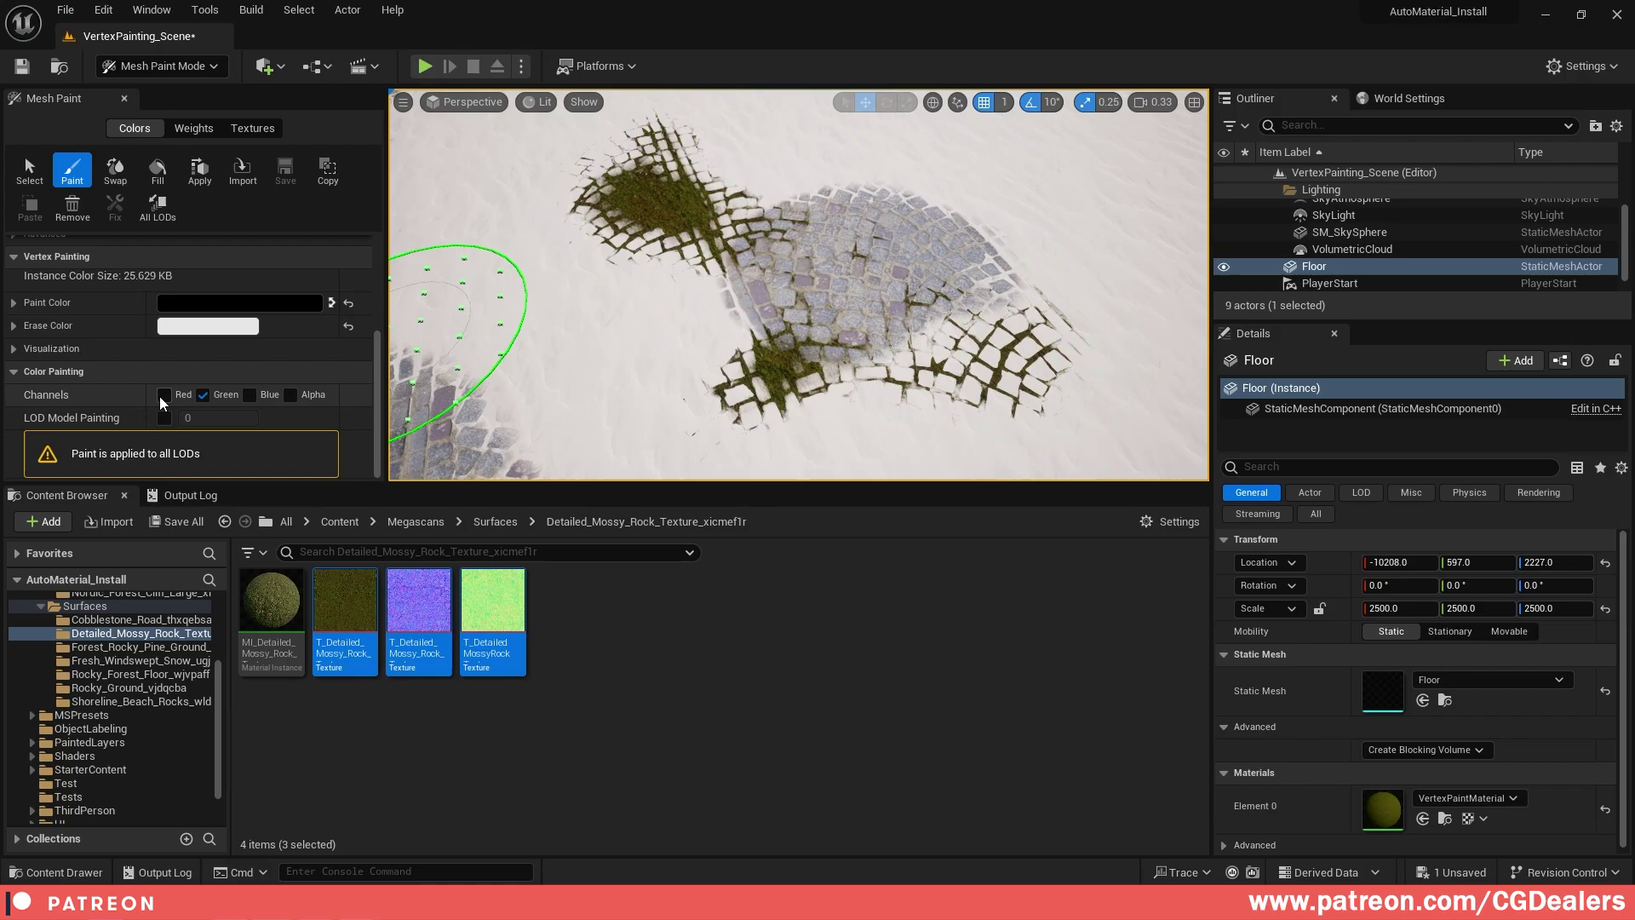
click(163, 394)
click(203, 394)
key(x)
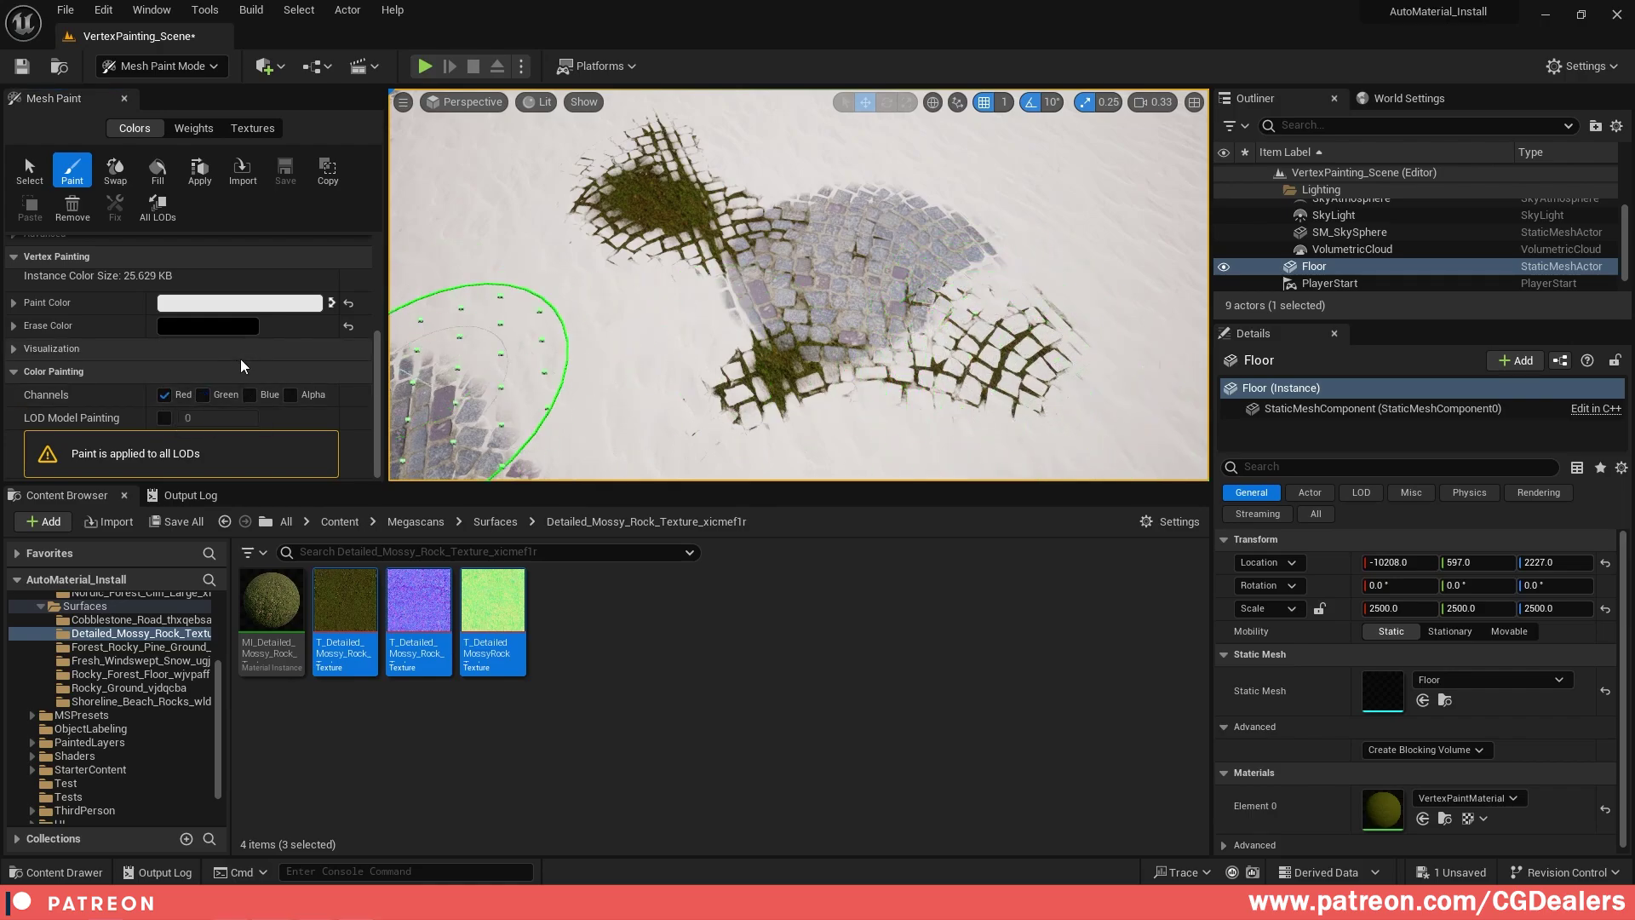
click(170, 400)
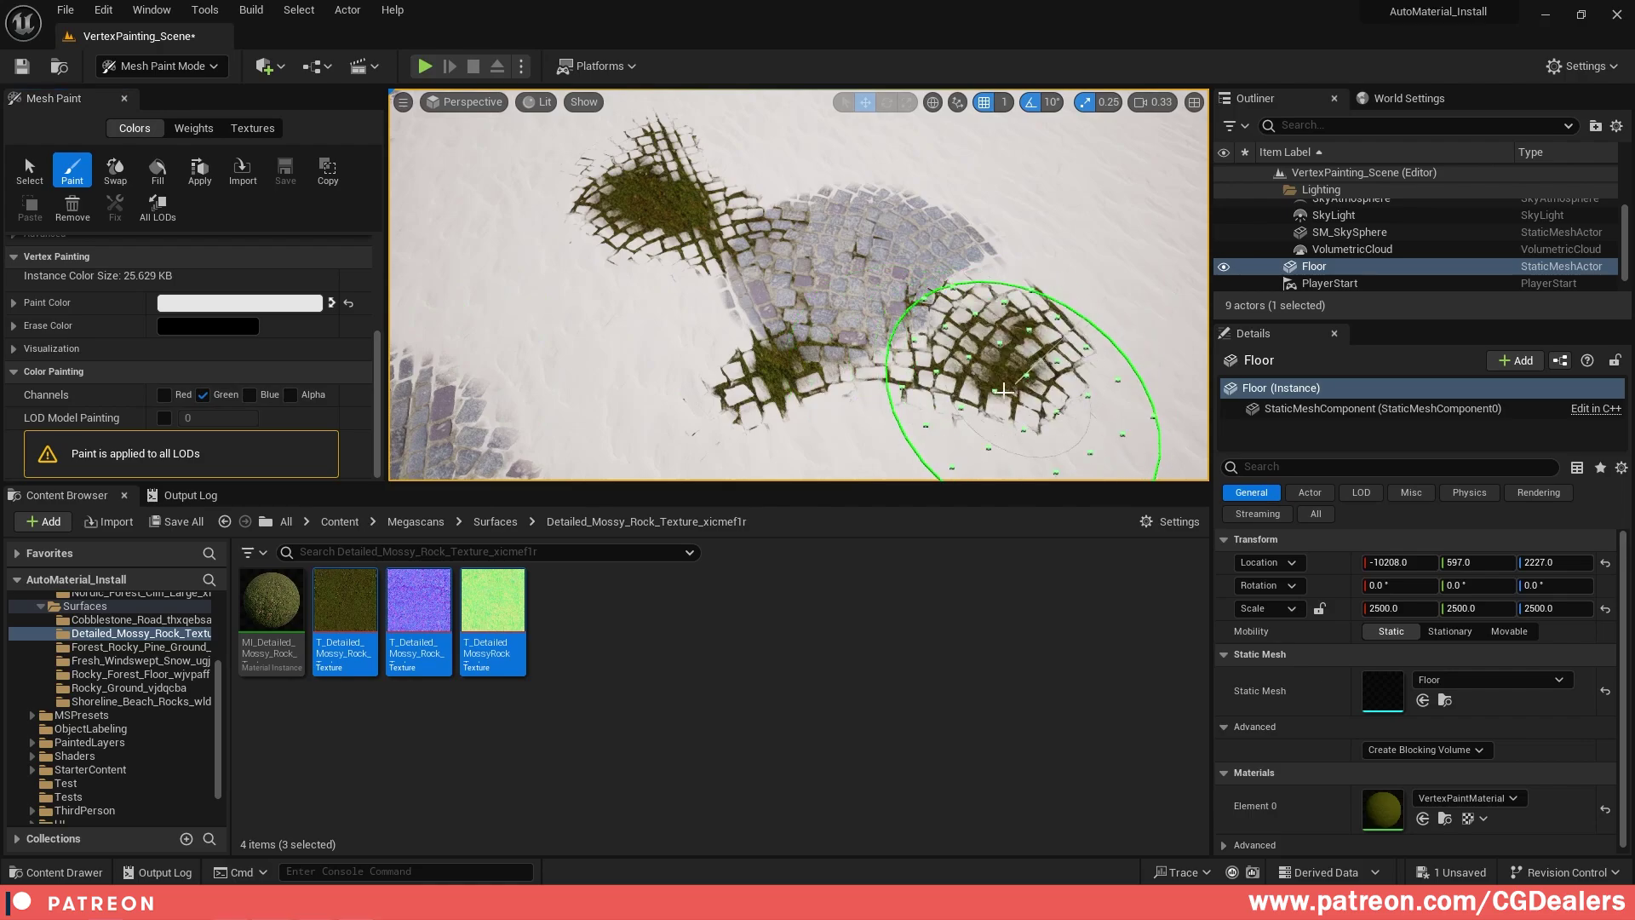
key(x)
drag(1059, 348, 1037, 340)
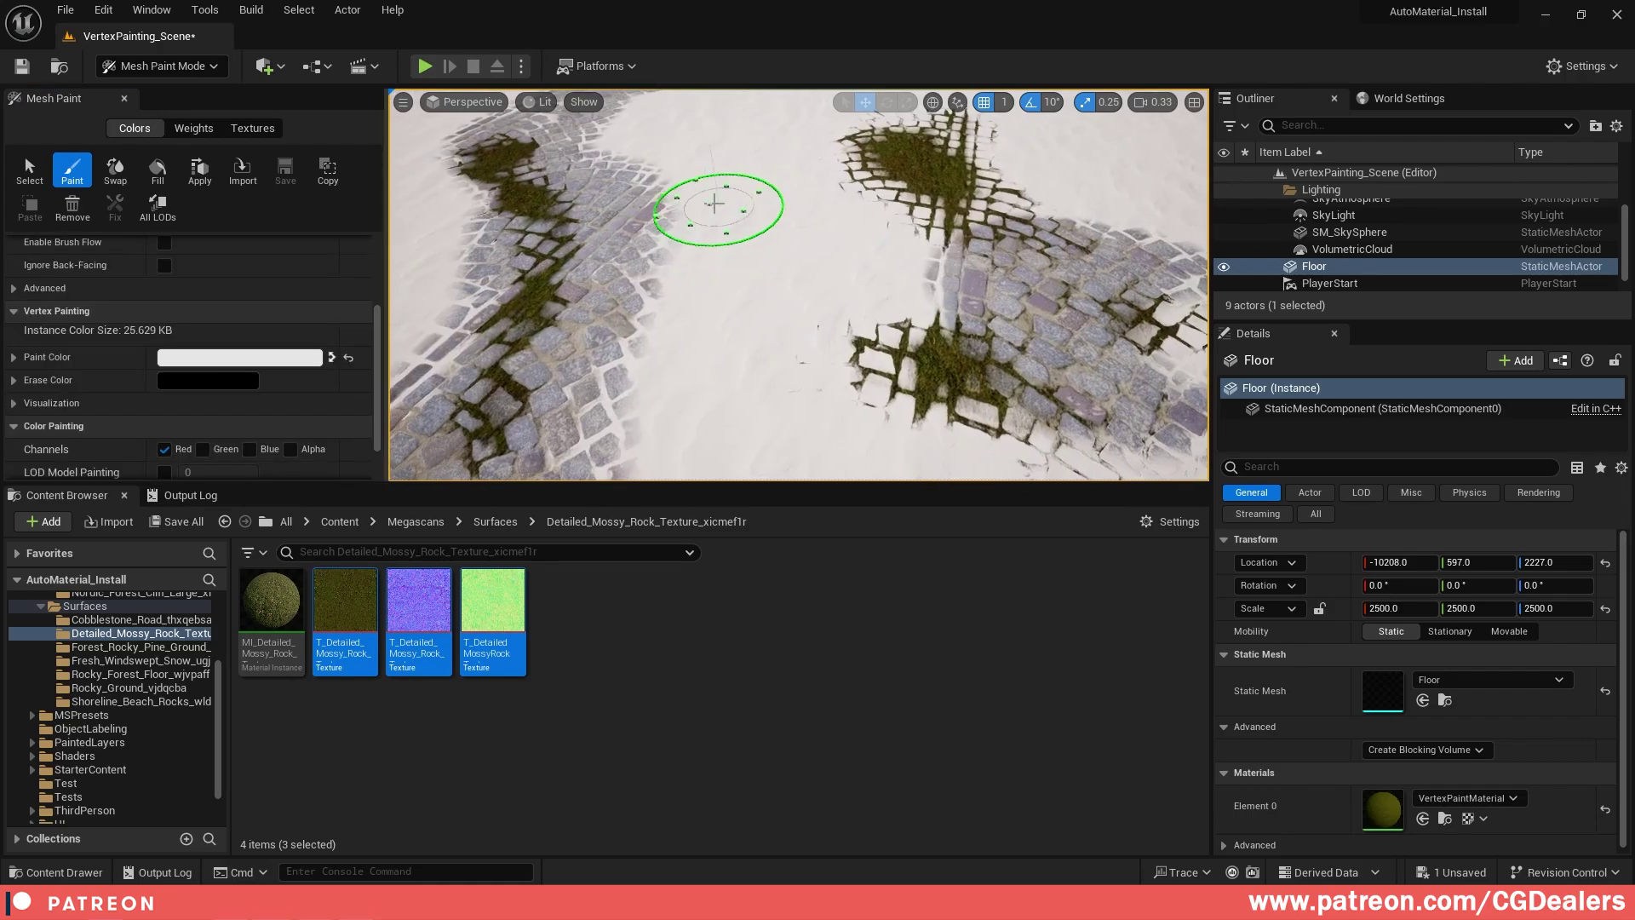
- Return to Selection mode and play the level full screen, walking the character across the painted floor before ending play
click(162, 66)
click(185, 93)
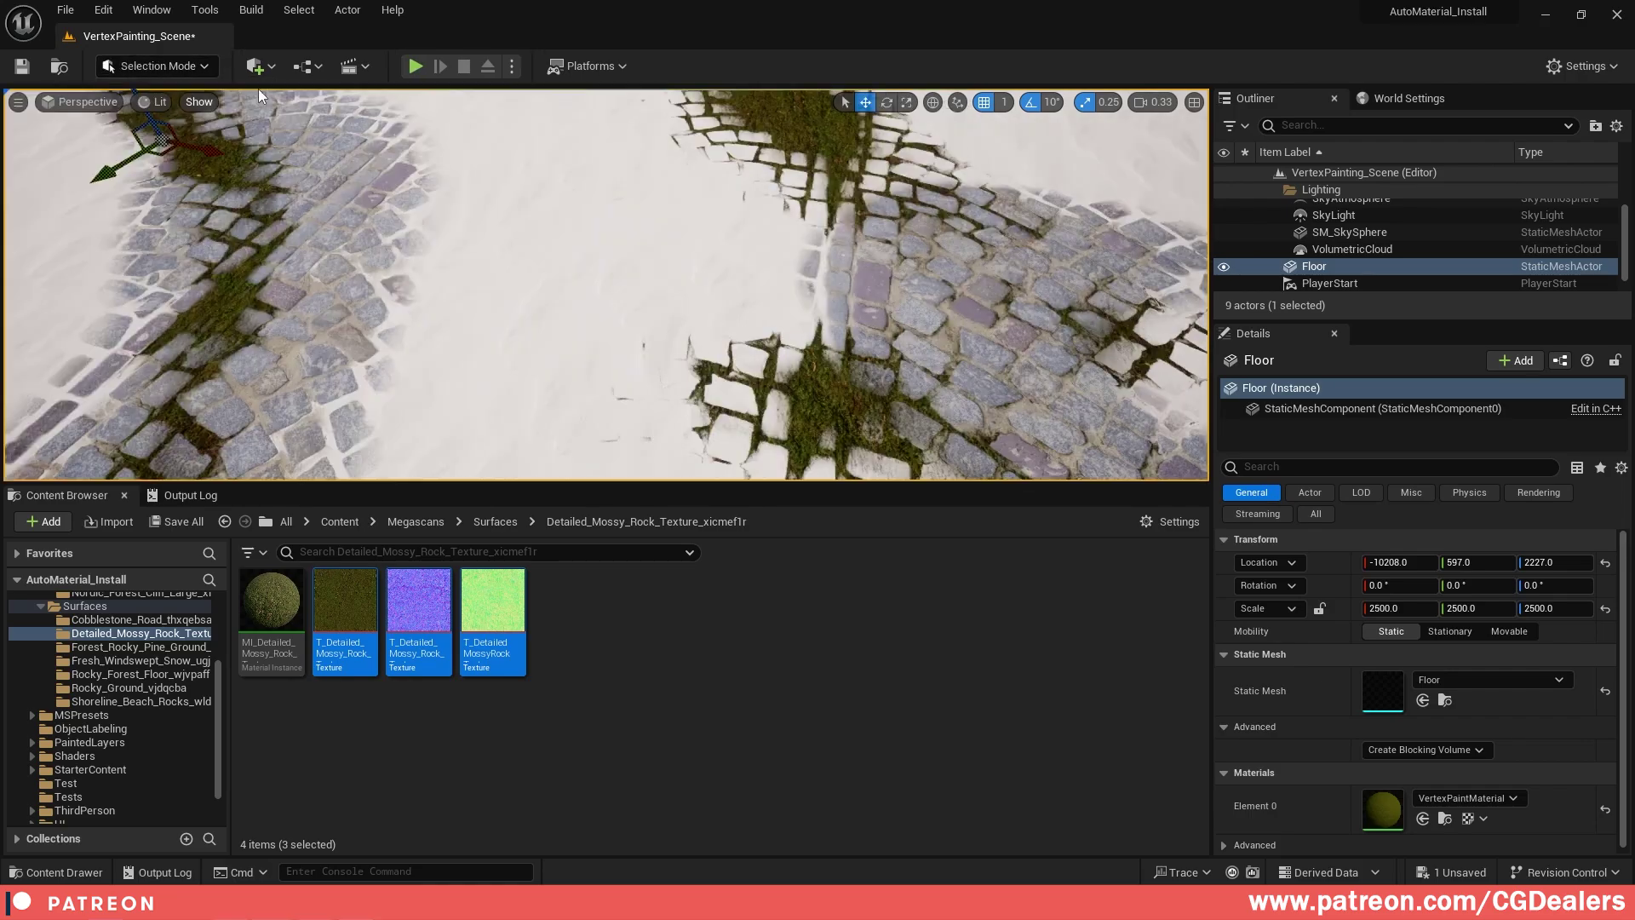
click(416, 66)
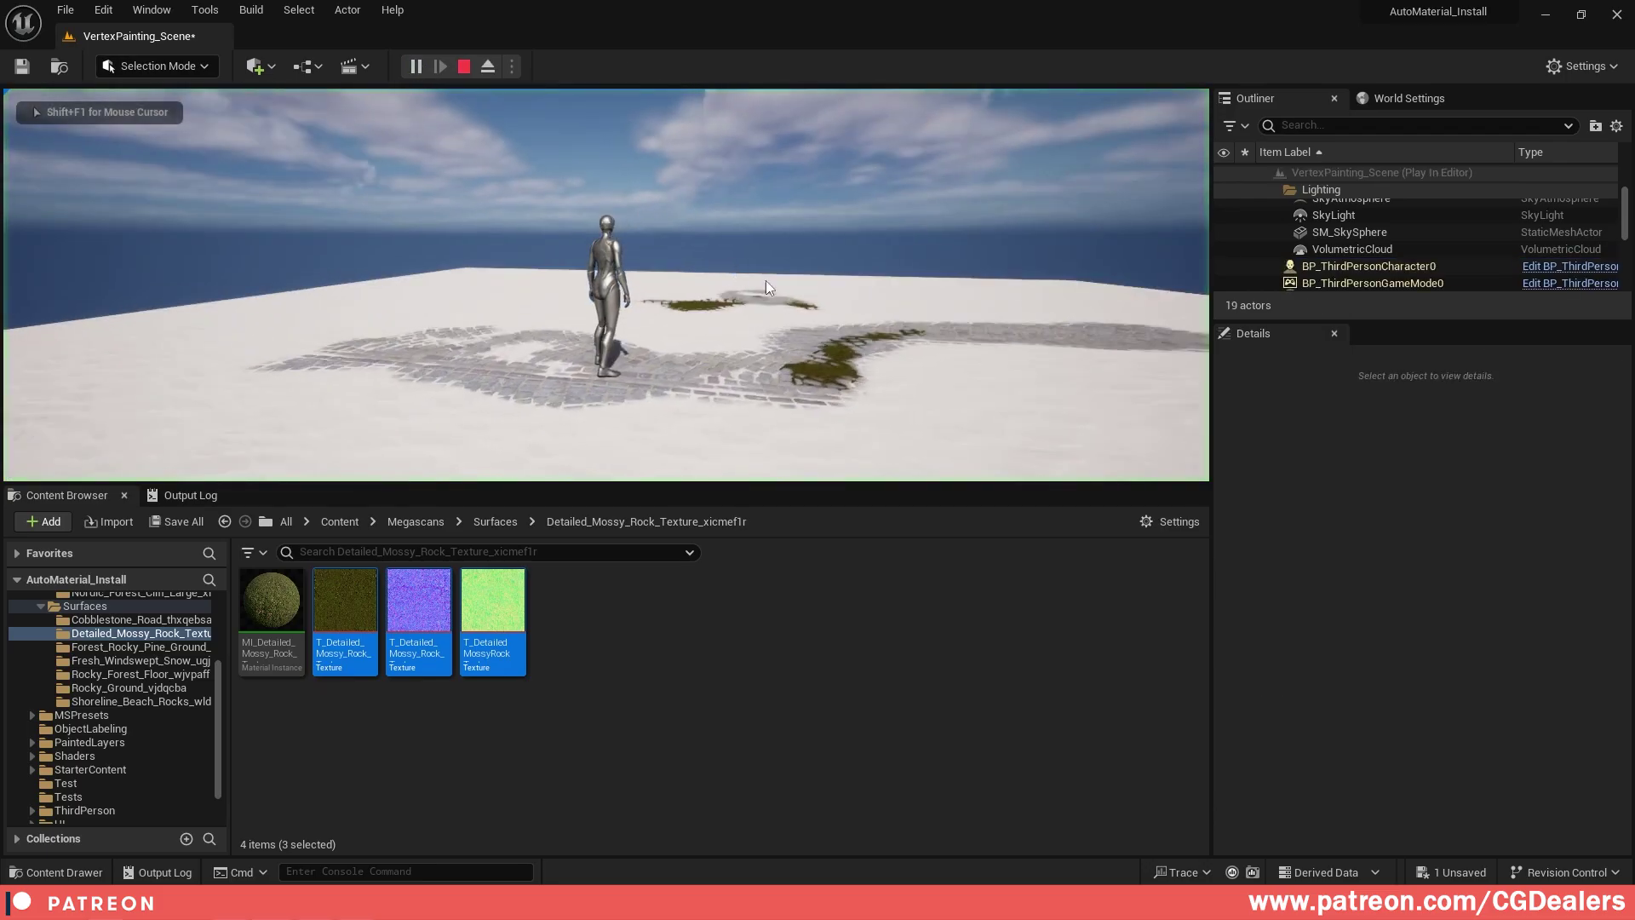
key(F11)
key(s)
key(d)
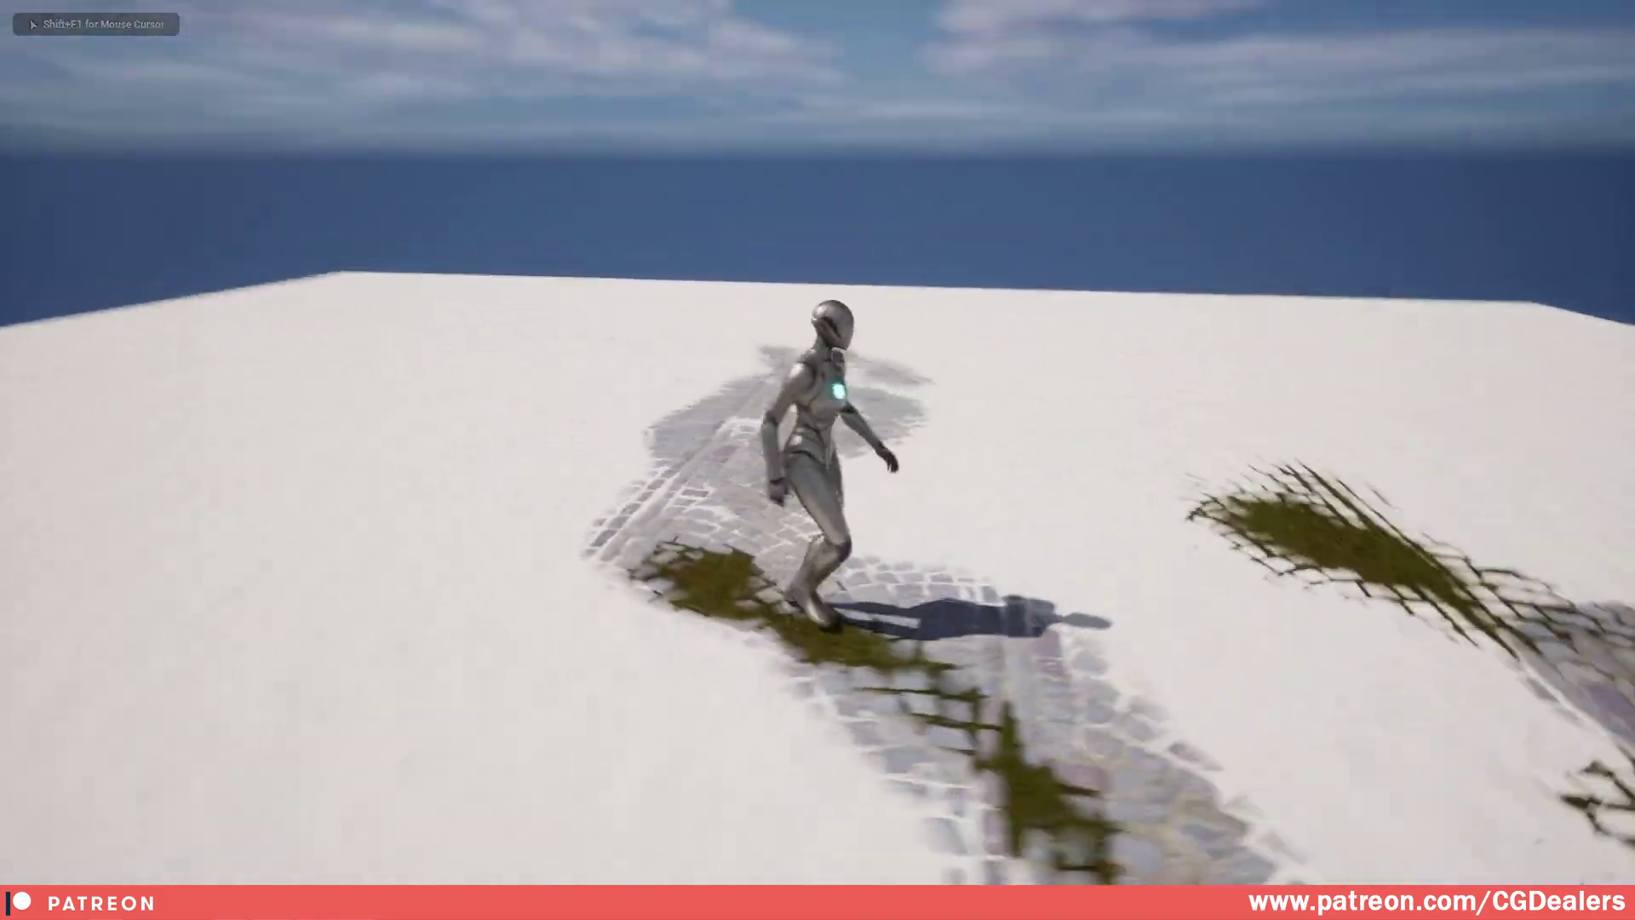
key(d)
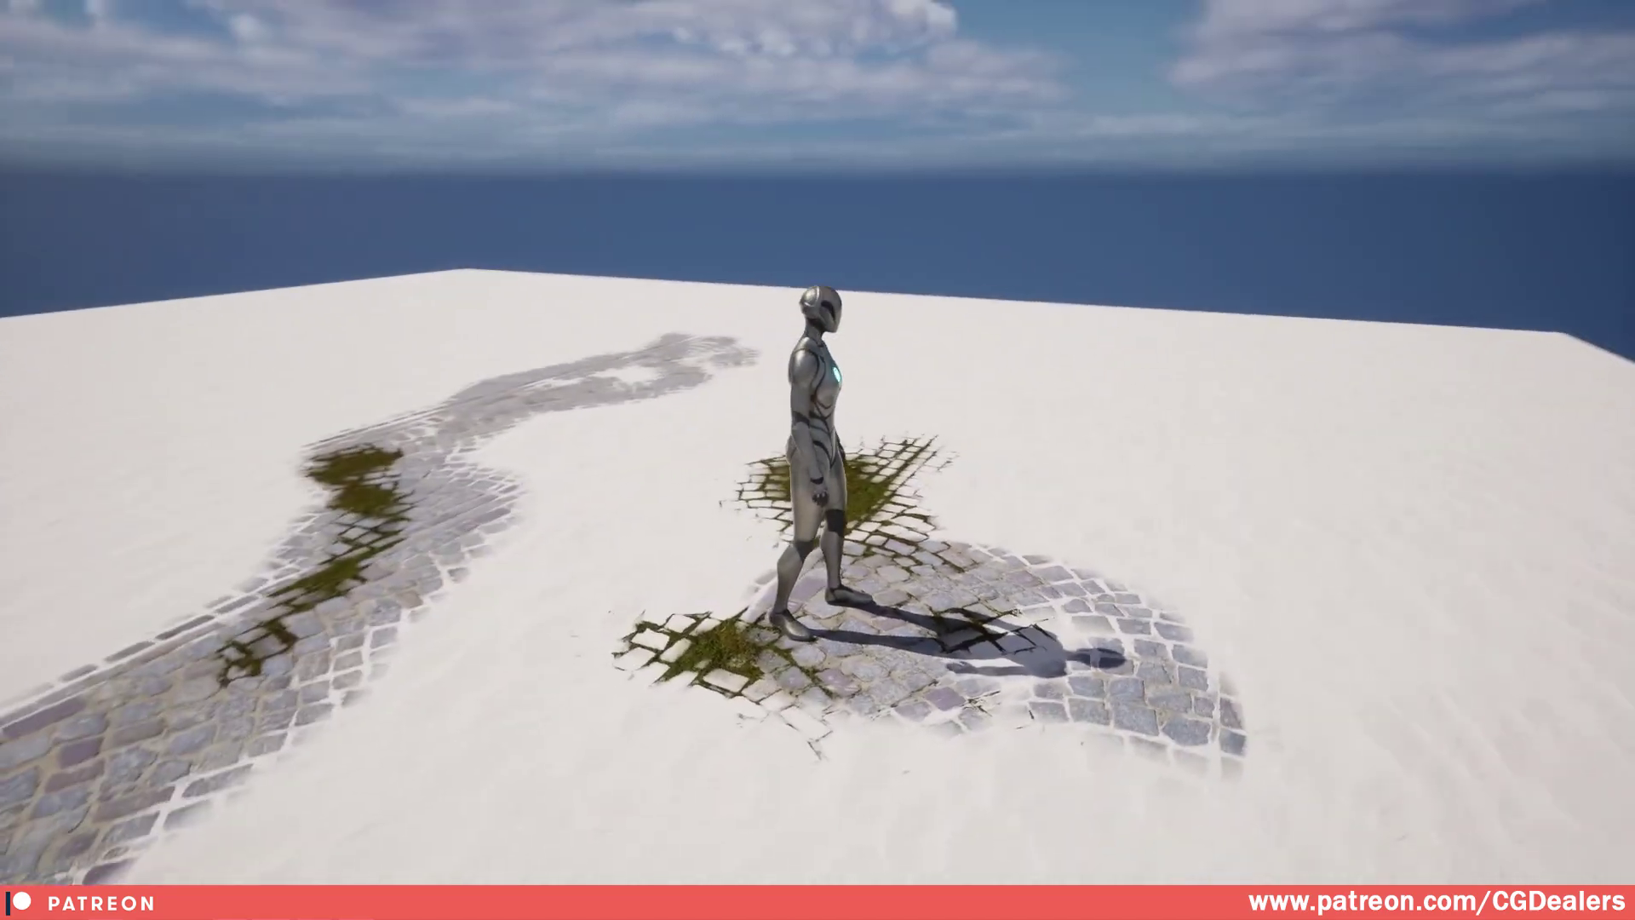
key(a)
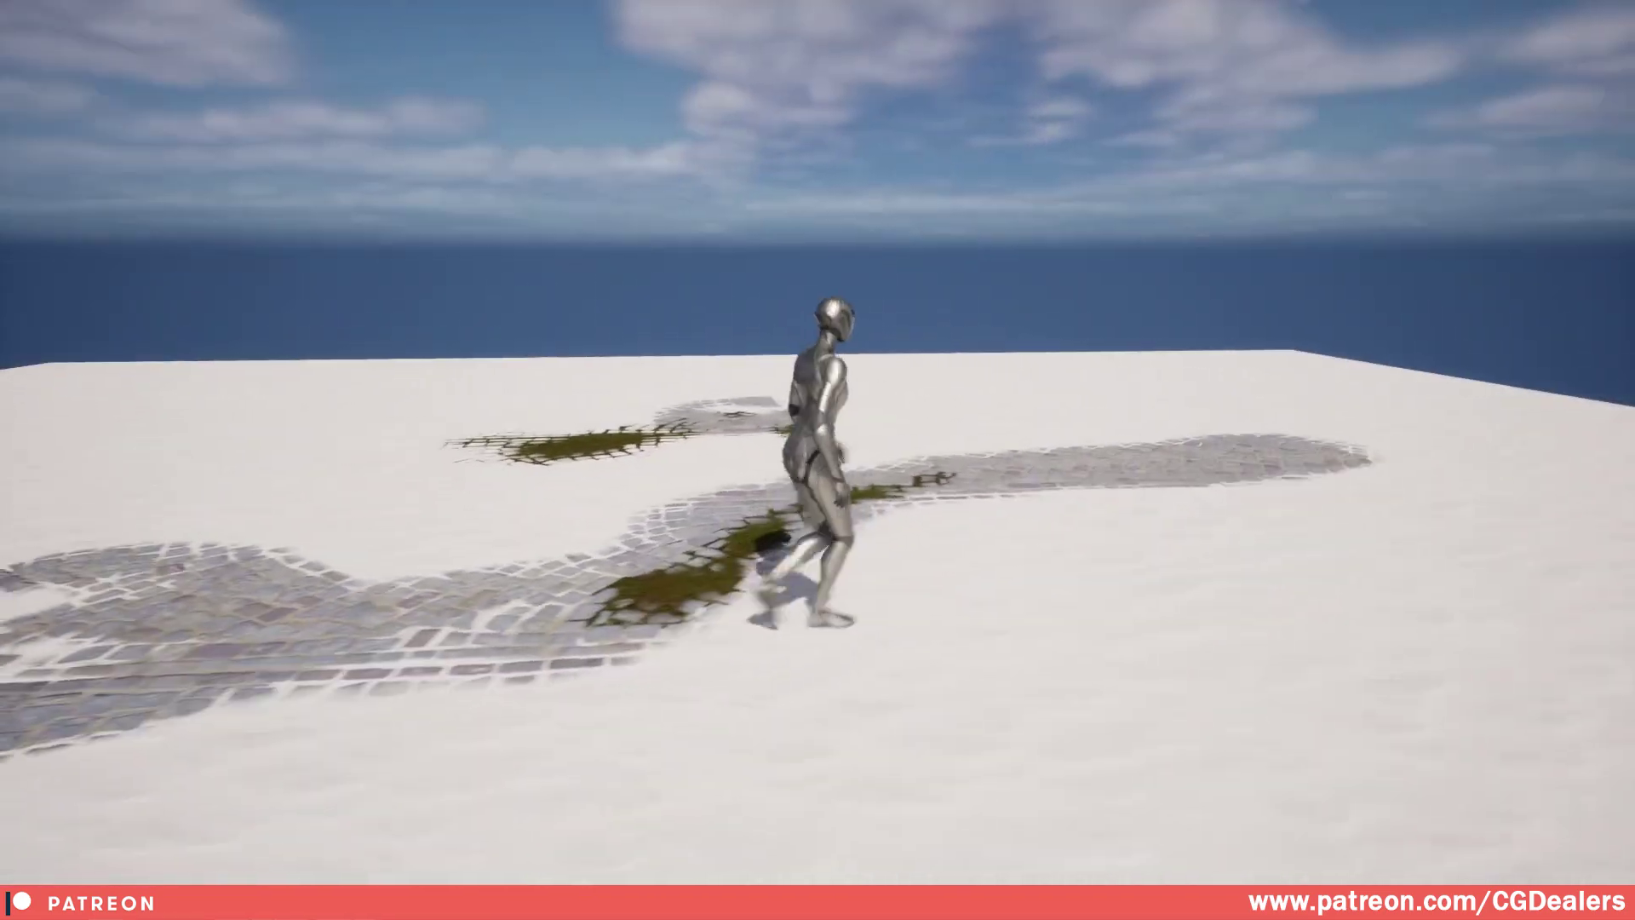
key(F11)
key(Escape)
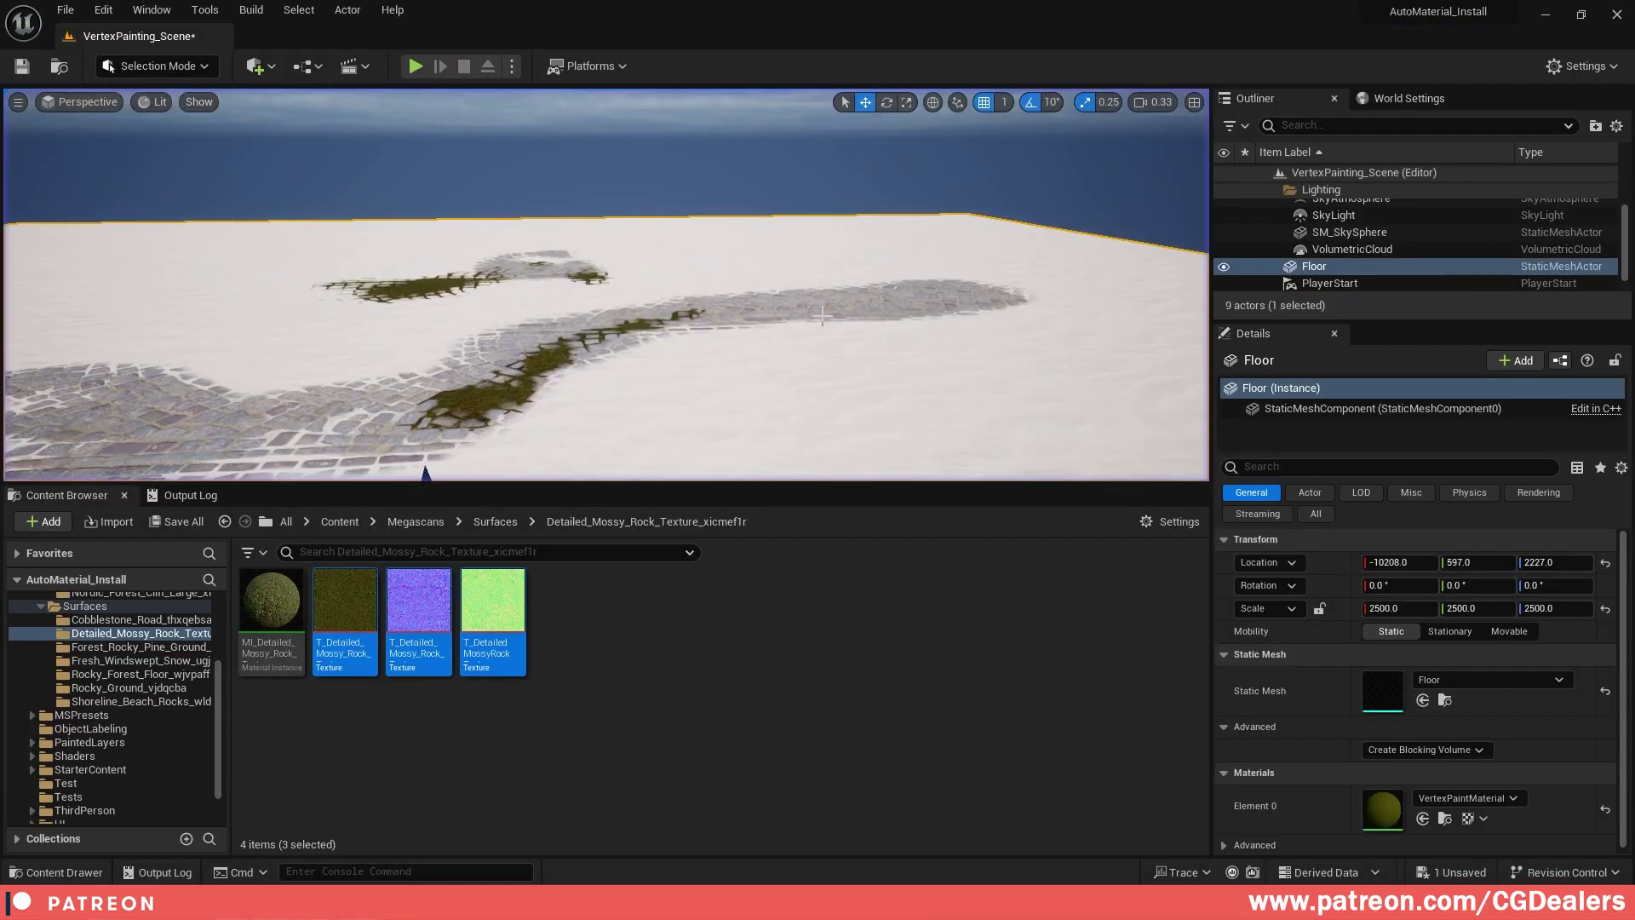
- Open the Floor static mesh from the VertexPainting folder, filter its details by "nan", enable Nanite support, and close the mesh editor
right_drag(661, 330, 329, 574)
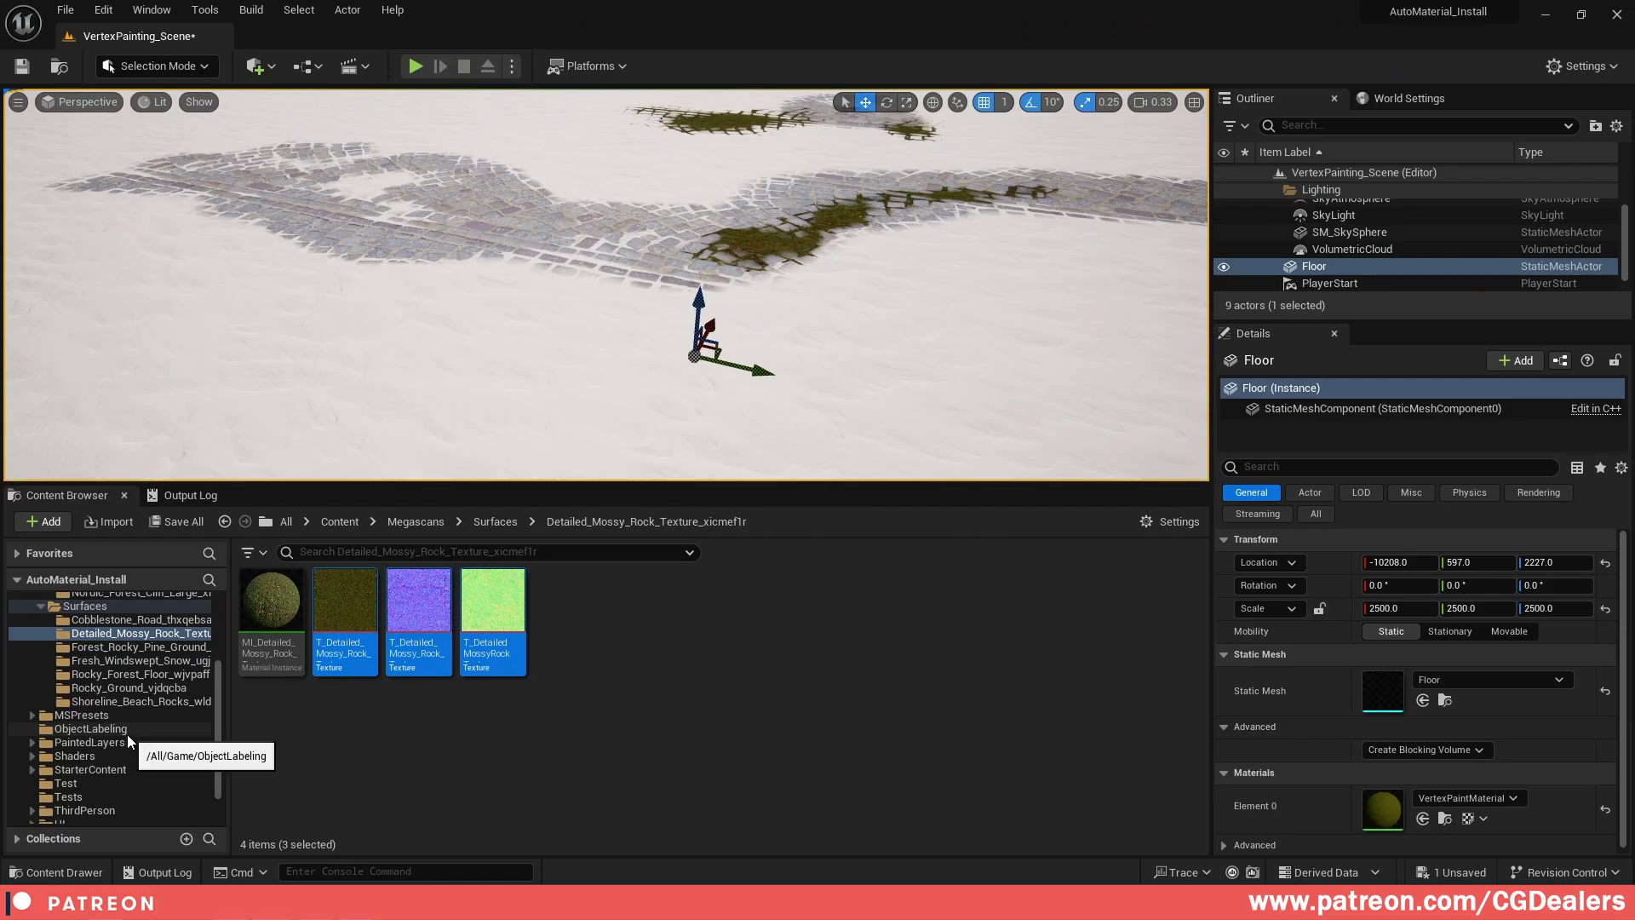
scroll(126, 751, down, 2)
click(116, 789)
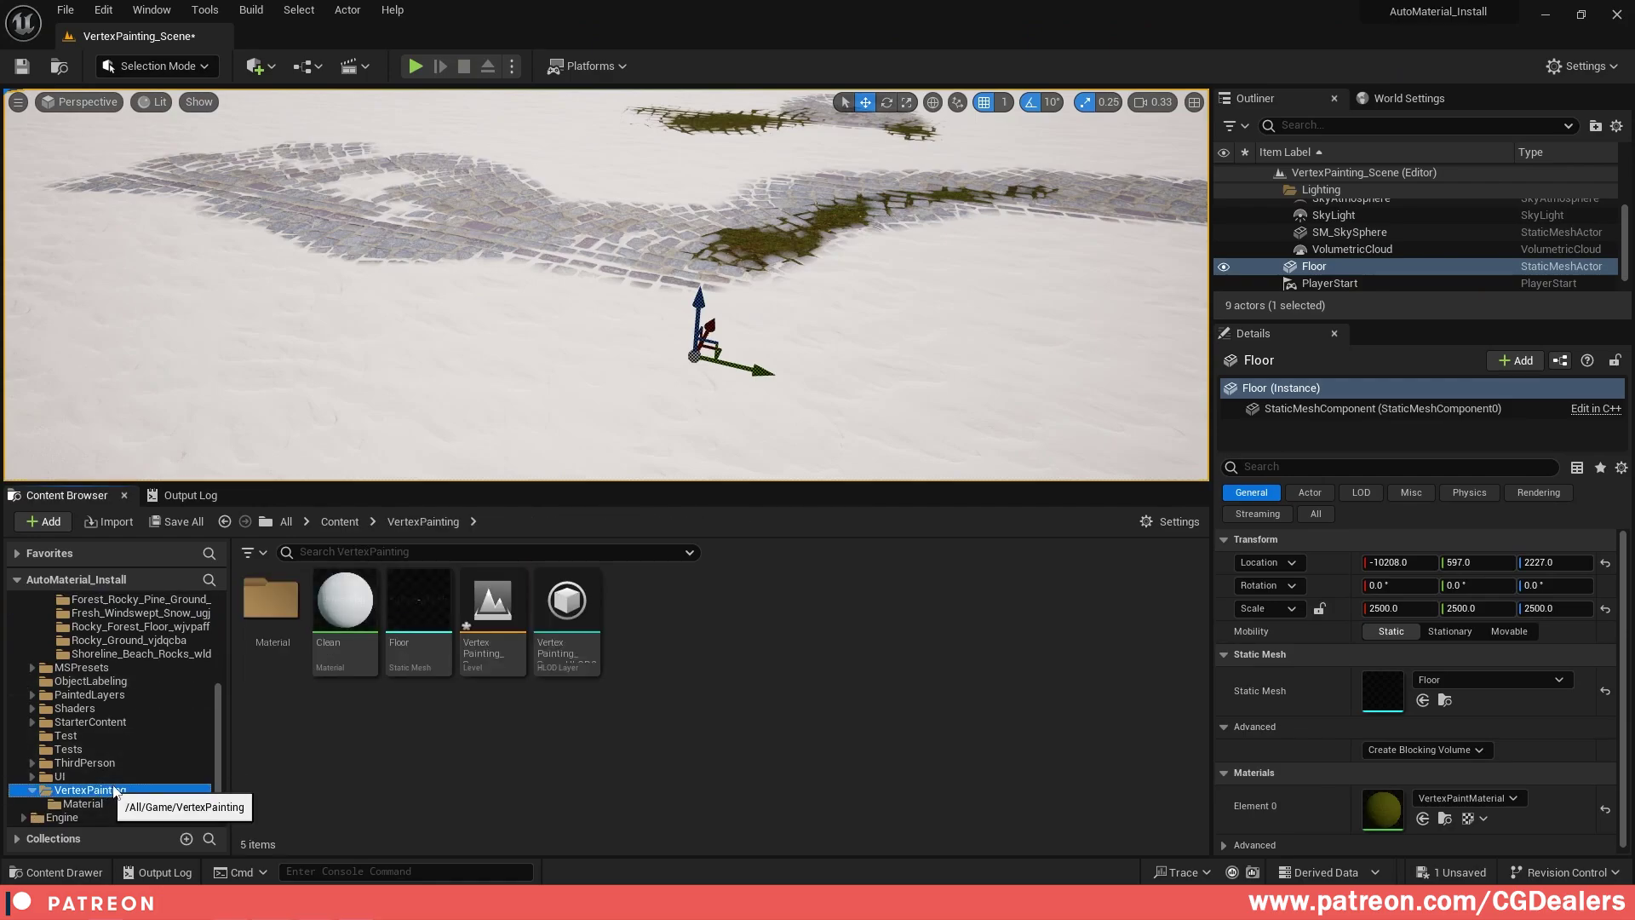
double_click(418, 607)
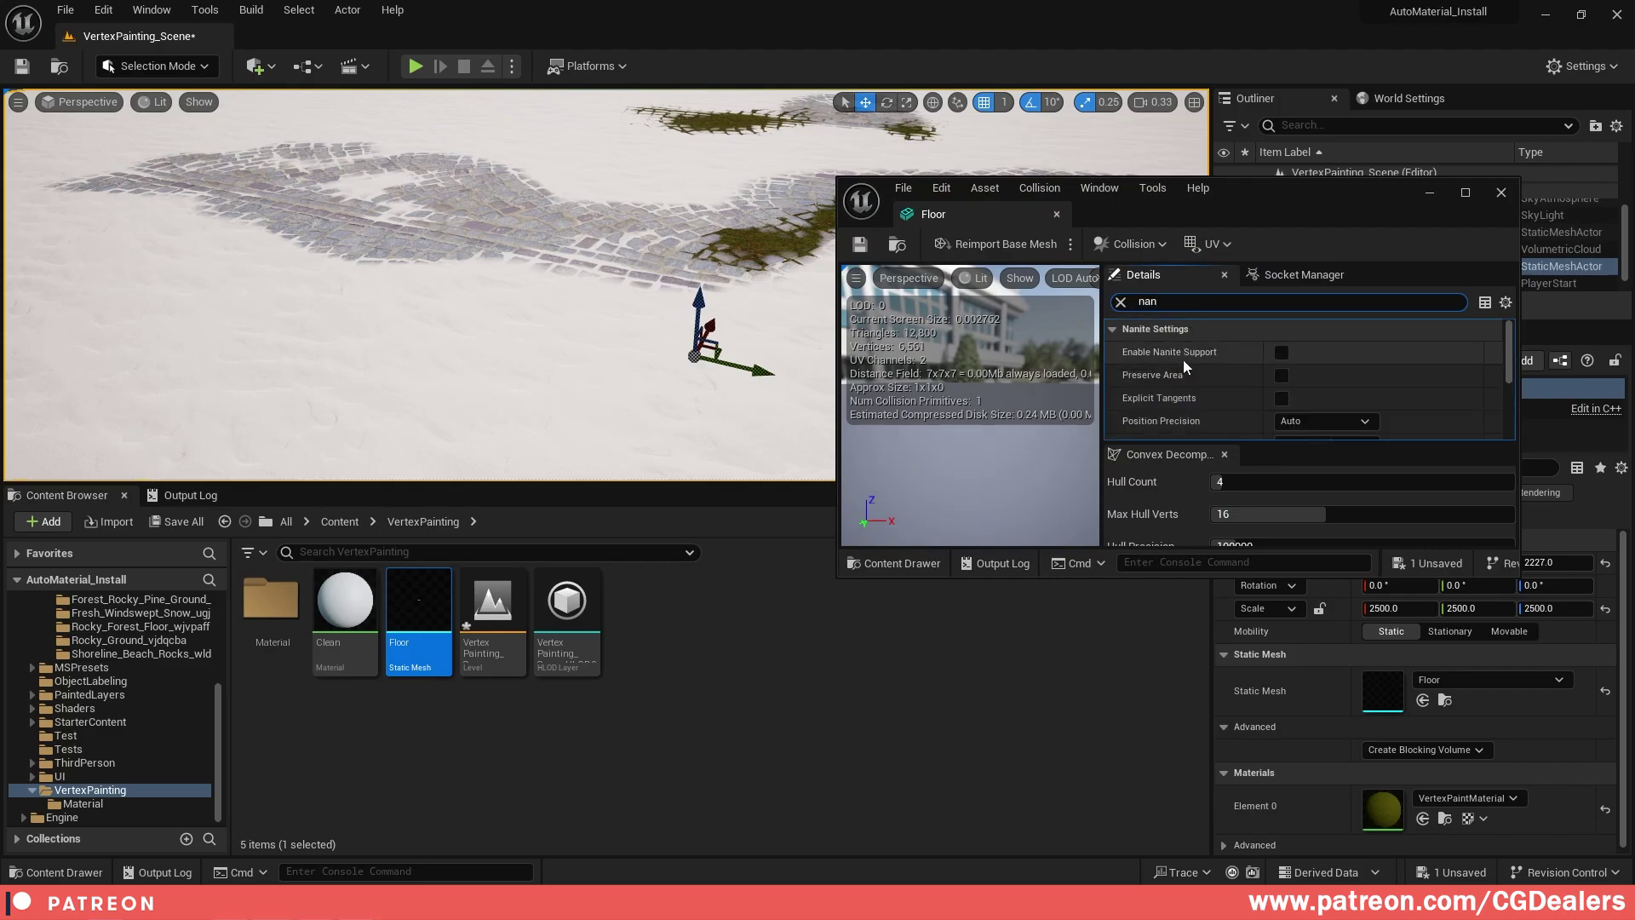
click(1284, 351)
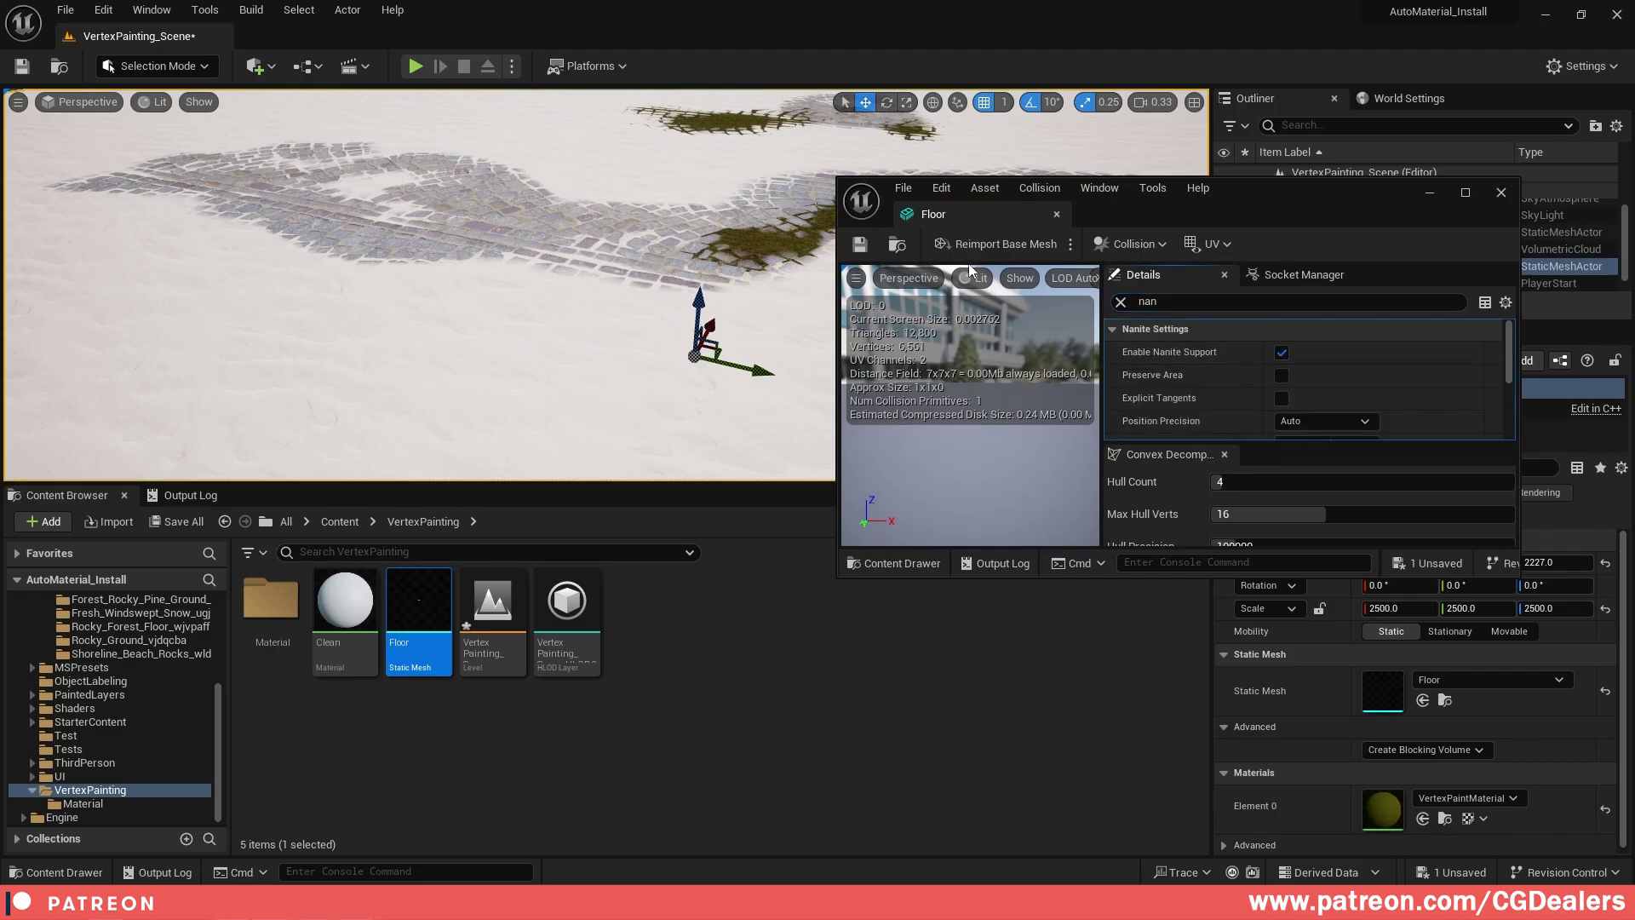
click(1501, 192)
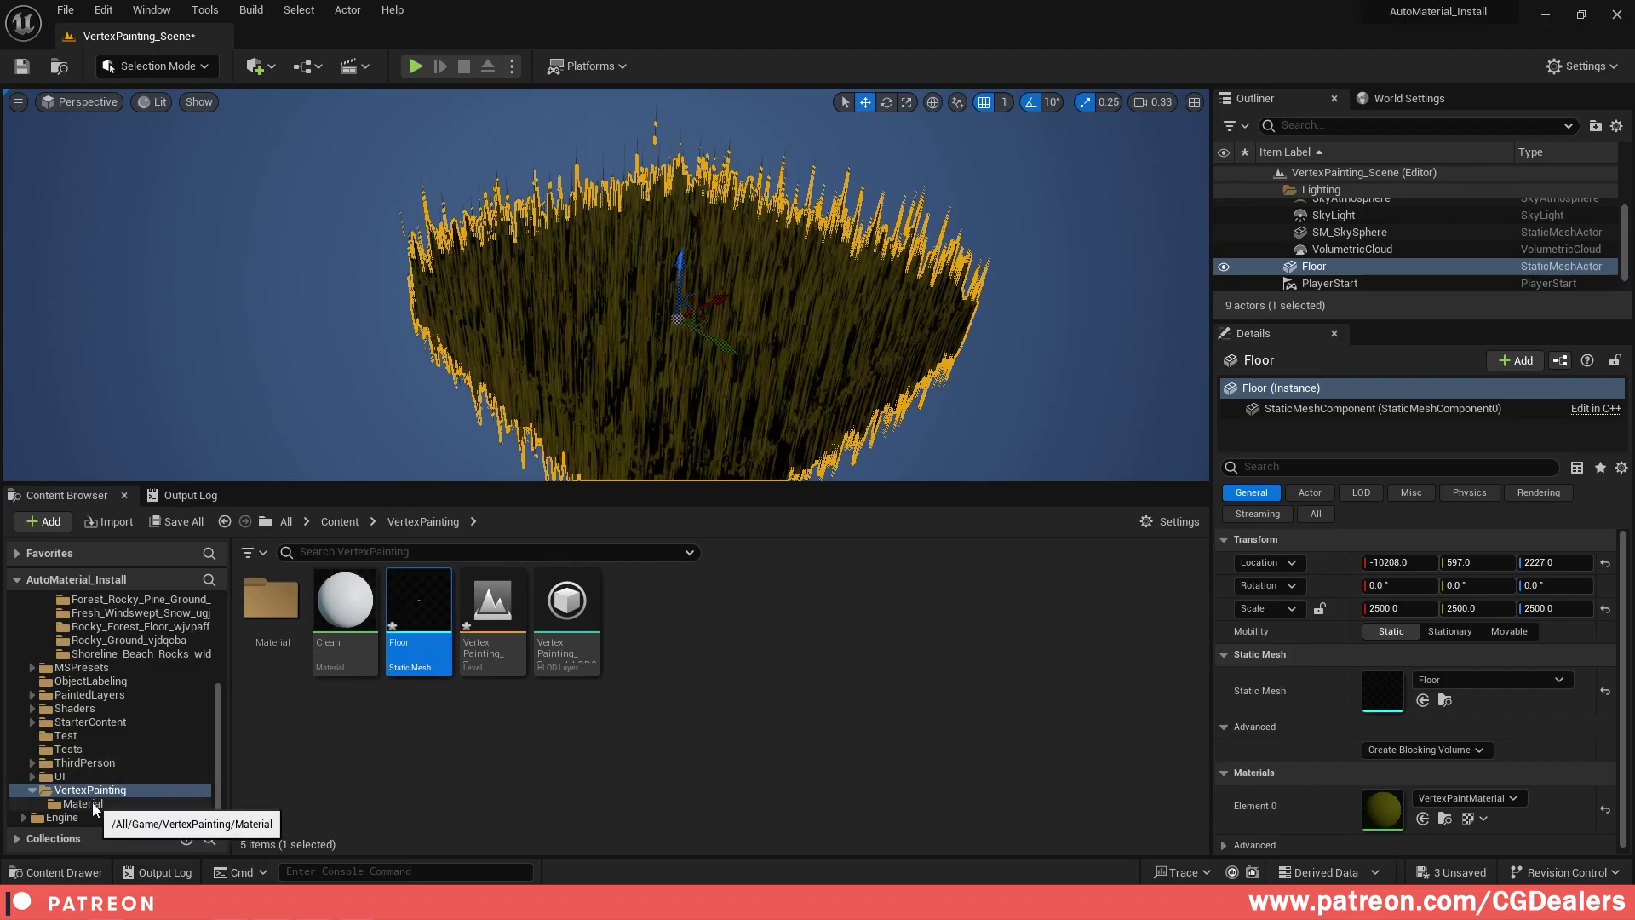
- Open VertexPaintMaterial from the Material folder, set its Nanite displacement magnitude to 0.025, and save the material
click(83, 804)
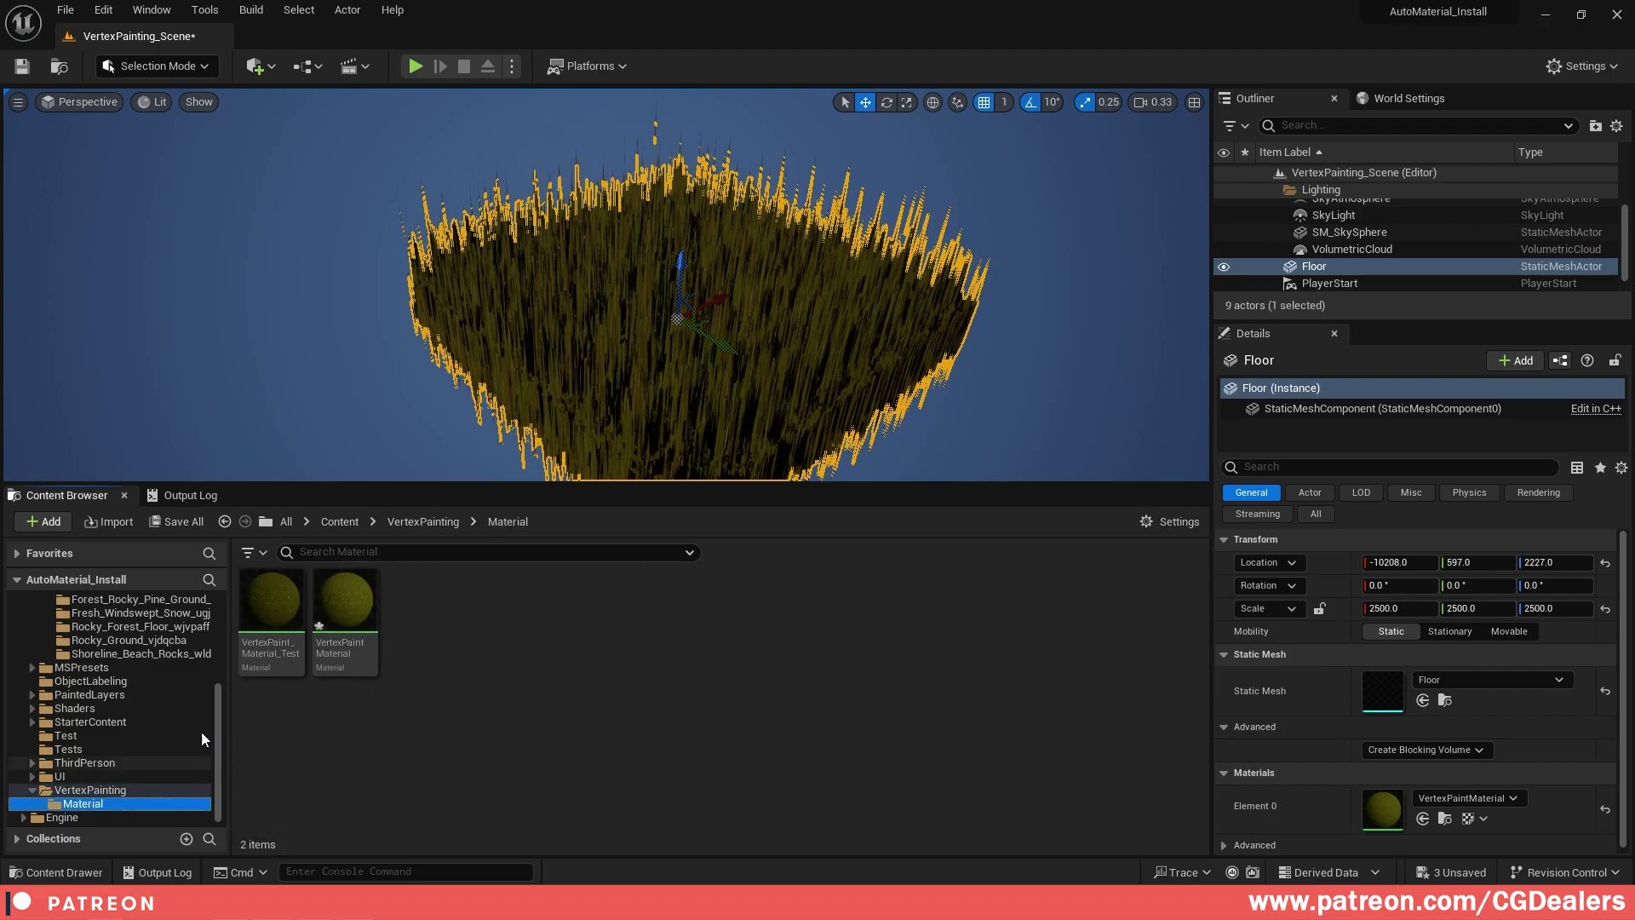
click(342, 603)
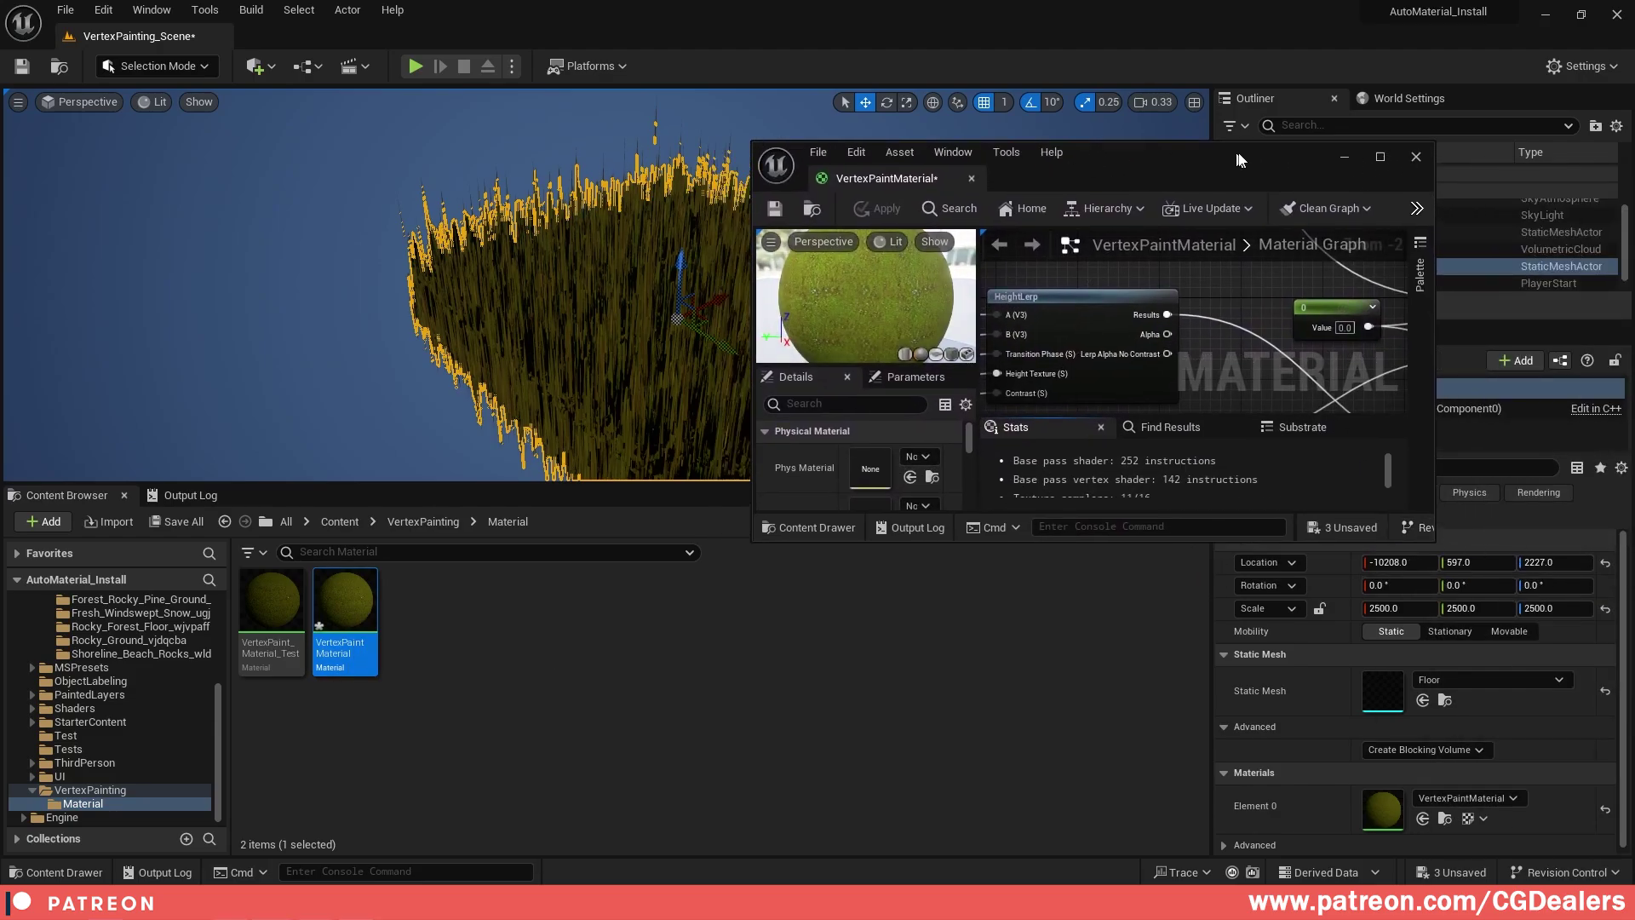
drag(1518, 527, 1547, 782)
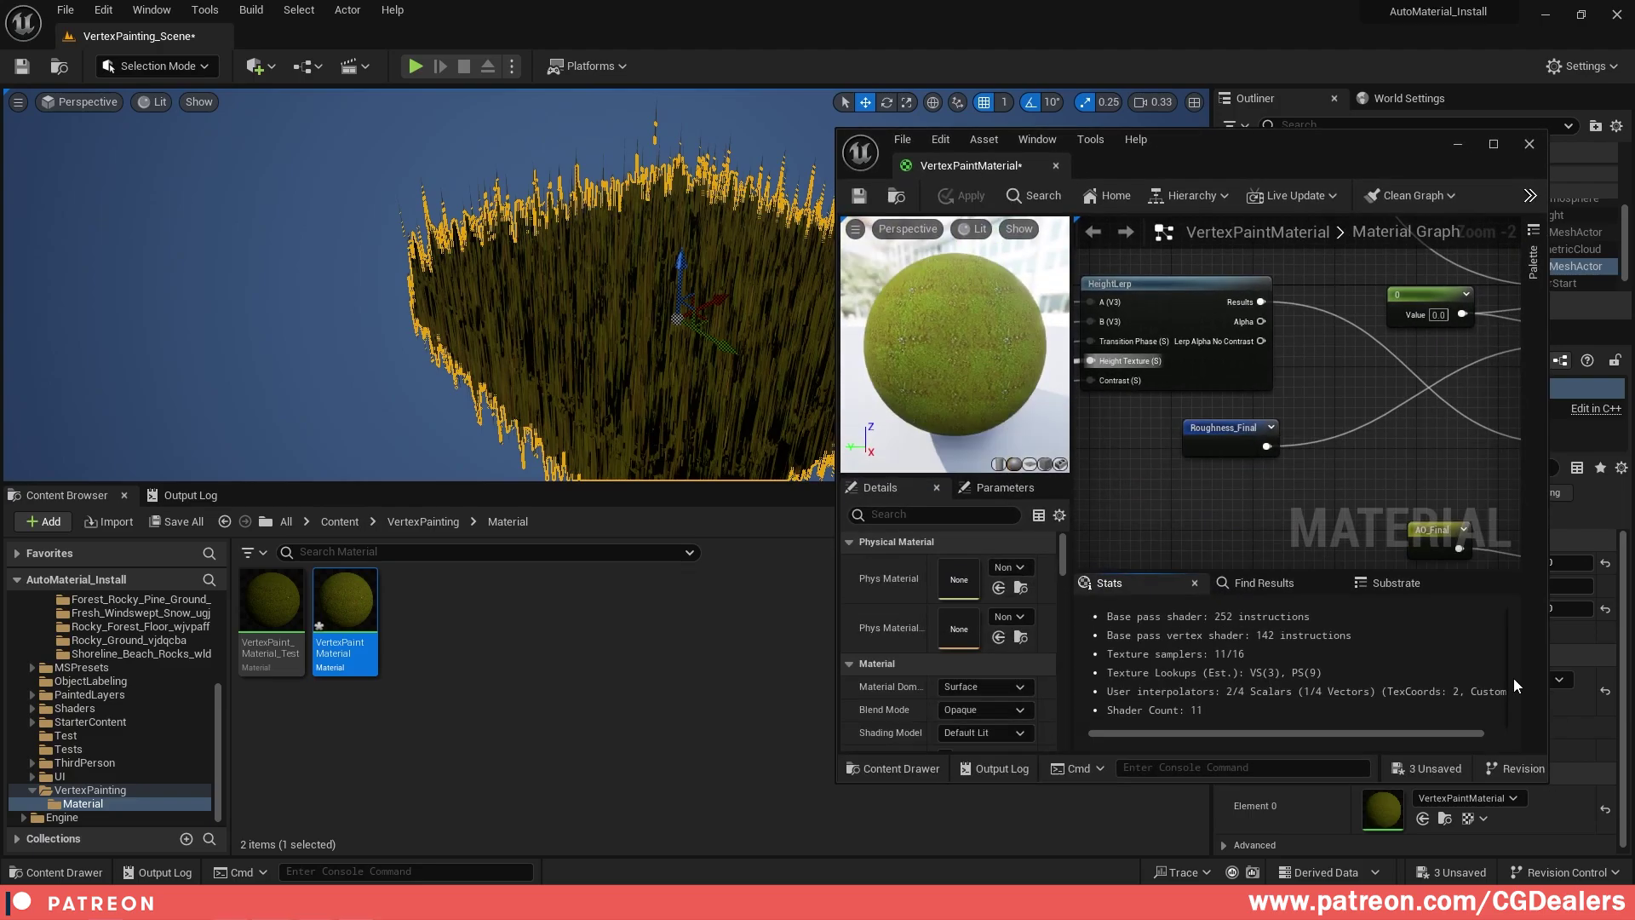
right_drag(1461, 449, 1247, 444)
scroll(1247, 445, down, 3)
right_drag(1363, 367, 1337, 321)
scroll(1337, 321, up, 1)
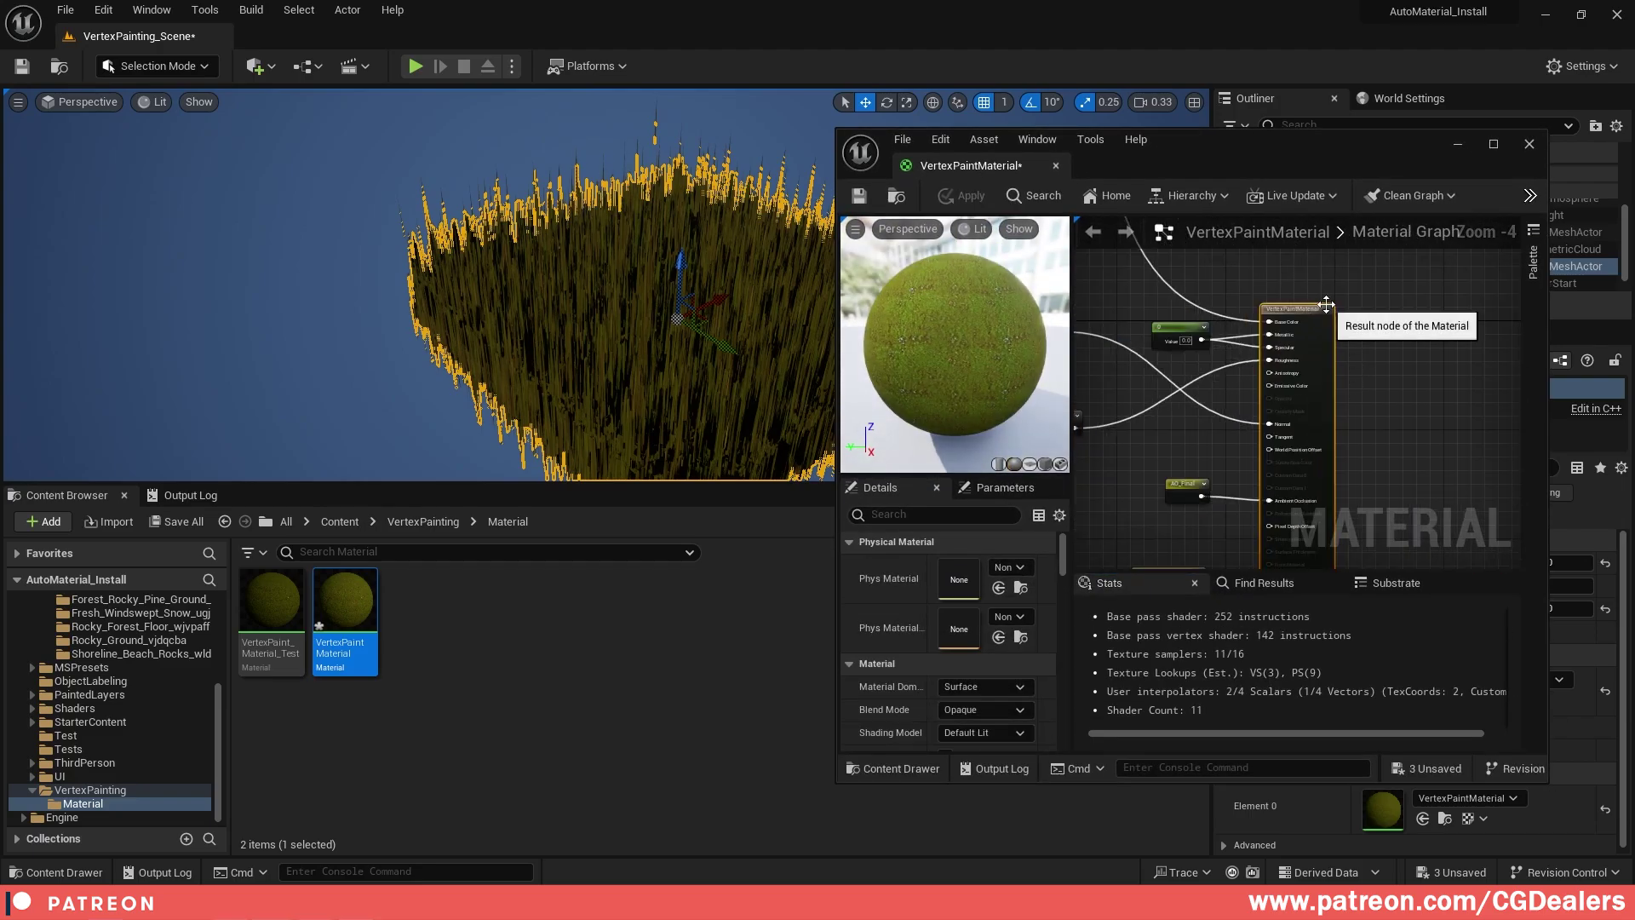
scroll(1295, 332, up, 1)
scroll(1004, 642, down, 5)
scroll(1003, 654, down, 4)
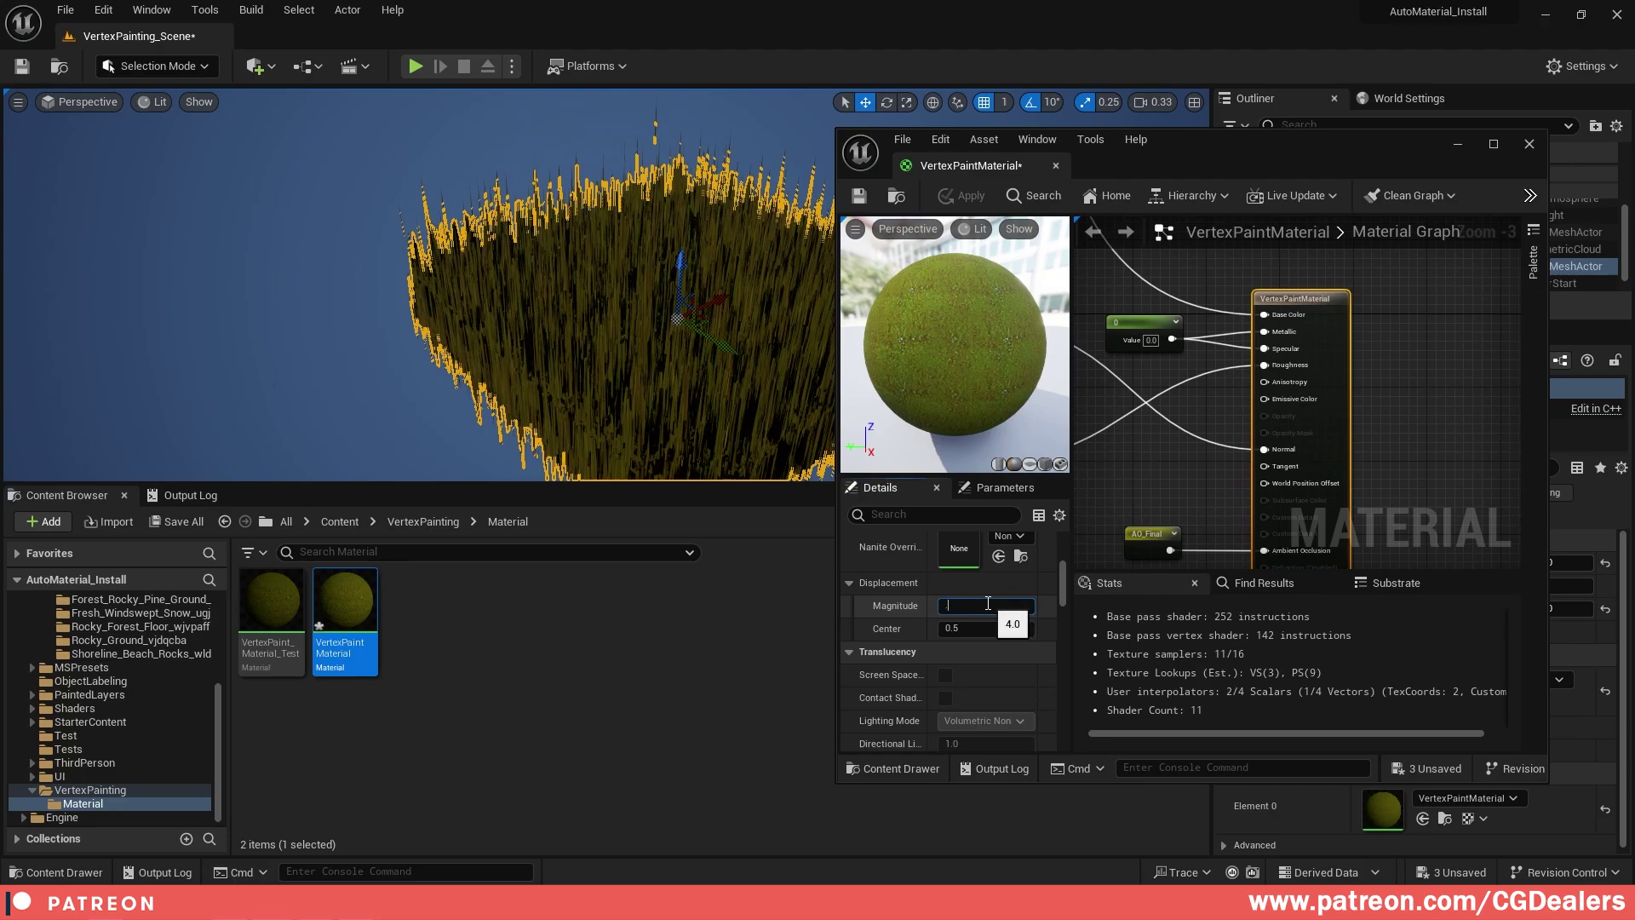
key(Return)
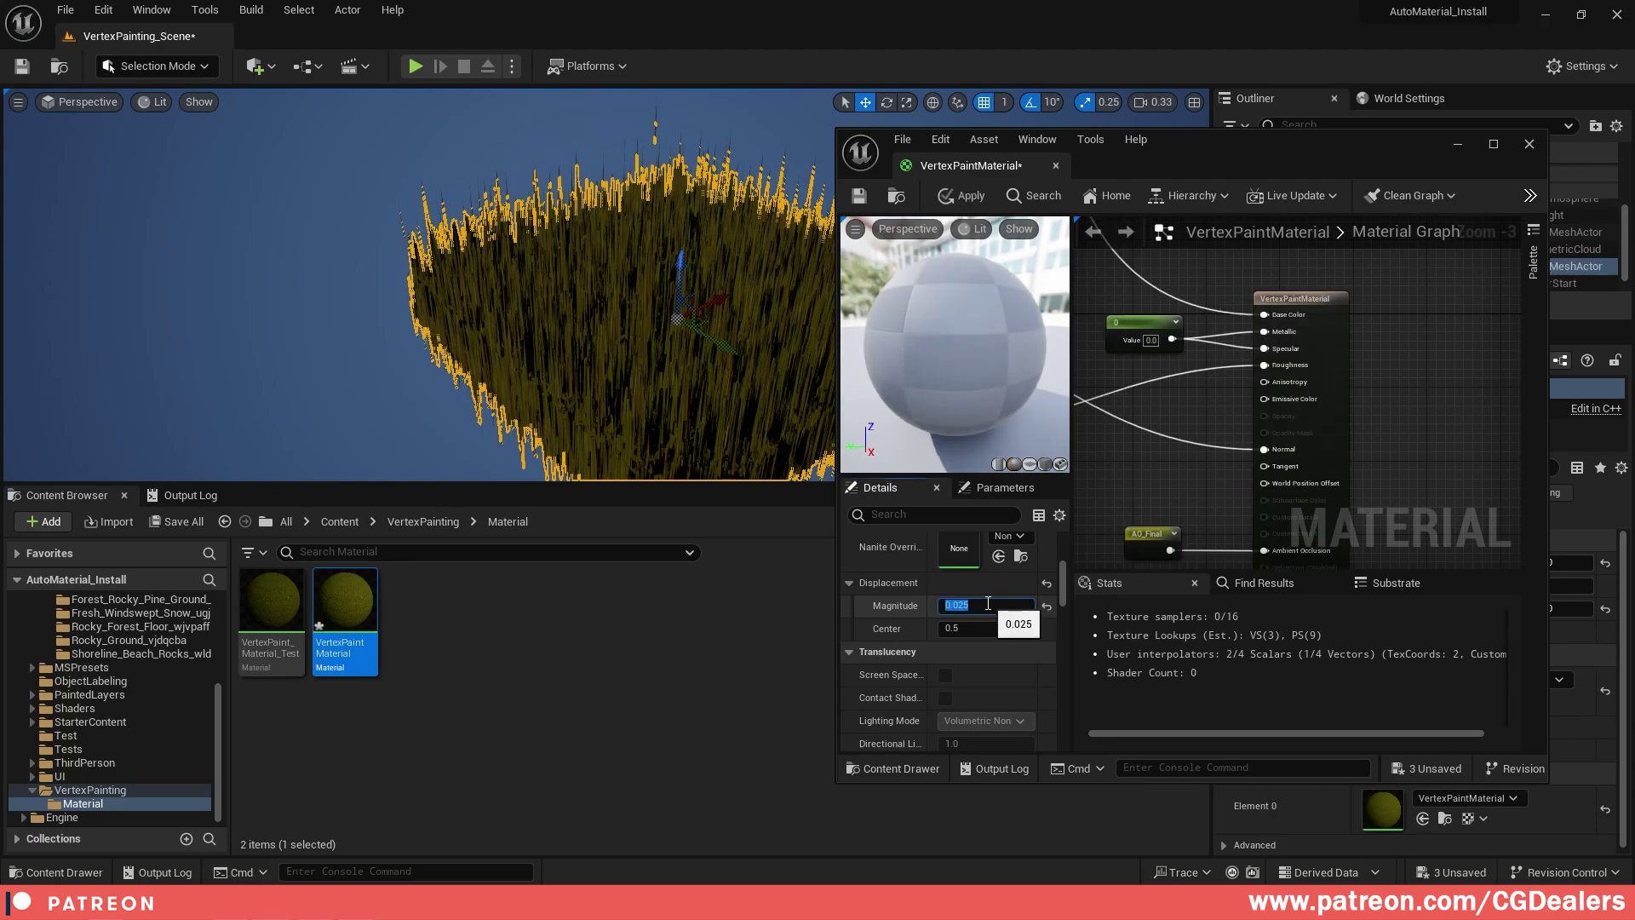
click(859, 195)
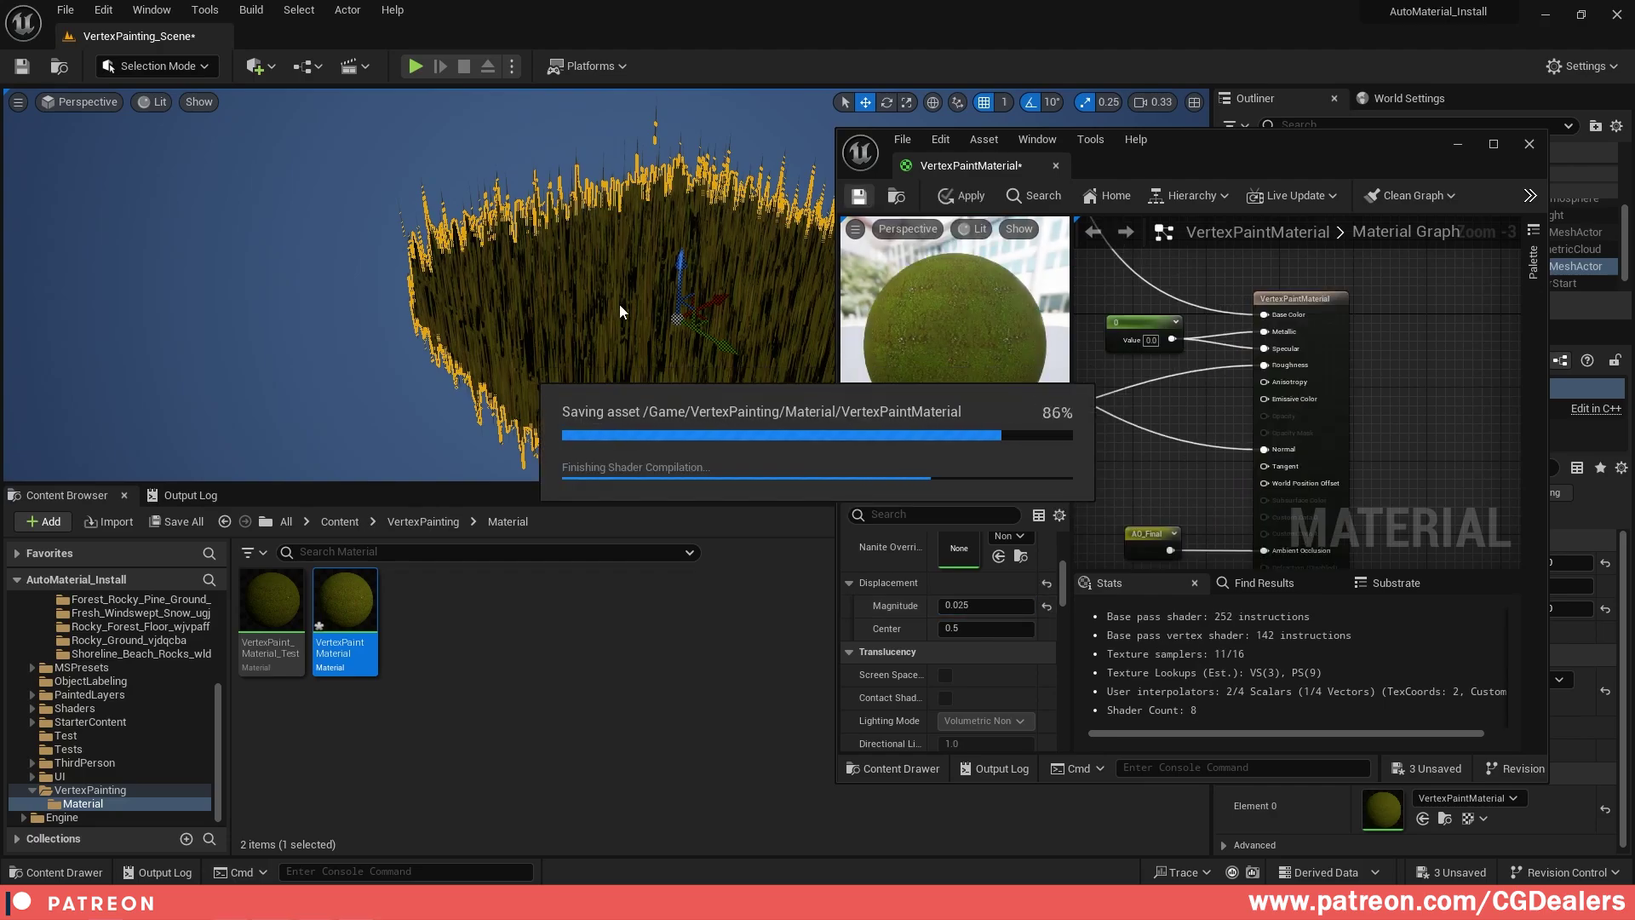
- Play the level briefly to check the floor's displacement, end play, and close the material editor
right_drag(606, 343, 606, 342)
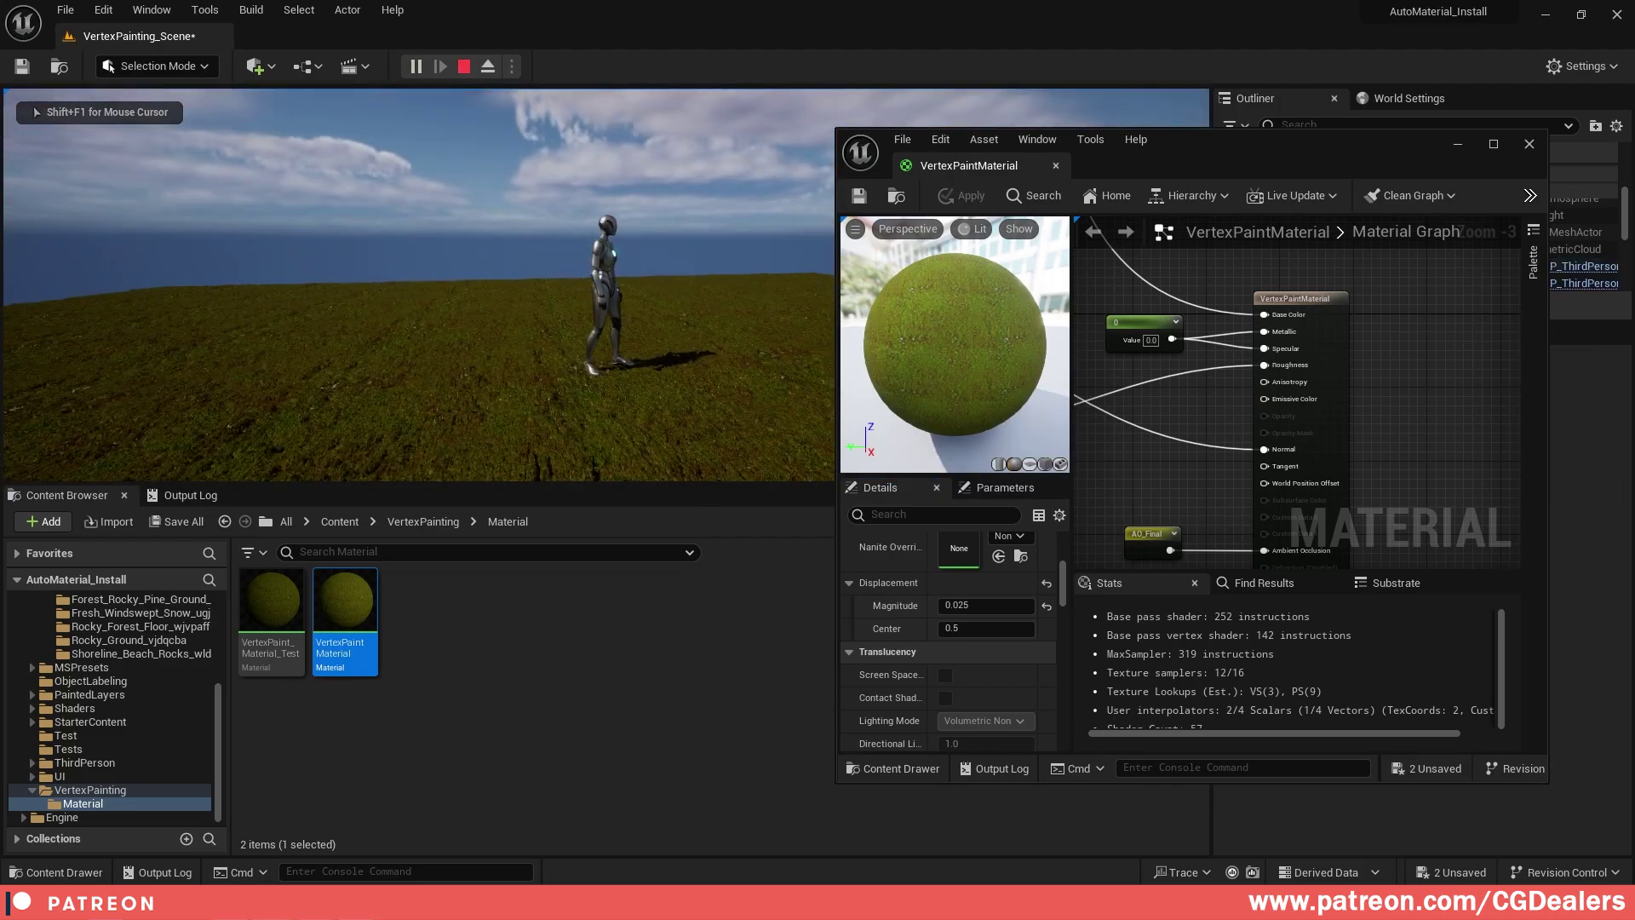
key(Escape)
right_drag(663, 281, 662, 281)
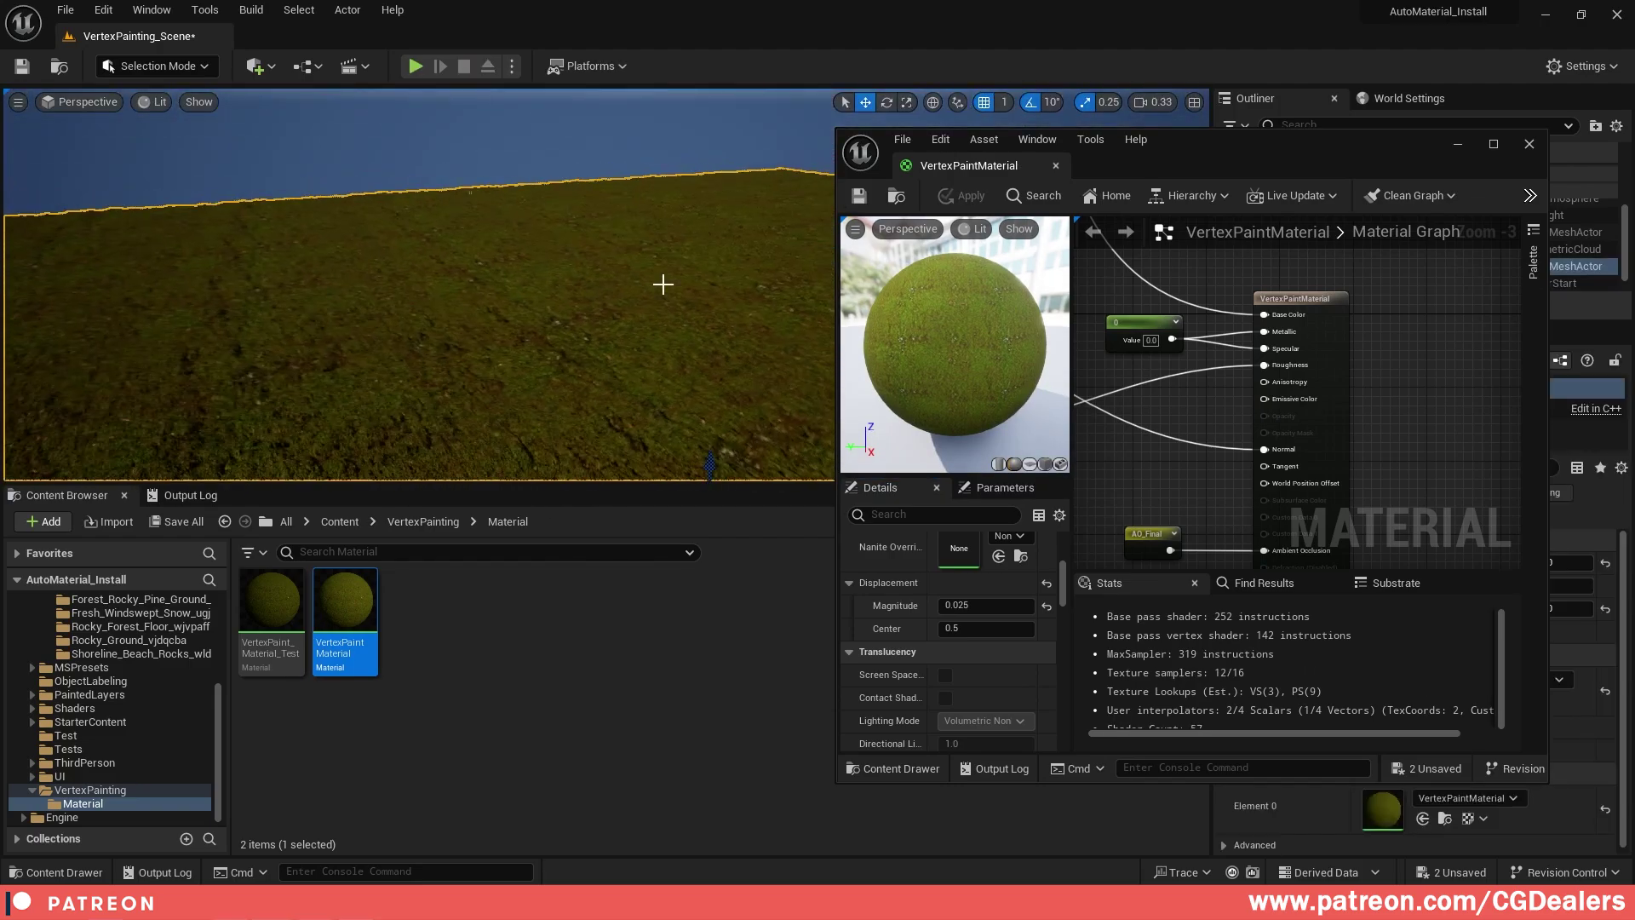
click(1529, 146)
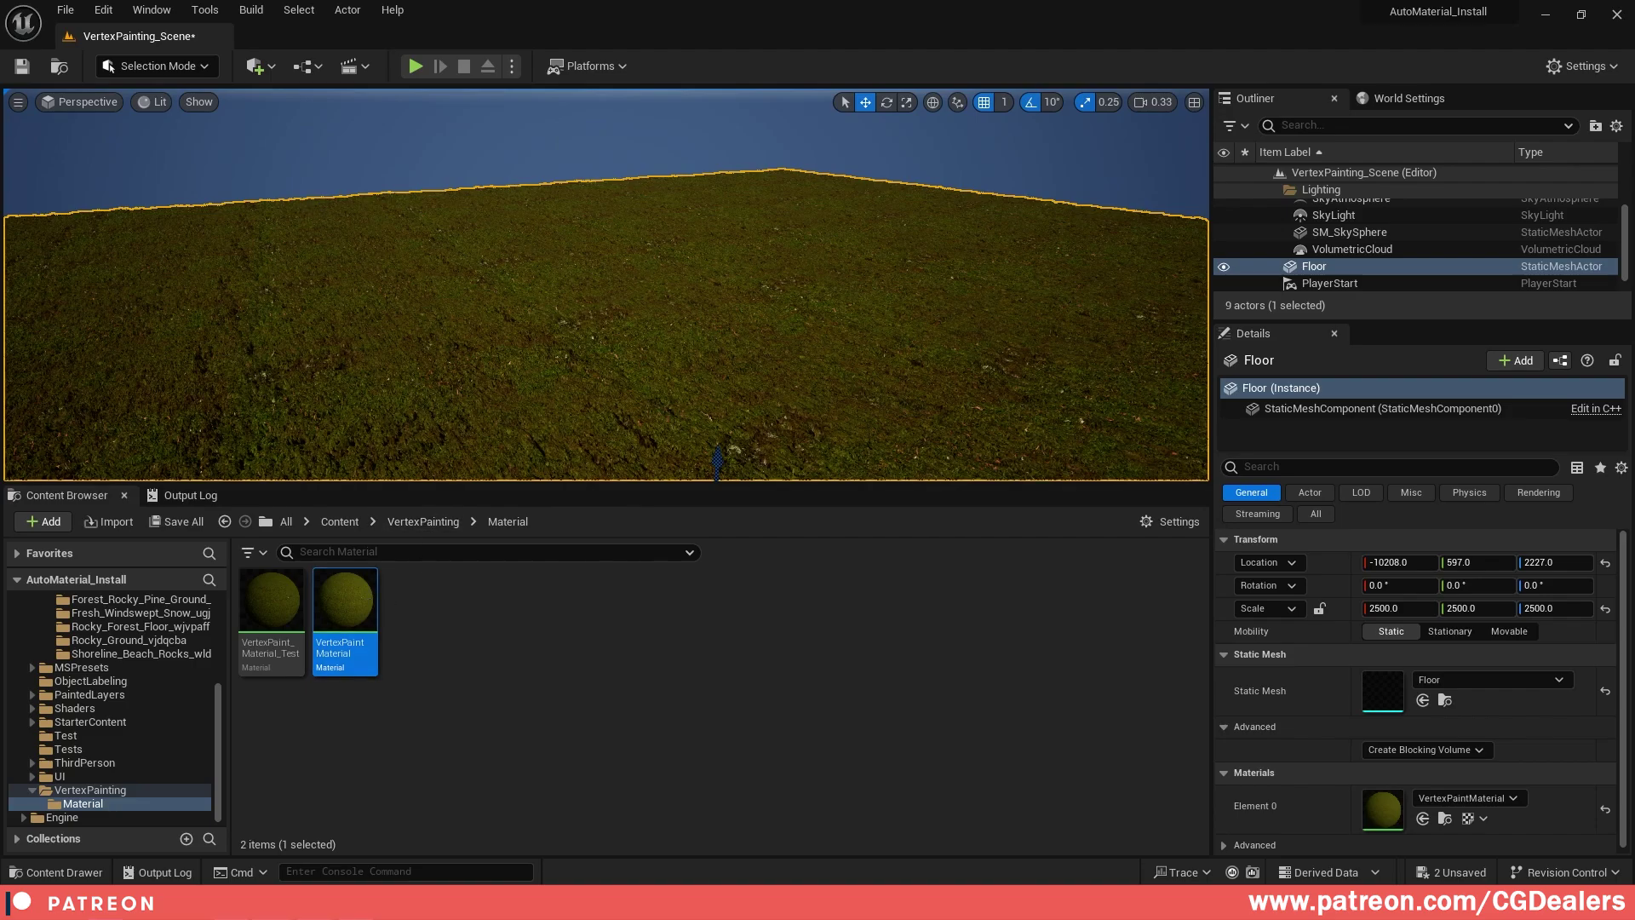
- Open the Floor static mesh from the VertexPainting folder, disable Nanite support, and switch to Mesh Paint mode
click(93, 791)
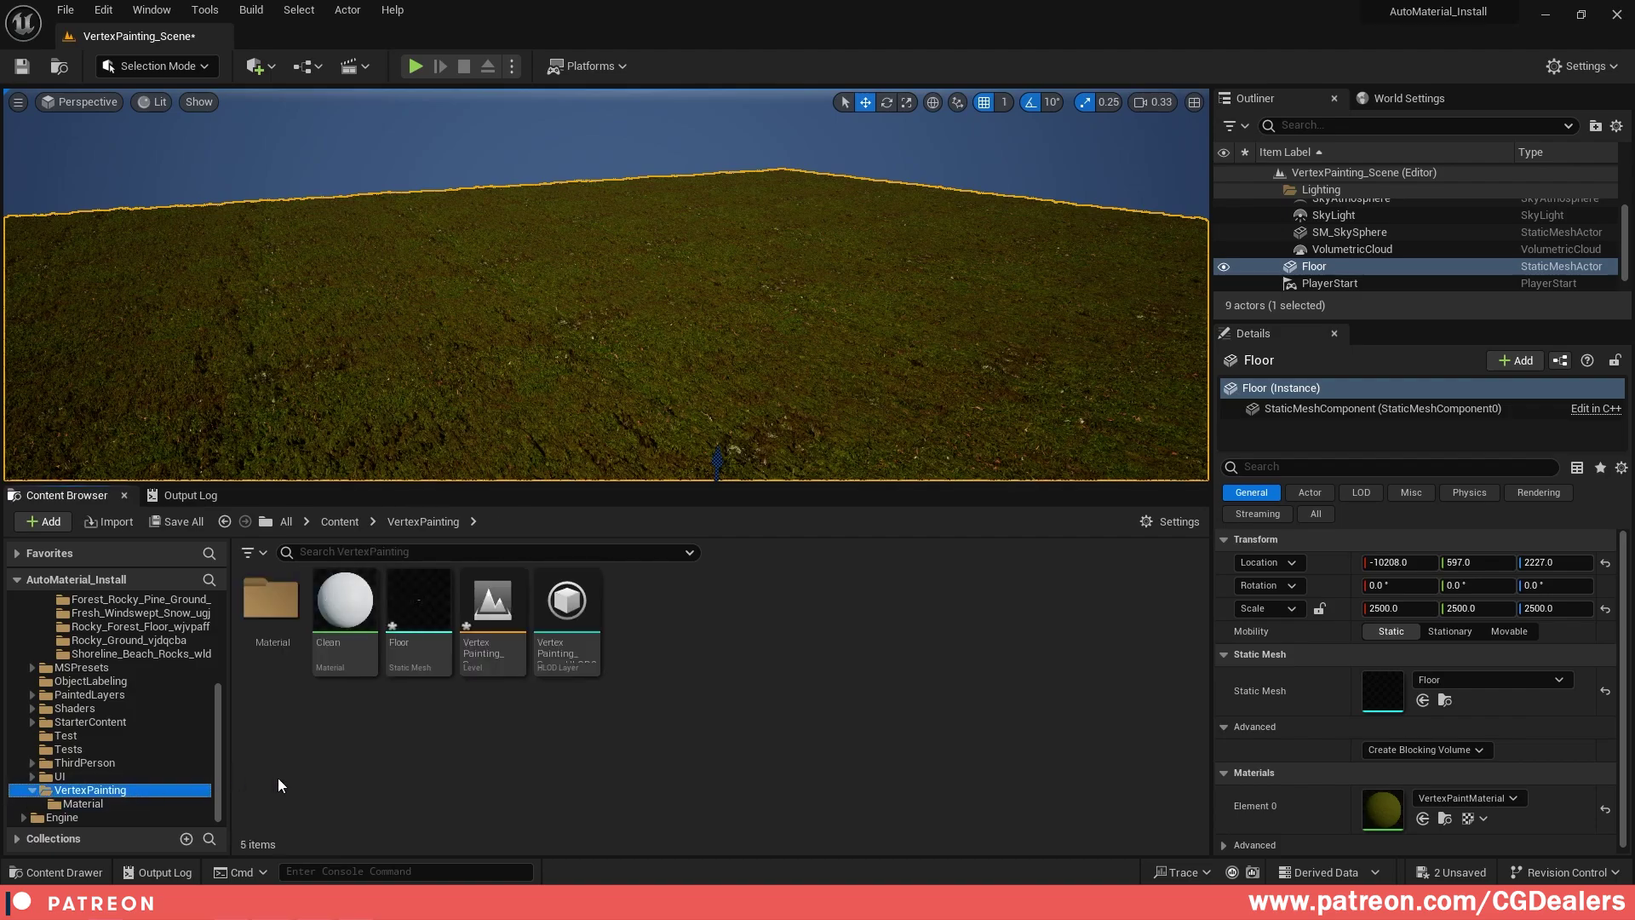
double_click(409, 620)
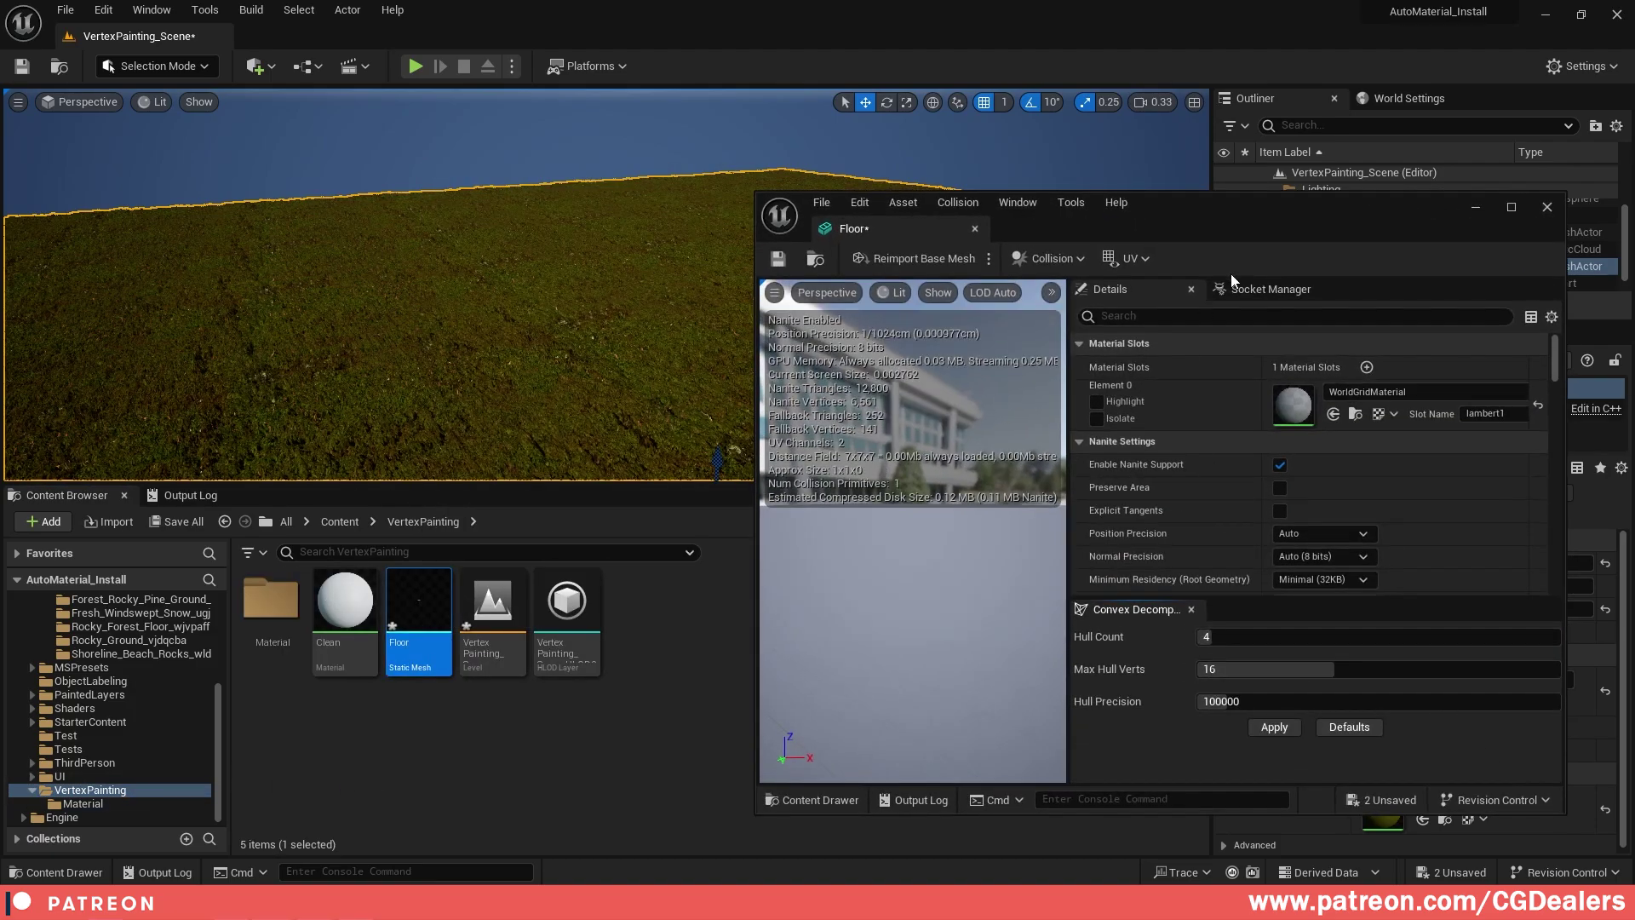
drag(1247, 212, 1324, 202)
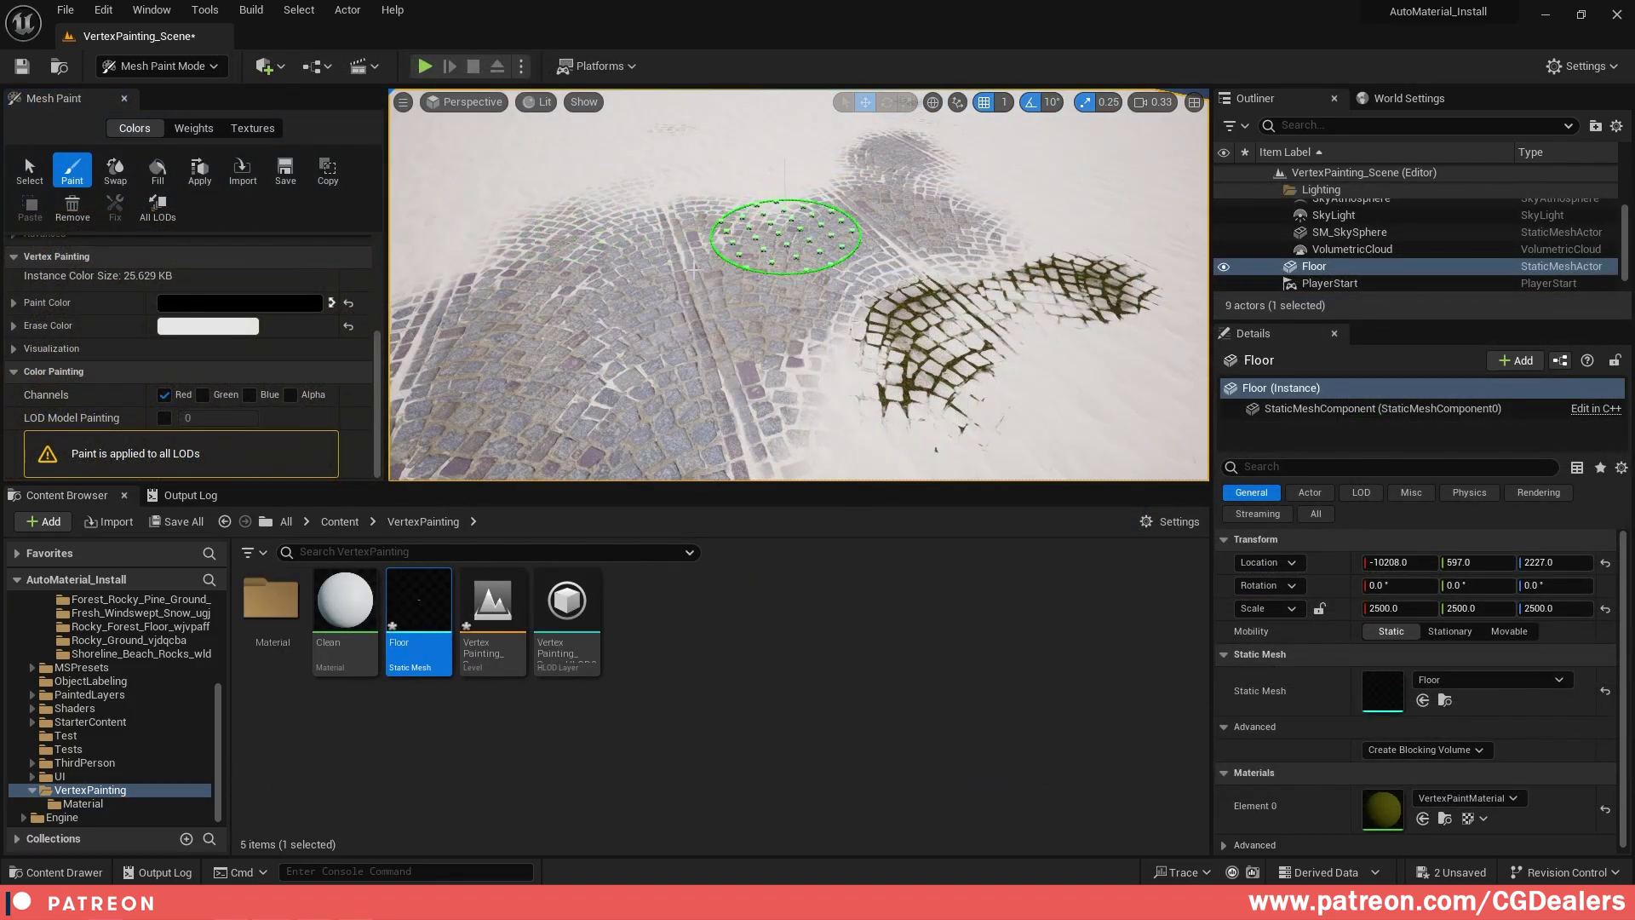
- Paint black in the red channel to extend the cobblestones across the snow and around the mossy patch
mouse_move(766, 226)
right_down()
mouse_move(621, 292)
mouse_move(890, 232)
right_up()
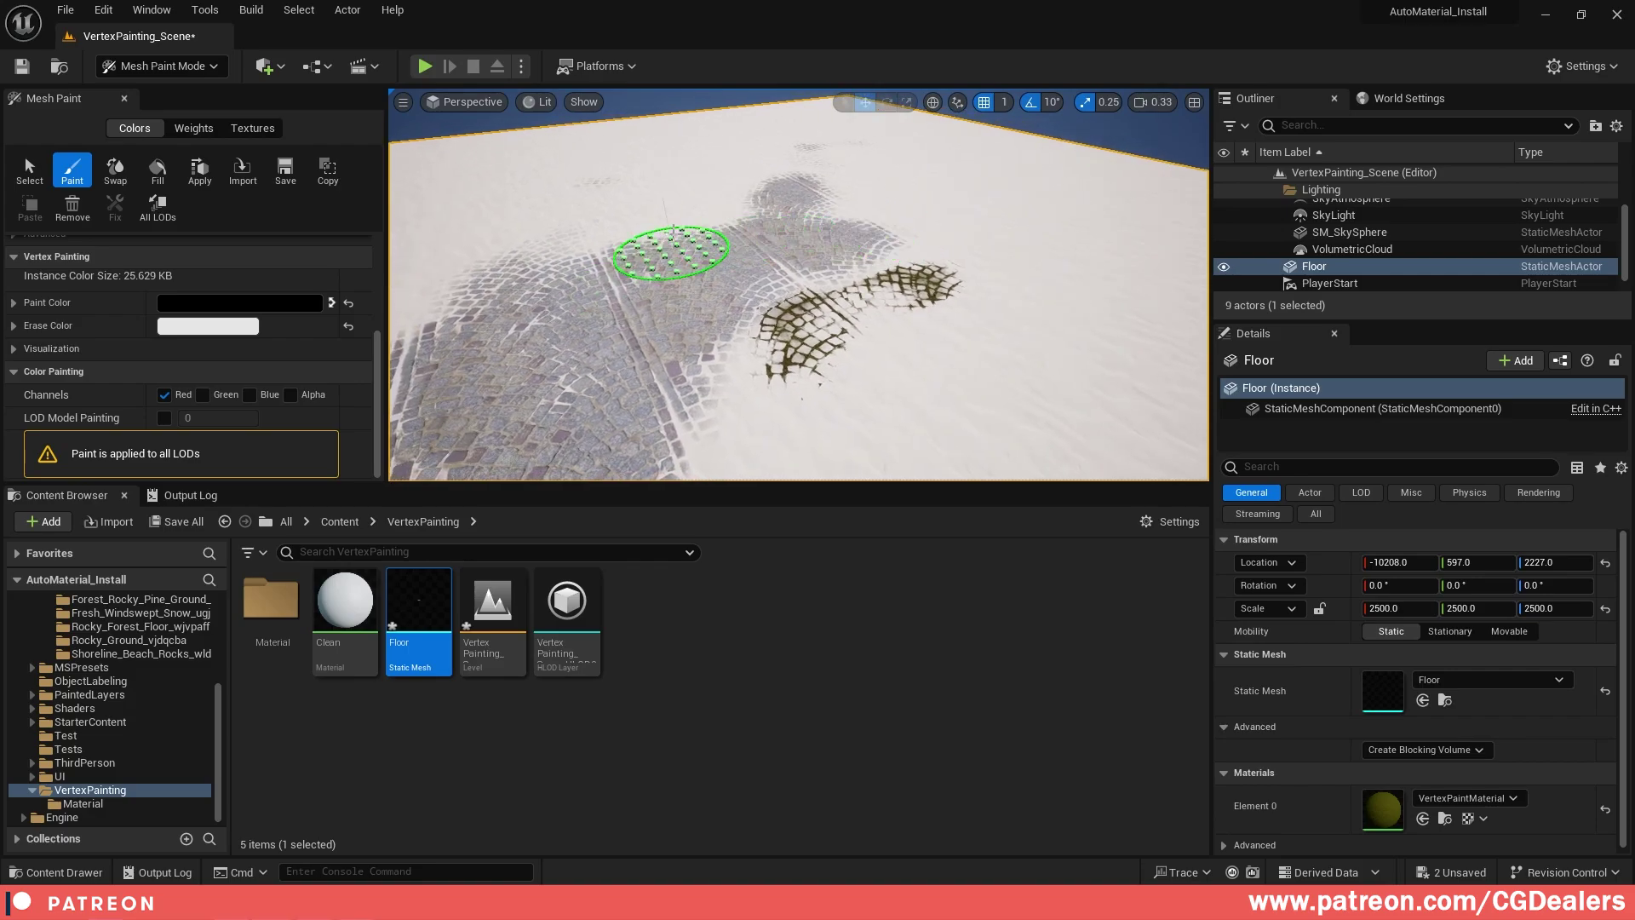
drag(671, 249, 861, 225)
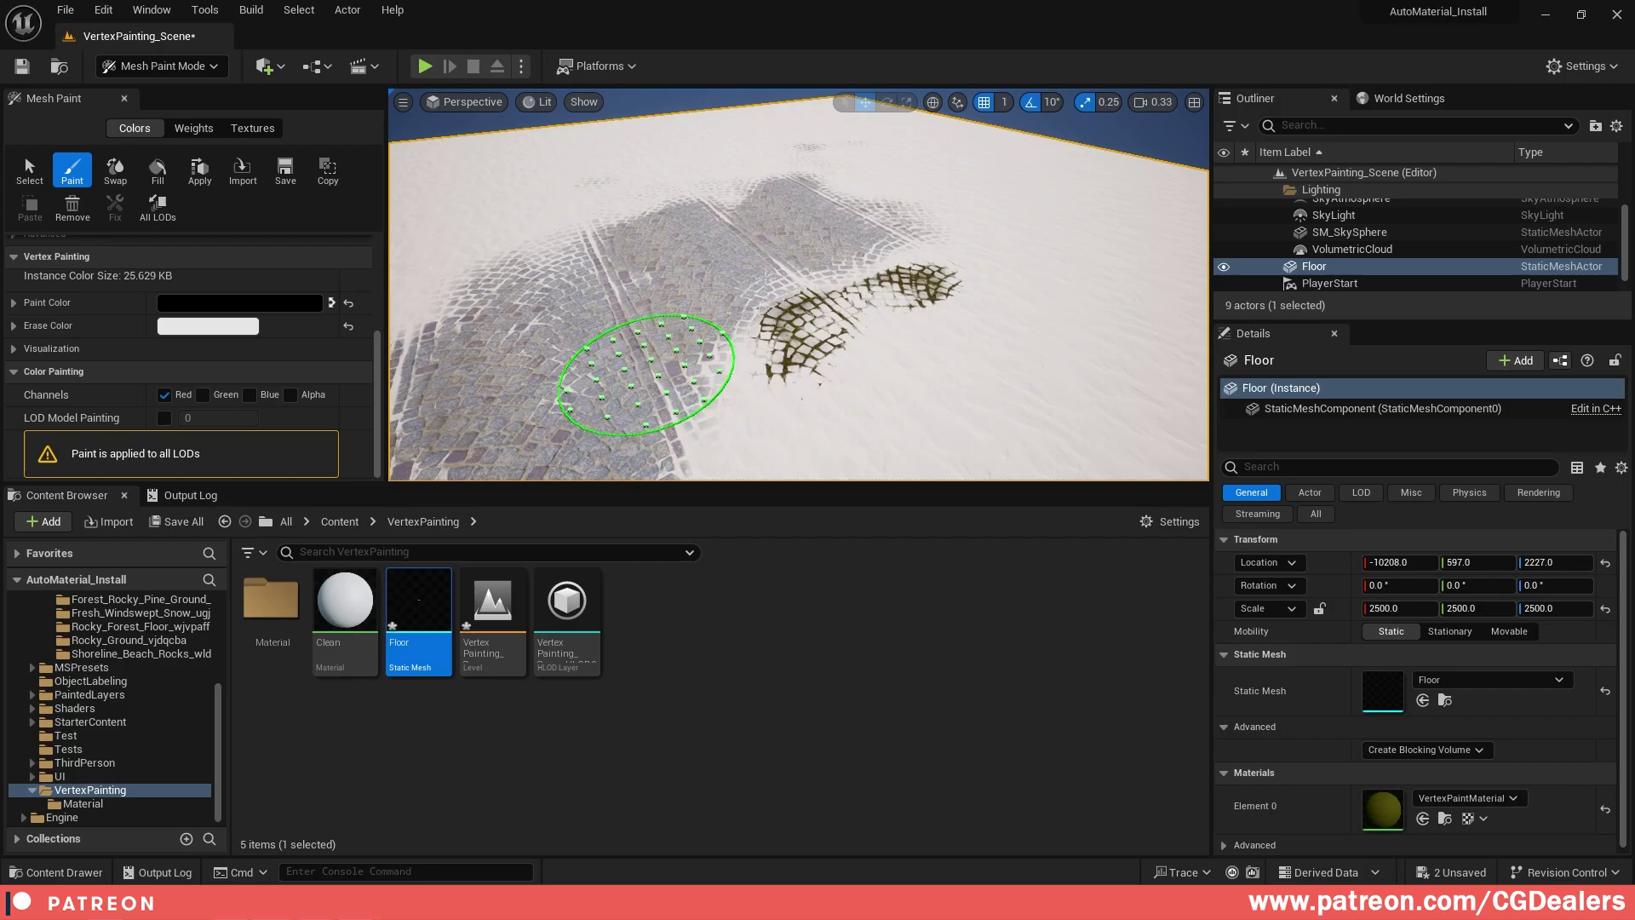
right_drag(654, 367, 698, 392)
drag(737, 352, 787, 391)
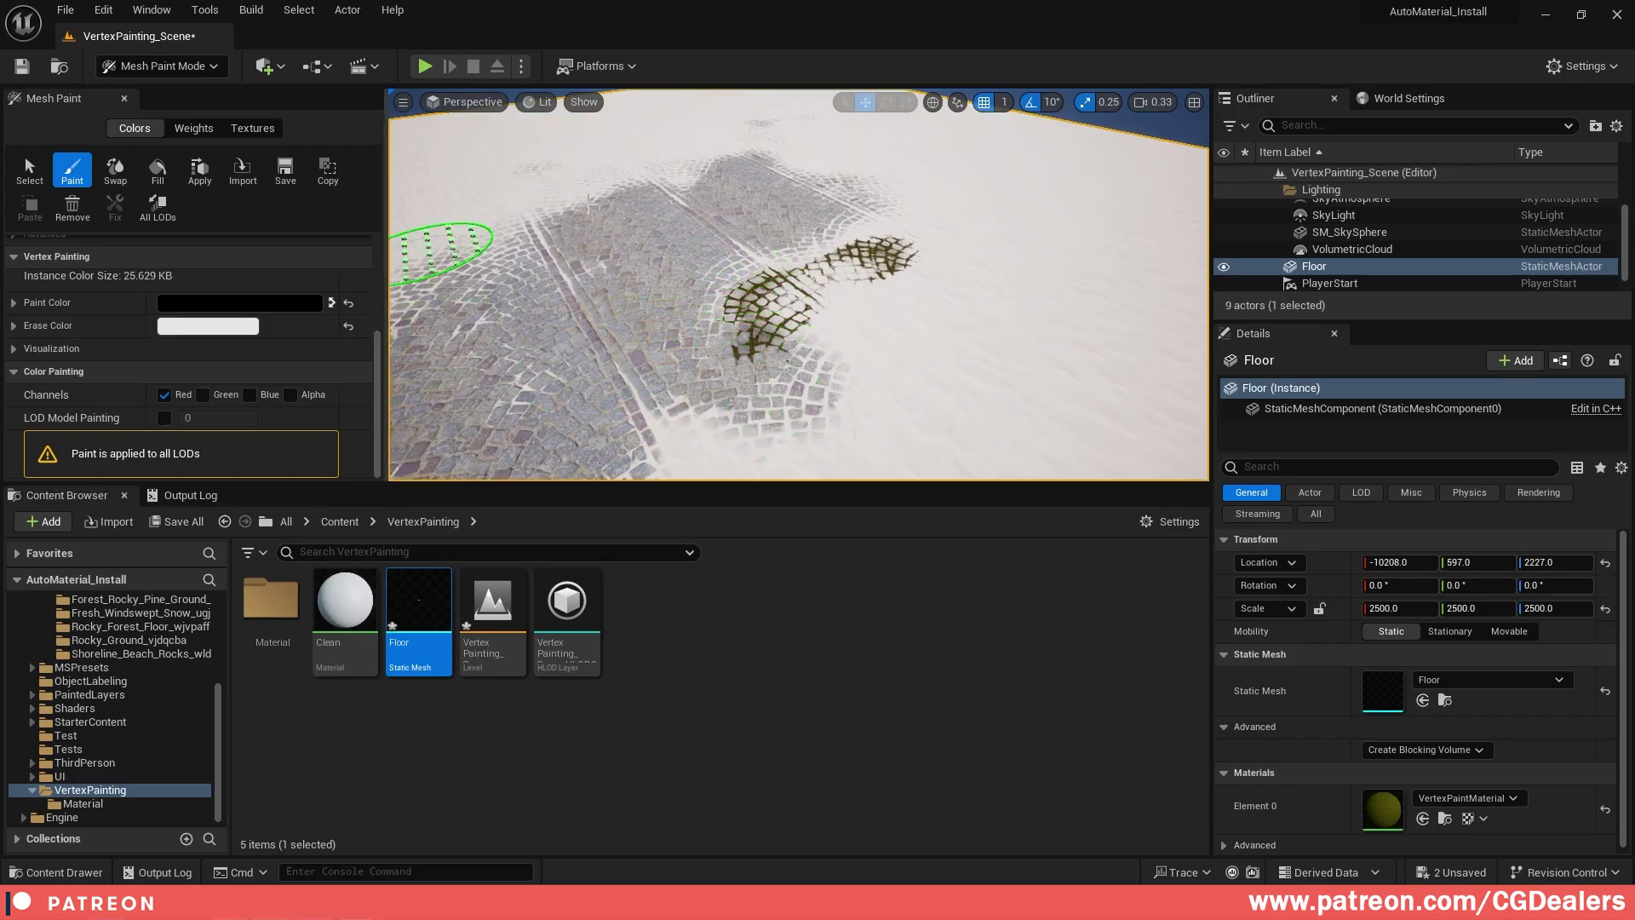
mouse_move(733, 332)
mouse_down()
mouse_move(887, 259)
mouse_move(872, 263)
mouse_move(862, 350)
mouse_move(878, 359)
mouse_move(880, 299)
mouse_up()
right_drag(880, 299, 920, 287)
drag(847, 284, 966, 236)
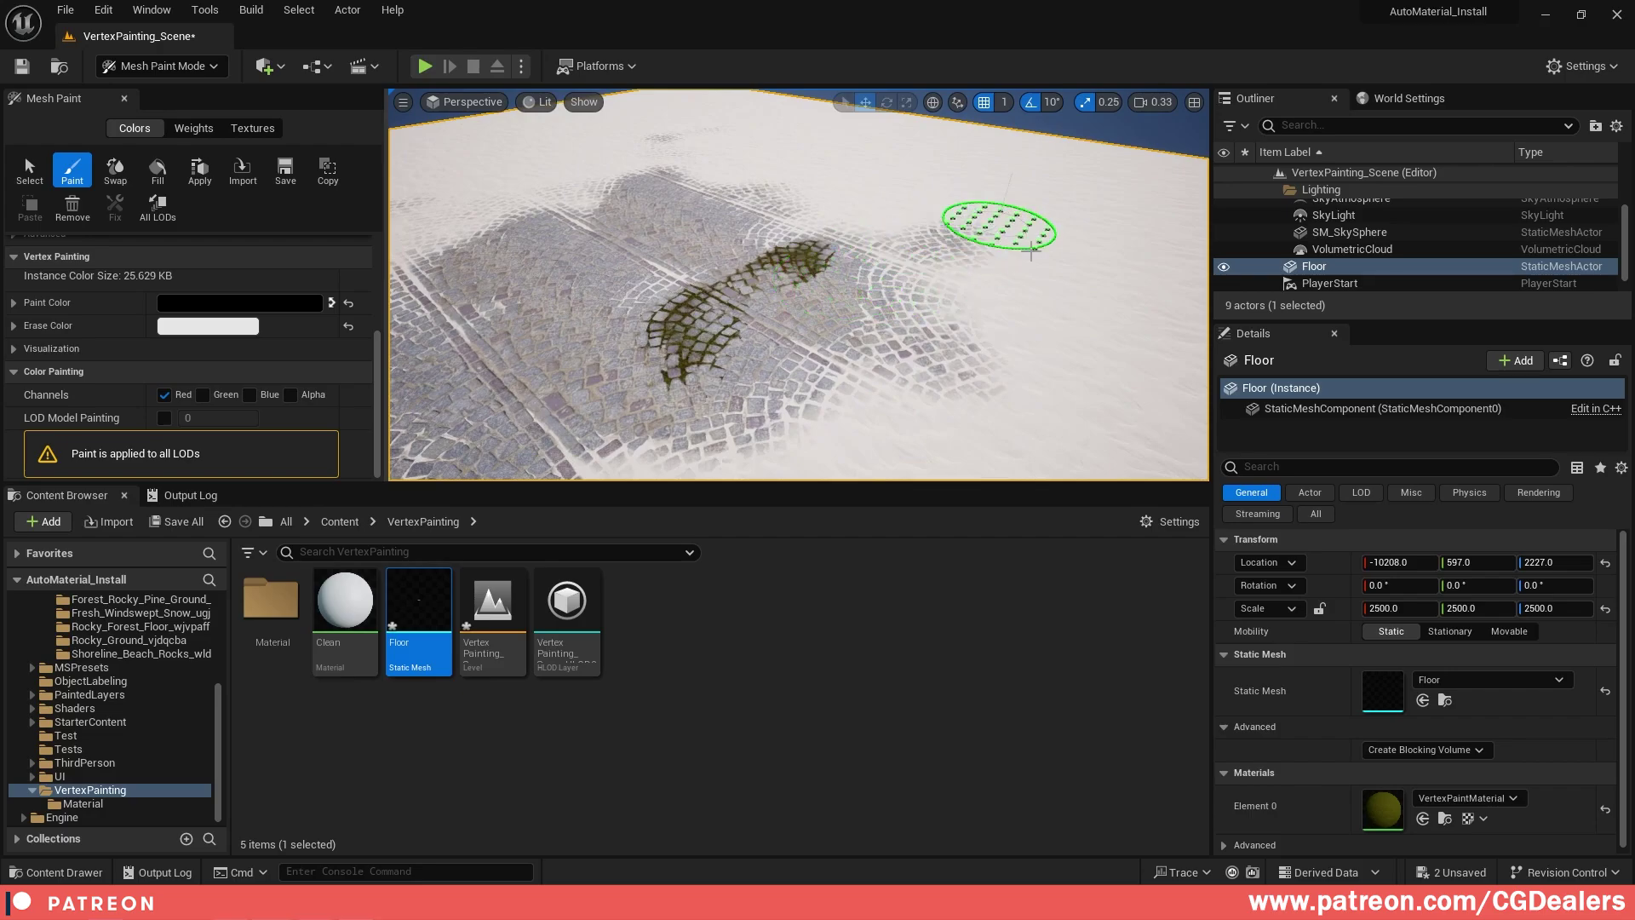
right_drag(924, 264, 900, 295)
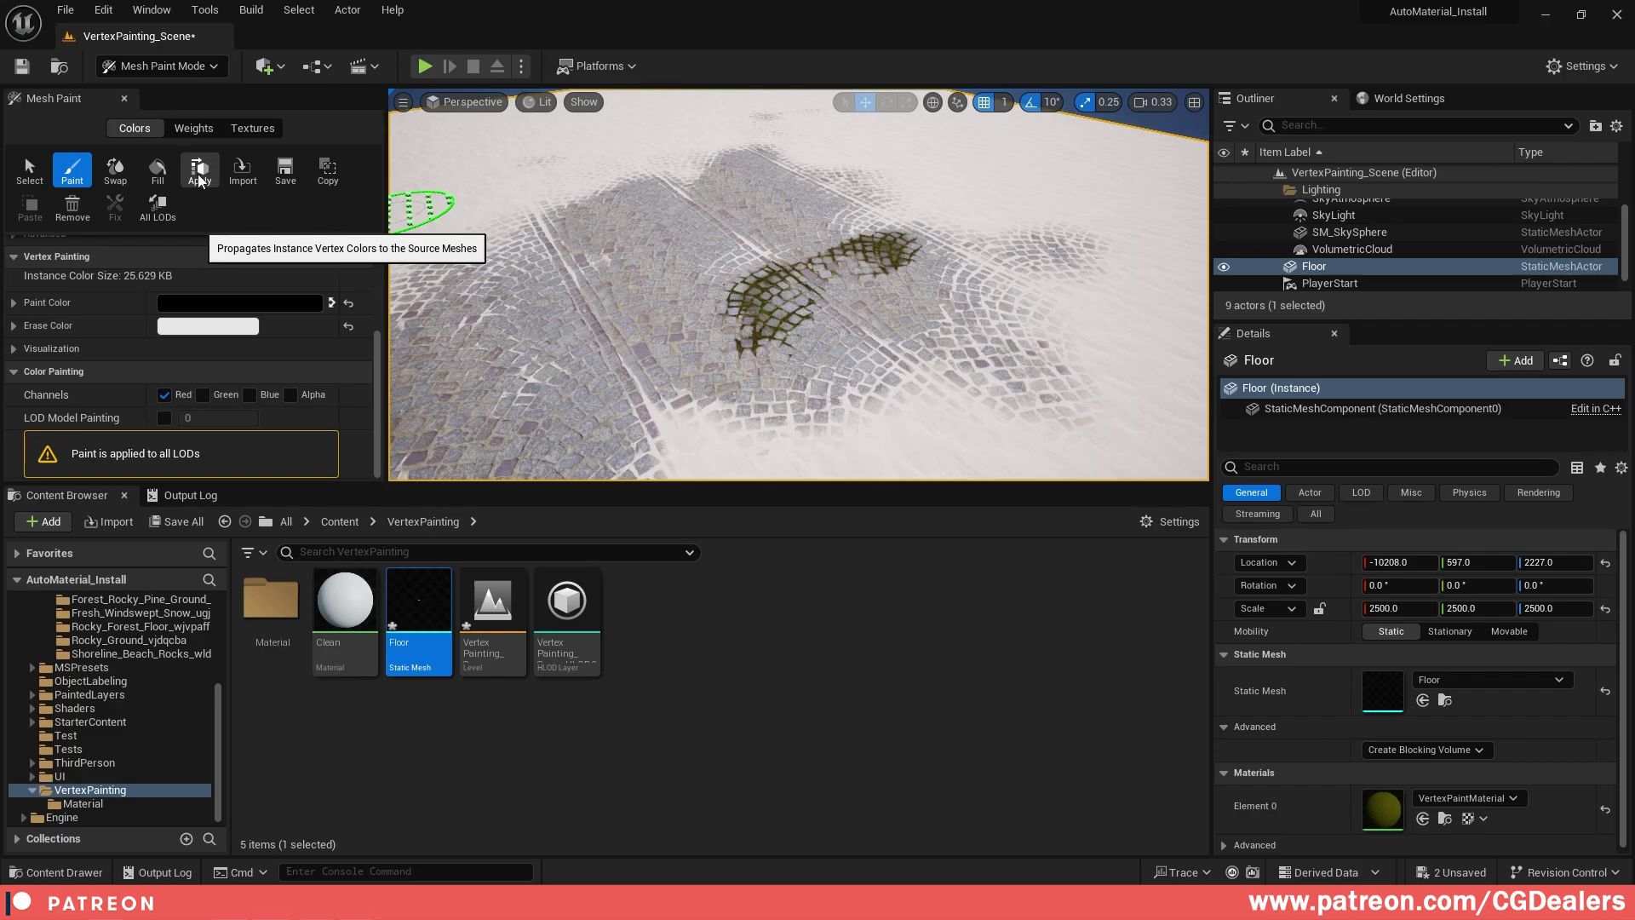
- Propagate the floor's painted vertex colours to the source mesh, overwriting its existing colours, and return to Selection mode
click(199, 175)
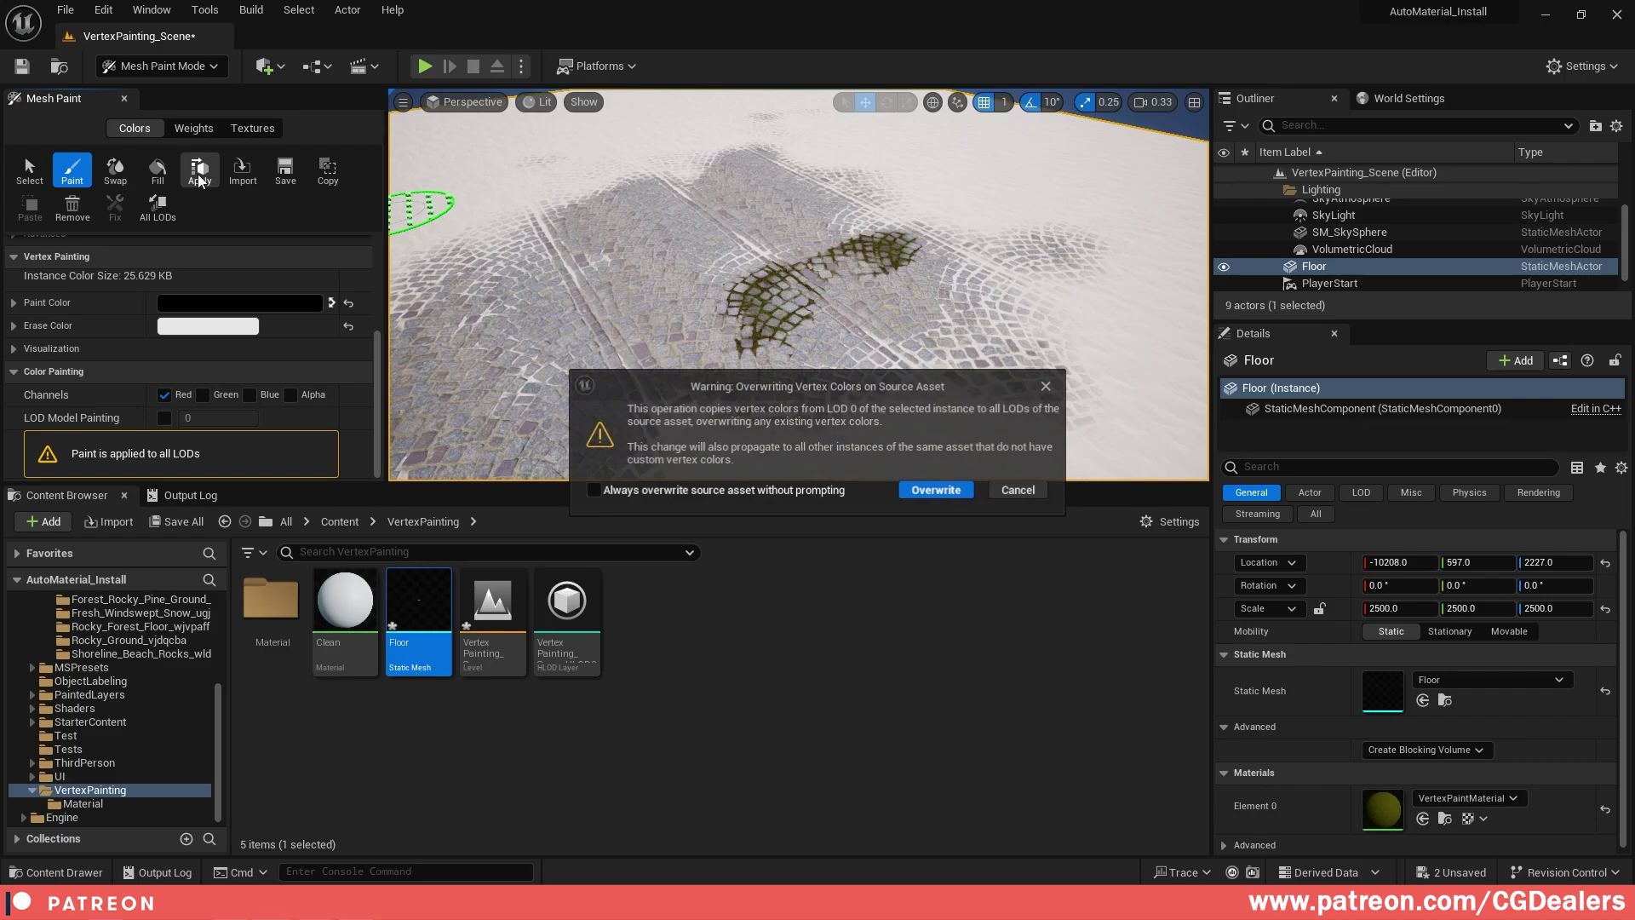
click(919, 492)
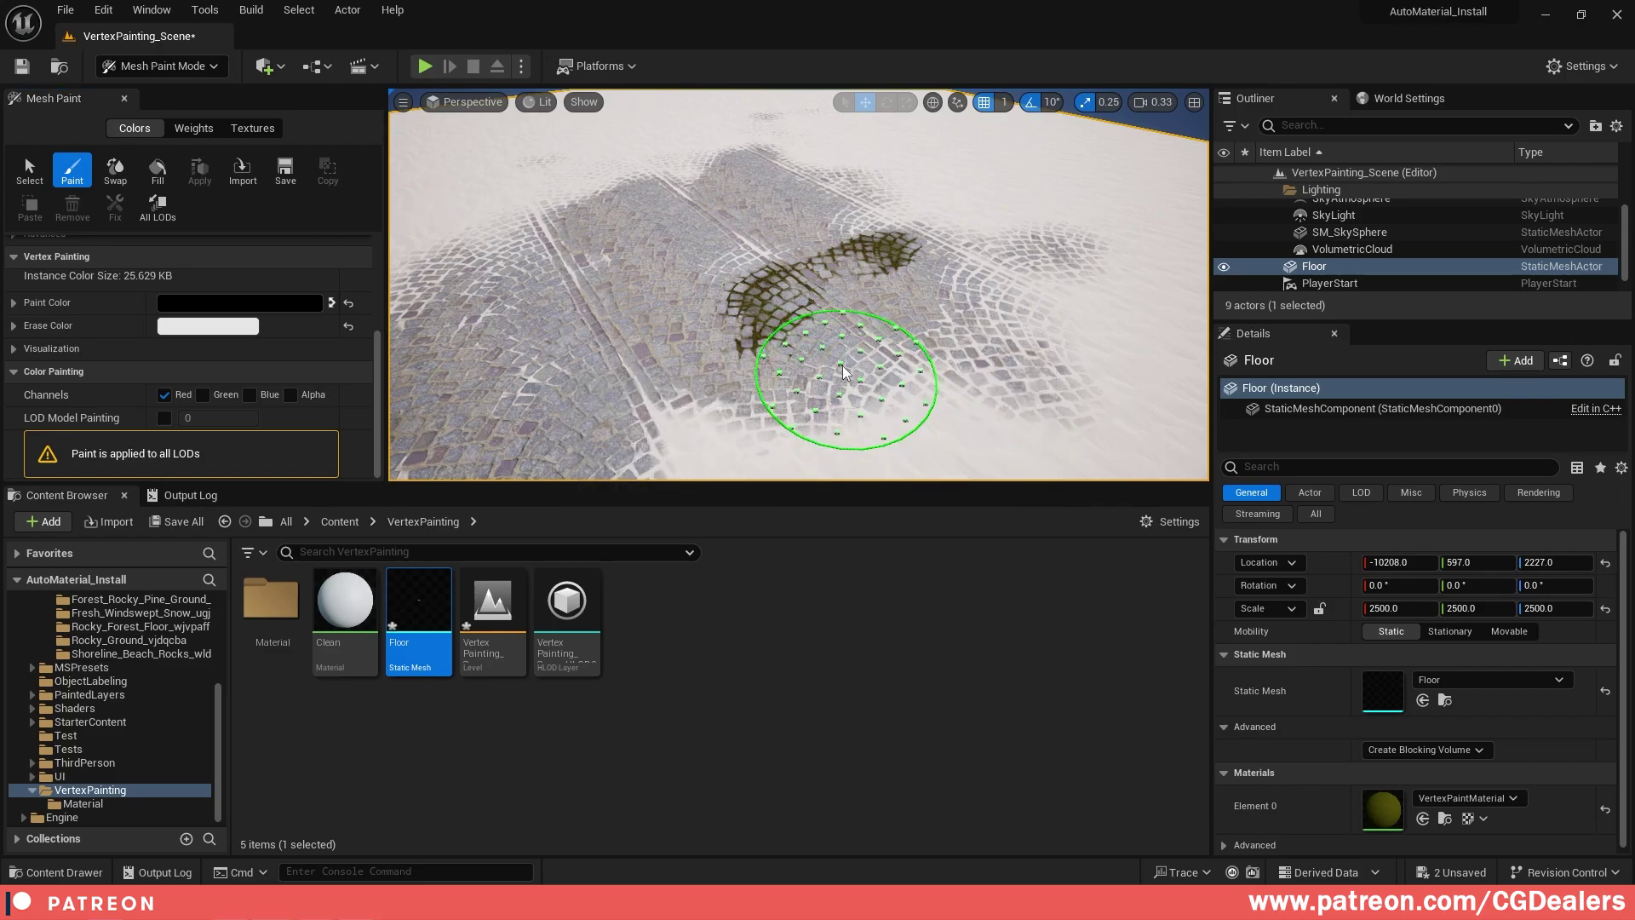
click(171, 78)
click(174, 97)
right_drag(746, 251, 730, 192)
- Re-enable Nanite support on the Floor static mesh and play the level full screen before ending play
double_click(422, 606)
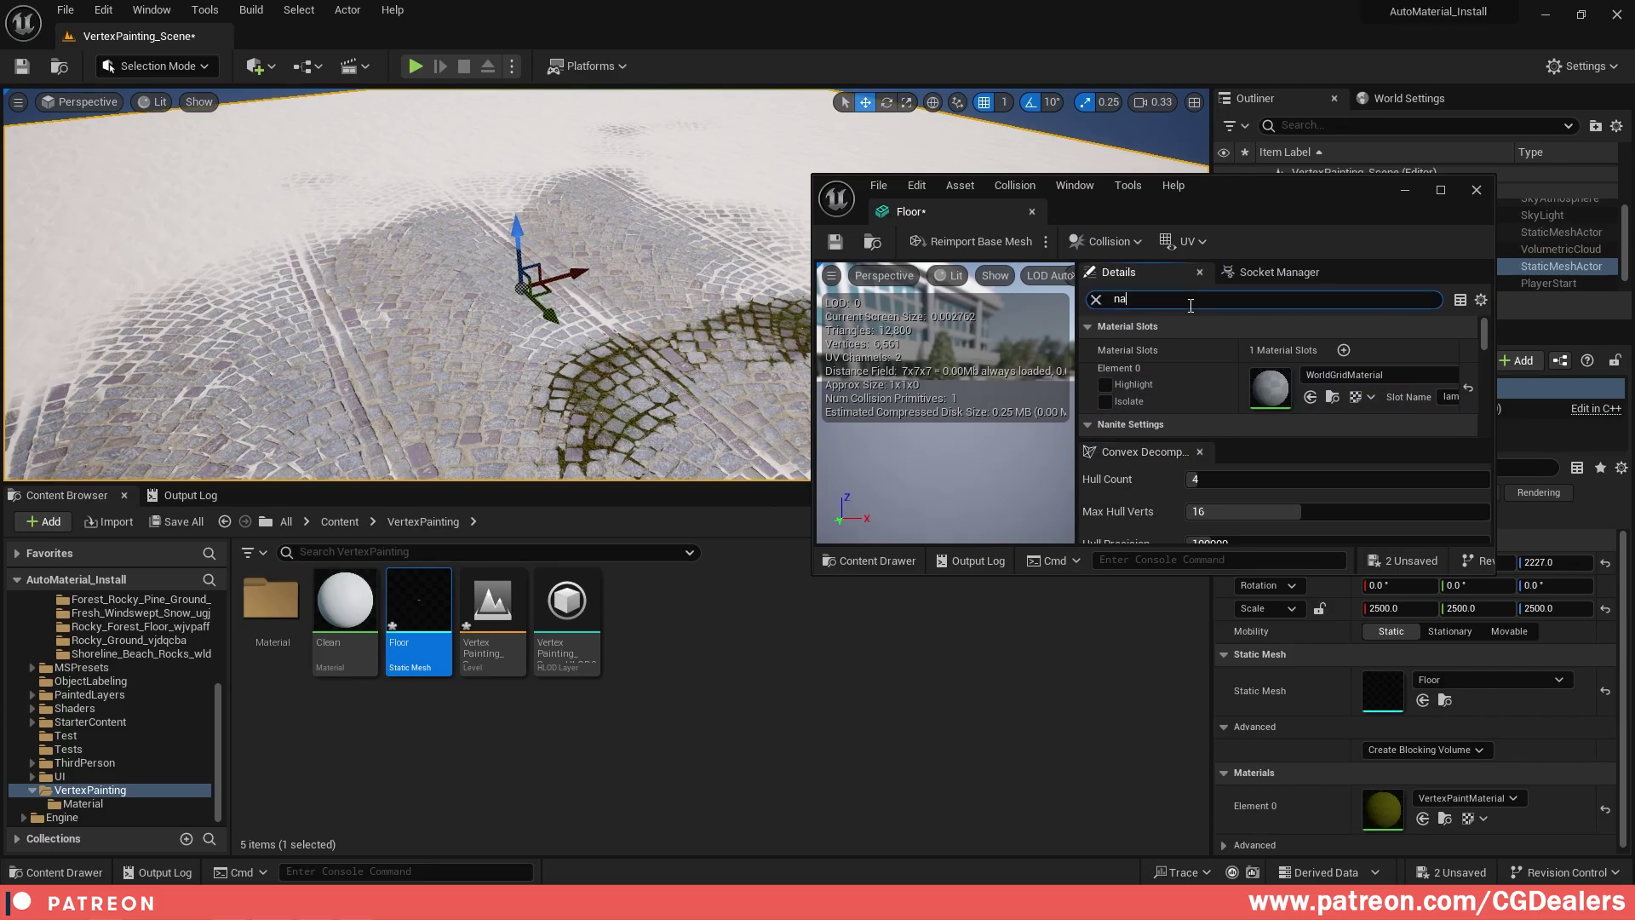
right_drag(606, 286, 528, 302)
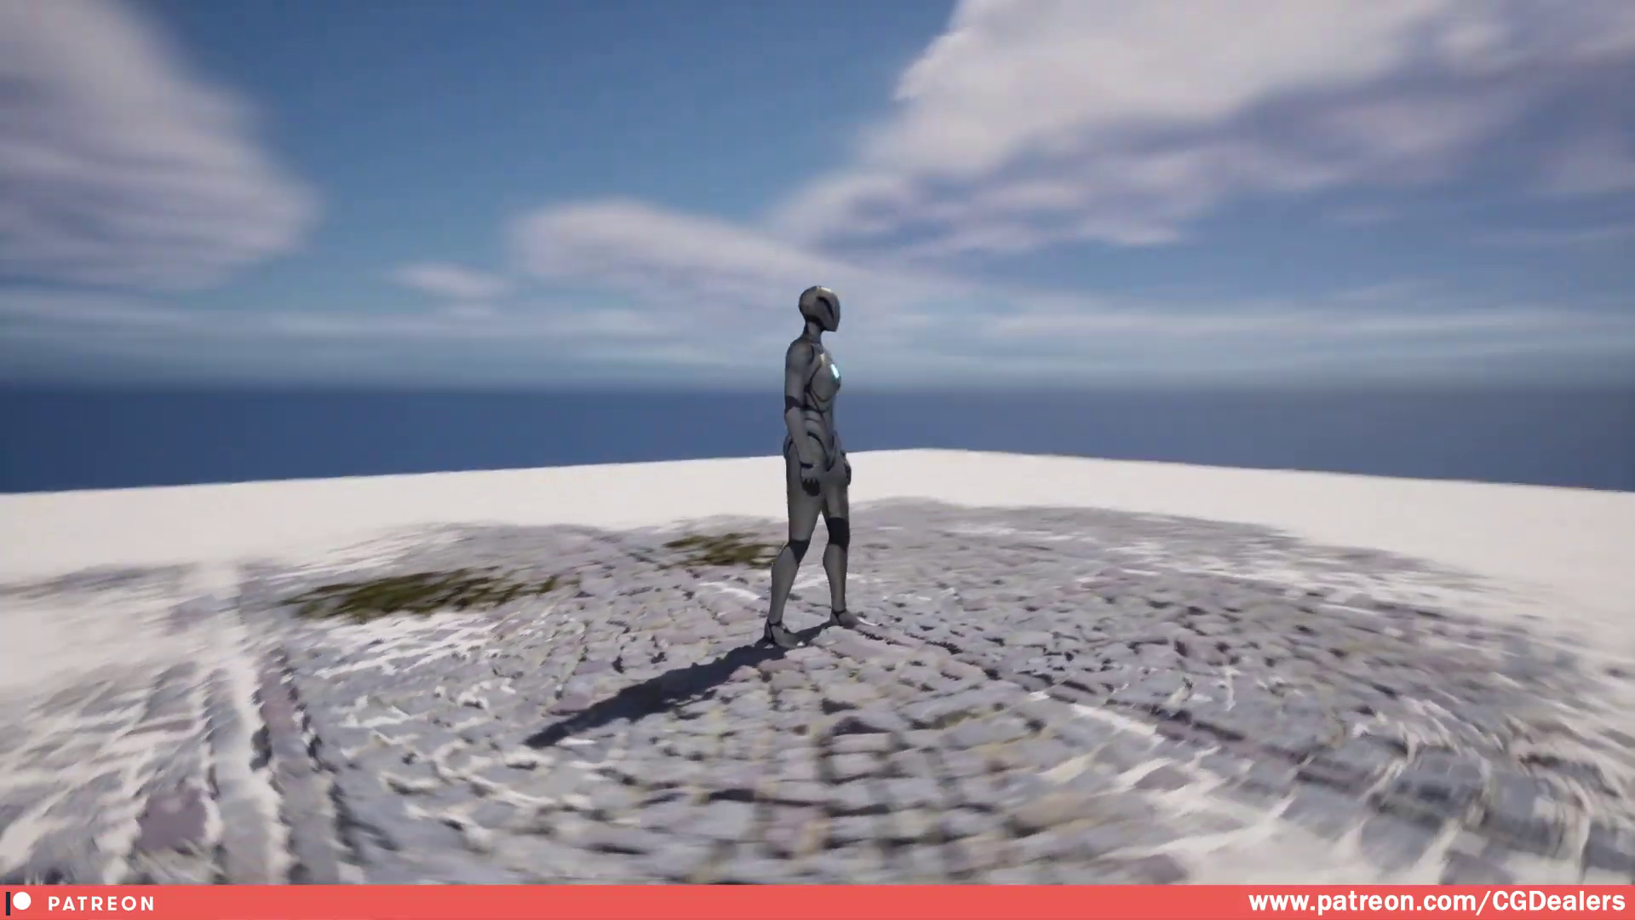
key(Escape)
key(F11)
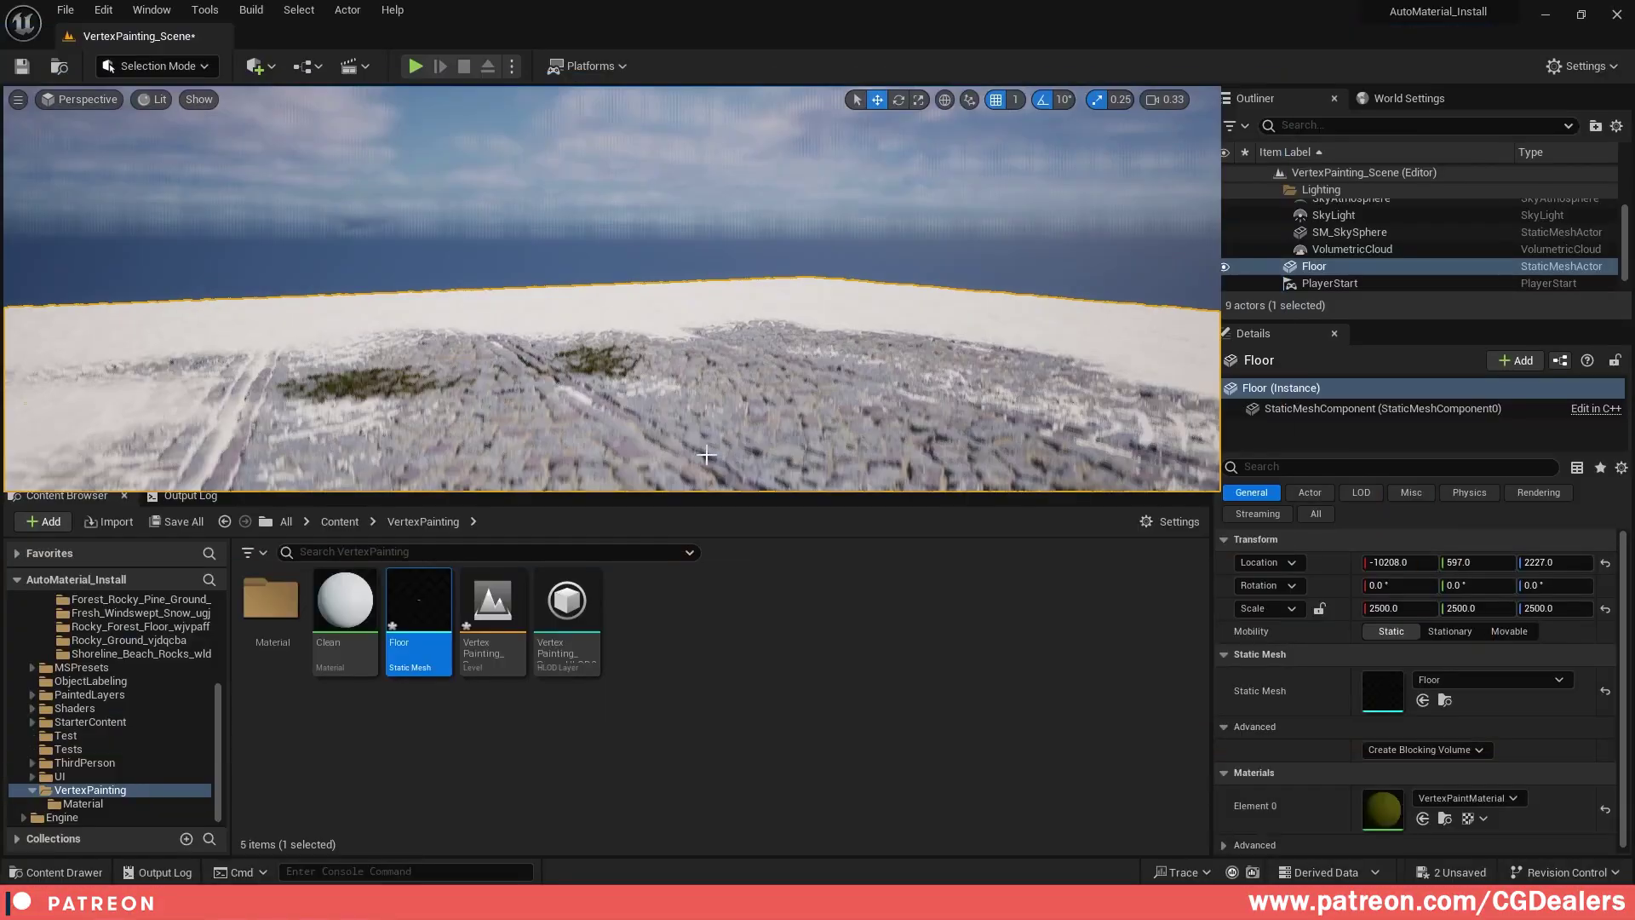
- Reopen VertexPaintMaterial, set its Nanite displacement magnitude to 0.015, save it, and close the material editor
click(82, 803)
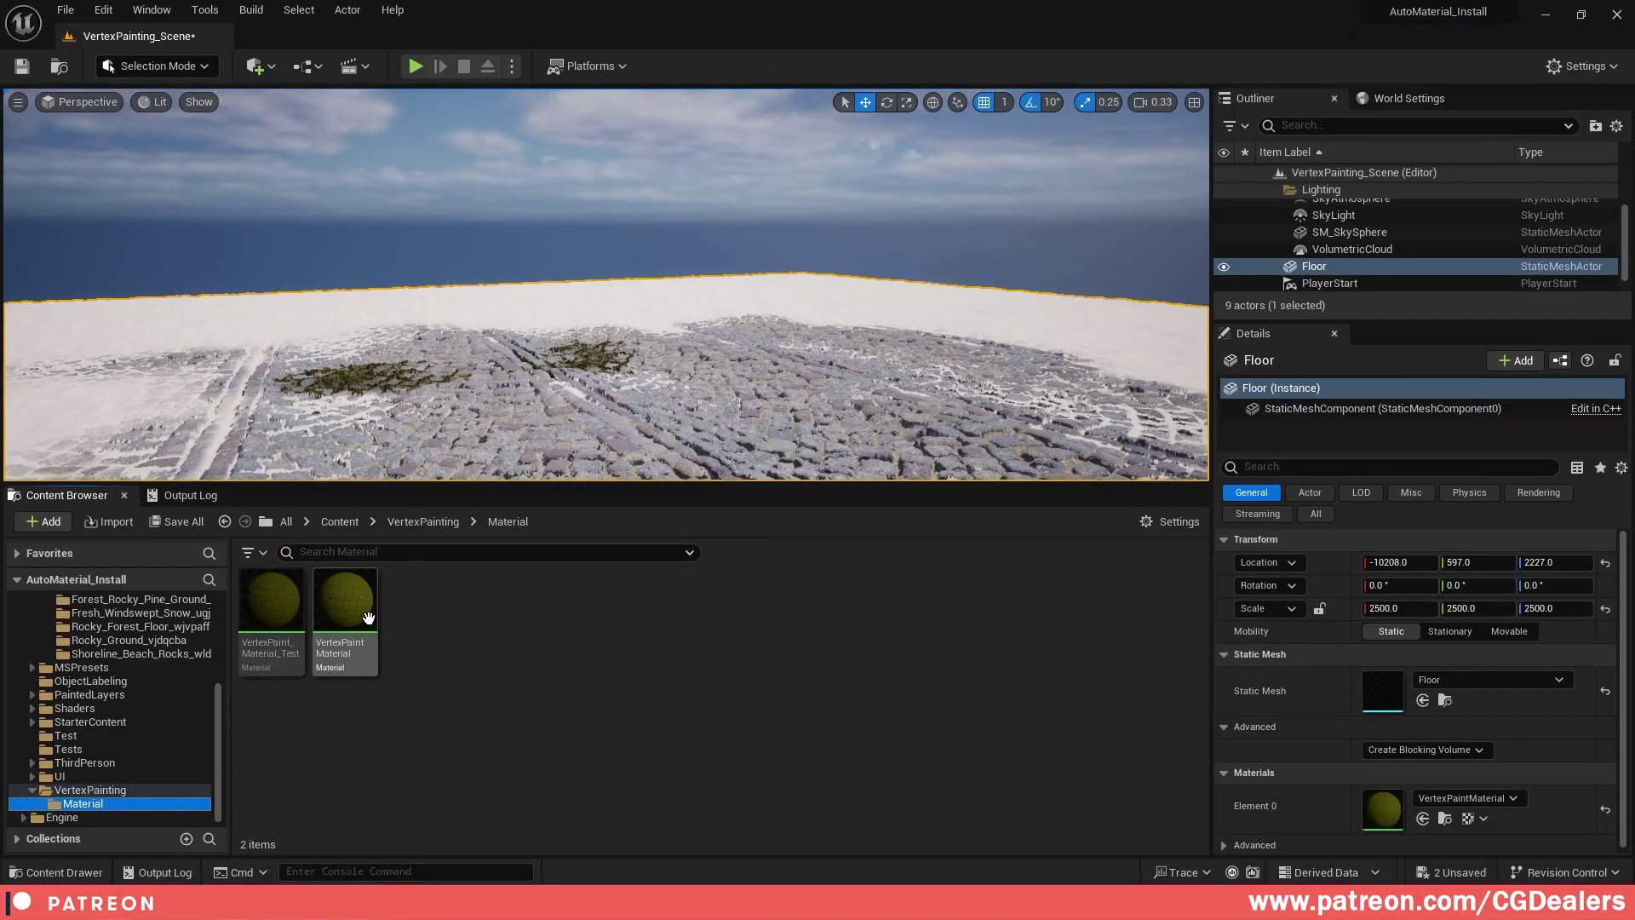
click(344, 600)
double_click(345, 601)
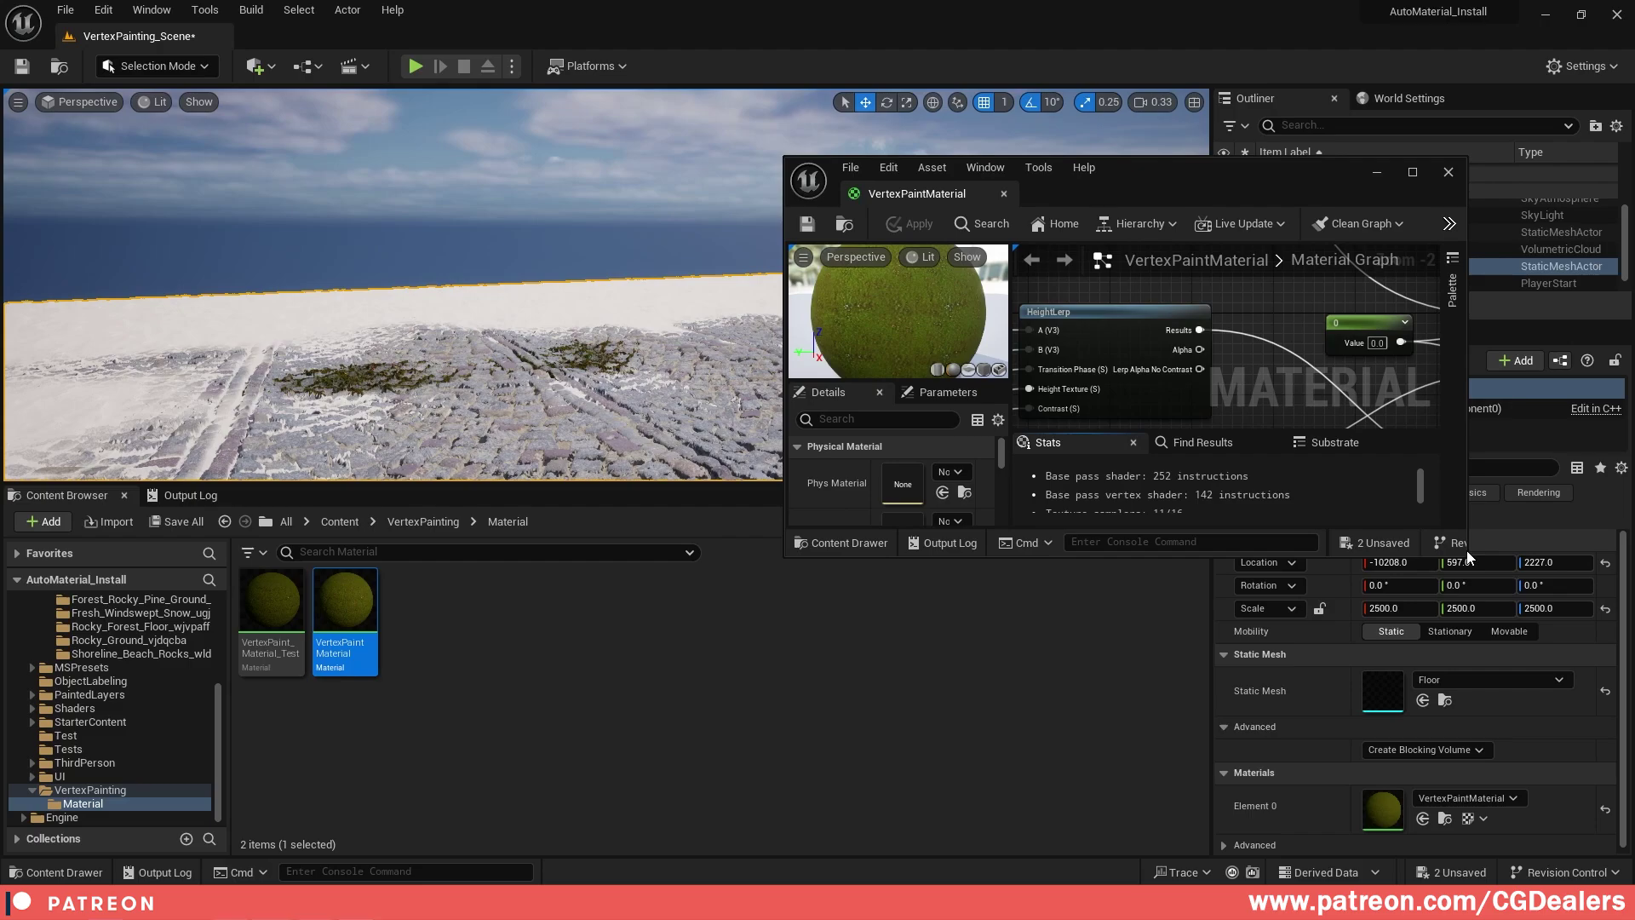
drag(1466, 554, 1495, 796)
scroll(937, 665, down, 3)
click(940, 677)
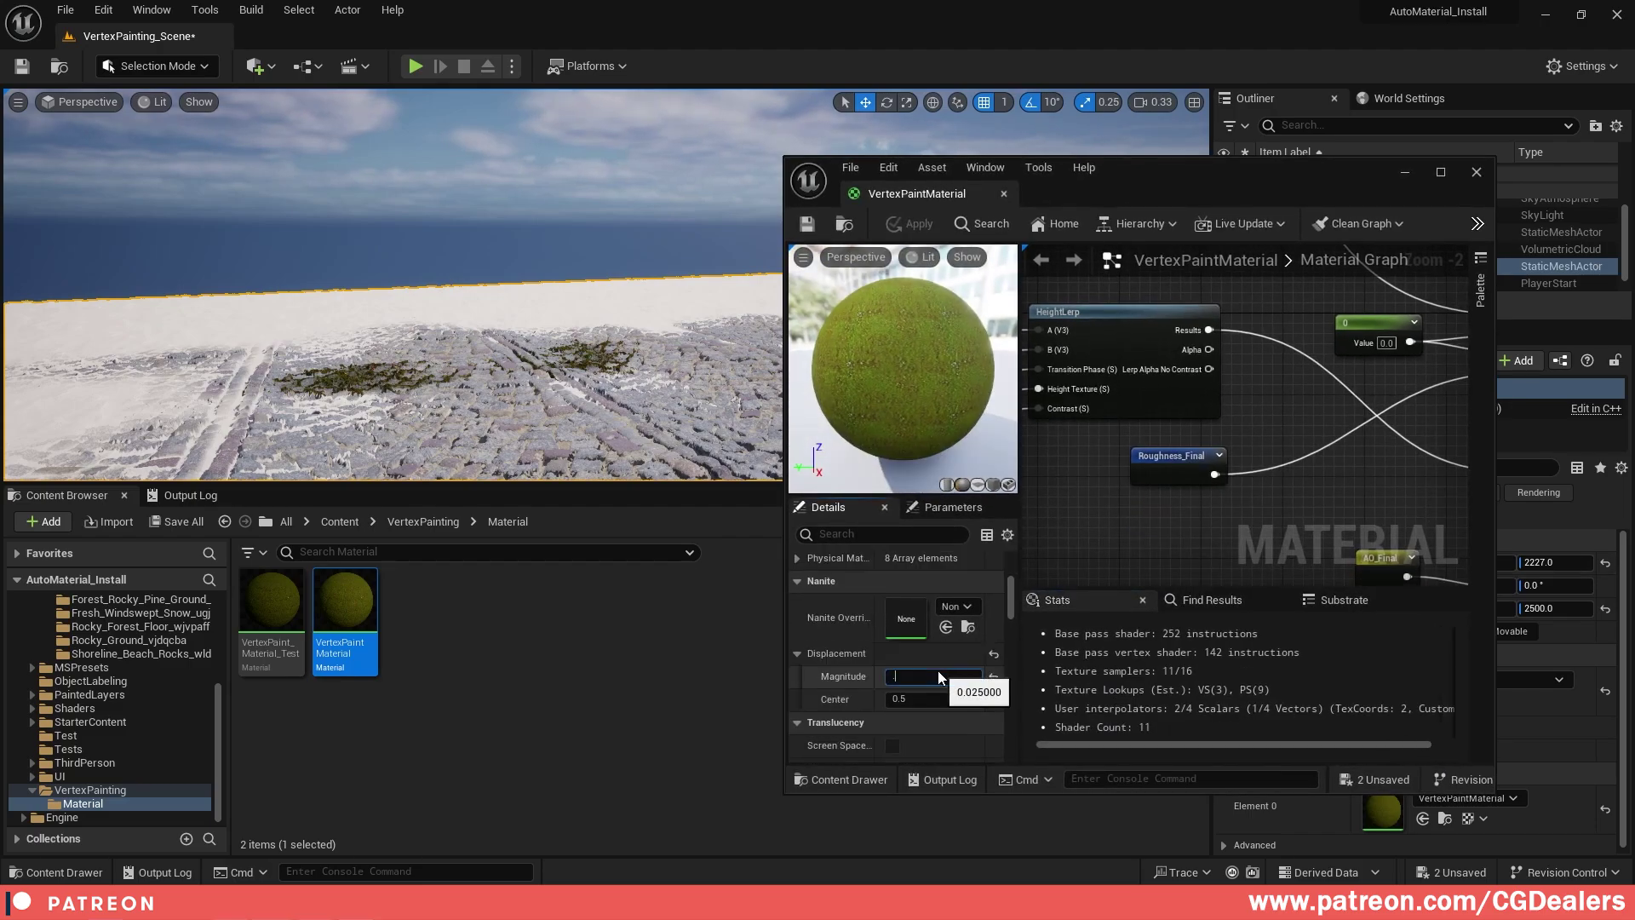
text(.15)
key(BackSpace)
key(BackSpace)
text(015)
key(Return)
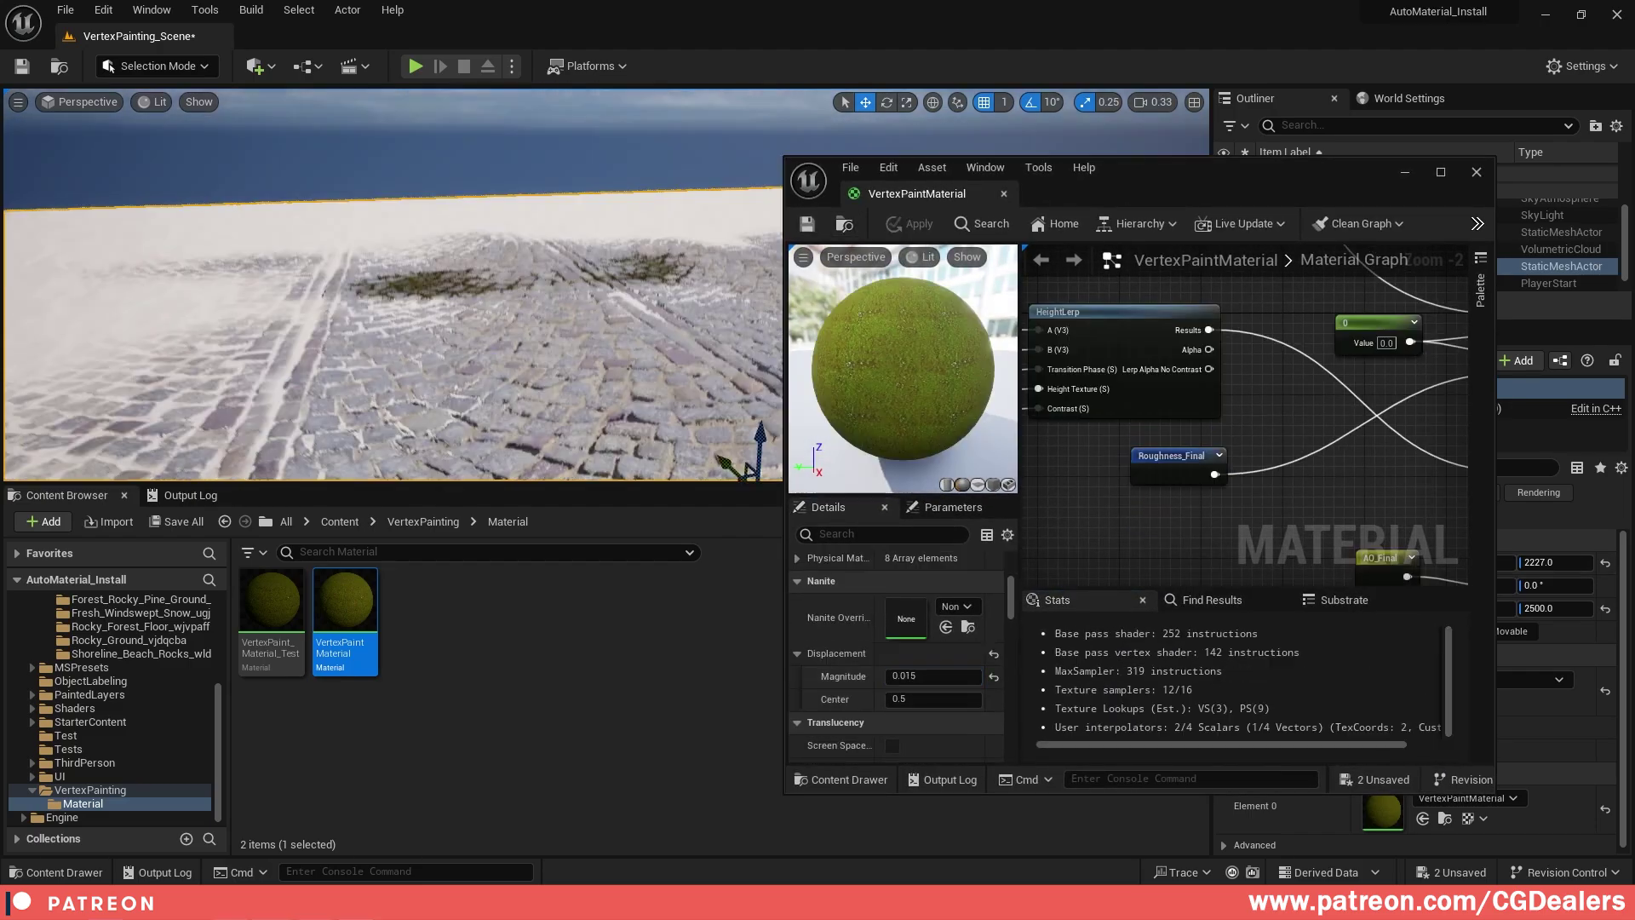
right_drag(391, 285, 375, 317)
click(1476, 173)
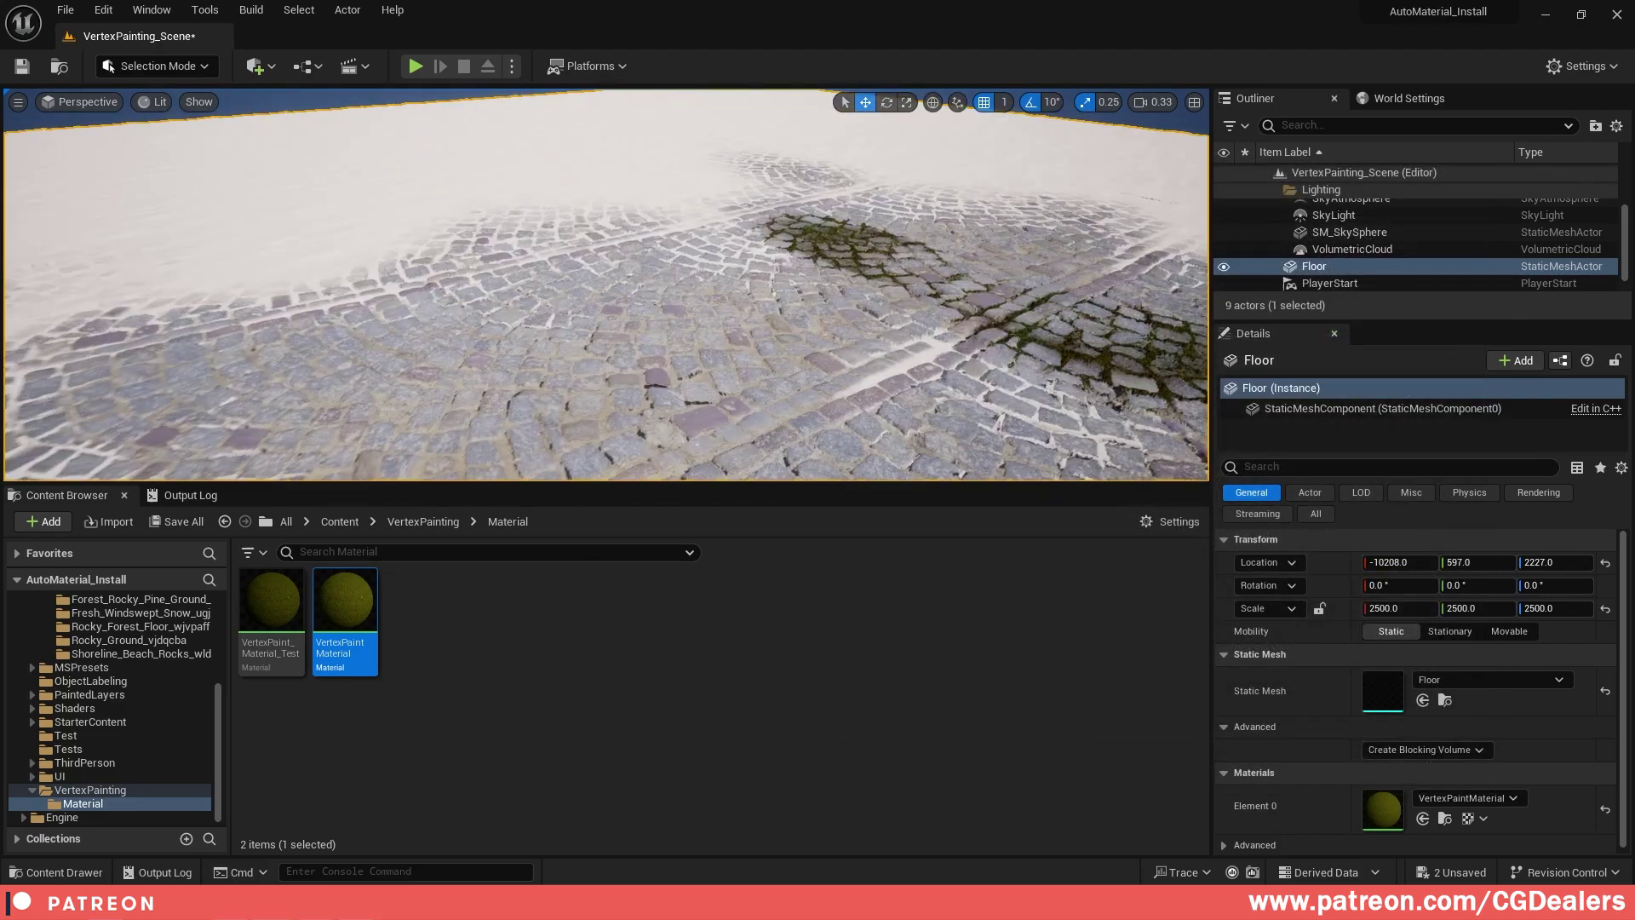
- Open the Floor static mesh, filter its details by "nan", disable Nanite support, and close the mesh editor
mouse_move(828, 336)
right_down()
mouse_move(839, 345)
mouse_move(798, 294)
right_up()
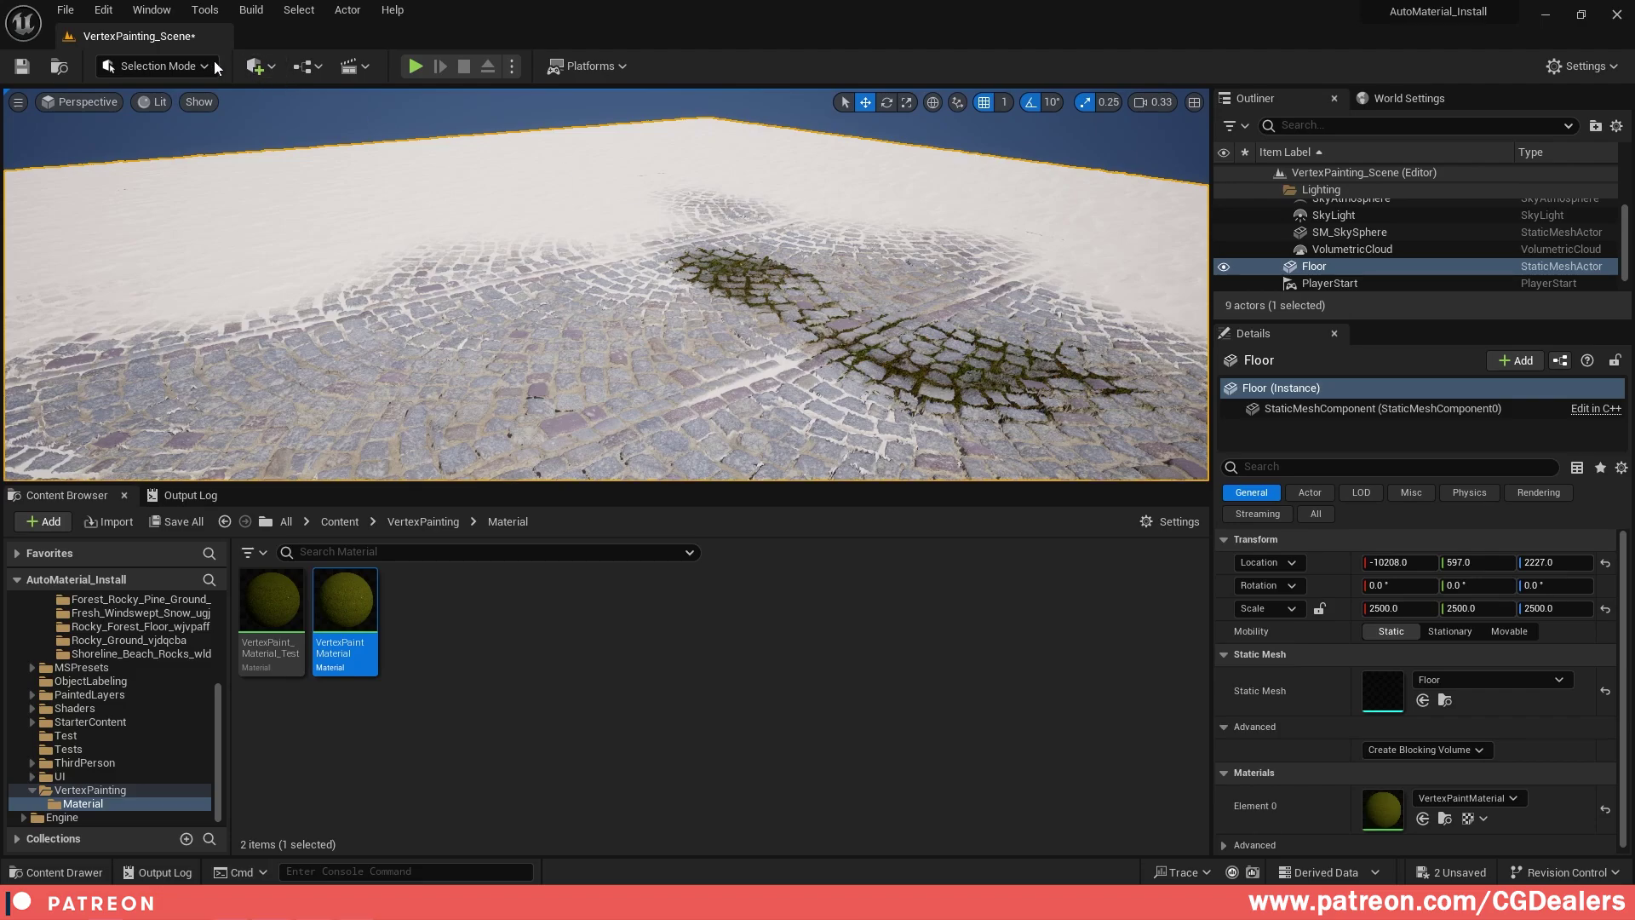
click(119, 789)
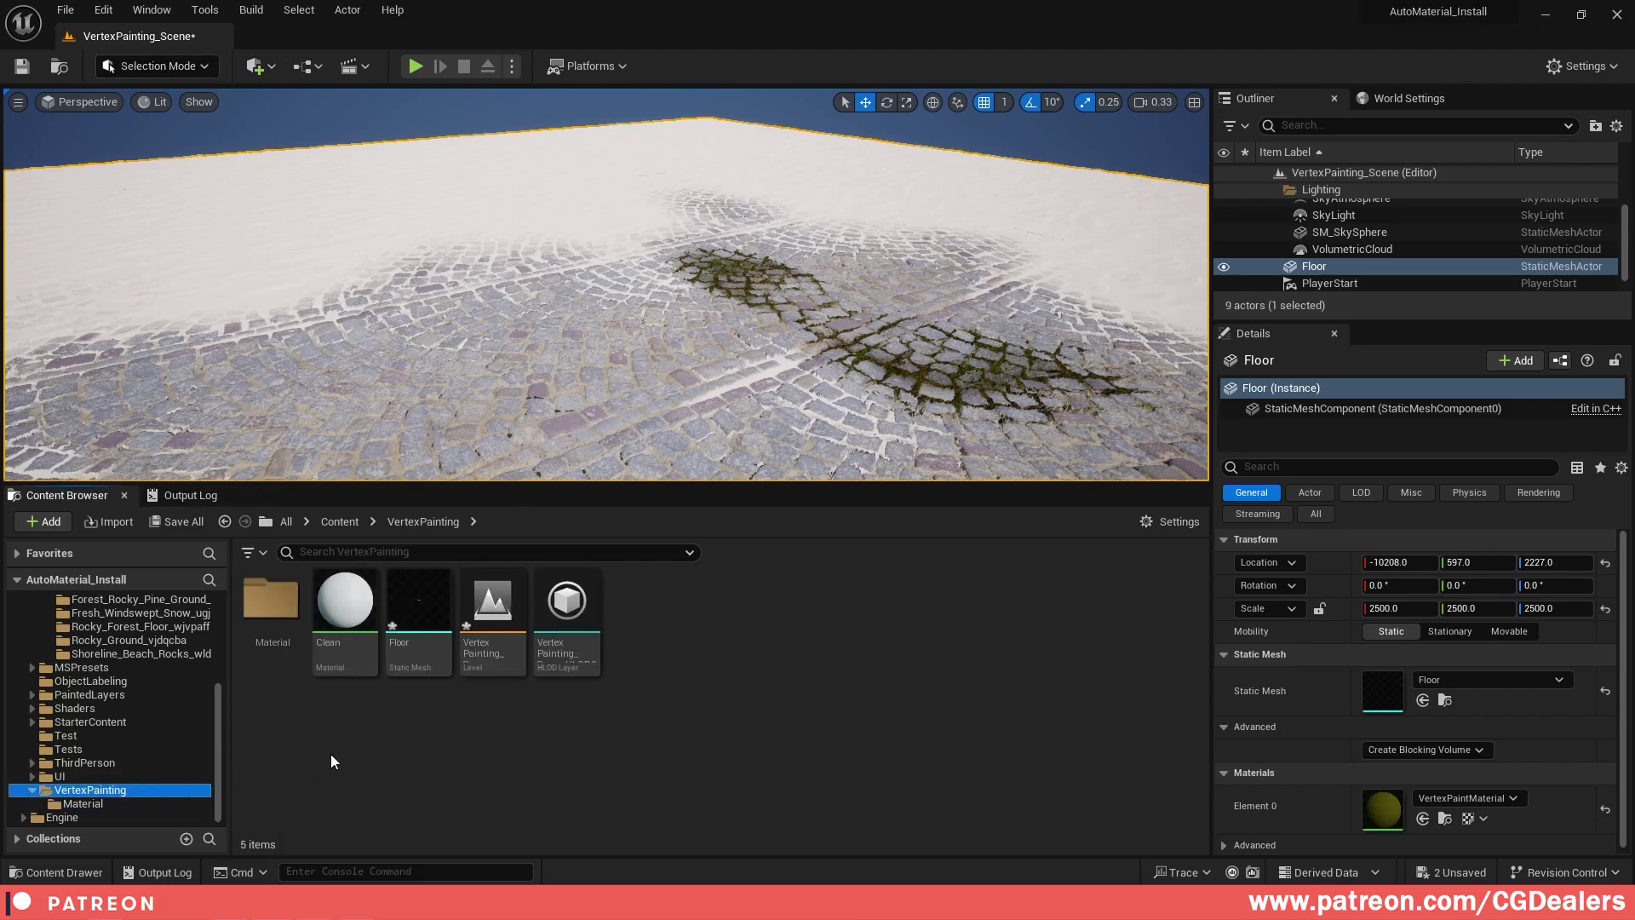
double_click(431, 624)
click(1181, 310)
text(na)
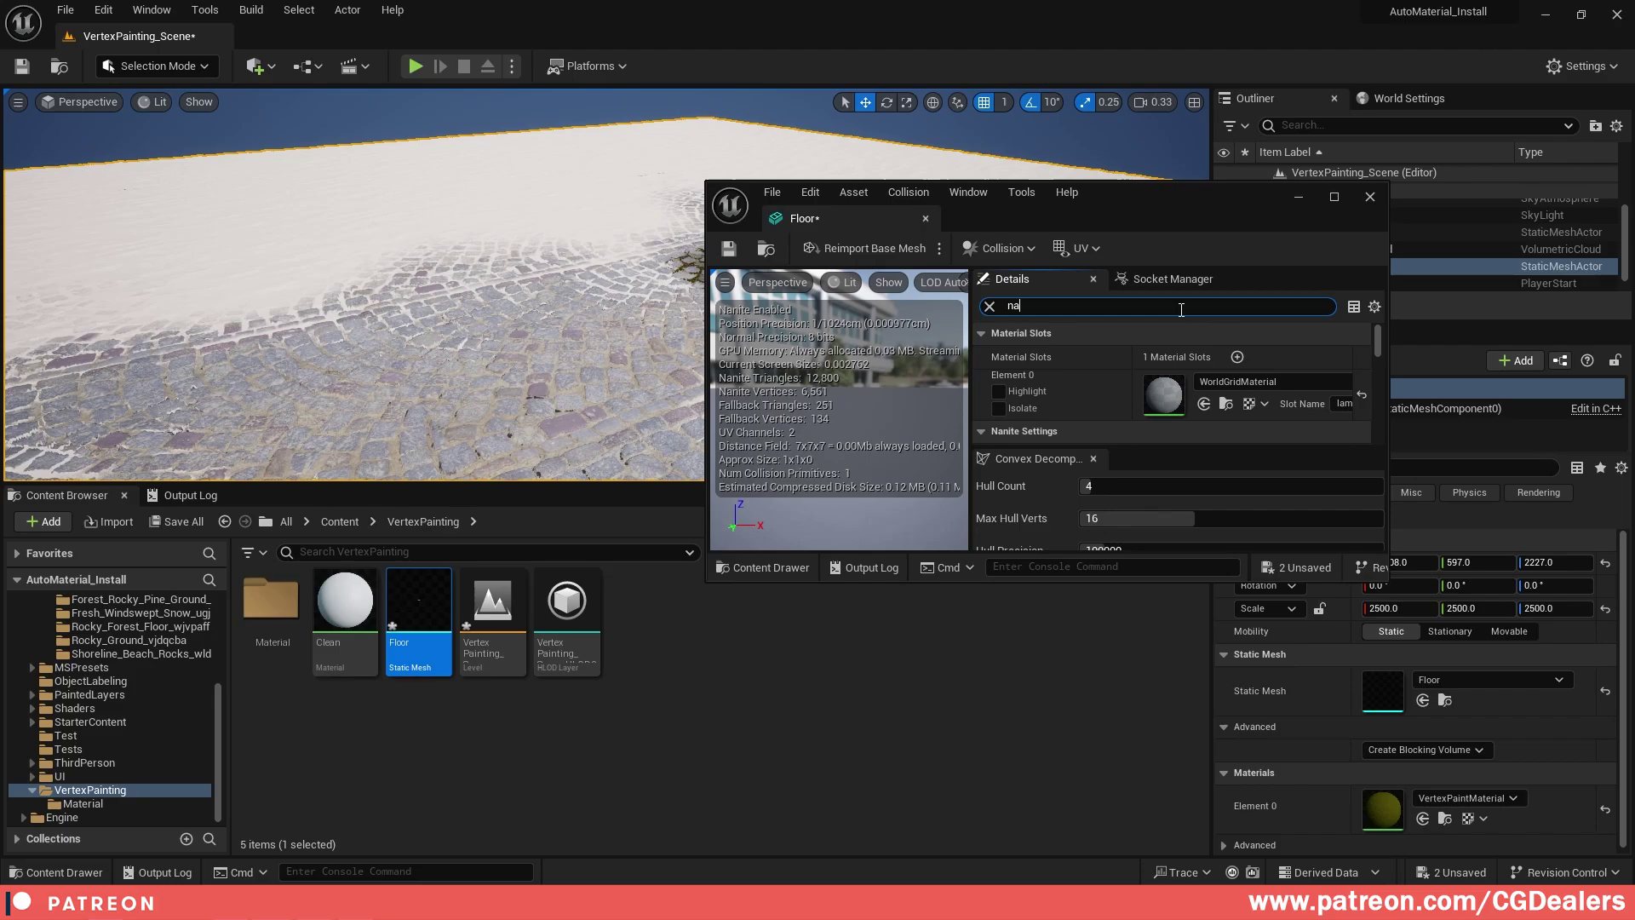
text(n)
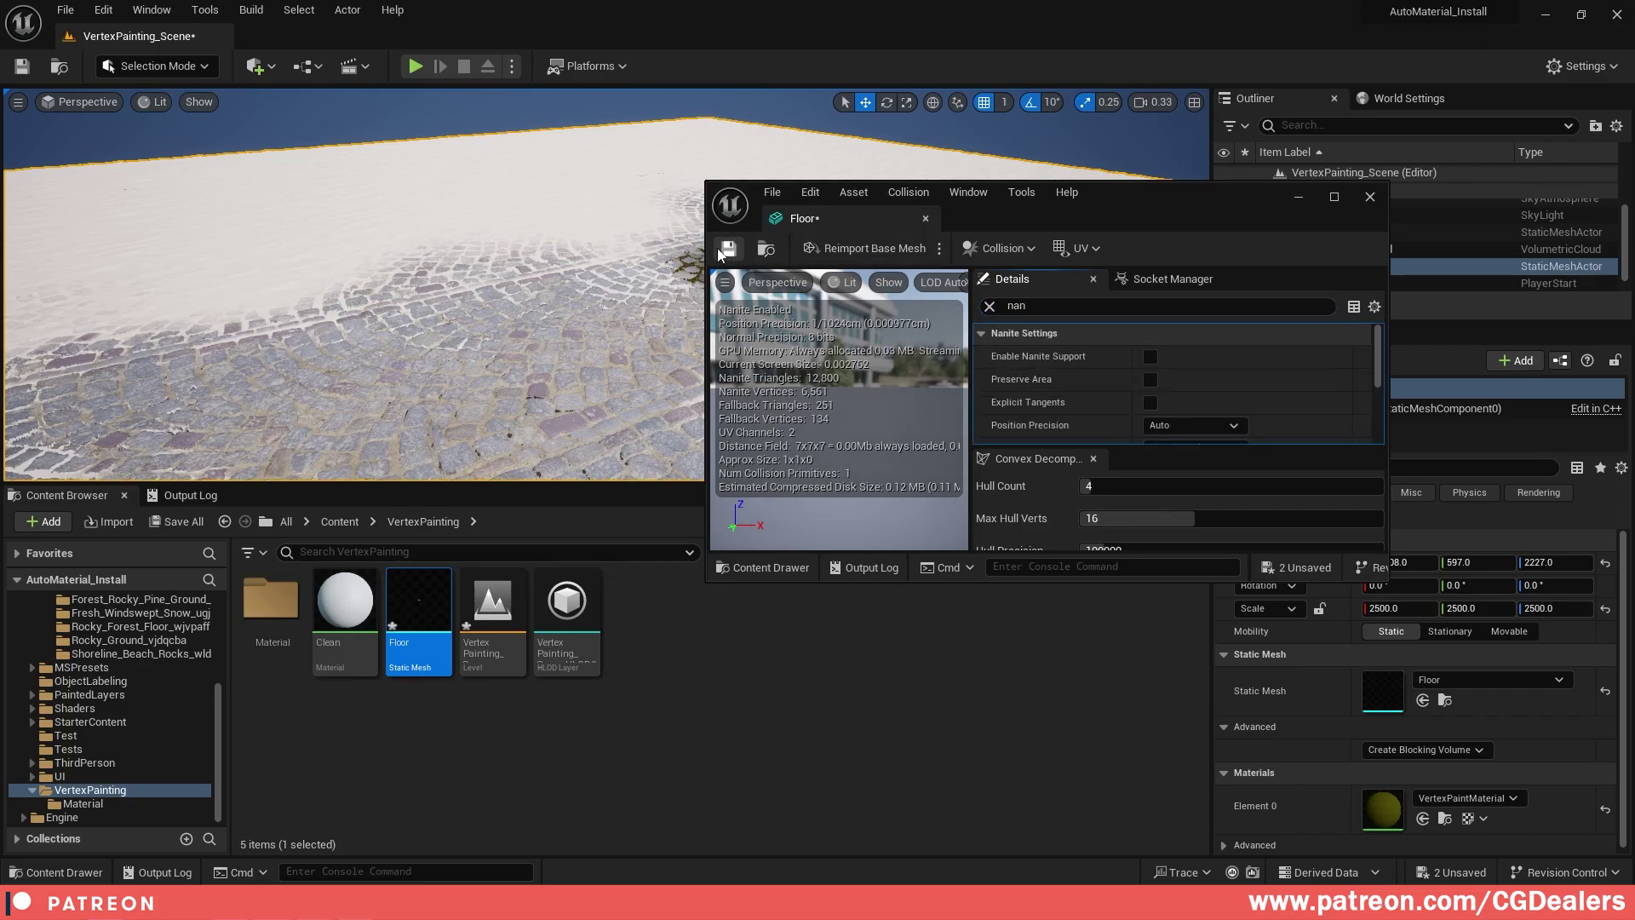
mouse_move(606, 285)
right_down()
mouse_move(664, 294)
mouse_move(596, 286)
mouse_move(655, 290)
mouse_move(639, 290)
right_up()
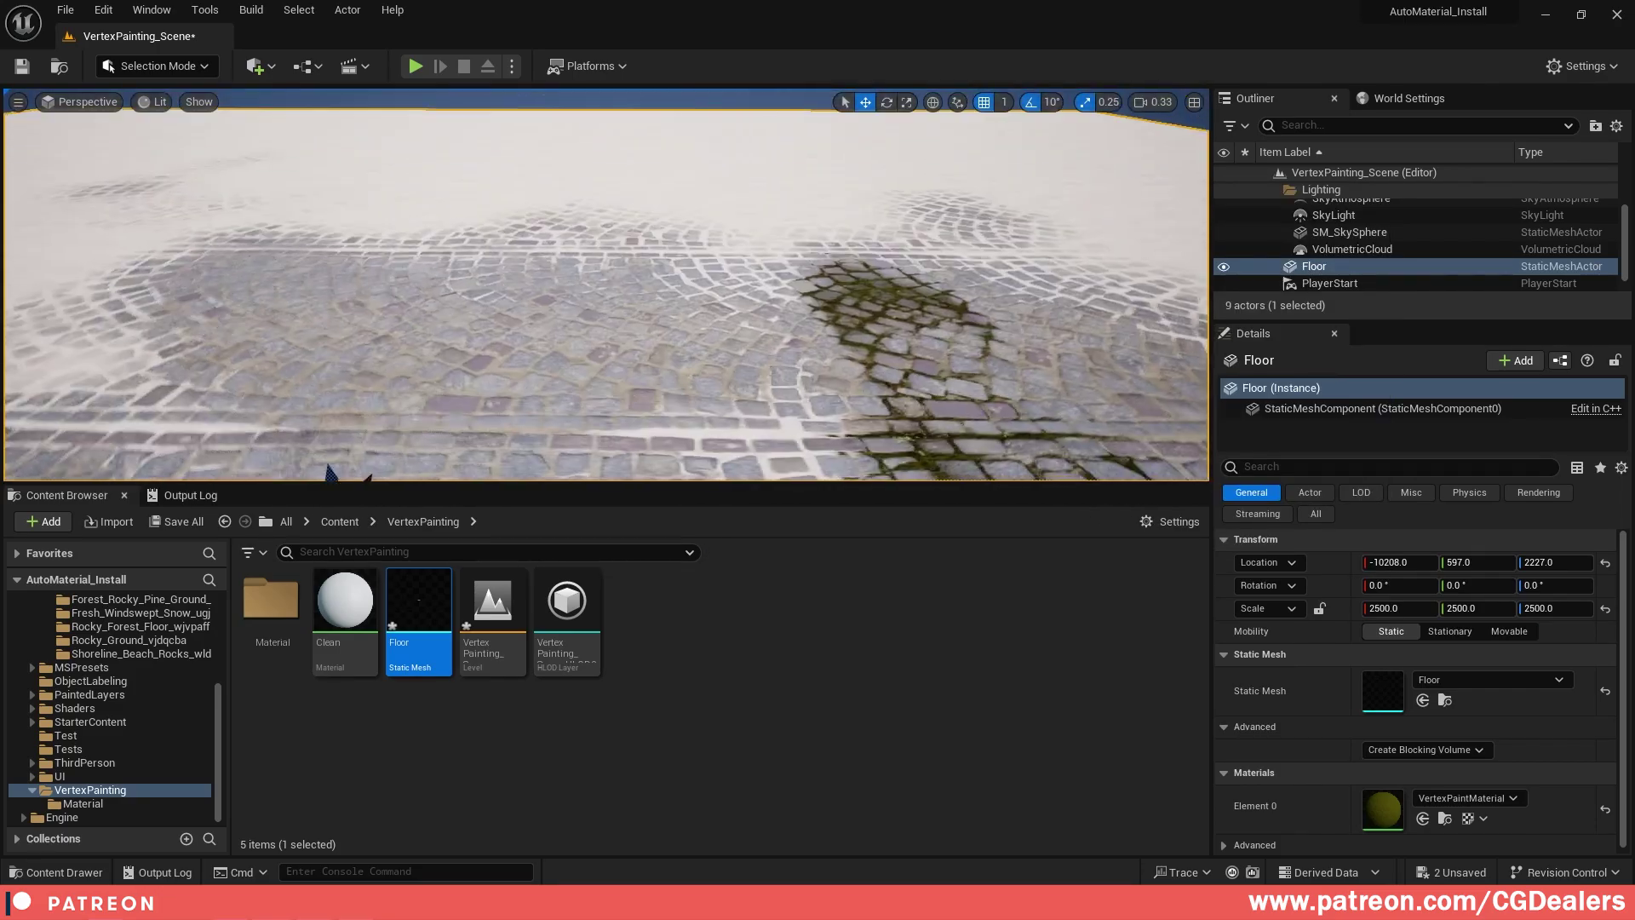
- Switch to Mesh Paint mode and paint more cobblestones on the floor with black in the red channel
click(158, 66)
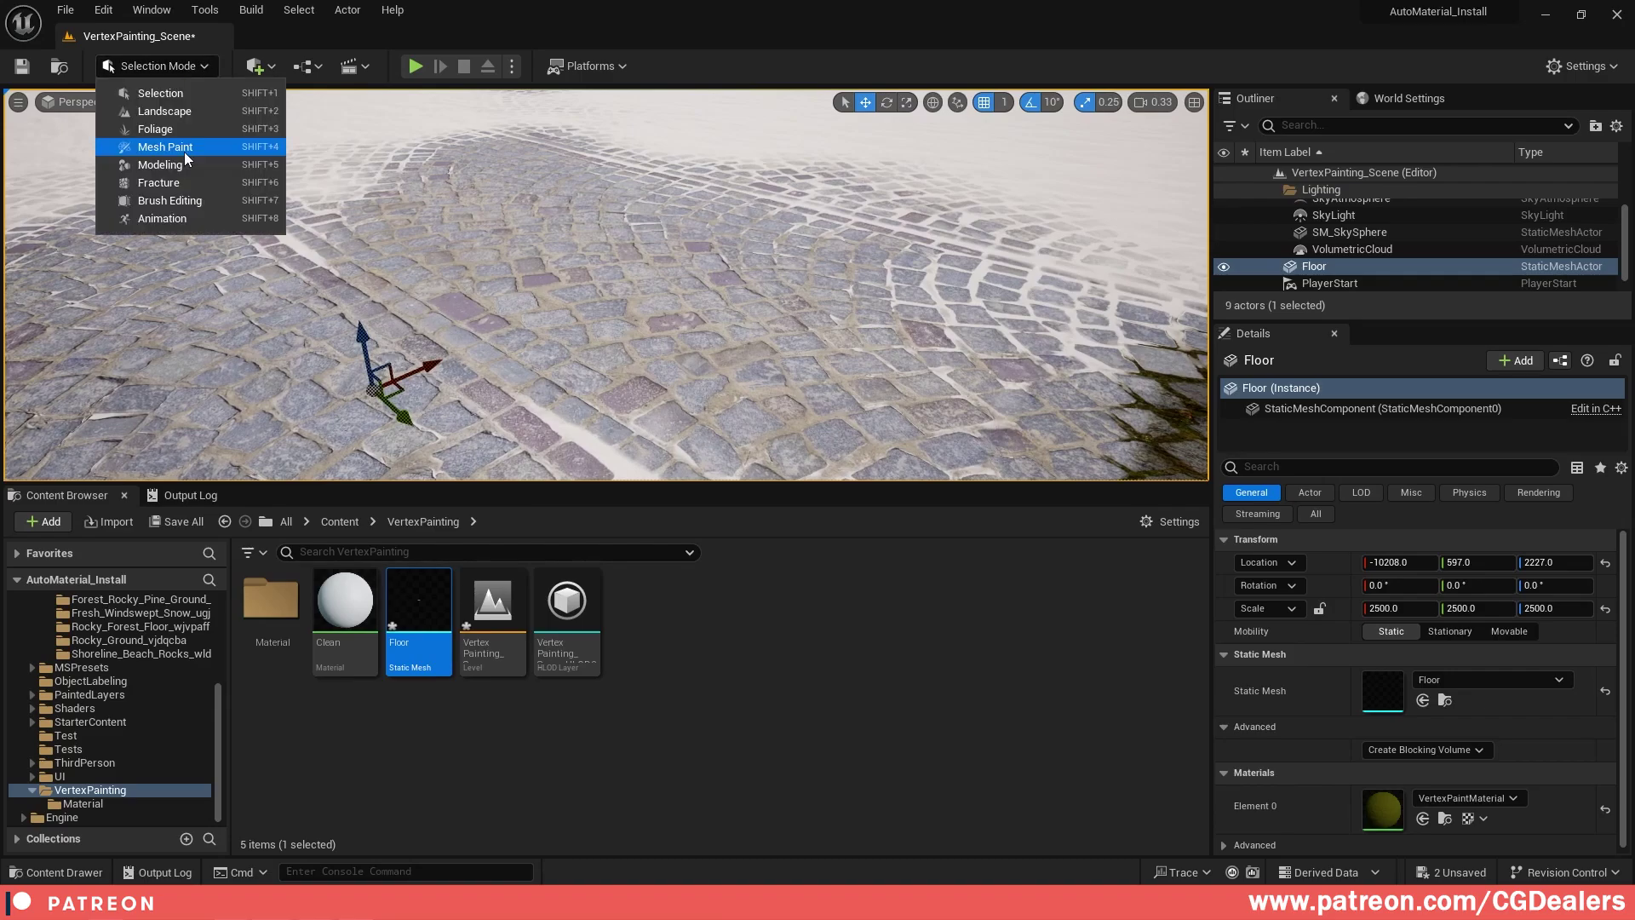
click(184, 151)
click(73, 168)
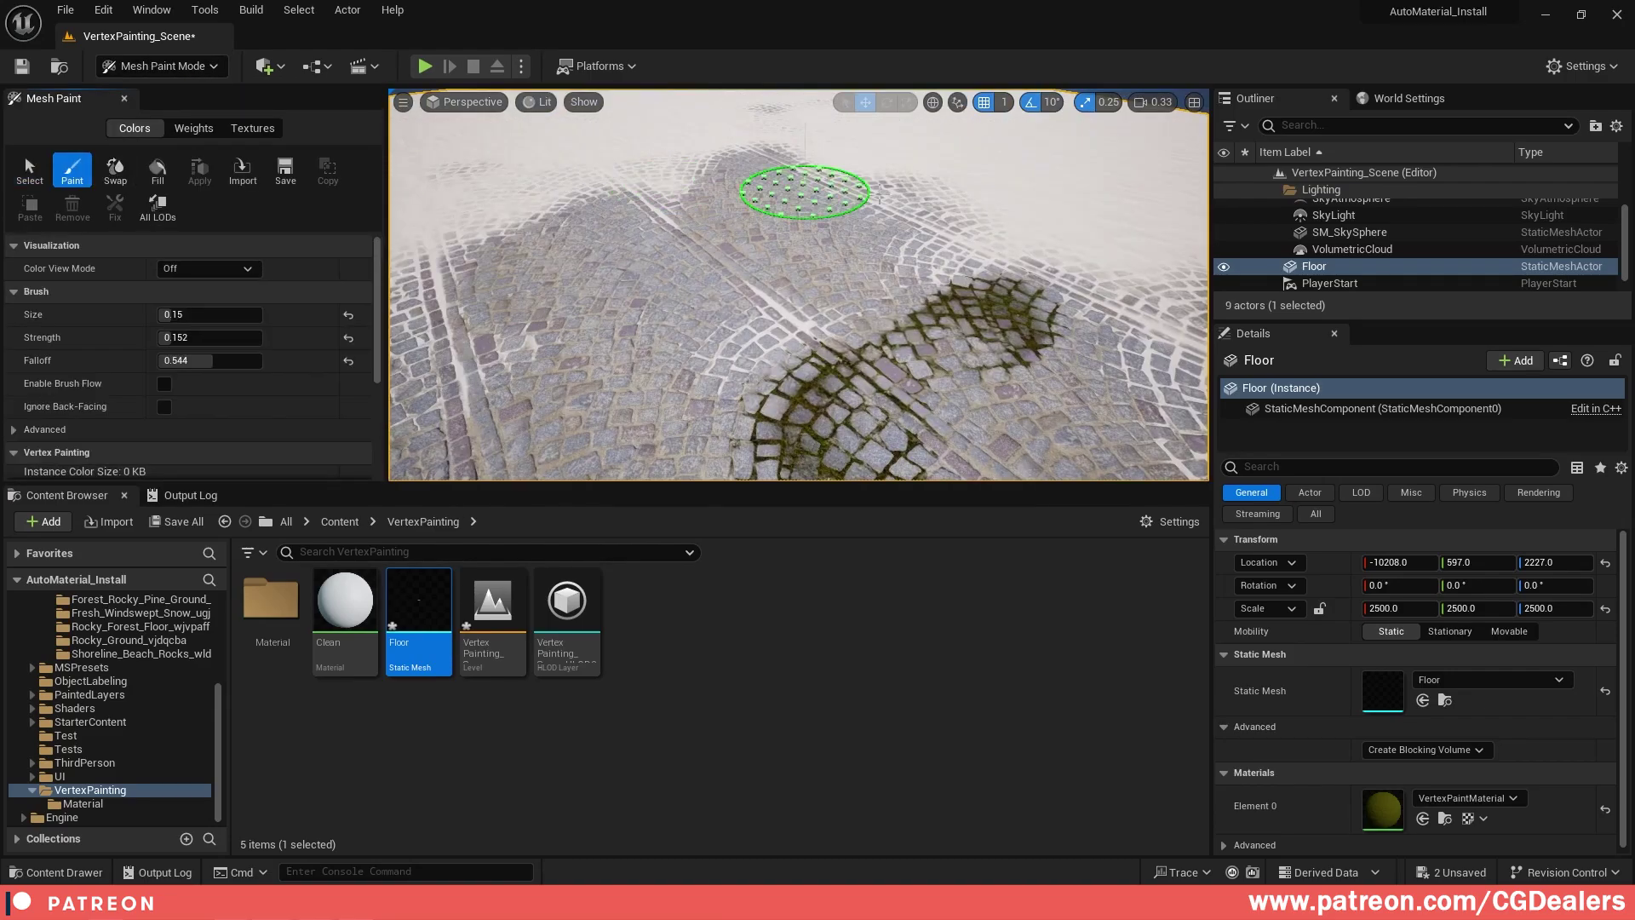
scroll(178, 428, down, 3)
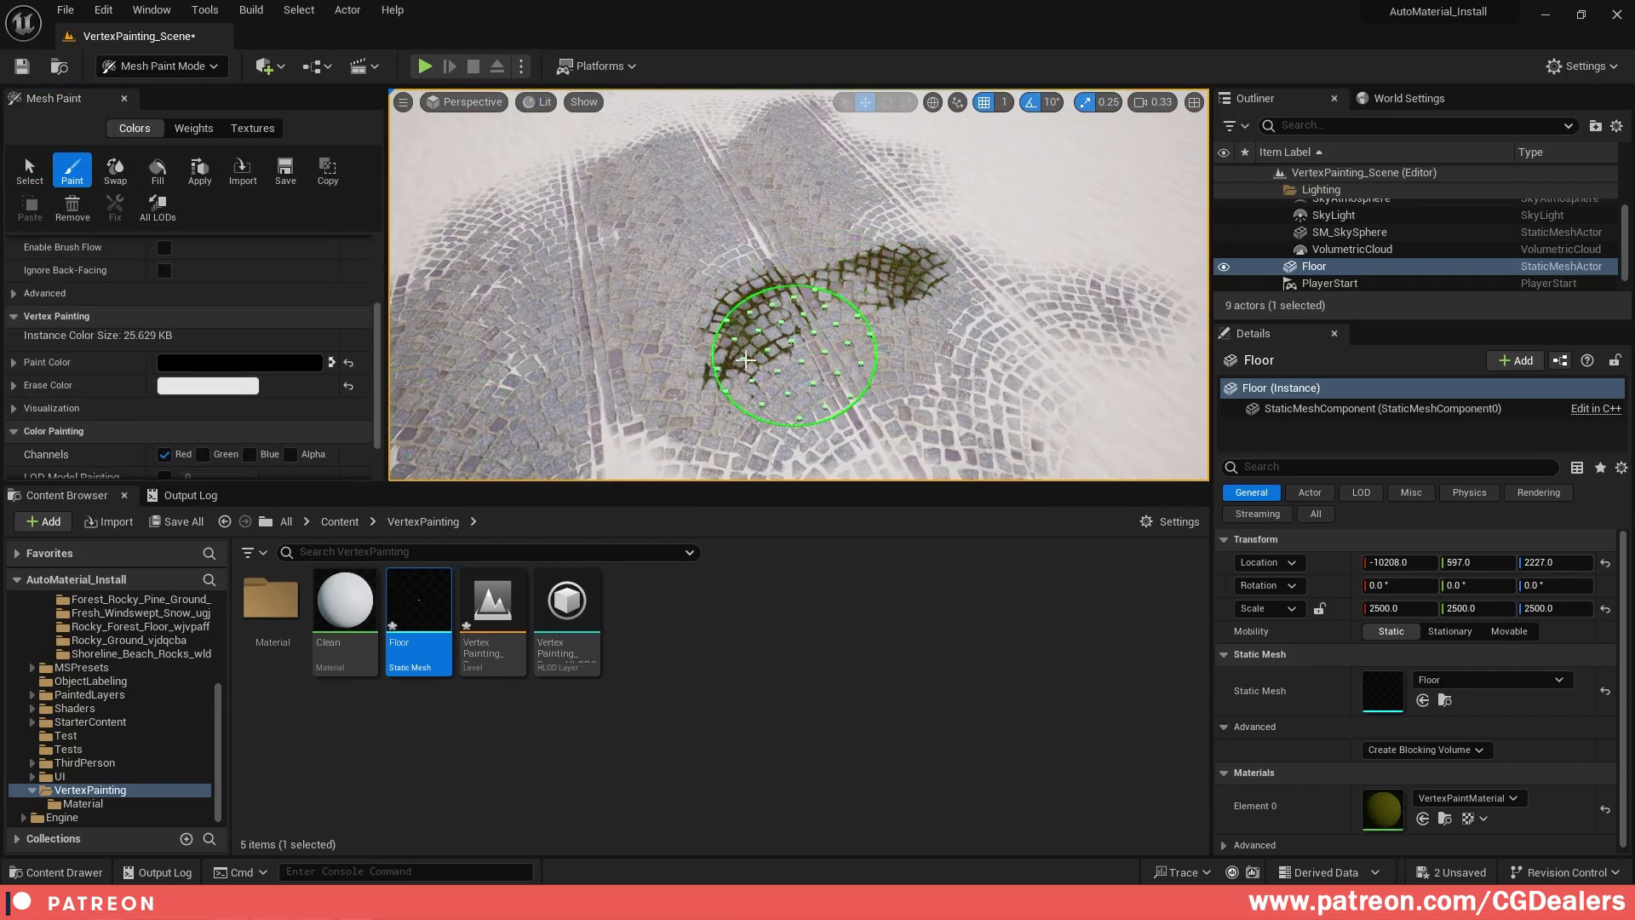
- Paint a stroke of snow beside the mossy patch, swapping the paint and erase colours before and after it
key(x)
mouse_move(833, 320)
mouse_down()
mouse_move(969, 237)
mouse_move(894, 270)
mouse_up()
key(x)
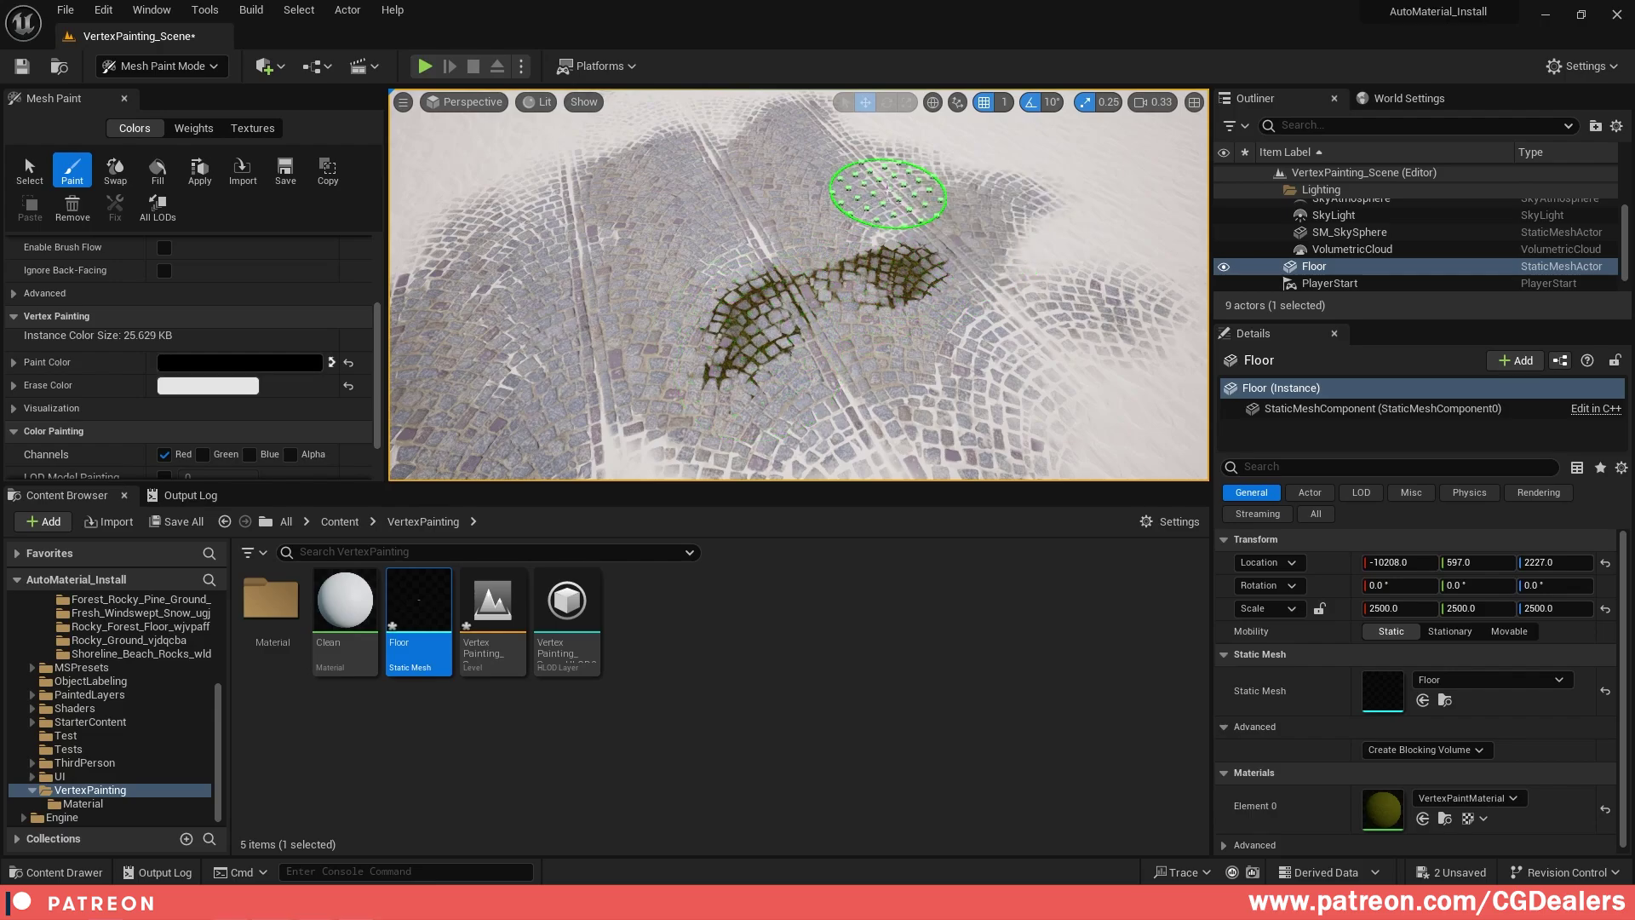